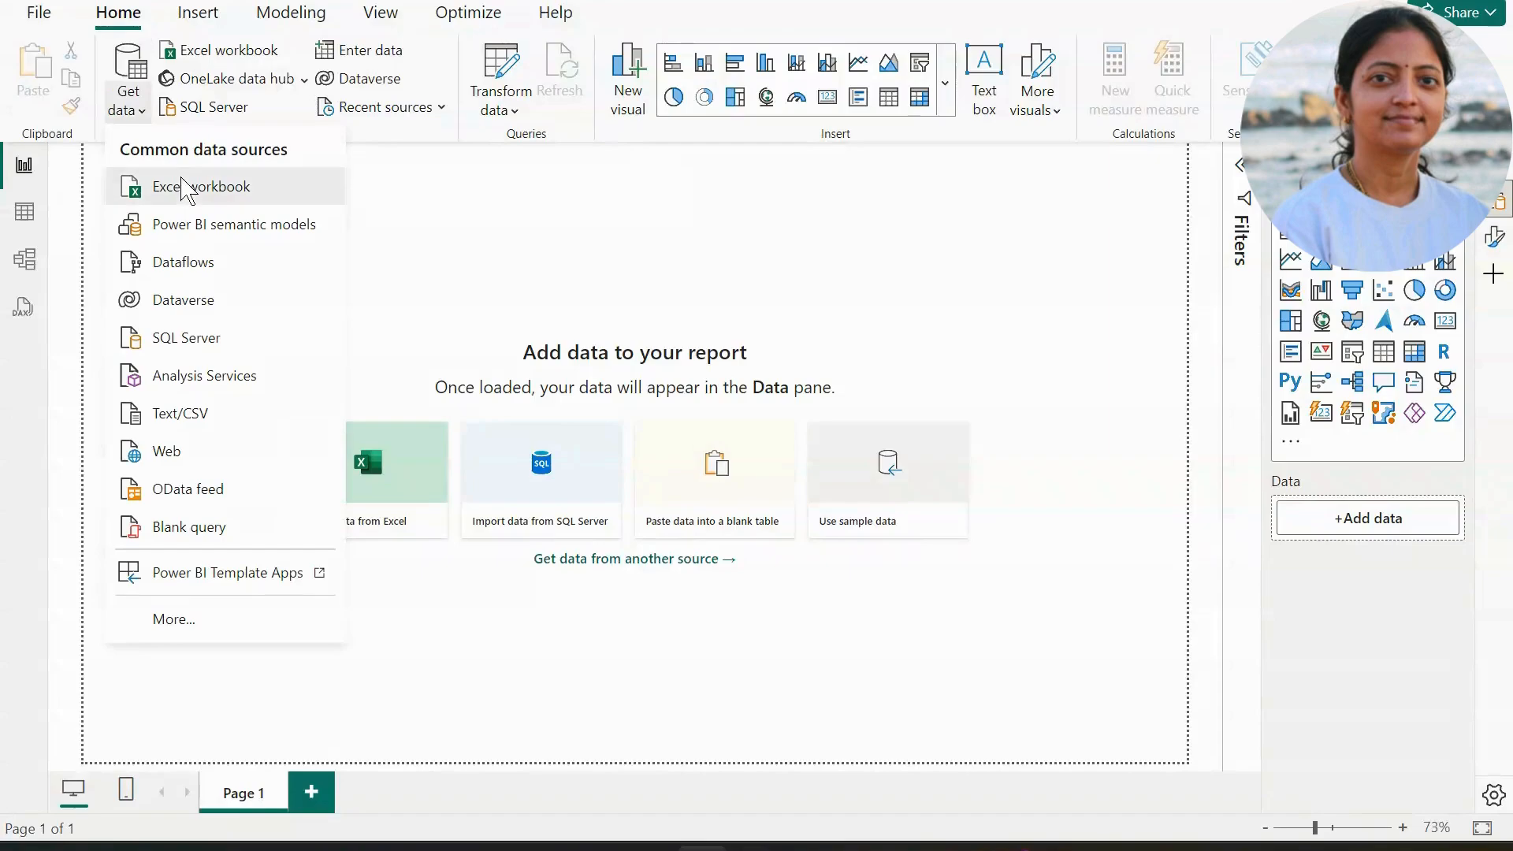
Connect to the Sample - Superstore Excel workbook and expand its list of tables.
left_click(376, 150)
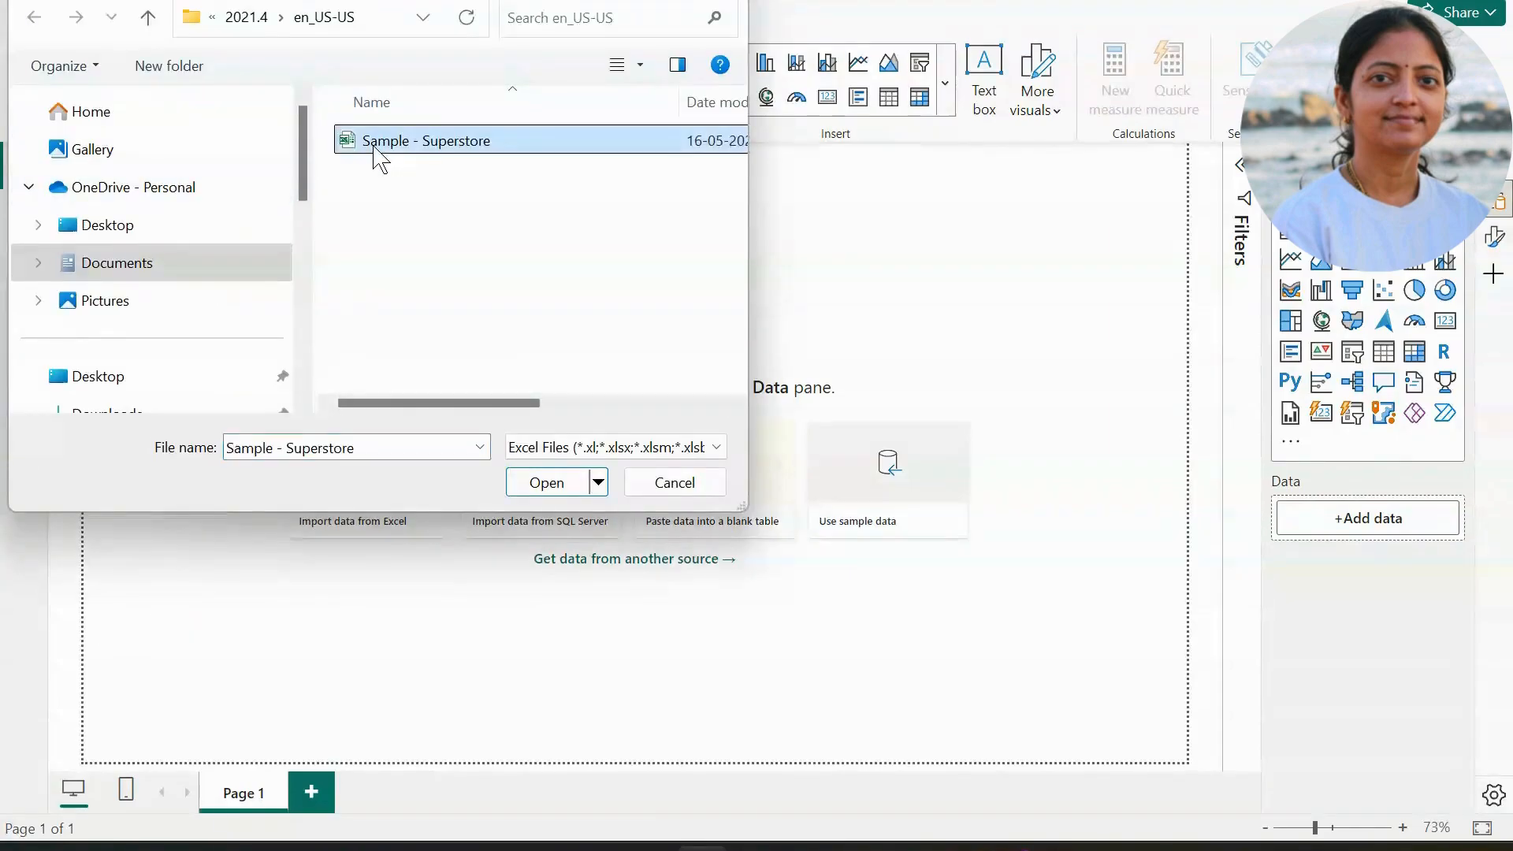
left_click(565, 484)
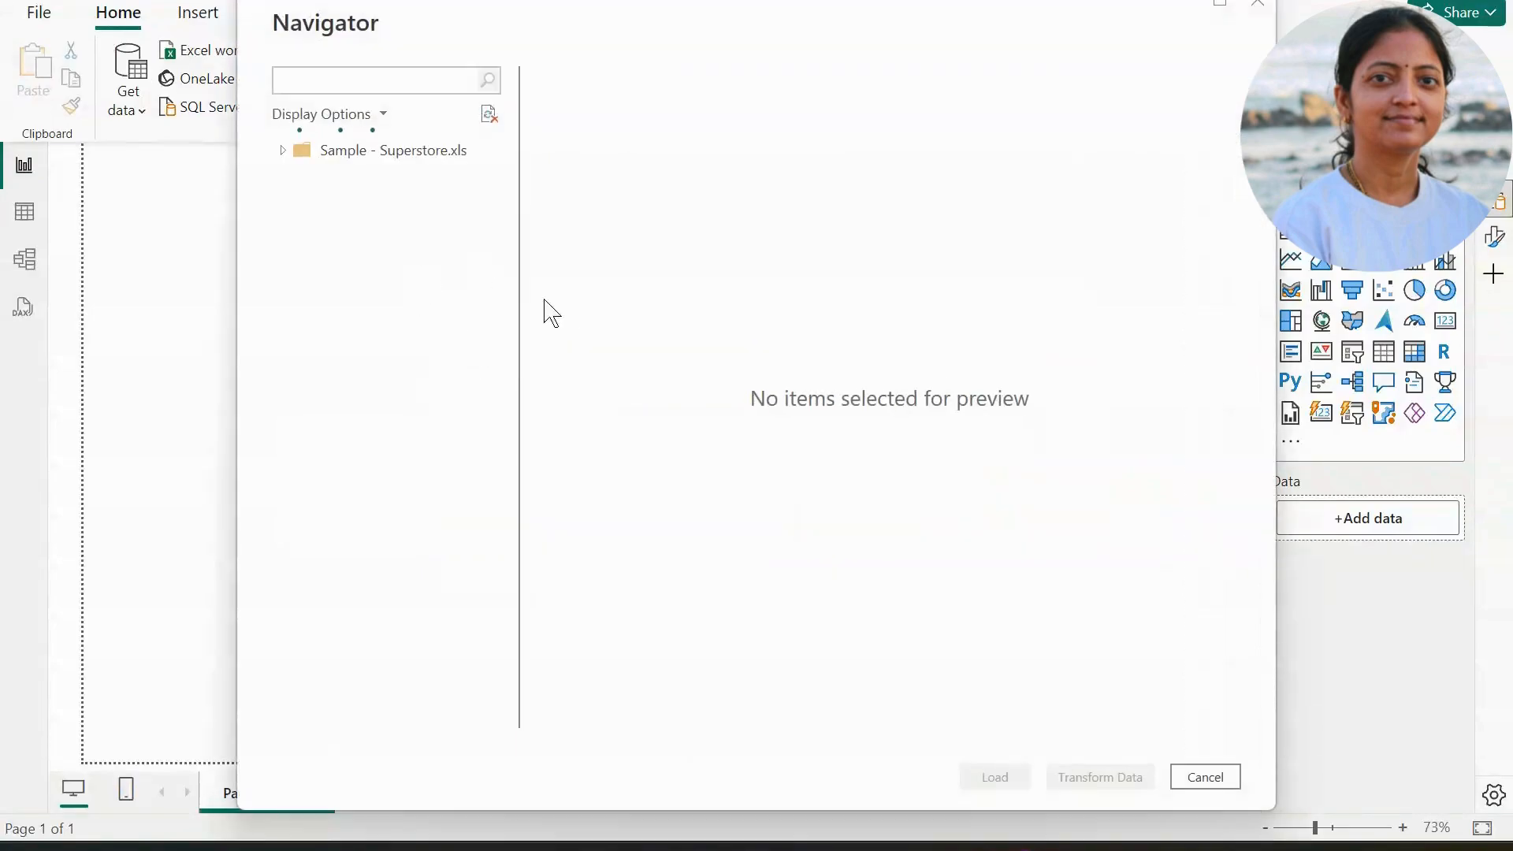
left_click(282, 151)
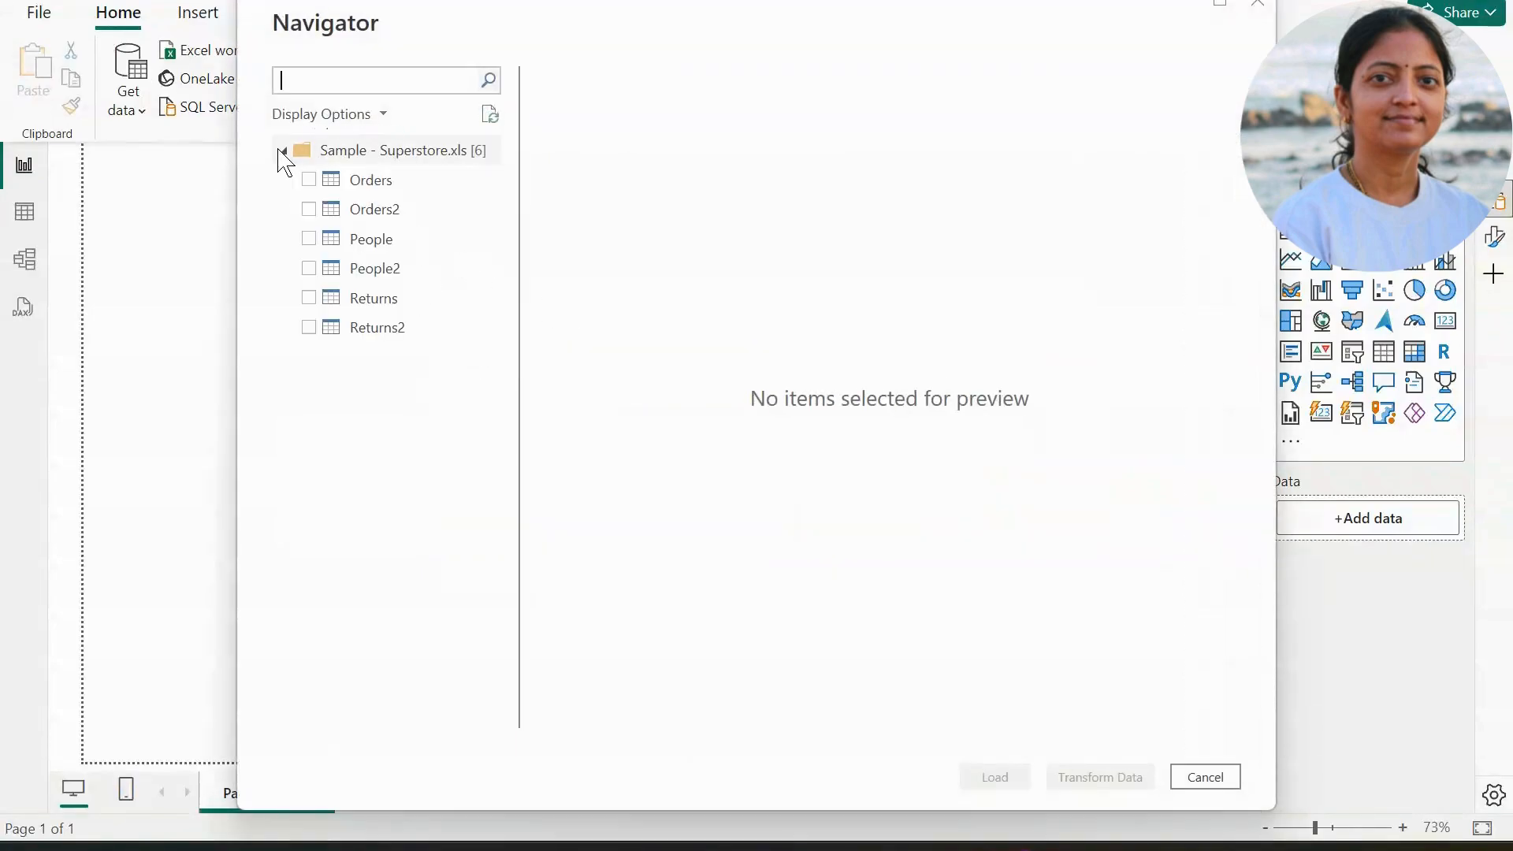
Choose the Orders, People and Returns2 tables from the workbook, previewing their contents, and open them for transformation in Power Query.
left_click(309, 179)
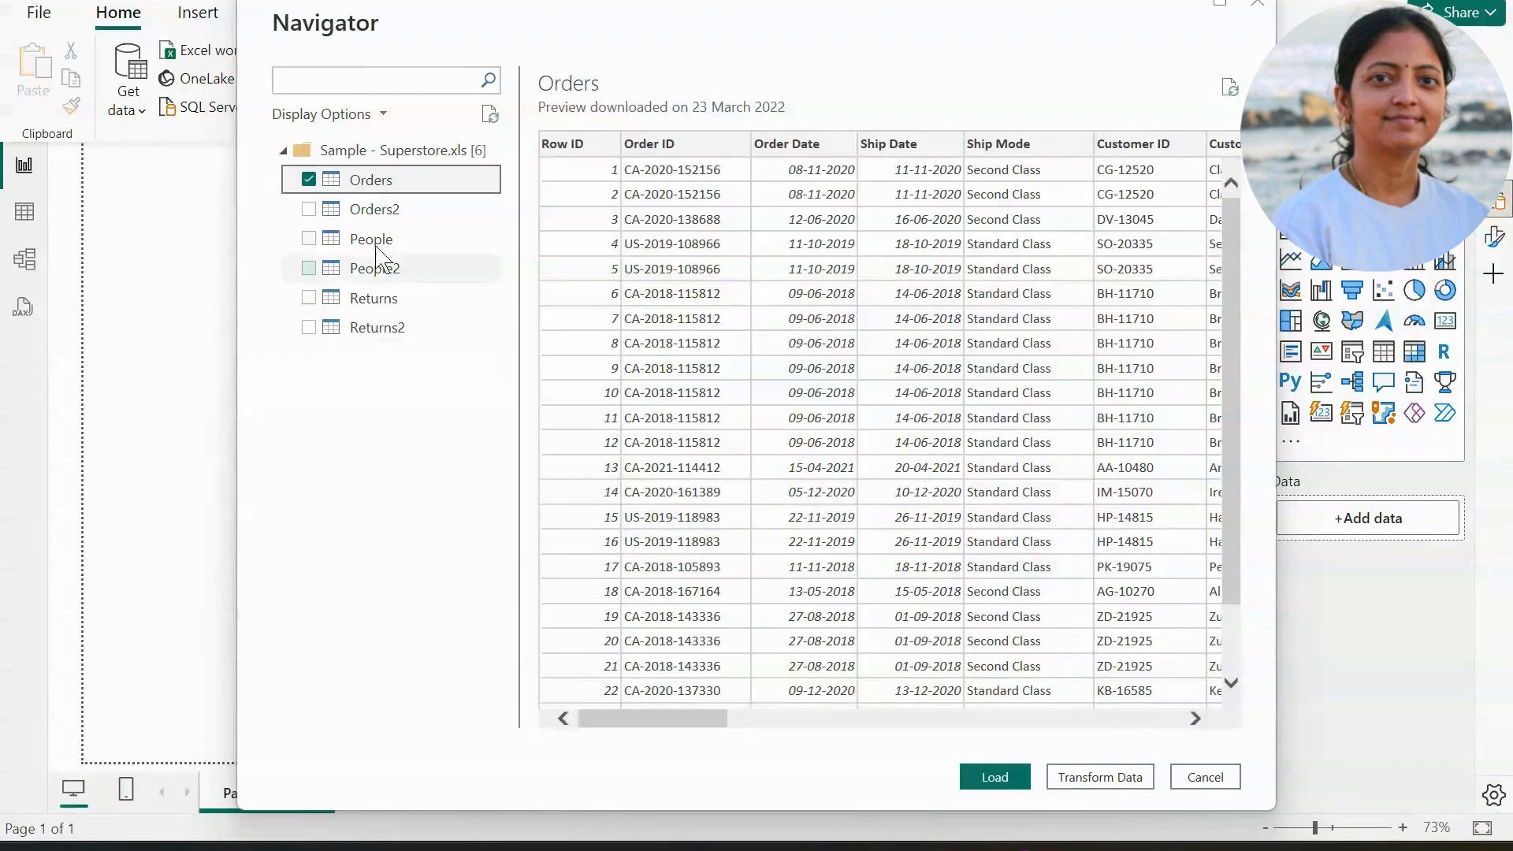
left_click(358, 245)
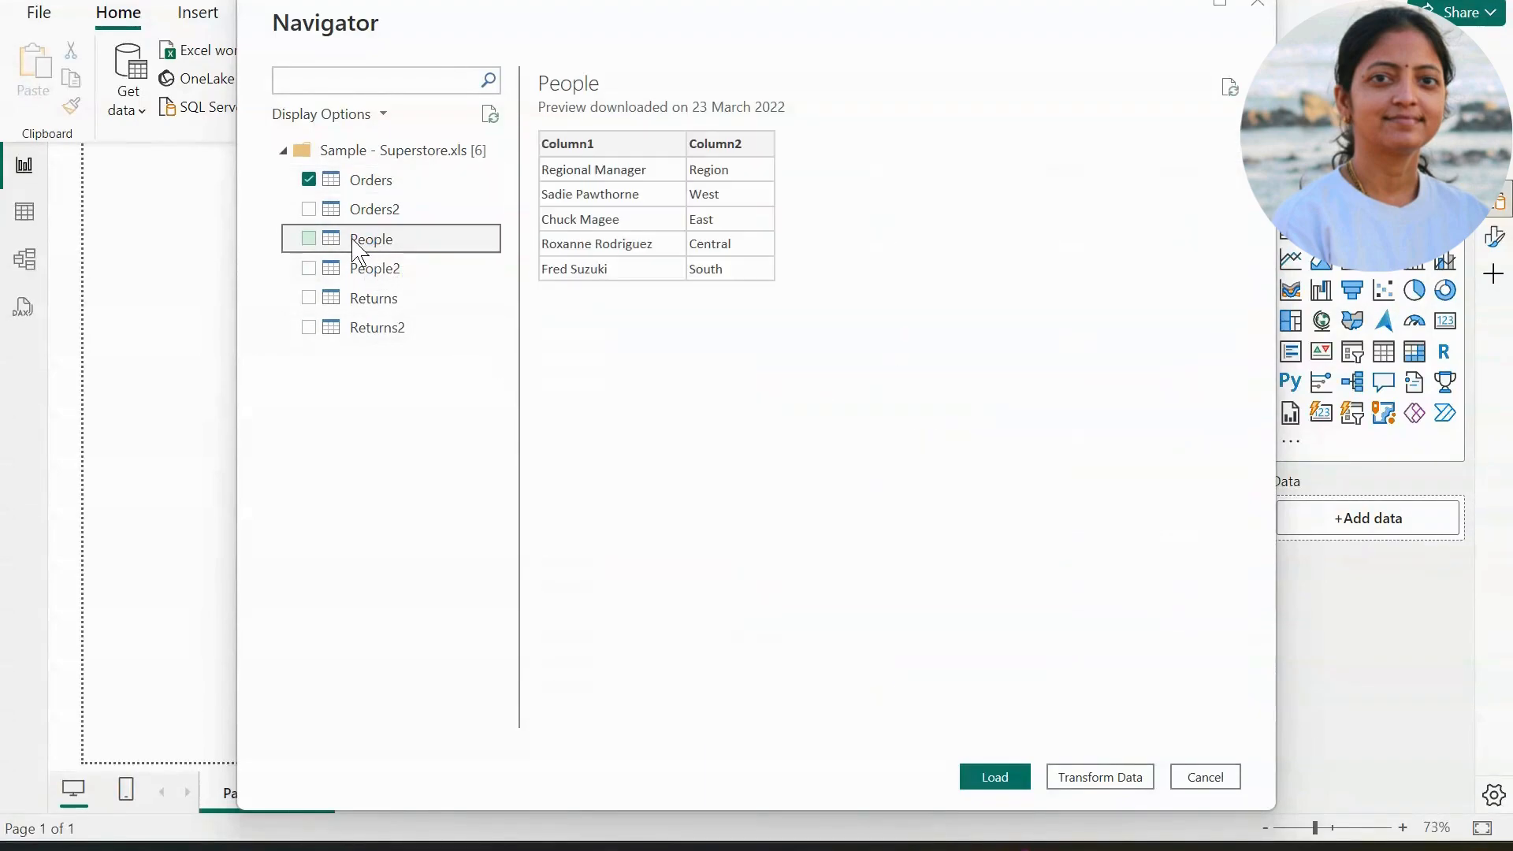
left_click(309, 238)
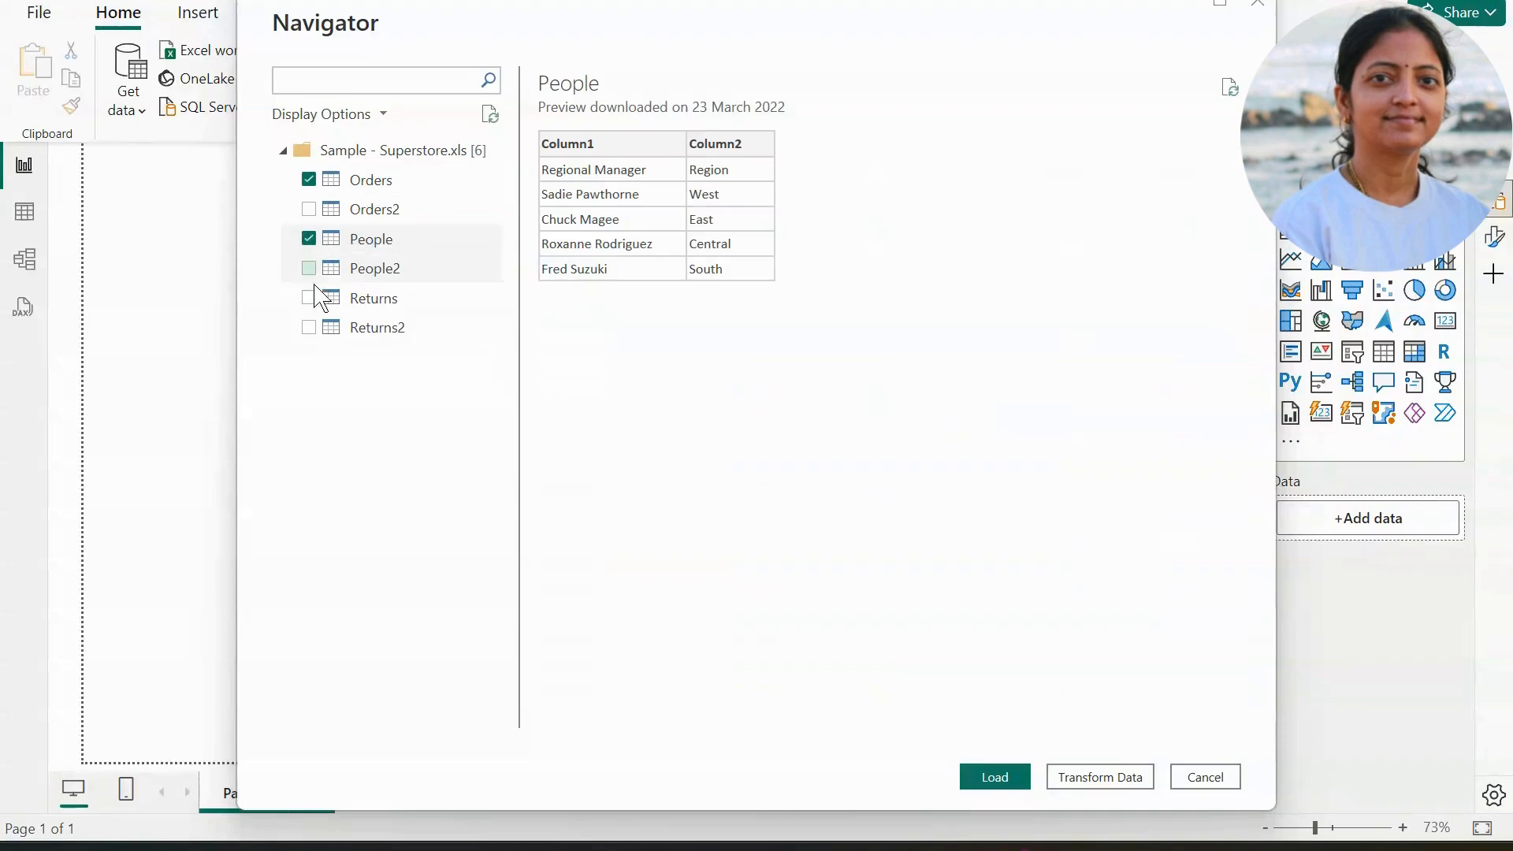
left_click(364, 307)
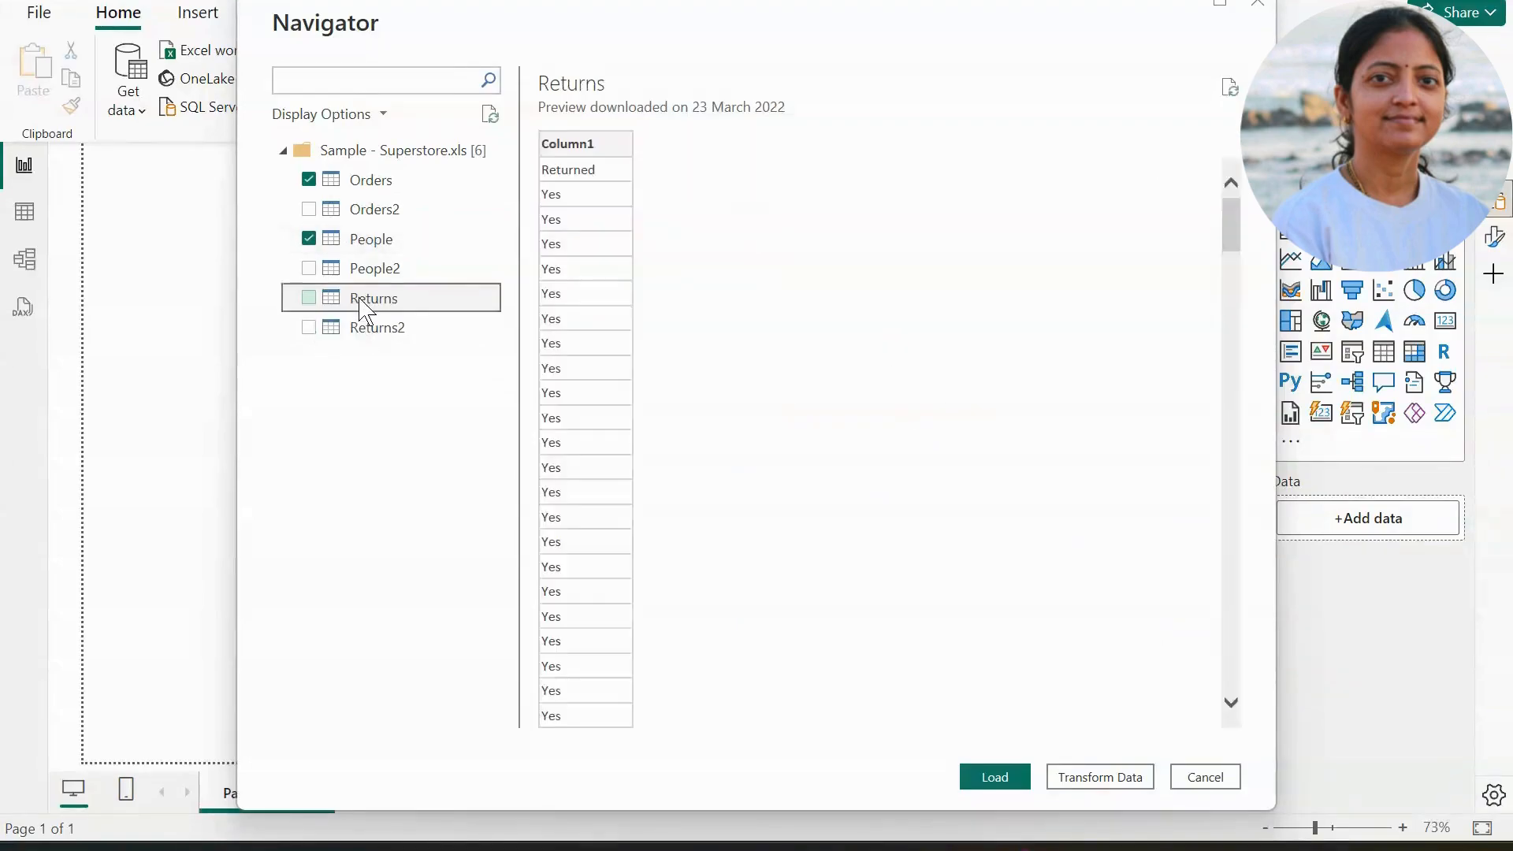
left_click(377, 331)
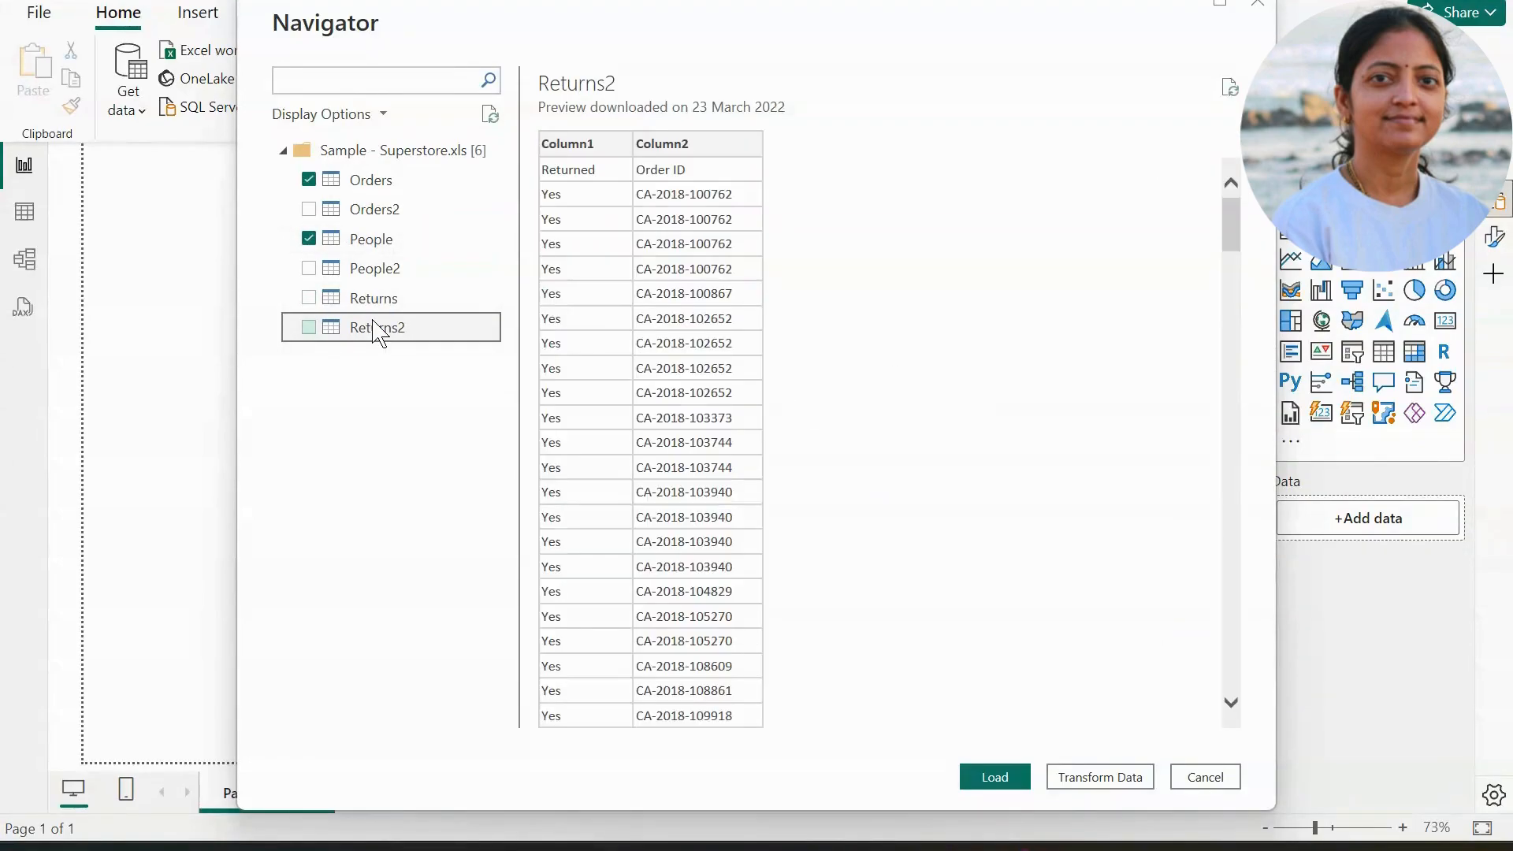
left_click(308, 330)
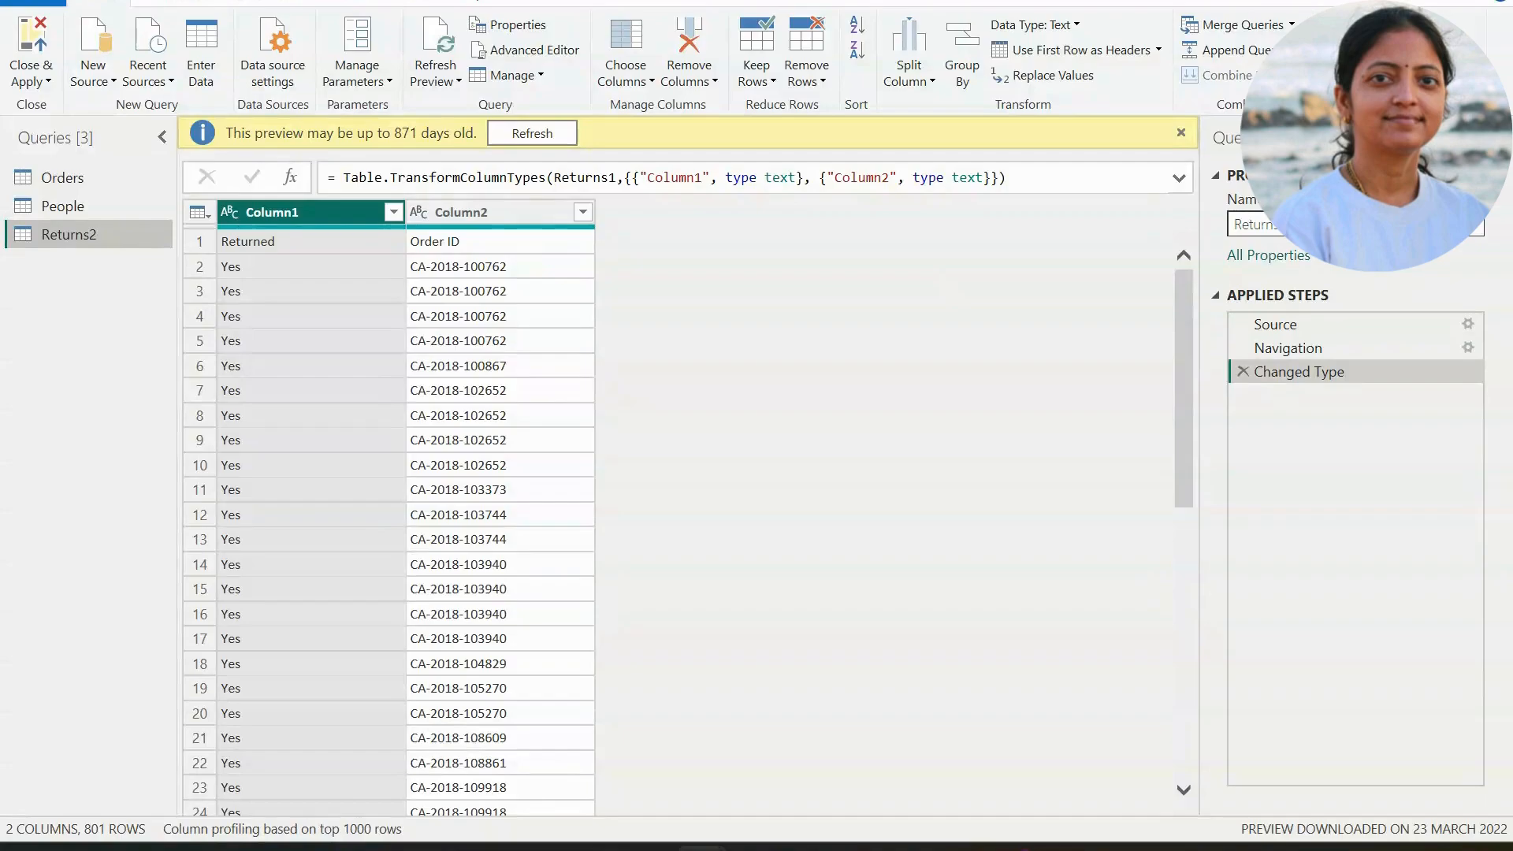
Rename the Returns2 query as Returns and use the first row as headers in both the Returns and People queries.
left_click(1356, 225)
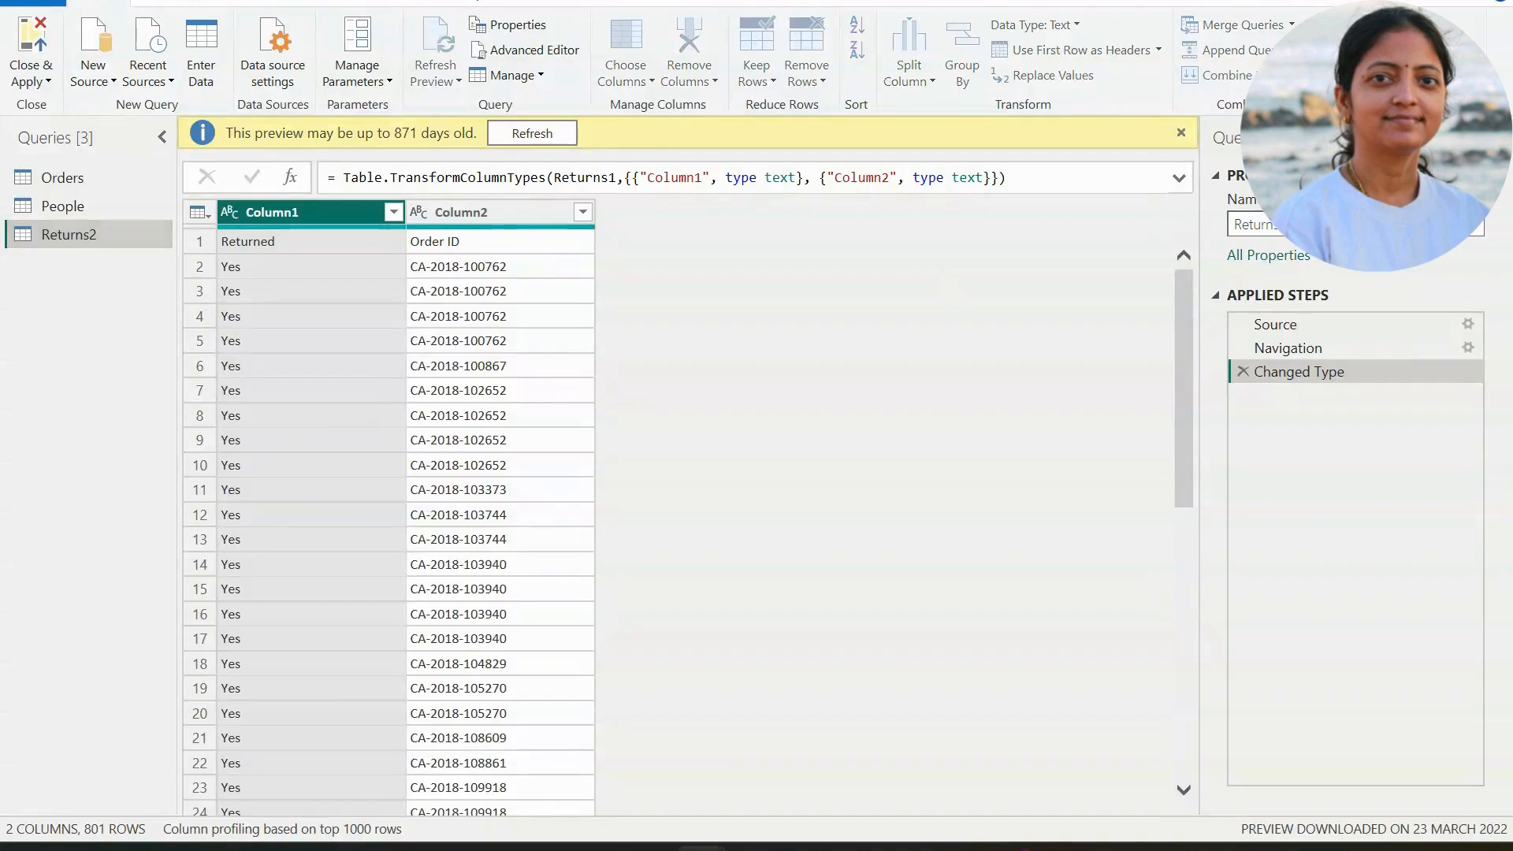
left_click(864, 326)
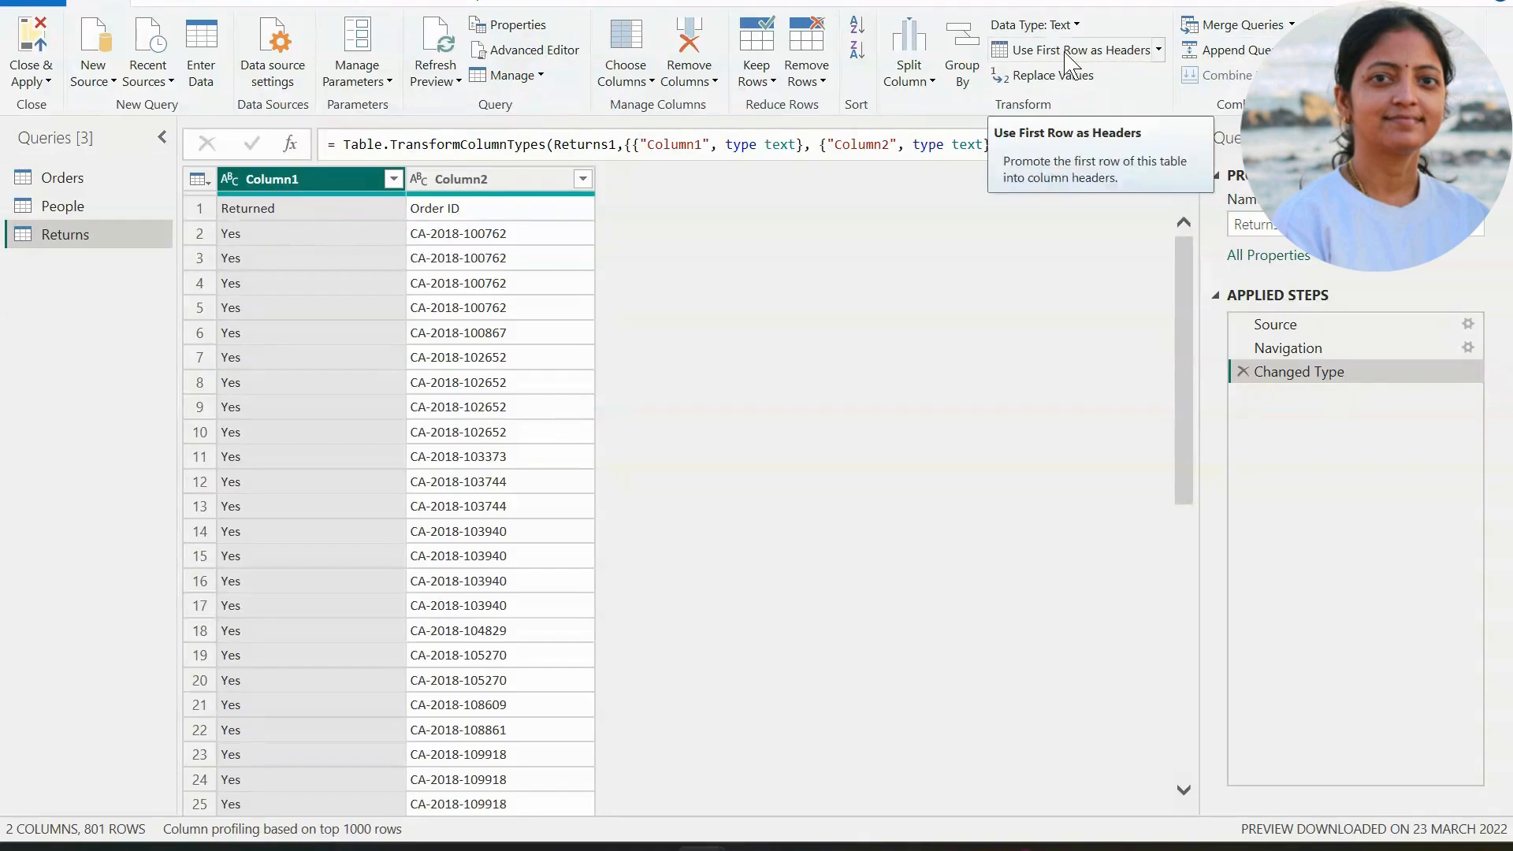
left_click(1106, 54)
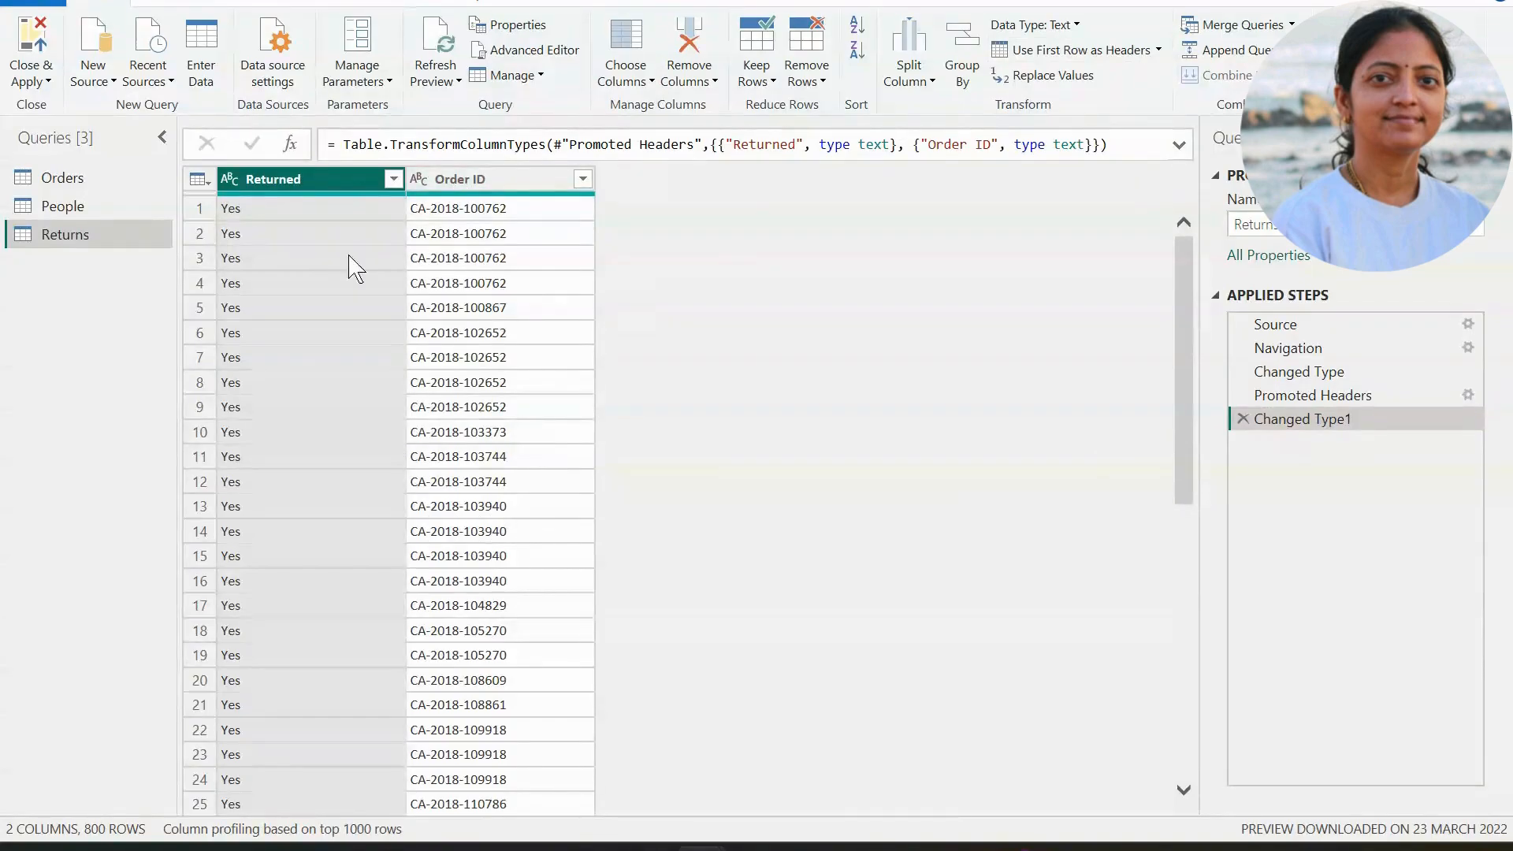
left_click(63, 207)
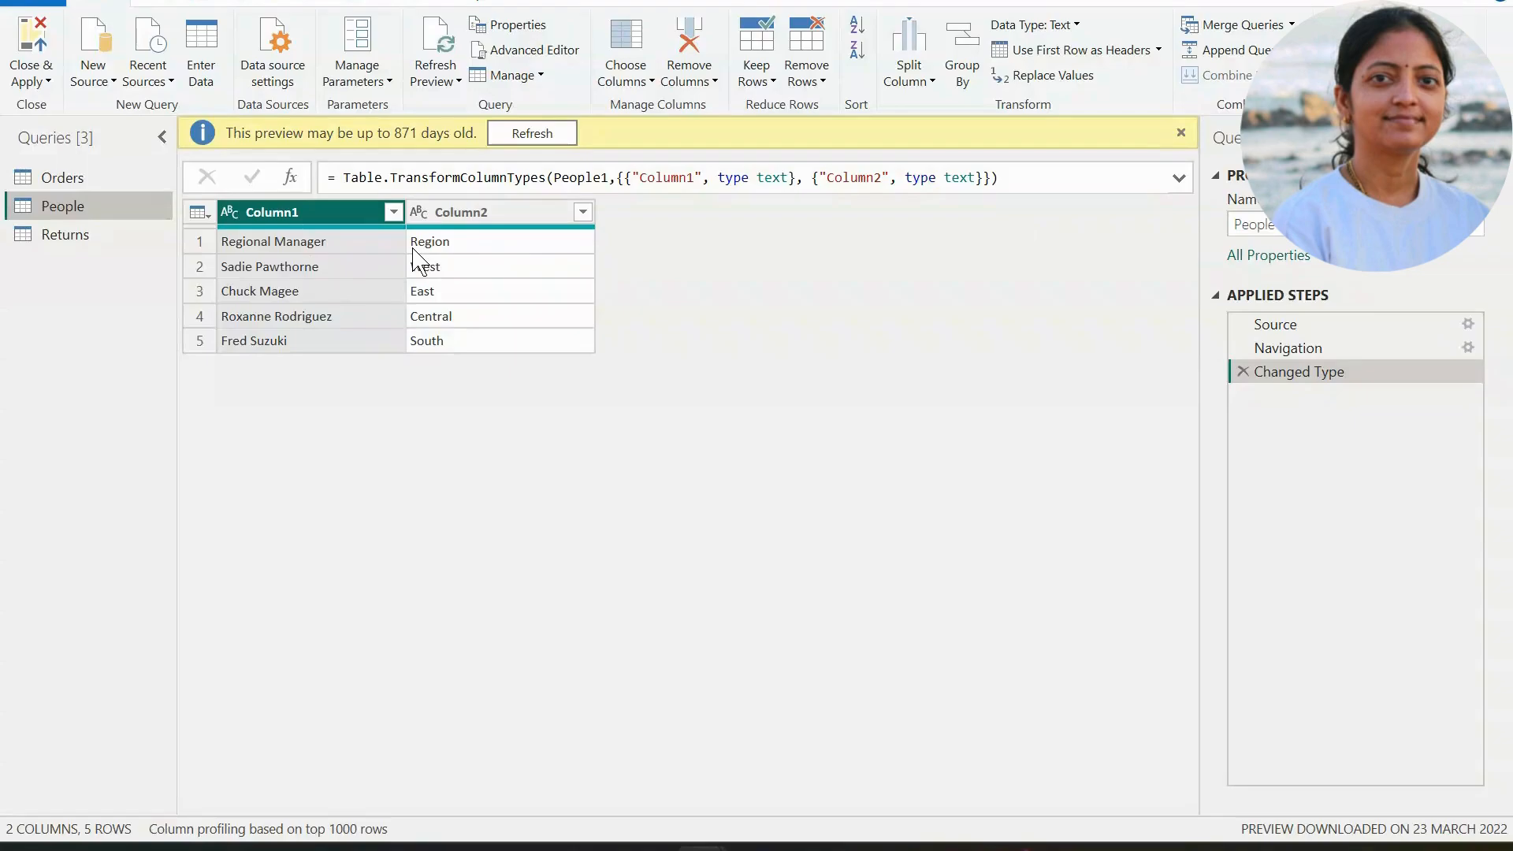
left_click(1035, 62)
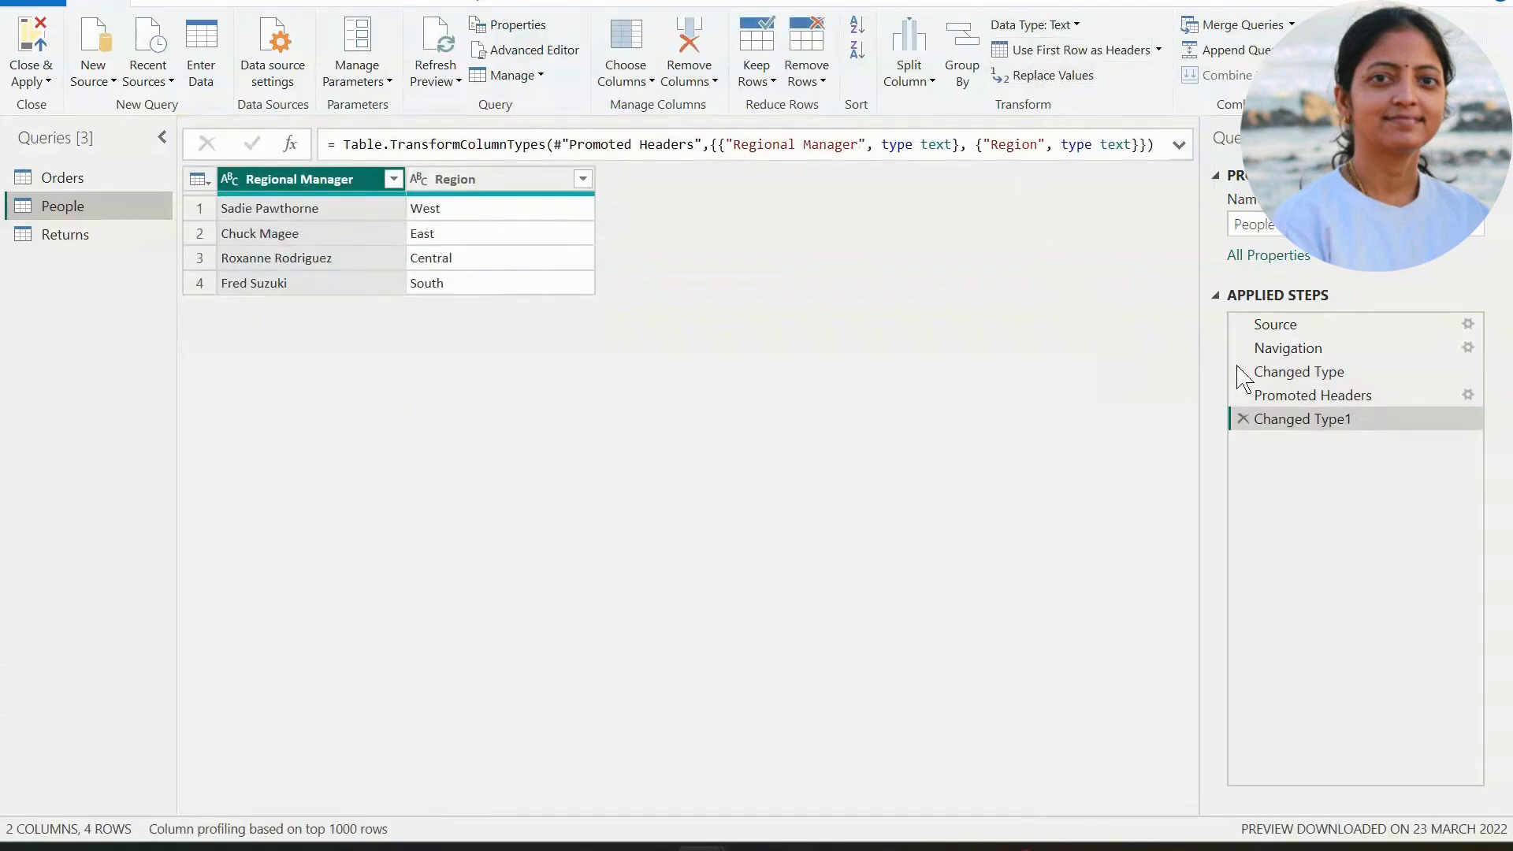
Check the columns of the Orders query and apply the query changes to load all three tables into the report.
left_click(106, 181)
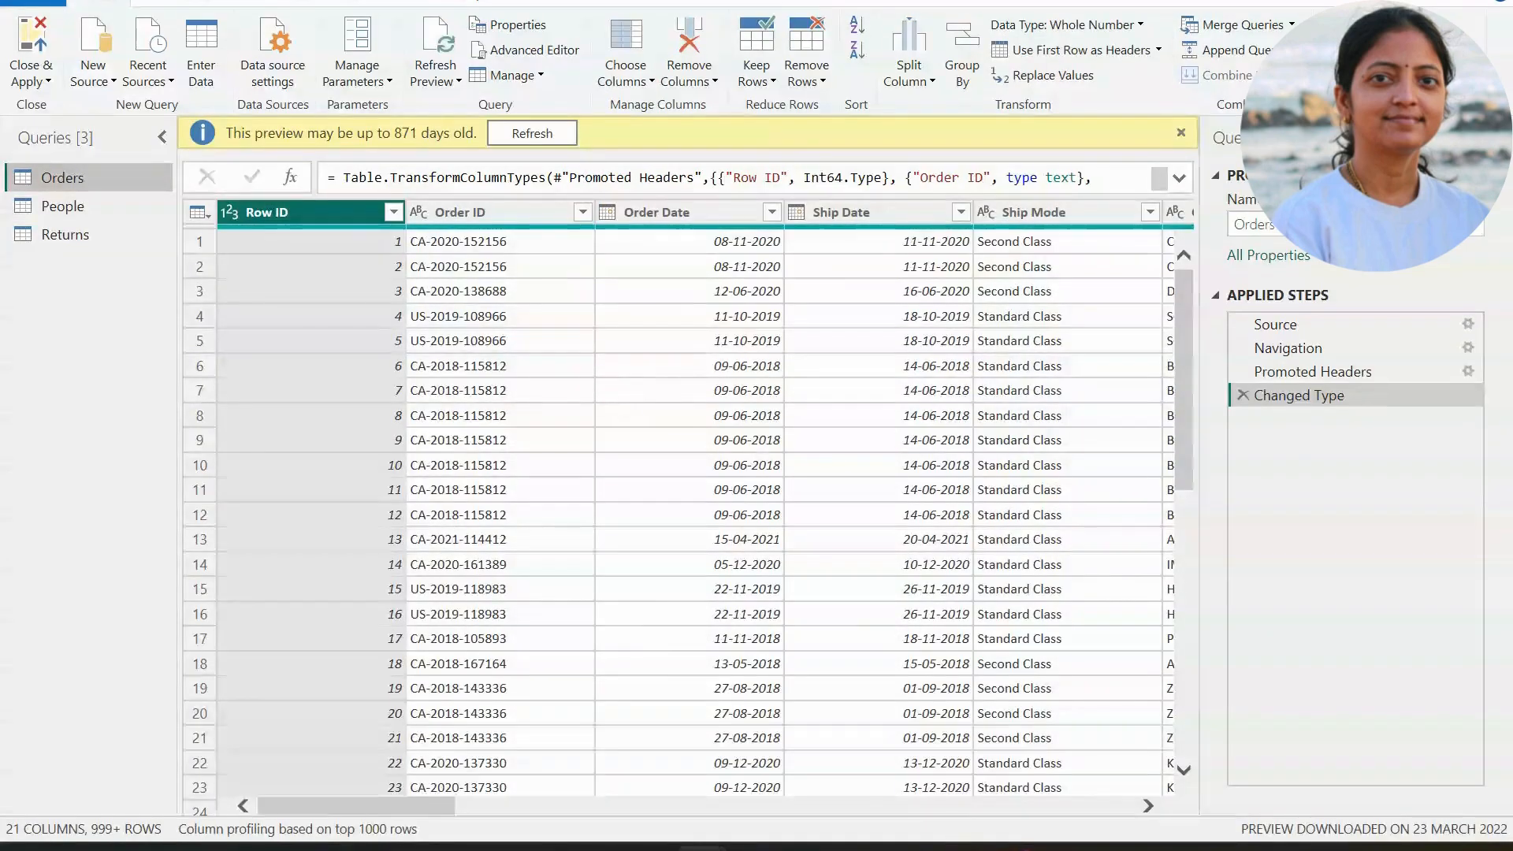
left_click(1181, 134)
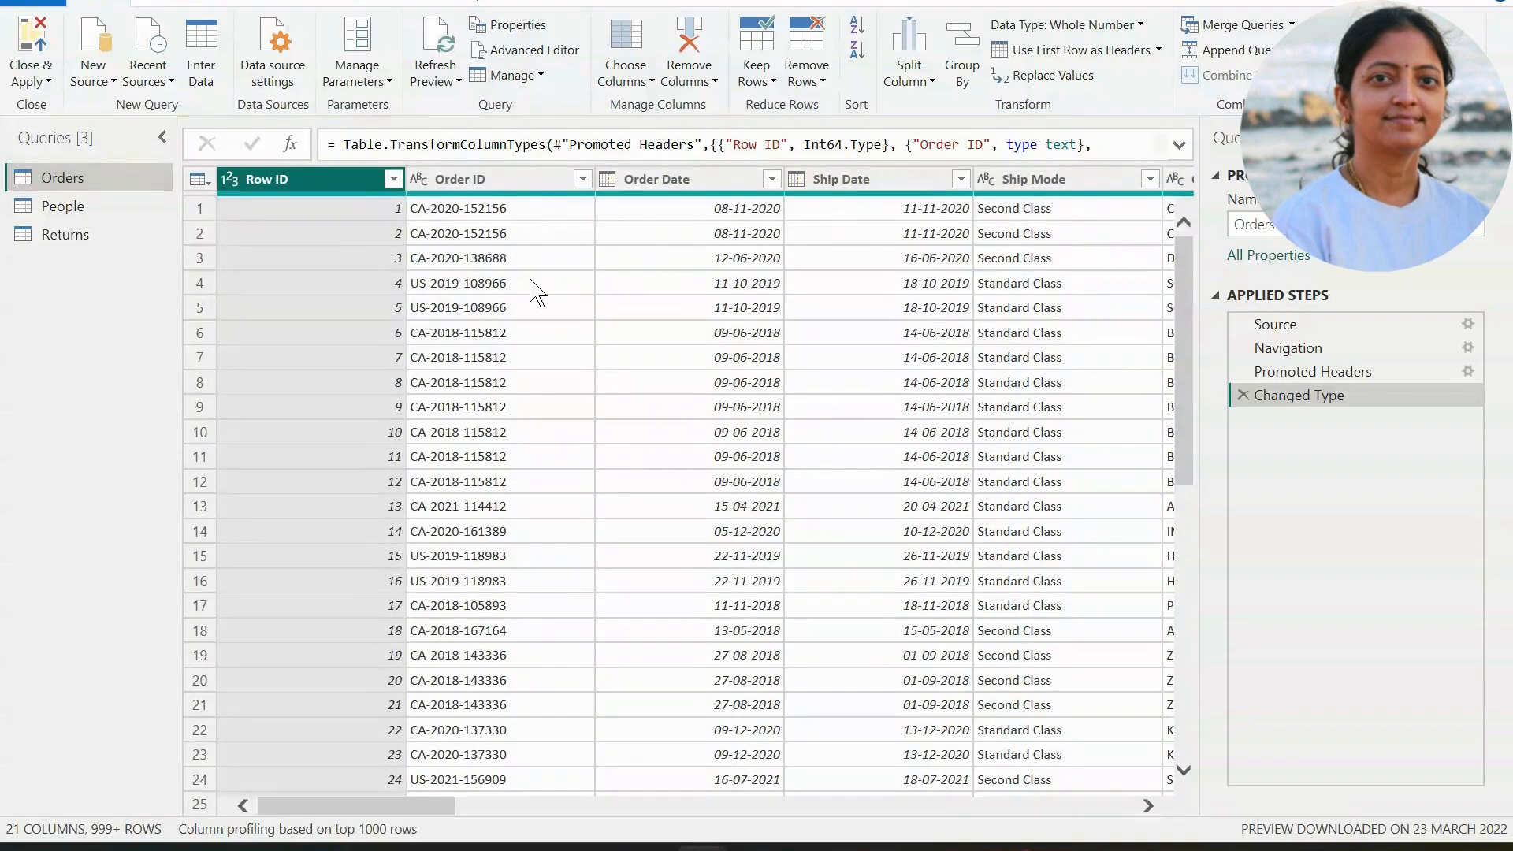
mouse_move(387, 805)
left_mouse_down()
mouse_move(1137, 813)
mouse_move(378, 804)
left_mouse_up()
left_click(31, 63)
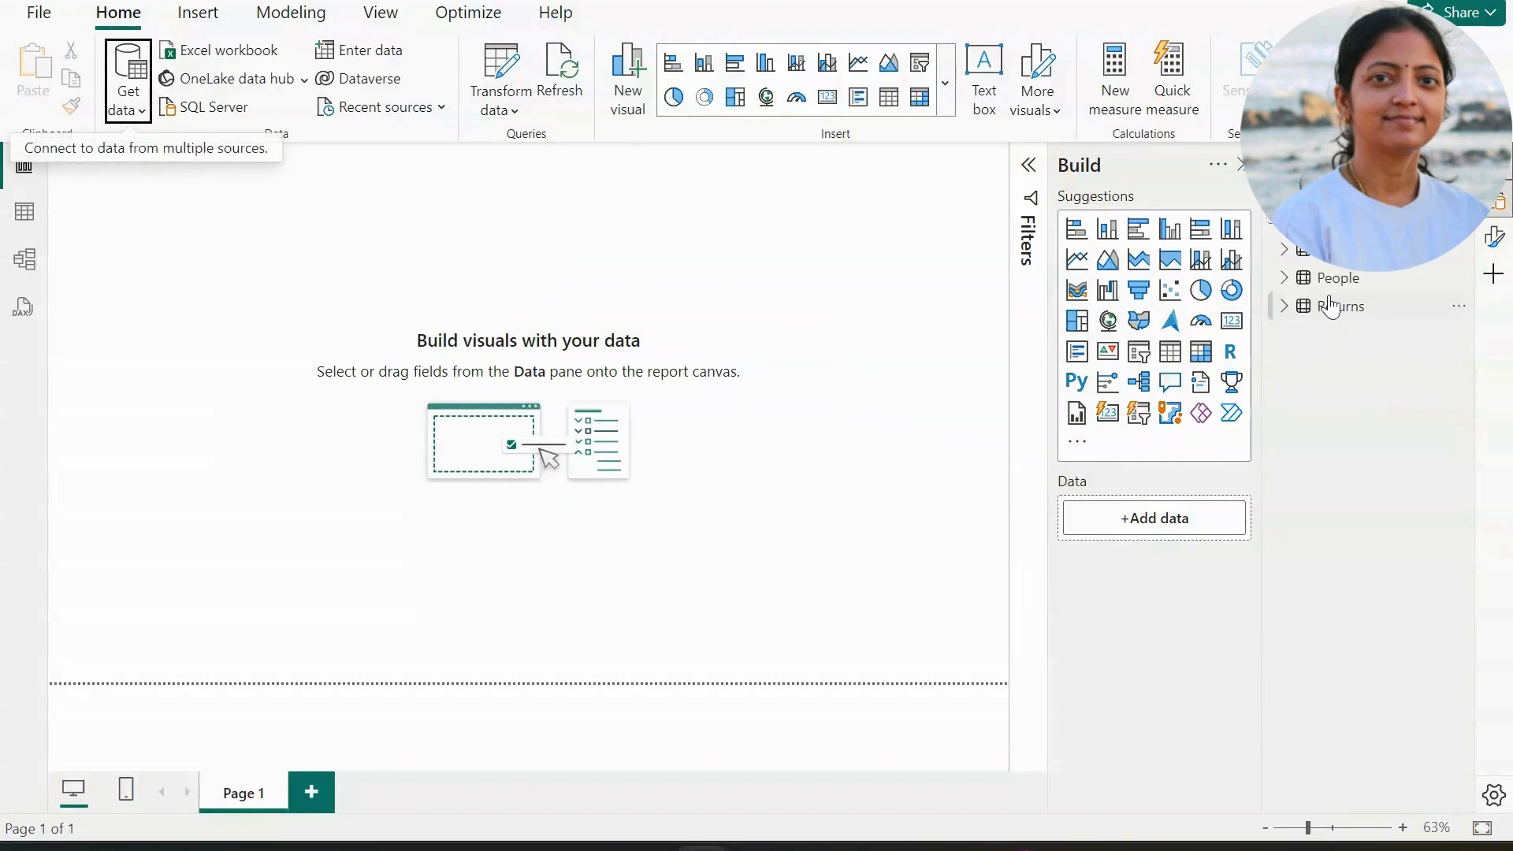
Examine the loaded rows of the Orders, People and Returns tables in Table view and return to Report view.
left_click(1285, 252)
left_click(1284, 253)
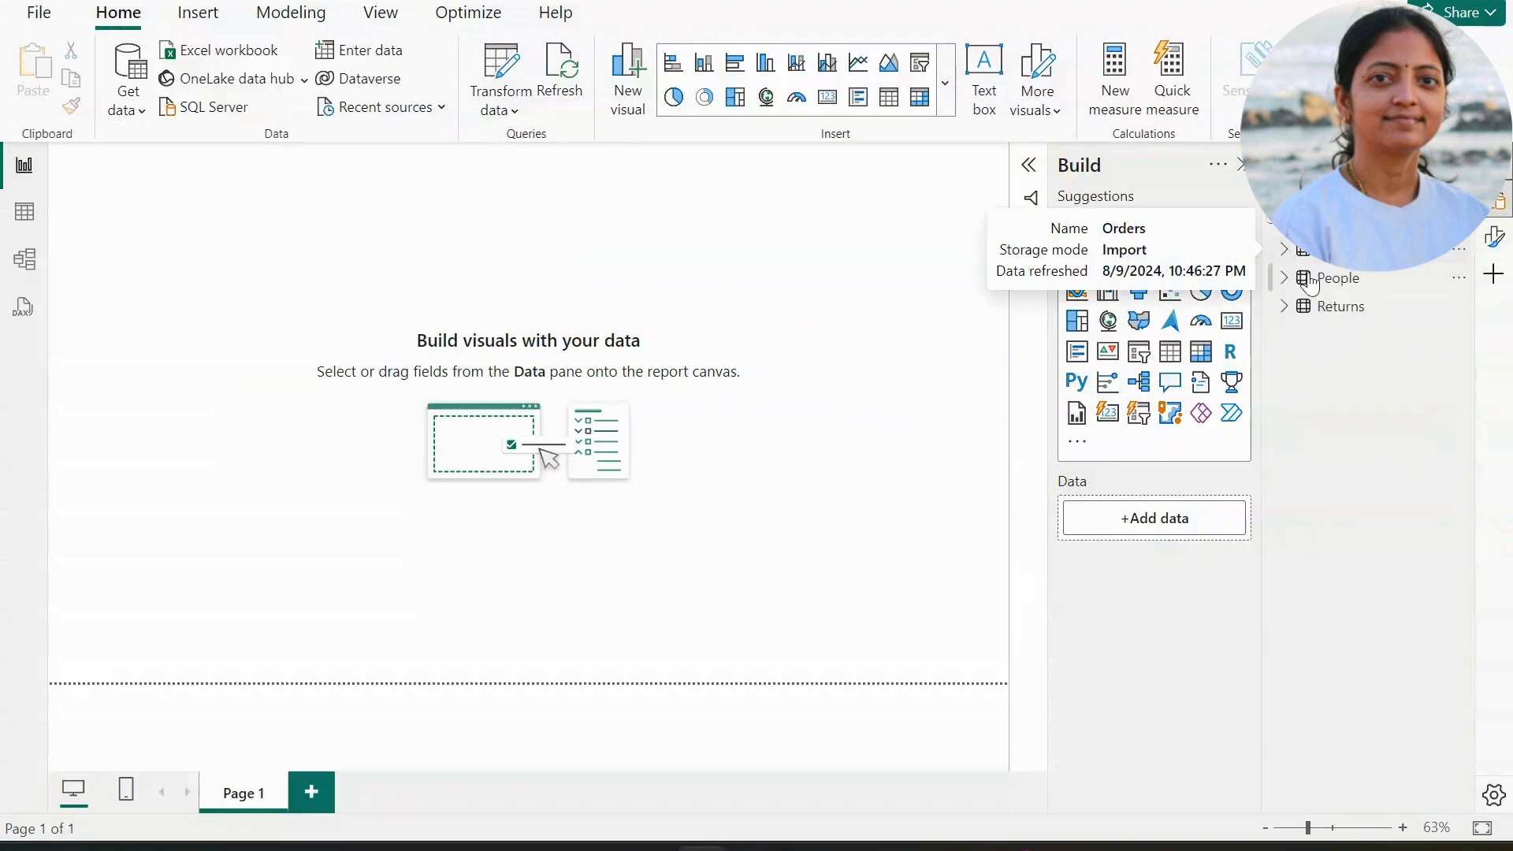
left_click(22, 226)
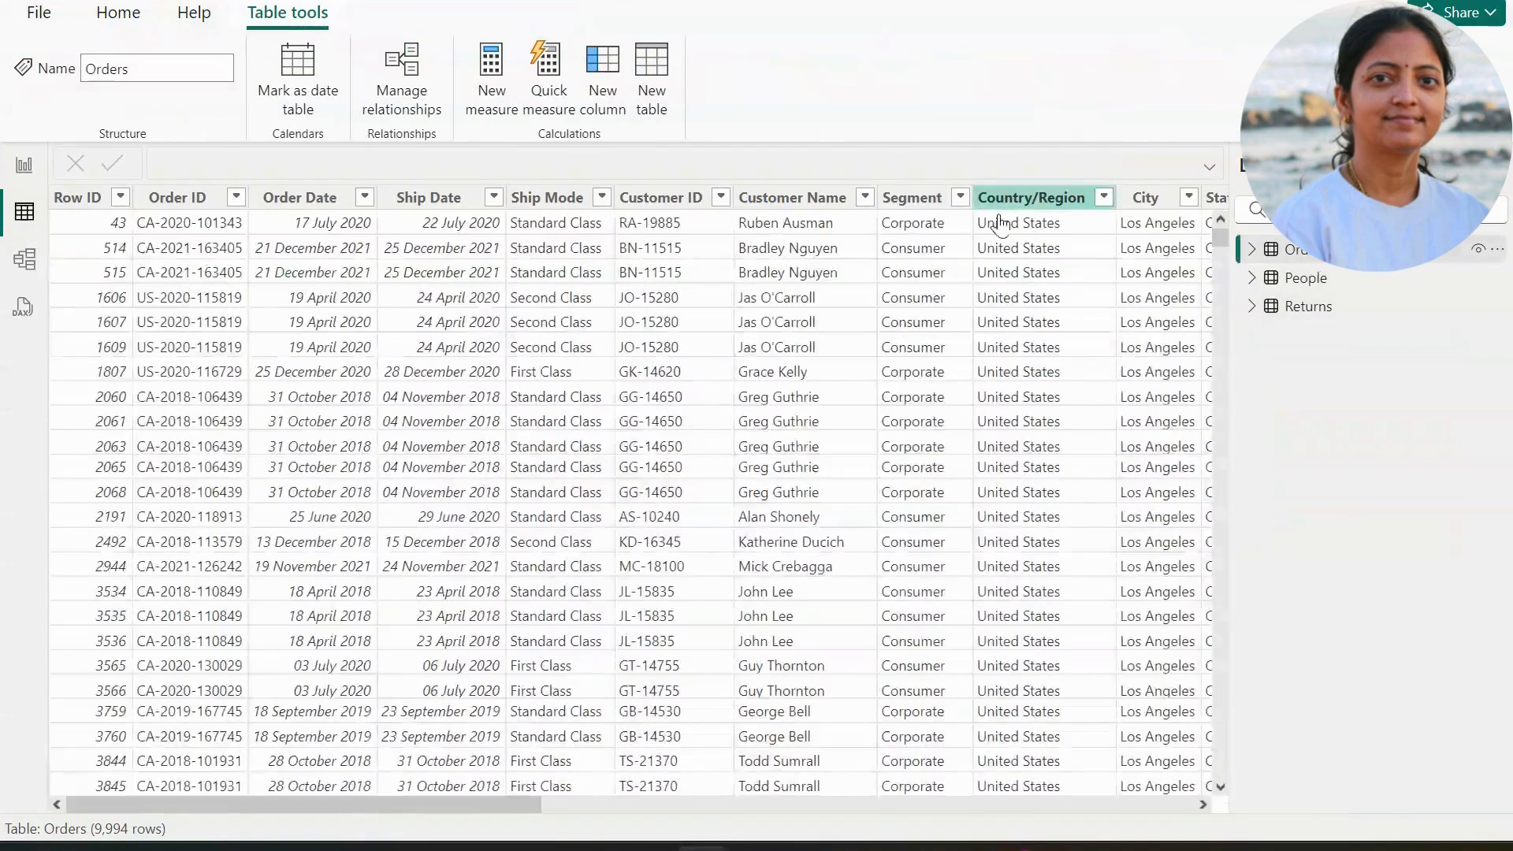
left_click(1302, 282)
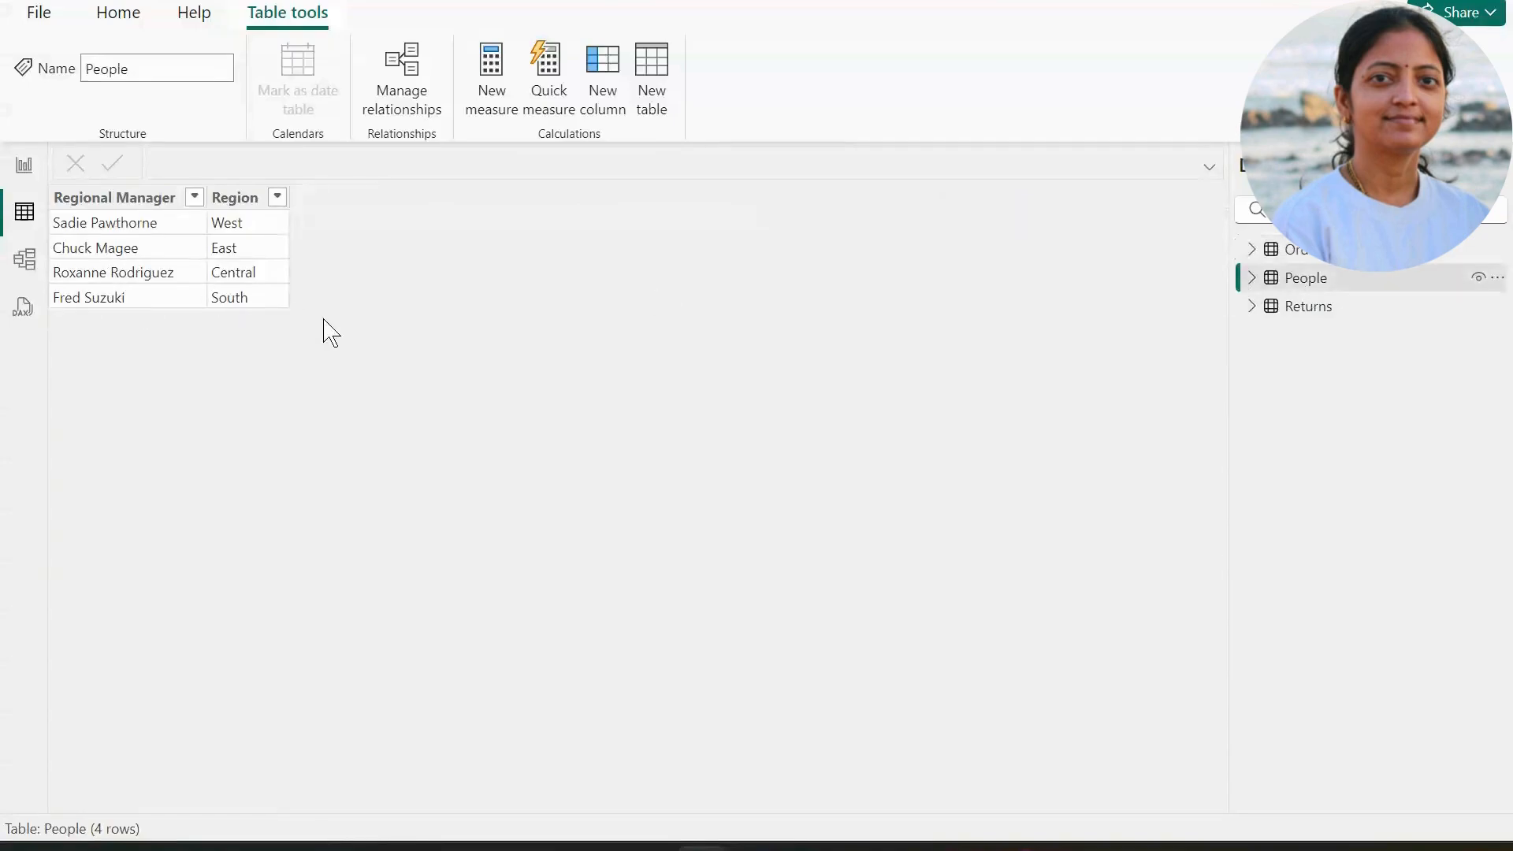
left_click(1327, 313)
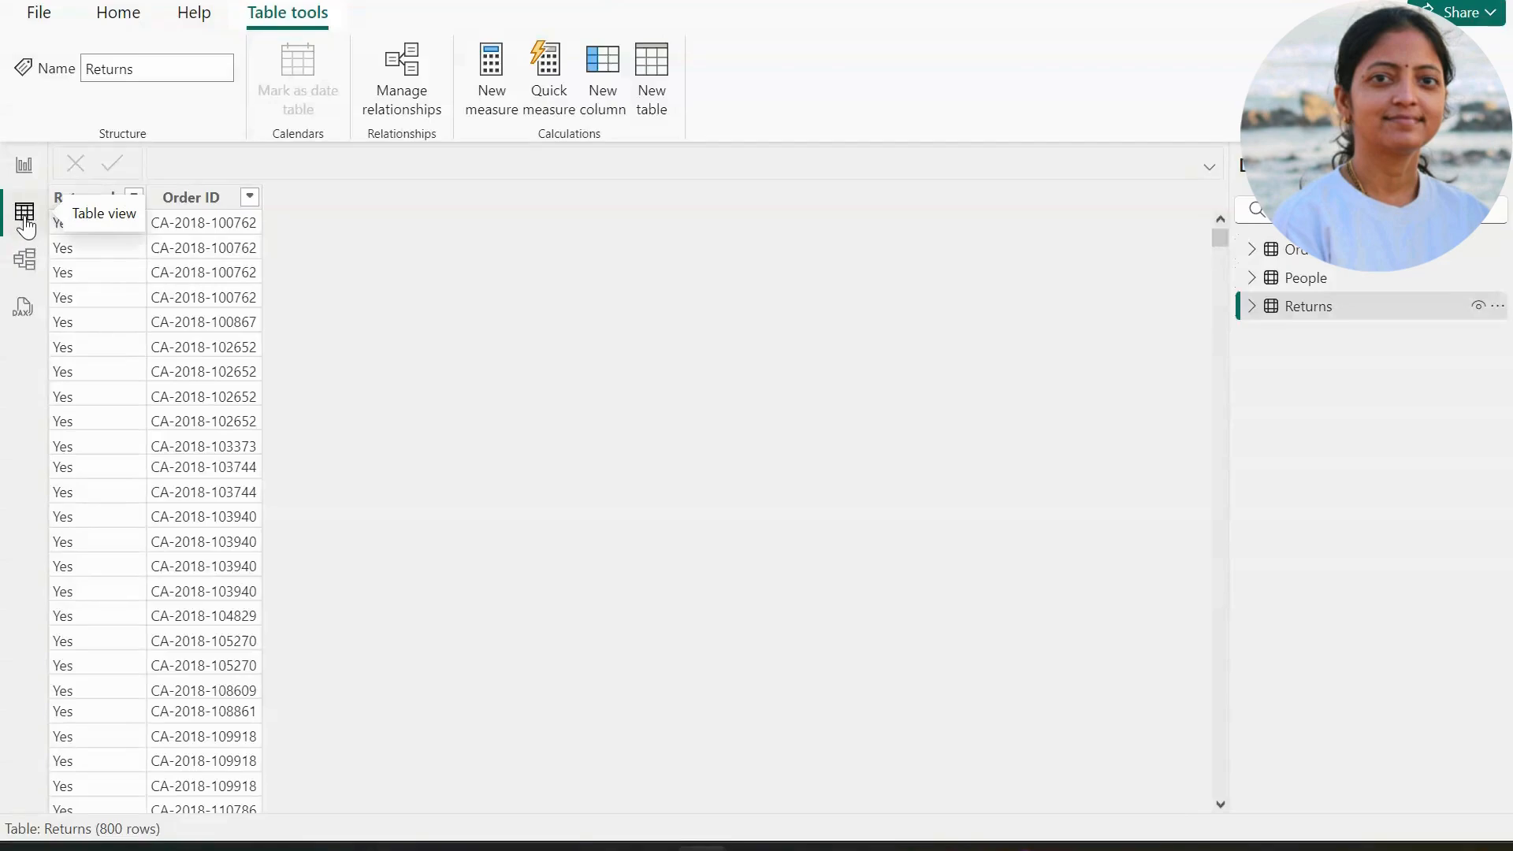
left_click(23, 167)
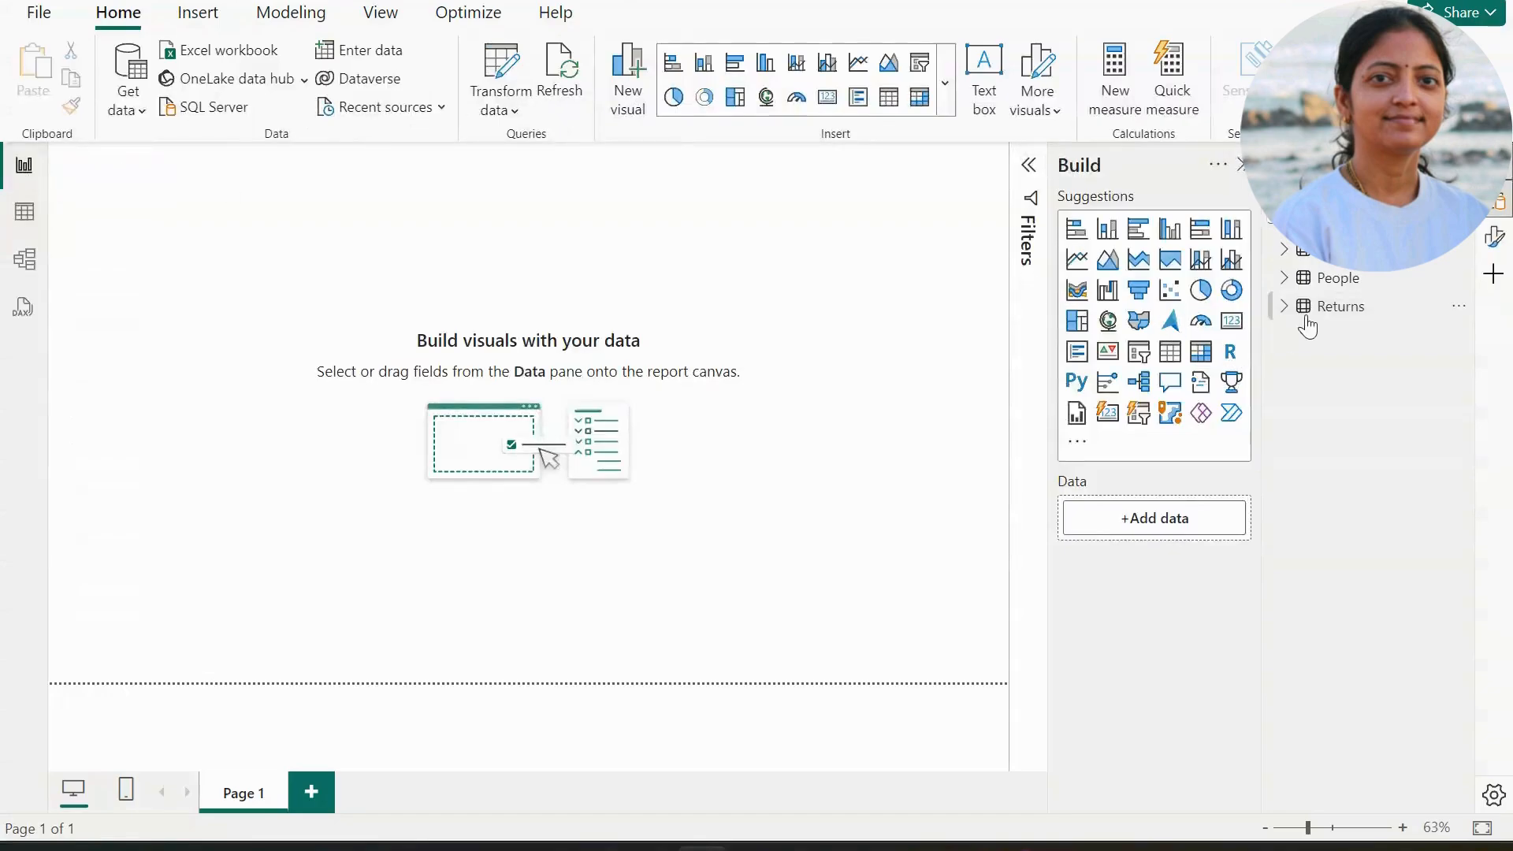
Show the data model diagram with its properties collapsed and move the People table card slightly higher beside Orders.
left_click(23, 263)
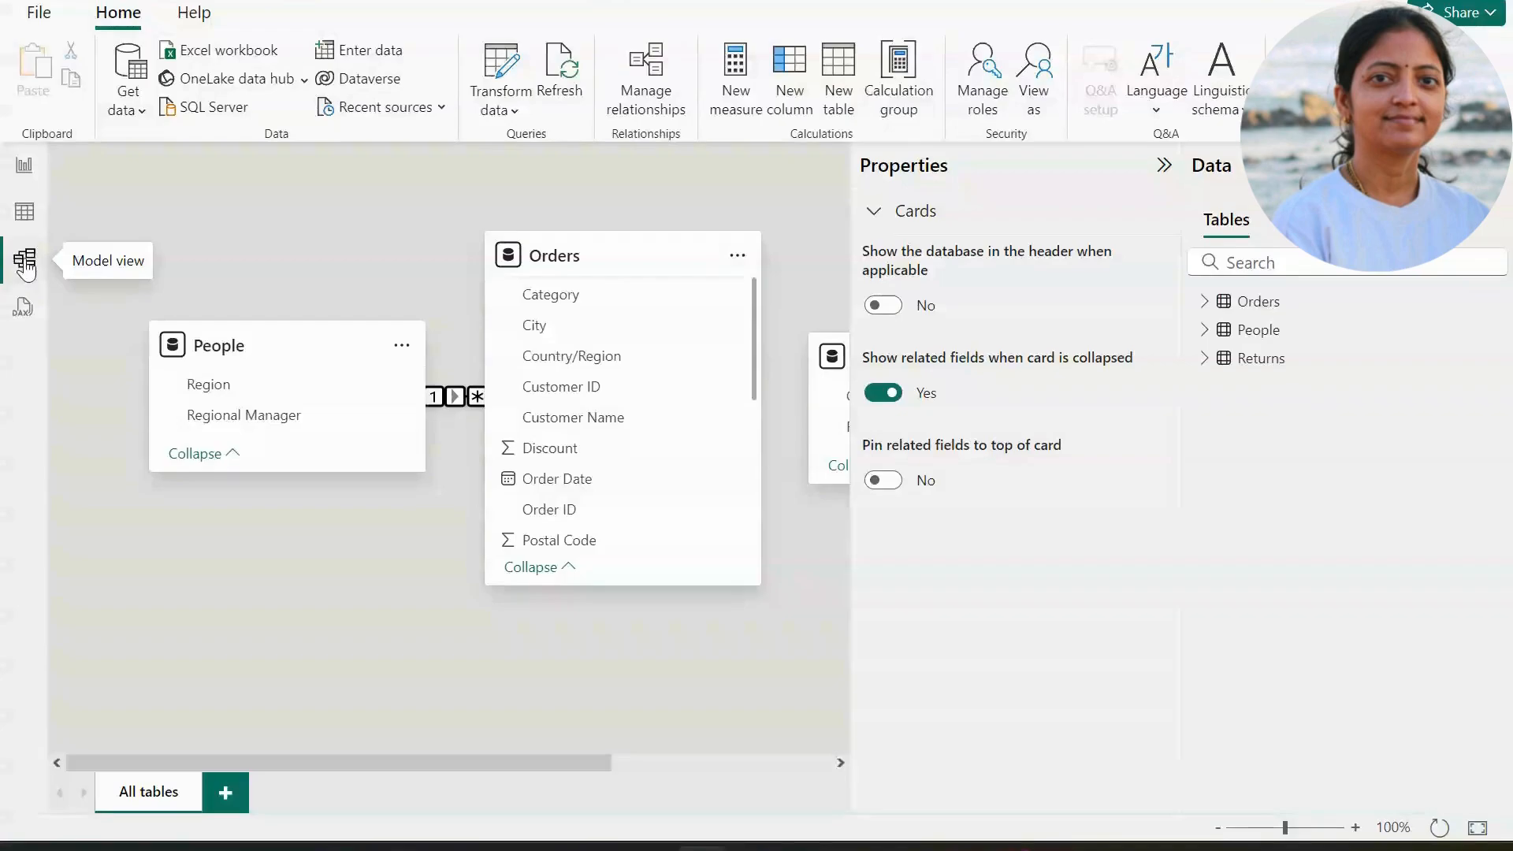
left_click(1165, 167)
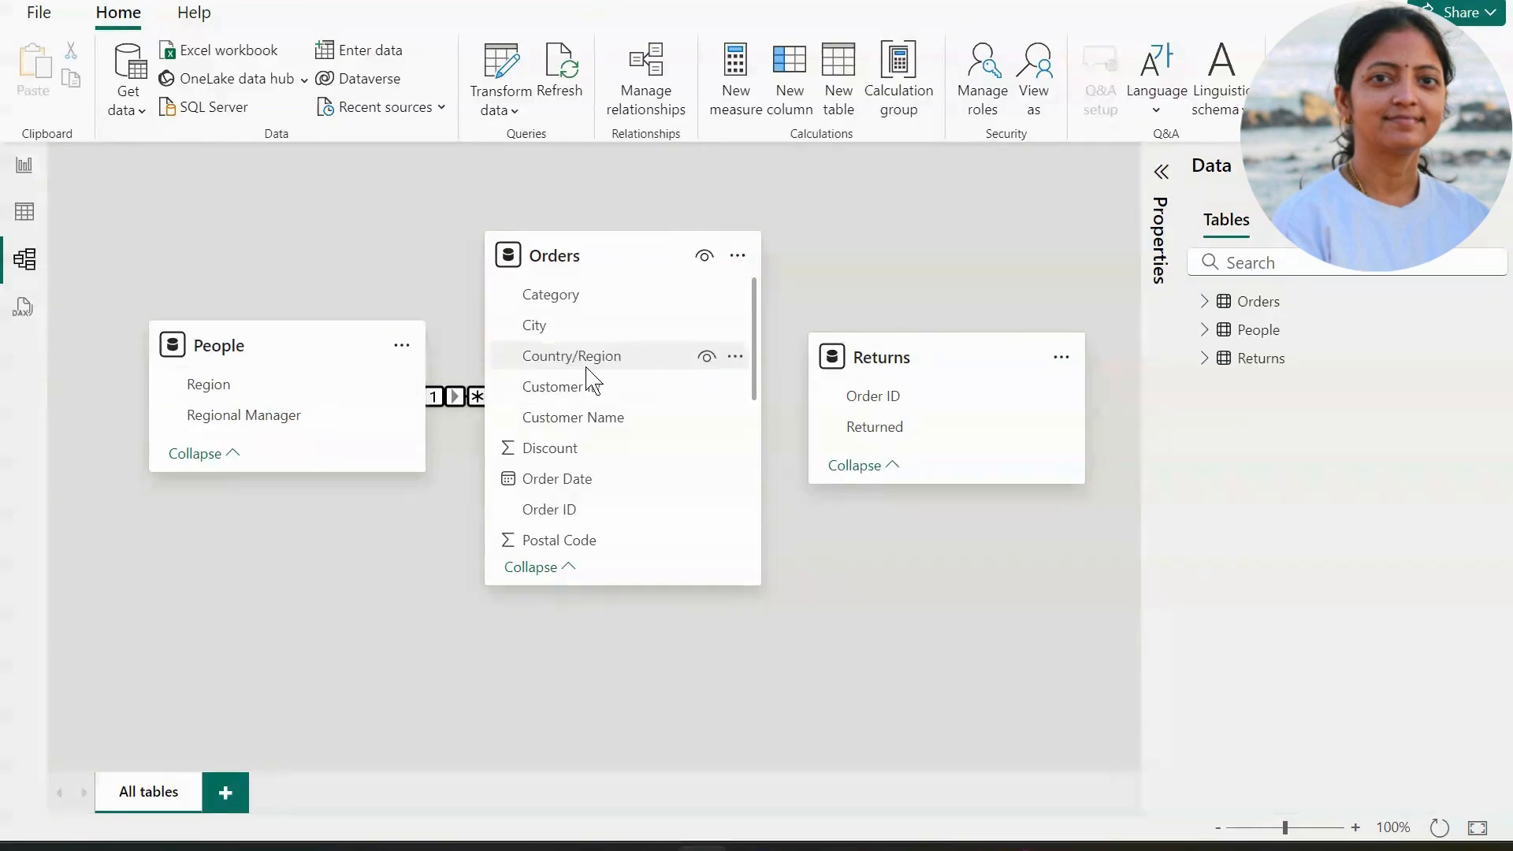
left_click_drag(308, 335, 296, 284)
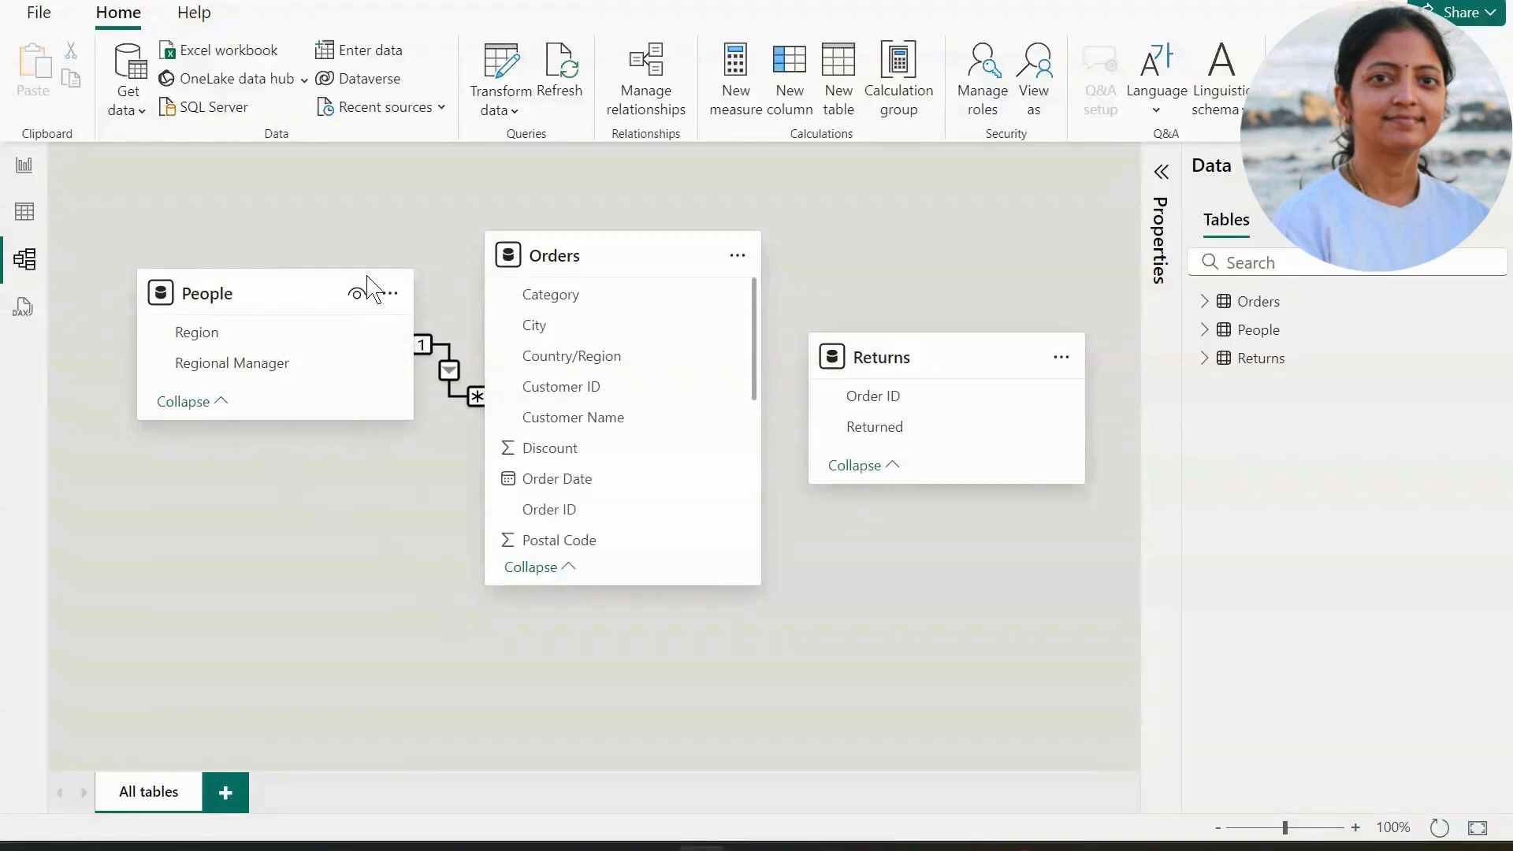
Review the properties of the relationship between Orders and People and save them without changes.
left_click(454, 354)
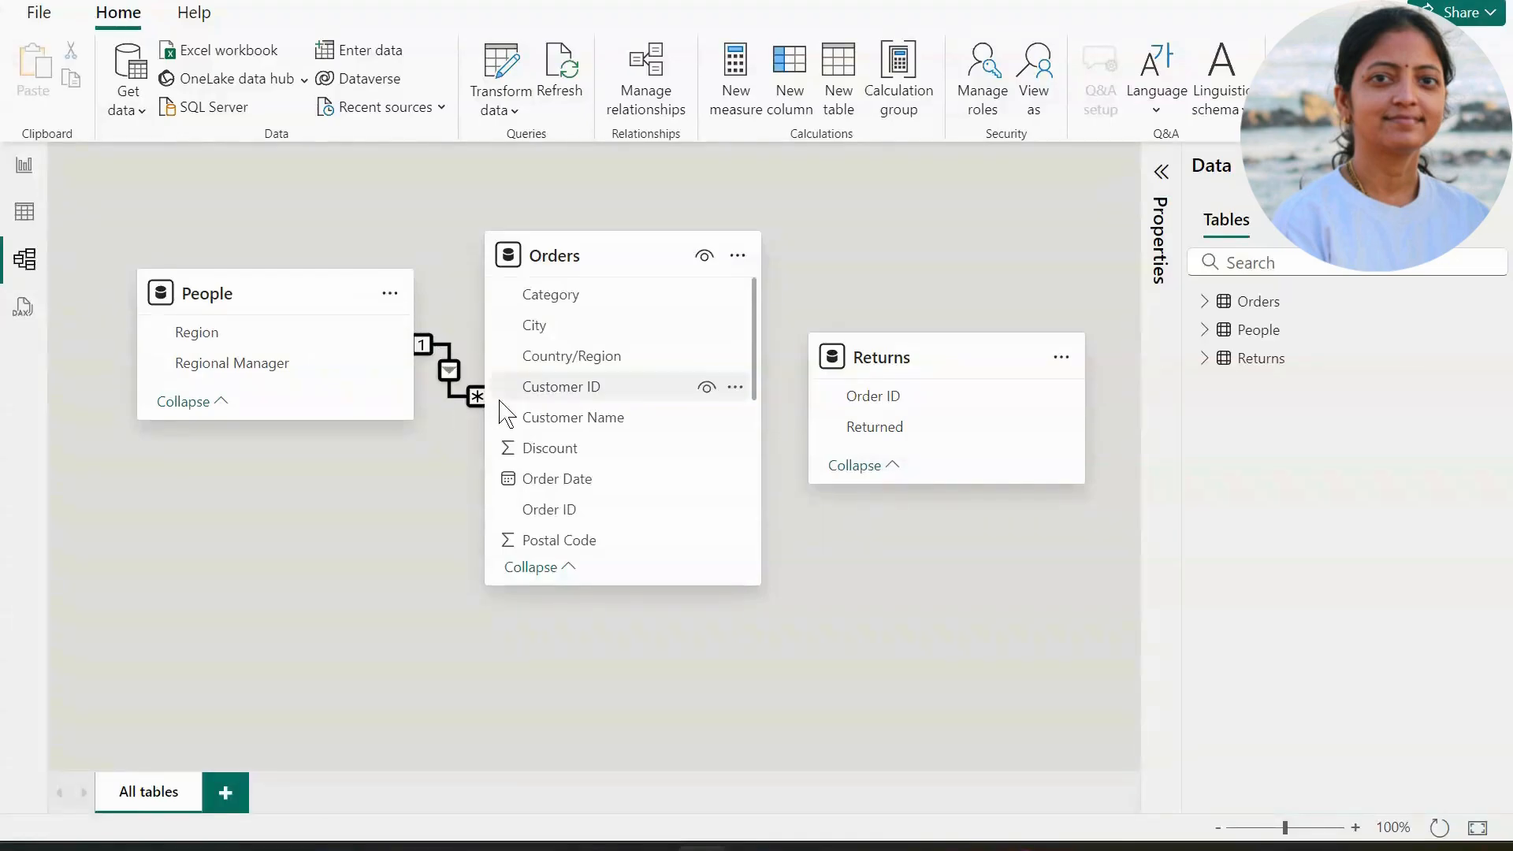
right_click(454, 365)
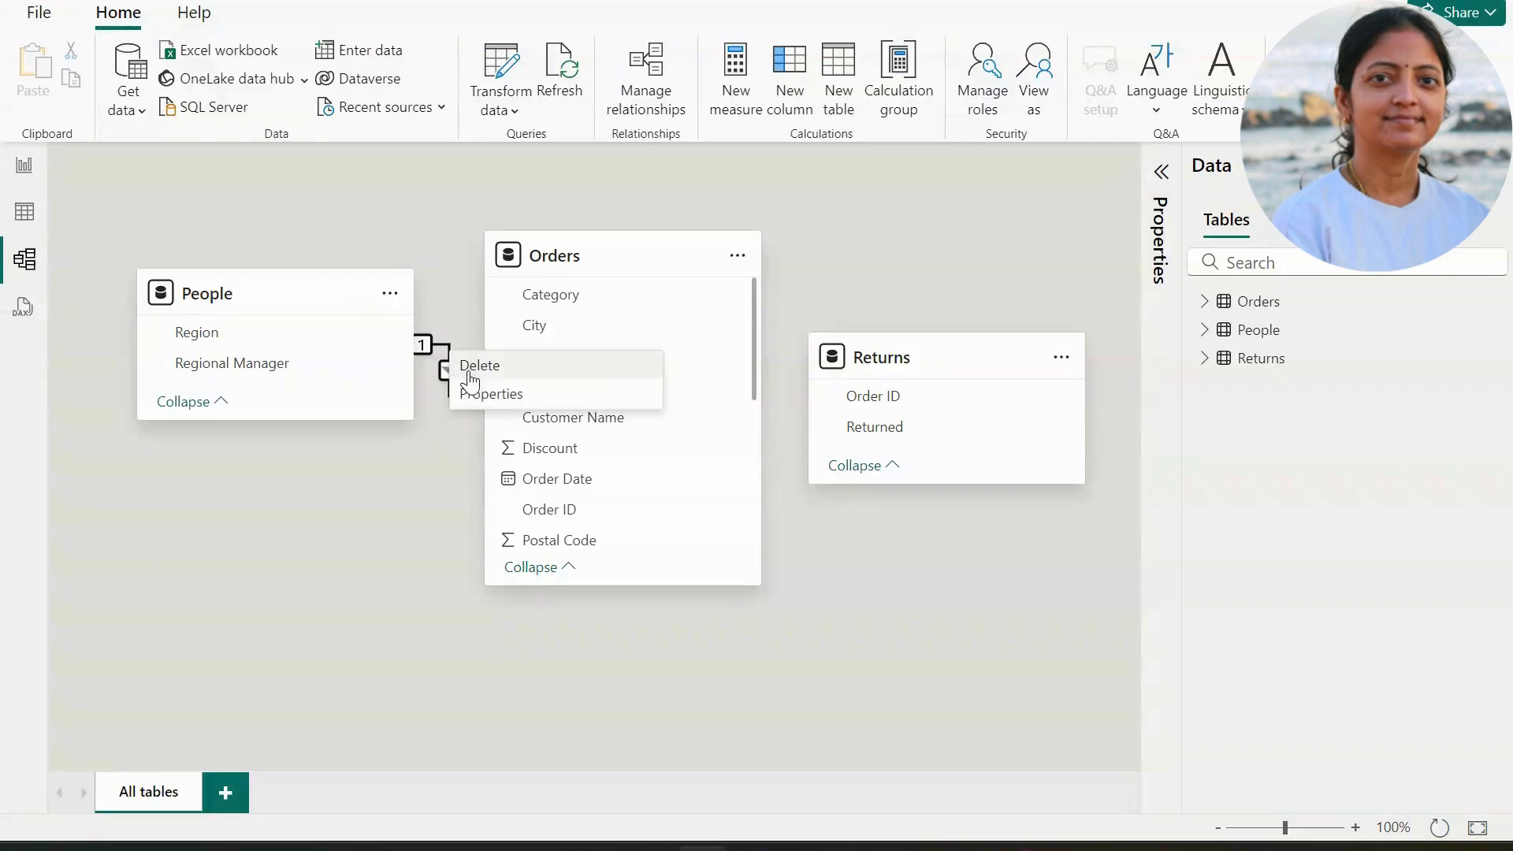
left_click(476, 394)
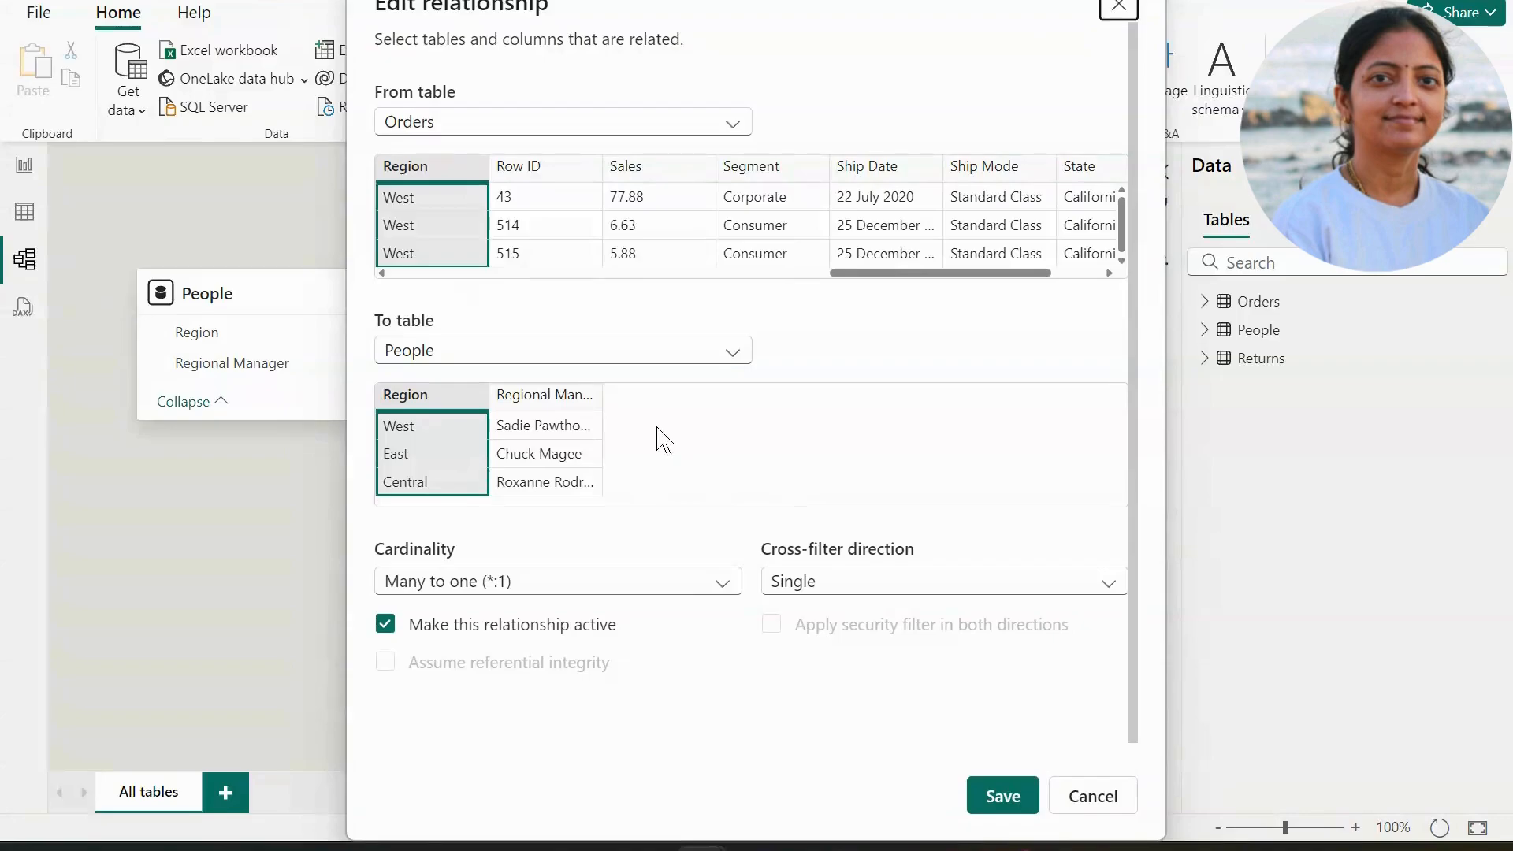
left_click(1003, 797)
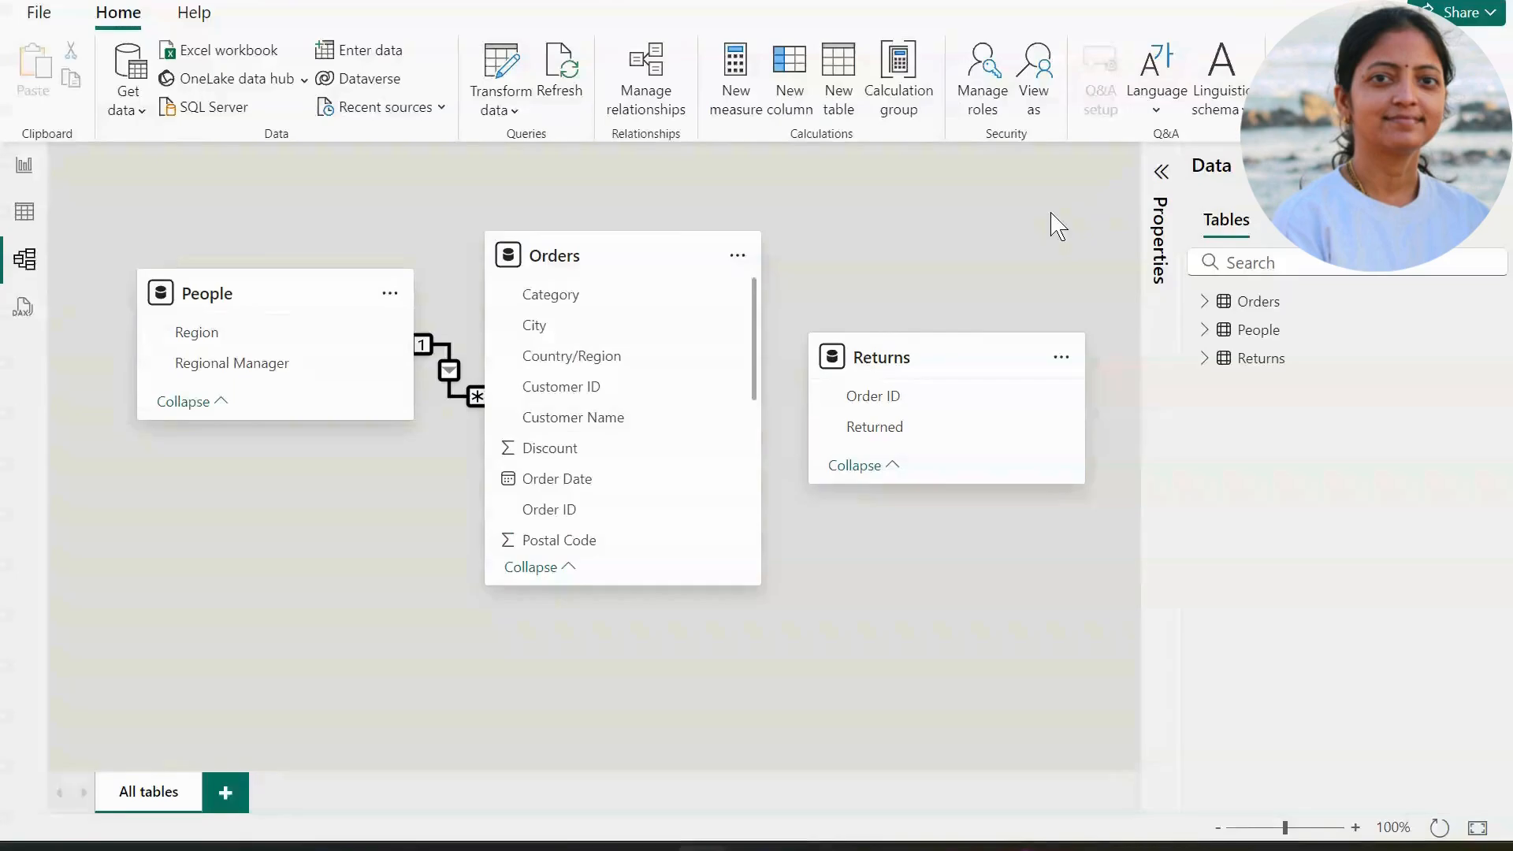
Delete the relationship between the People and Orders tables.
right_click(450, 363)
left_click(482, 363)
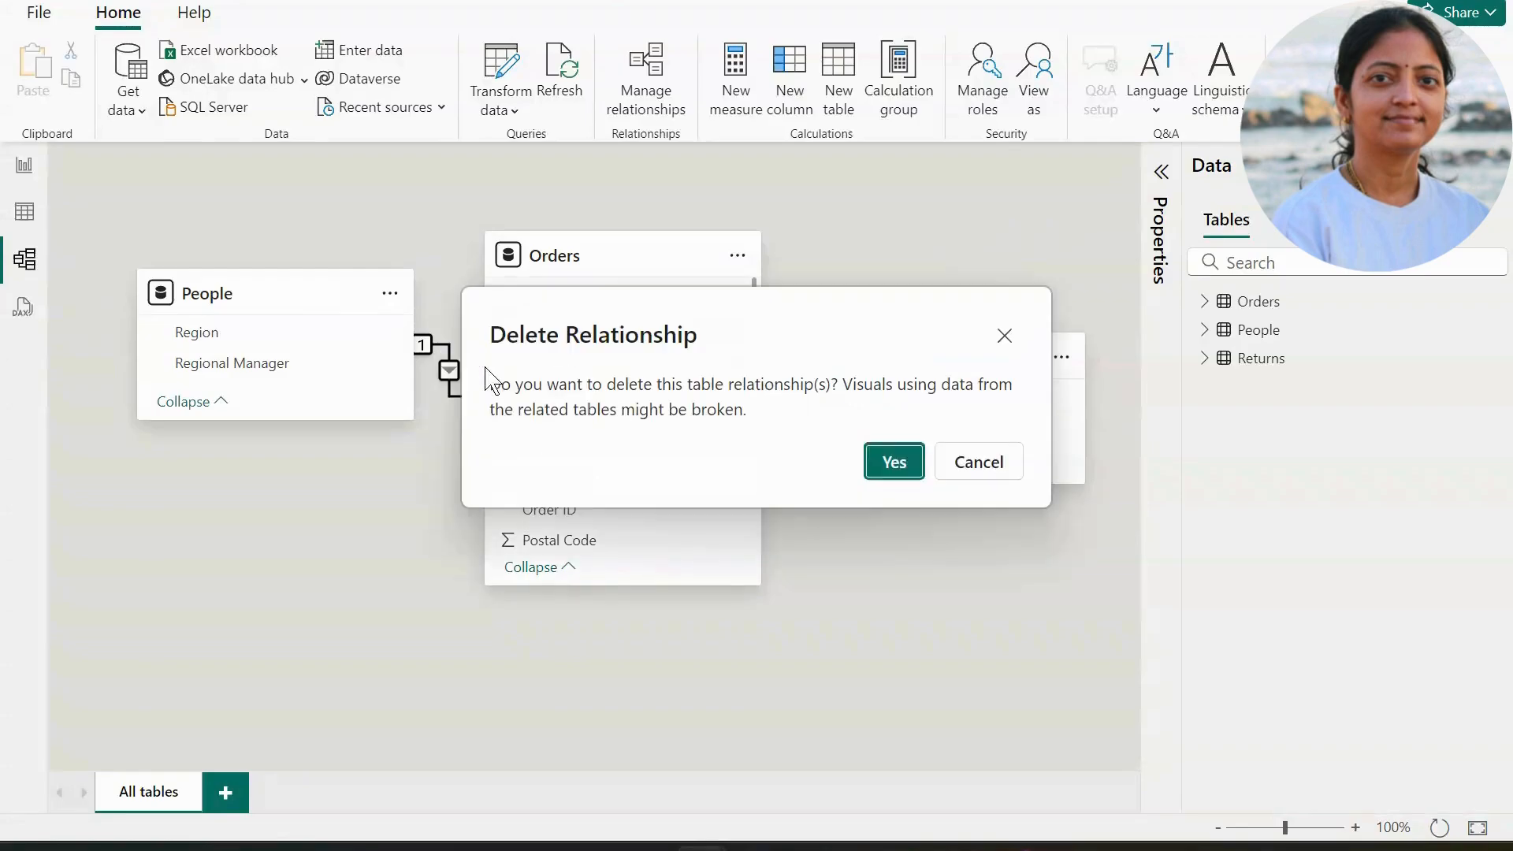
left_click(903, 471)
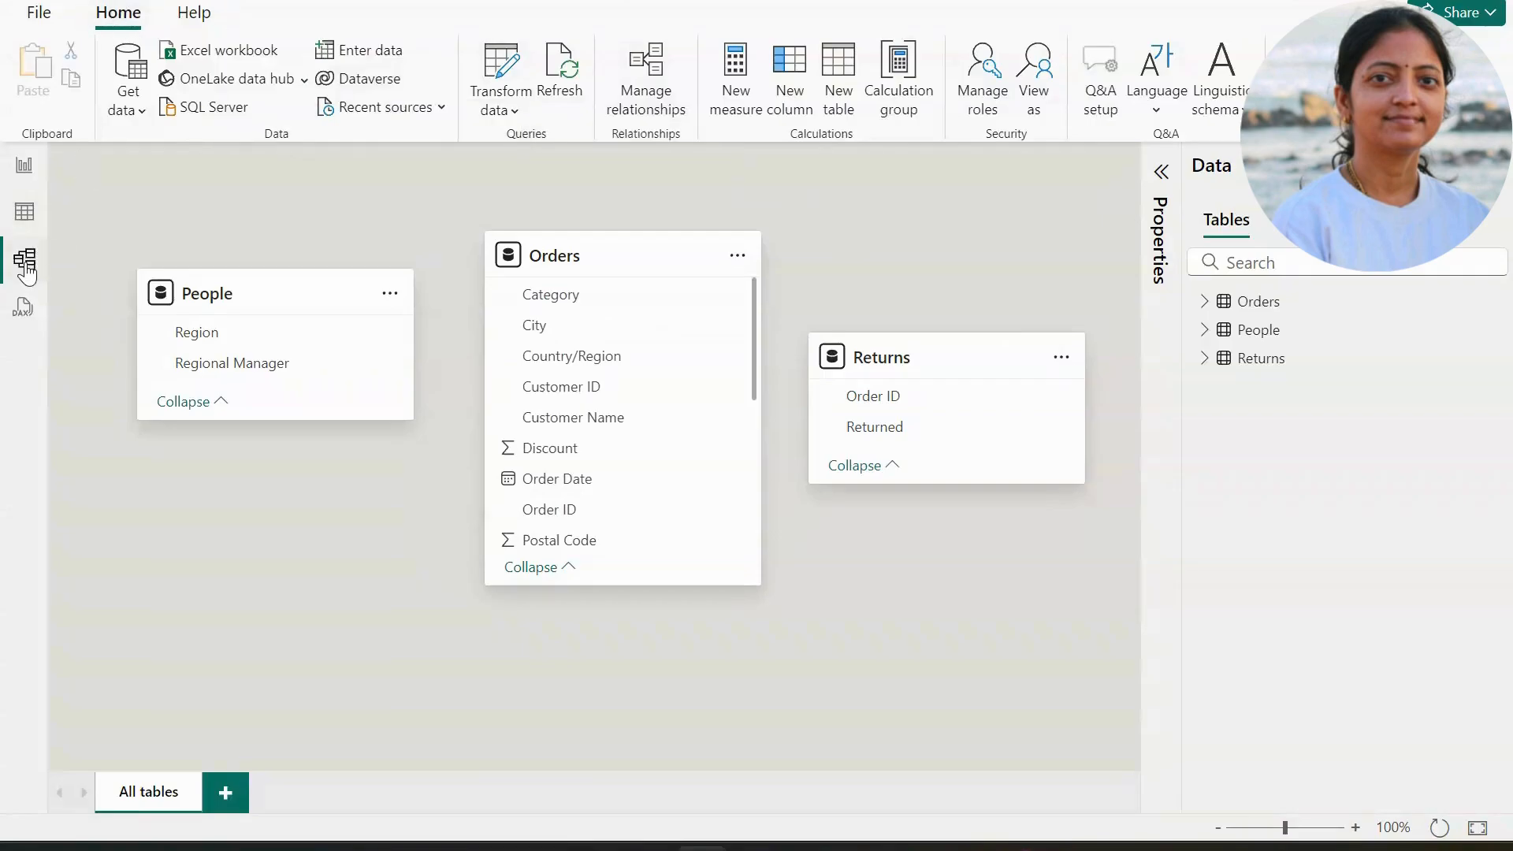
Create an active many-to-one relationship from Orders to People on Region with a single cross-filter direction.
left_click(662, 85)
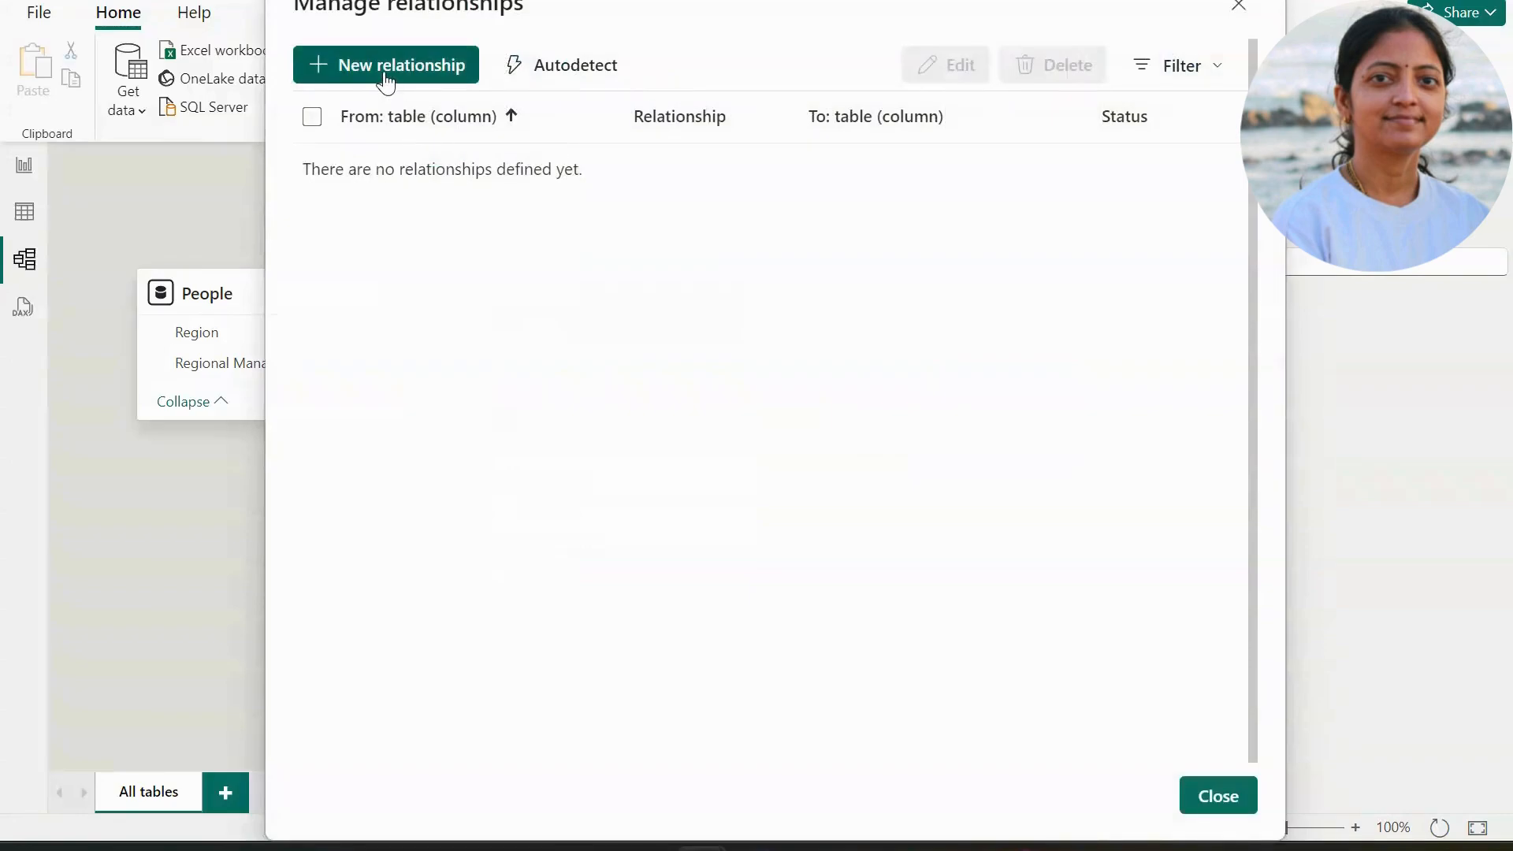
left_click(385, 69)
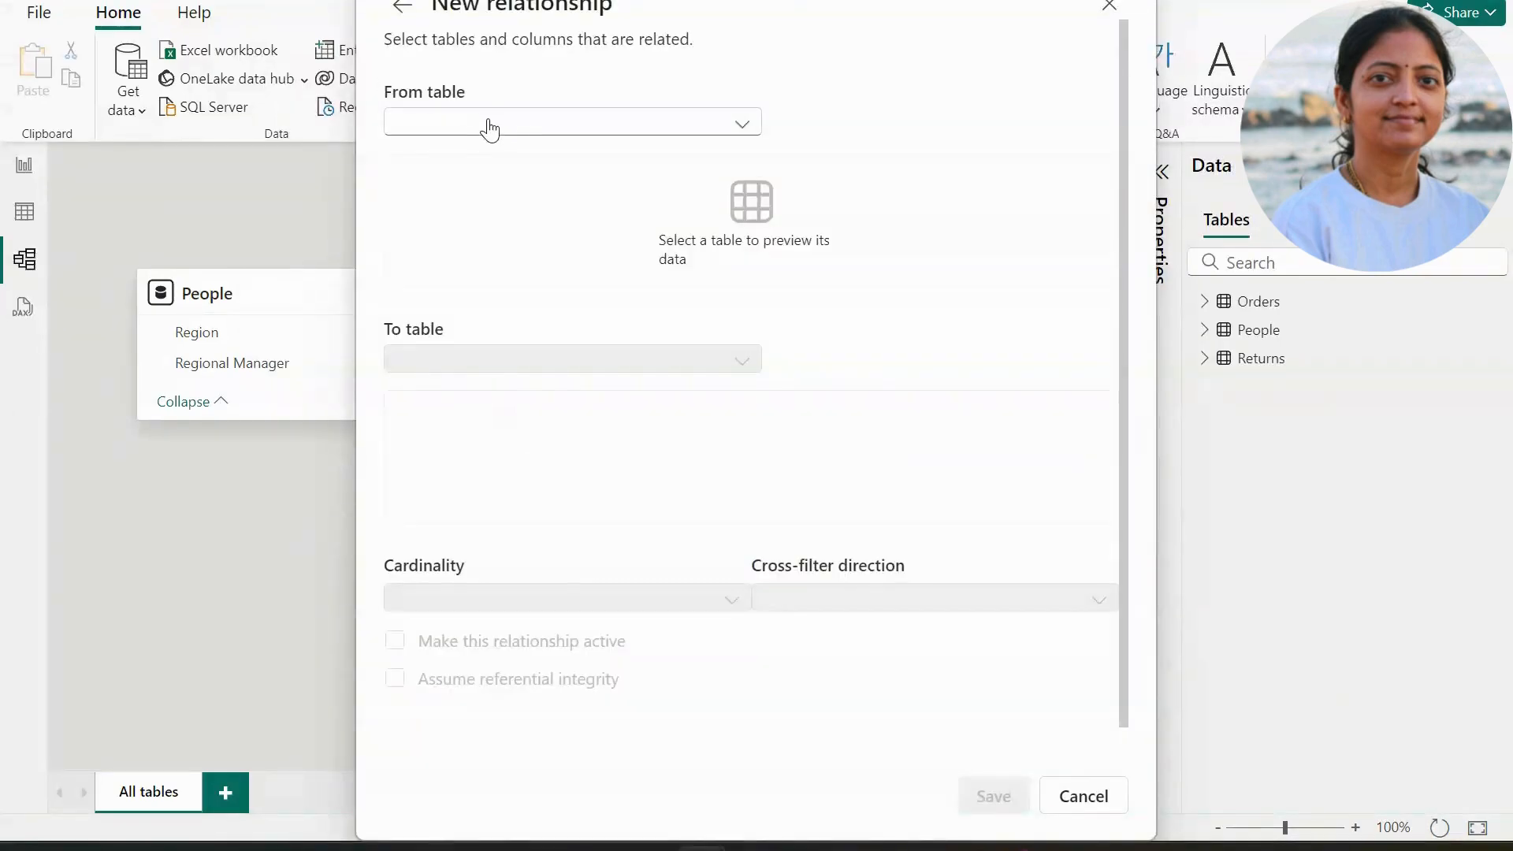
left_click(508, 127)
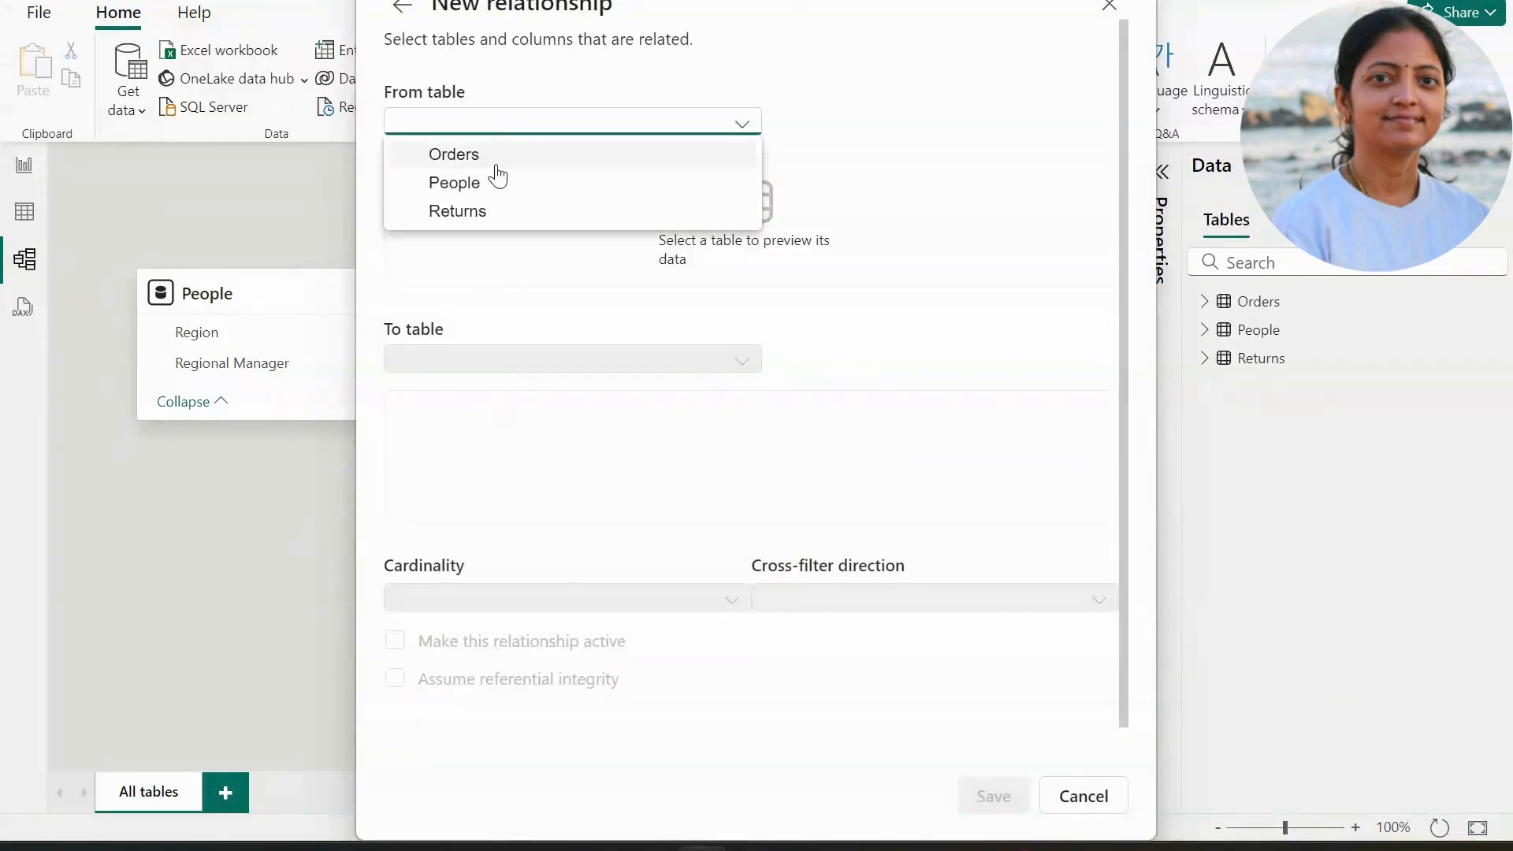
left_click(496, 162)
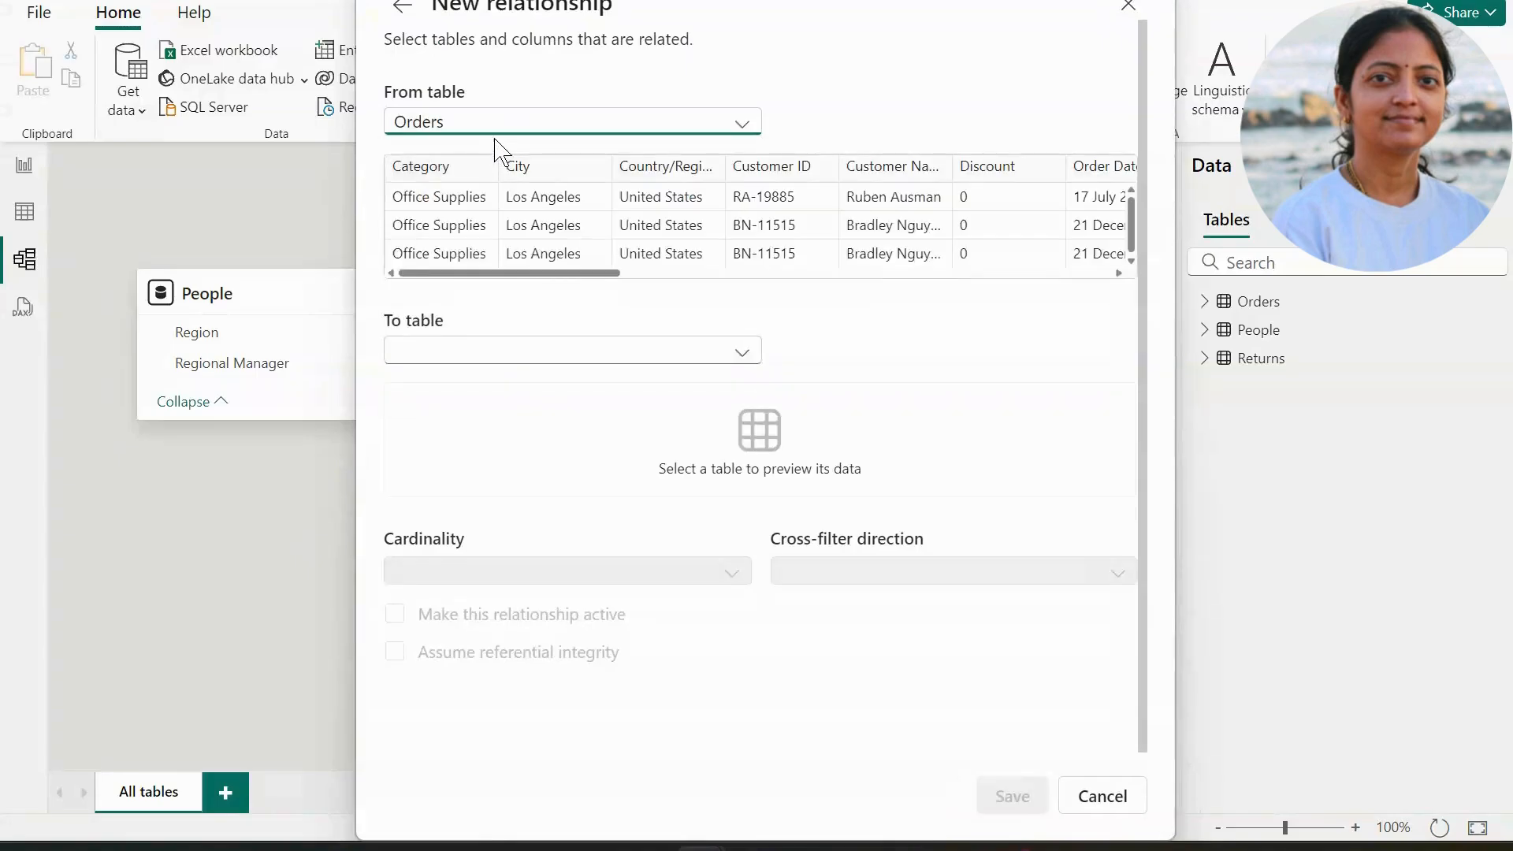
left_click(523, 361)
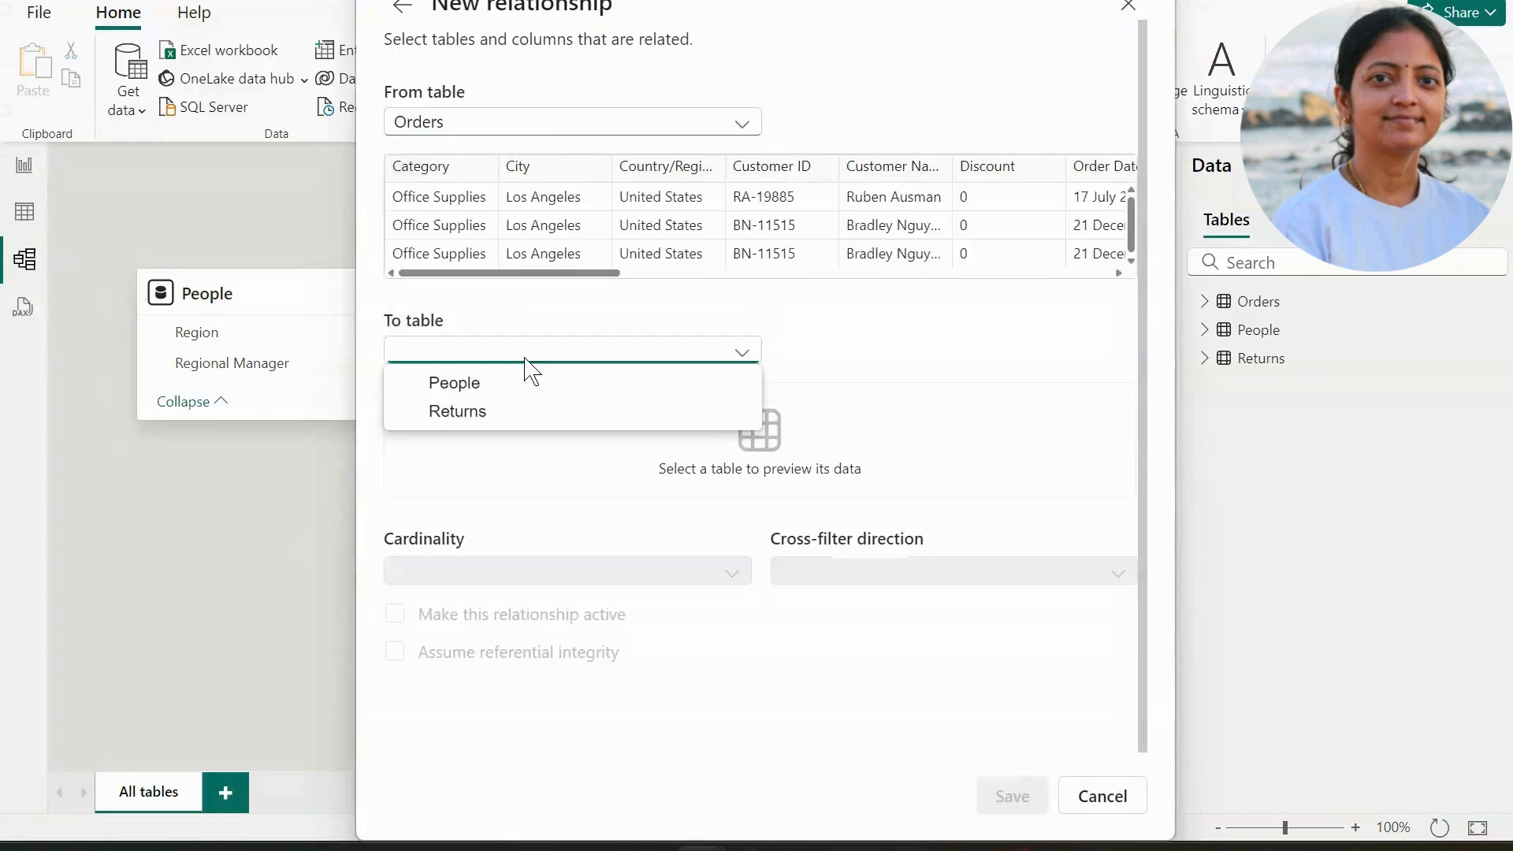
left_click(521, 394)
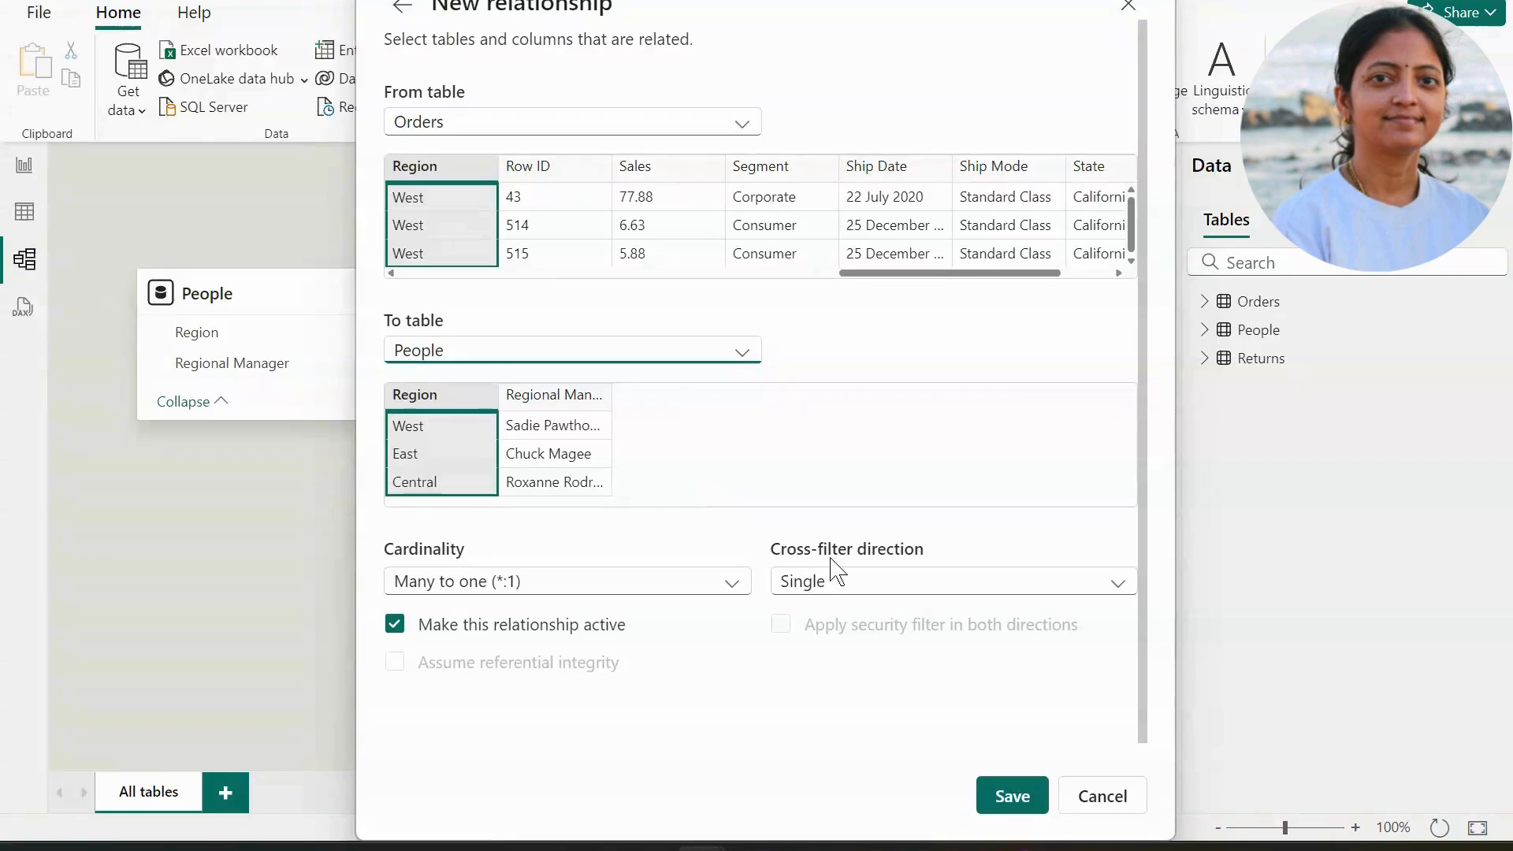
left_click(1010, 812)
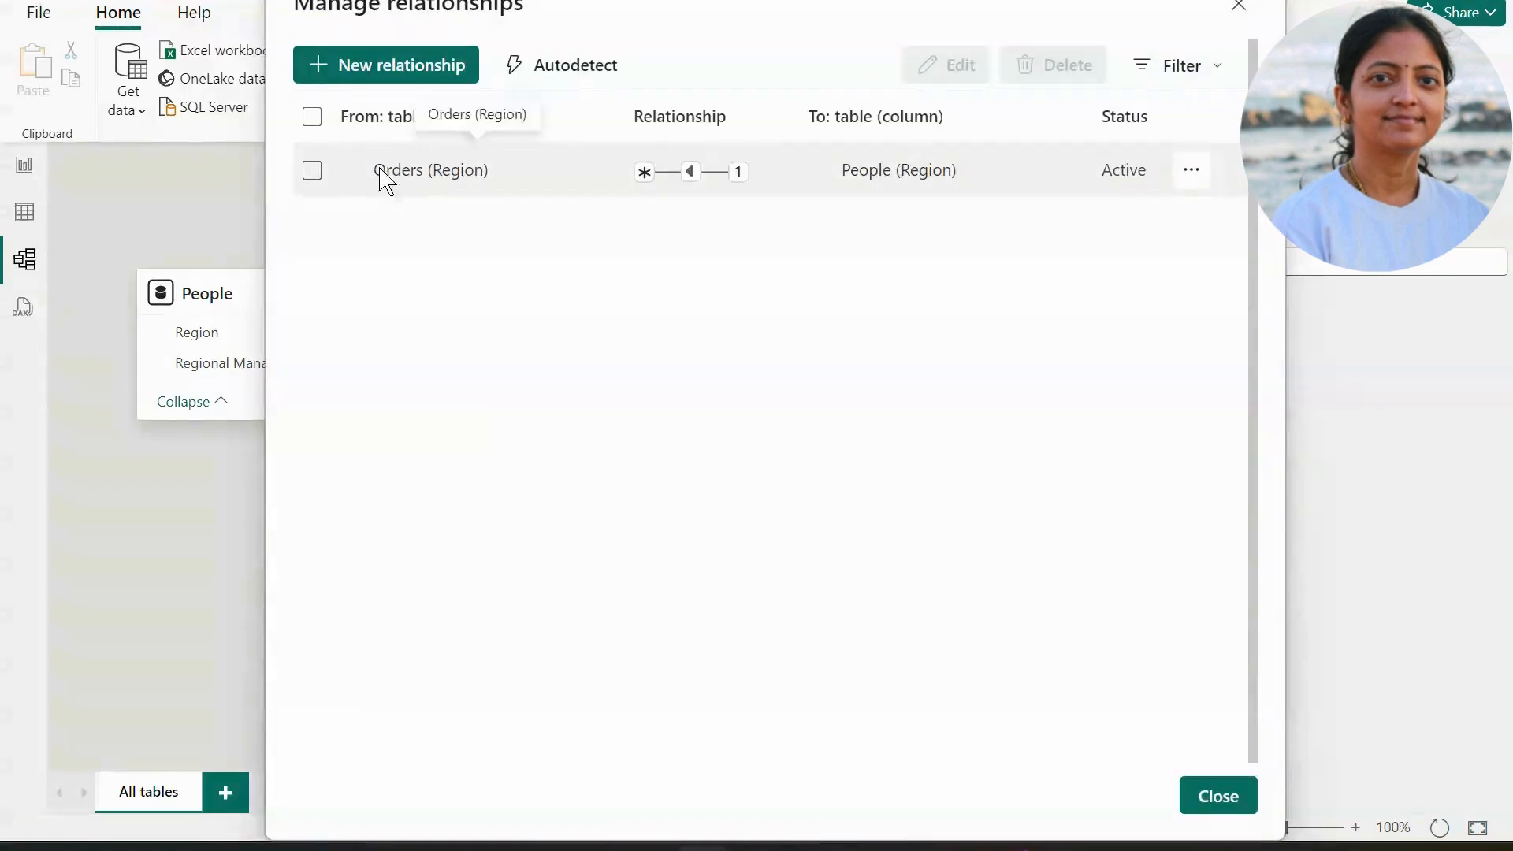
left_click(1220, 797)
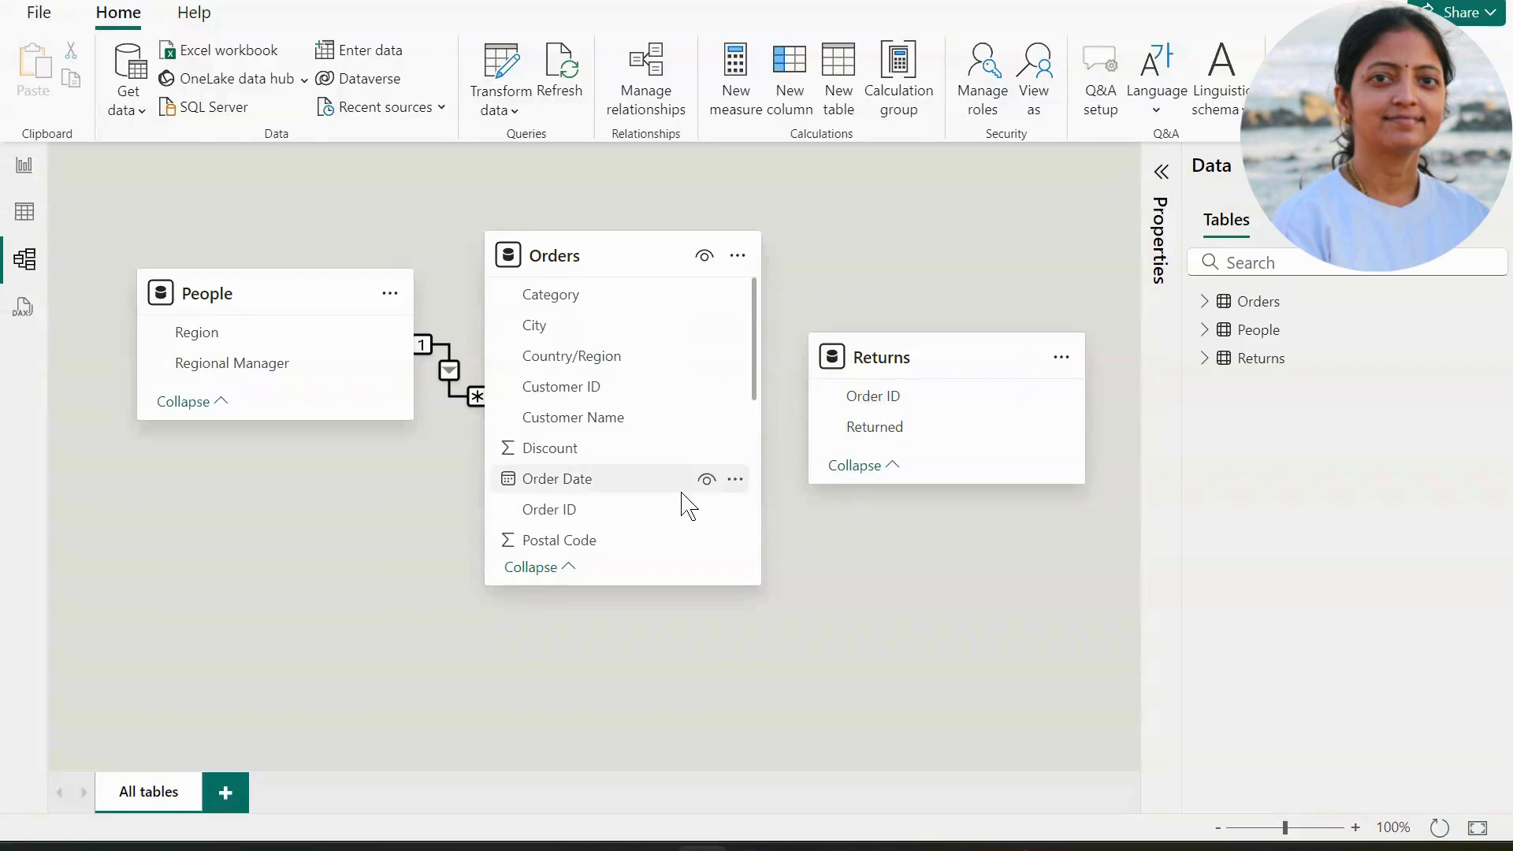
Align the Returns card with Orders and try to relate the two tables on Order ID.
left_click_drag(924, 362, 938, 249)
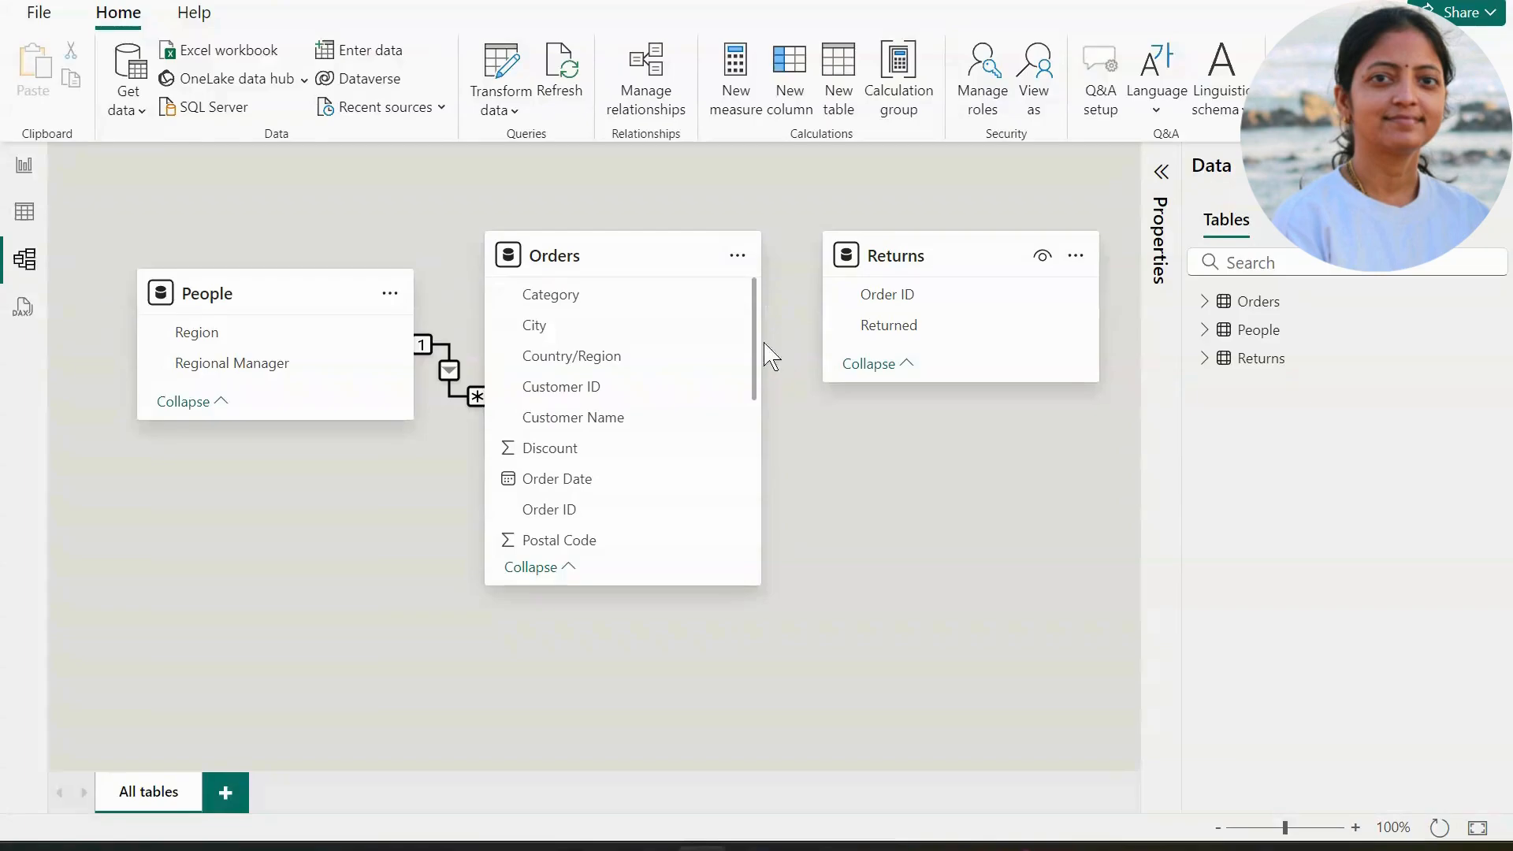
left_click_drag(909, 303, 608, 517)
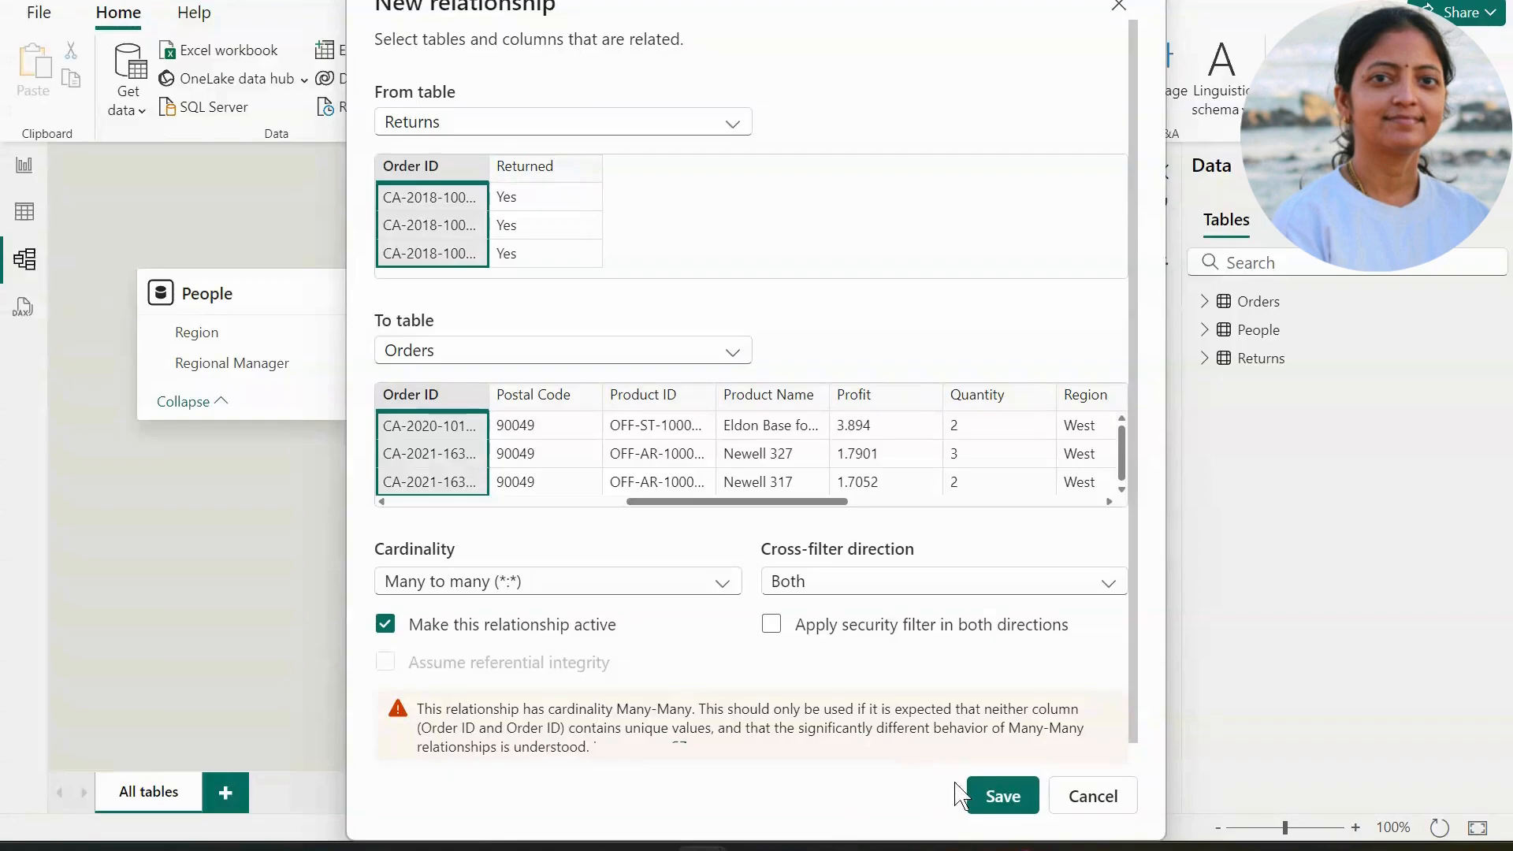
left_click(1118, 811)
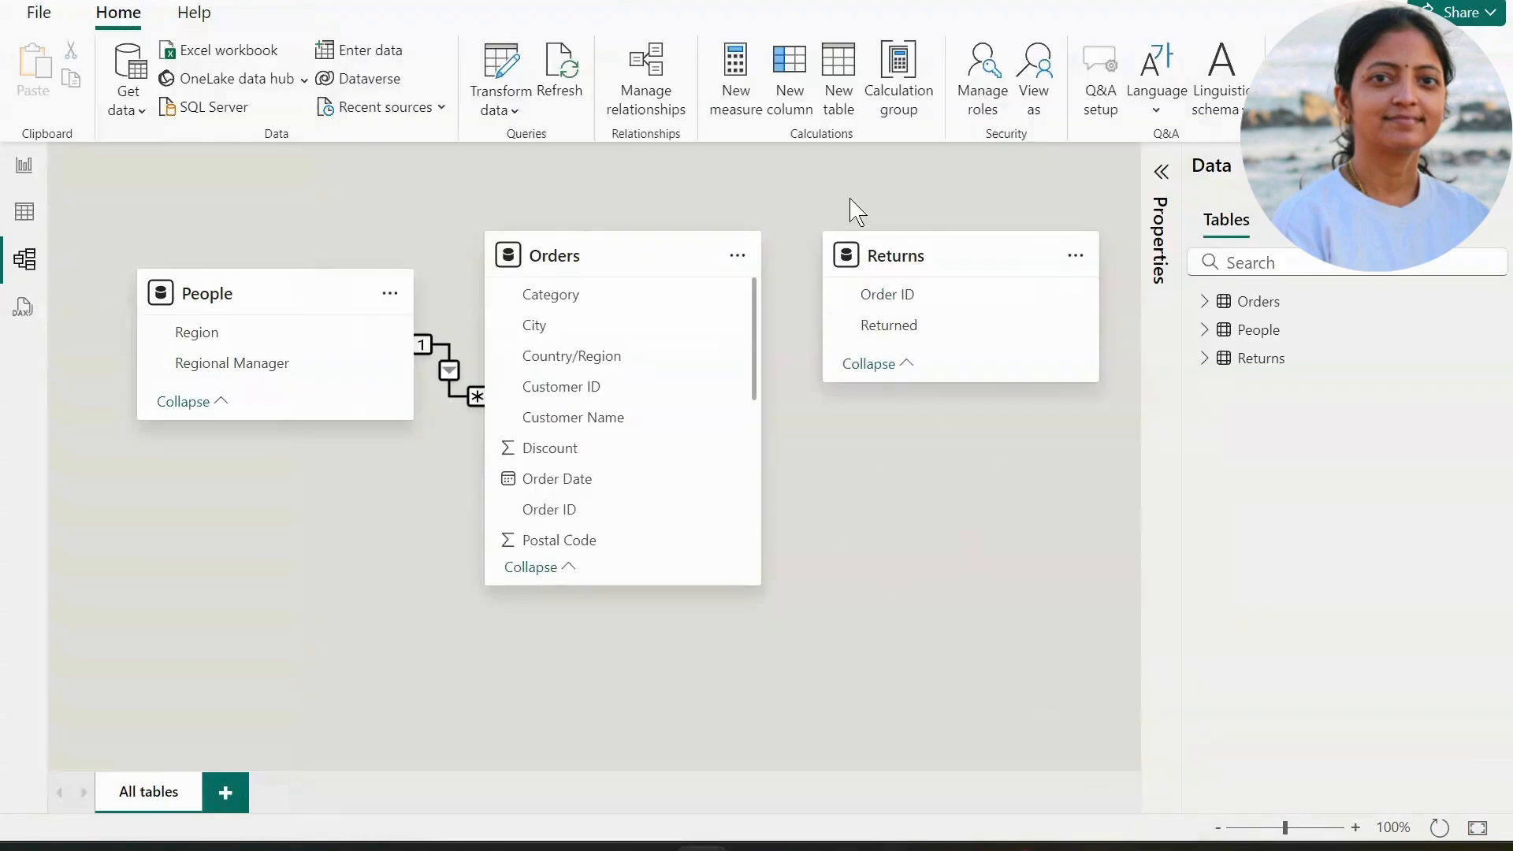
Move the Returns card down beyond the lower corner of Orders and delete the relationship between People and Orders.
left_click_drag(957, 257, 959, 605)
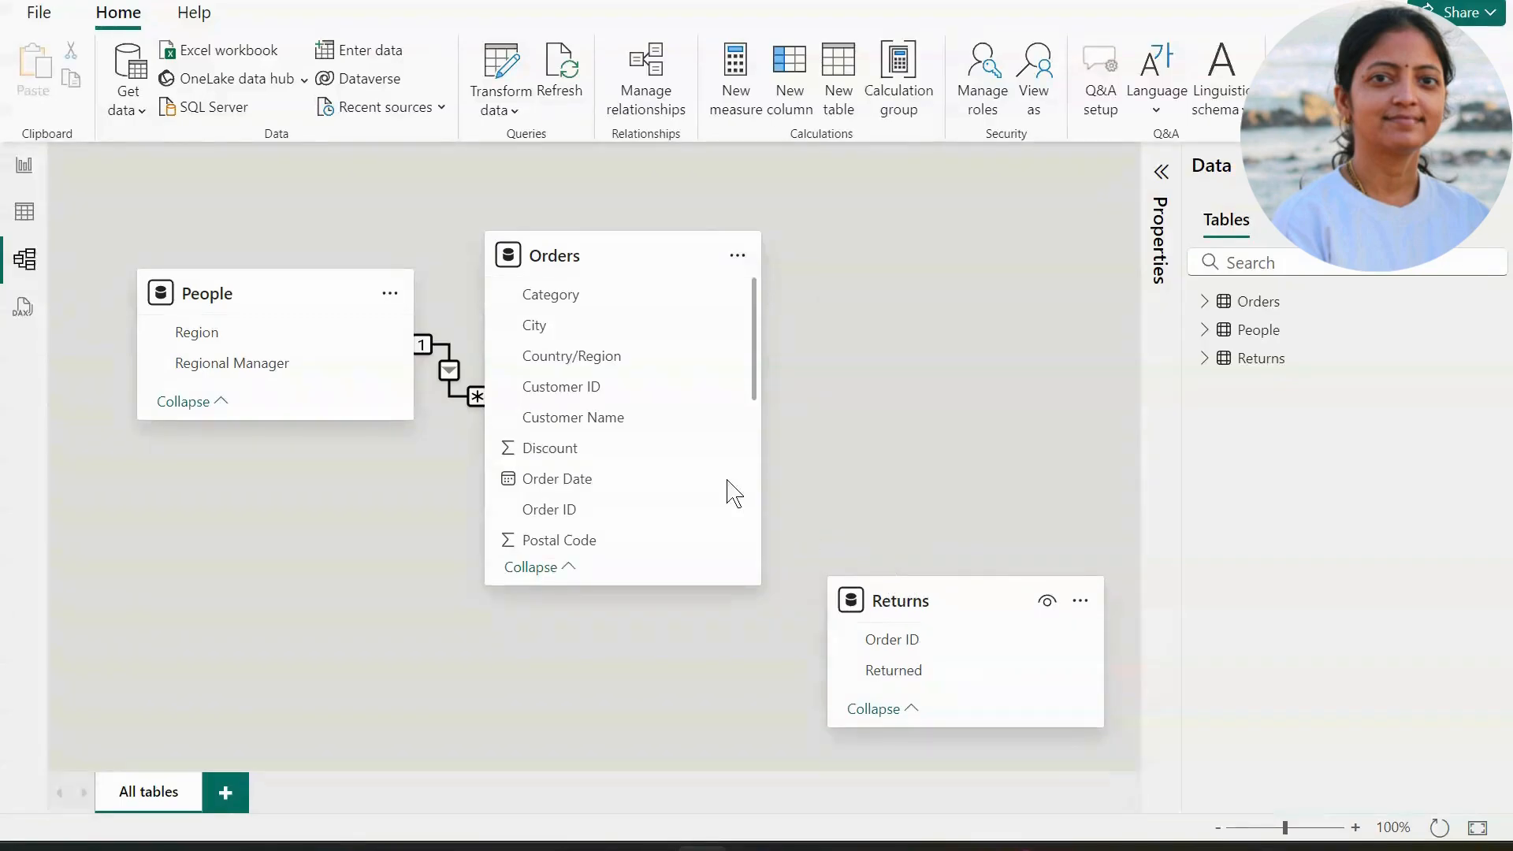
left_click(449, 367)
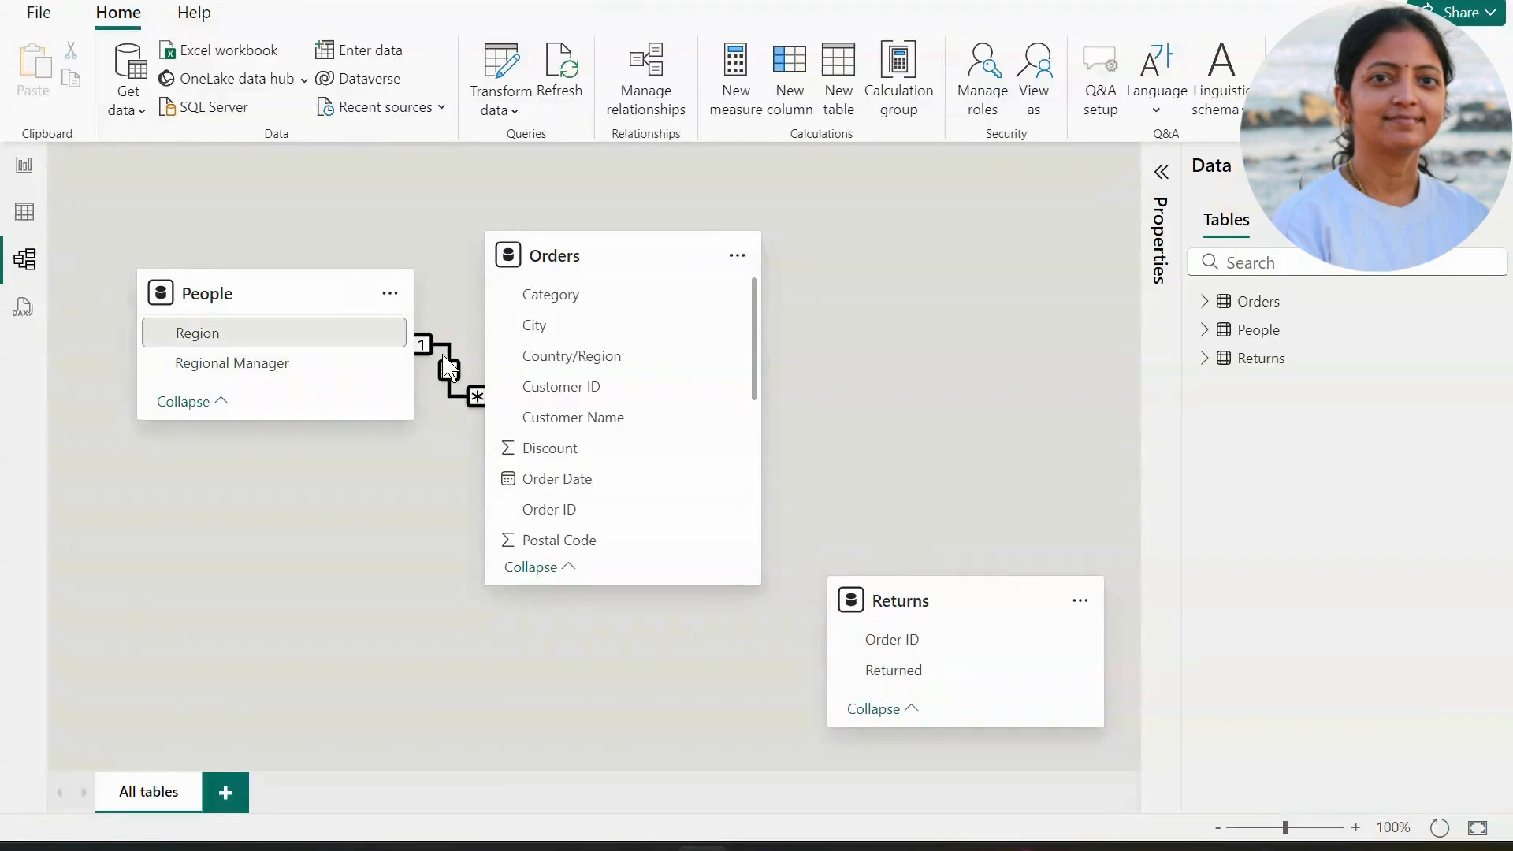
right_click(449, 367)
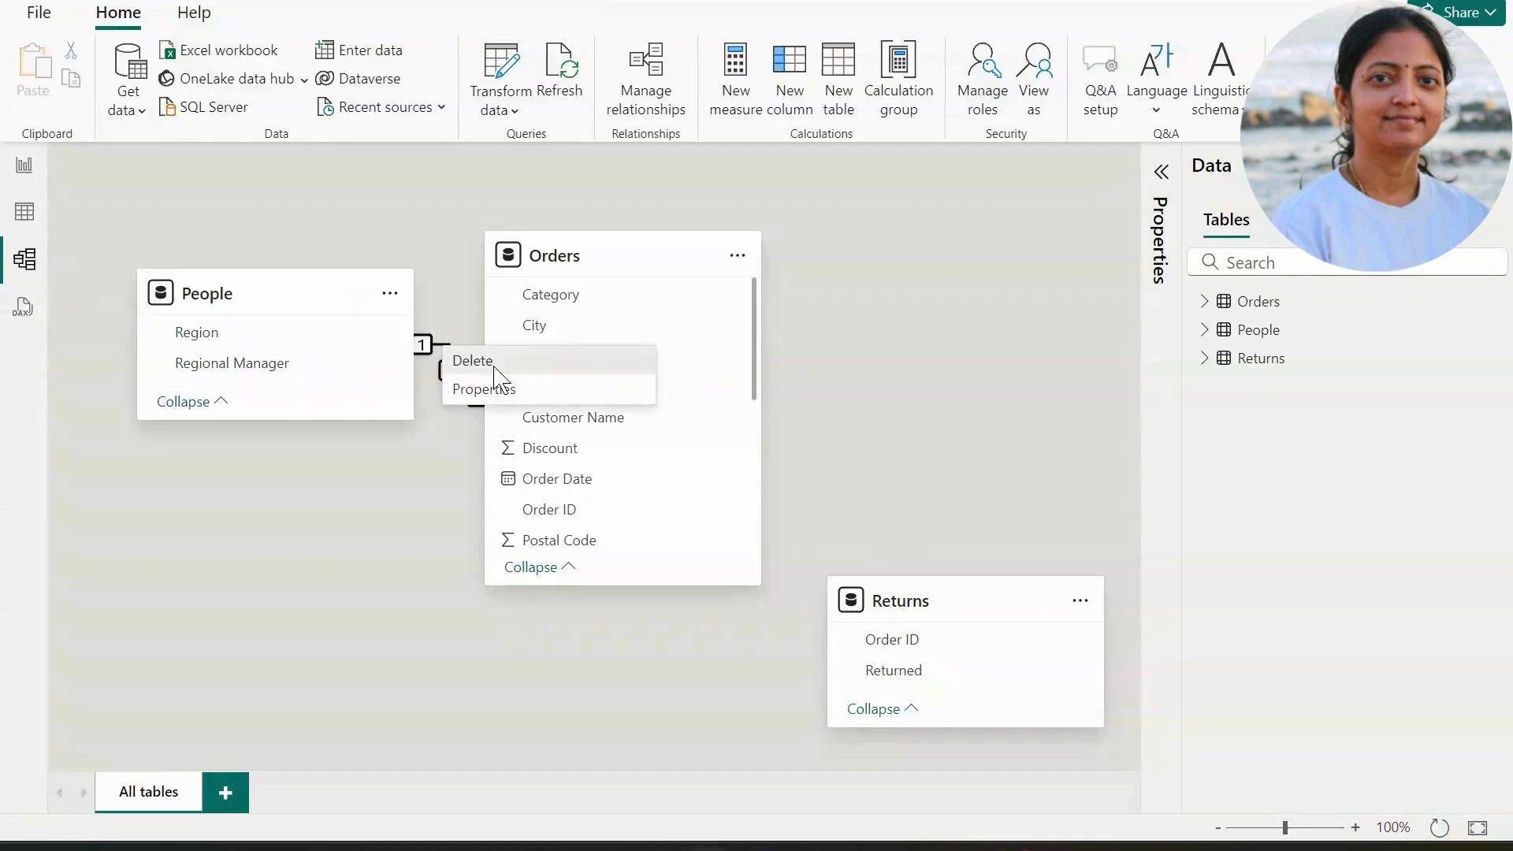
left_click(476, 361)
left_click(895, 463)
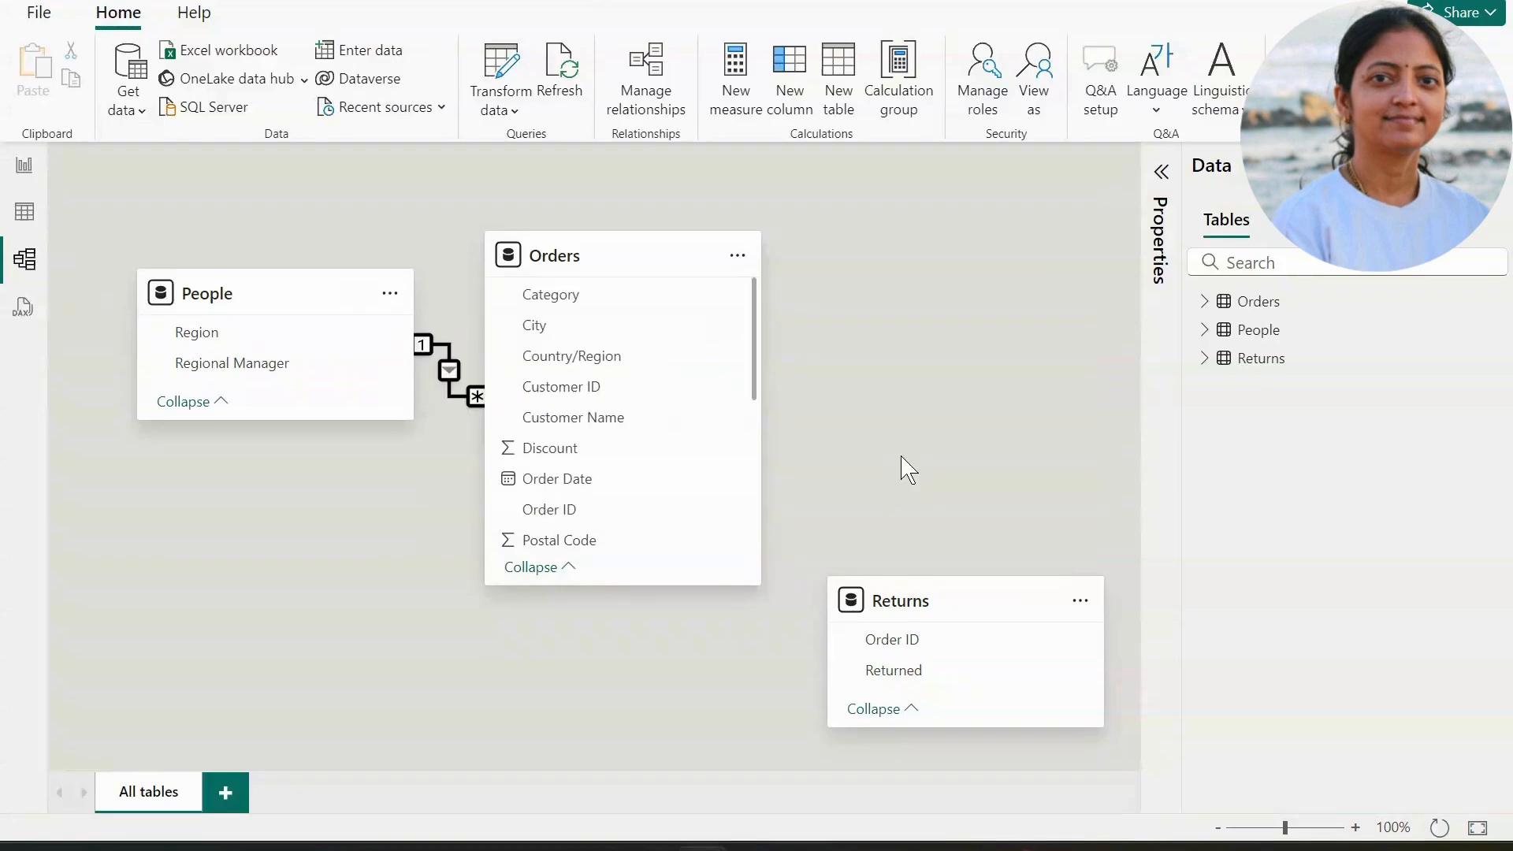
Build a visual on the report page showing Sales from Orders by Regional Manager from People.
left_click(23, 174)
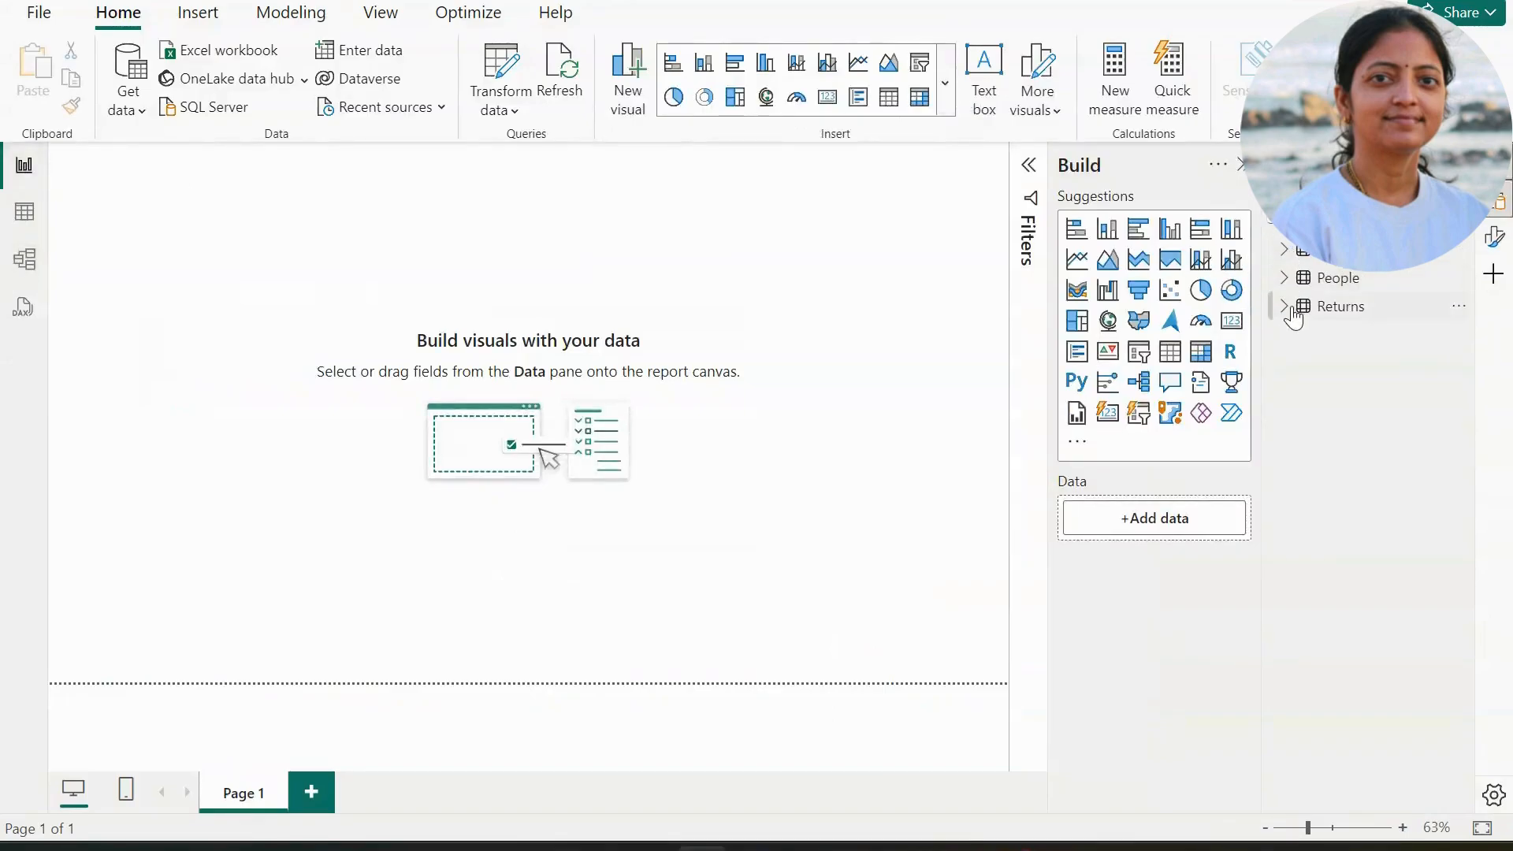
left_click(1285, 282)
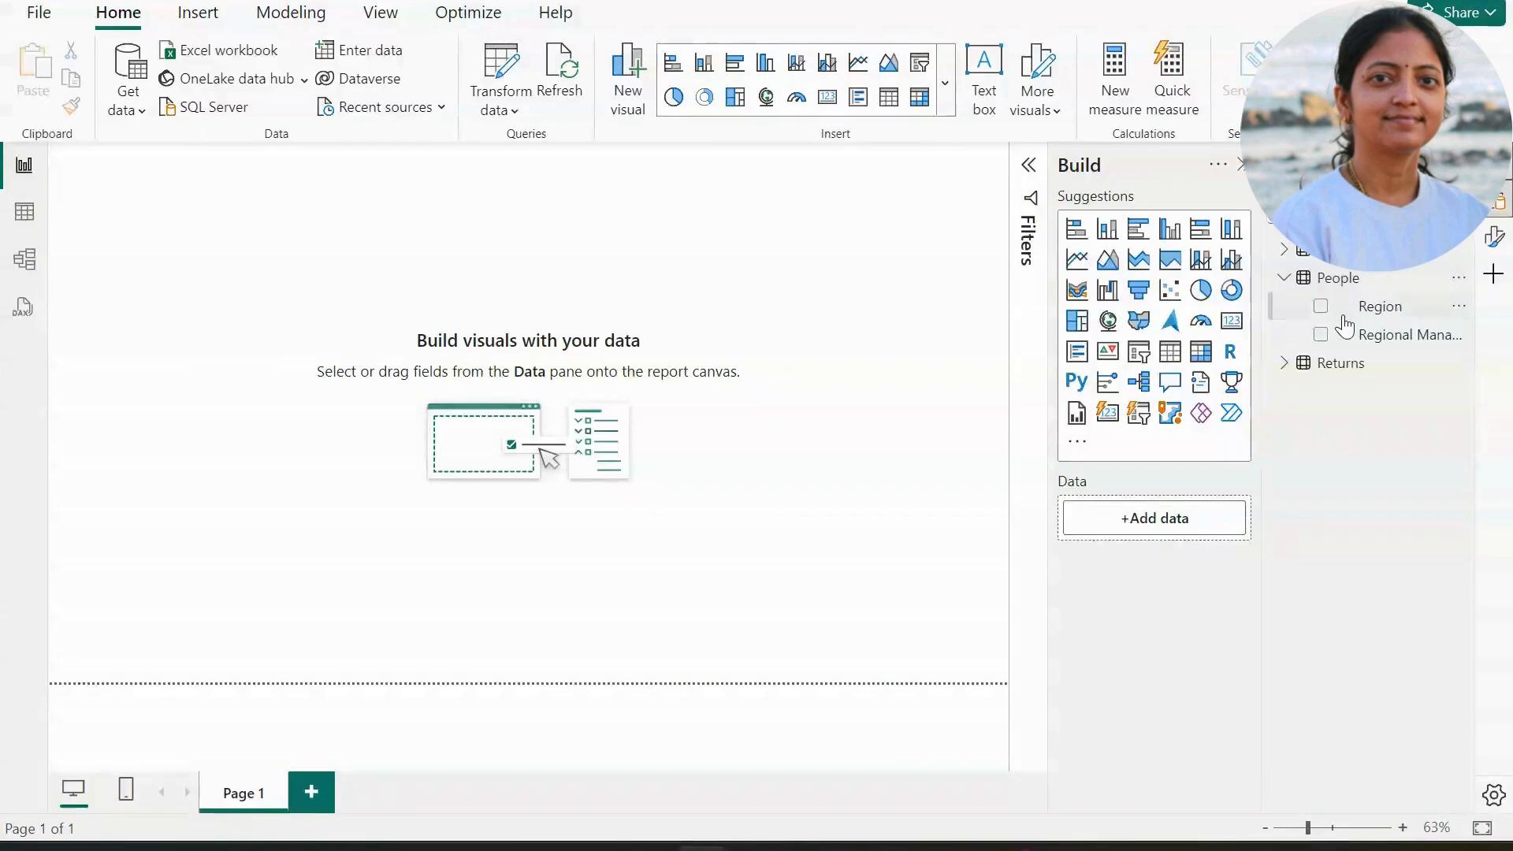
left_click(1322, 334)
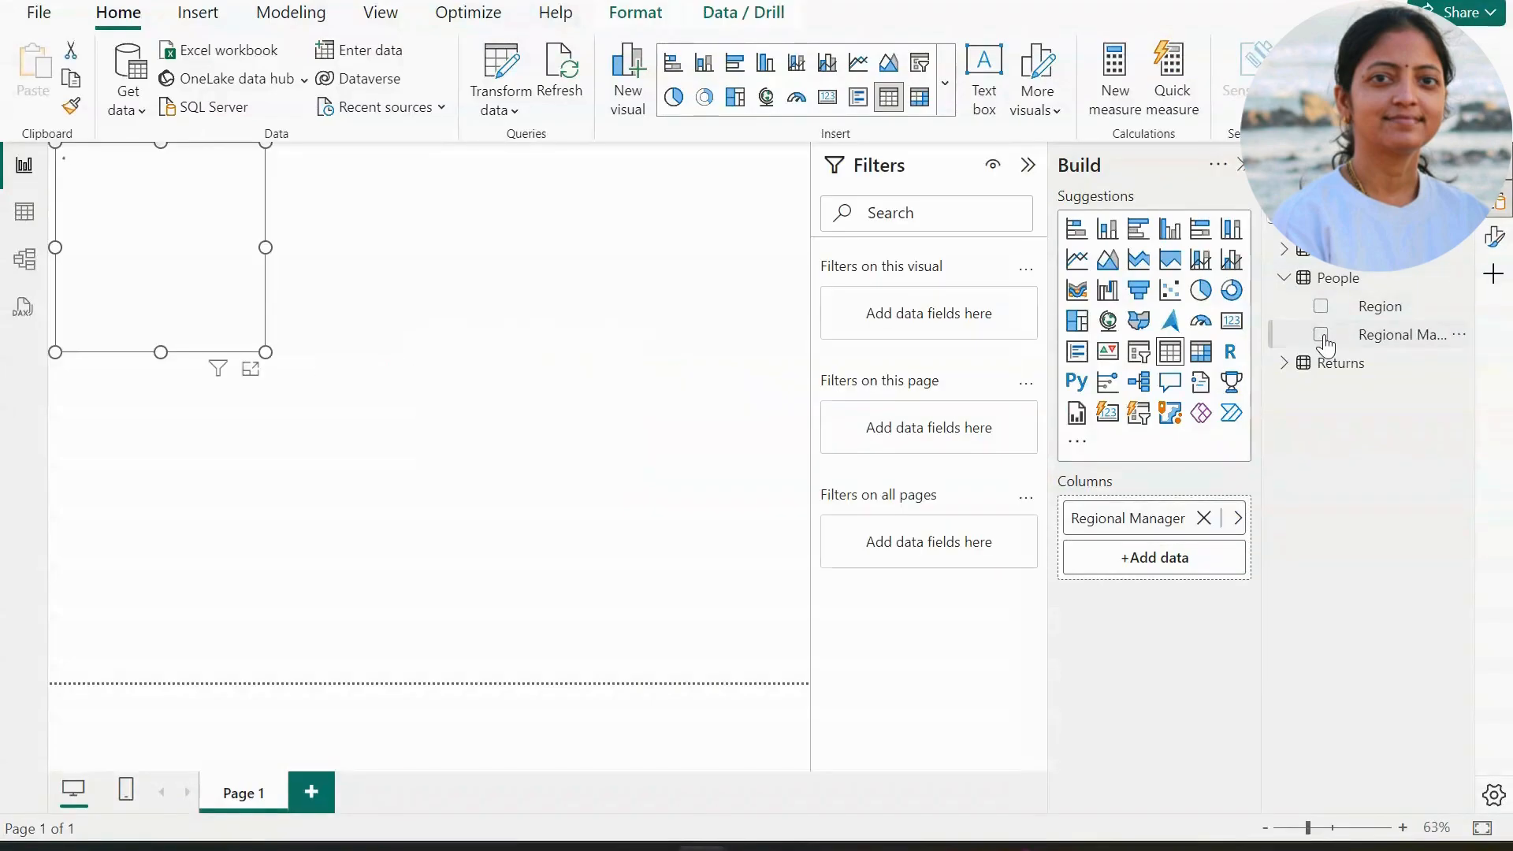
left_click_drag(209, 332, 460, 435)
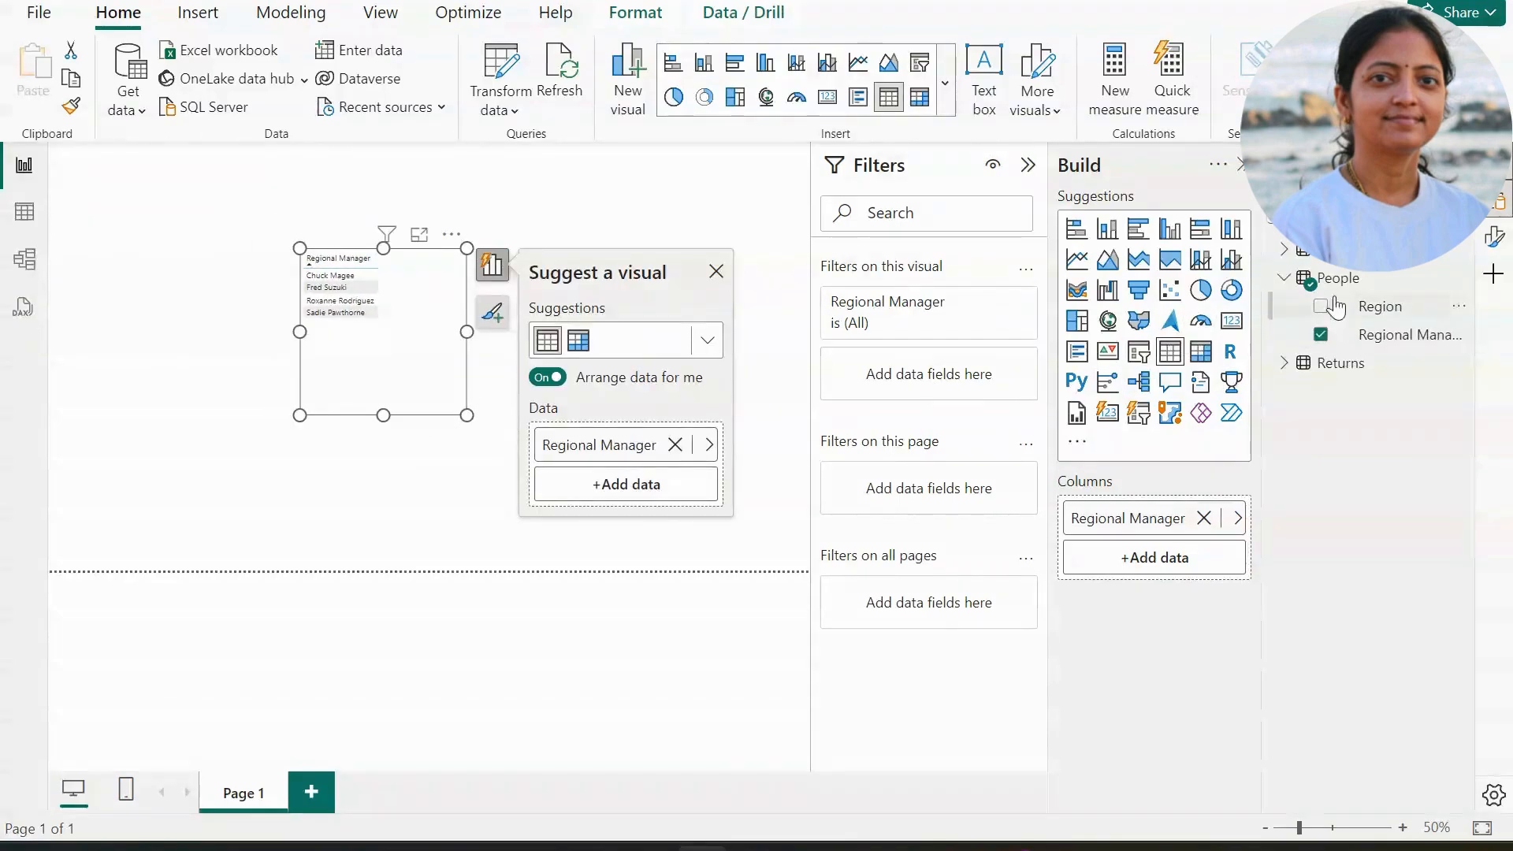
left_click(1285, 250)
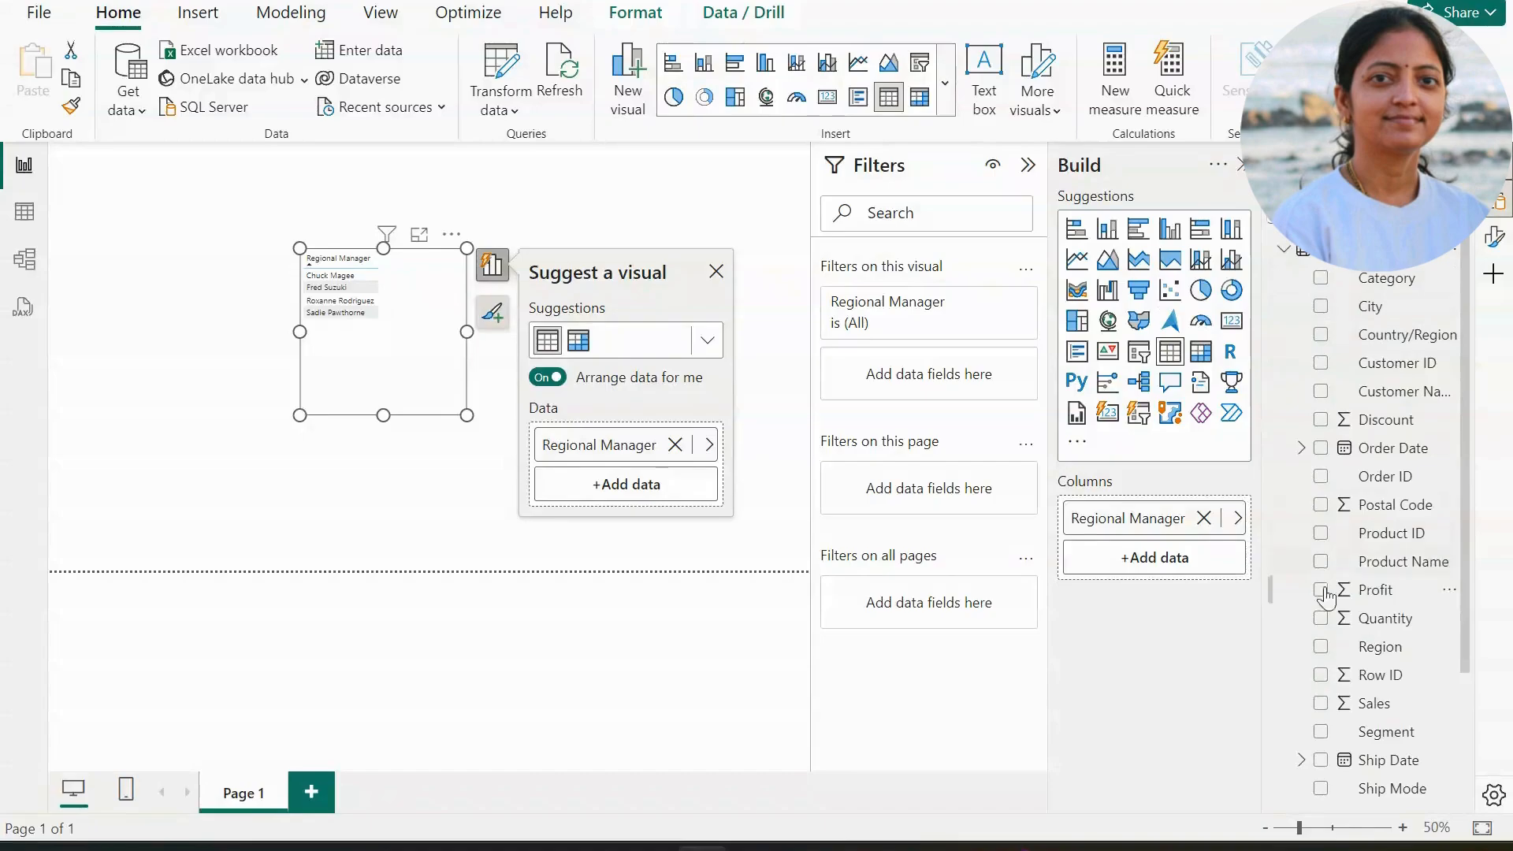
left_click(1321, 704)
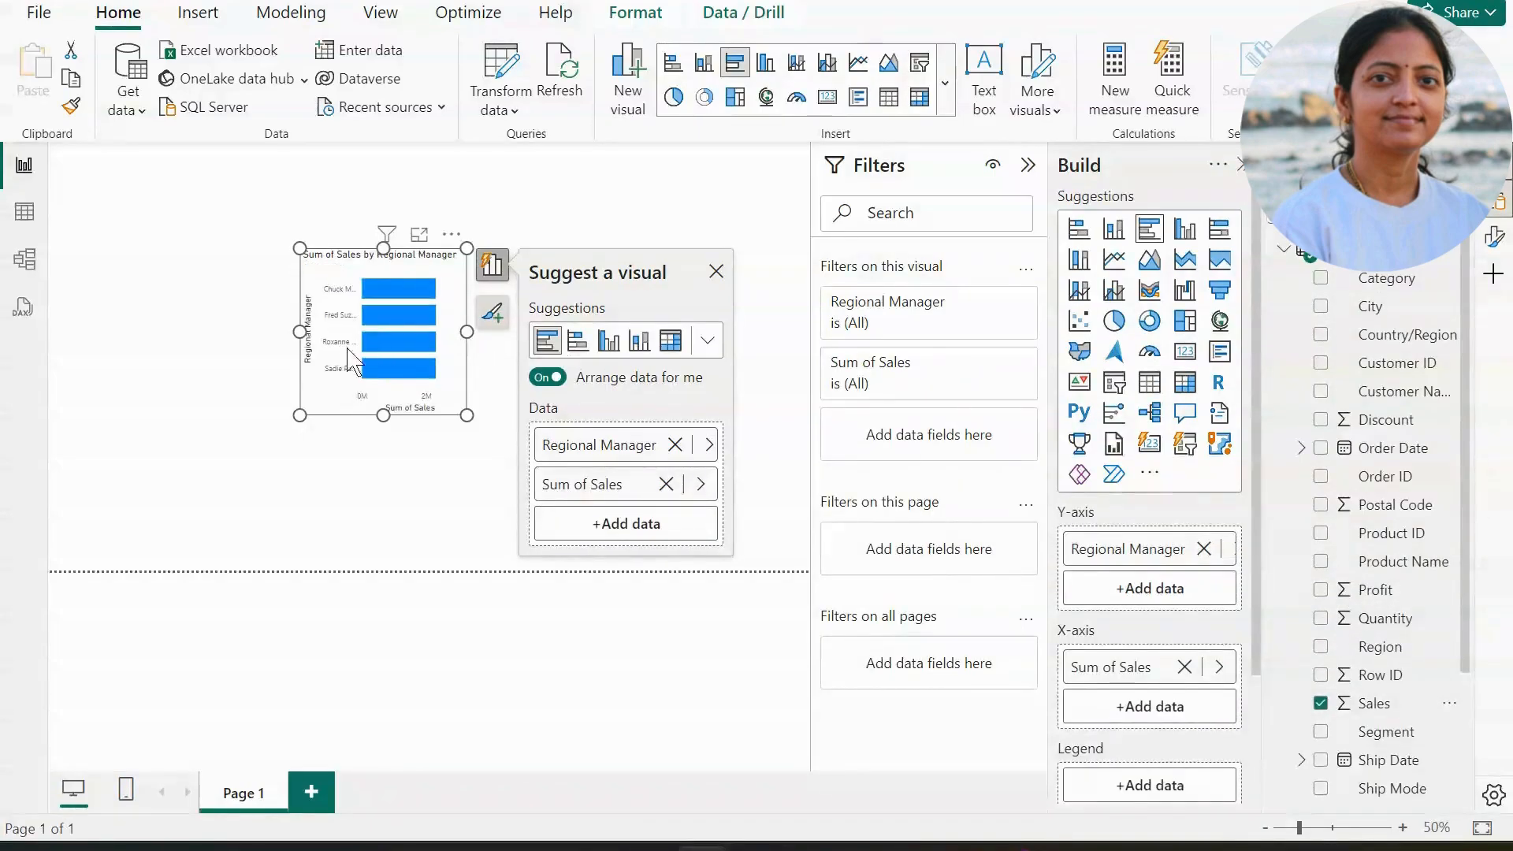
Enlarge the regional manager sales chart to fill most of the page and clear away the filter, build and suggestion panes.
left_click_drag(294, 415, 97, 499)
left_click_drag(455, 231, 520, 165)
left_click(527, 425)
left_click_drag(530, 430, 737, 532)
left_click(1028, 165)
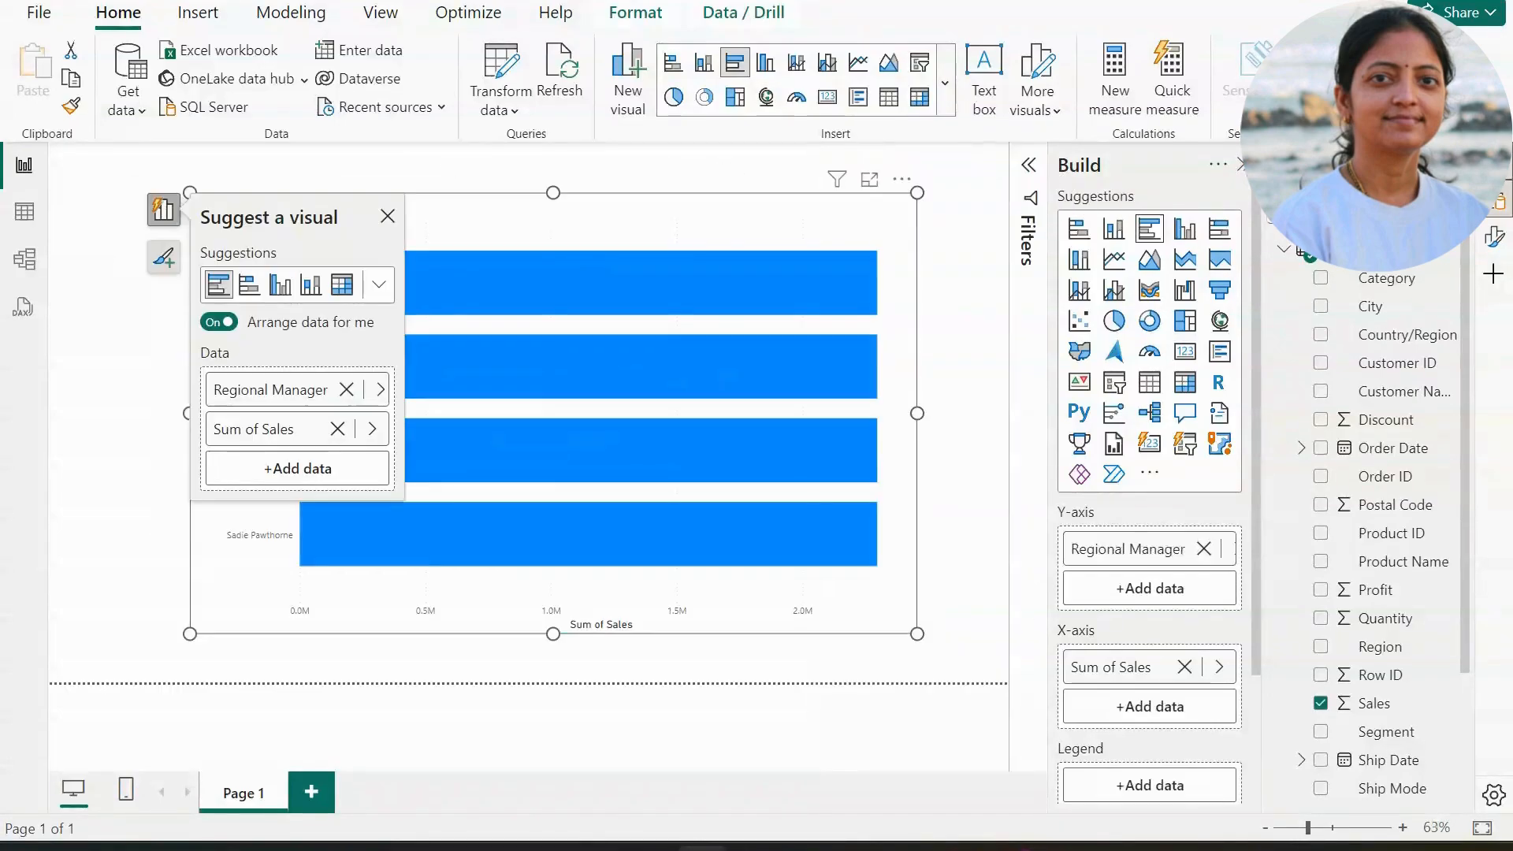
left_click(1242, 166)
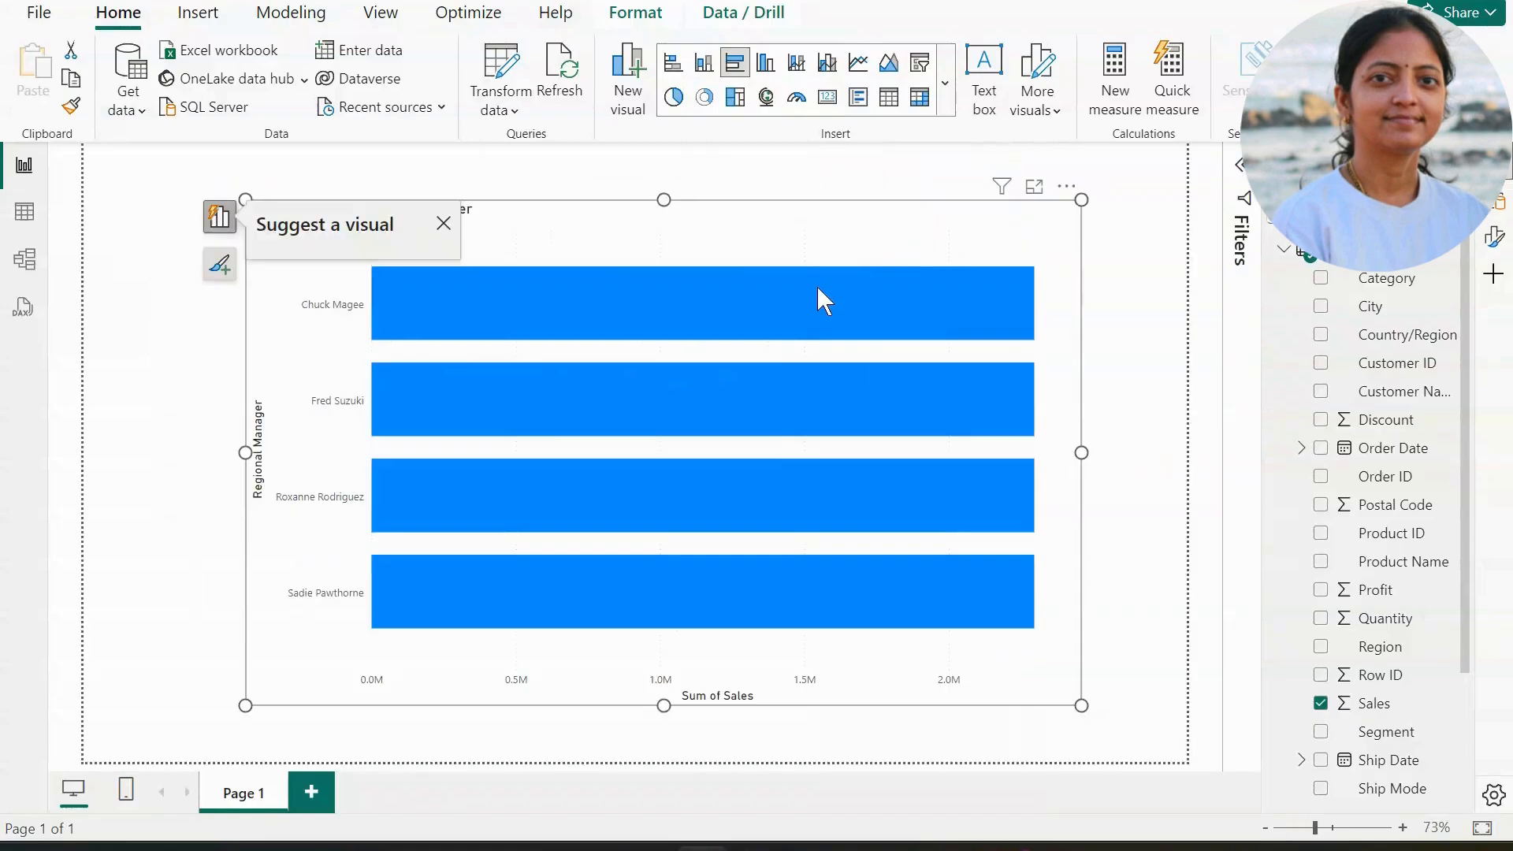
left_click(1125, 462)
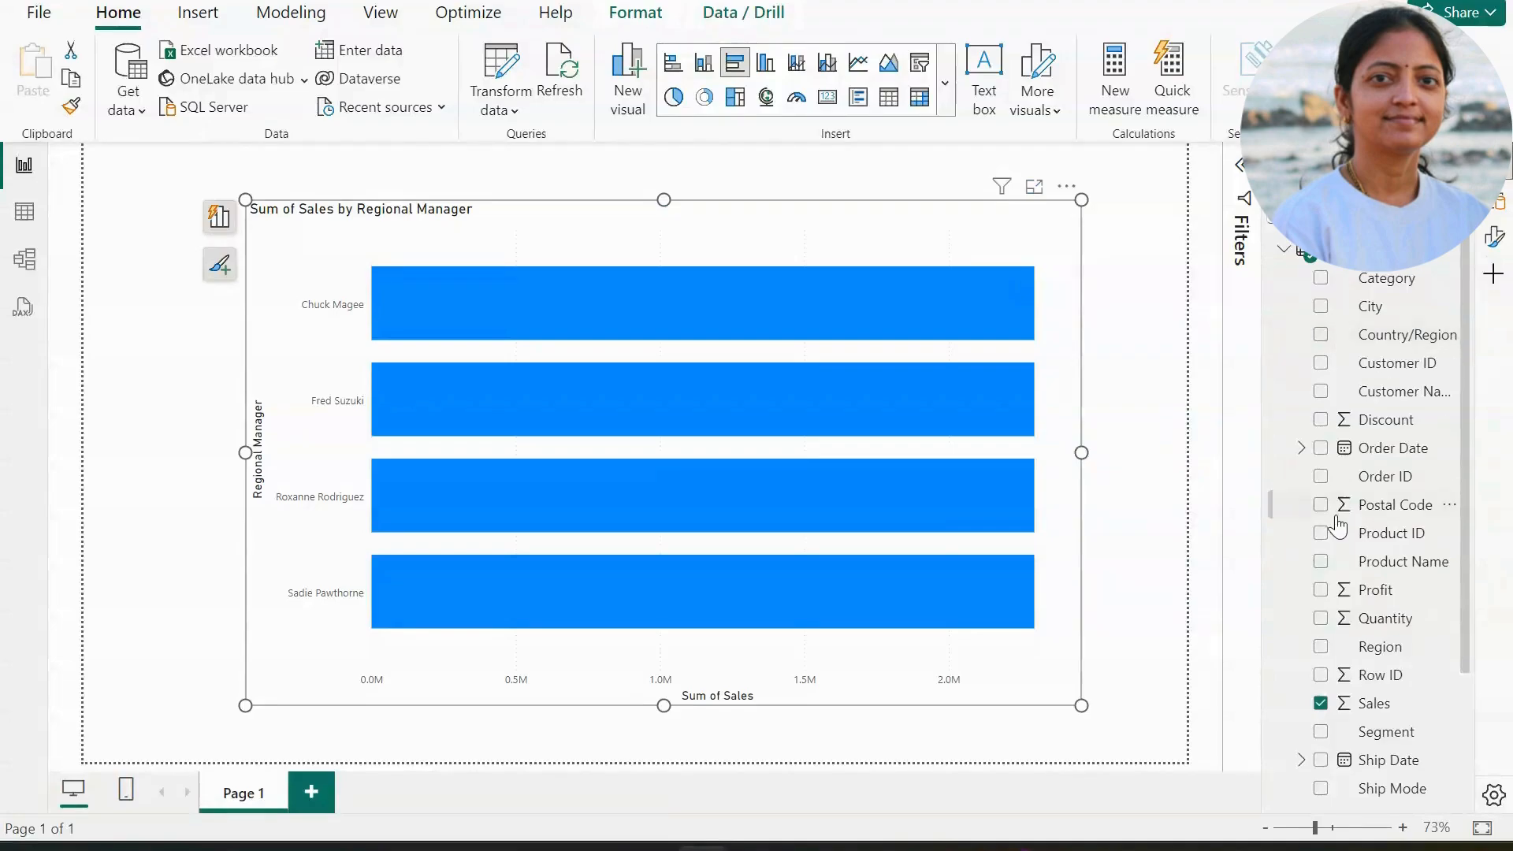
Check which table fields feed the chart and compare the sales values of the regional managers' bars.
scroll(1340, 536, "down", 2)
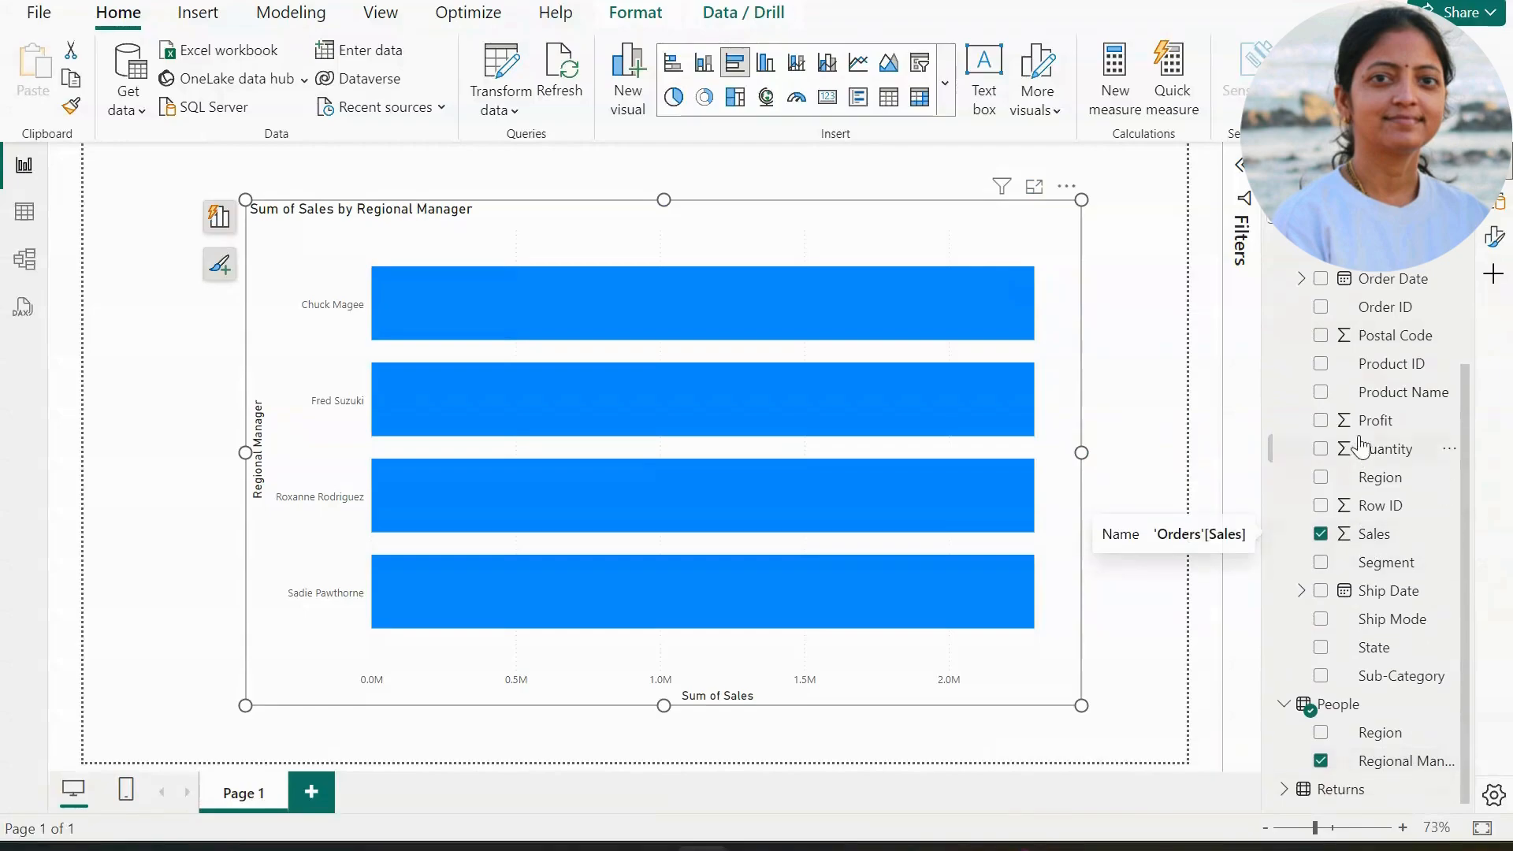
scroll(1366, 469, "up", 2)
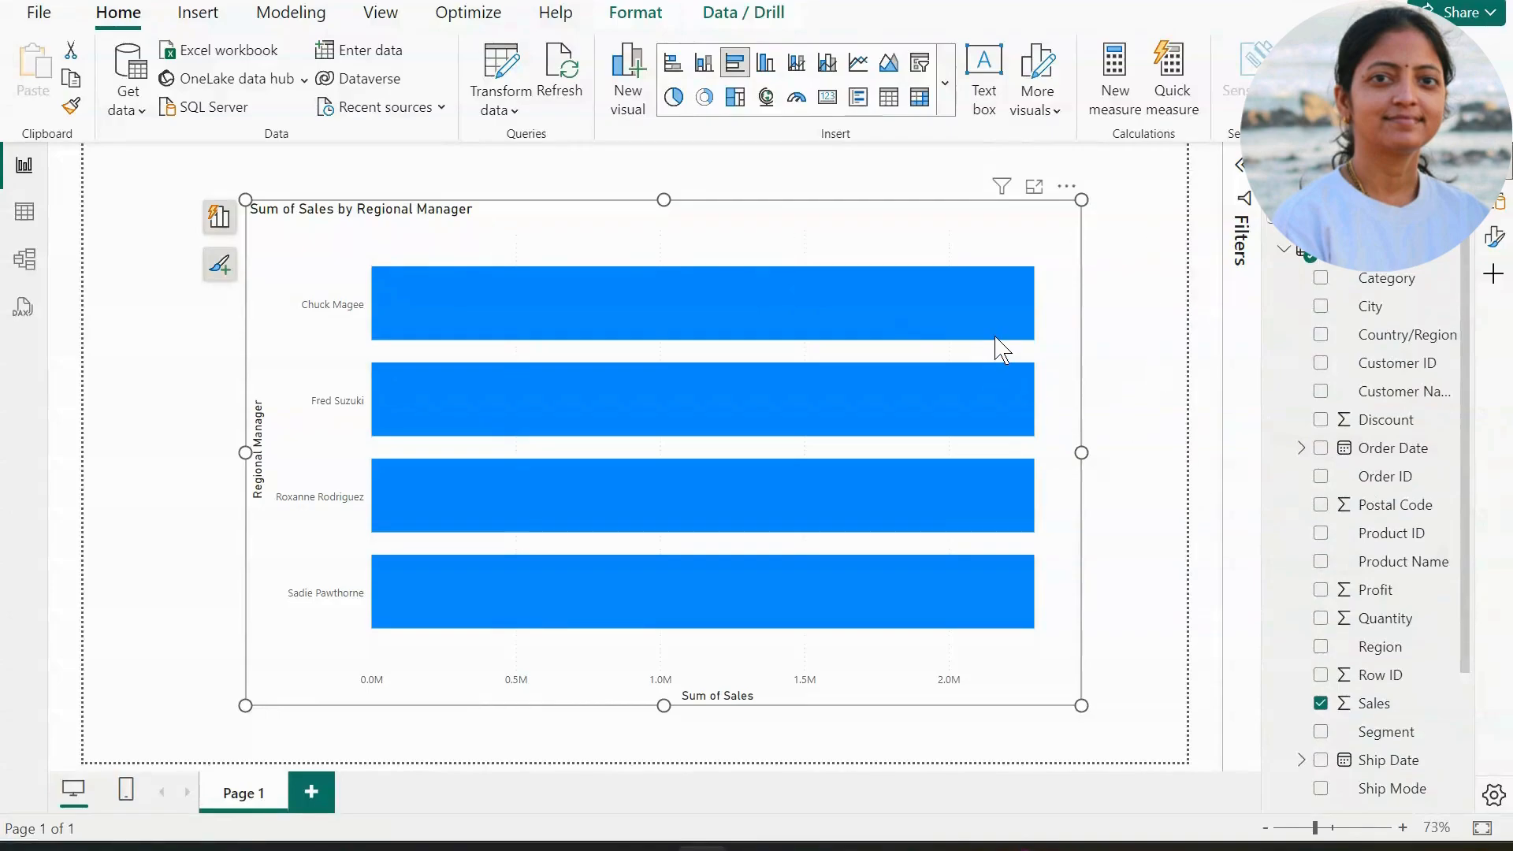
mouse_move(973, 301)
mouse_move(1009, 611)
Create an active one-to-many relationship in the data model from Region in People to Region in Orders with single cross-filter direction.
left_click(11, 272)
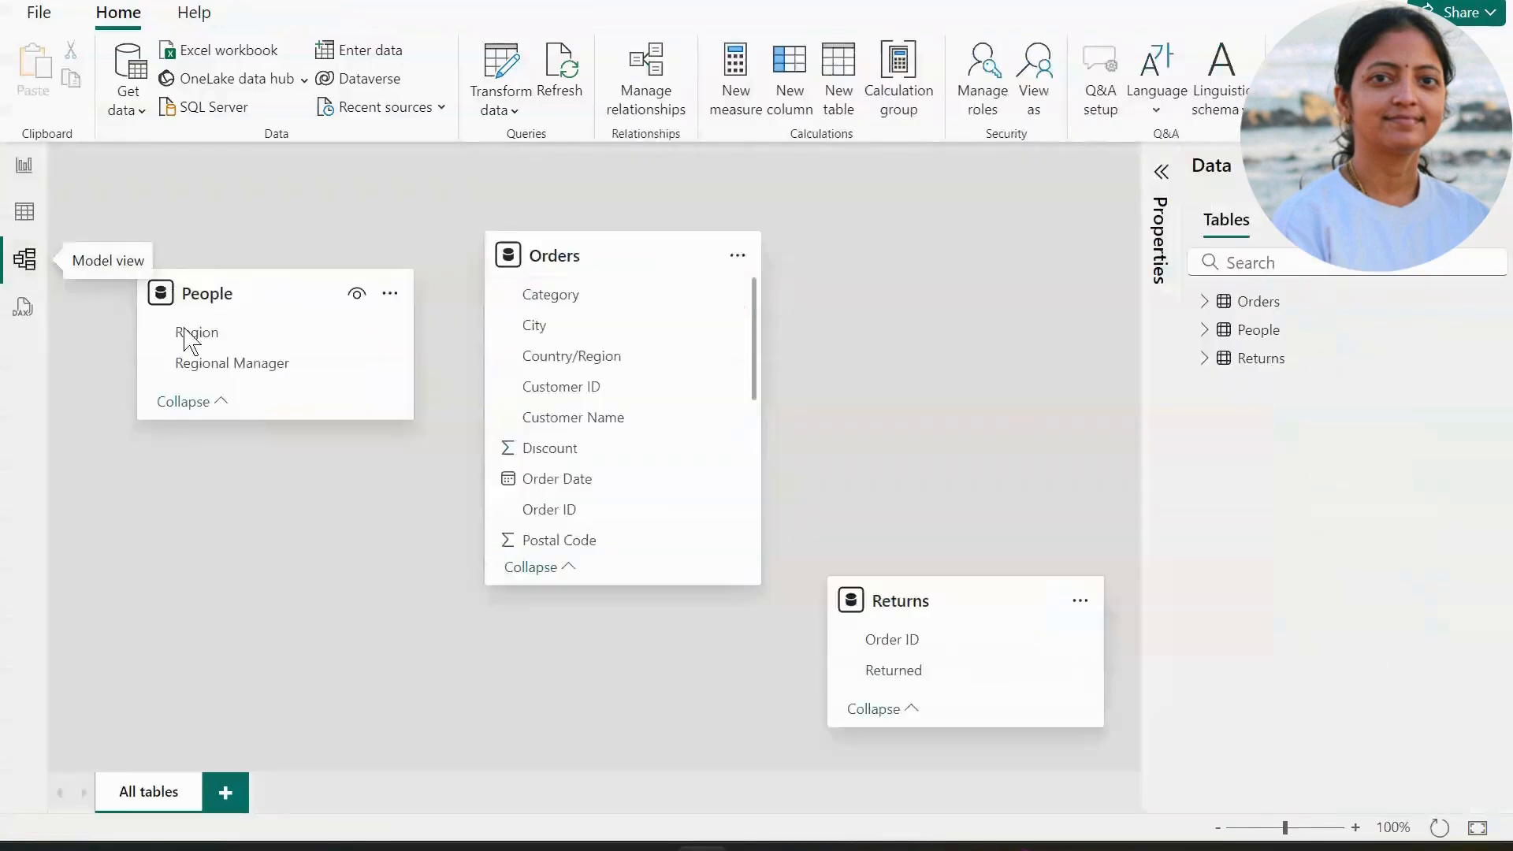
left_click_drag(226, 338, 642, 325)
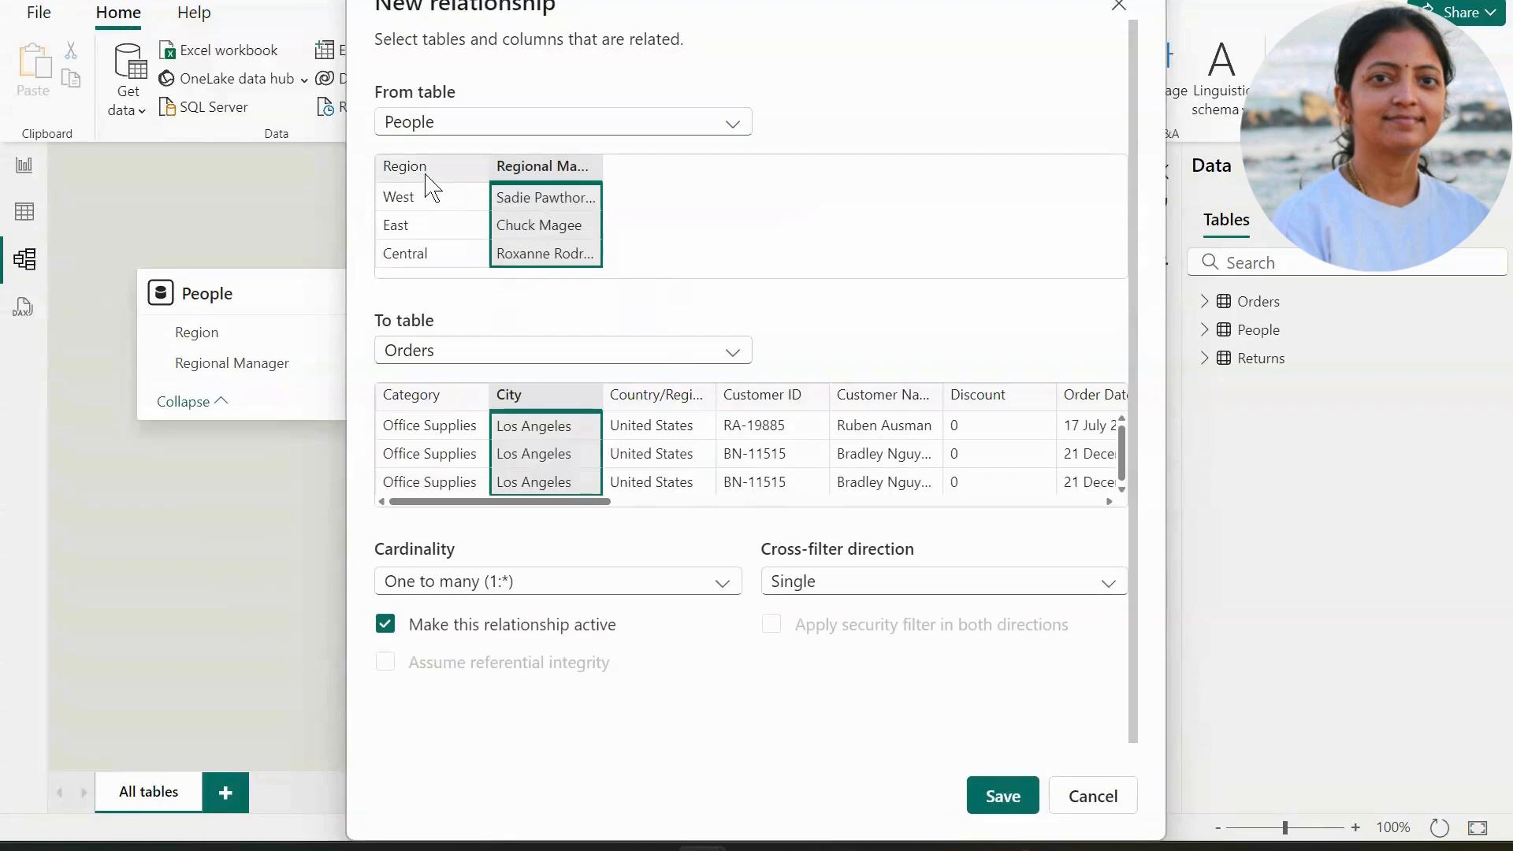
left_click(426, 169)
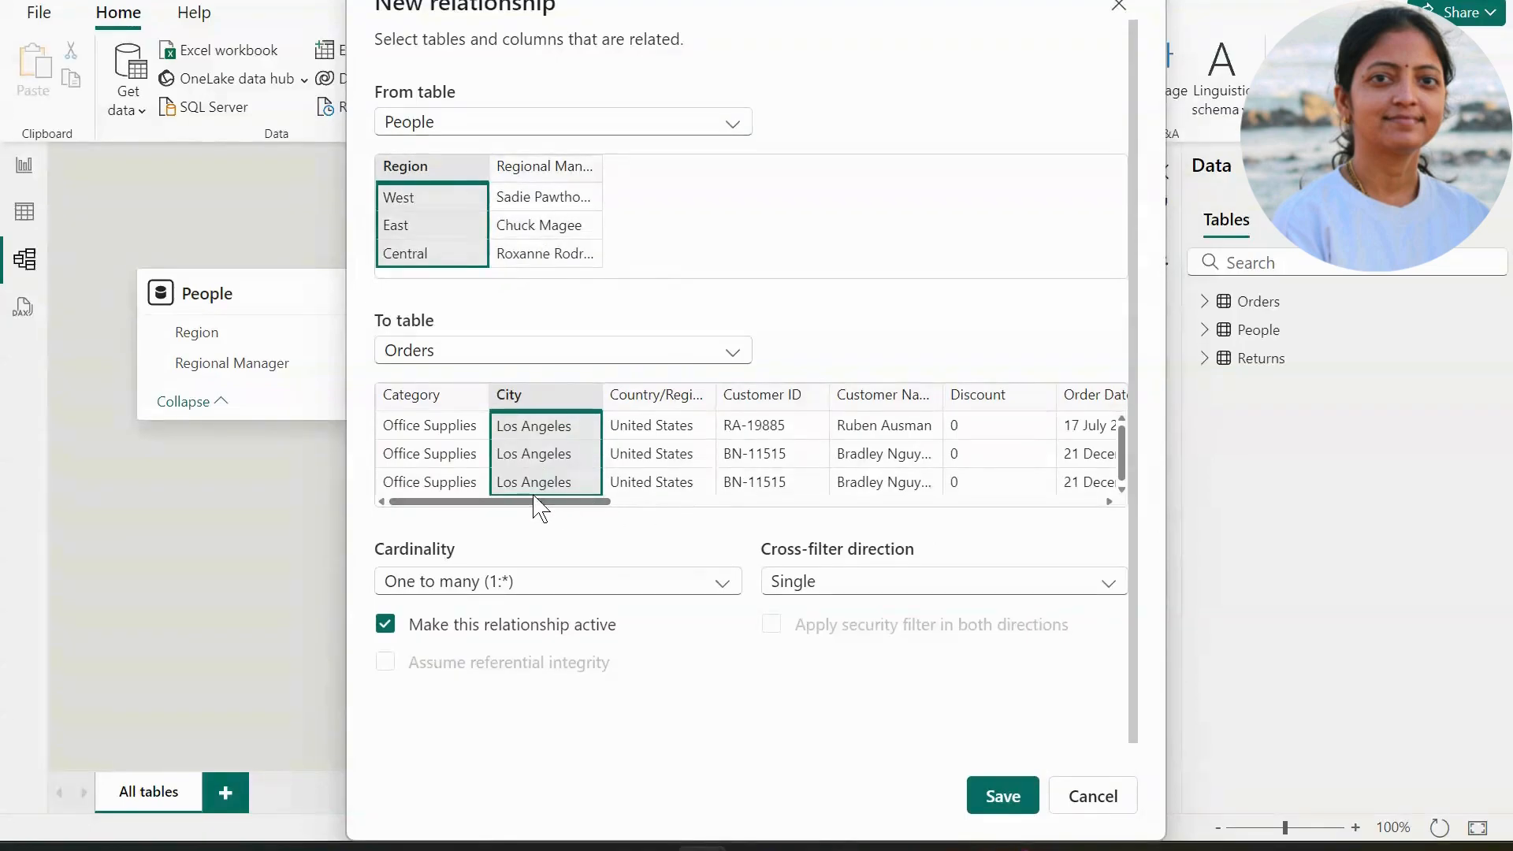
left_click_drag(529, 502, 864, 512)
left_click(798, 399)
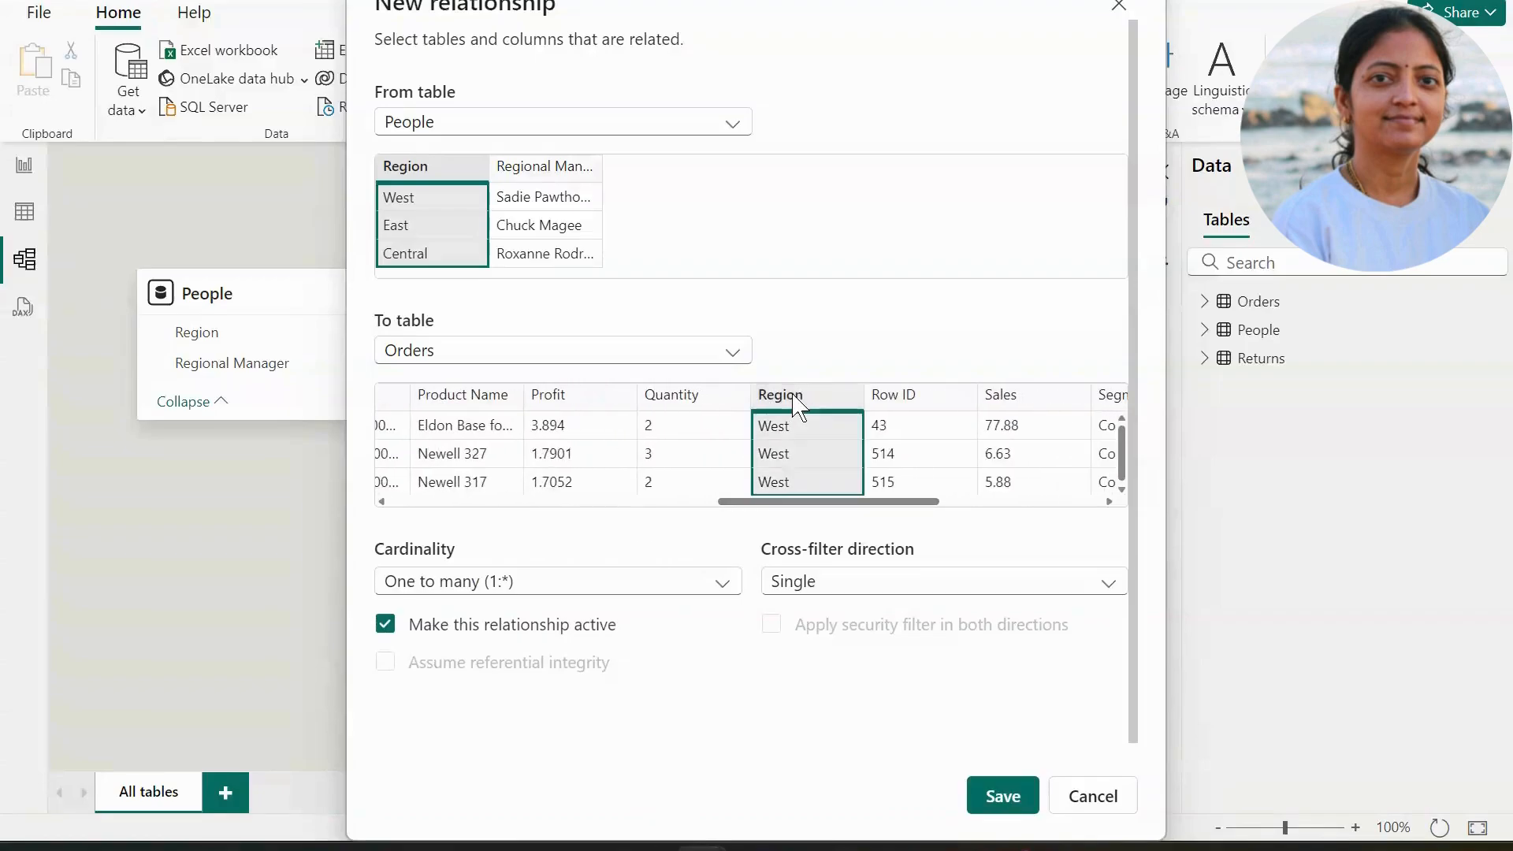
left_click(1001, 796)
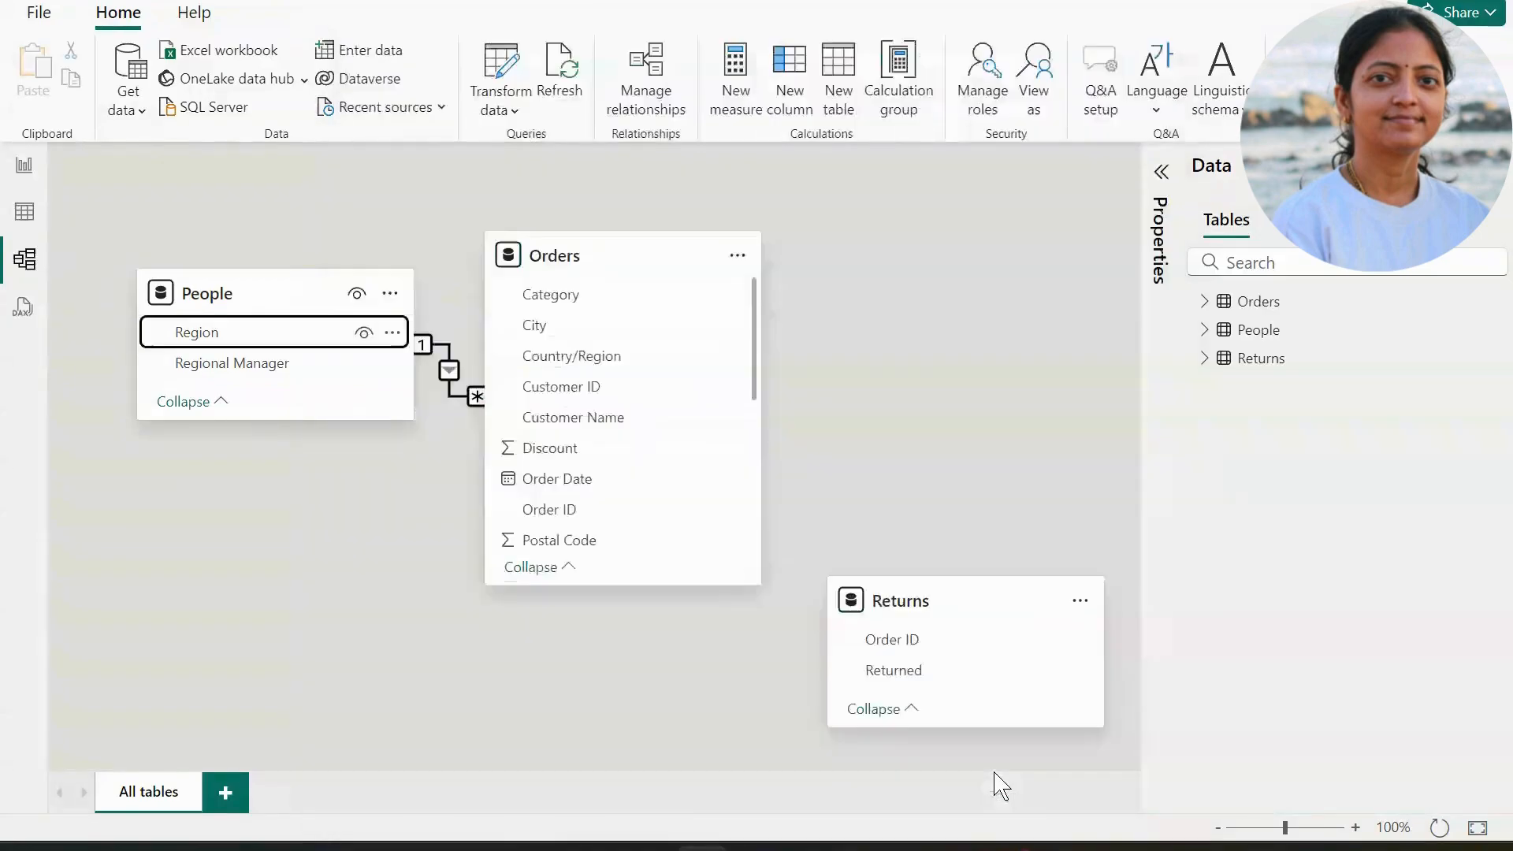
Review the regional manager sales chart on the report page and make it slightly smaller.
left_click(19, 166)
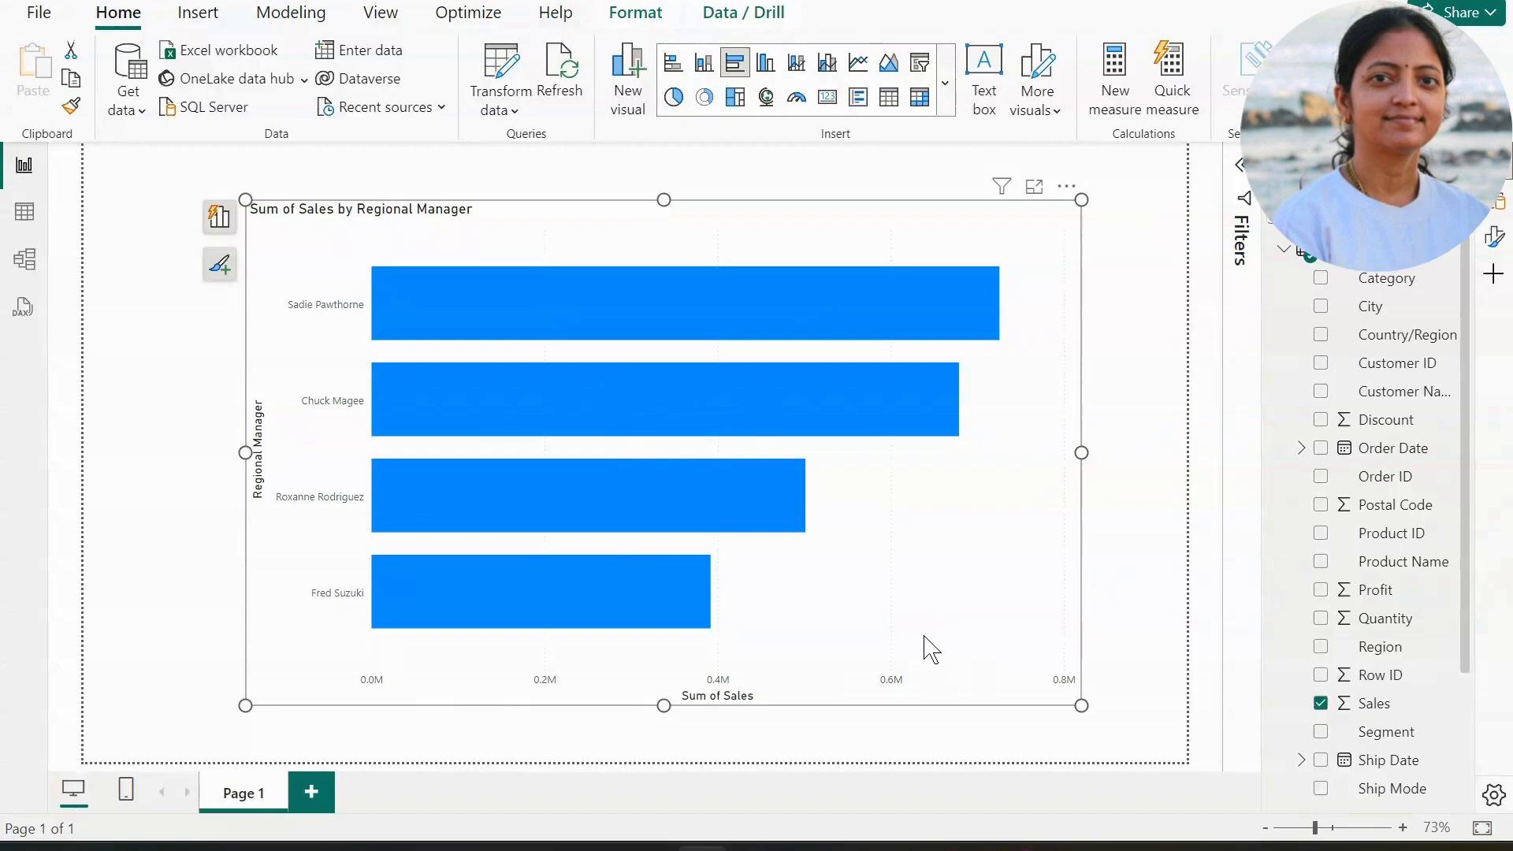
left_click_drag(1079, 704, 1046, 626)
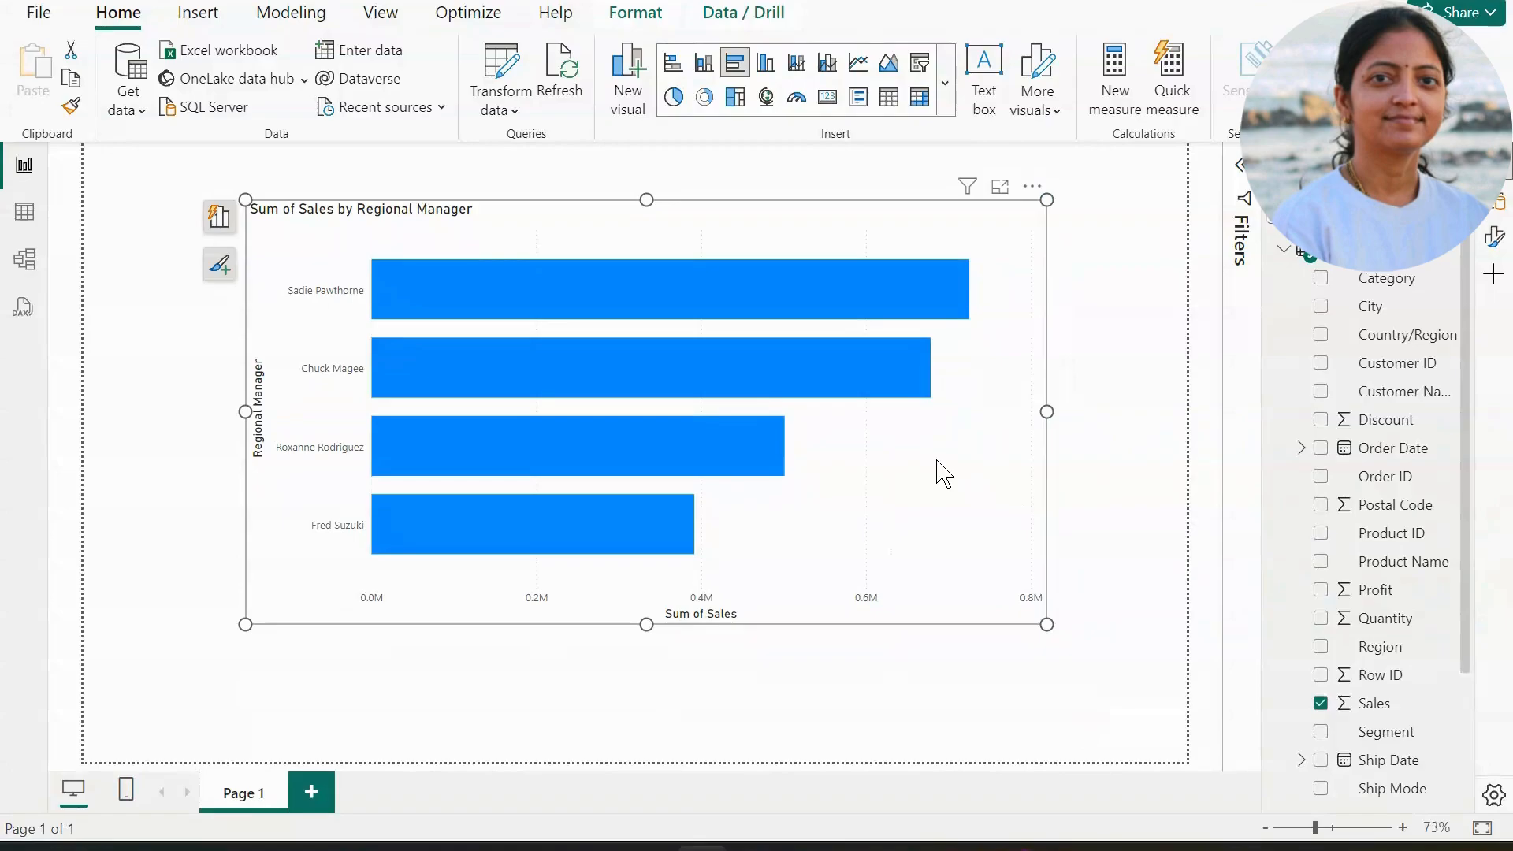
Review the properties of the relationship between People and Orders in the data model, leaving its settings as they are.
left_click(26, 263)
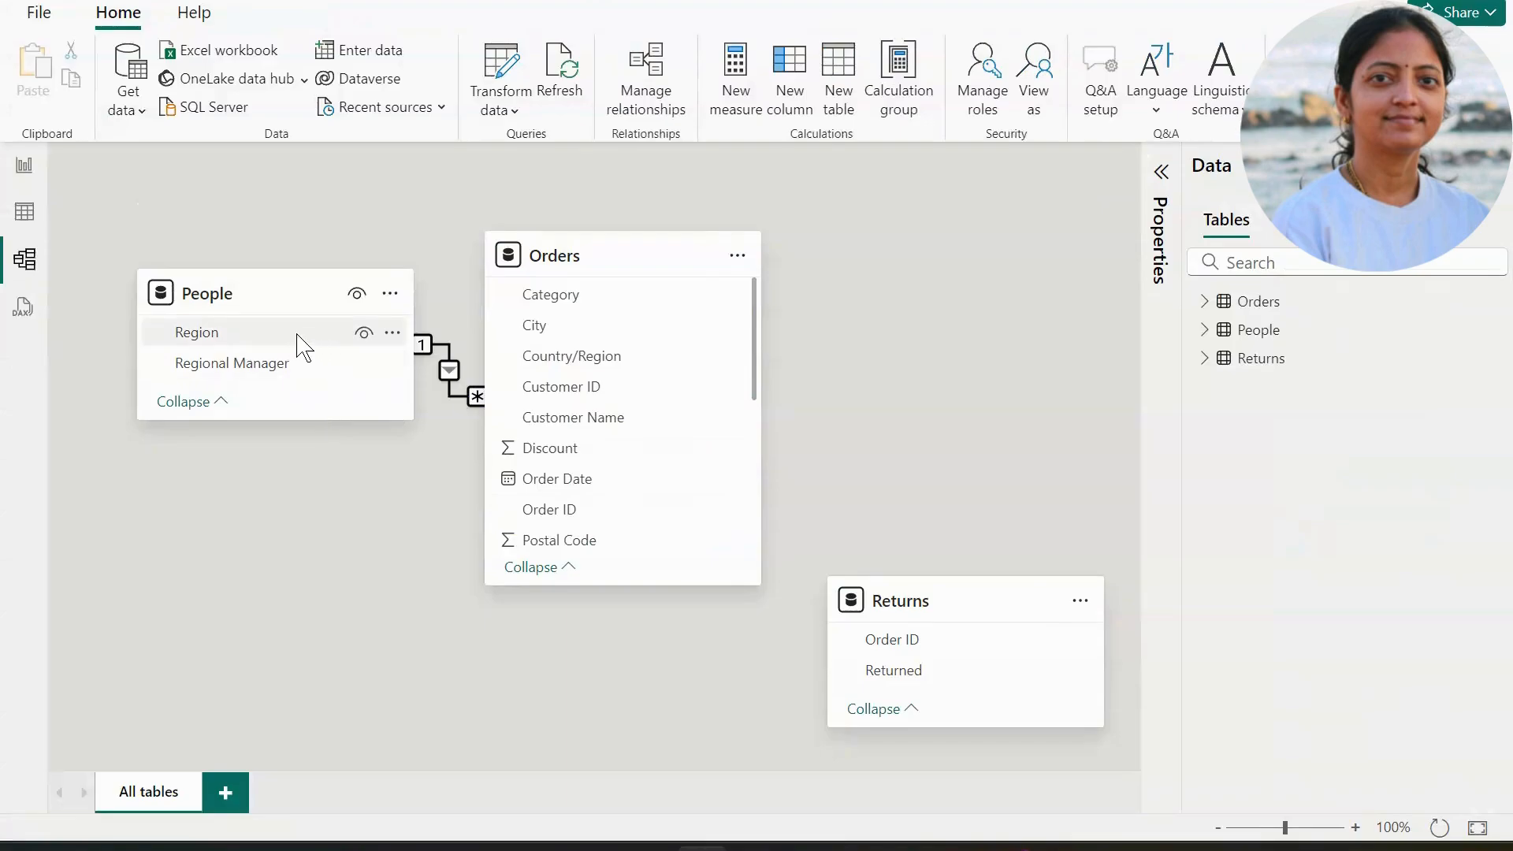
right_click(447, 350)
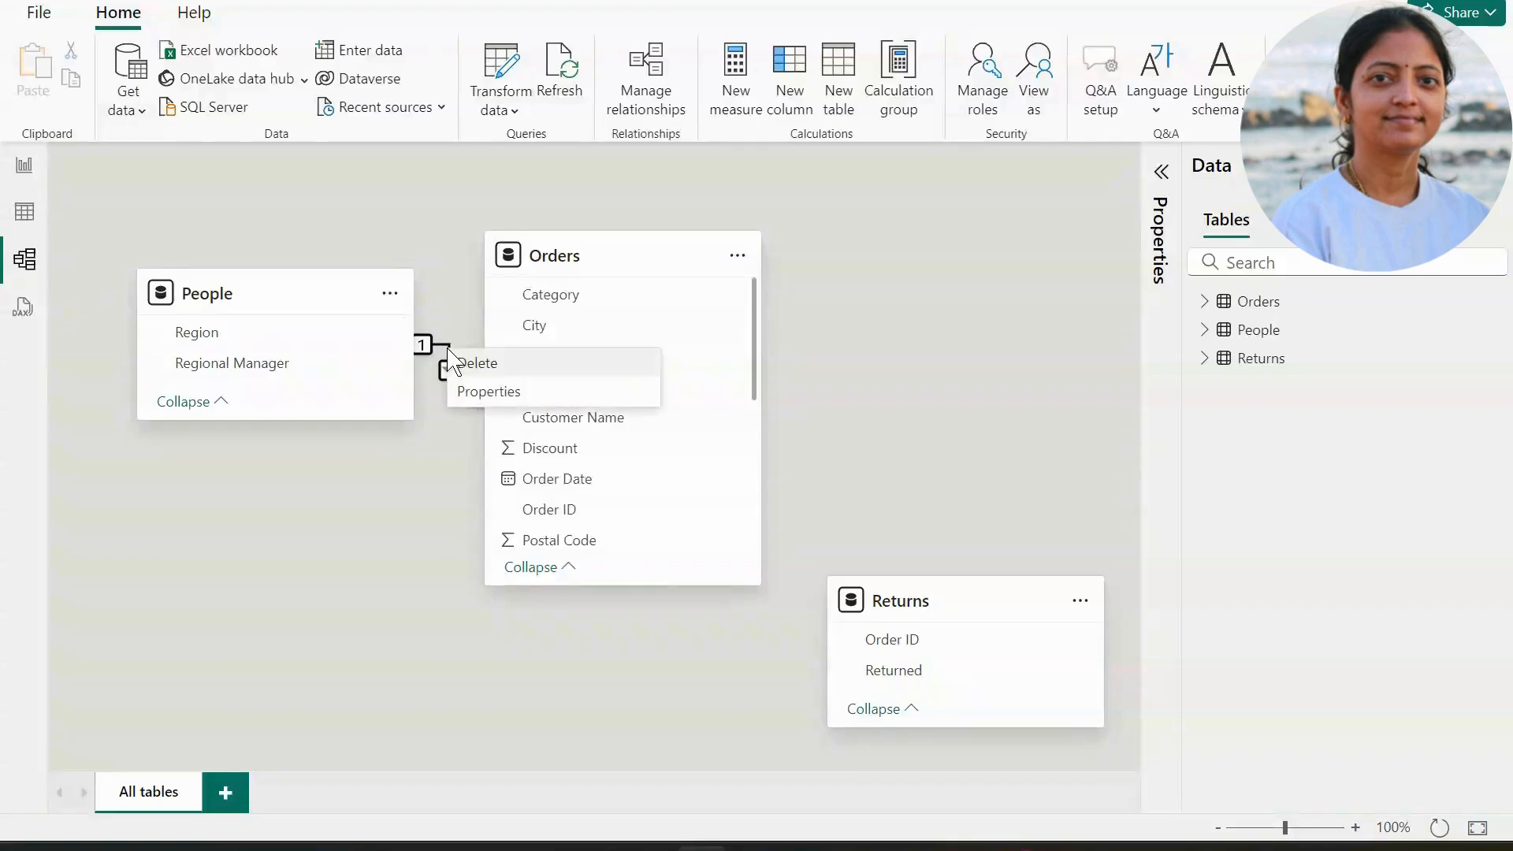
left_click(474, 394)
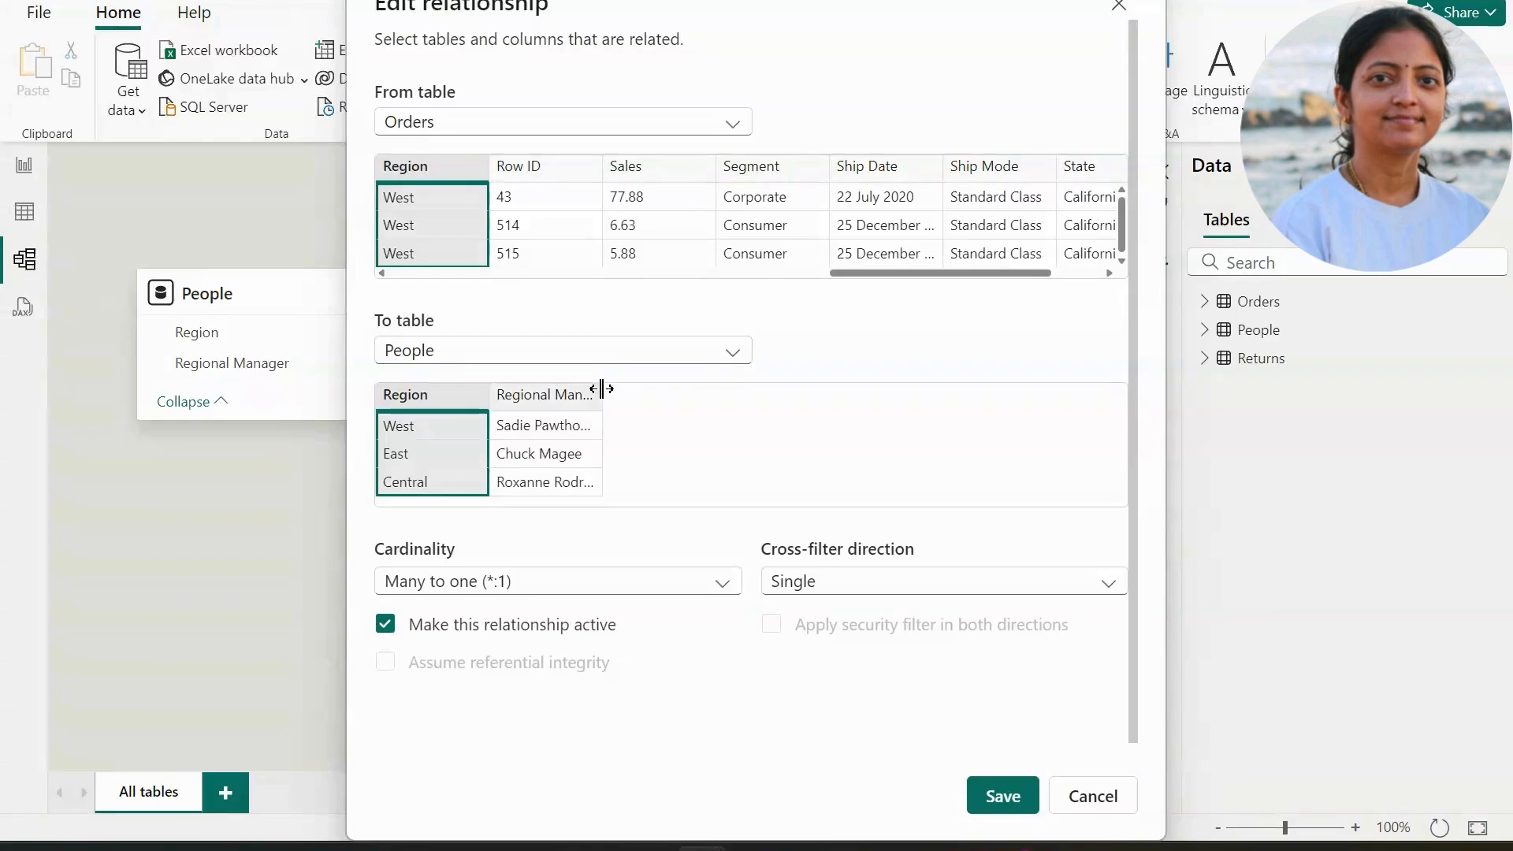
left_click(1096, 798)
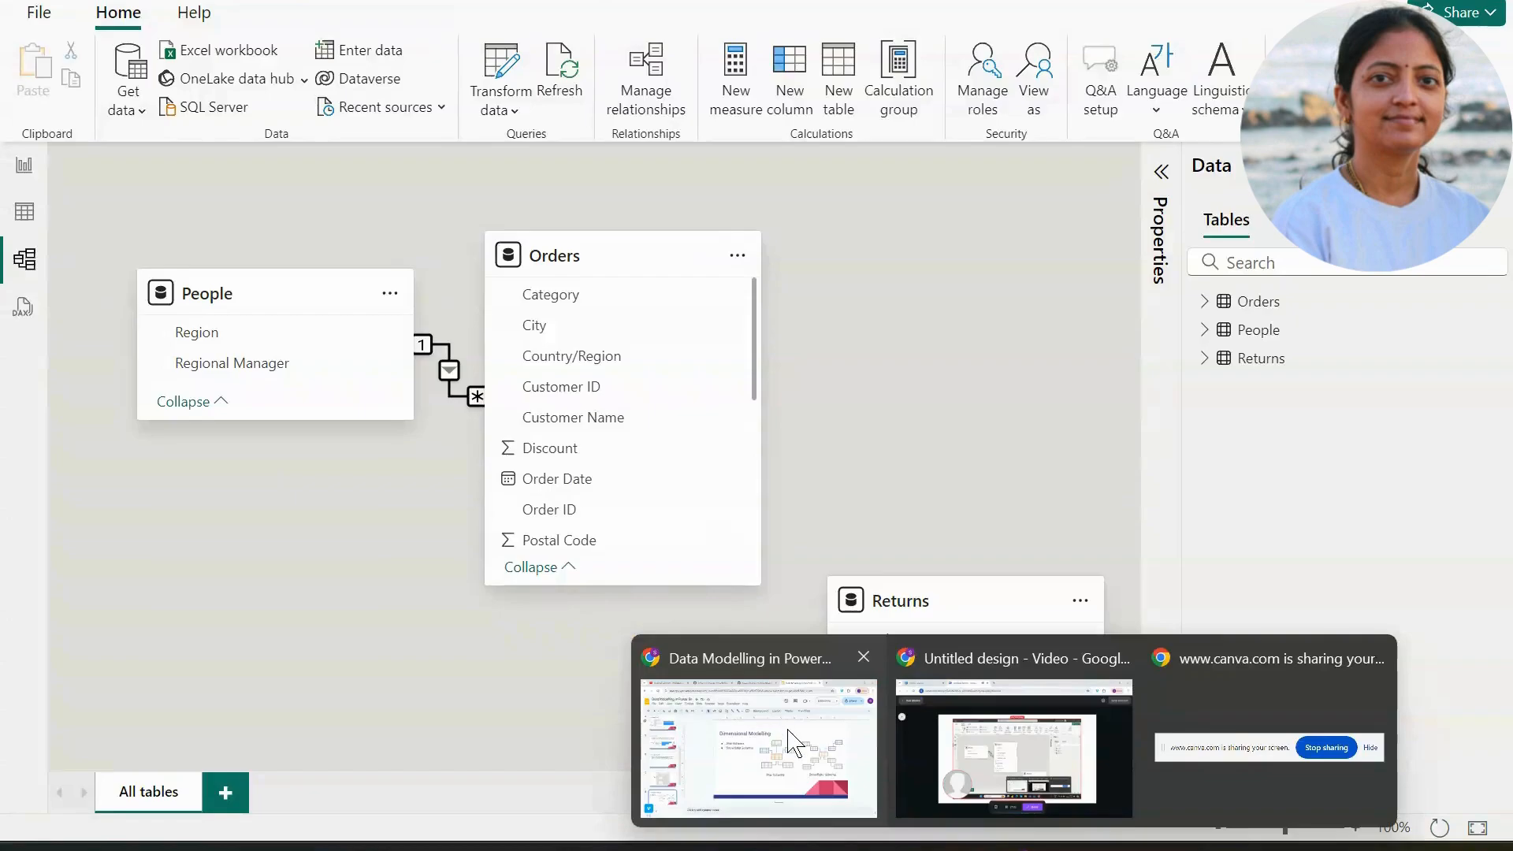
Switch to the Google Slides deck on data modelling and review the slides on dimensional modelling and cardinality.
left_click(789, 730)
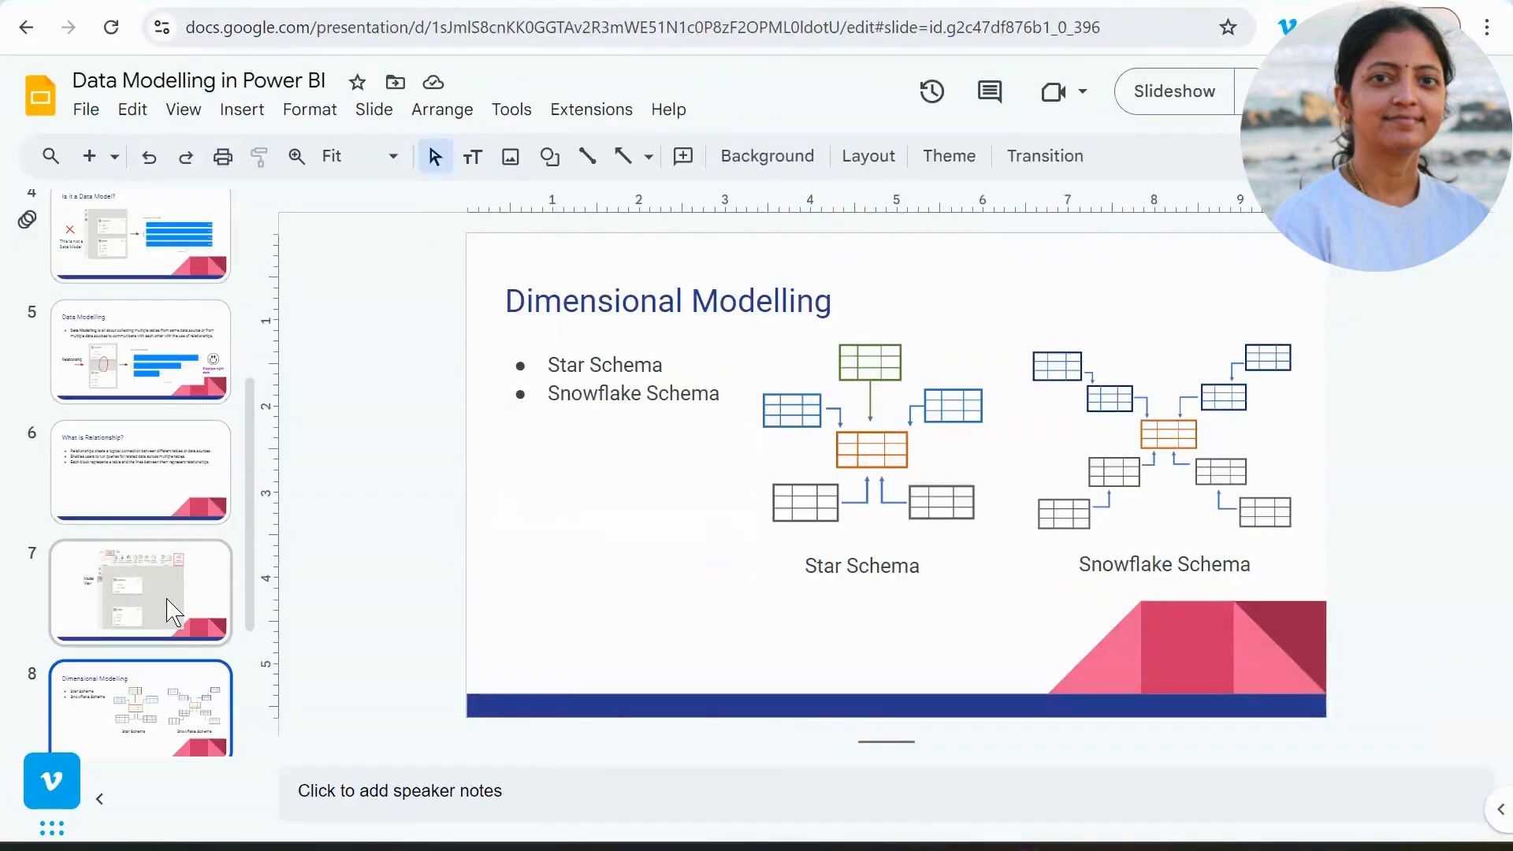
scroll(169, 615, "down", 2)
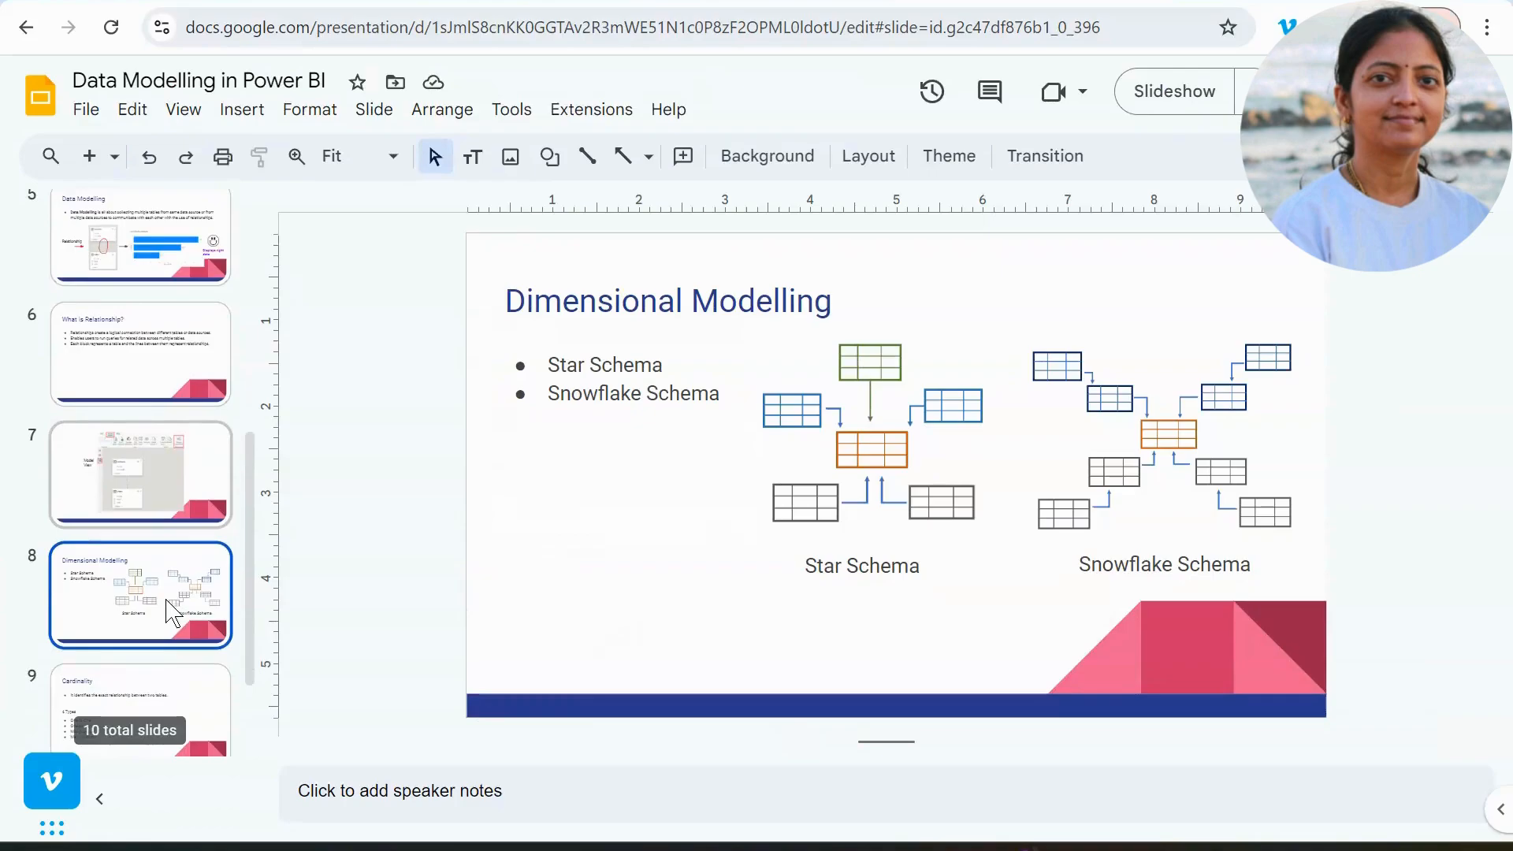
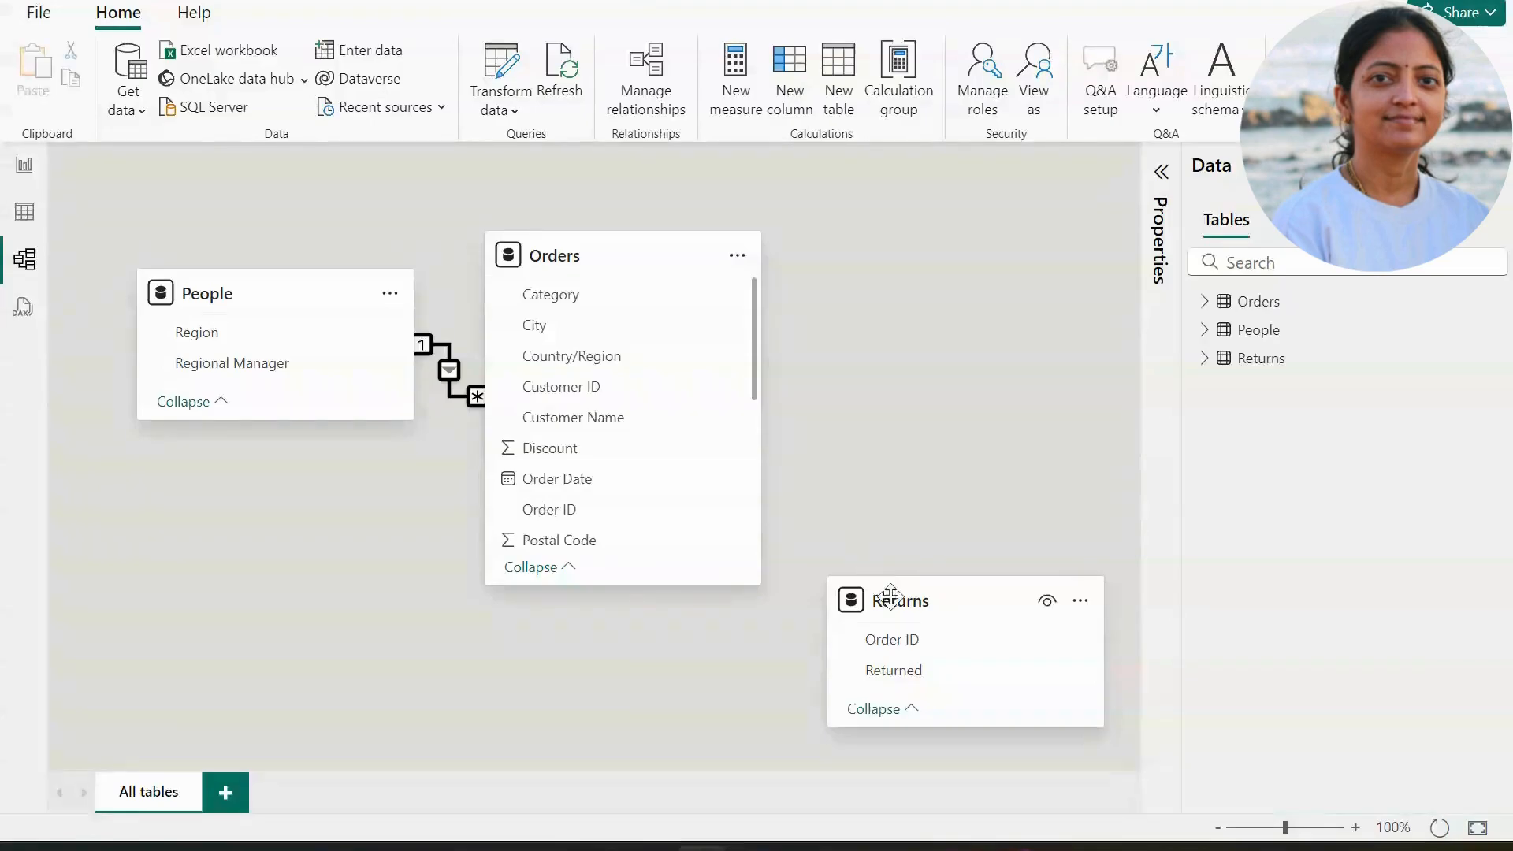
mouse_move(1025, 847)
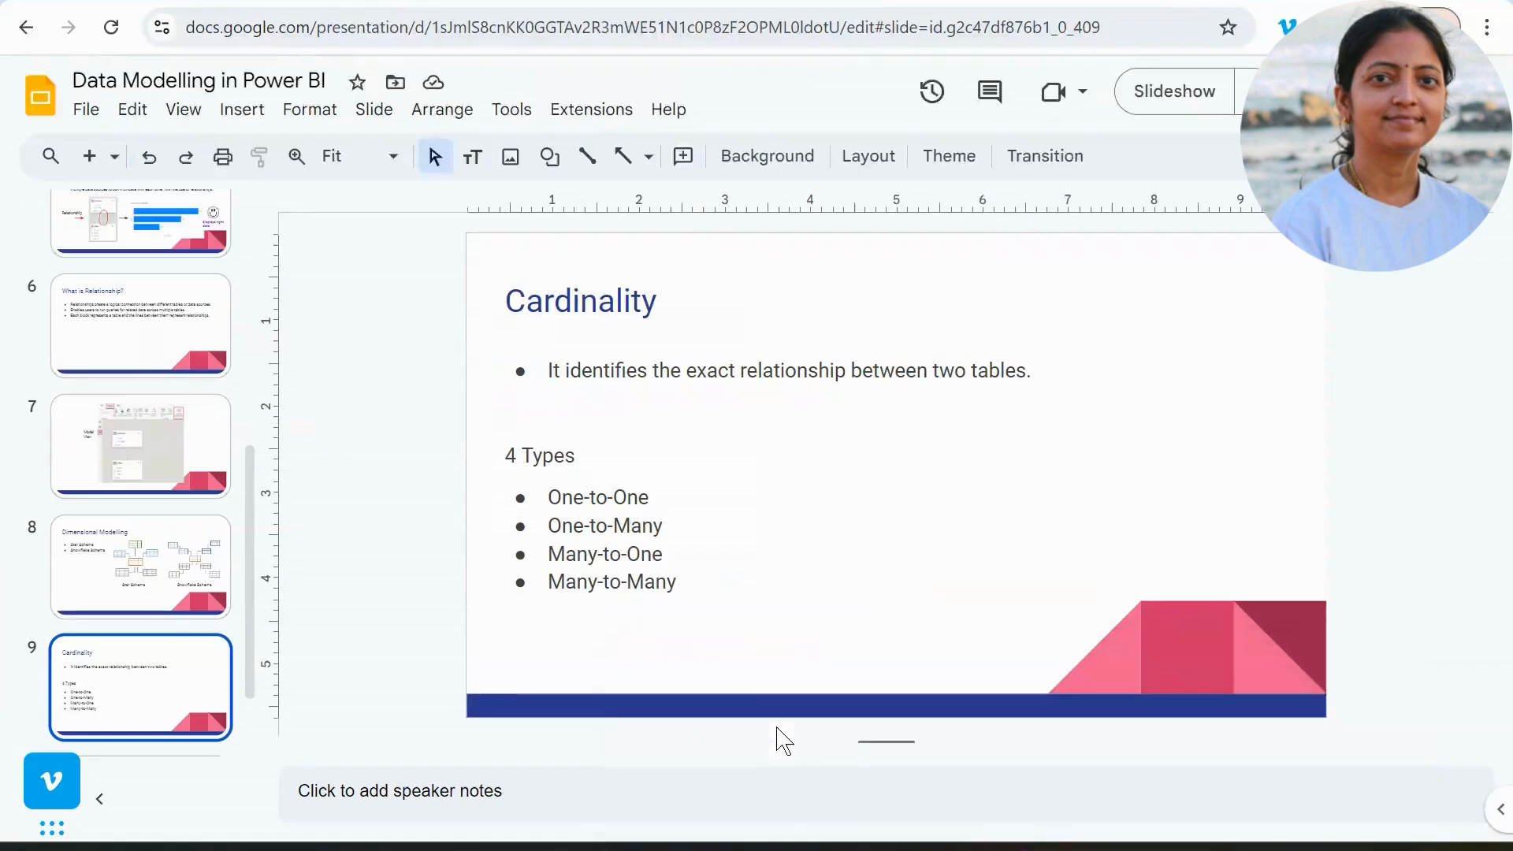
left_click(779, 730)
scroll(186, 659, "down", 2)
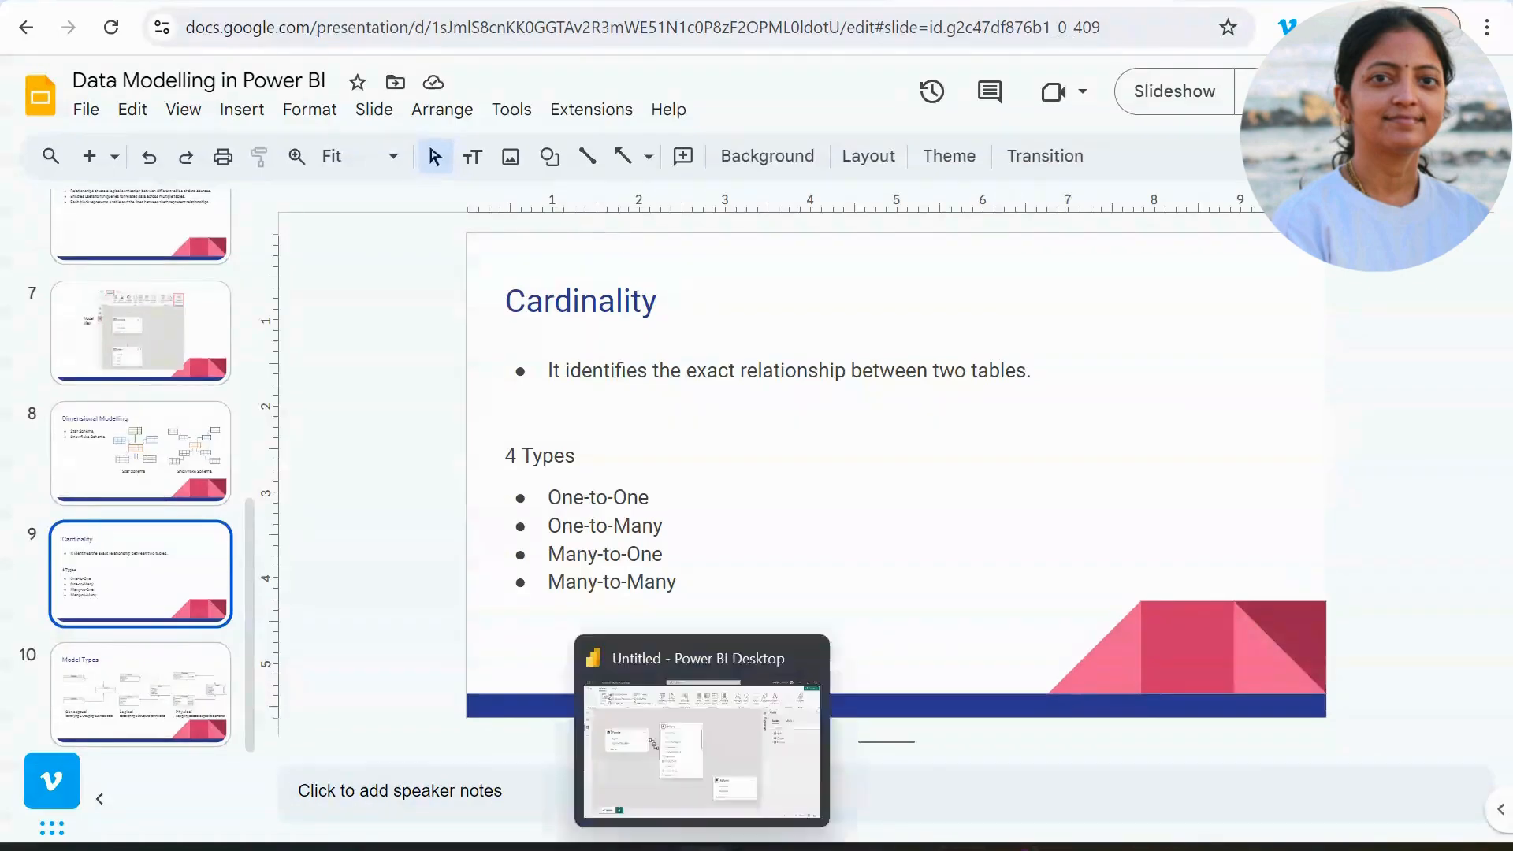
left_click(701, 848)
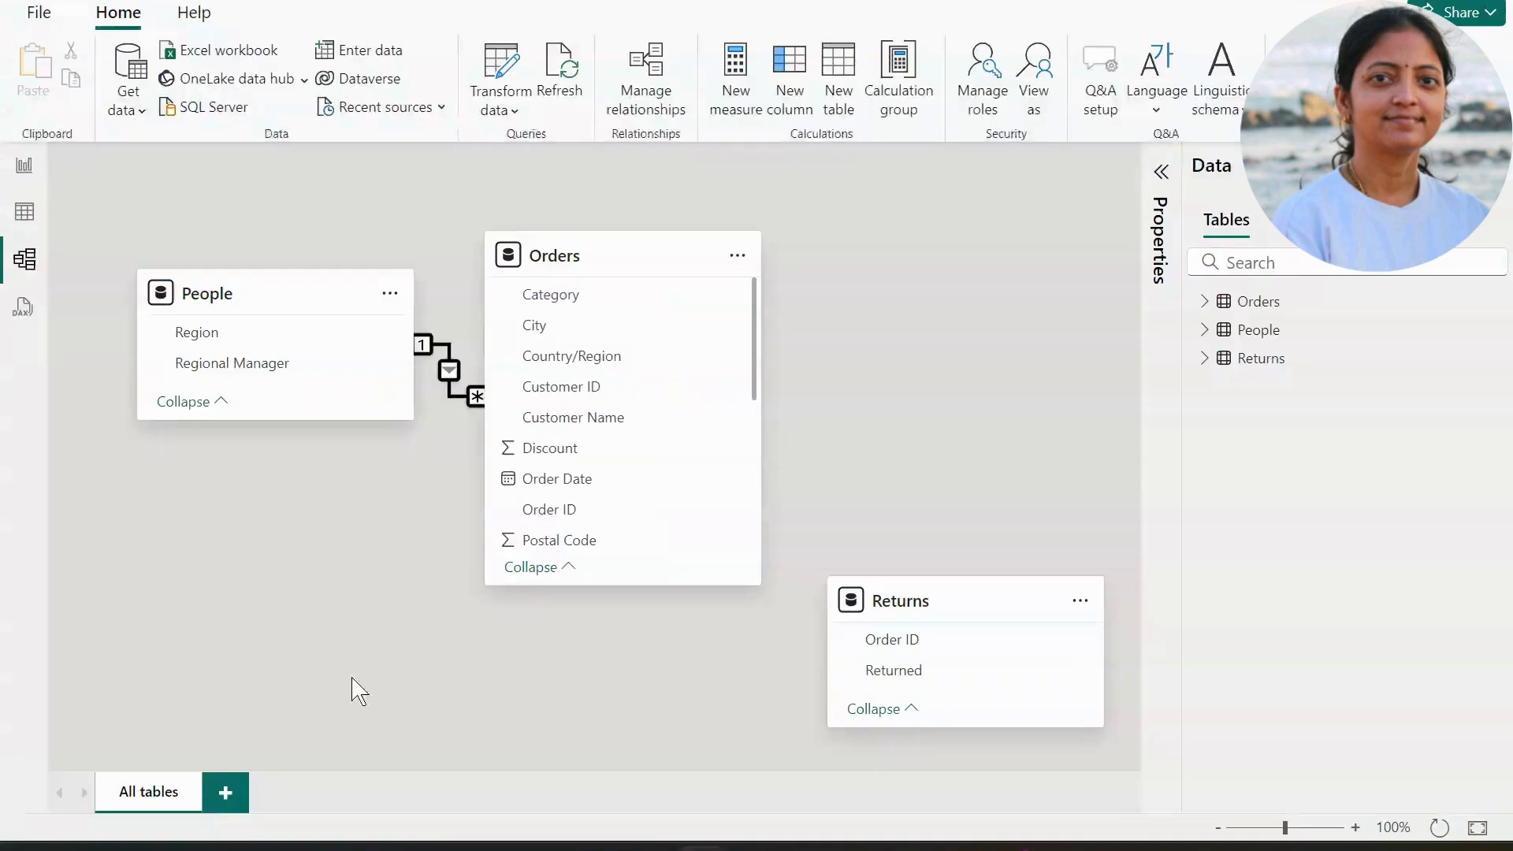
left_click(24, 165)
left_click(24, 211)
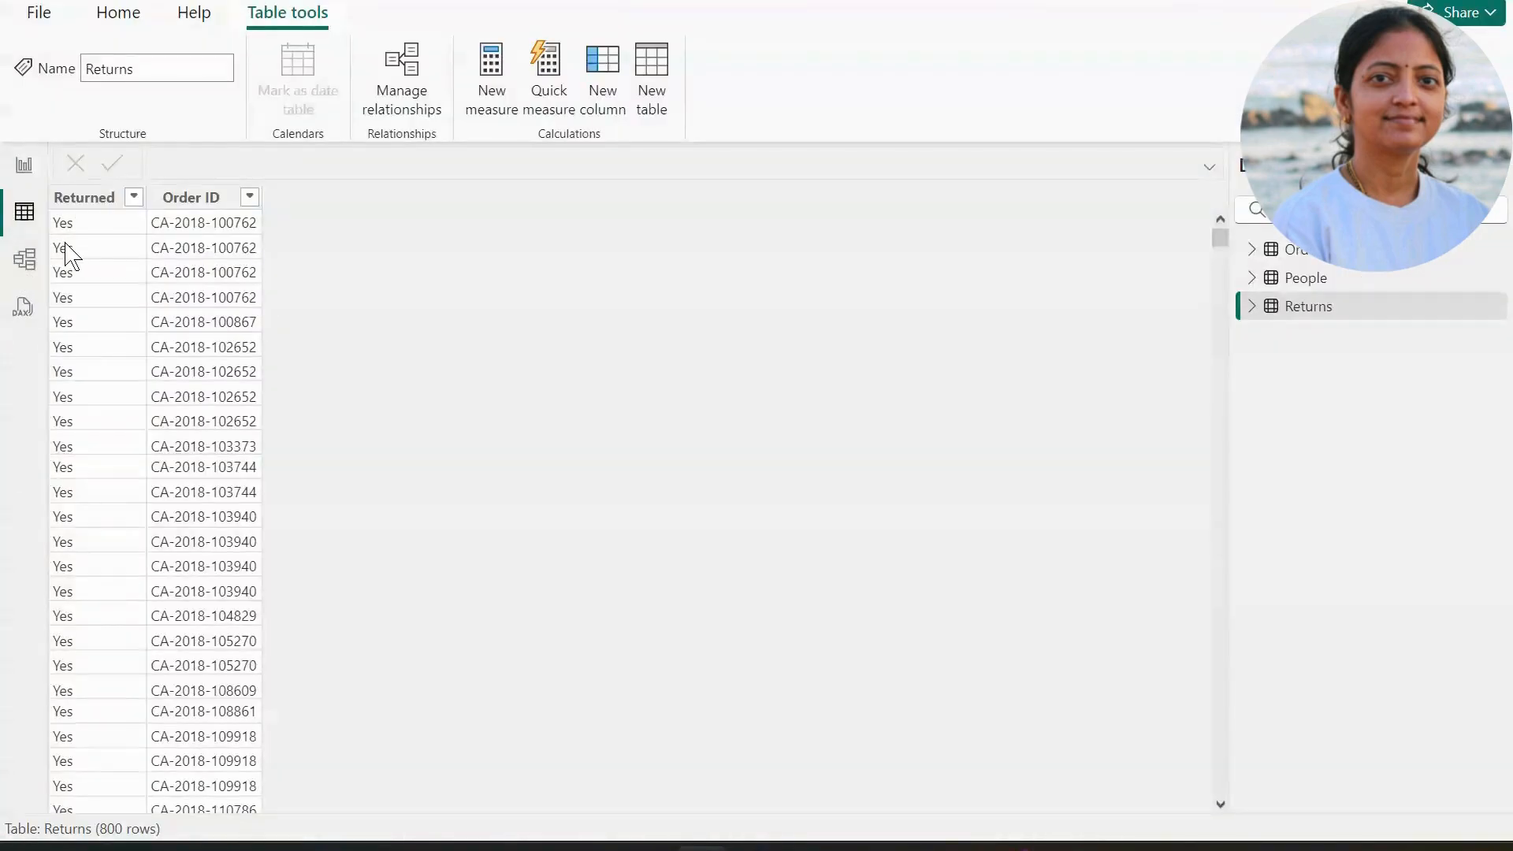
left_click(652, 79)
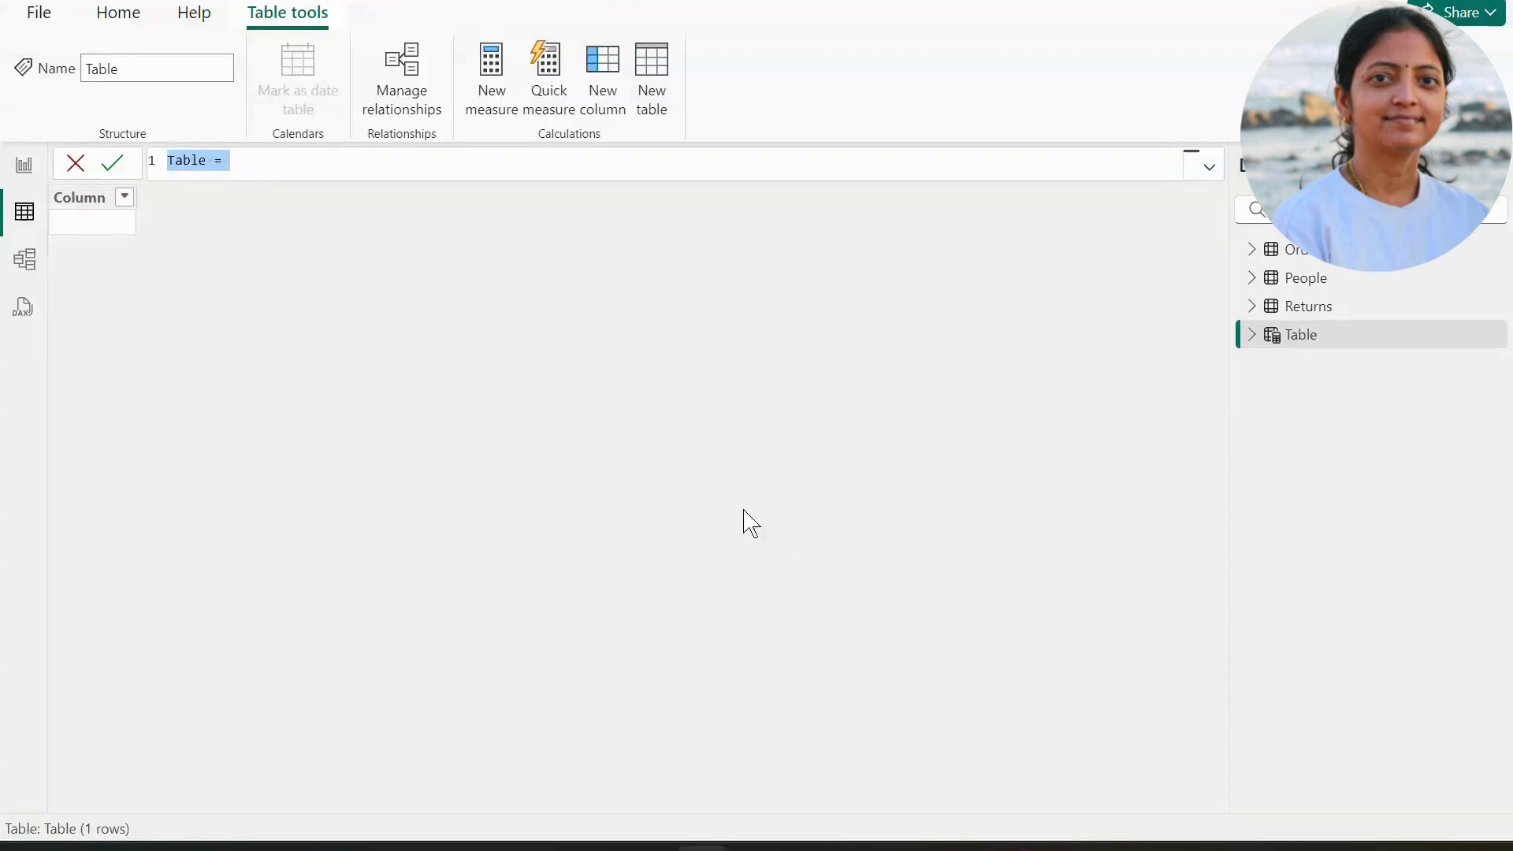
left_click(75, 164)
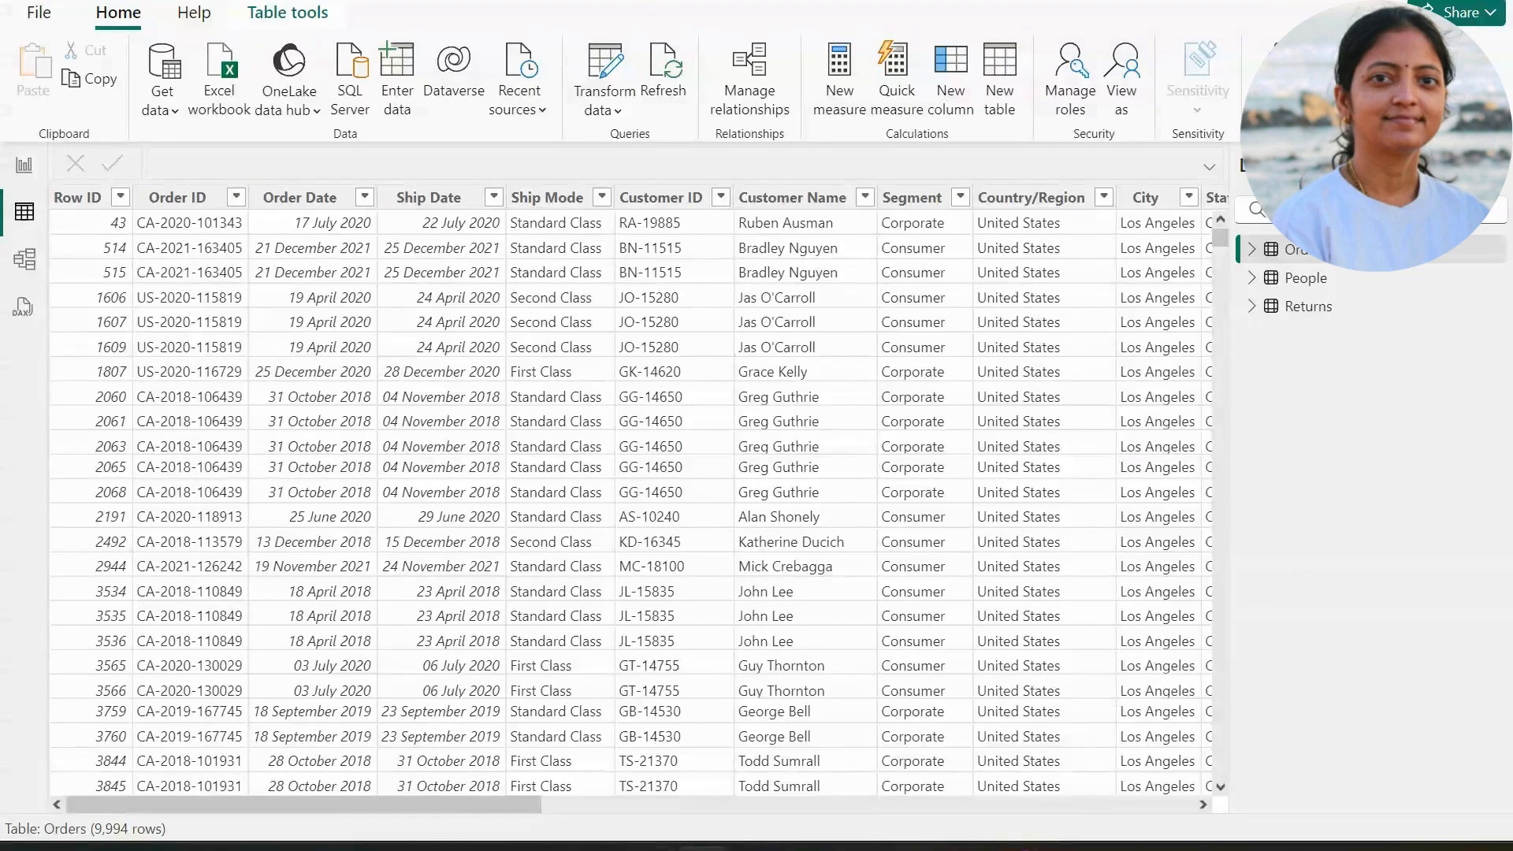
Search Windows for the Paint app and open it.
left_click(535, 848)
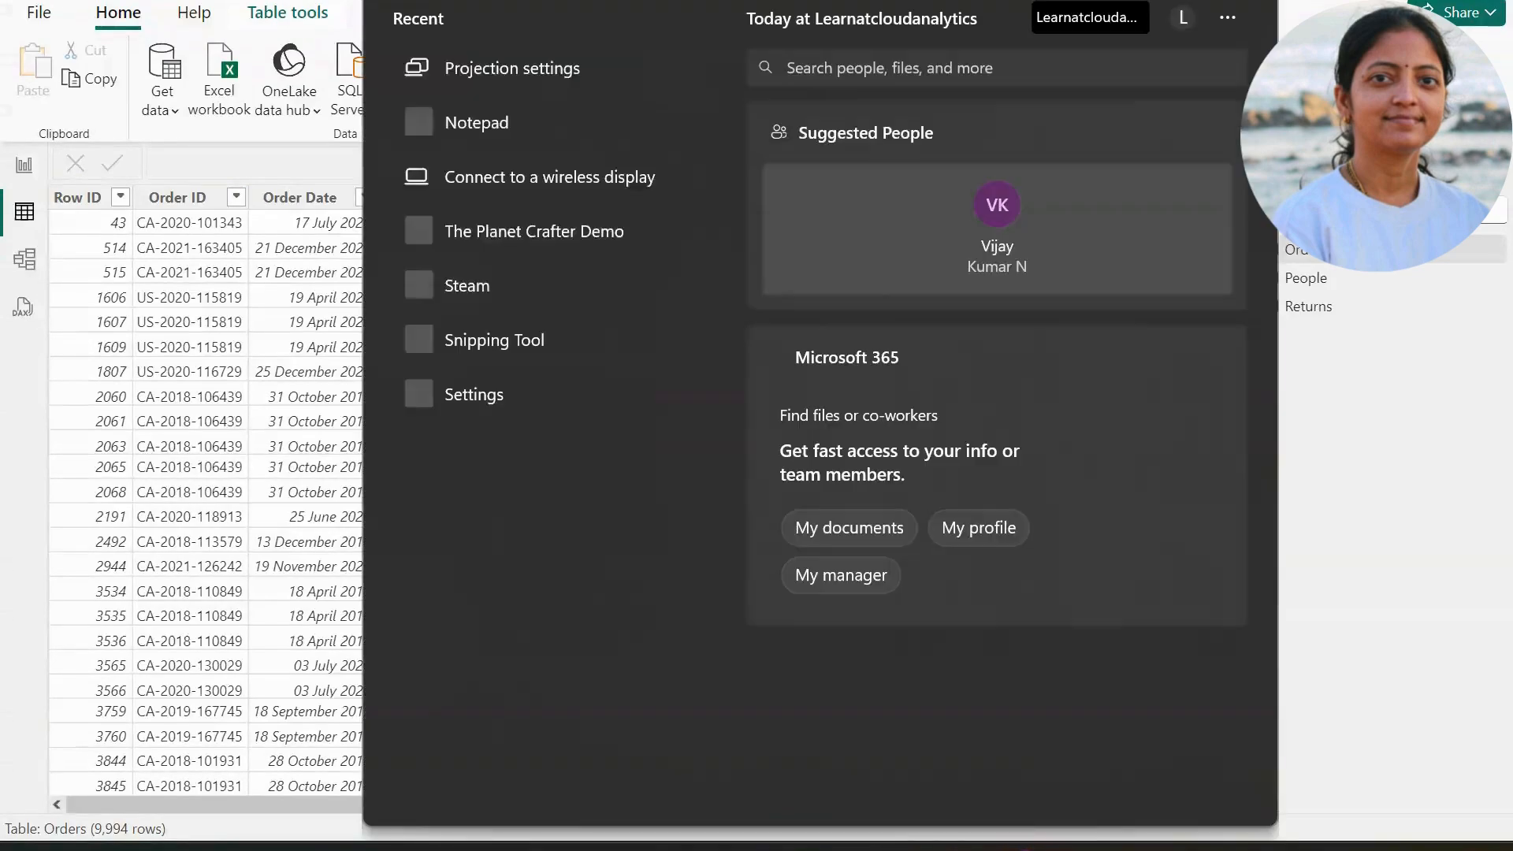
type("paint")
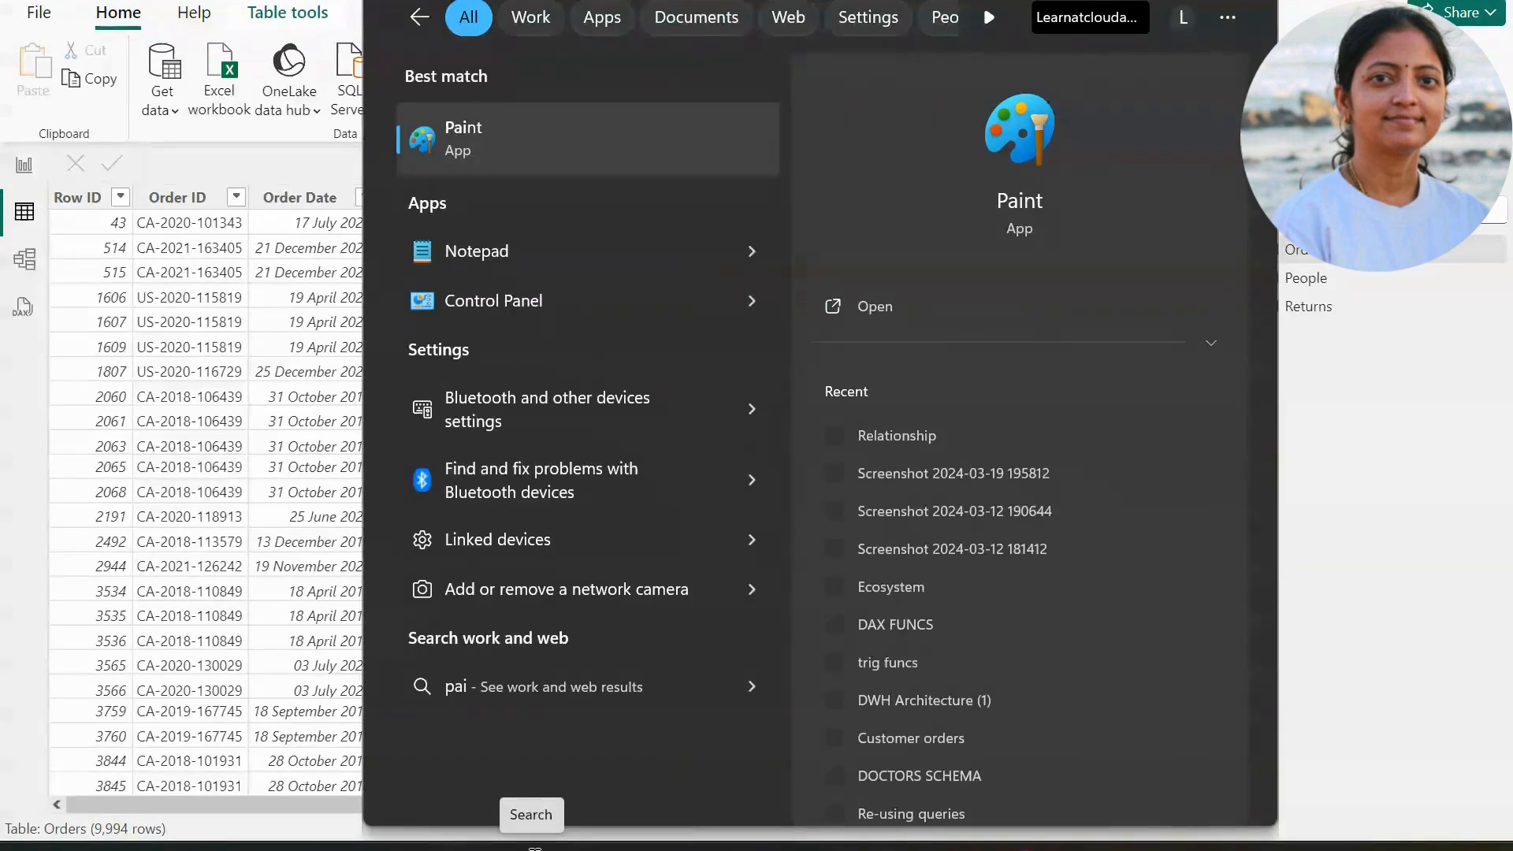
left_click(471, 138)
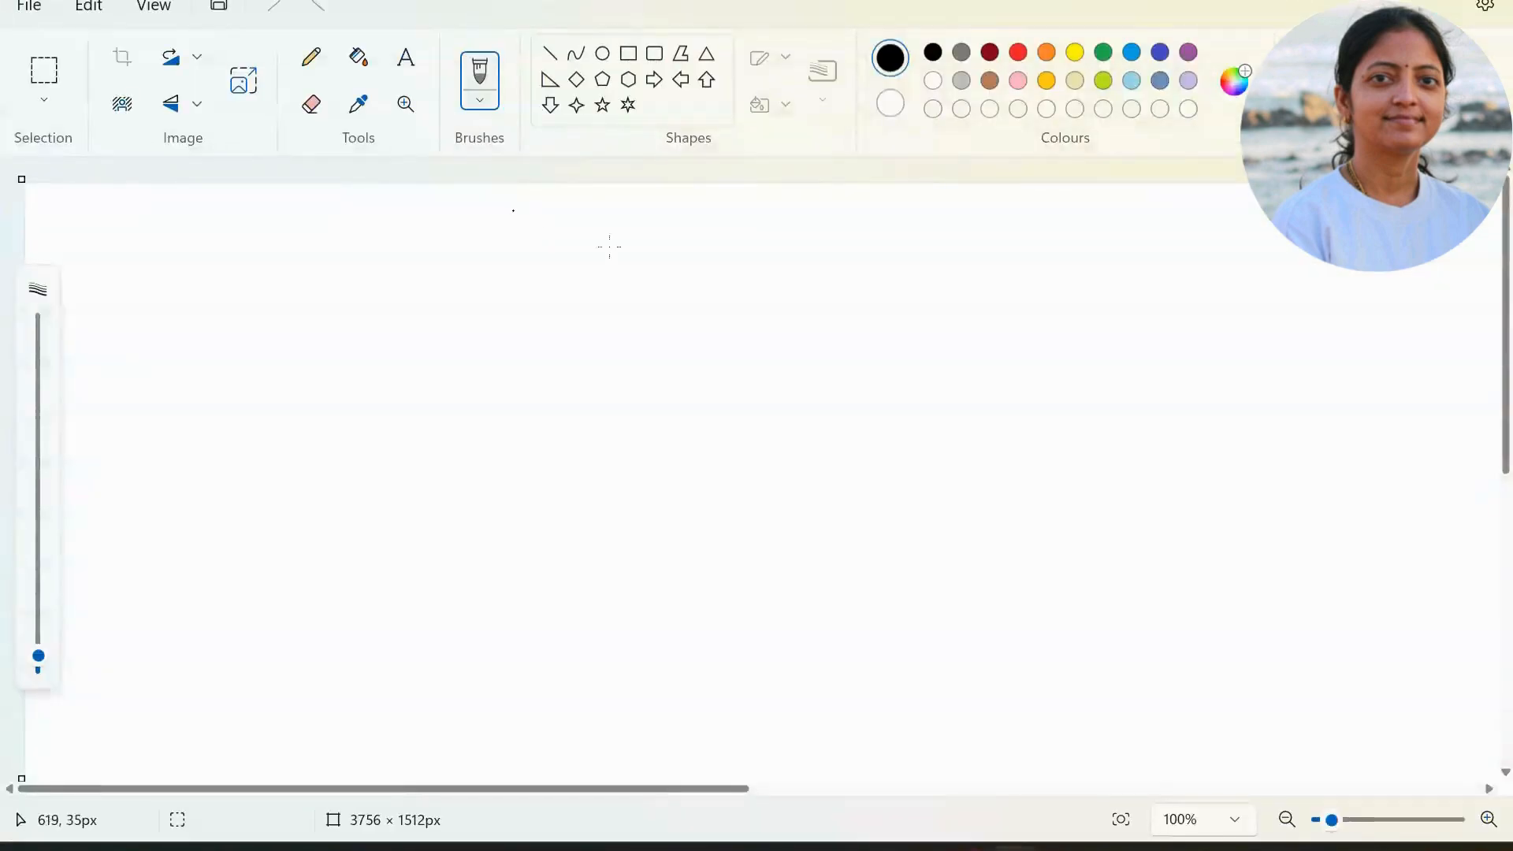
Add the bold heading "Healthcare system" near the canvas's upper-left corner in Calibri at size 20.
left_click(634, 61)
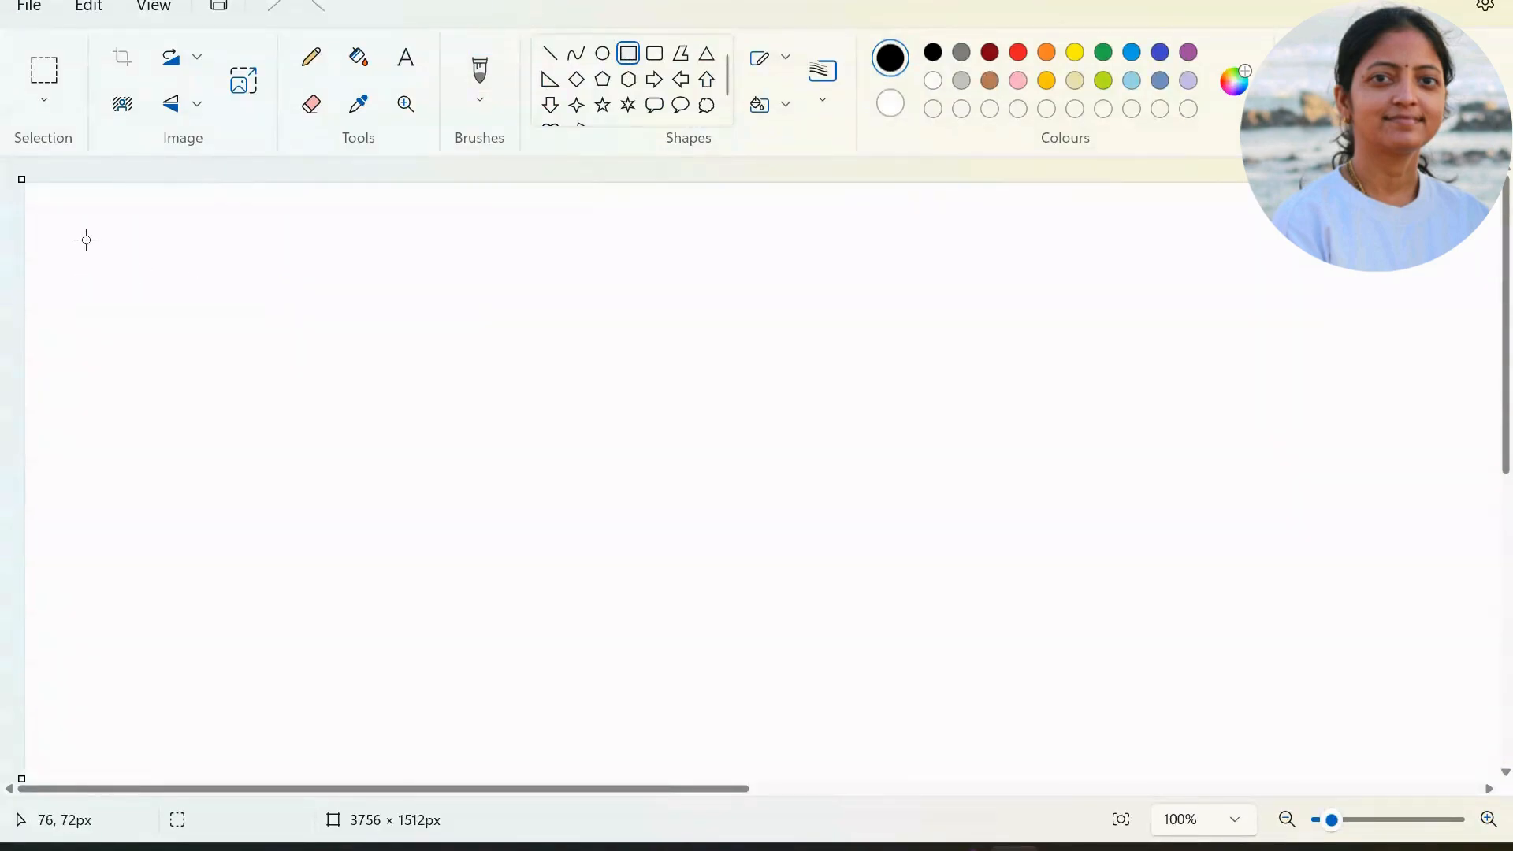
left_click(406, 58)
left_click_drag(66, 218, 251, 284)
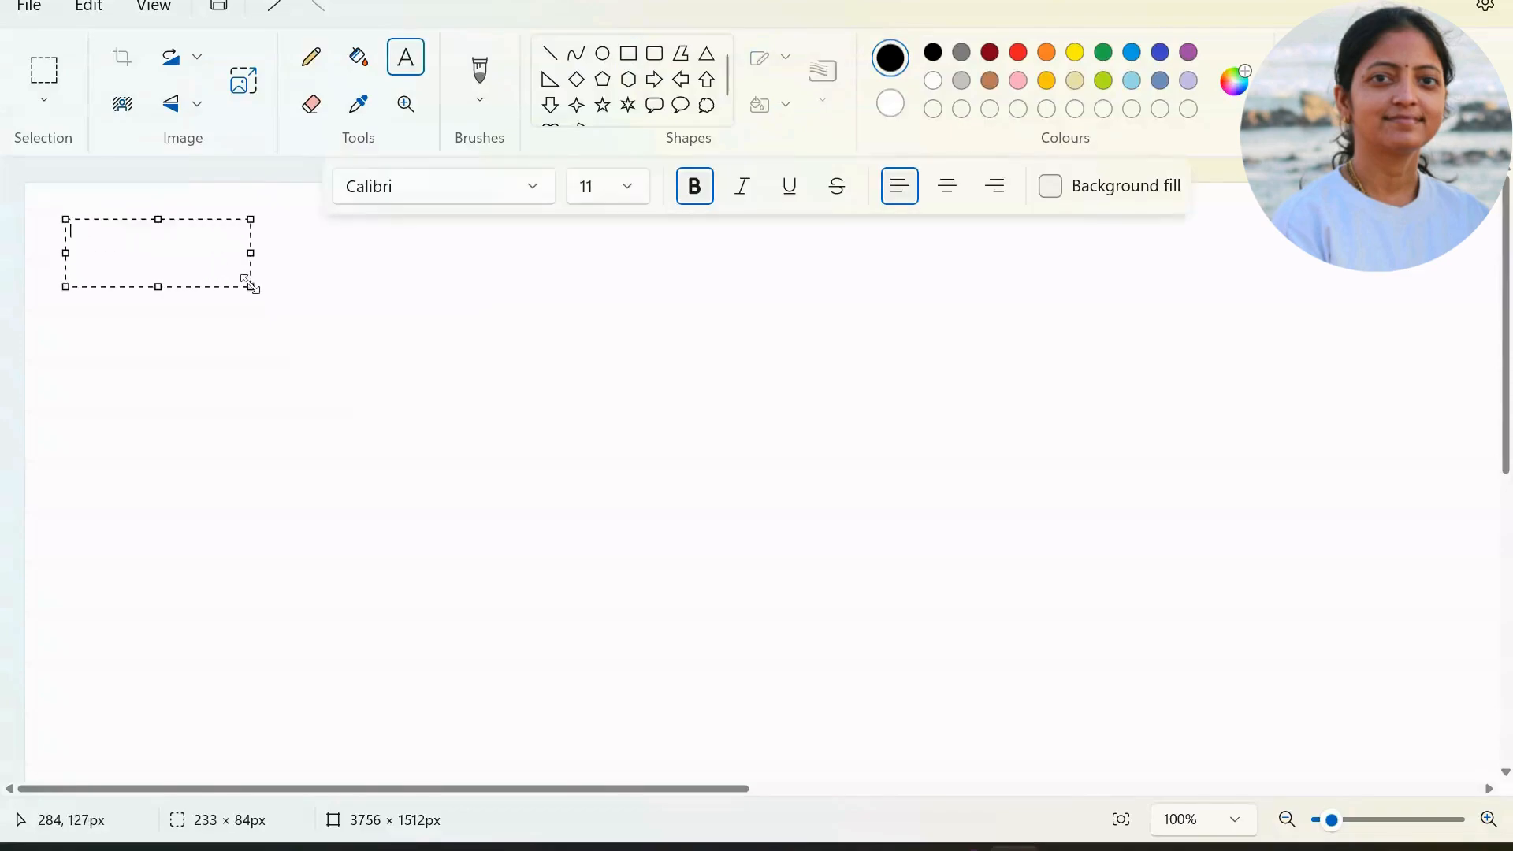
type("Healthcare system")
key("ctrl+a")
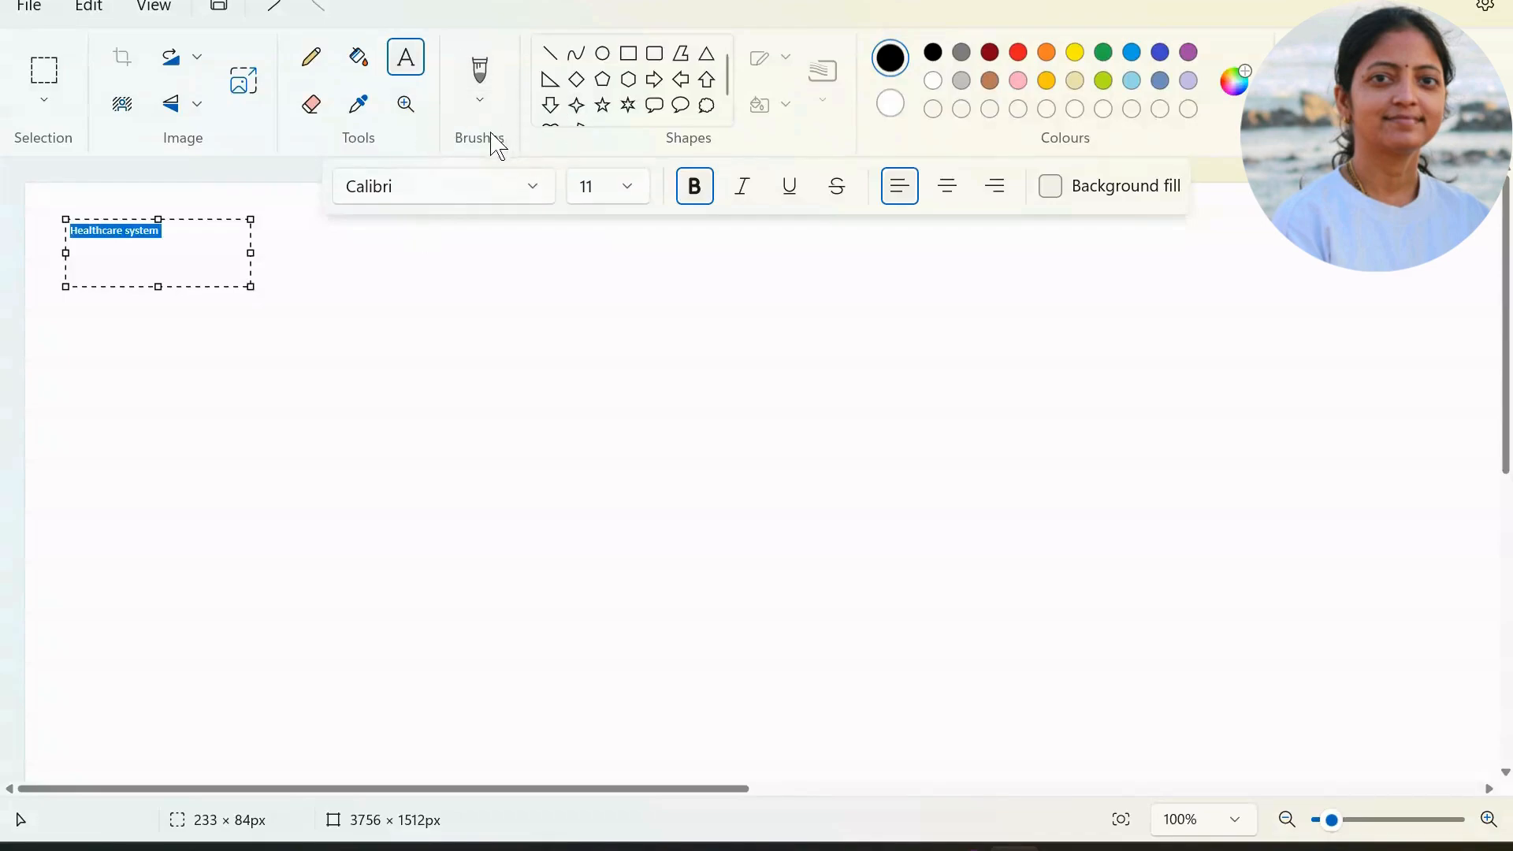
left_click(631, 191)
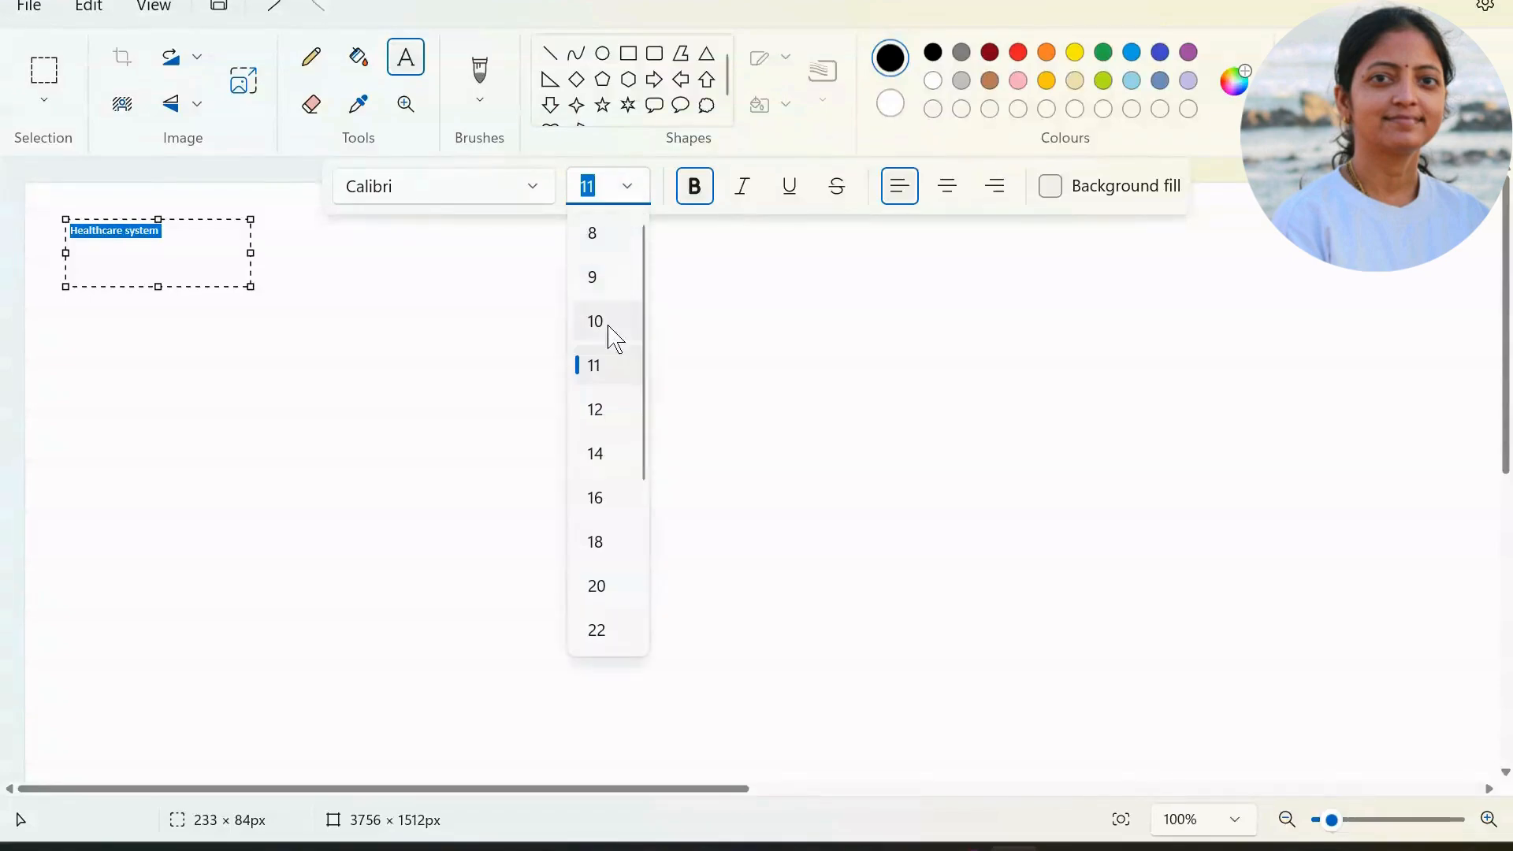
left_click(594, 504)
left_click(628, 188)
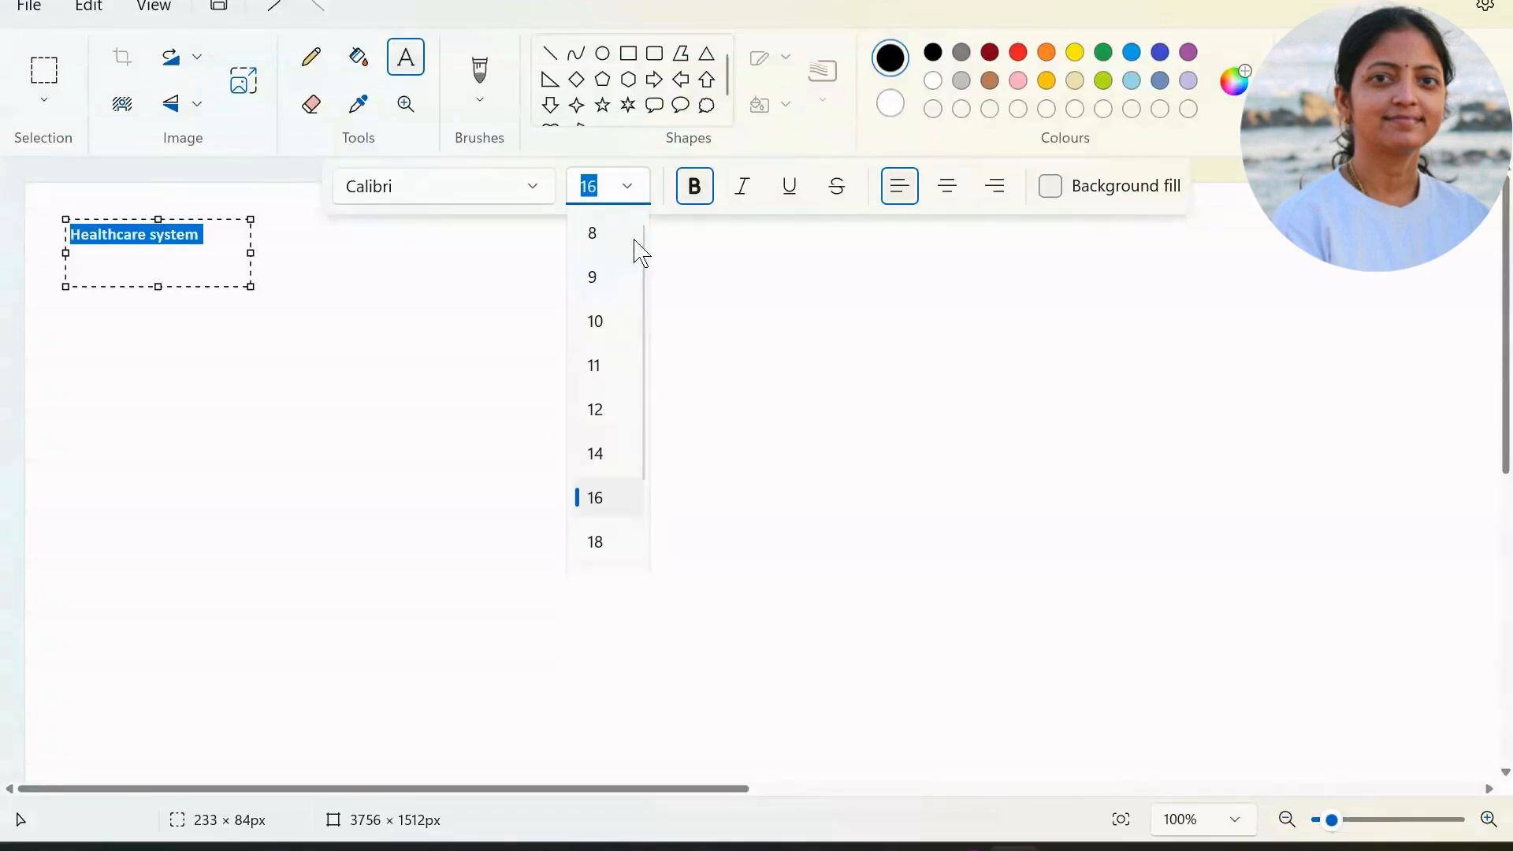
left_click(612, 597)
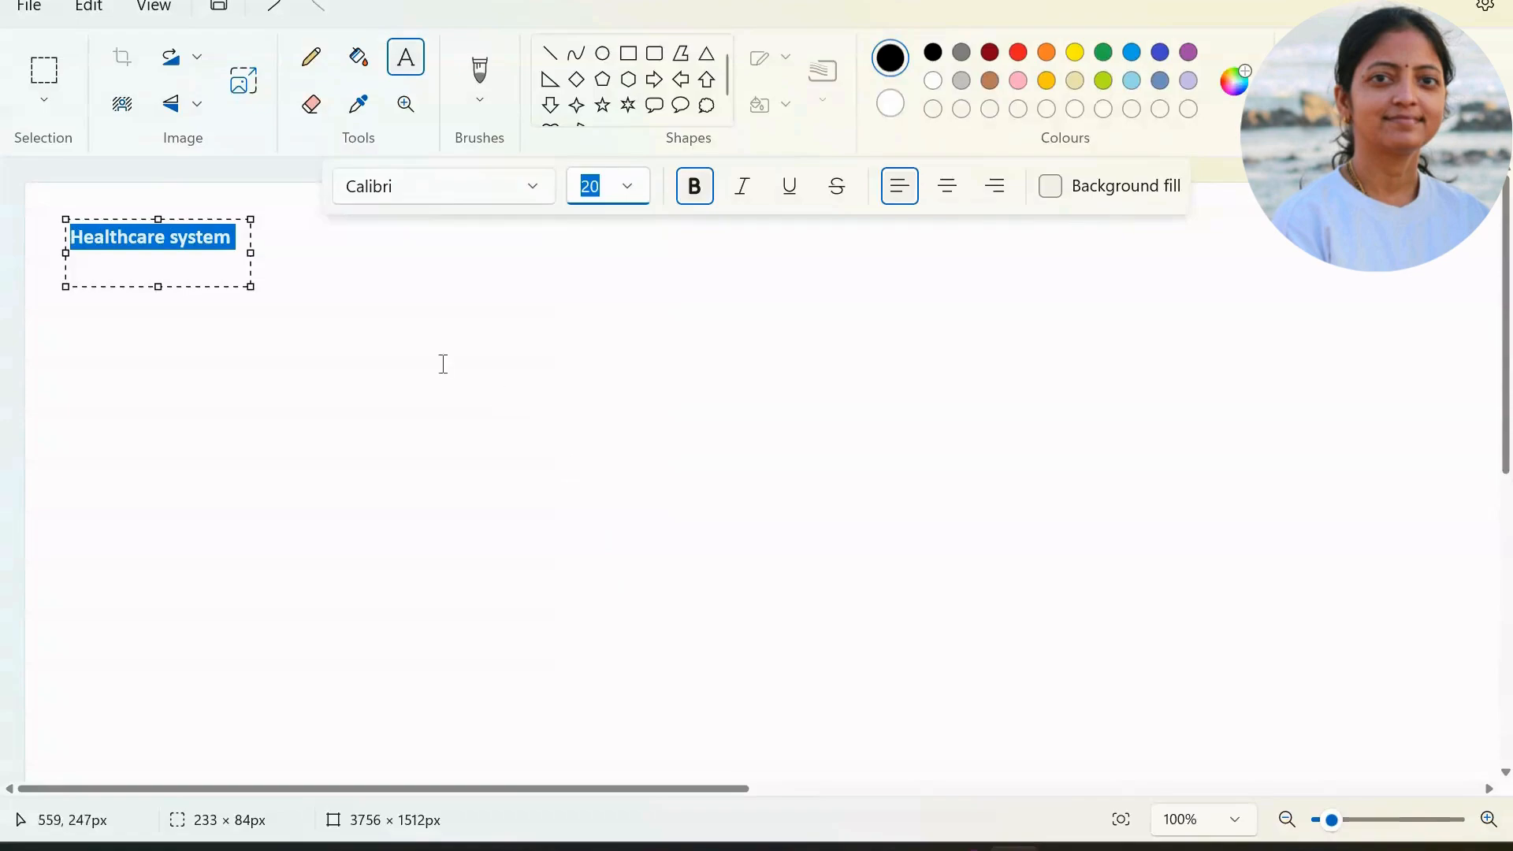
left_click(344, 337)
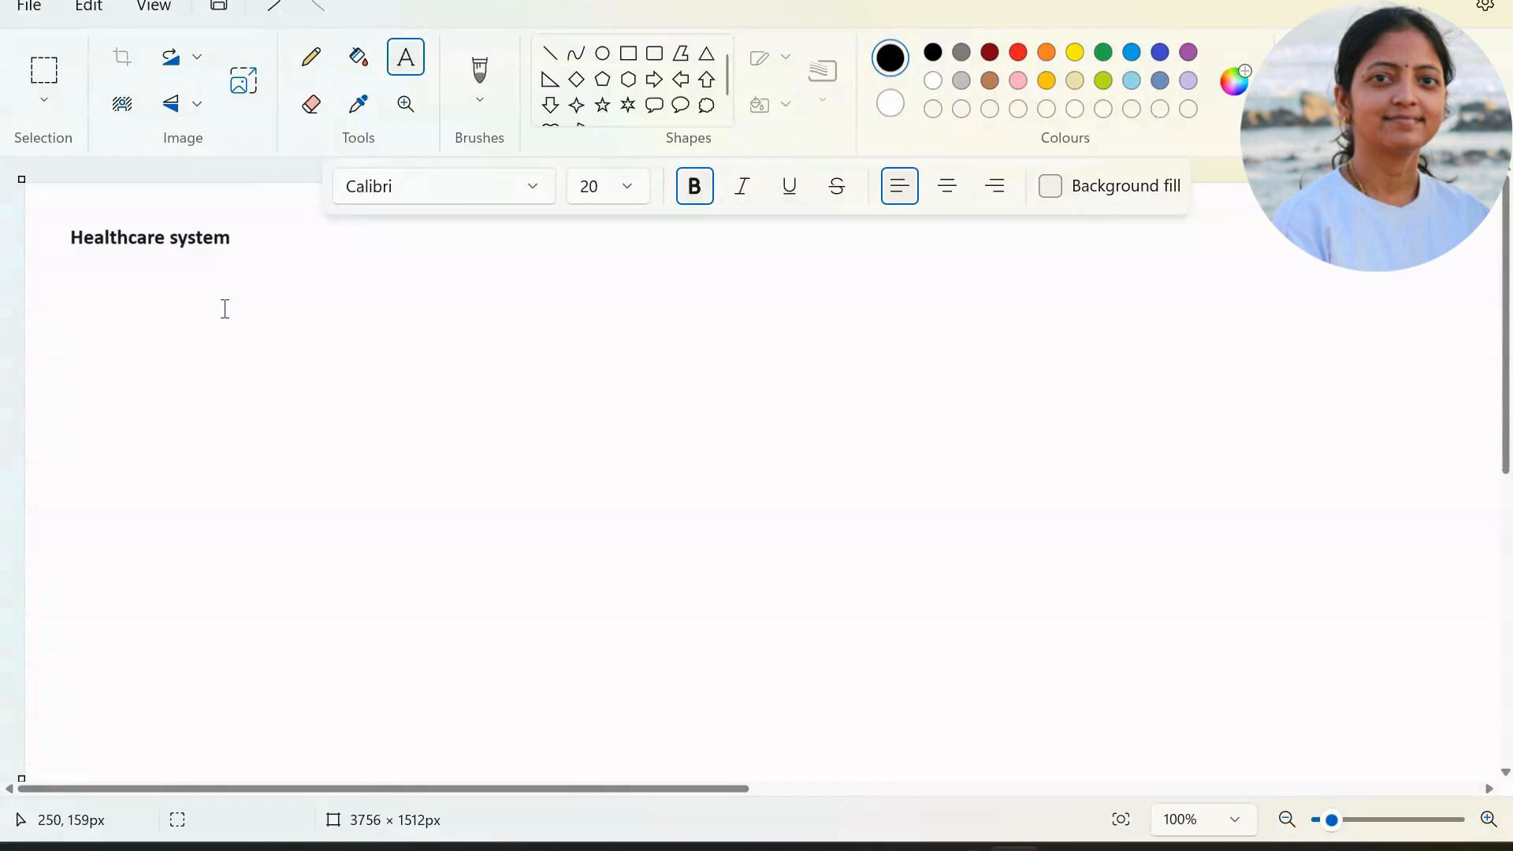
Draw a rectangle about 158 × 76 px below the heading and label it "Doctors" in bold Calibri at size 18.
left_click(628, 73)
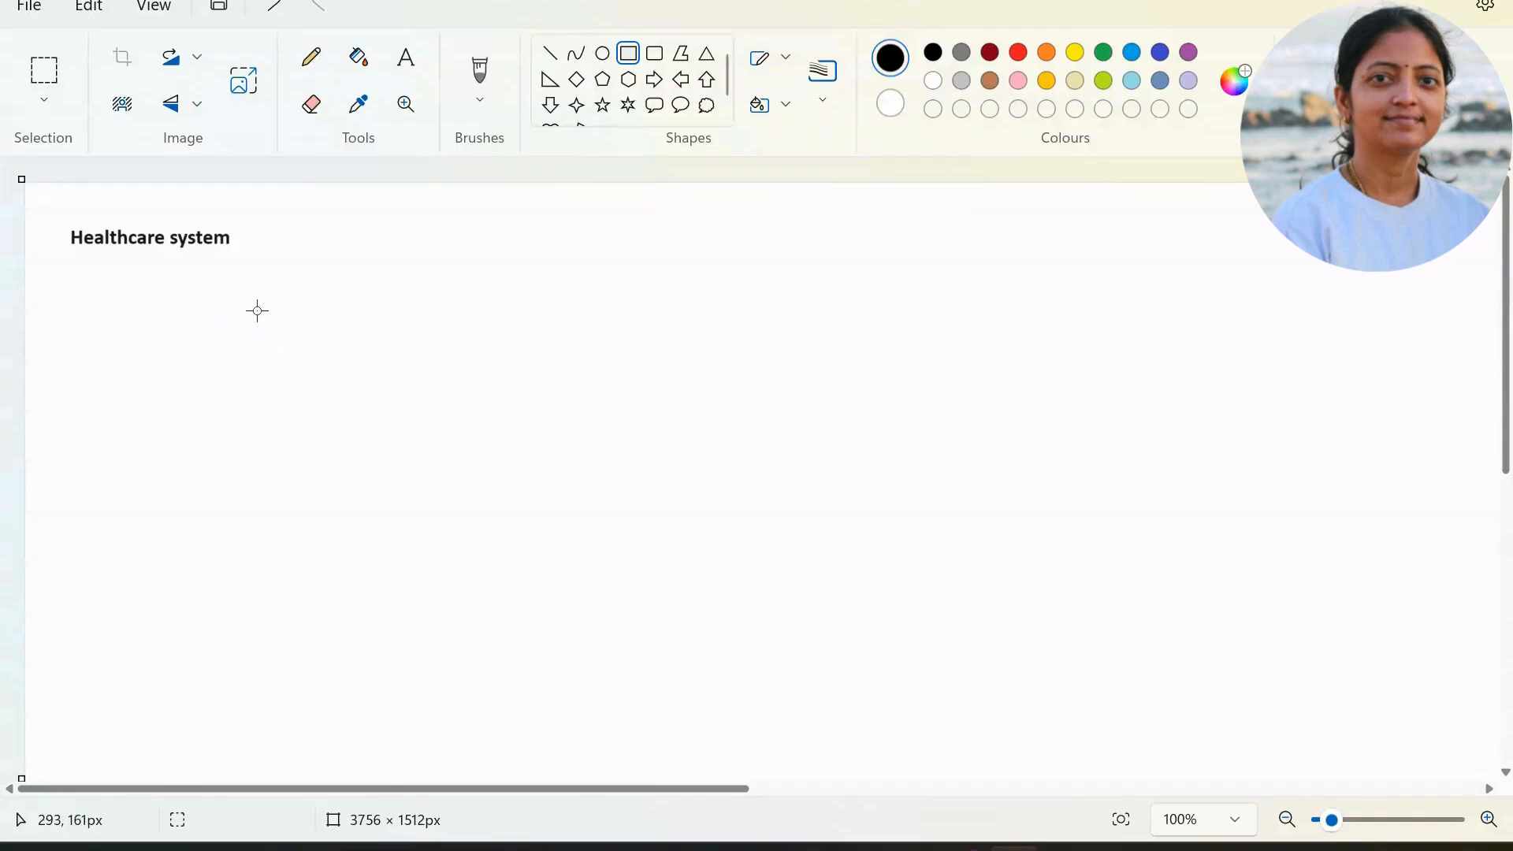
left_click_drag(255, 309, 383, 371)
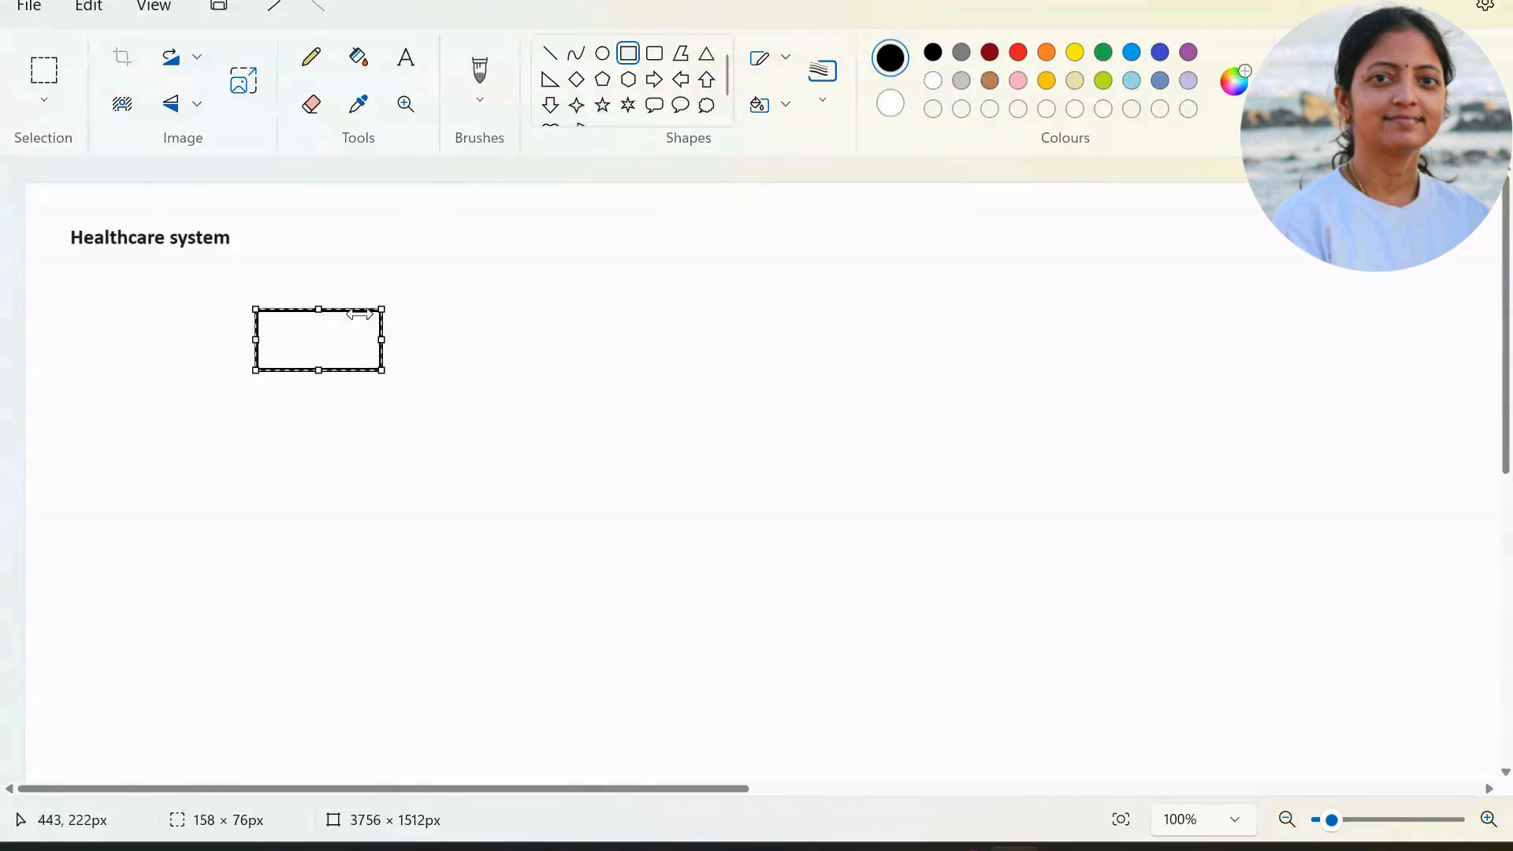
left_click(407, 57)
left_click(270, 339)
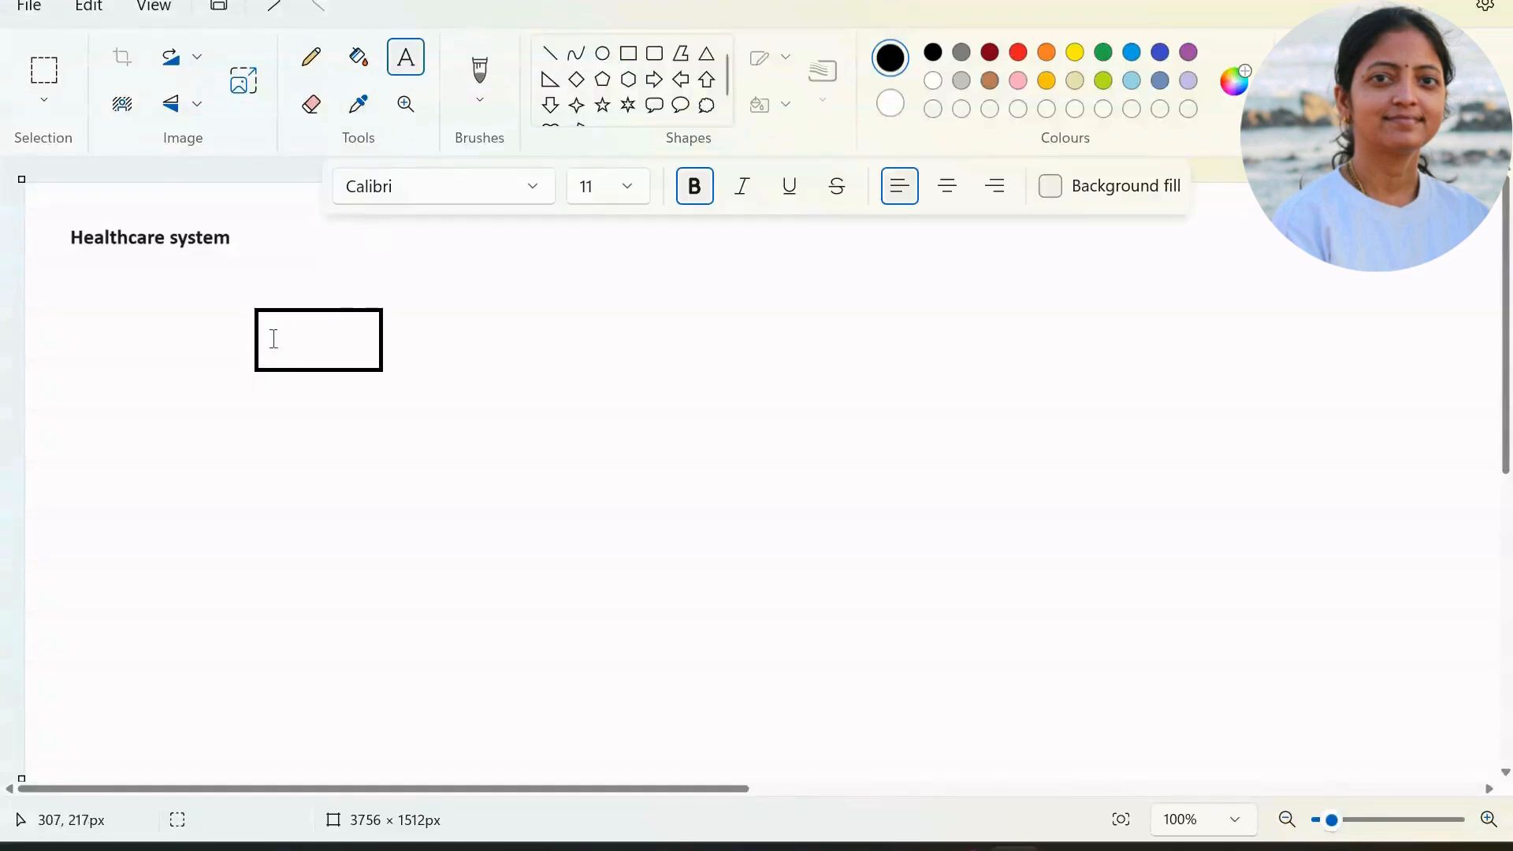
left_click_drag(268, 320, 366, 362)
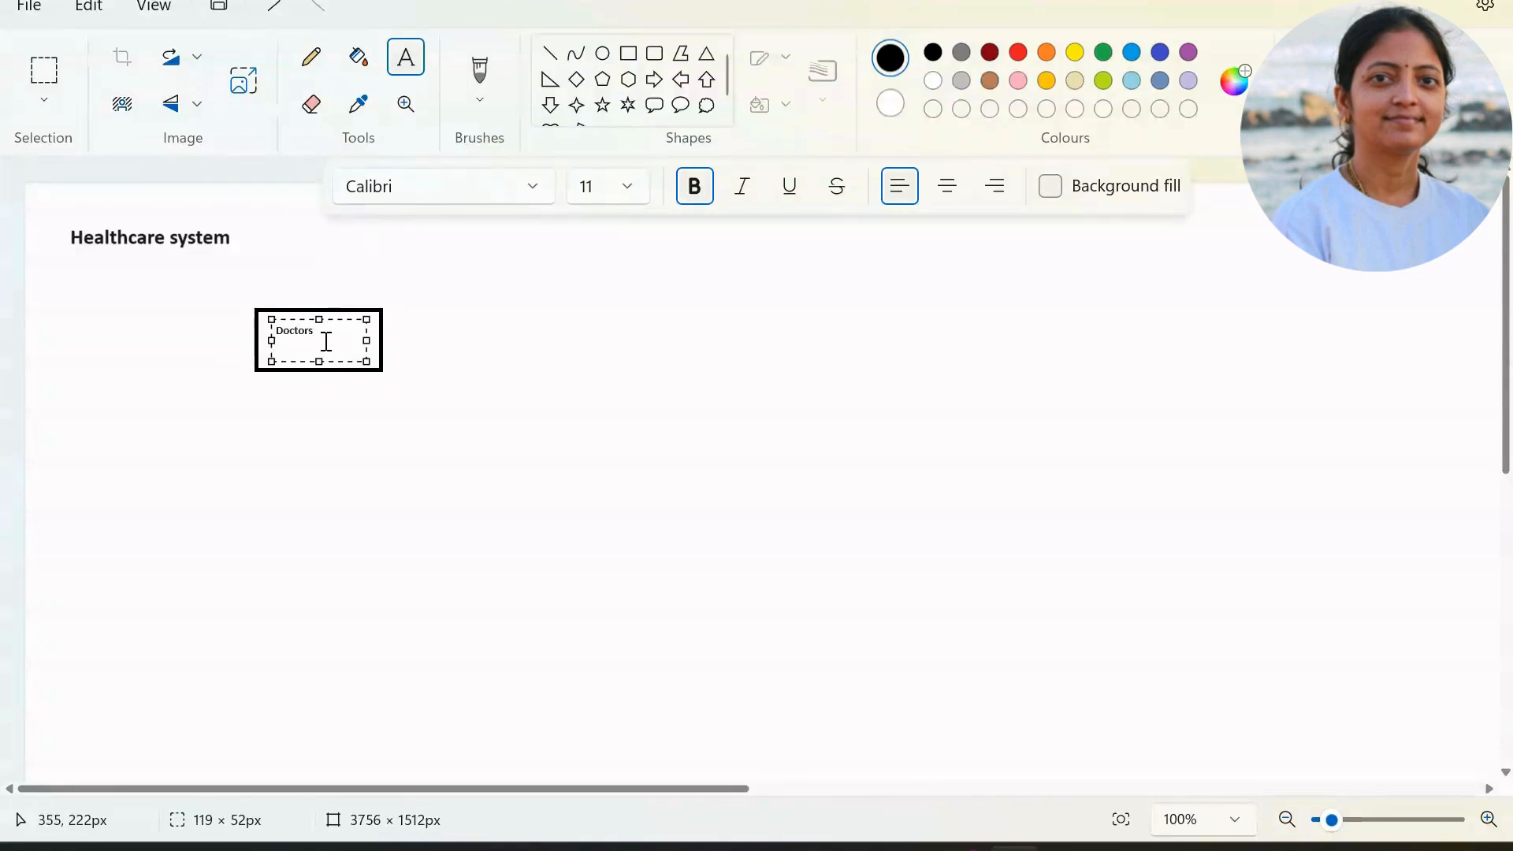
left_click_drag(317, 332, 274, 334)
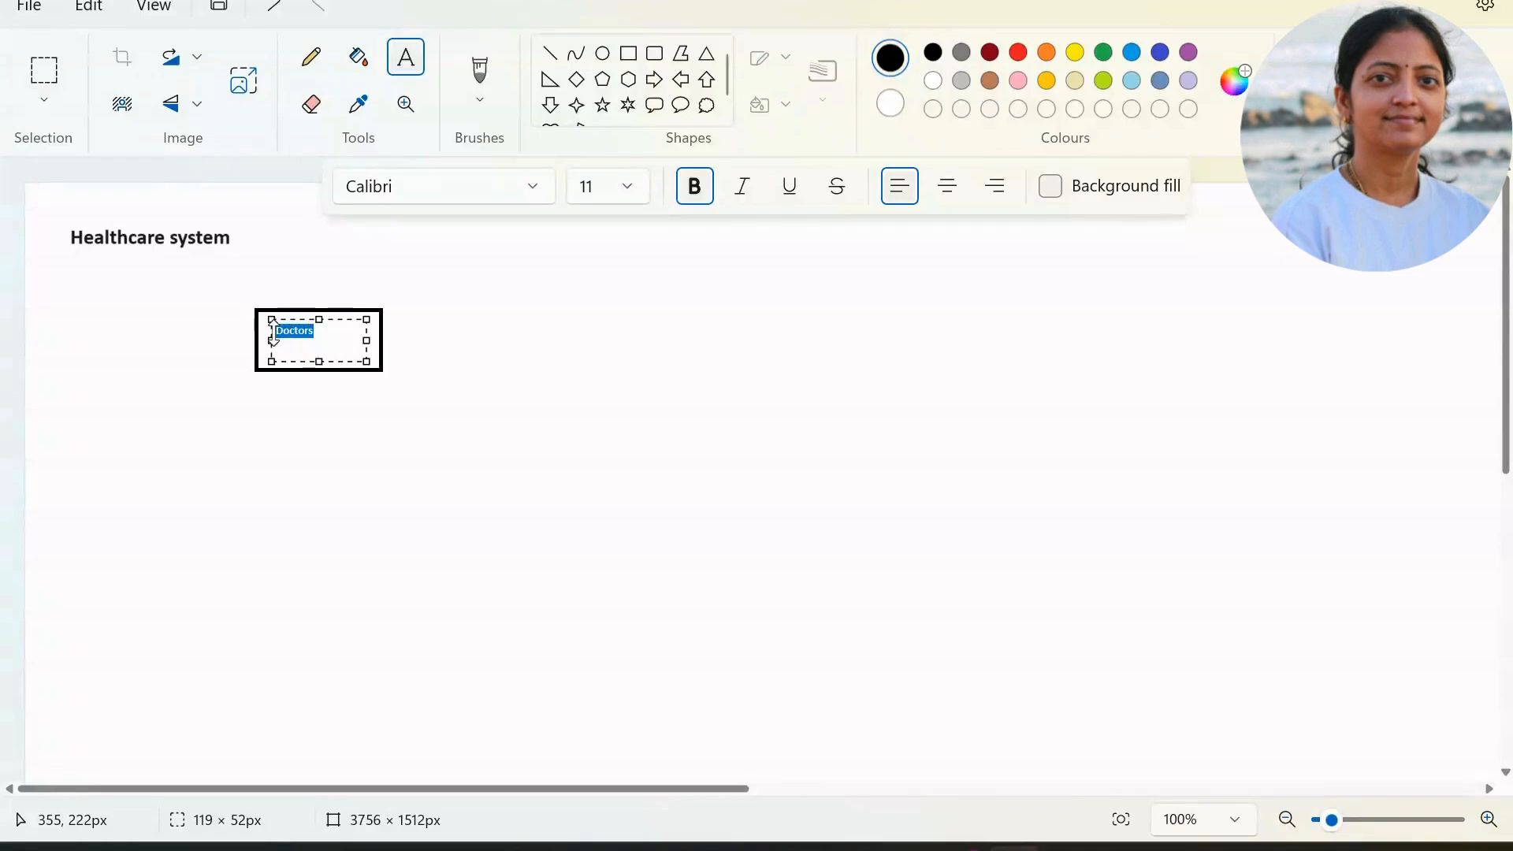
left_click(614, 195)
left_click(602, 548)
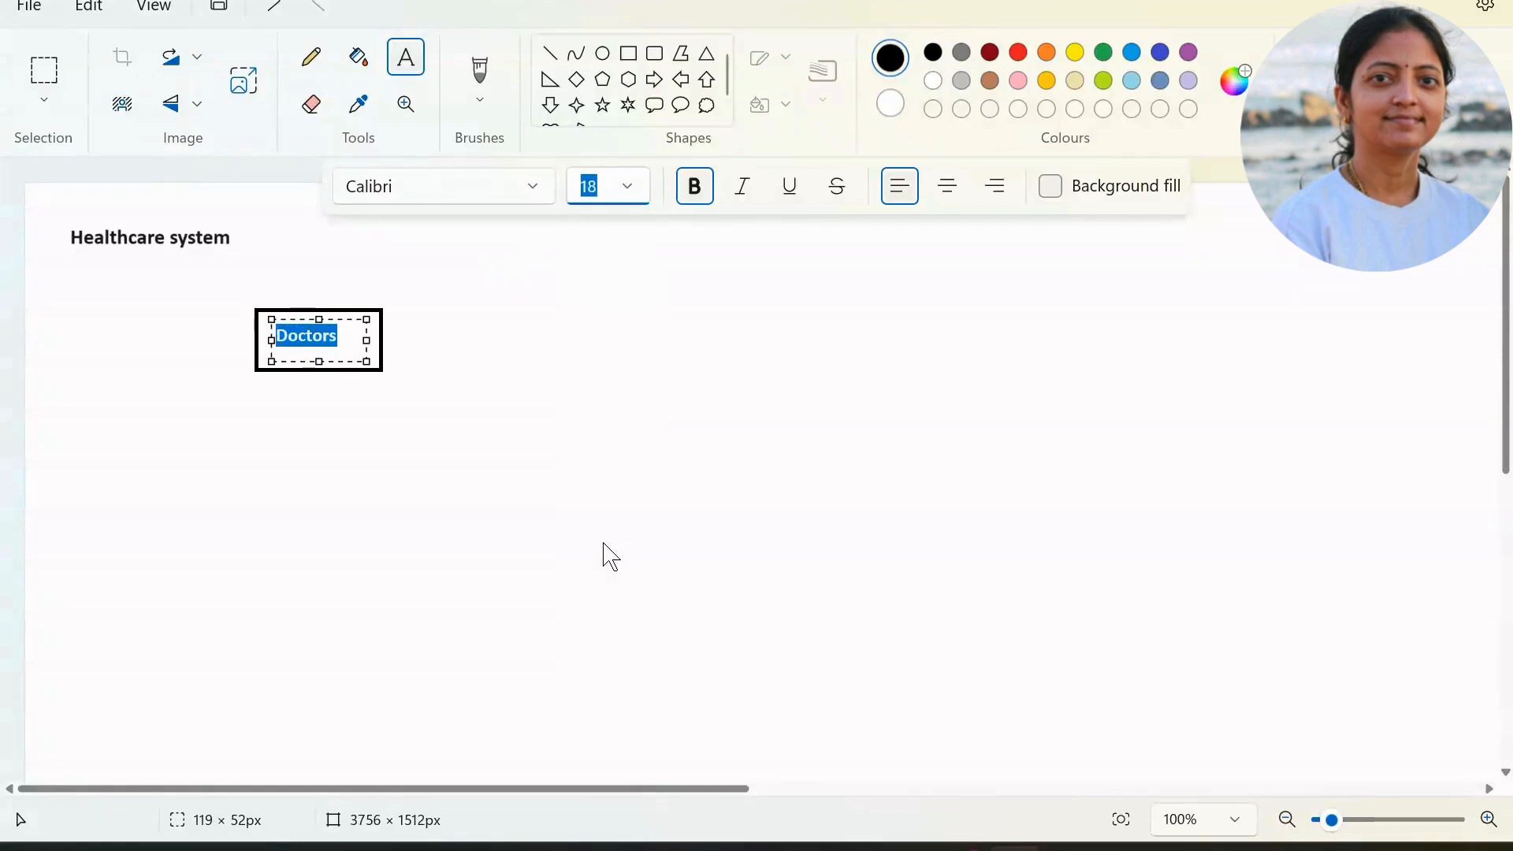
left_click(355, 449)
Draw two more rectangles, about 164 × 76 px to the right of Doctors and about 165 × 74 px below Doctors.
left_click(628, 52)
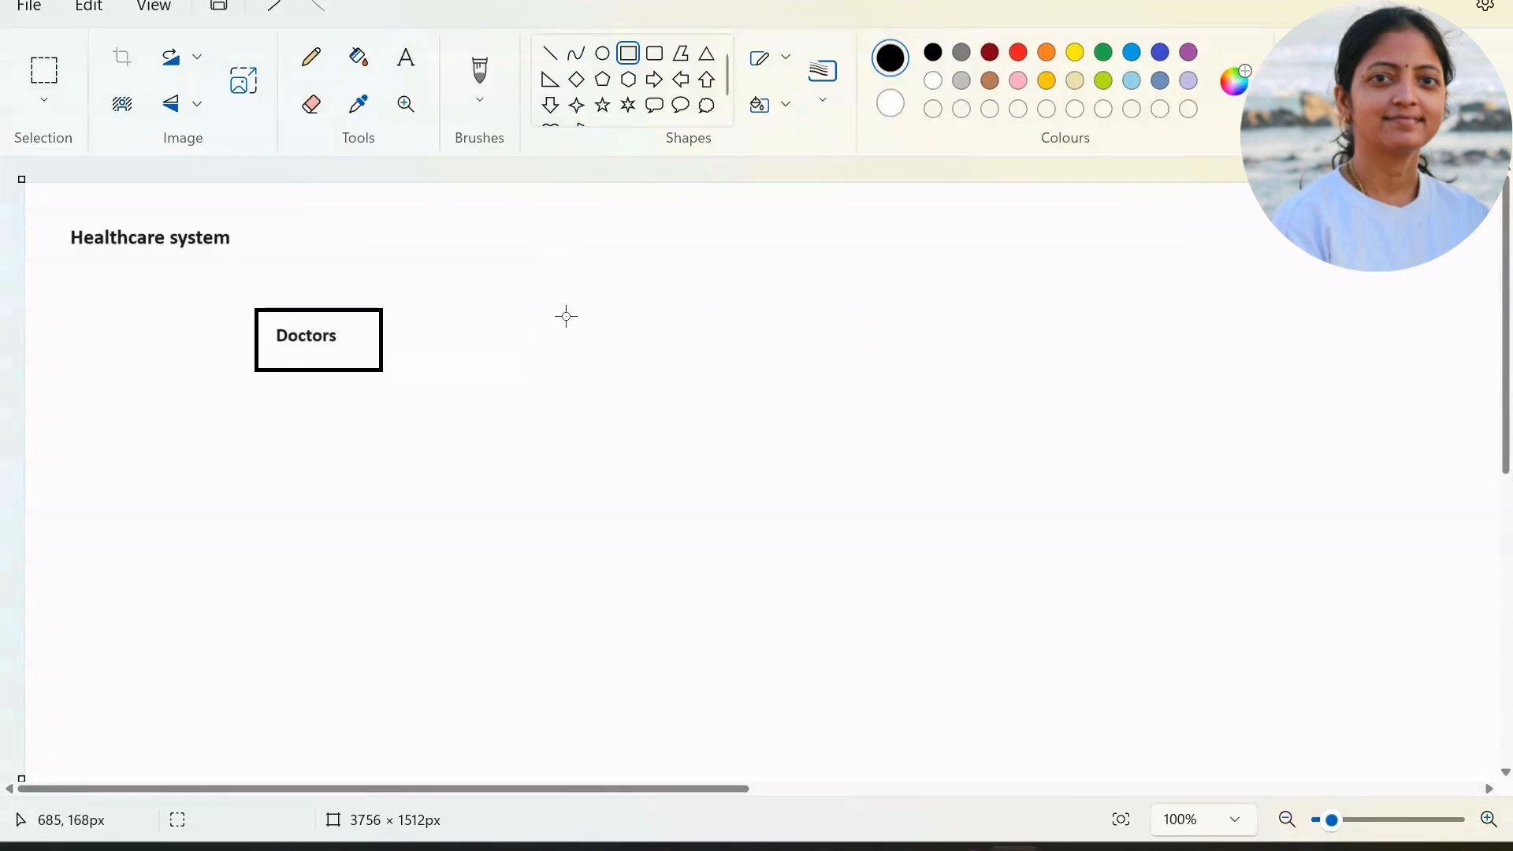
left_click_drag(592, 311, 724, 373)
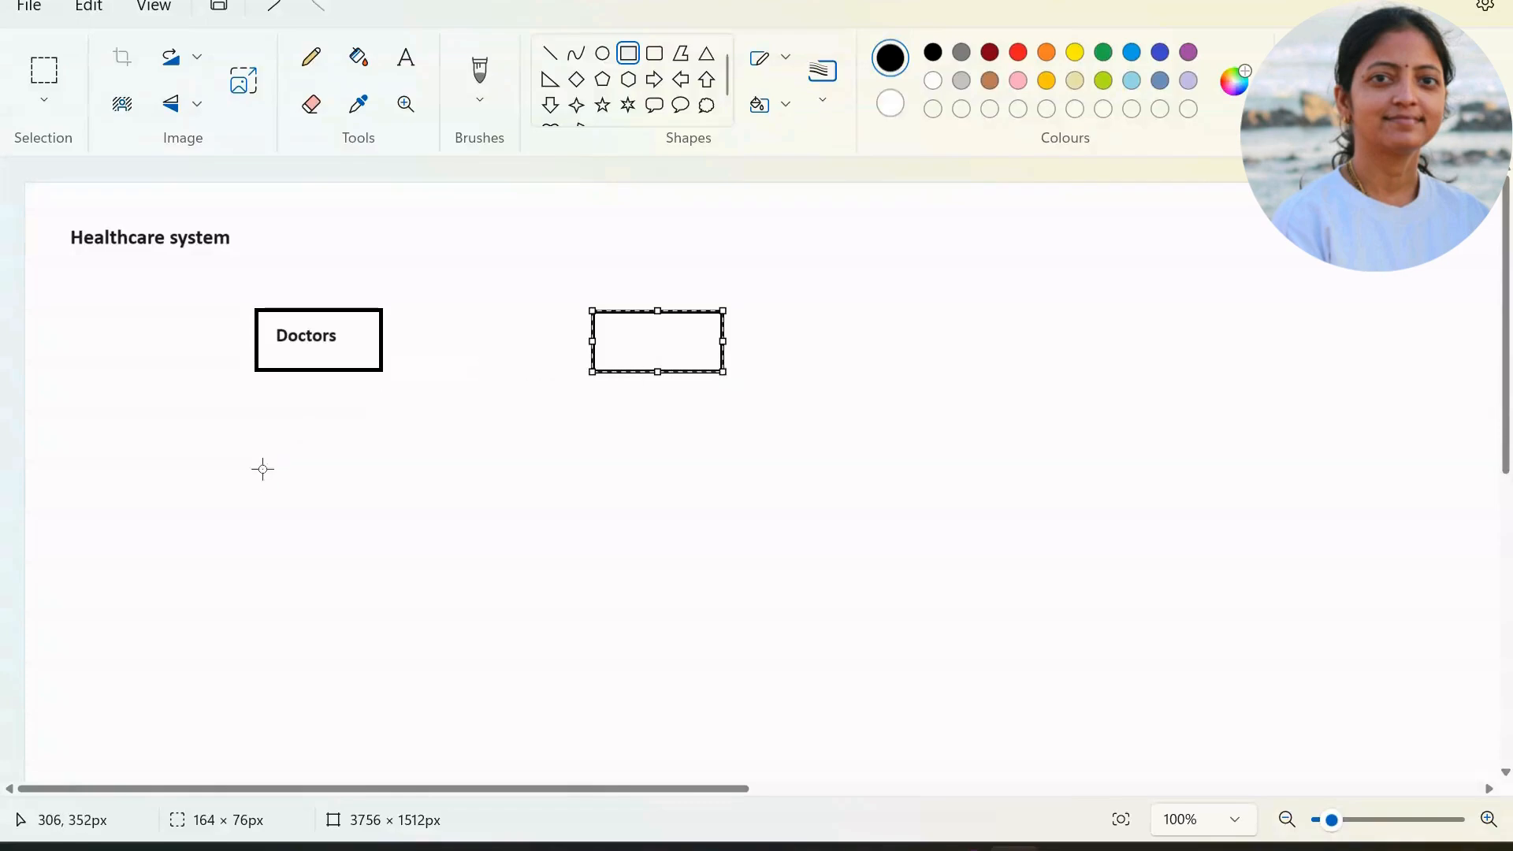
left_click_drag(257, 486, 390, 545)
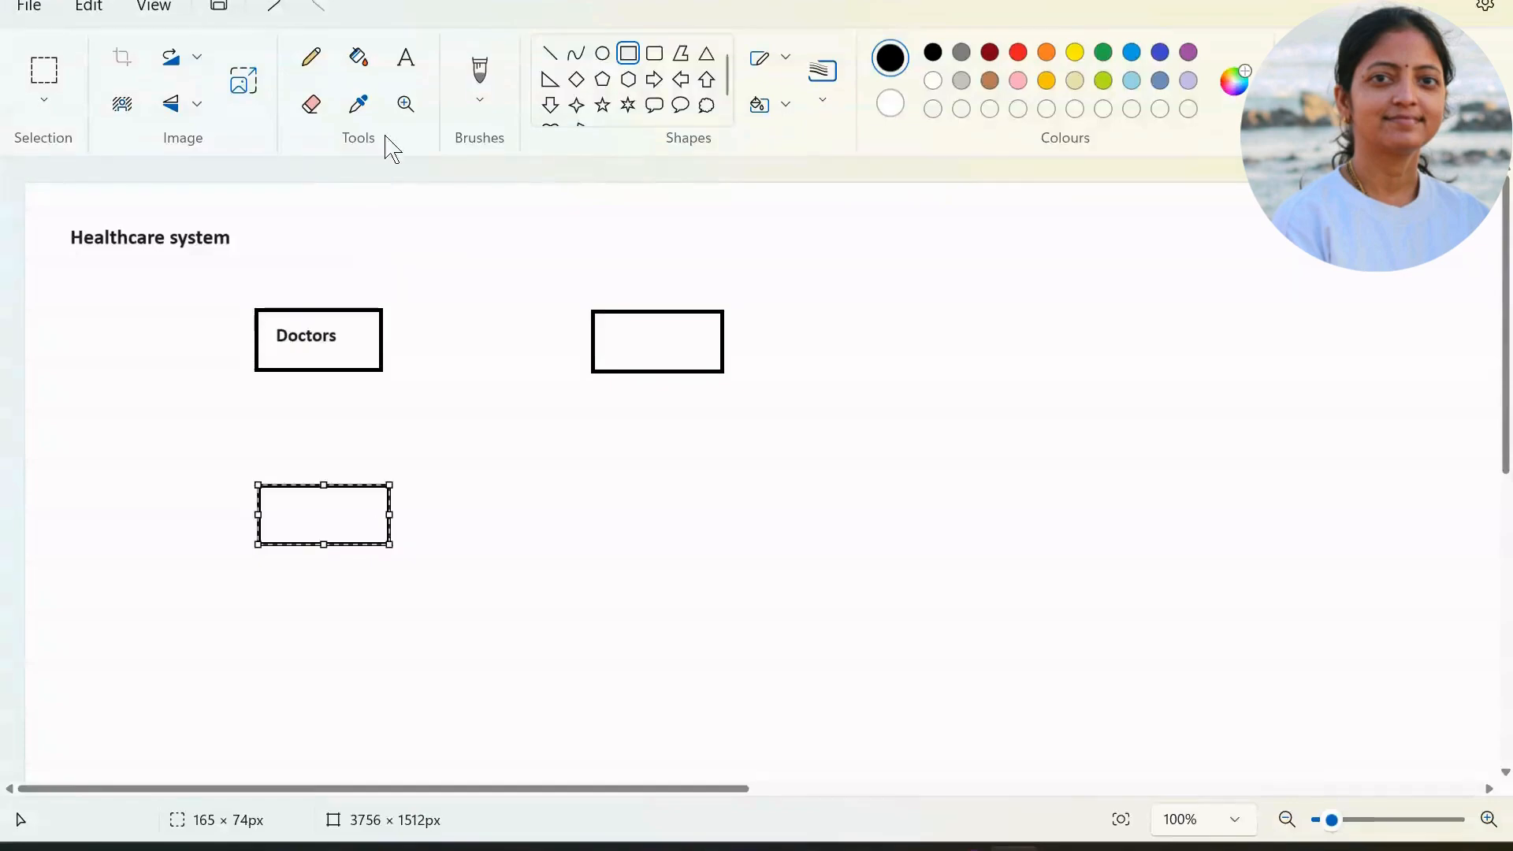
Label the rectangle below Doctors "Patients" in bold Calibri at size 18.
left_click(408, 75)
left_click_drag(264, 494, 356, 526)
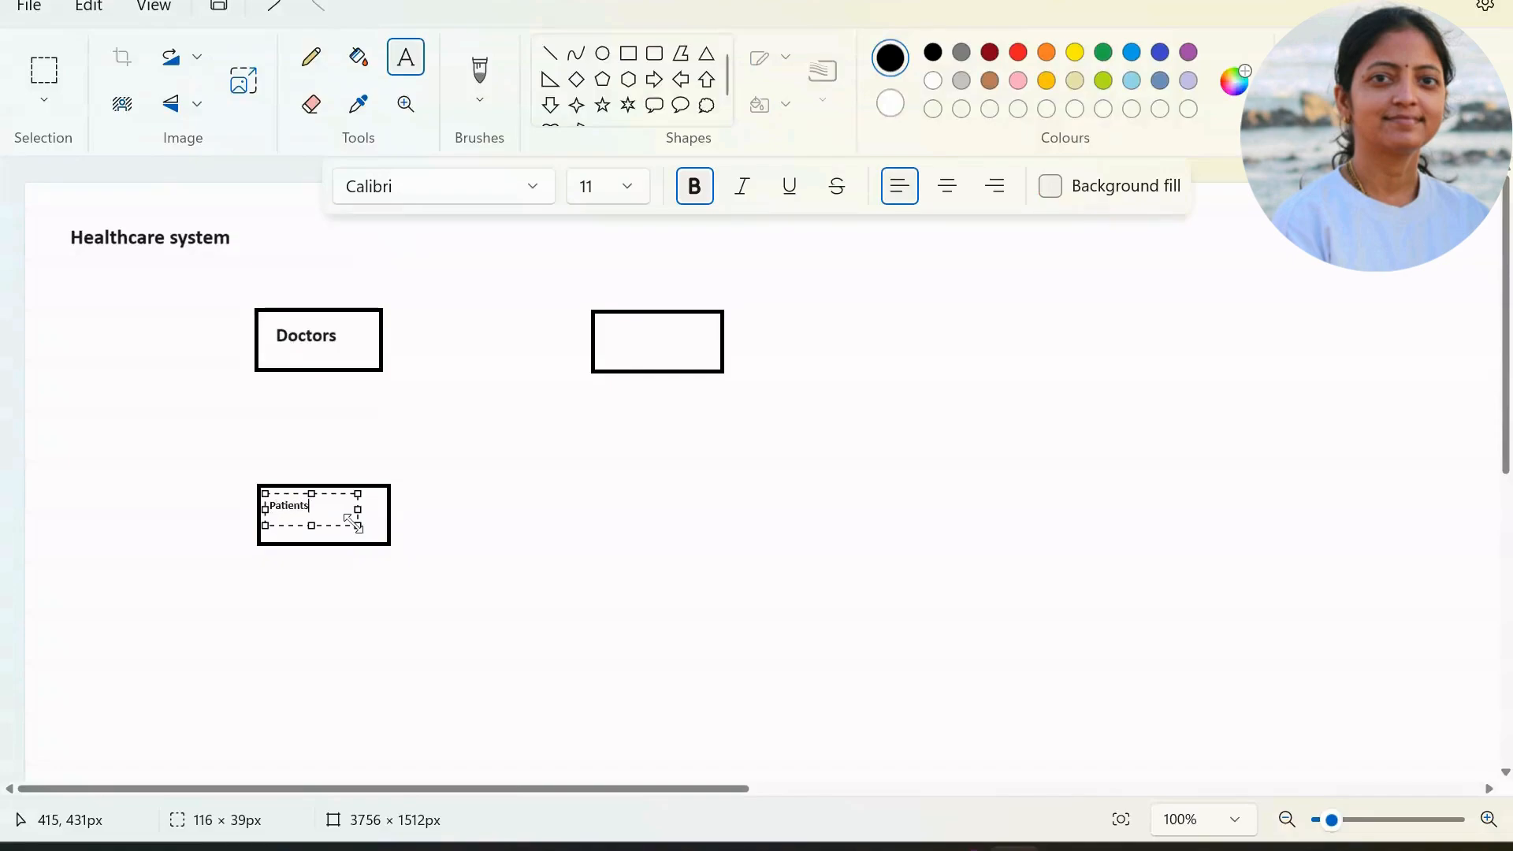
key("ctrl+a")
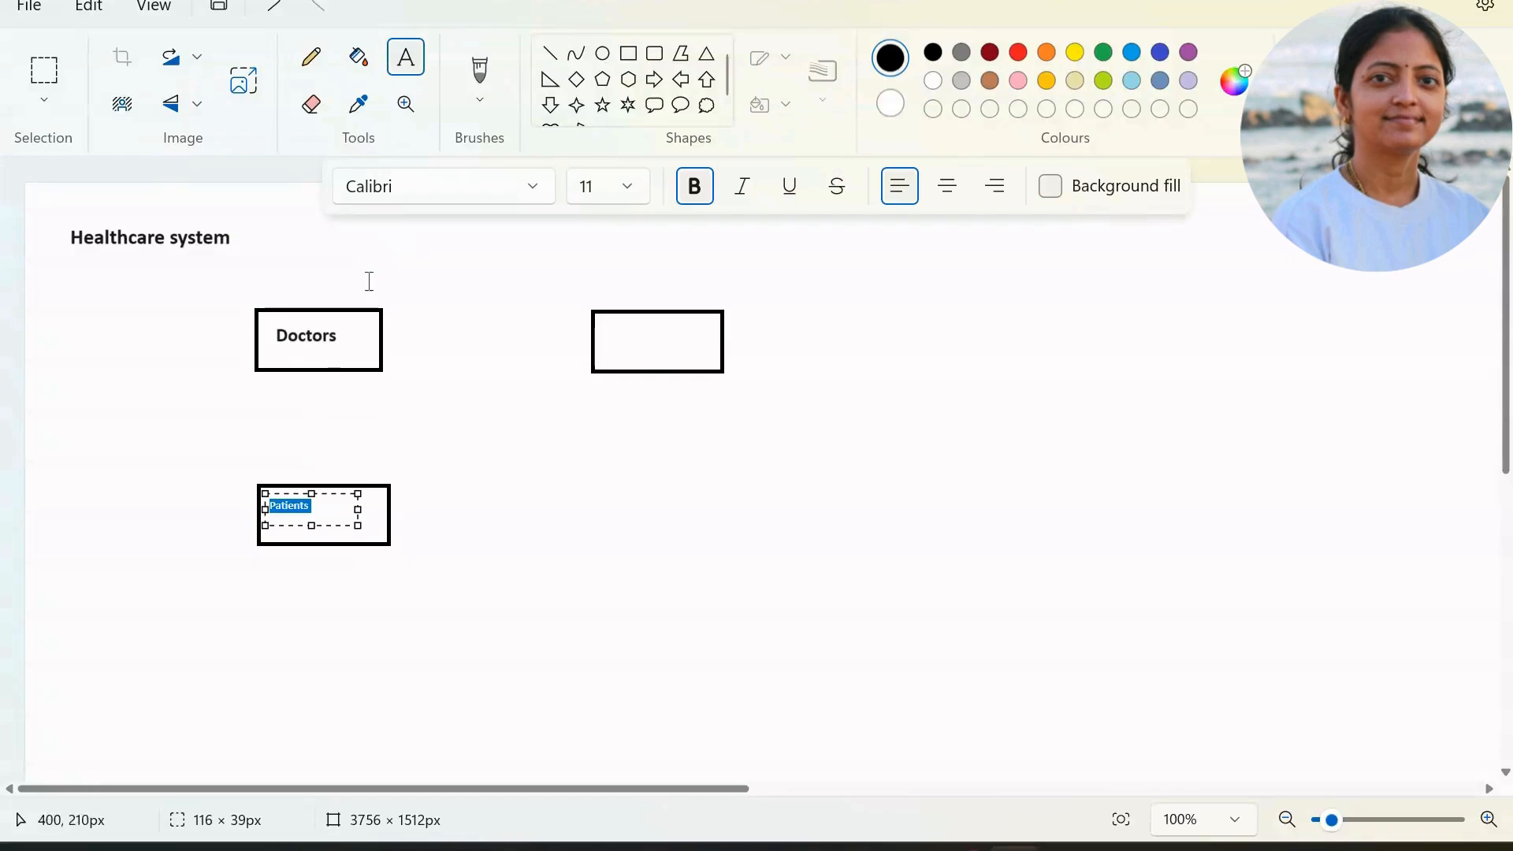
left_click(631, 189)
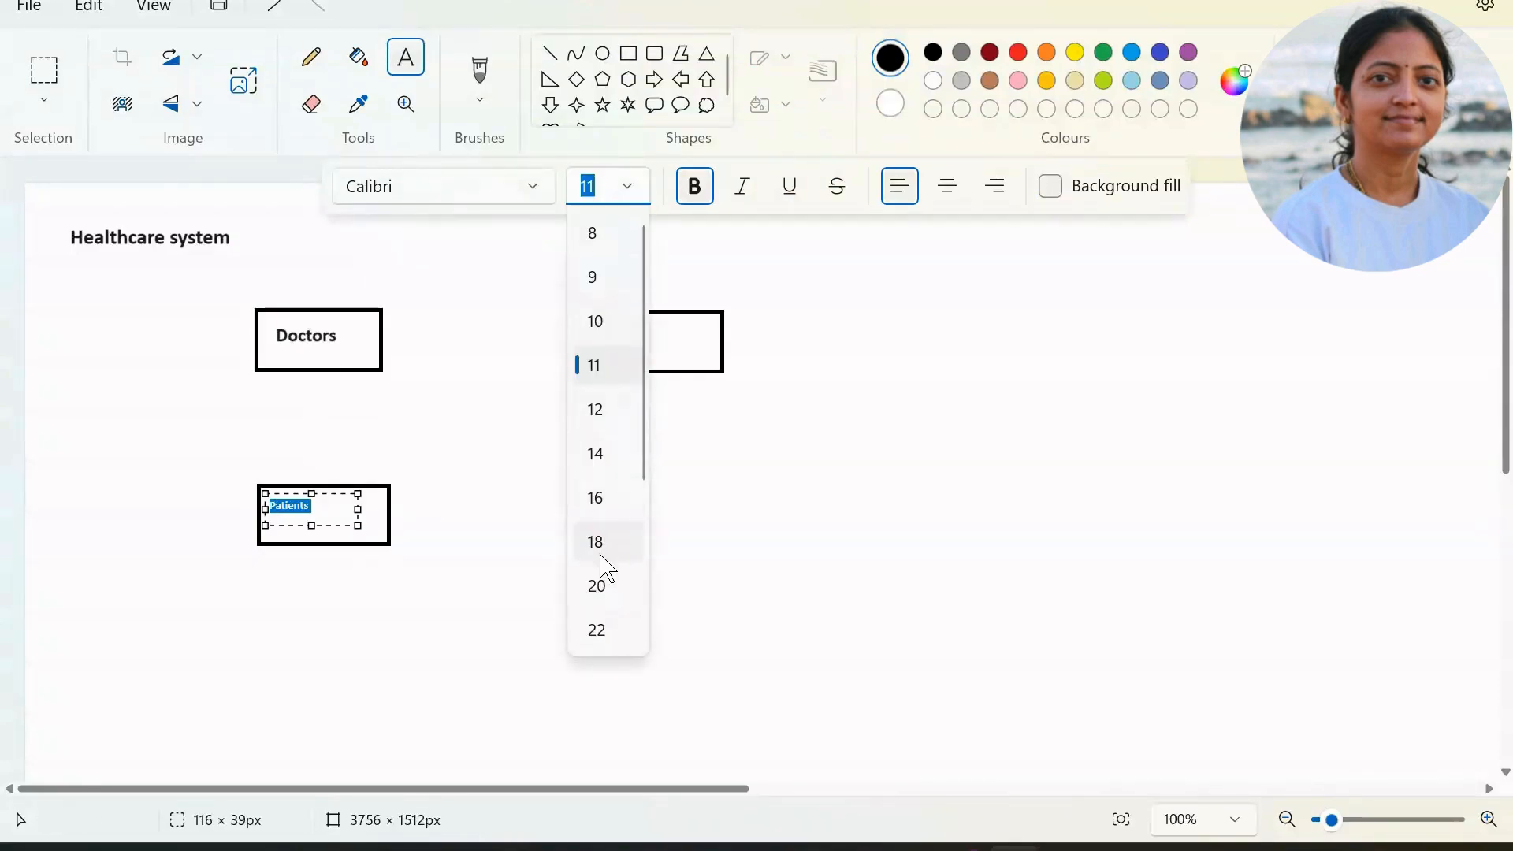
left_click(607, 548)
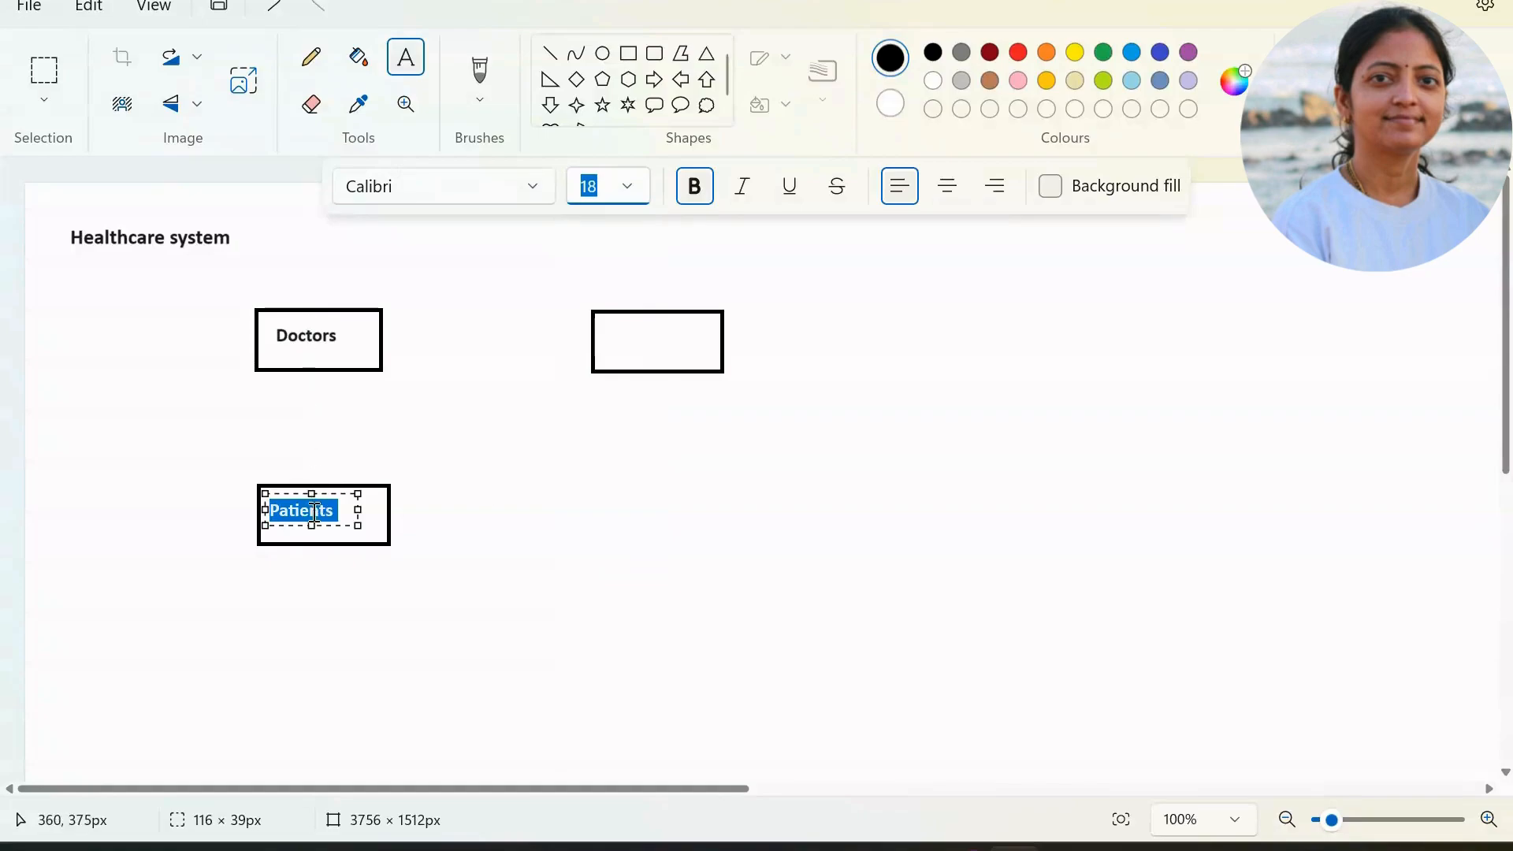
left_click(717, 526)
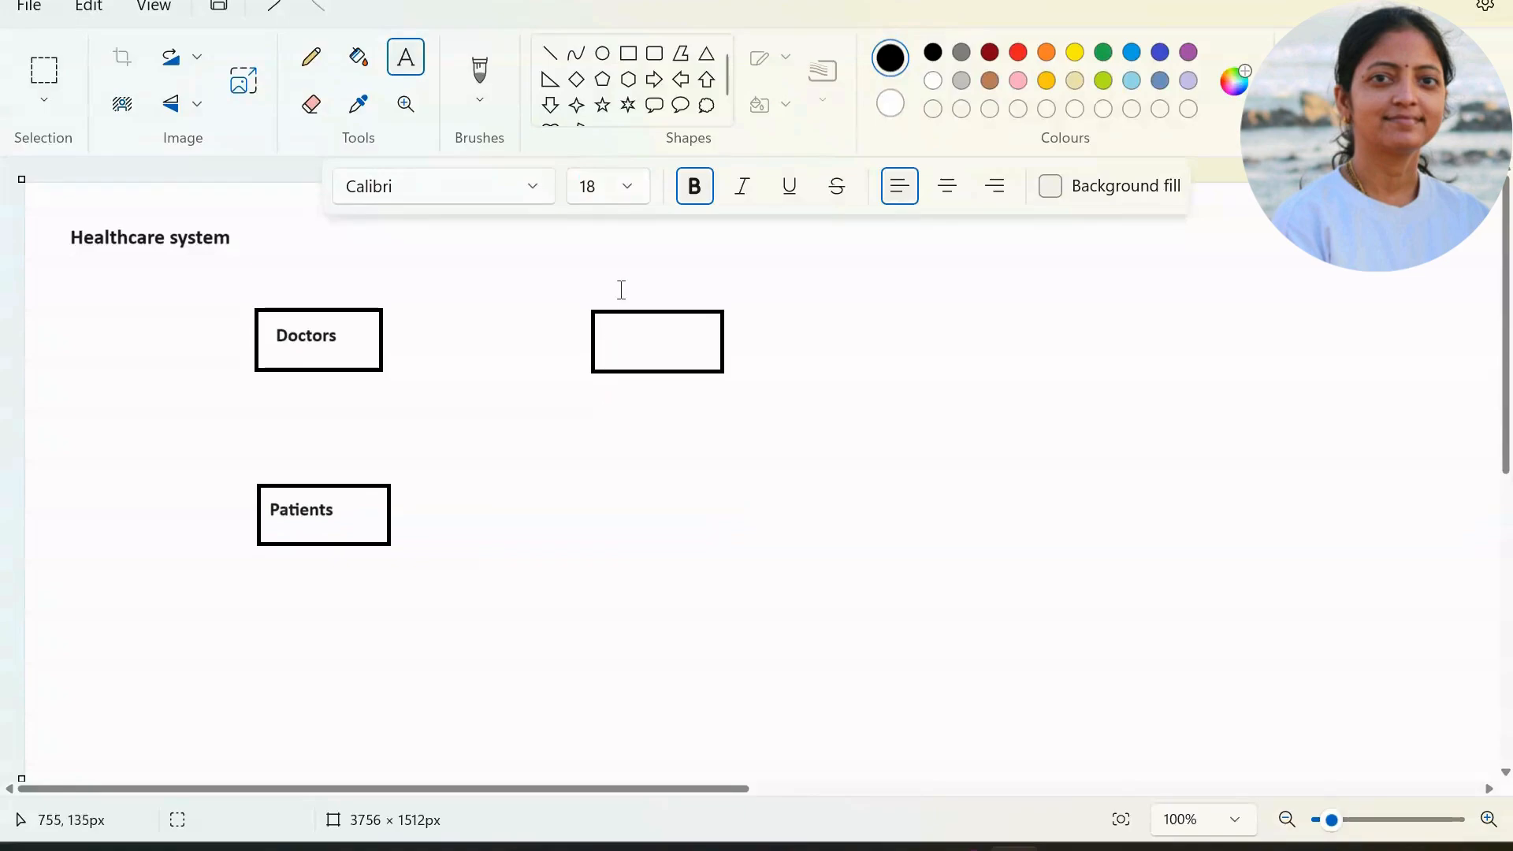
Label the rectangle to the right of Doctors "Locations" in bold Calibri at size 18.
left_click_drag(611, 329, 755, 357)
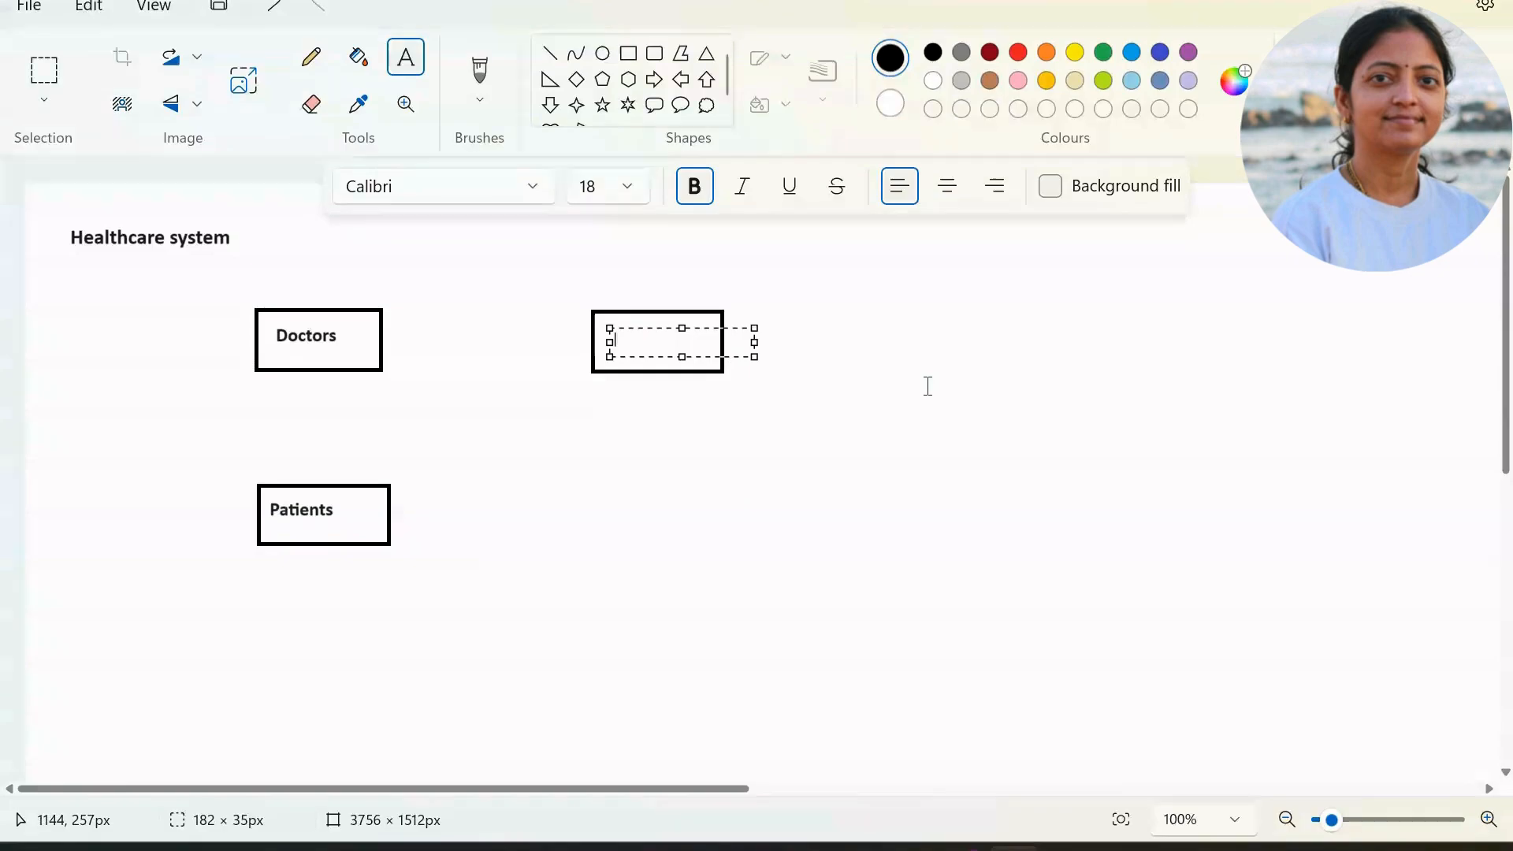
type("Locations")
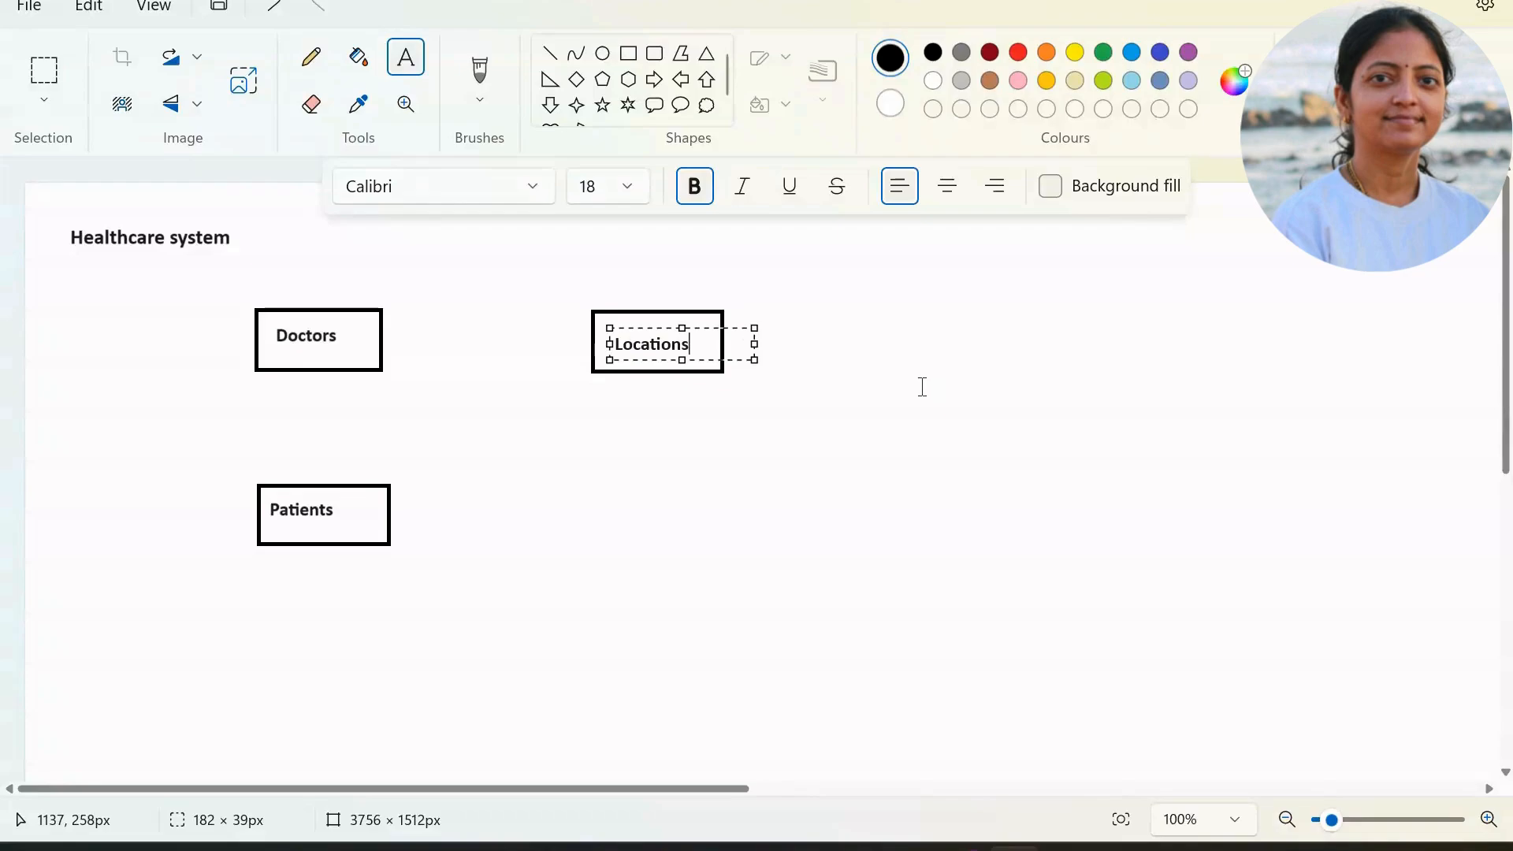
left_click(741, 498)
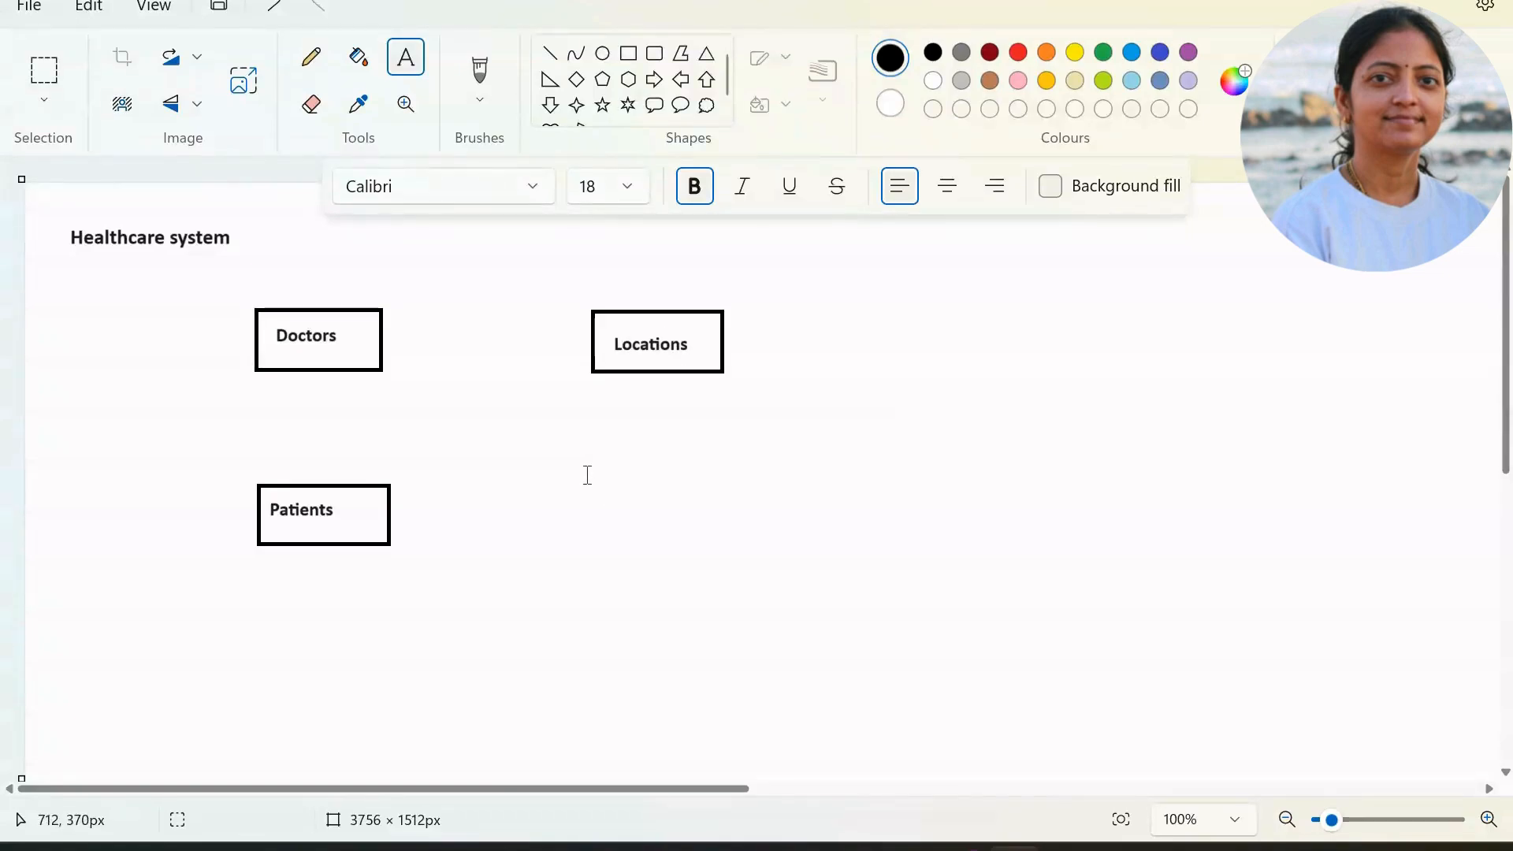
Draw a rectangle about 180 × 88 px below Locations and label it "Date" in bold Calibri at size 18.
left_click_drag(587, 475, 731, 545)
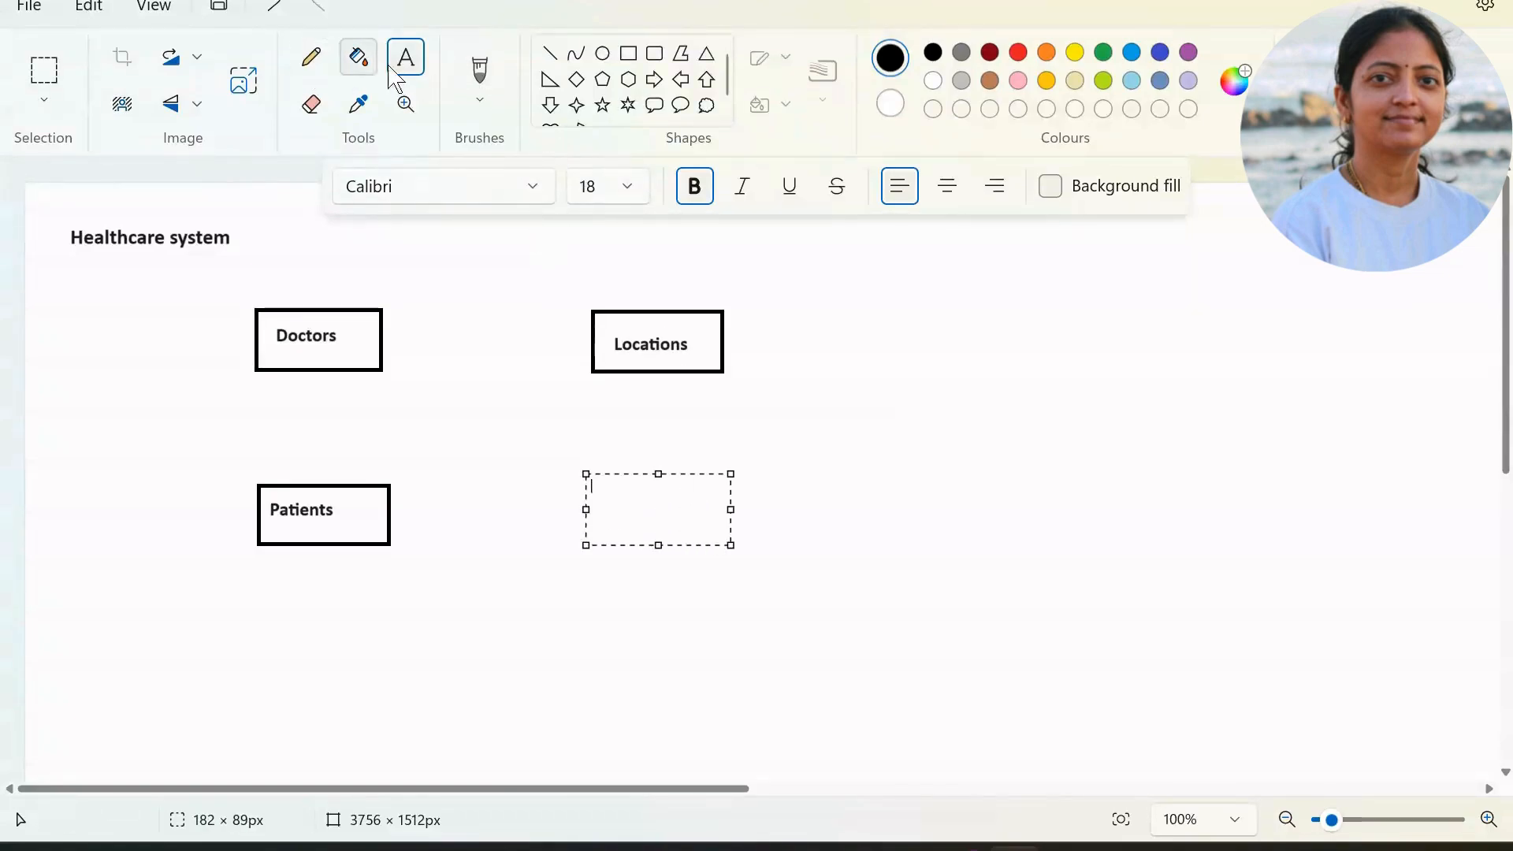
left_click(628, 53)
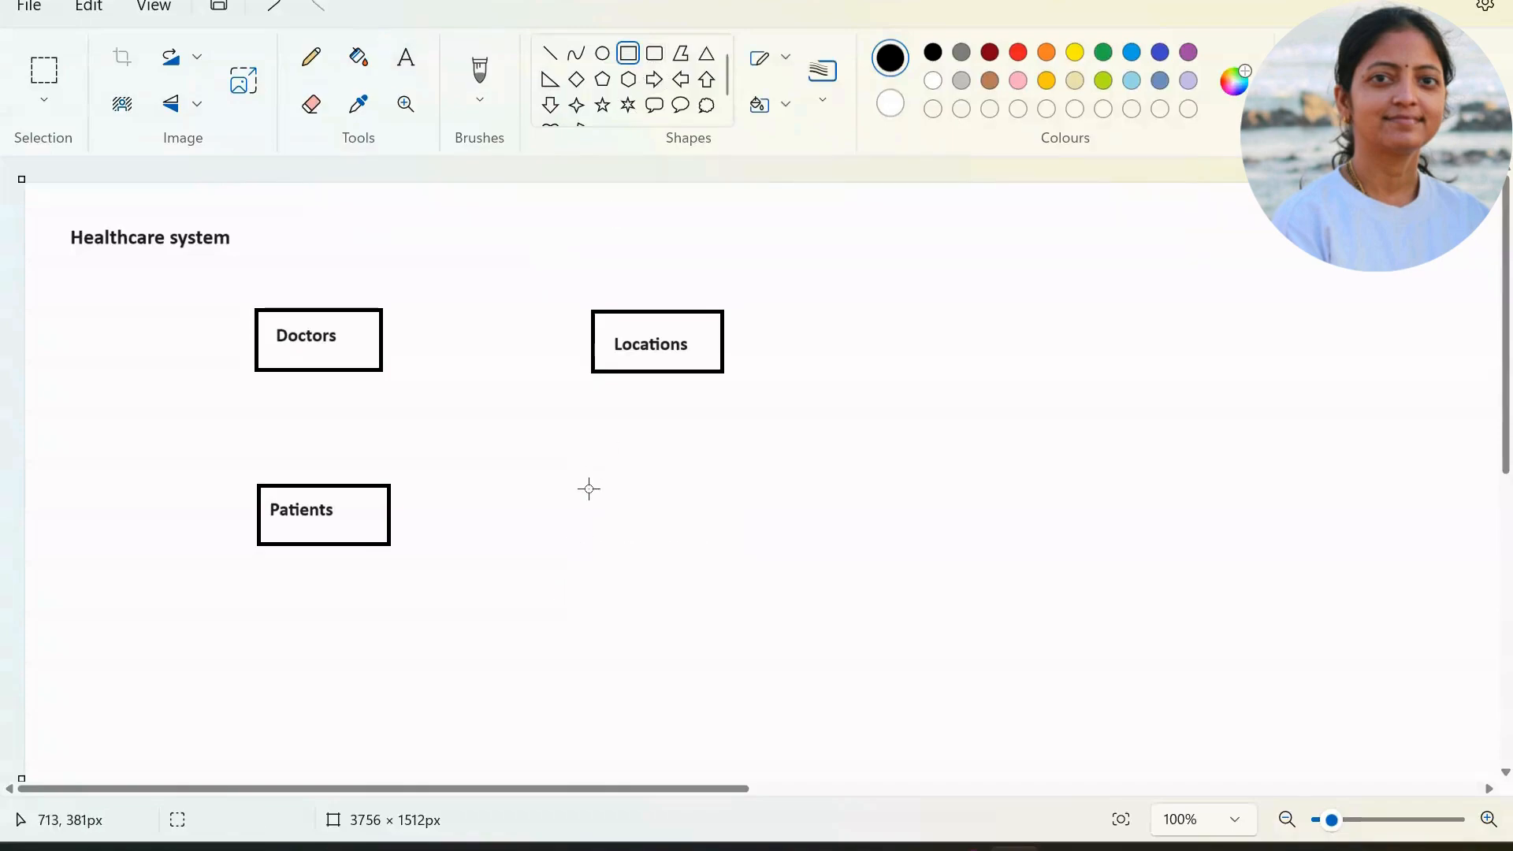
left_click_drag(594, 476, 737, 546)
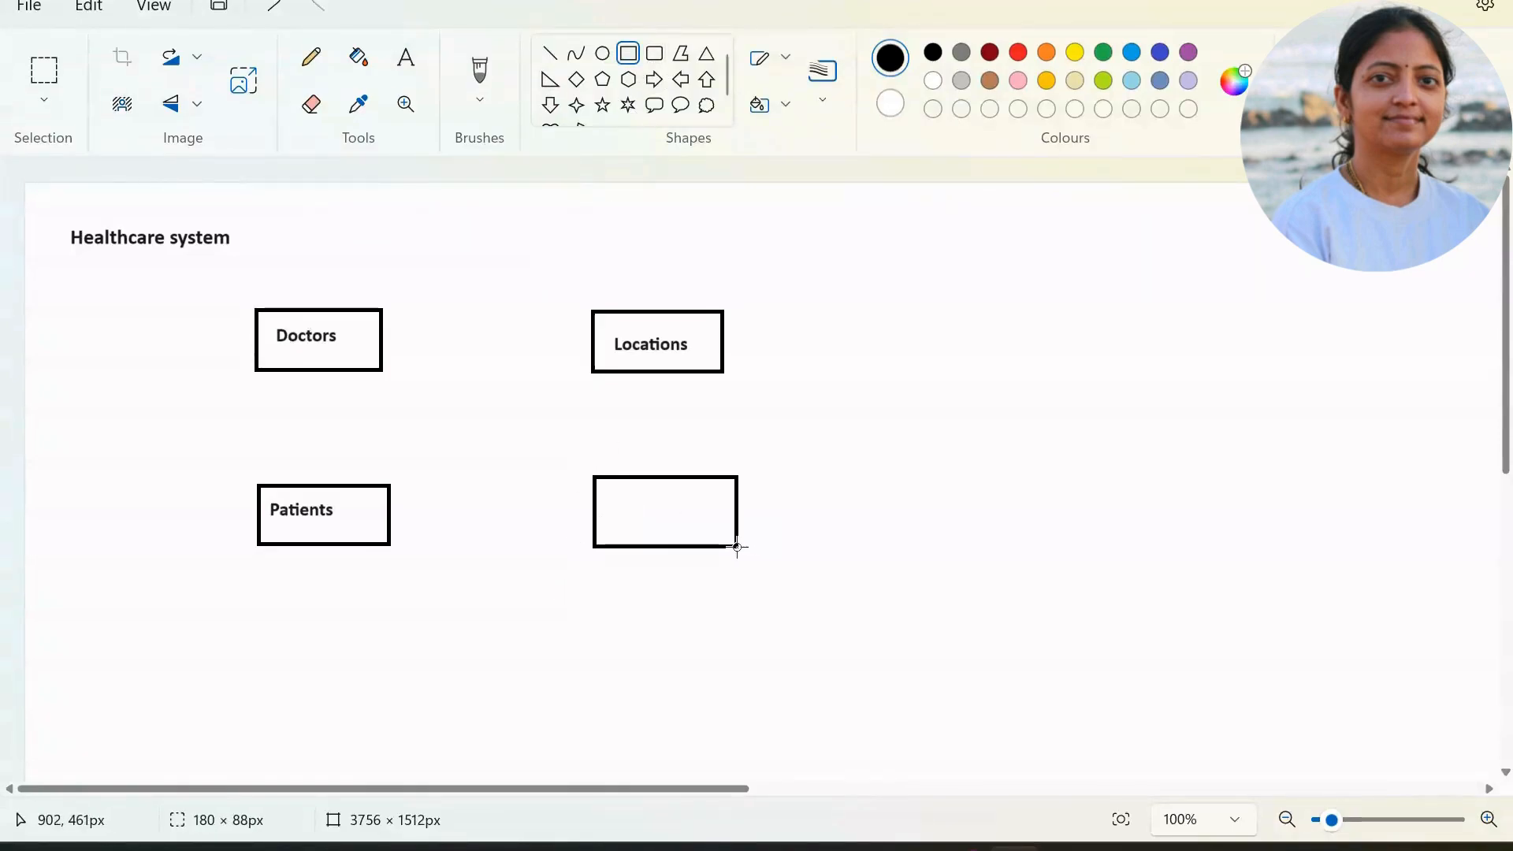
left_click(406, 56)
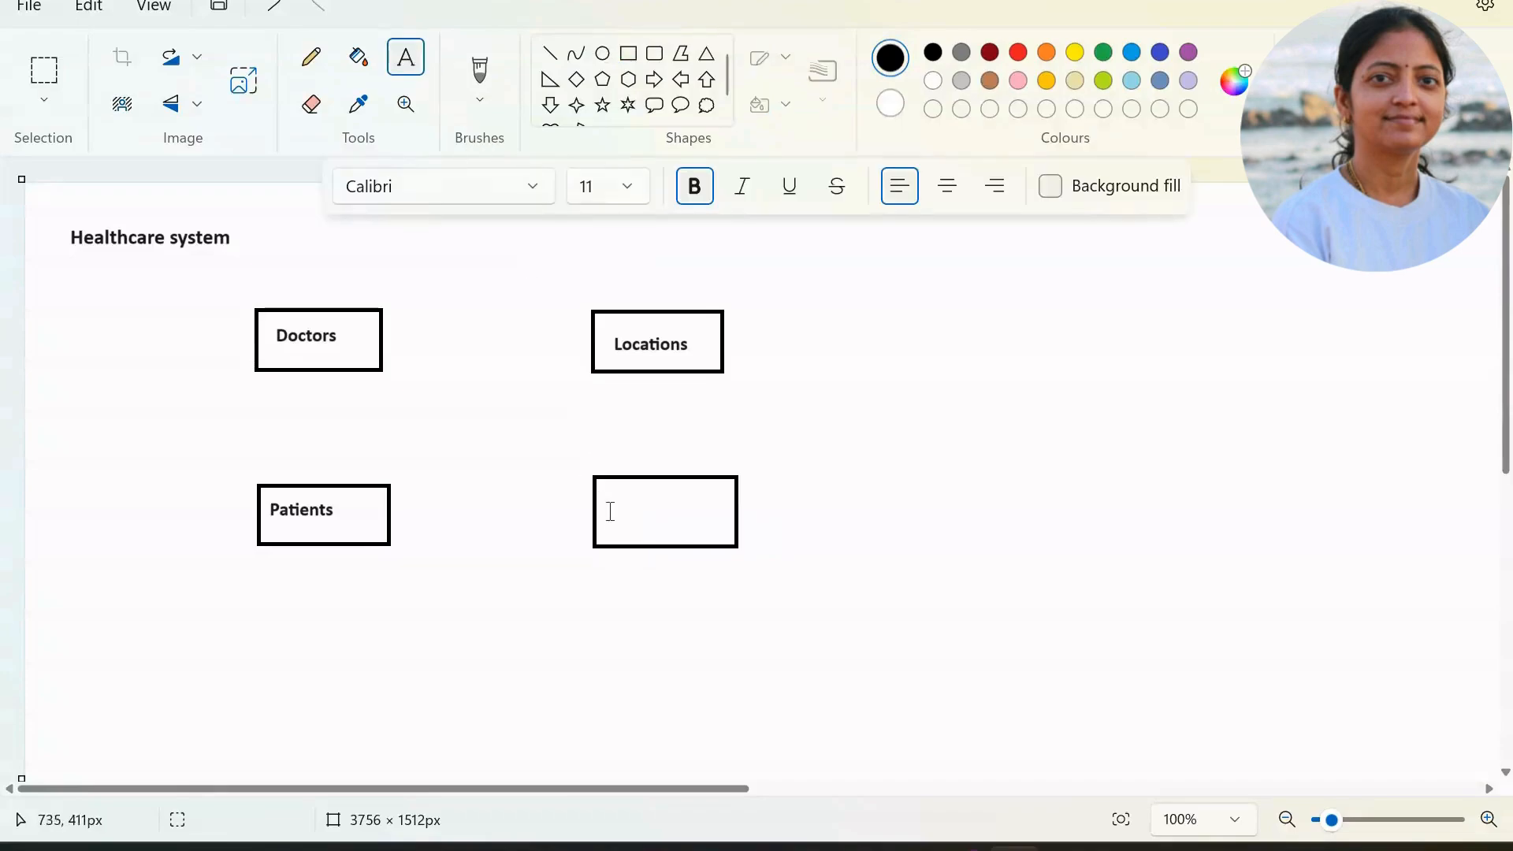
left_click_drag(608, 493, 702, 540)
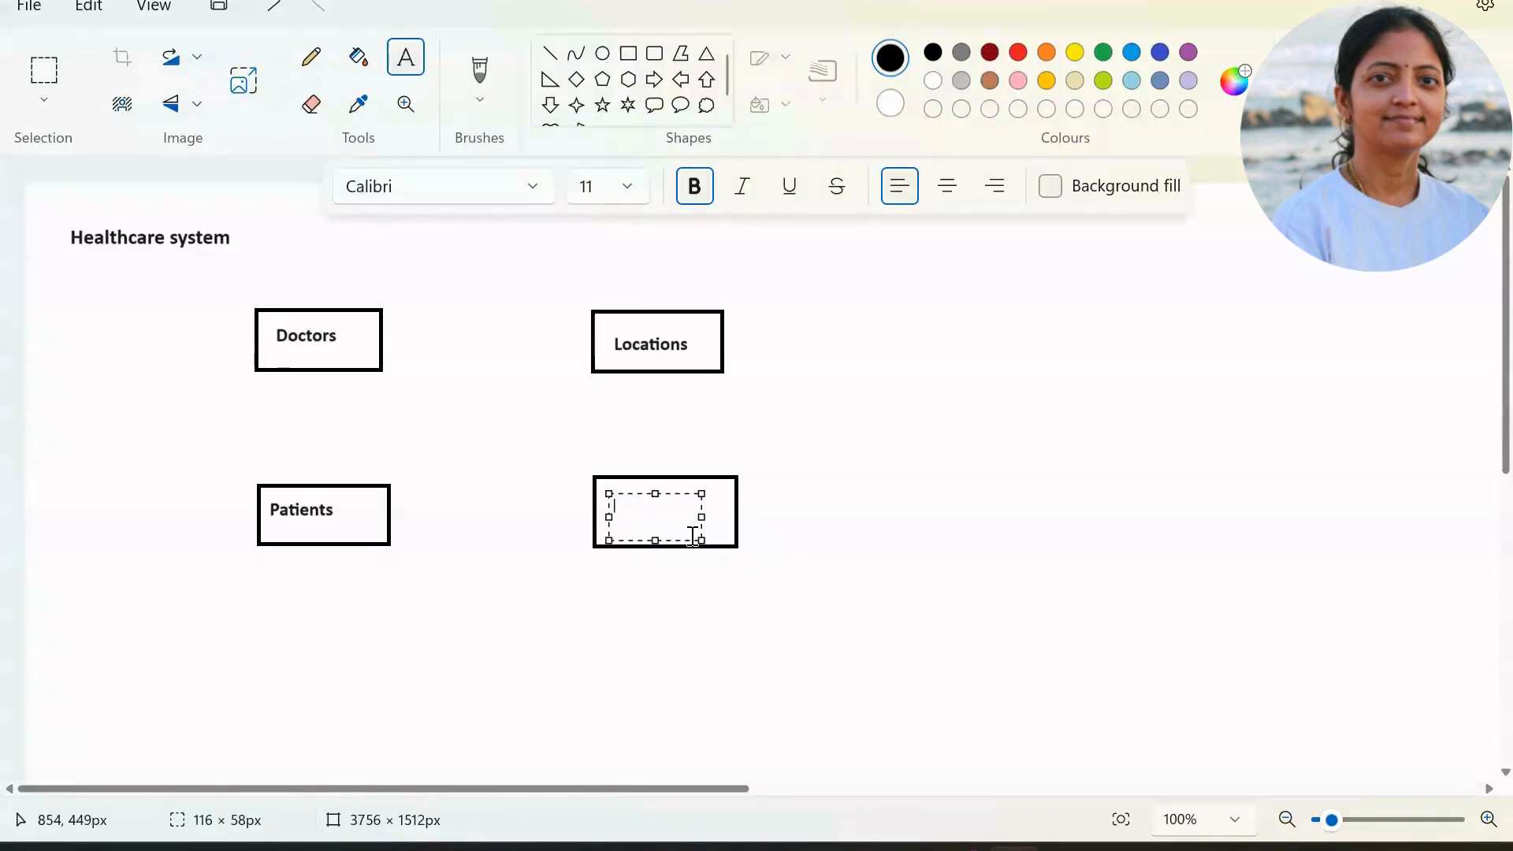
type("Date")
key("ctrl+a")
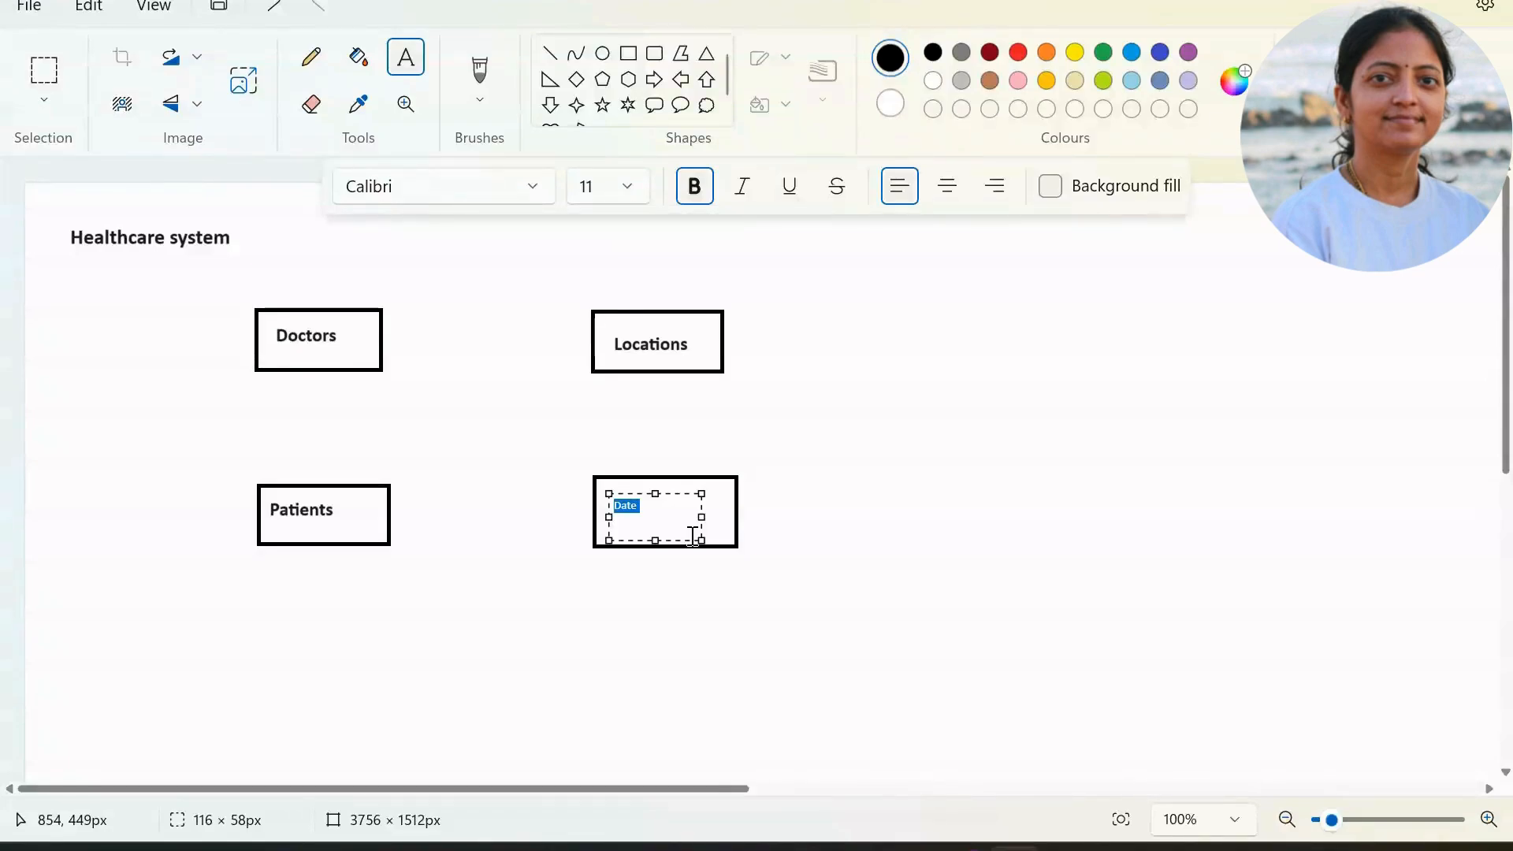
left_click(626, 186)
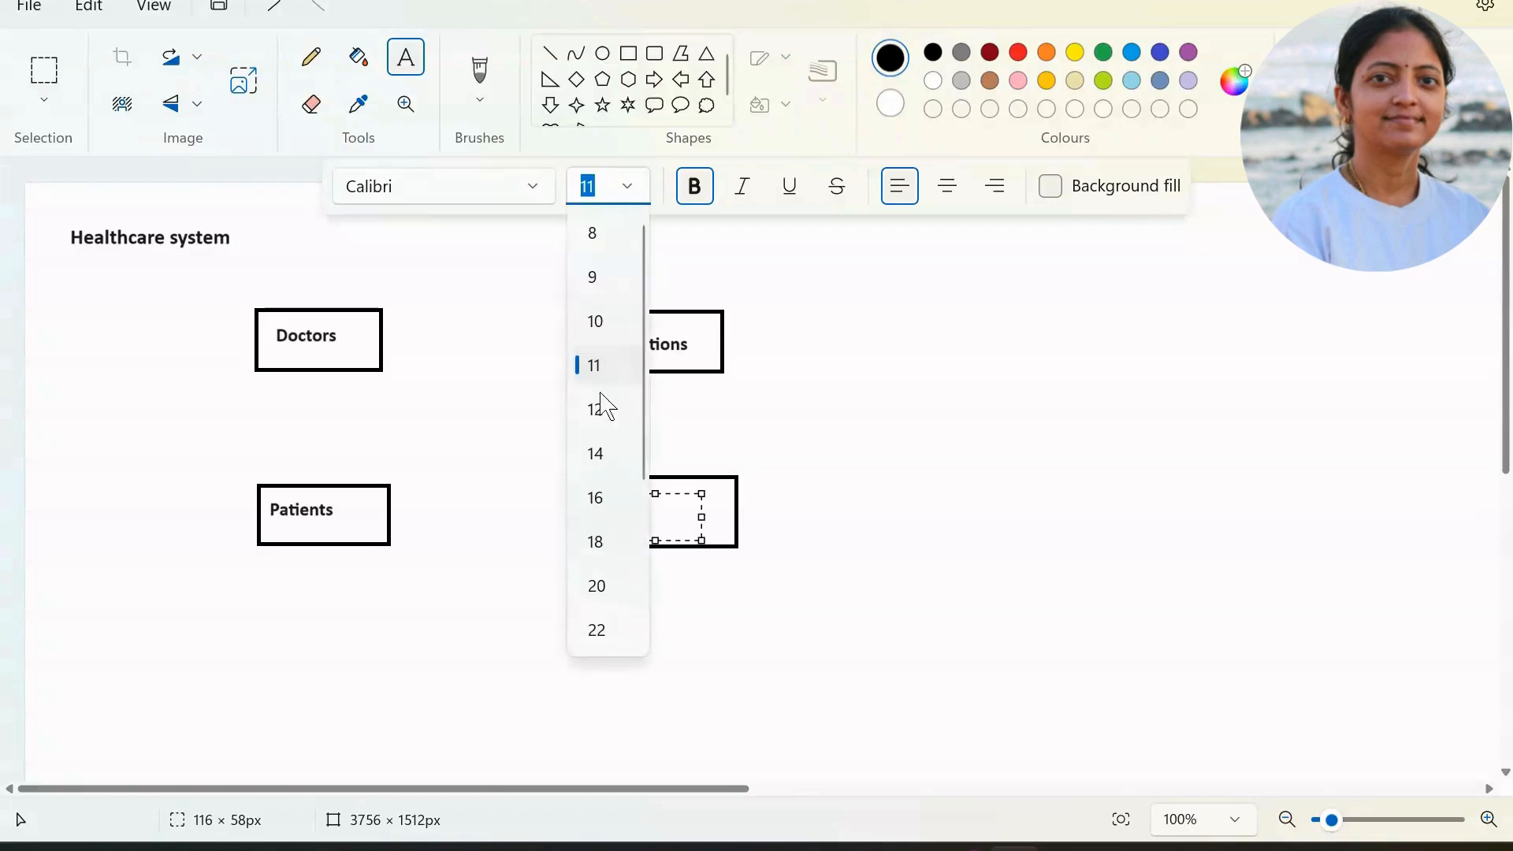
left_click(596, 543)
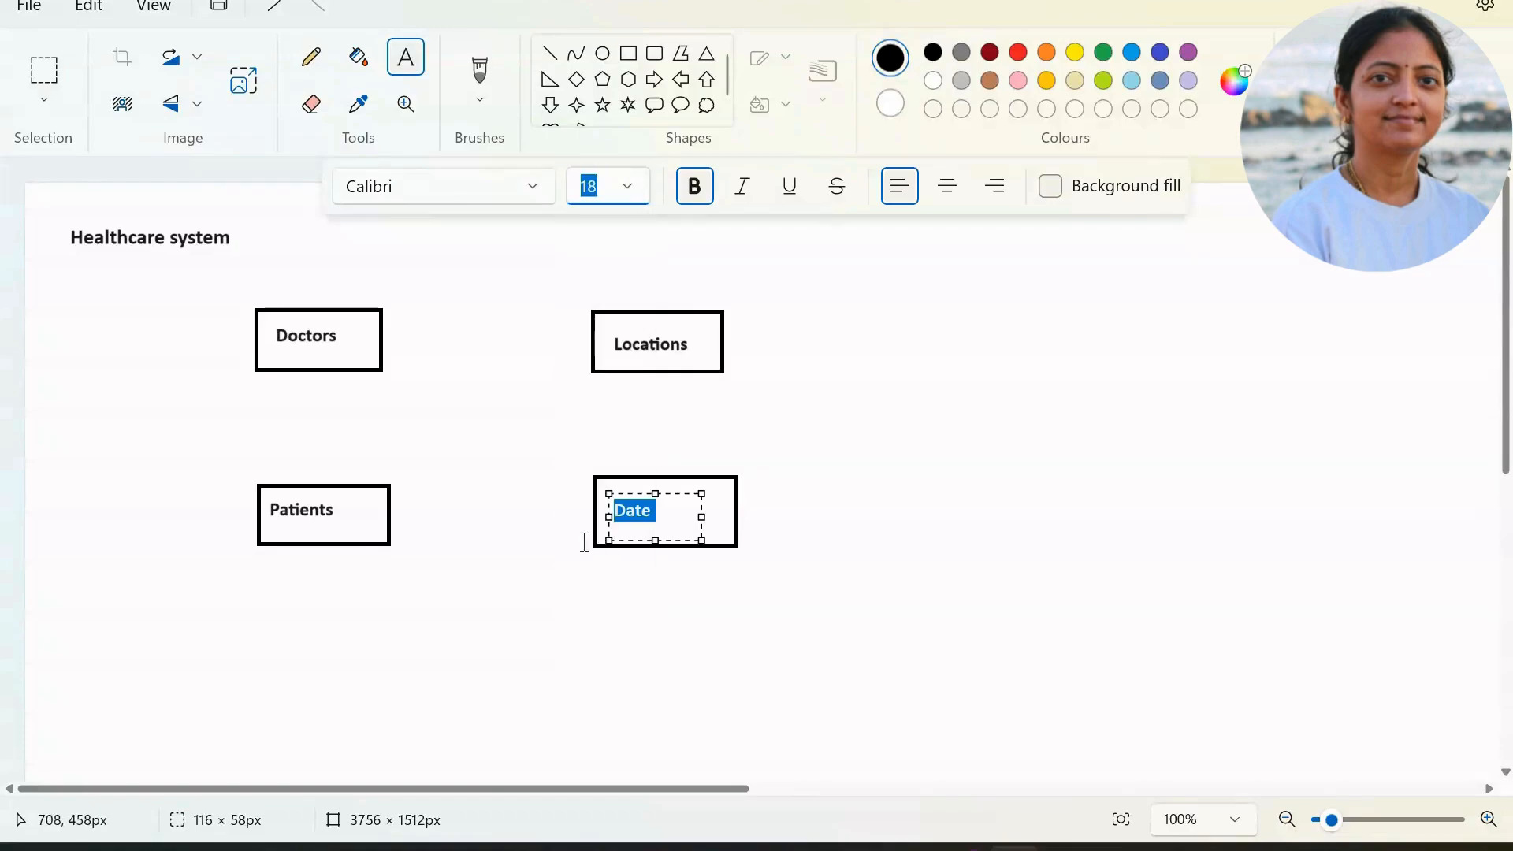
left_click(851, 565)
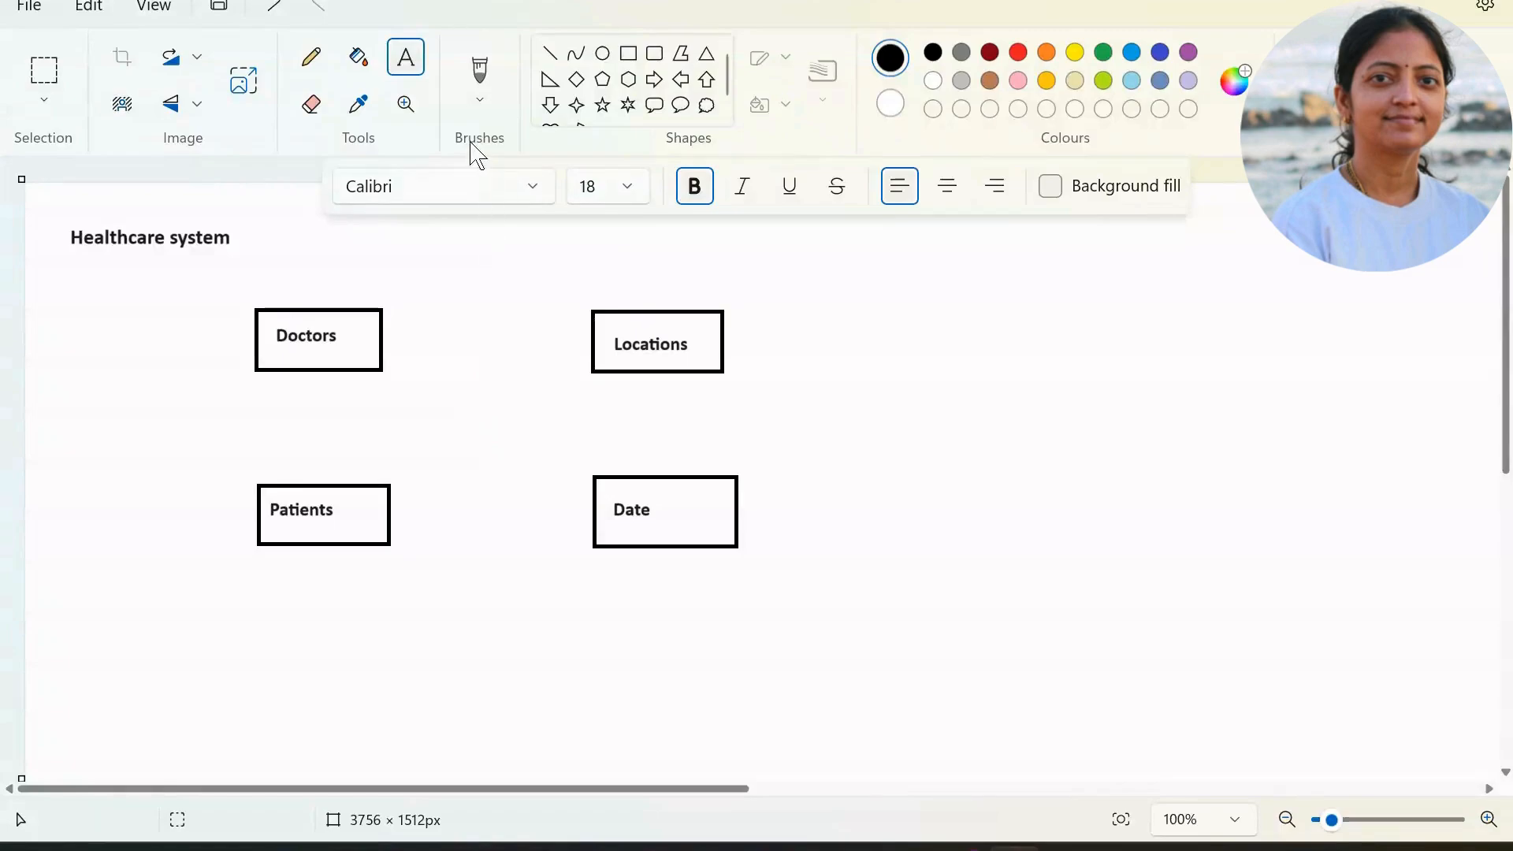
Draw a rectangle about 153 × 79 px in the middle of the four boxes and label it "Revenue" in bold Calibri at size 18.
left_click(628, 52)
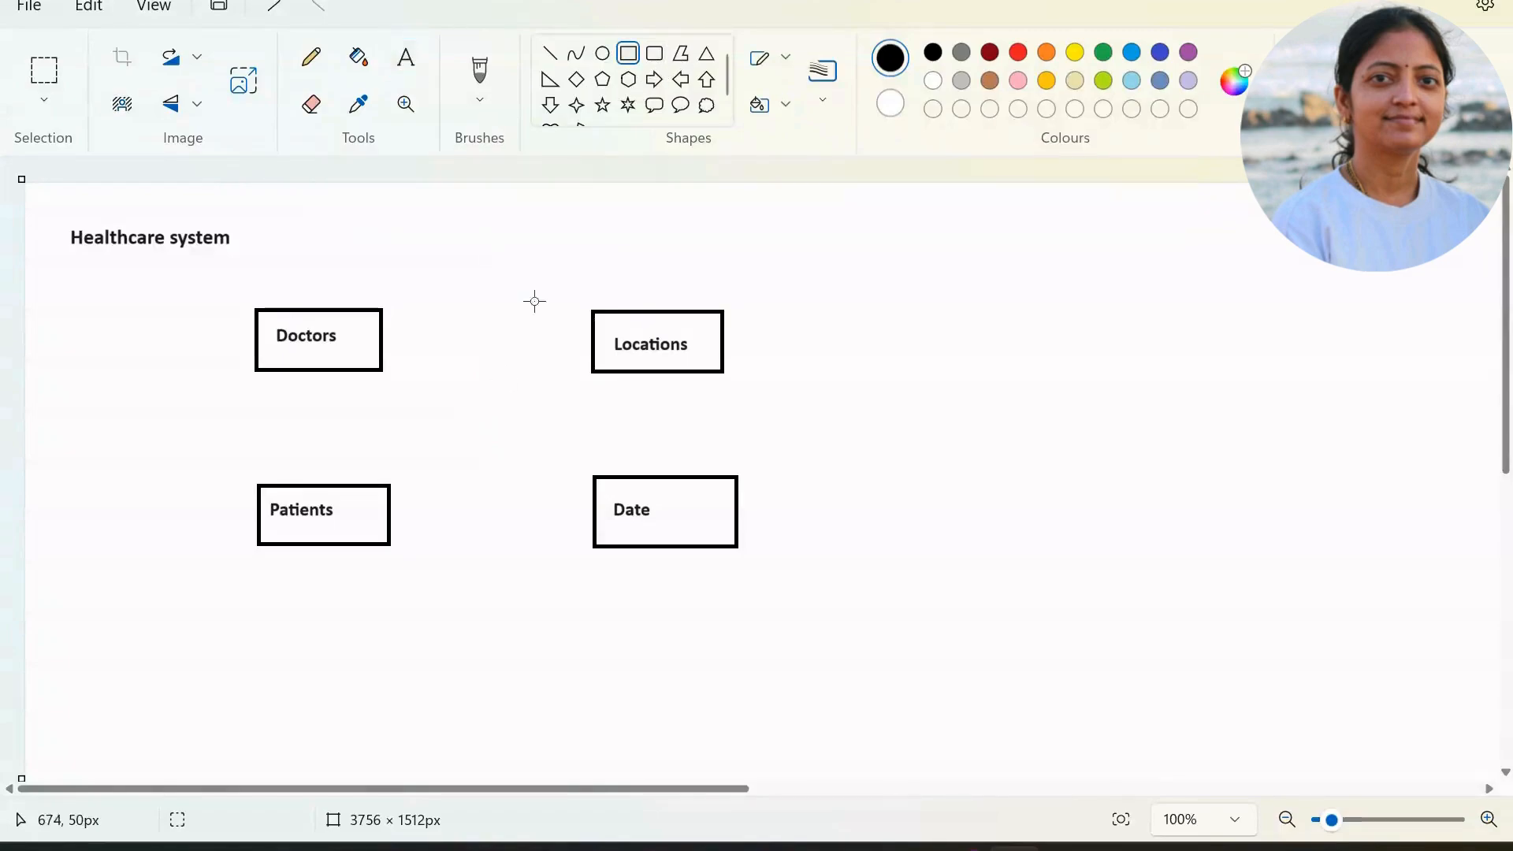
left_click_drag(428, 392, 552, 456)
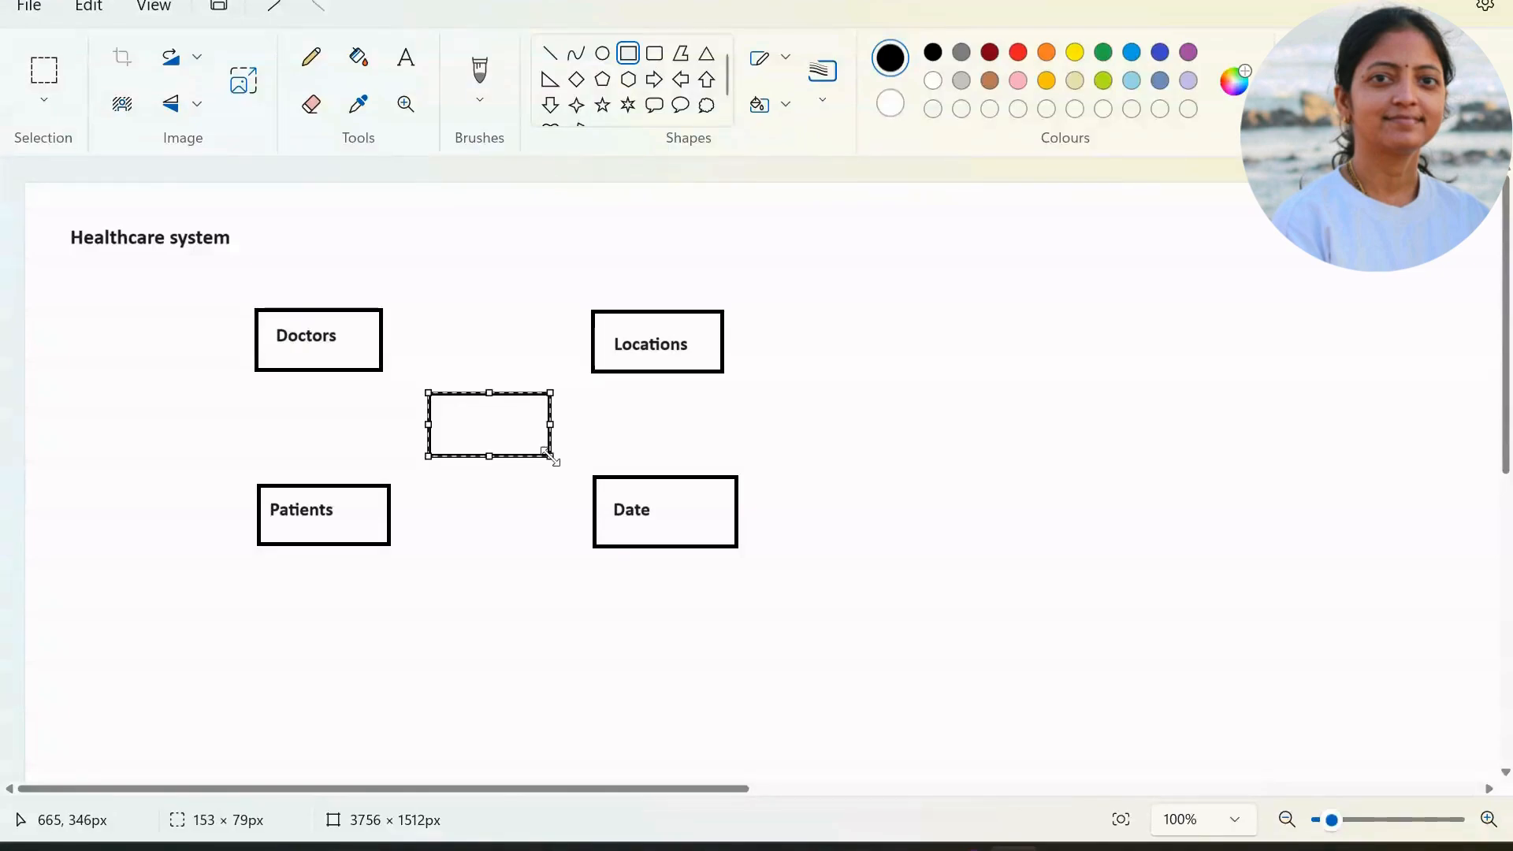
left_click(406, 58)
left_click_drag(442, 403, 534, 457)
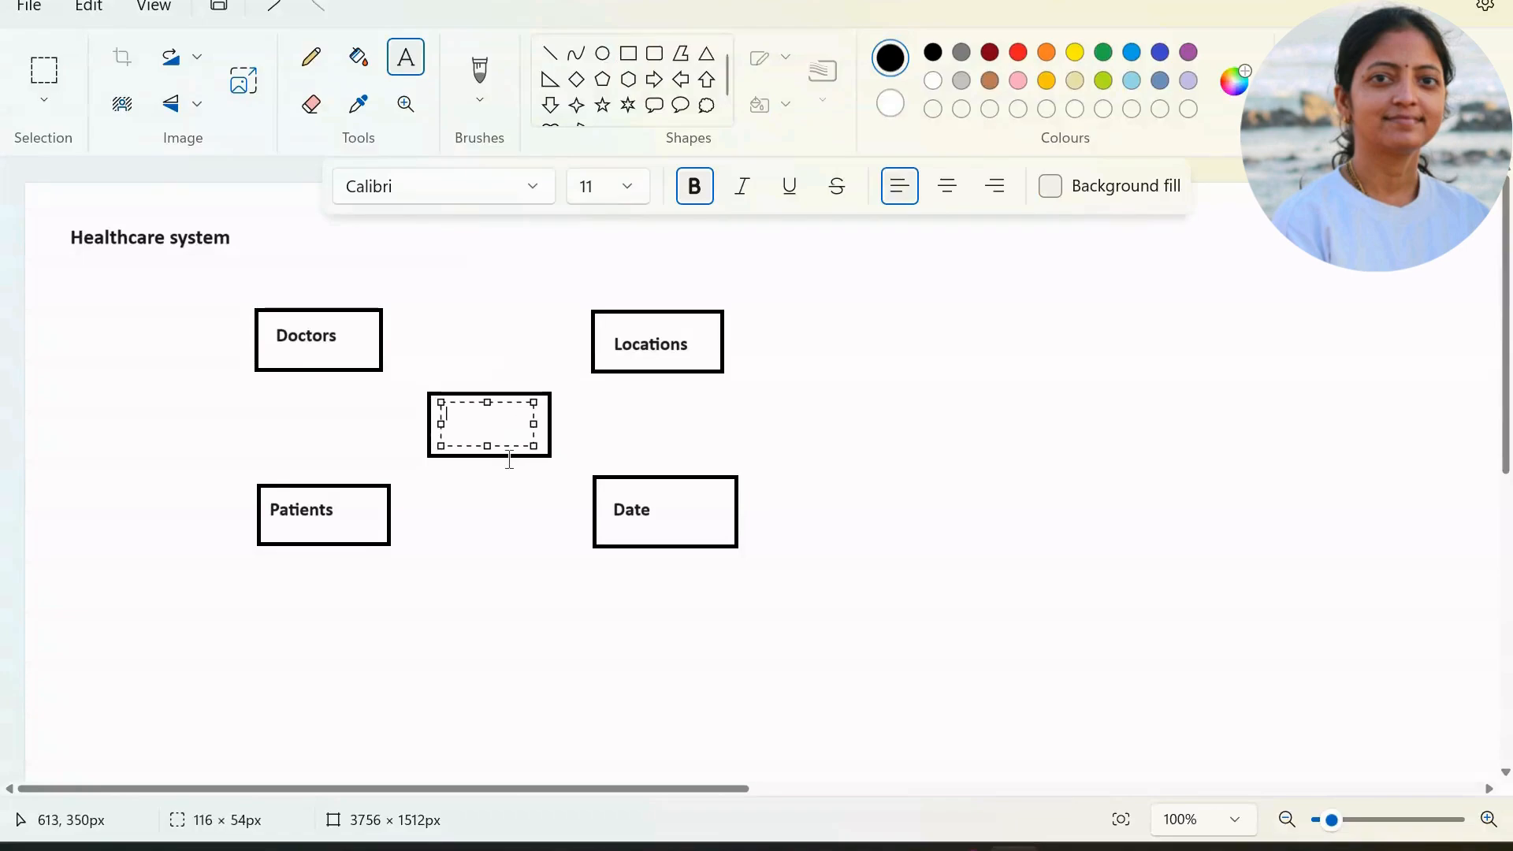
type("Revenue")
key("ctrl+a")
left_click(625, 195)
left_click(597, 550)
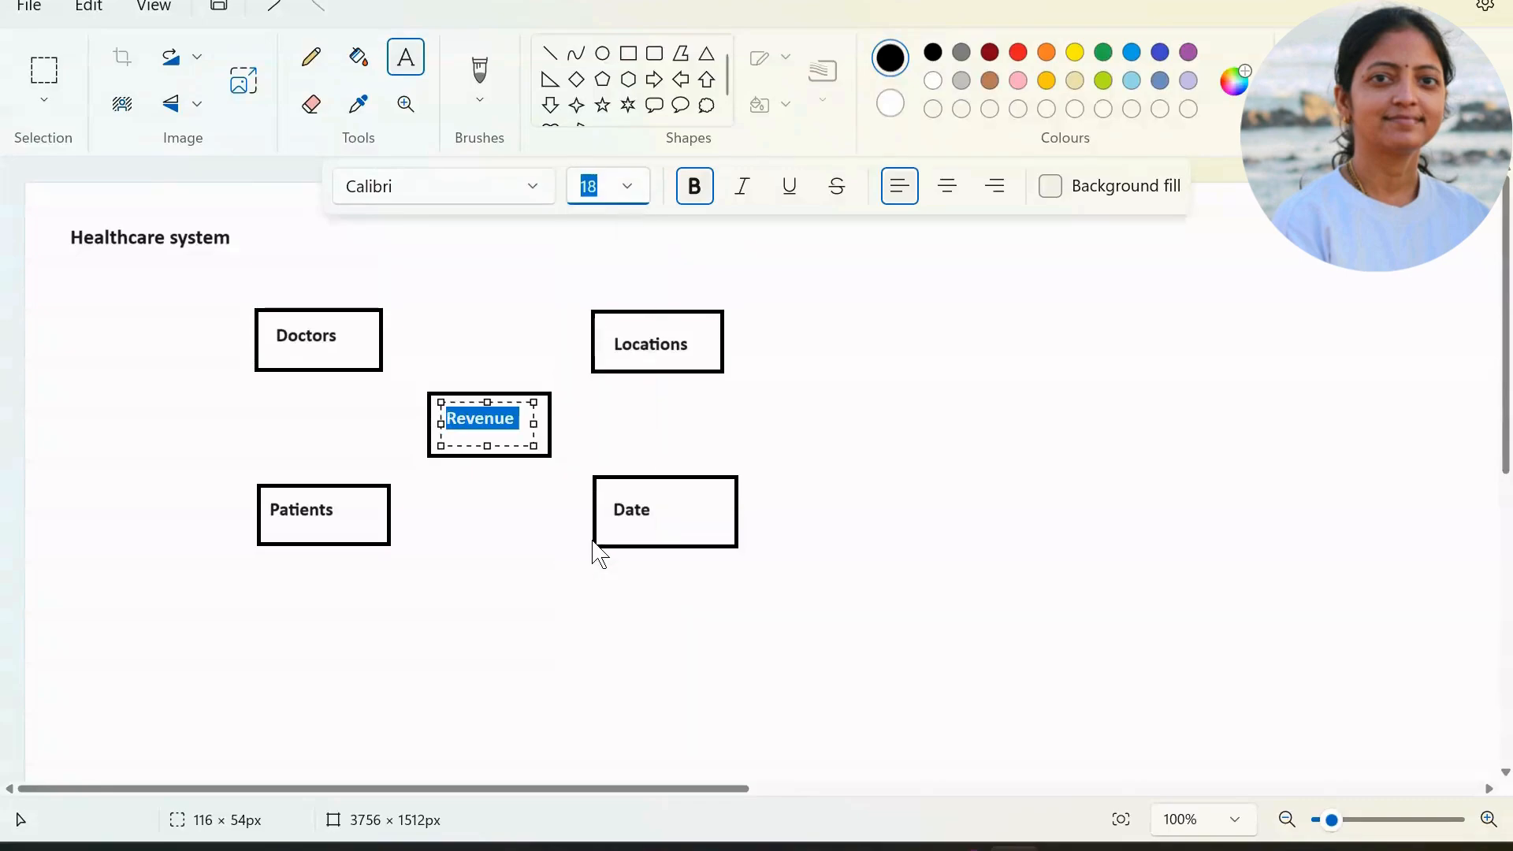
left_click(620, 645)
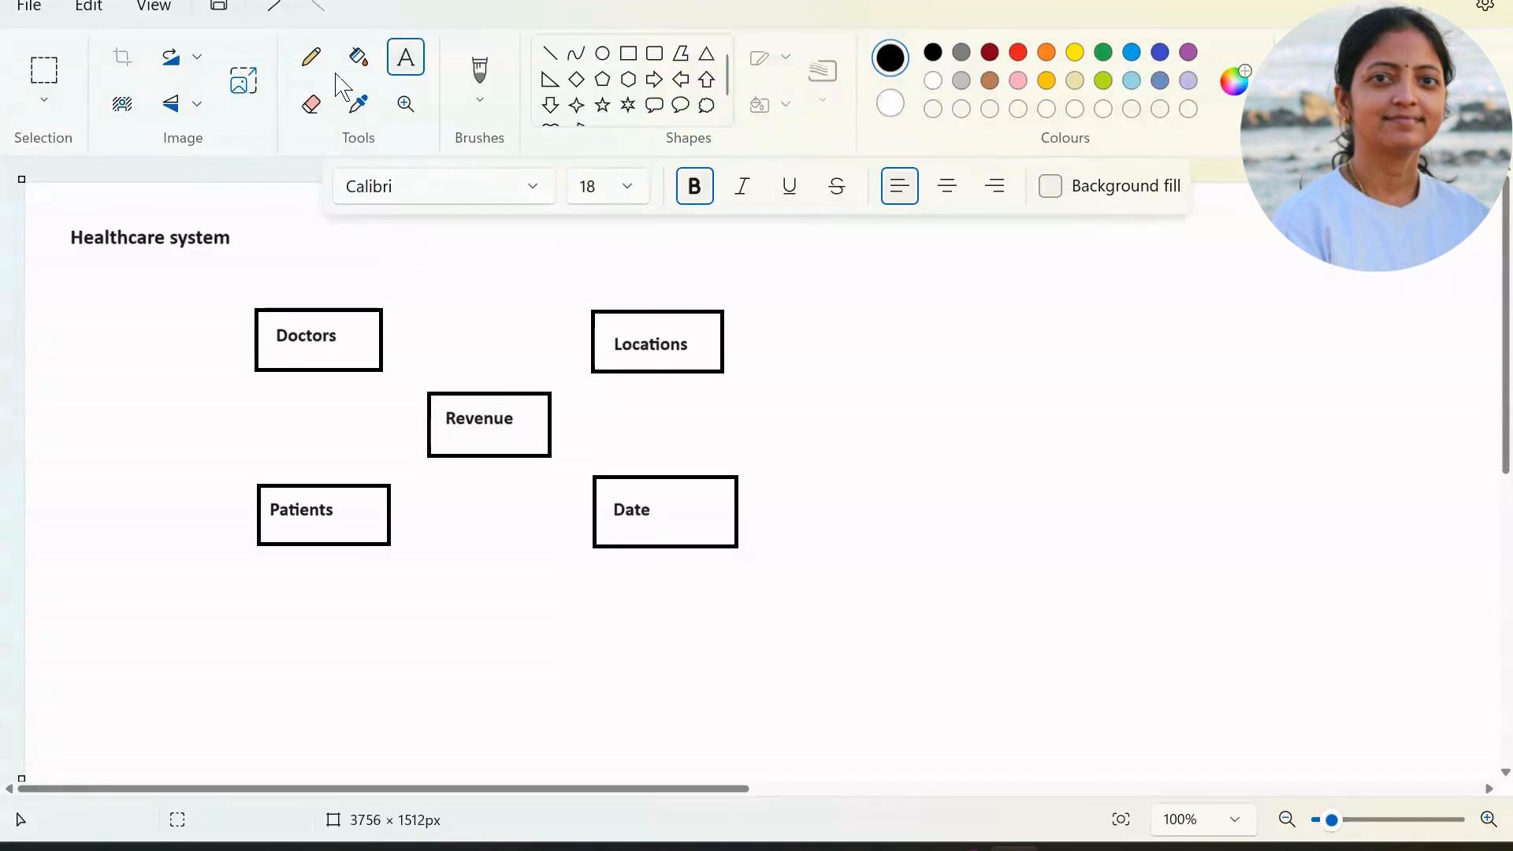
Draw straight lines connecting the Doctors, Patients, Locations and Date boxes to the nearest corners of the central Revenue box.
left_click(550, 53)
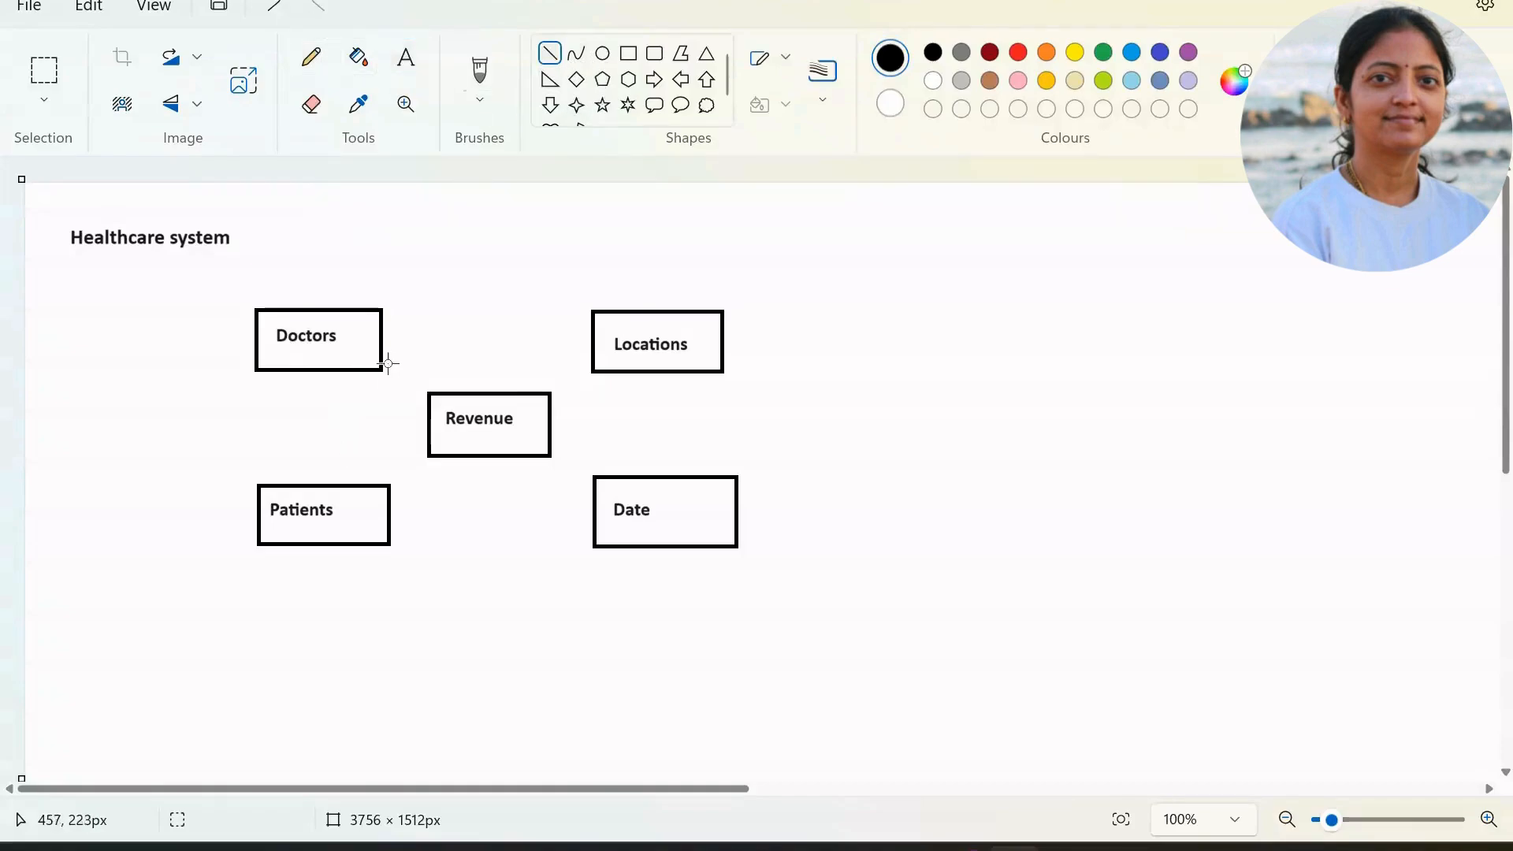
left_click_drag(382, 368, 430, 391)
left_click_drag(390, 487, 428, 457)
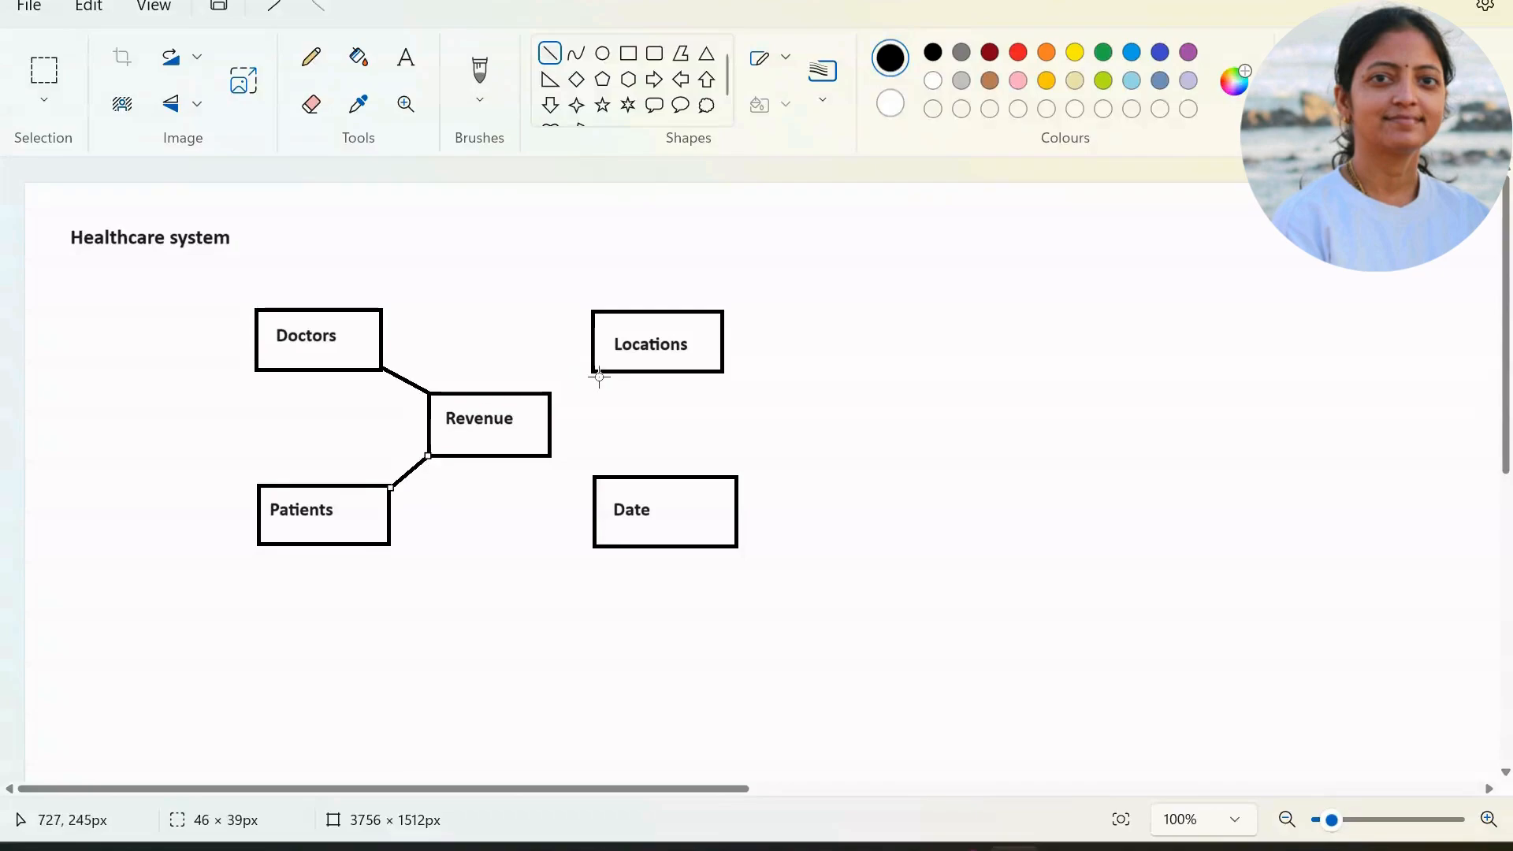
left_click_drag(594, 371, 552, 393)
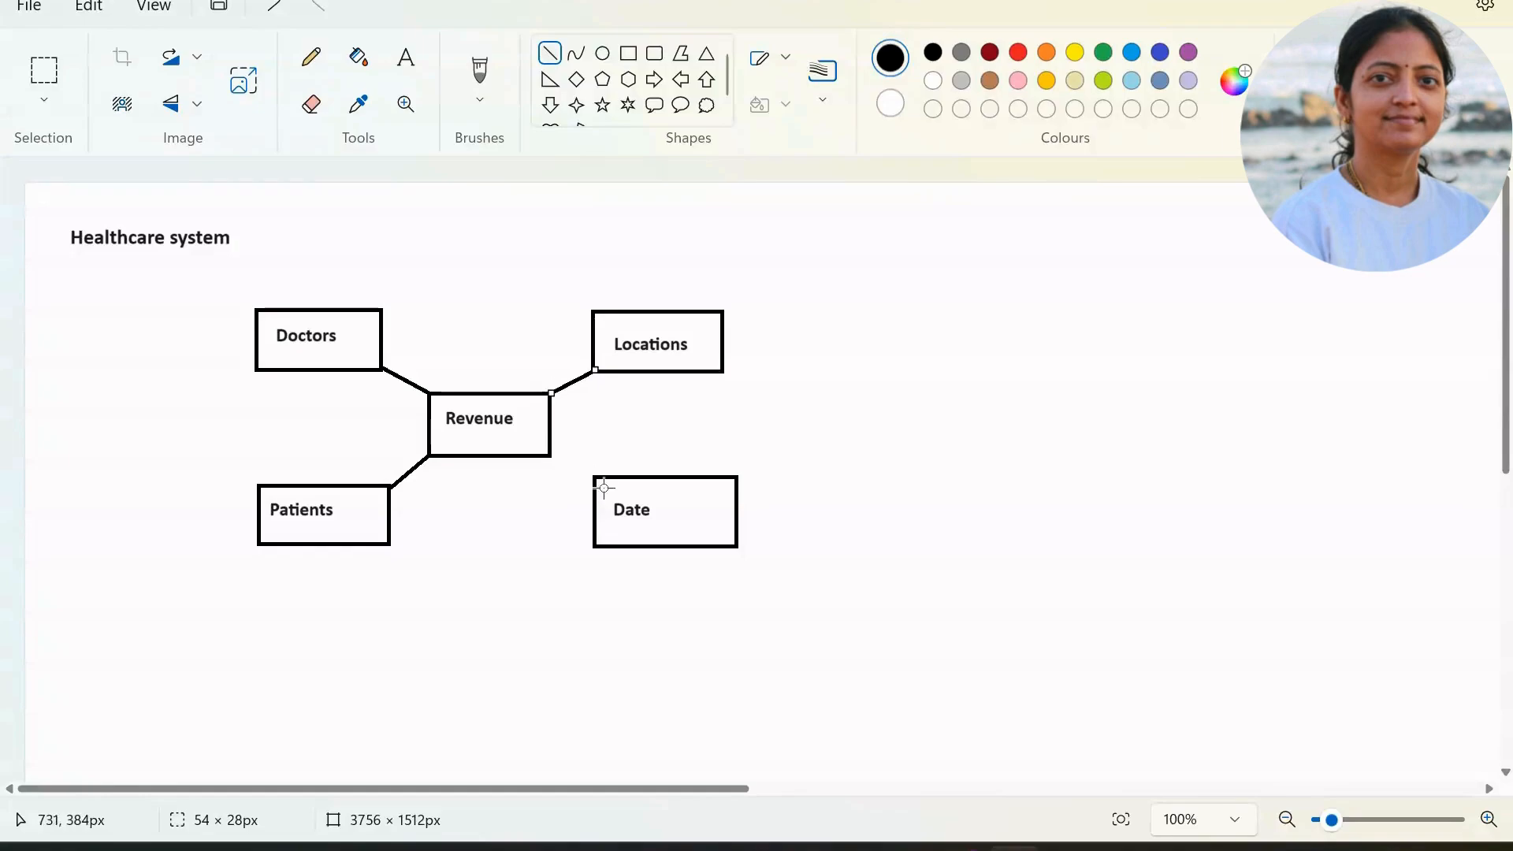
left_click_drag(596, 475, 550, 453)
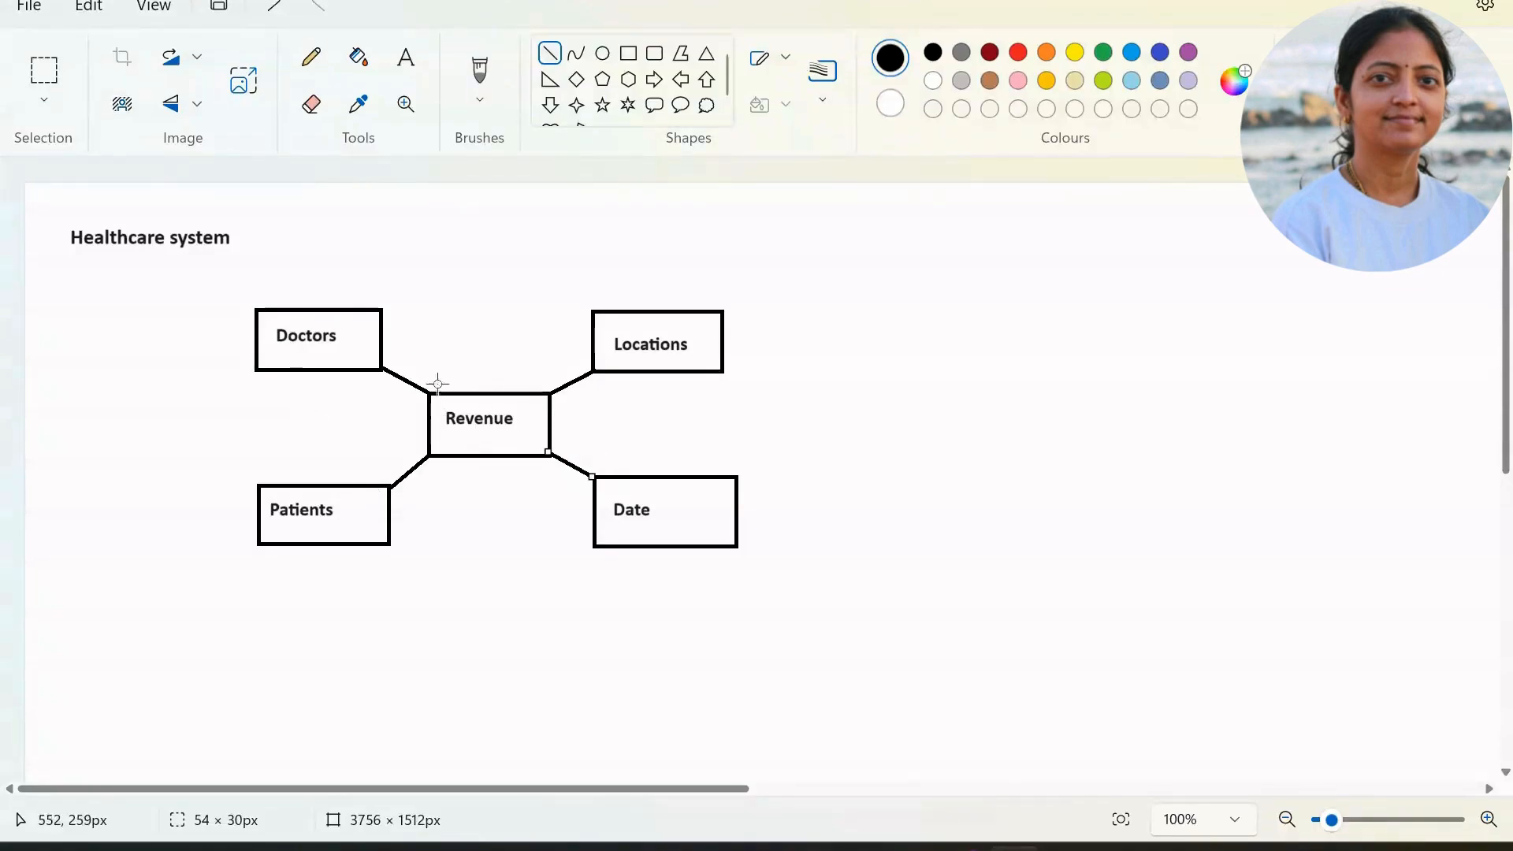
left_click(939, 603)
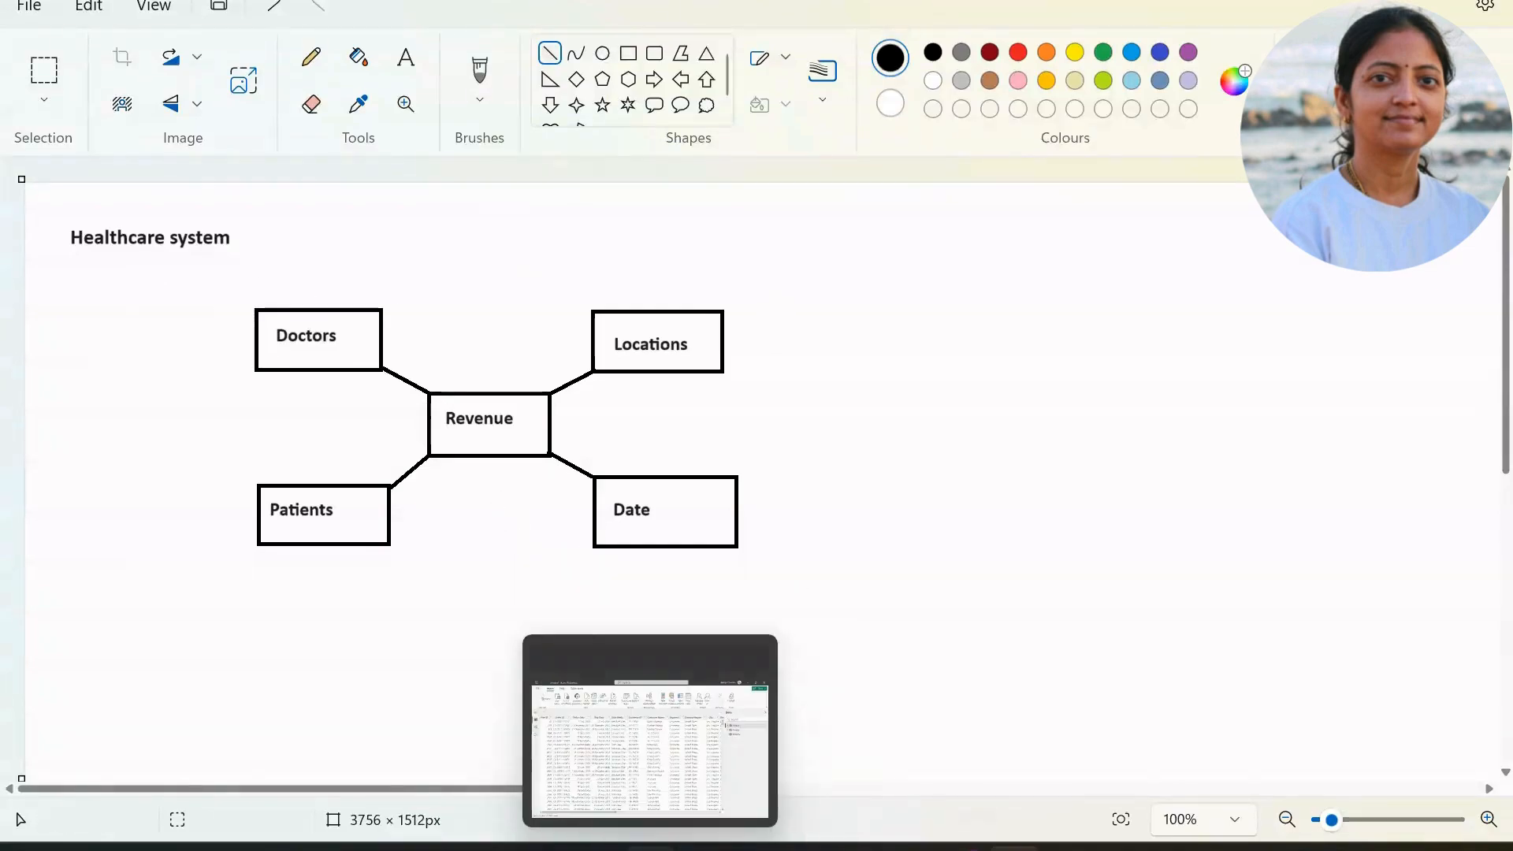
Switch to Power BI Desktop and start a manually entered table named "Doctors".
left_click(650, 747)
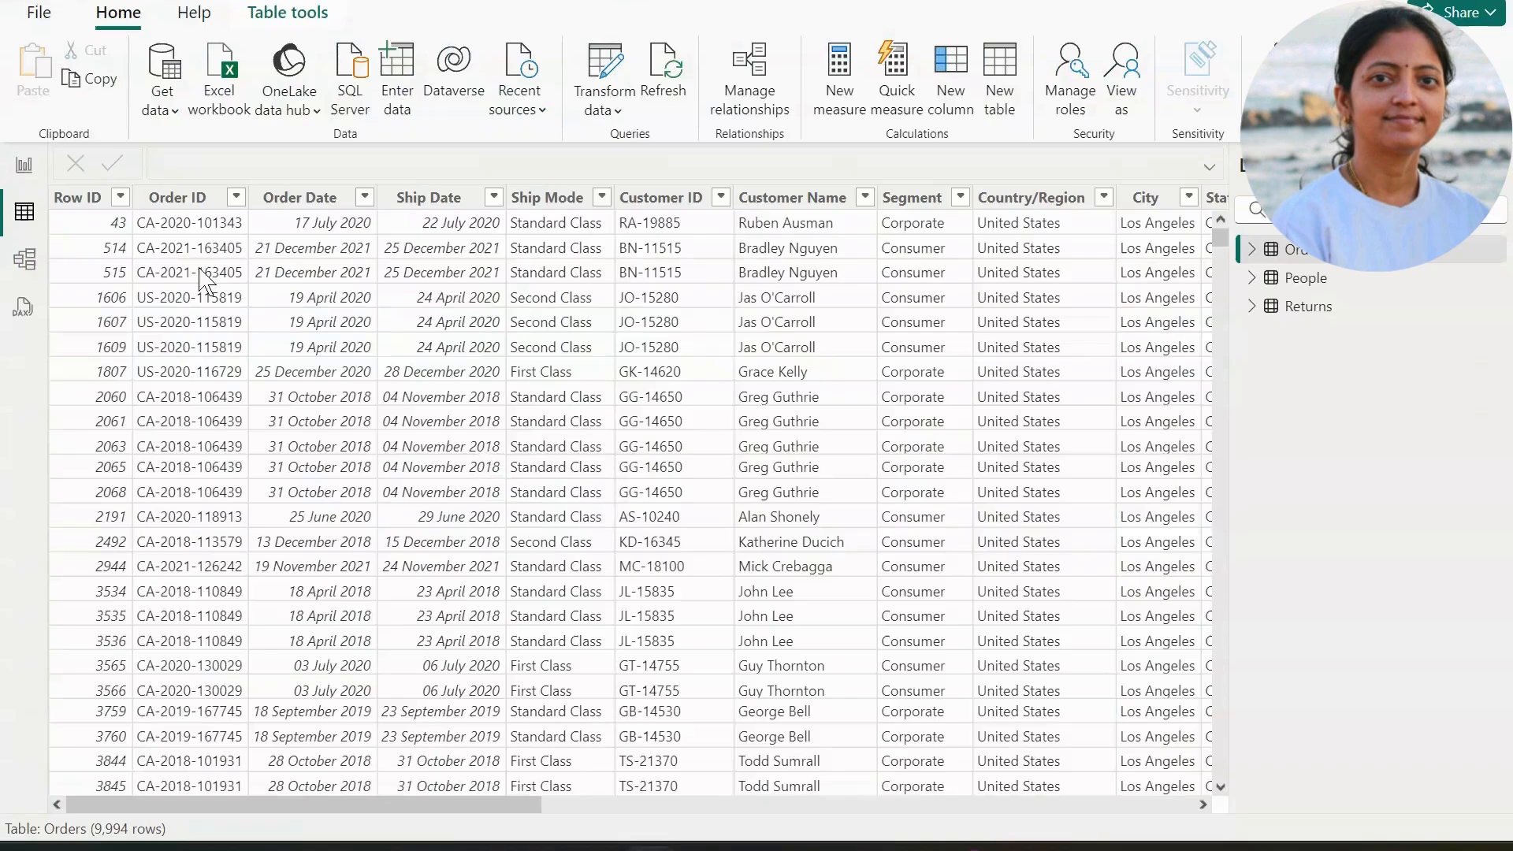
left_click(22, 263)
left_click(25, 211)
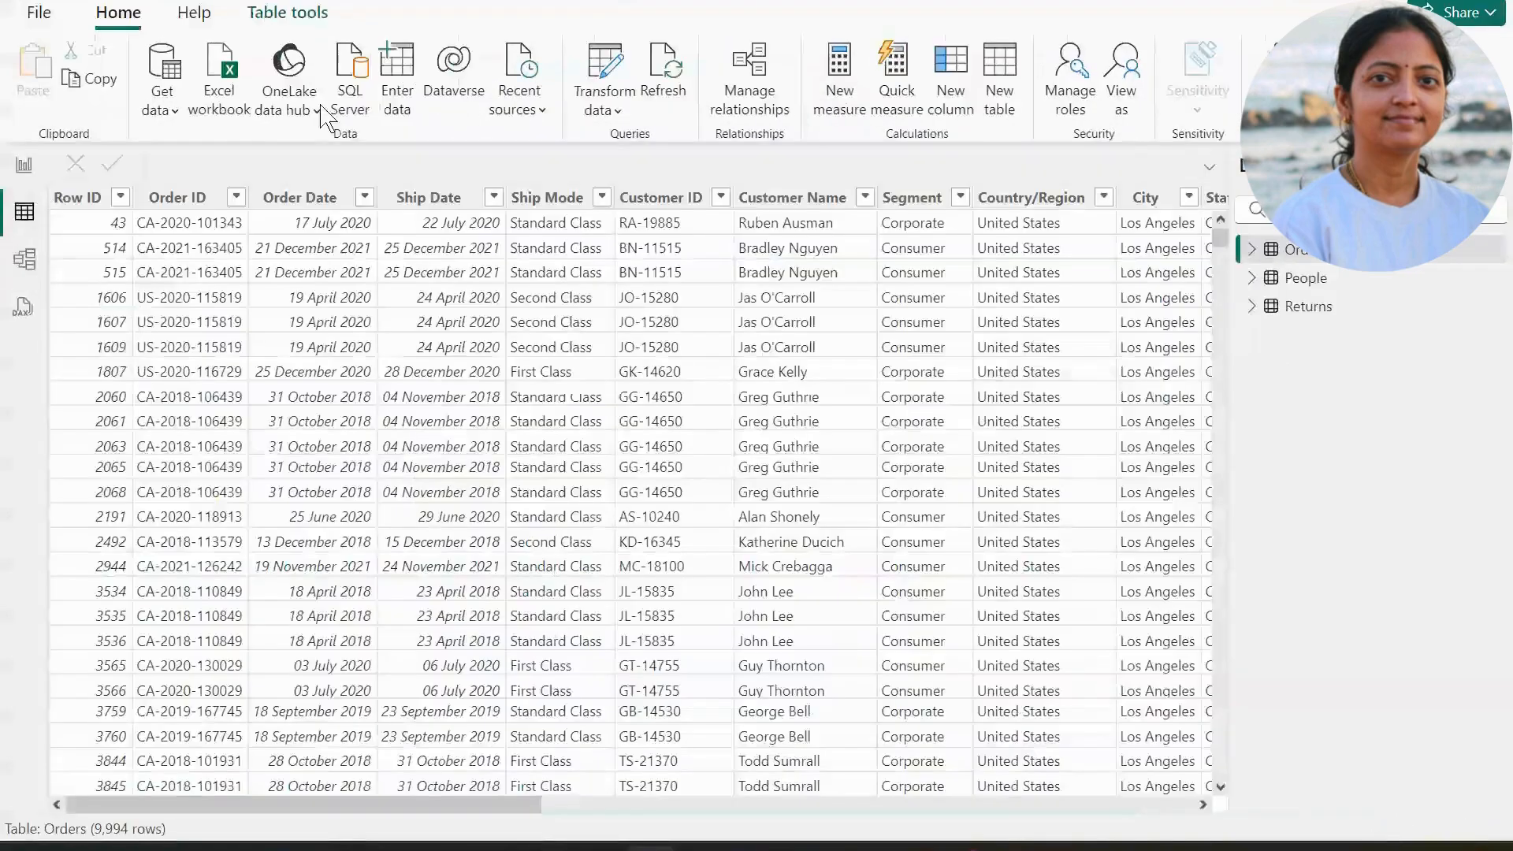
left_click(410, 81)
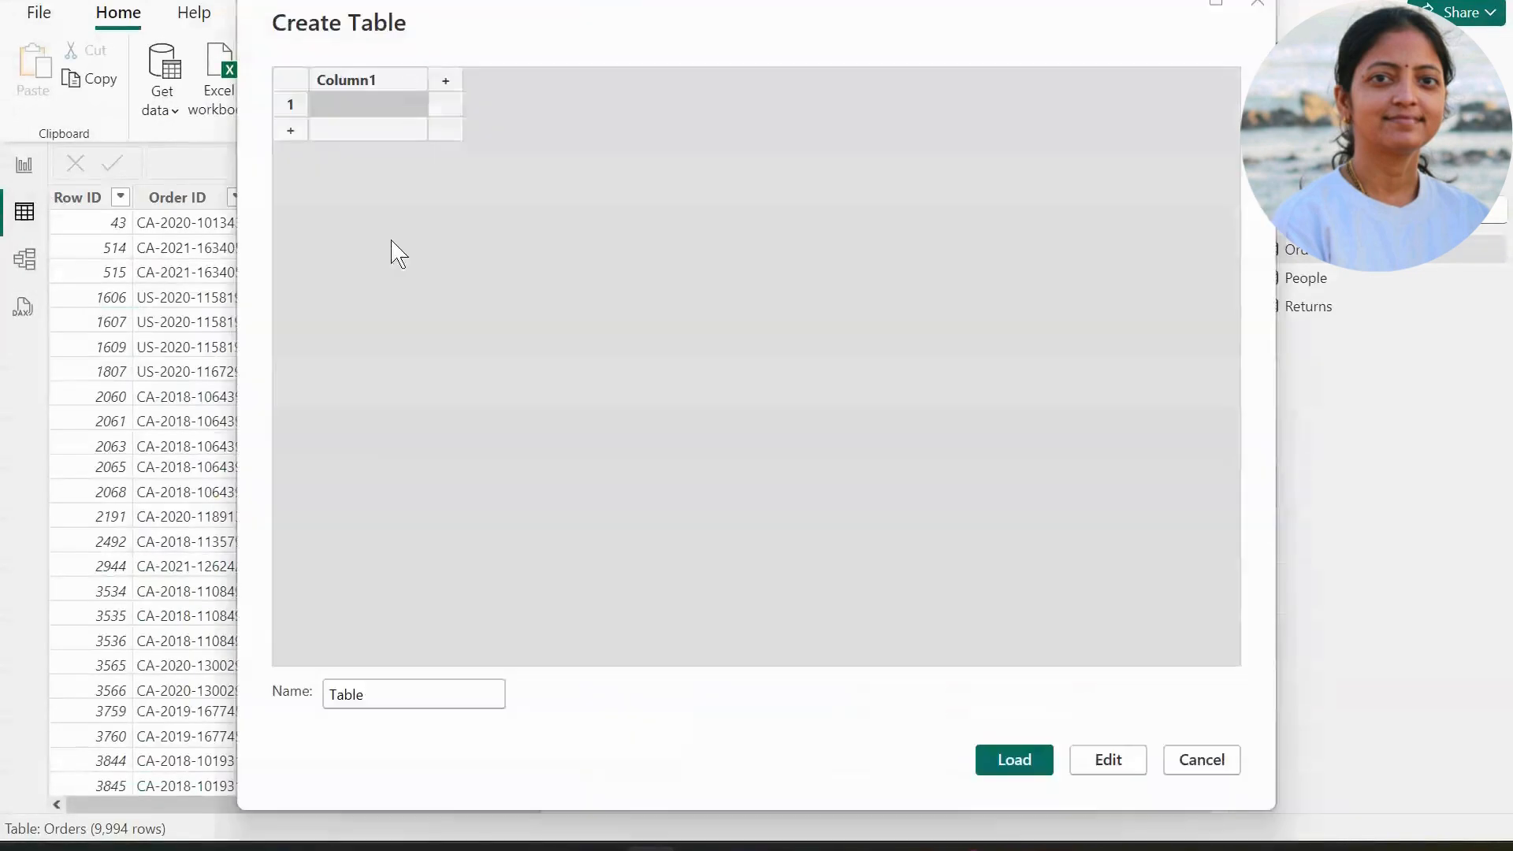
left_click(380, 698)
left_click_drag(380, 699, 322, 701)
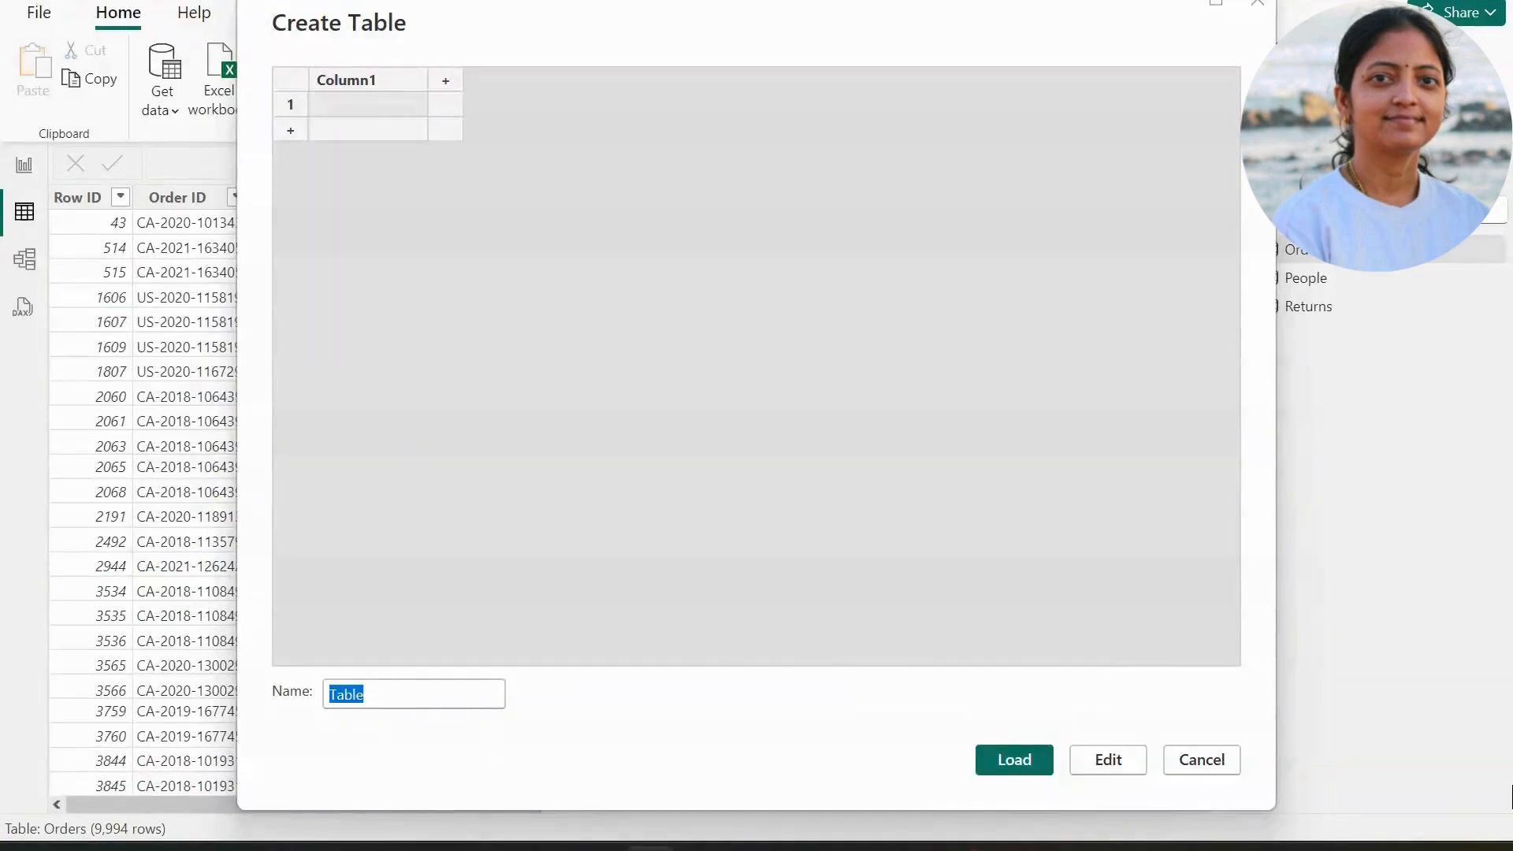
type("Doctors")
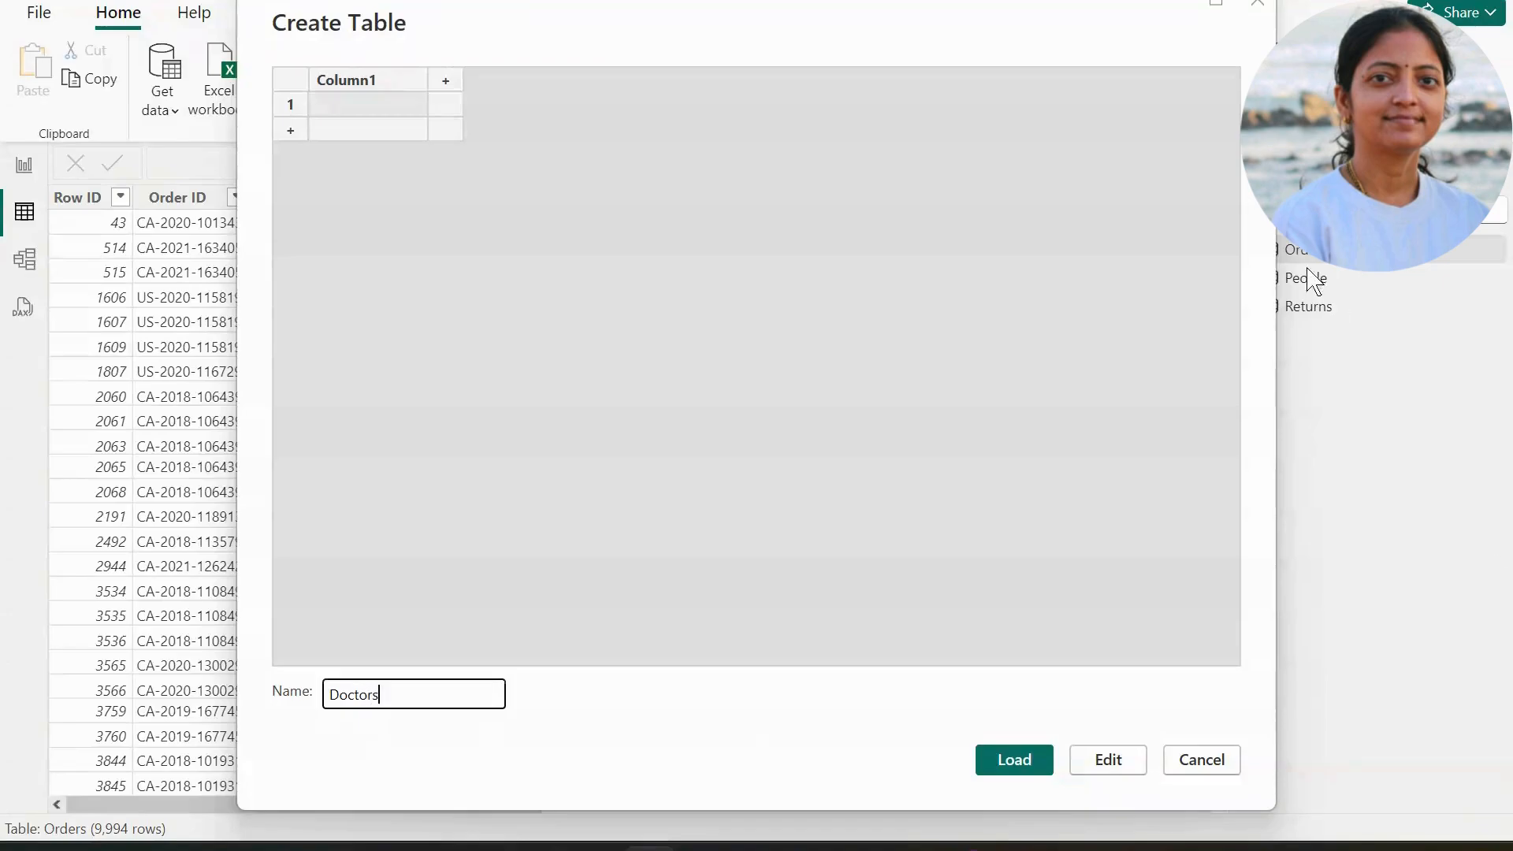
Name the first column of the Doctors table "ID" and add a second column named "Name".
left_click(359, 85)
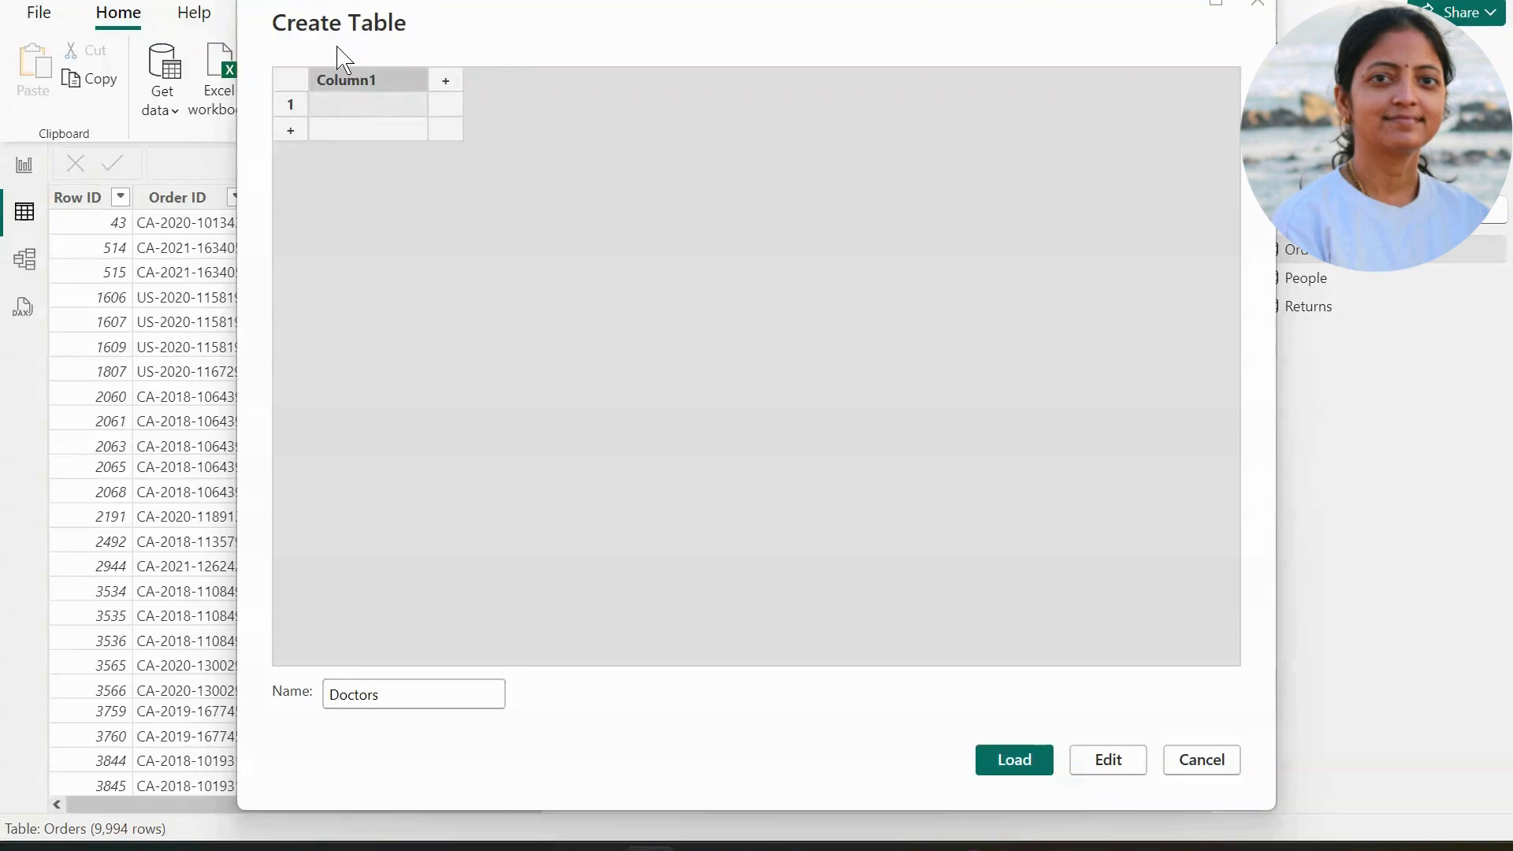
type("ID")
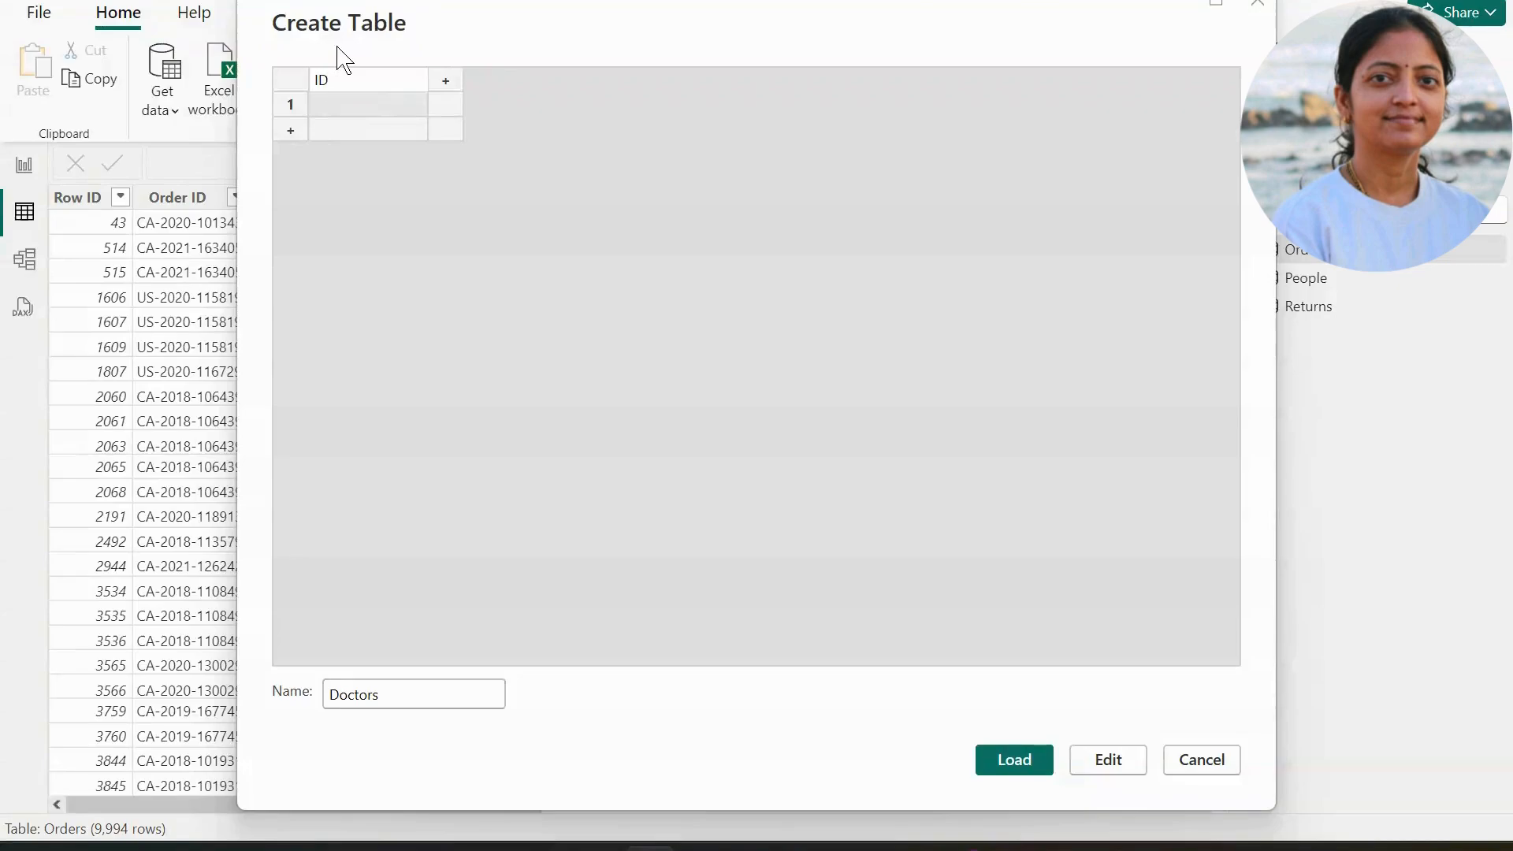
key("Tab")
type("Name")
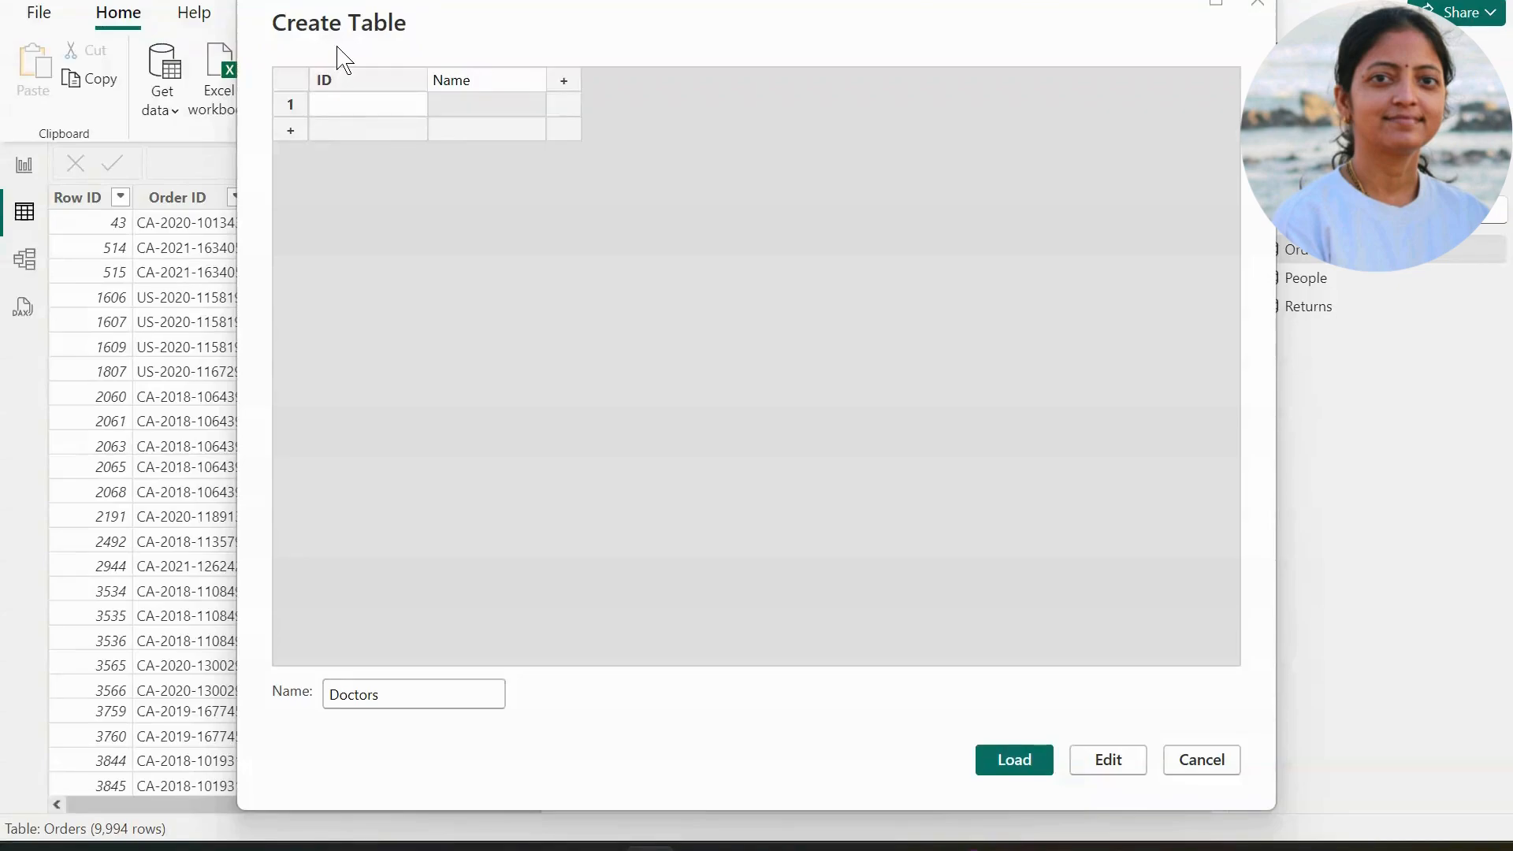
Enter the values 1, 2 and 3 in the first three rows of the Doctors table's ID column.
left_click(341, 108)
type("1")
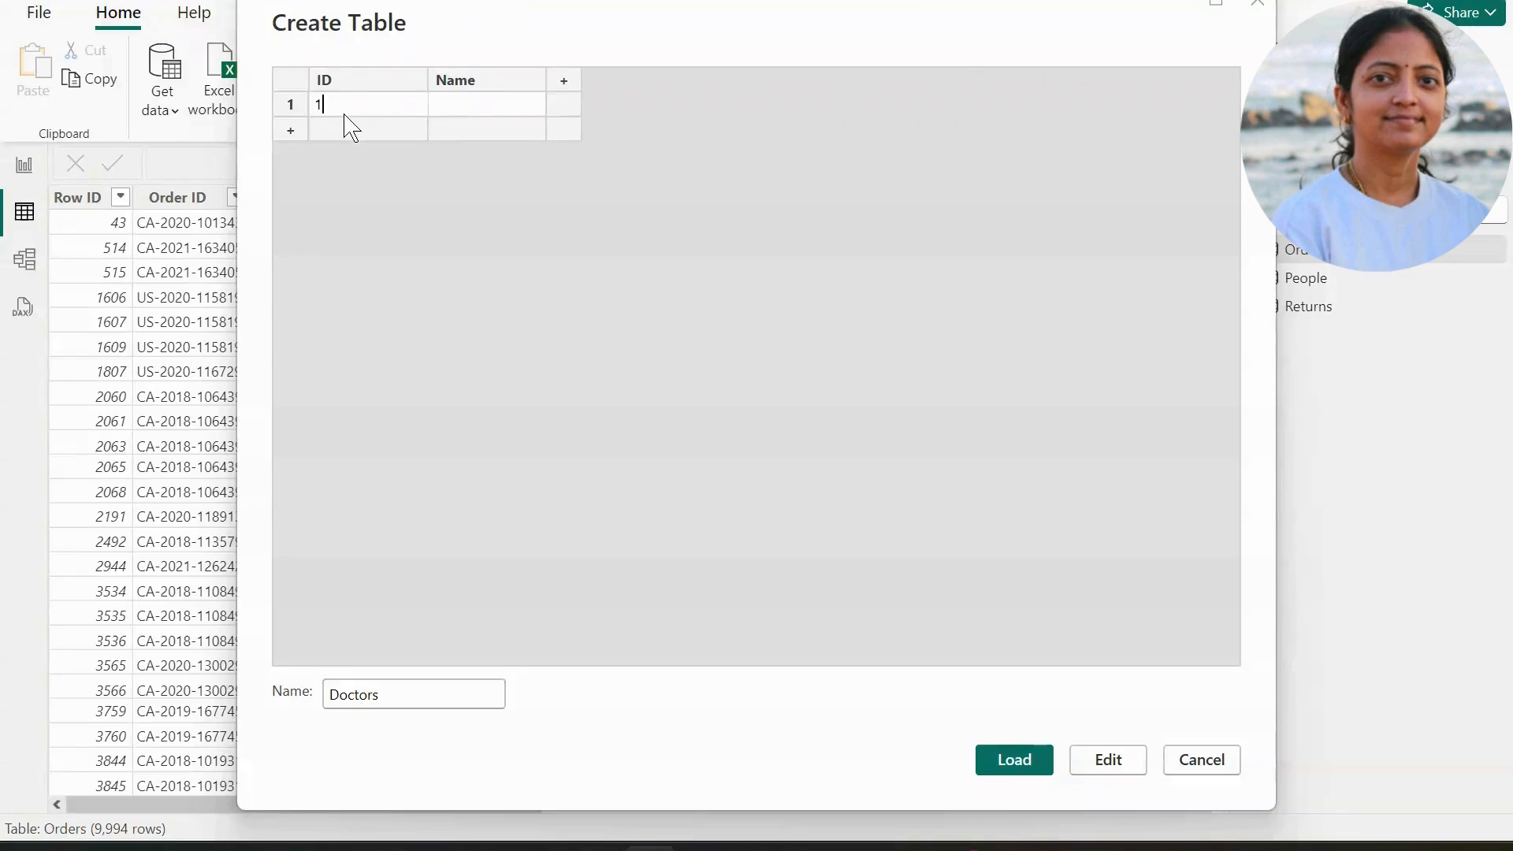
left_click(352, 137)
type("2")
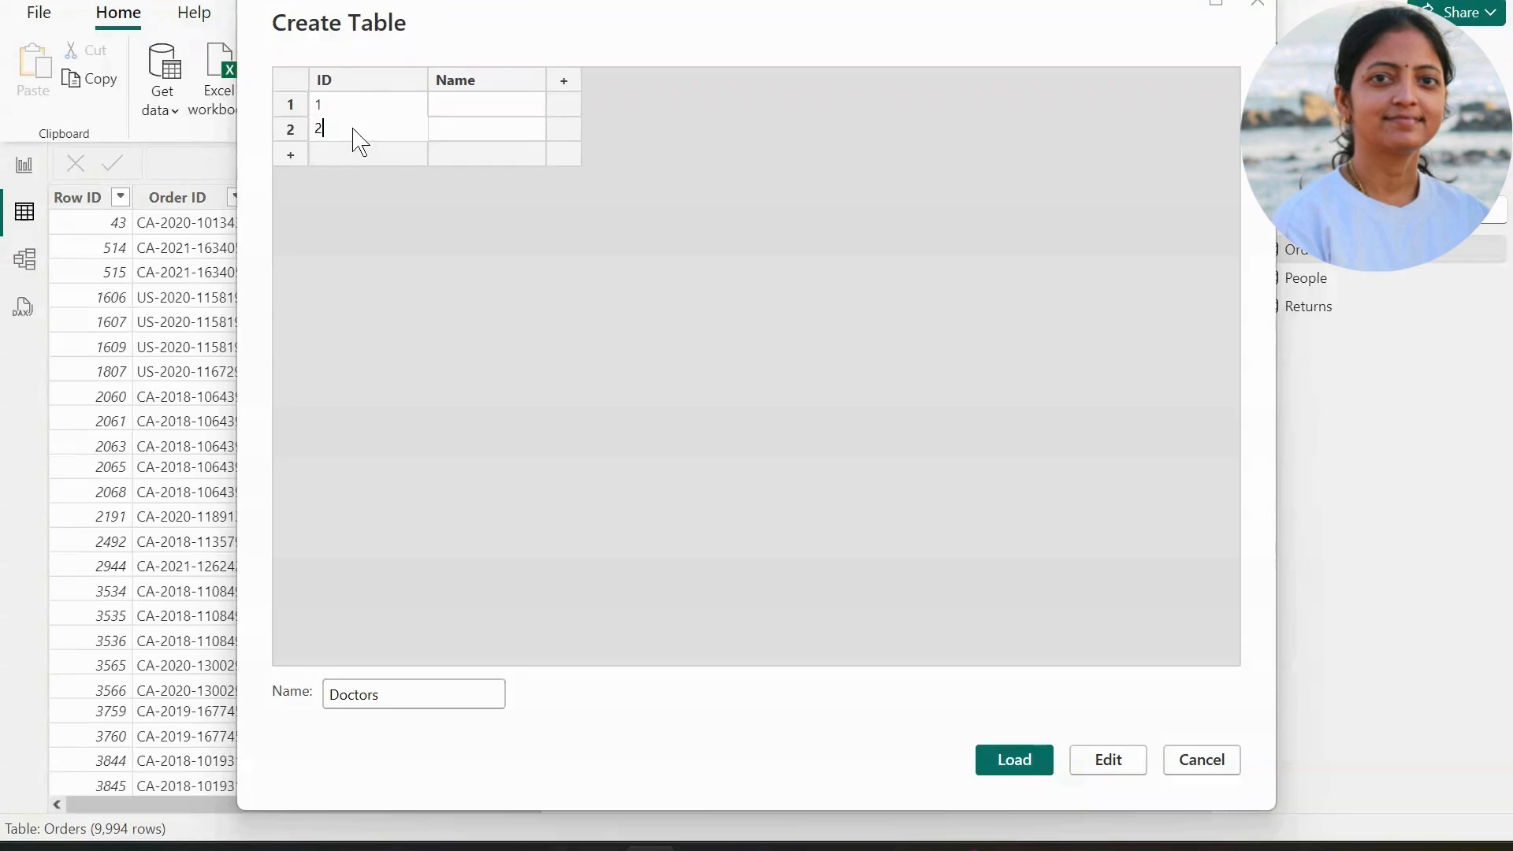
left_click(359, 154)
type("3")
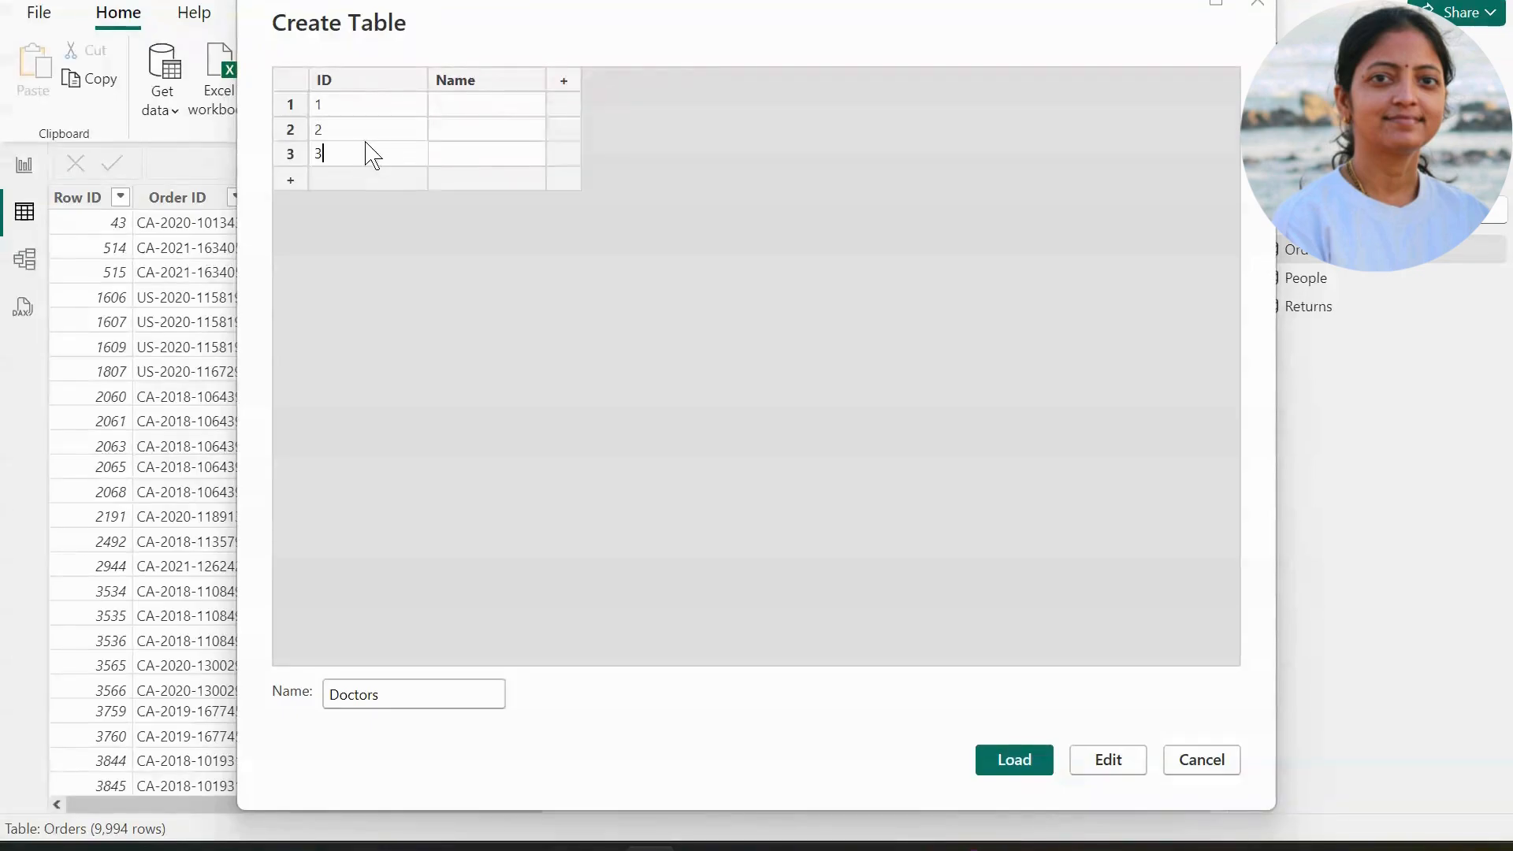
Enter A, B and C in the Name column for doctors 1 to 3 and load the Doctors table.
left_click(486, 111)
type("A")
left_click(470, 132)
type("B")
left_click(476, 156)
type("C")
left_click(520, 366)
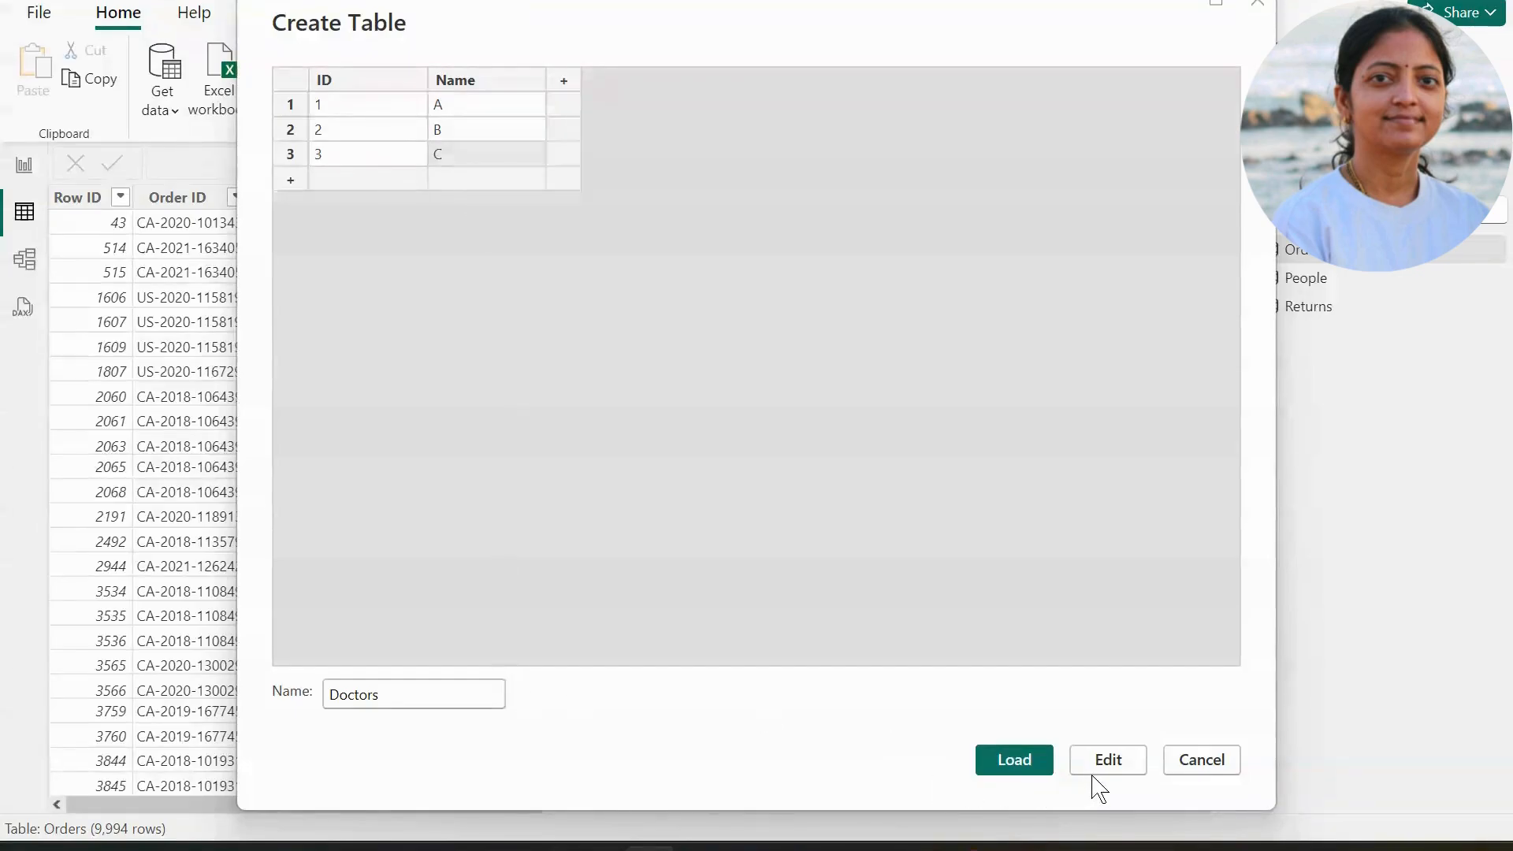
left_click(1037, 766)
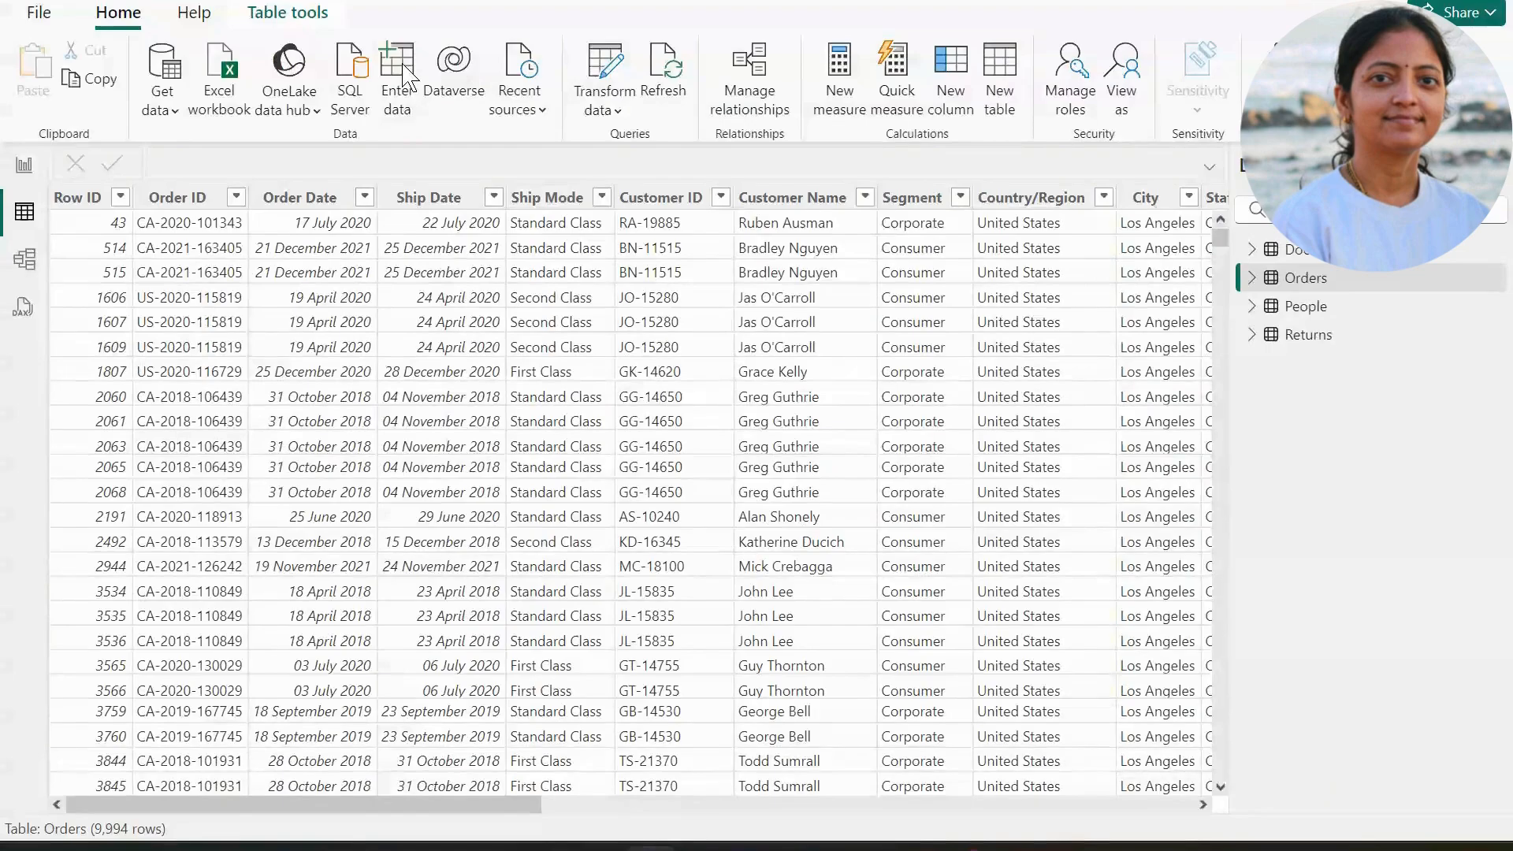
Start another manually entered table and name it "Patients".
left_click(404, 74)
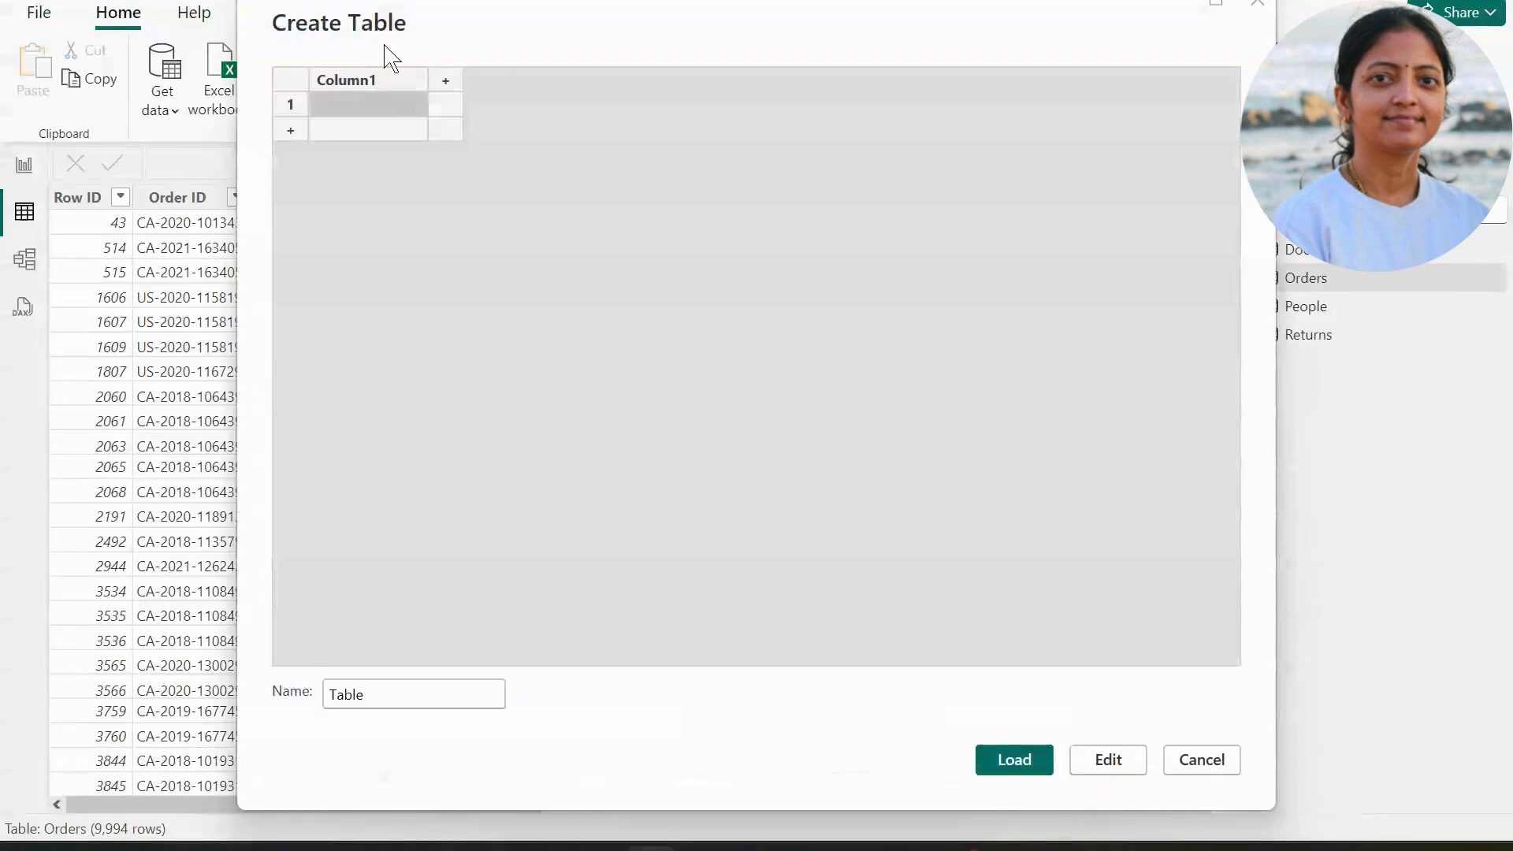
double_click(370, 702)
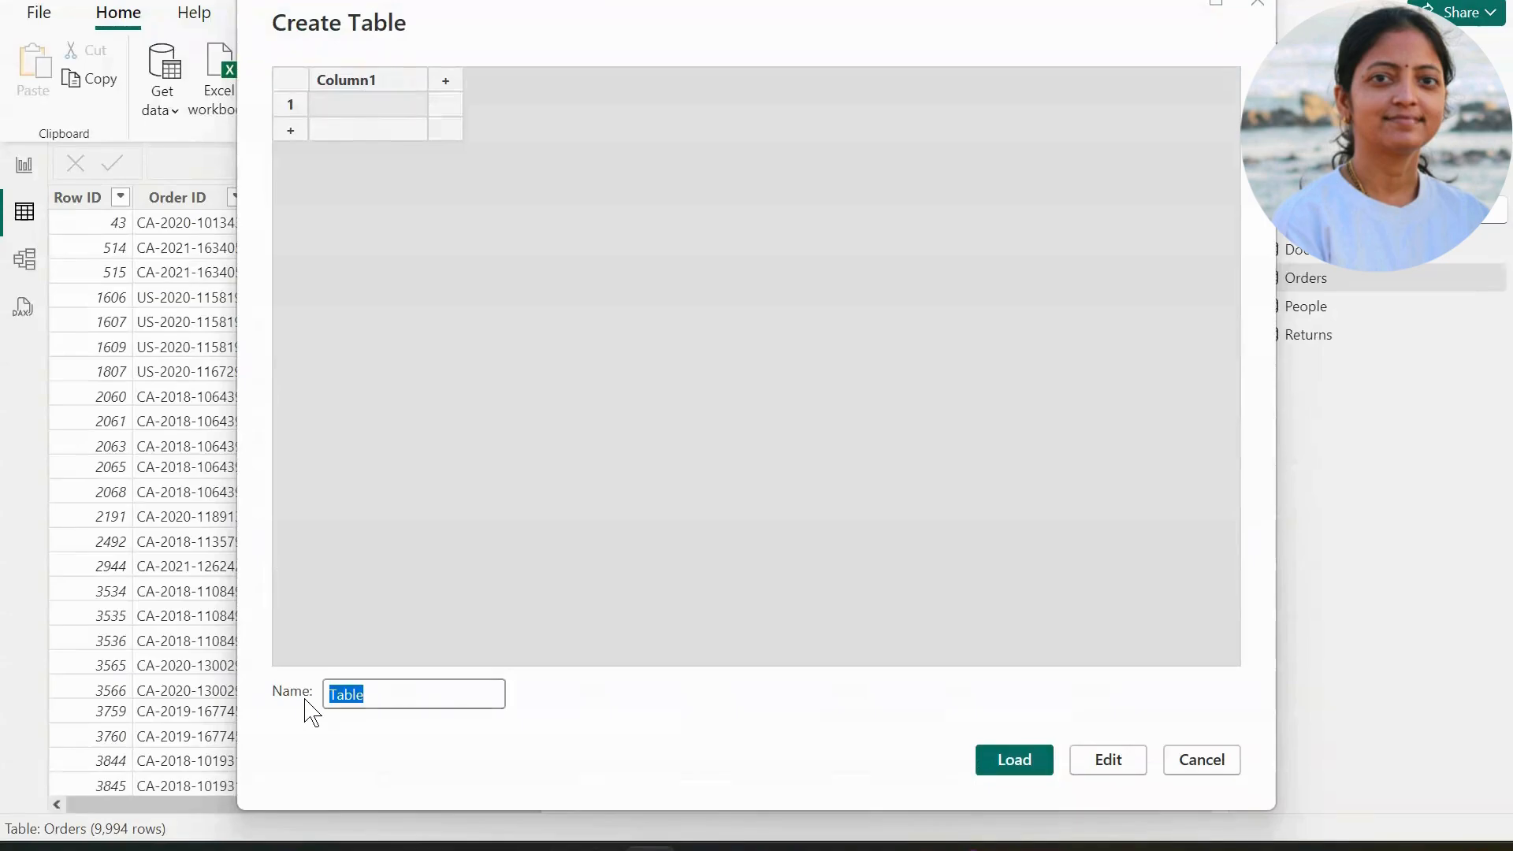
type("Paiten")
key("BackSpace")
key("BackSpace")
key("BackSpace")
key("BackSpace")
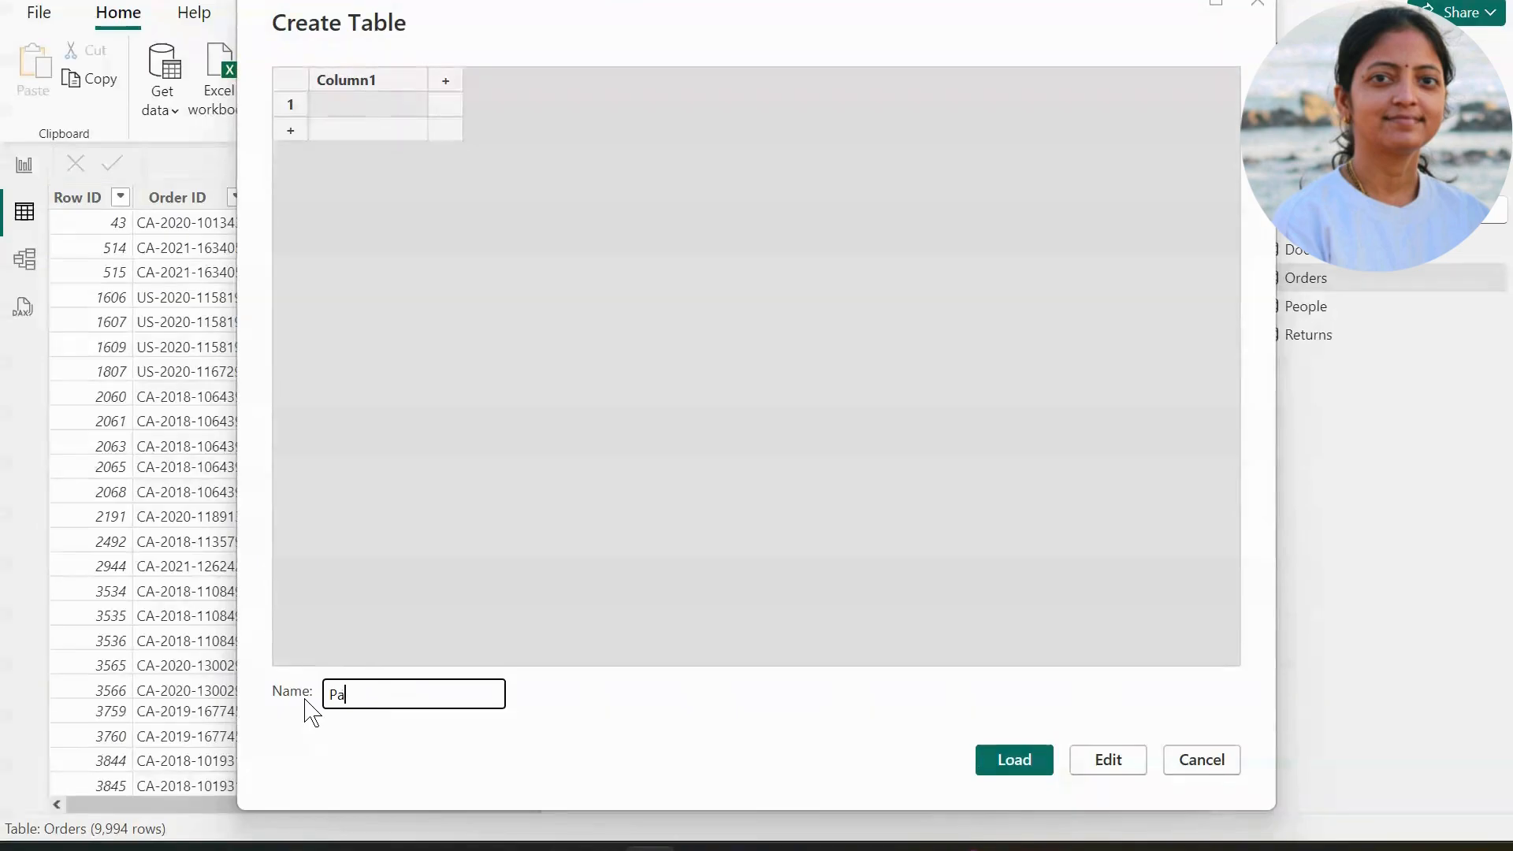
type("tients")
Name the first column of the Patients table "ID" and add a second column named "Name".
left_click(334, 101)
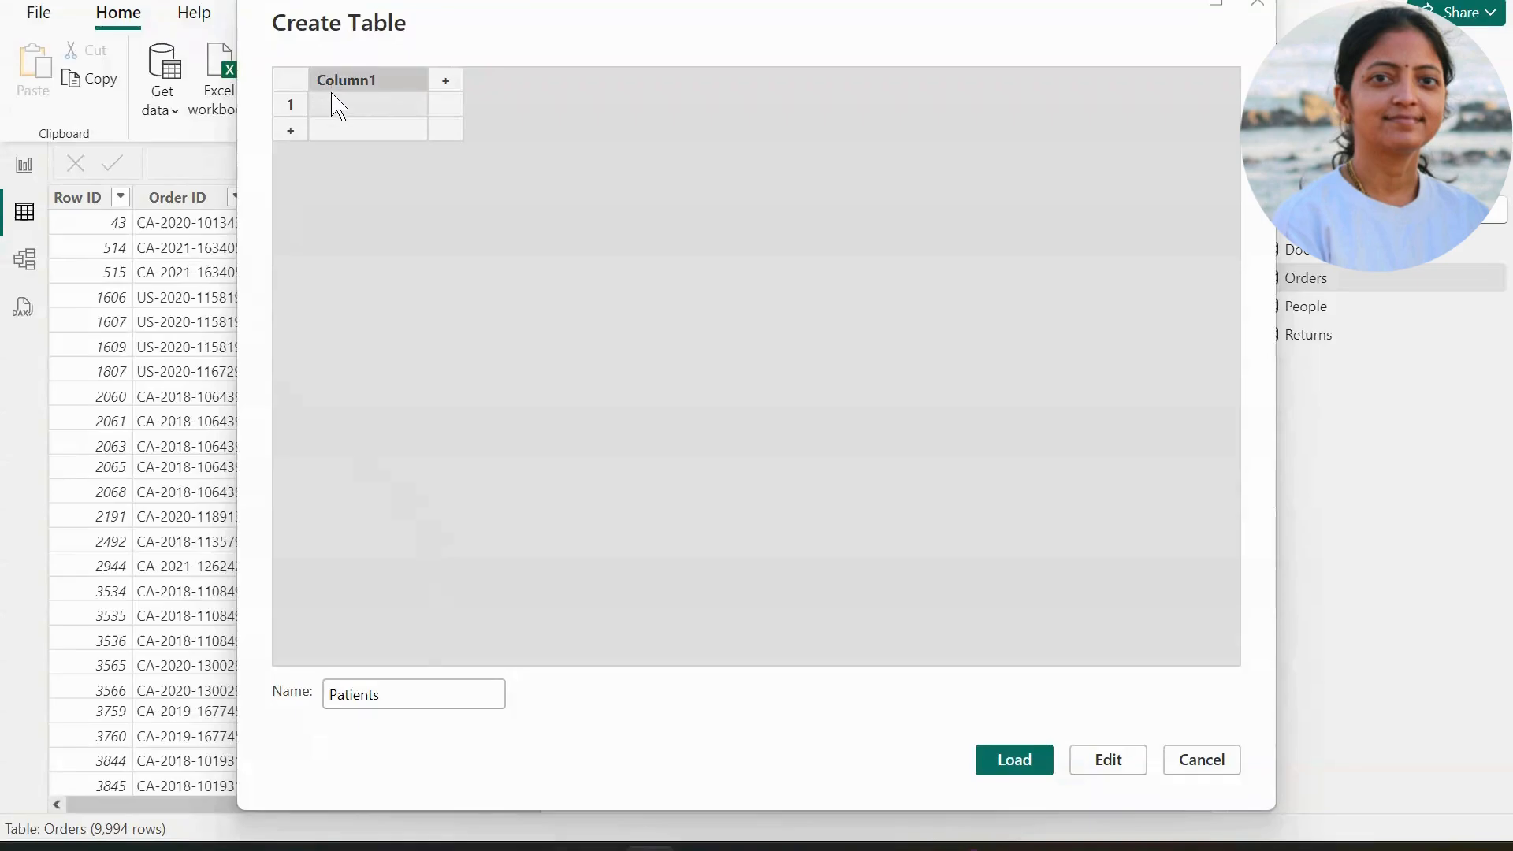
type("ID")
key("Tab")
type("N")
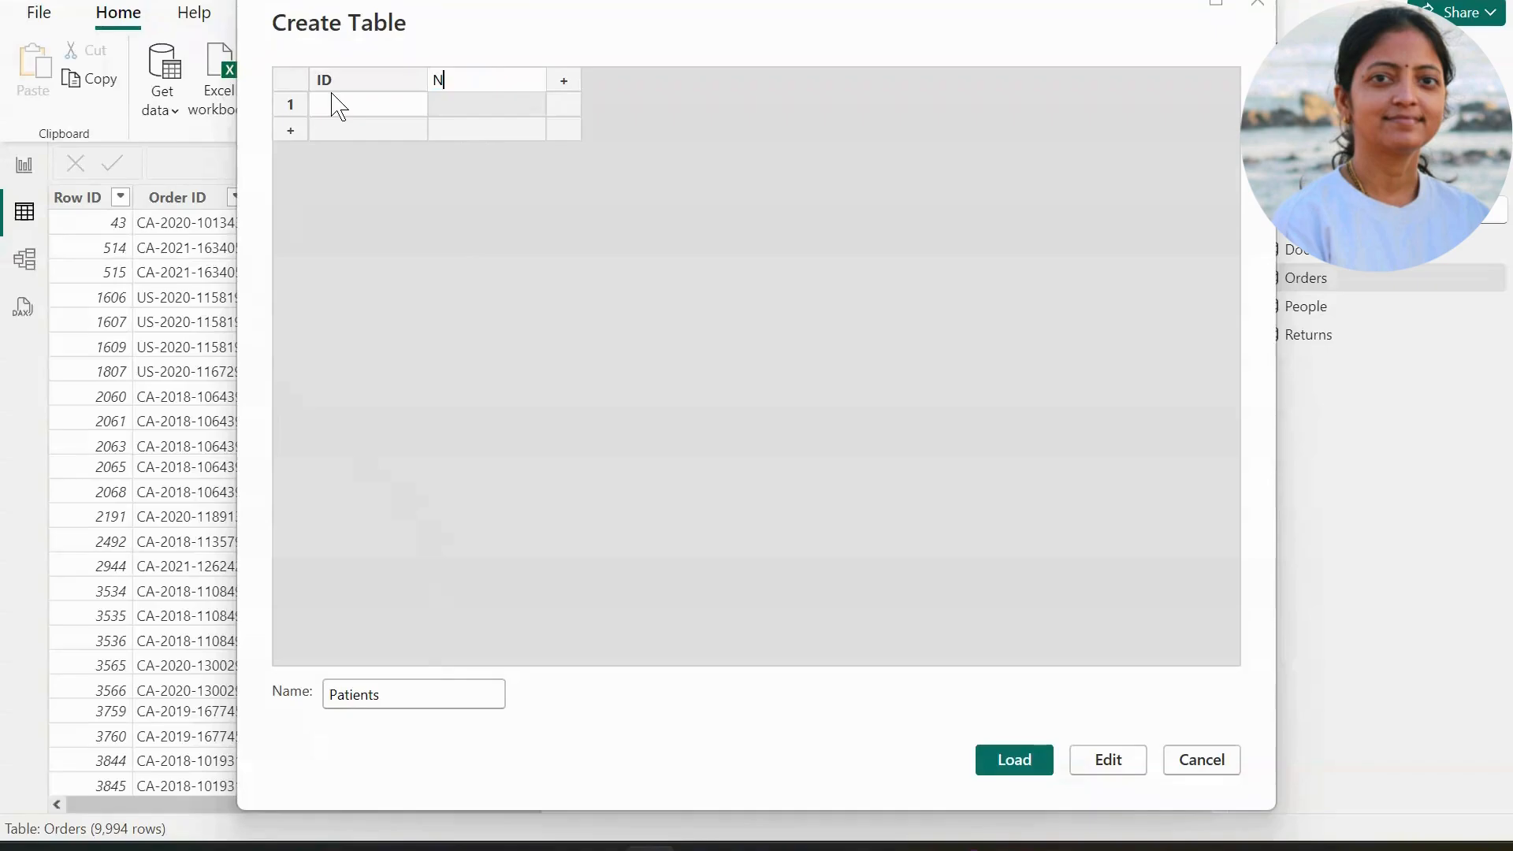
type("ame")
Enter the values 1 to 4 in the first four rows of the Patients table's ID column.
left_click(346, 103)
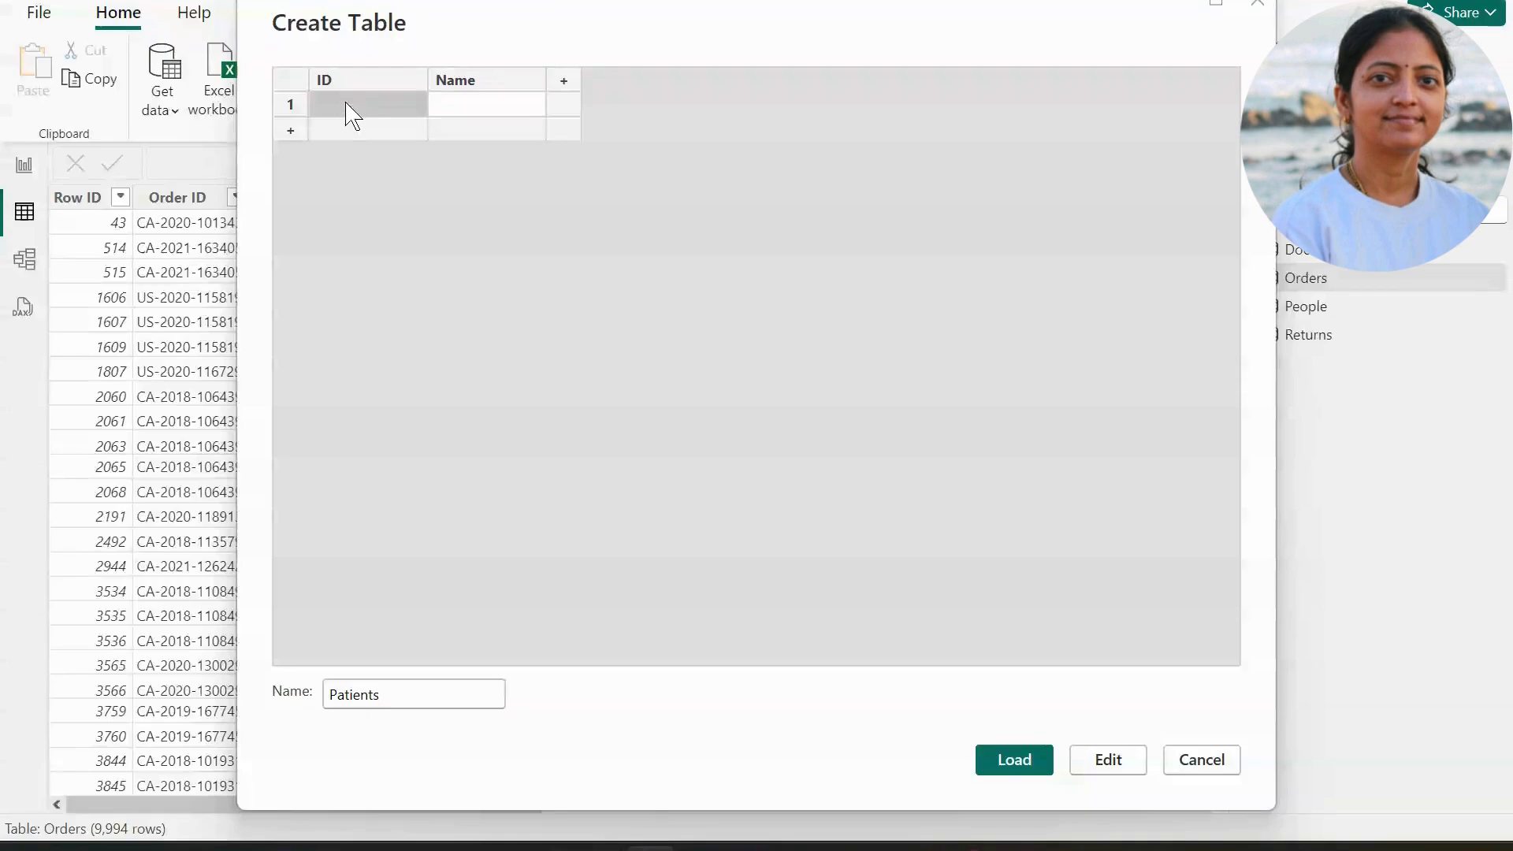
type("1")
key("Return")
type("2")
key("Return")
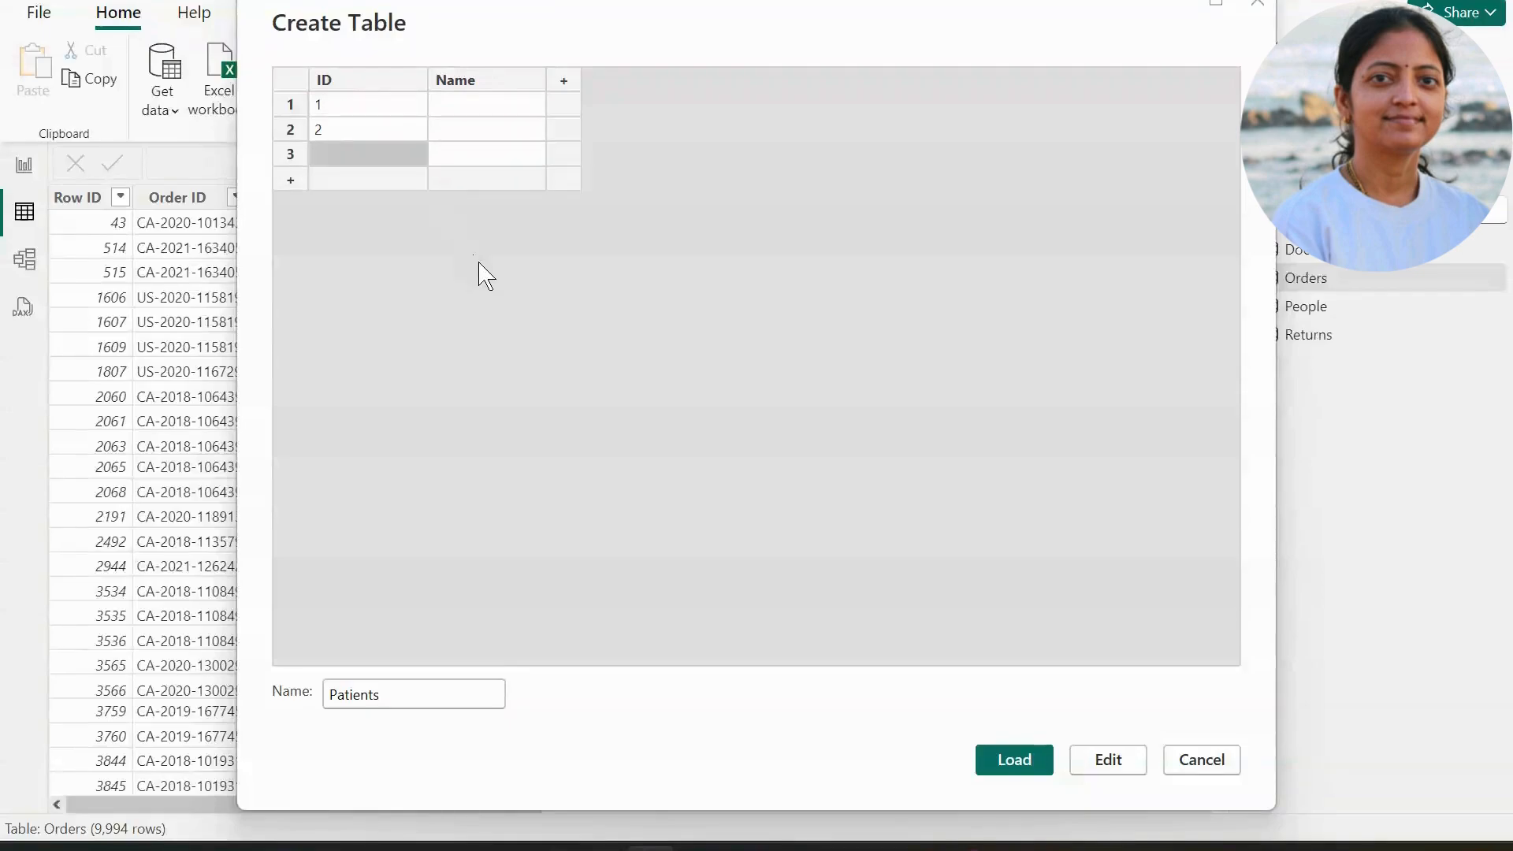
type("3")
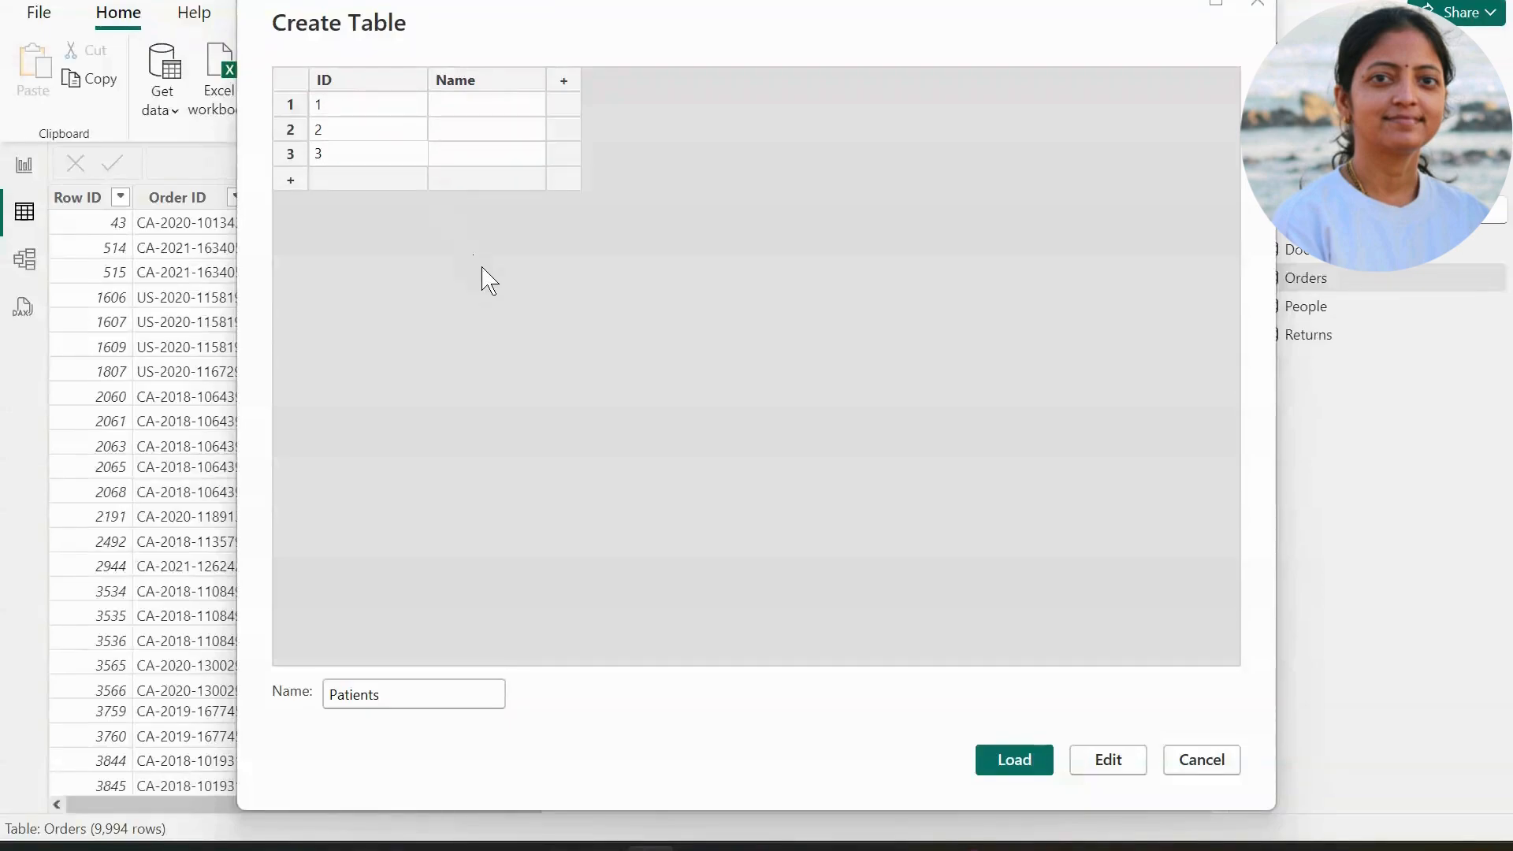
key("Return")
type("4")
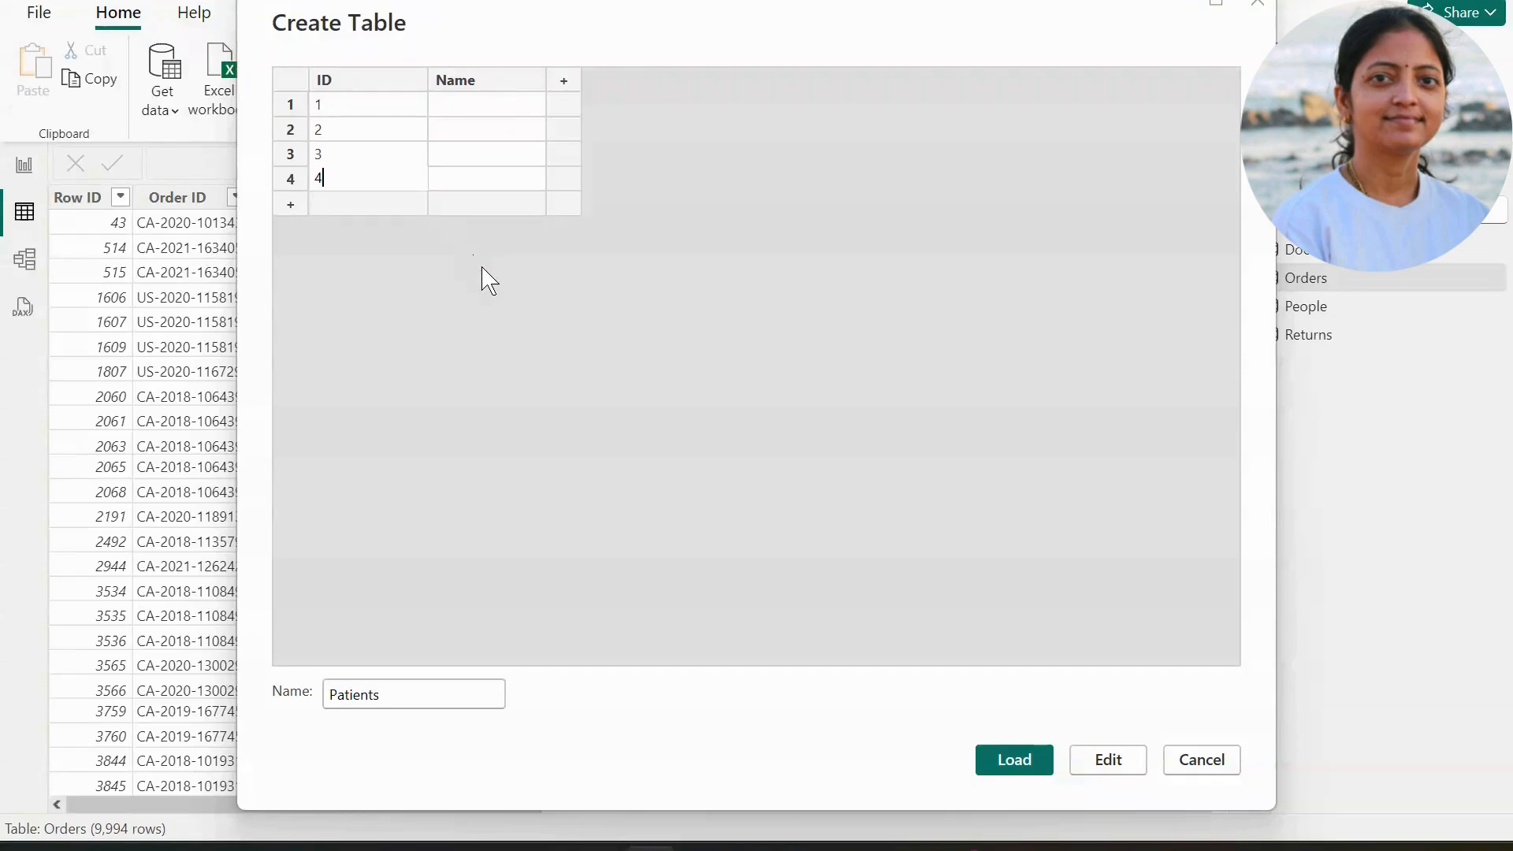
Enter P1, P2, P3 and P4 in the Name column for patients 1 to 4 and load the Patients table.
left_click(484, 105)
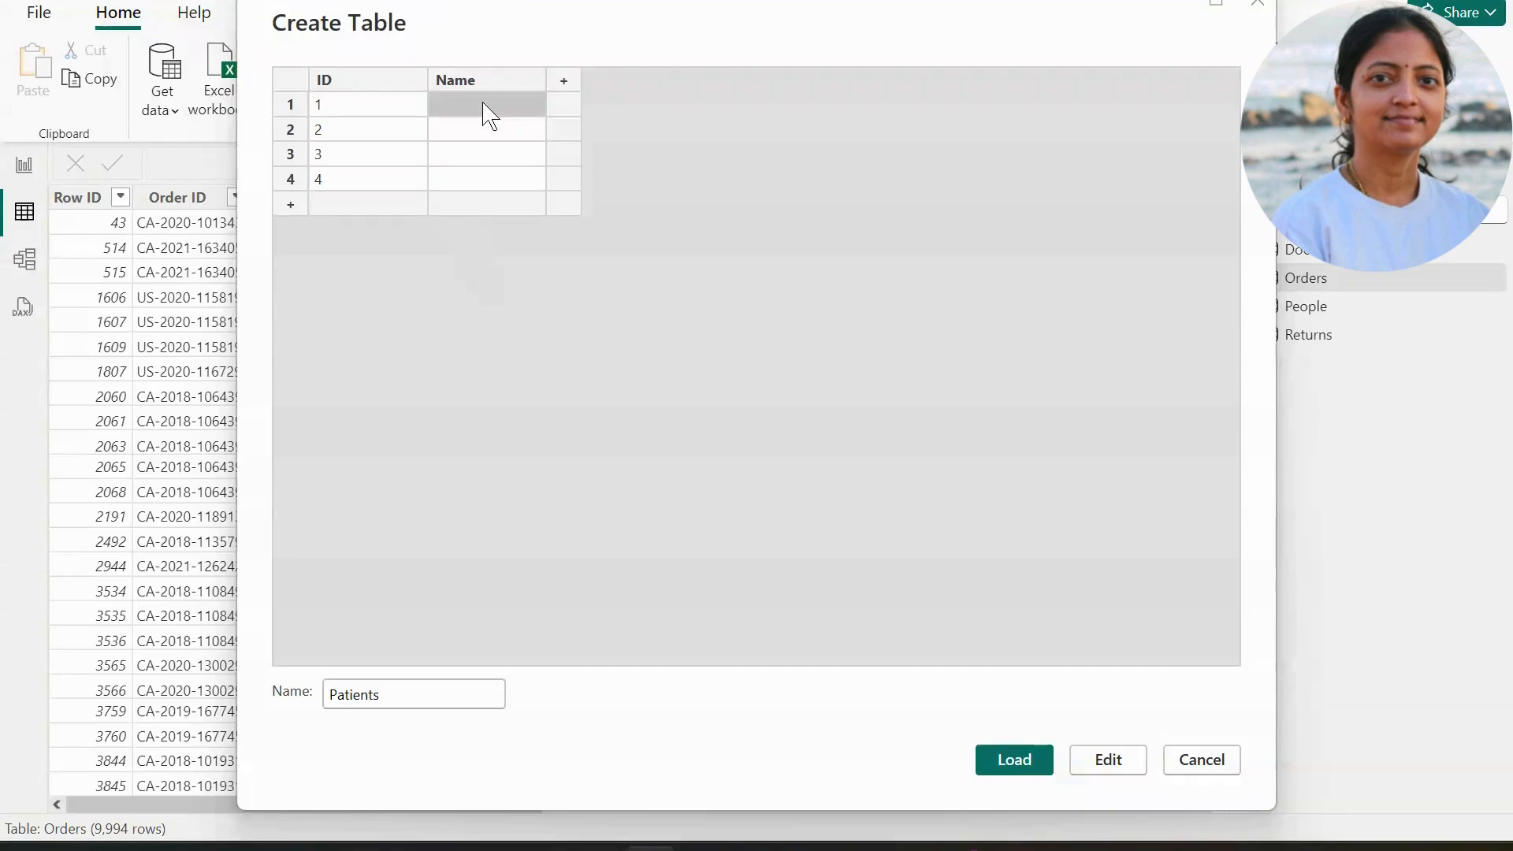
type("P1")
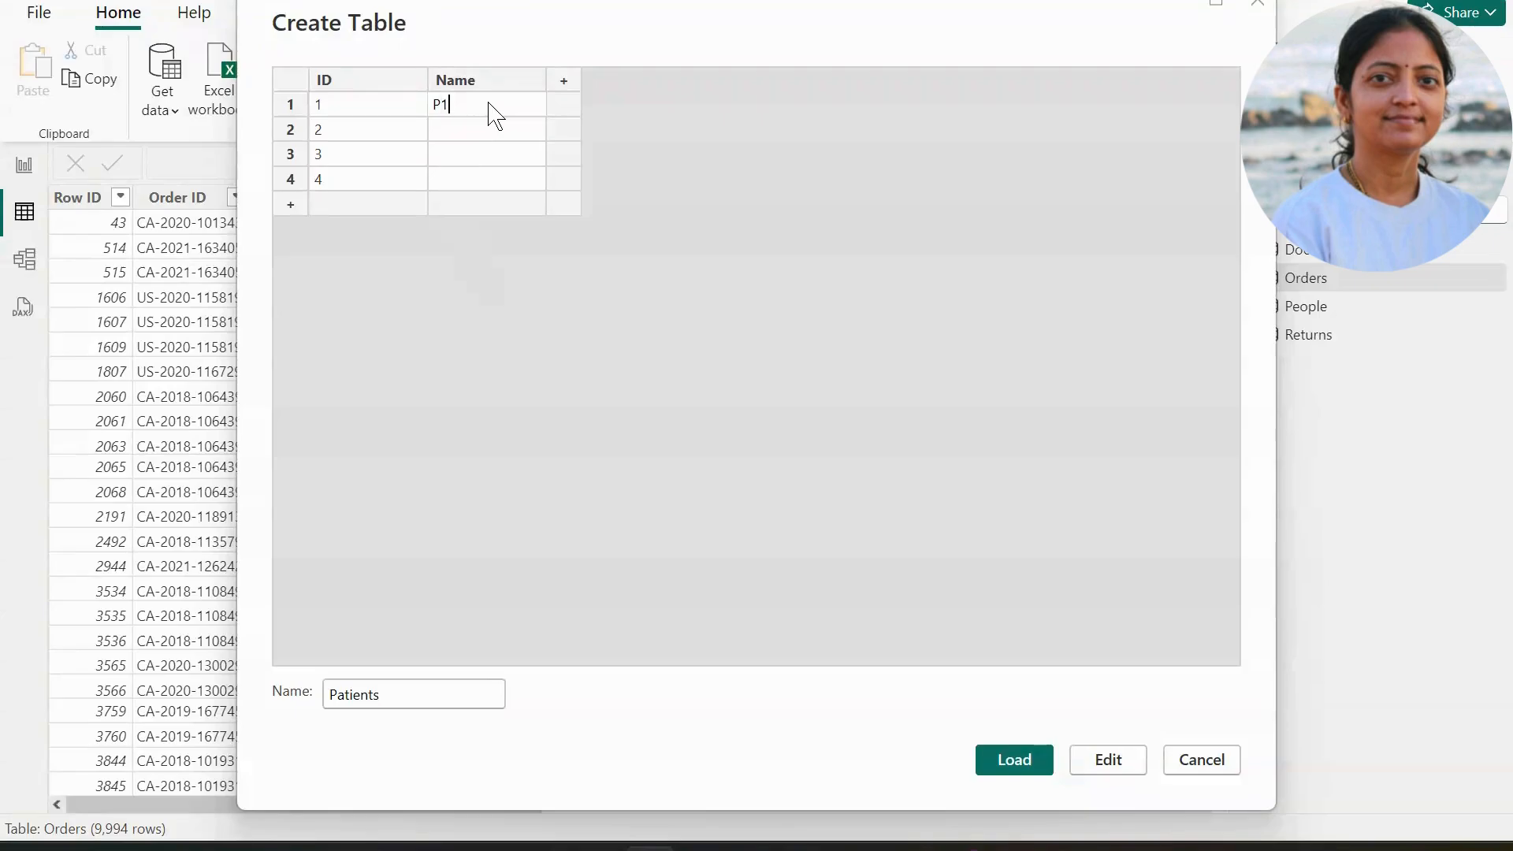
key("Return")
type("P3")
key("Return")
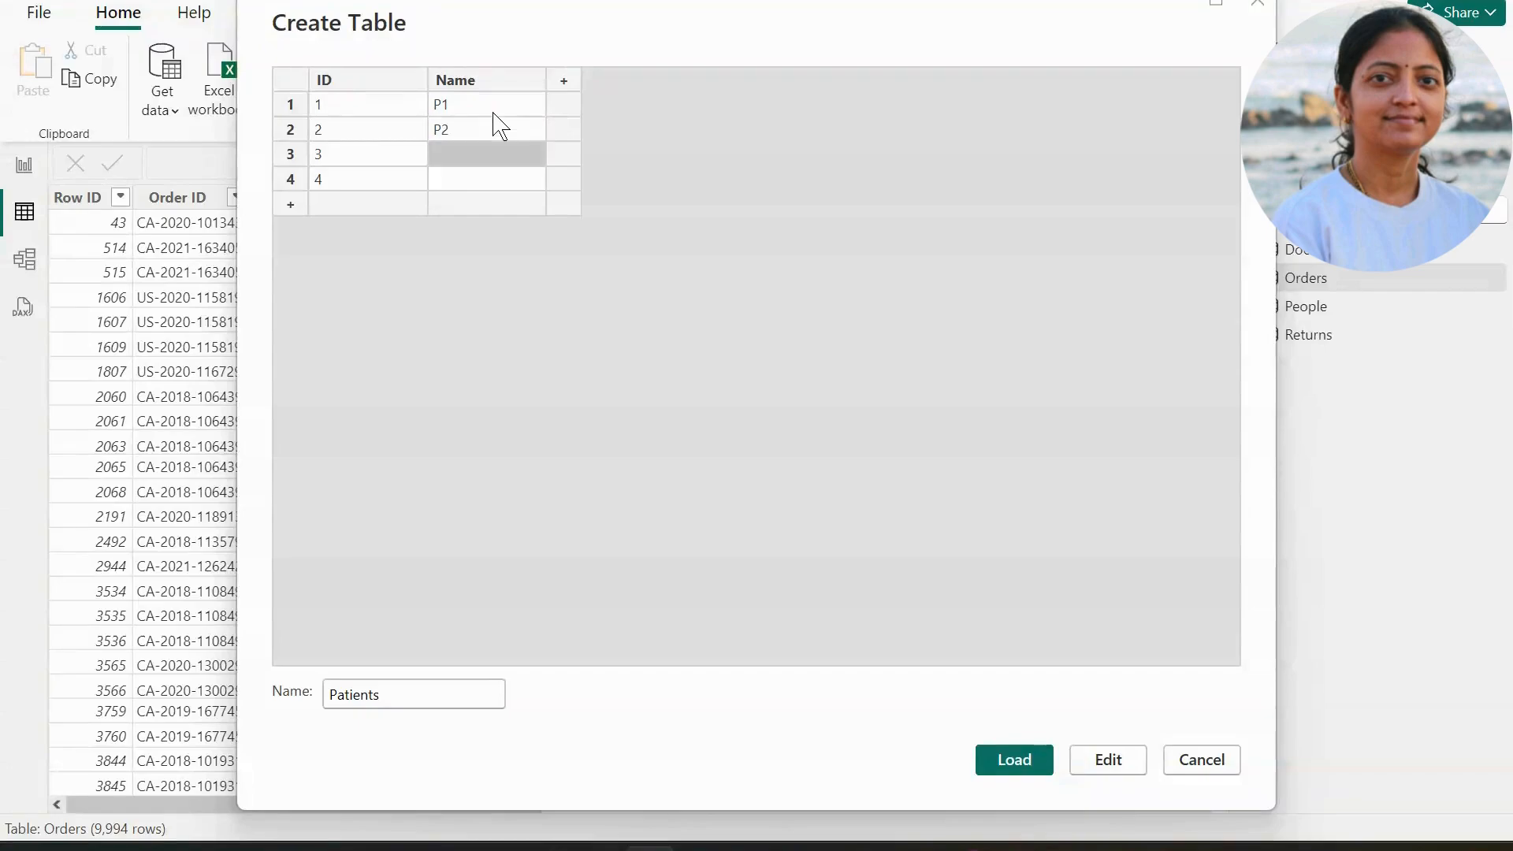
type("P3")
key("Return")
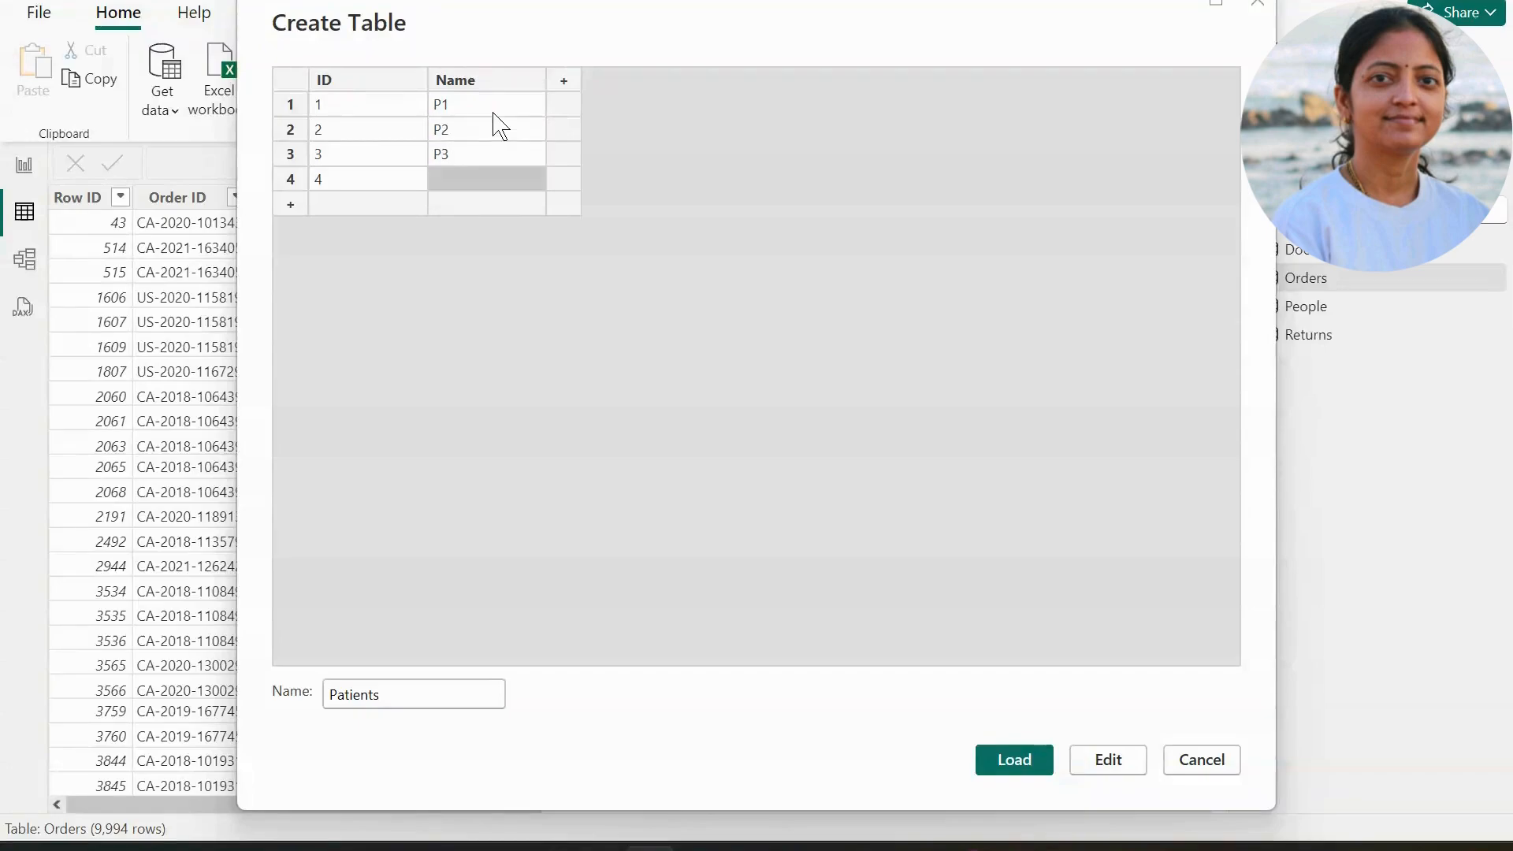
type("P4")
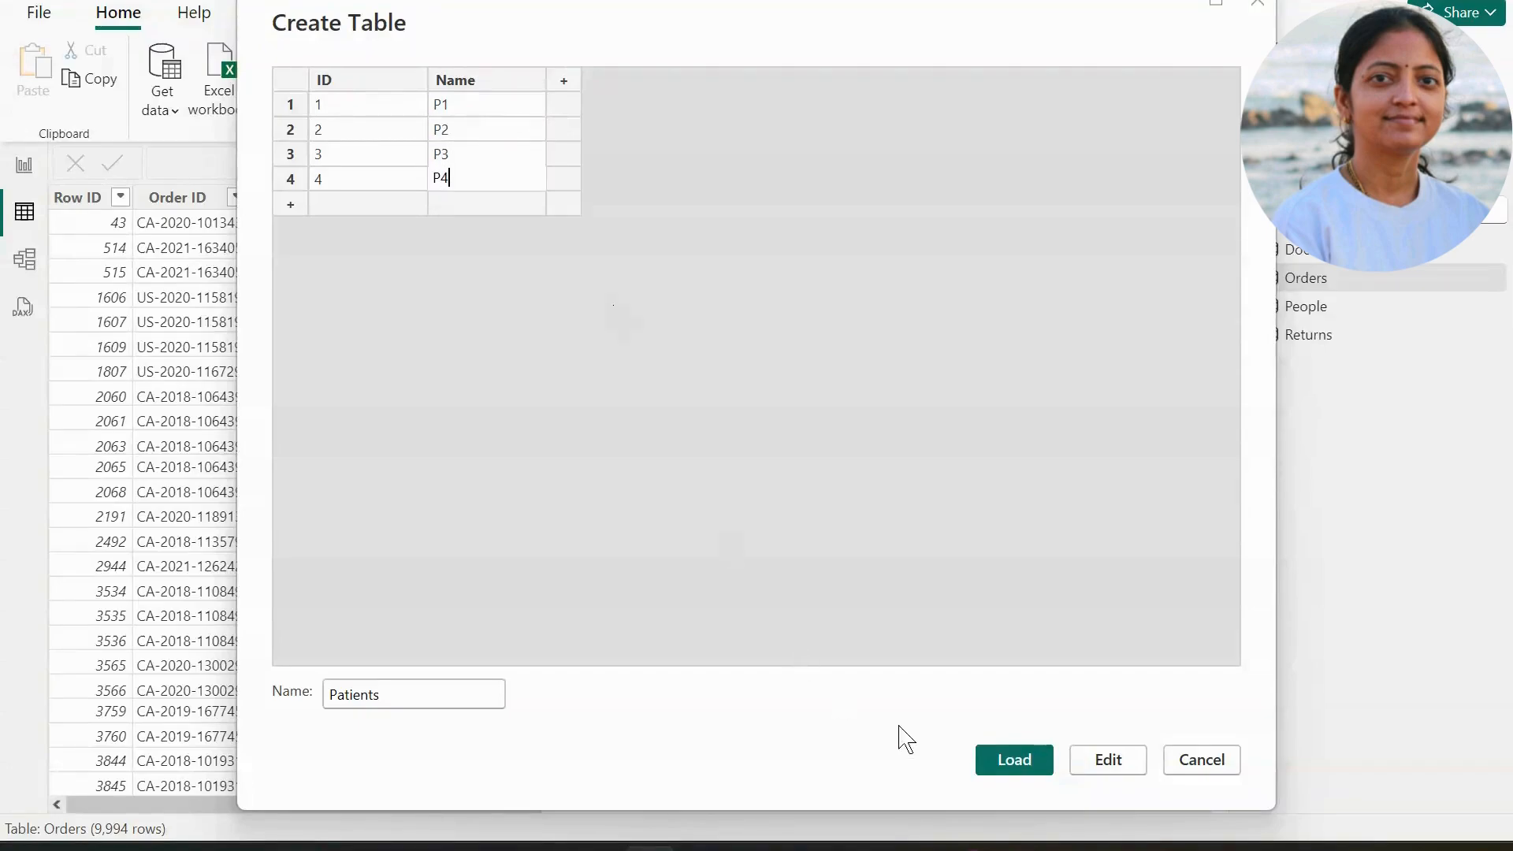
left_click(1002, 765)
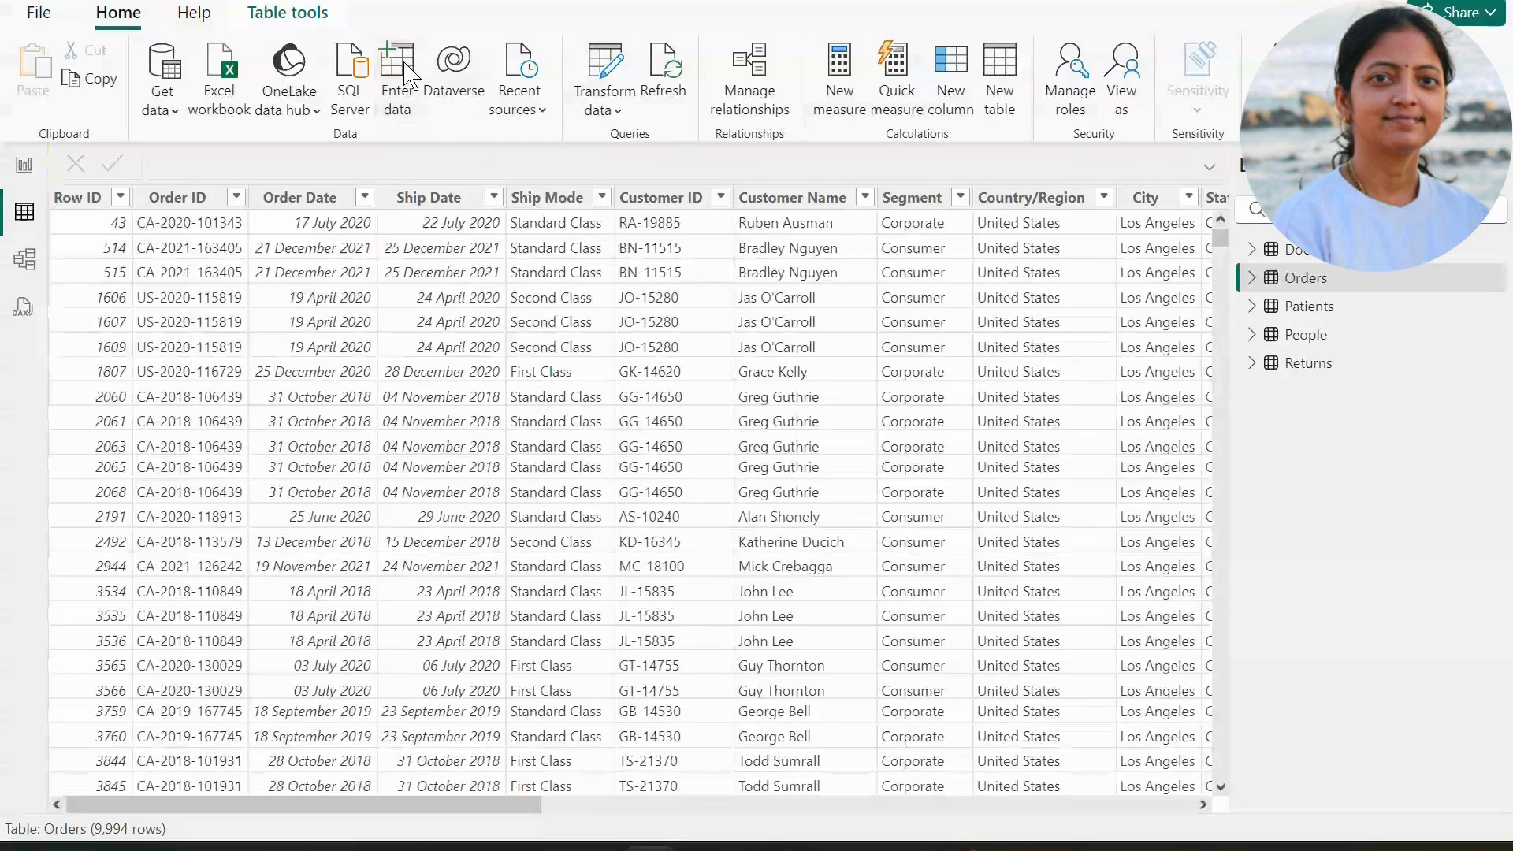
Start a new manually entered table and name it "Locations".
left_click(408, 77)
left_click(387, 690)
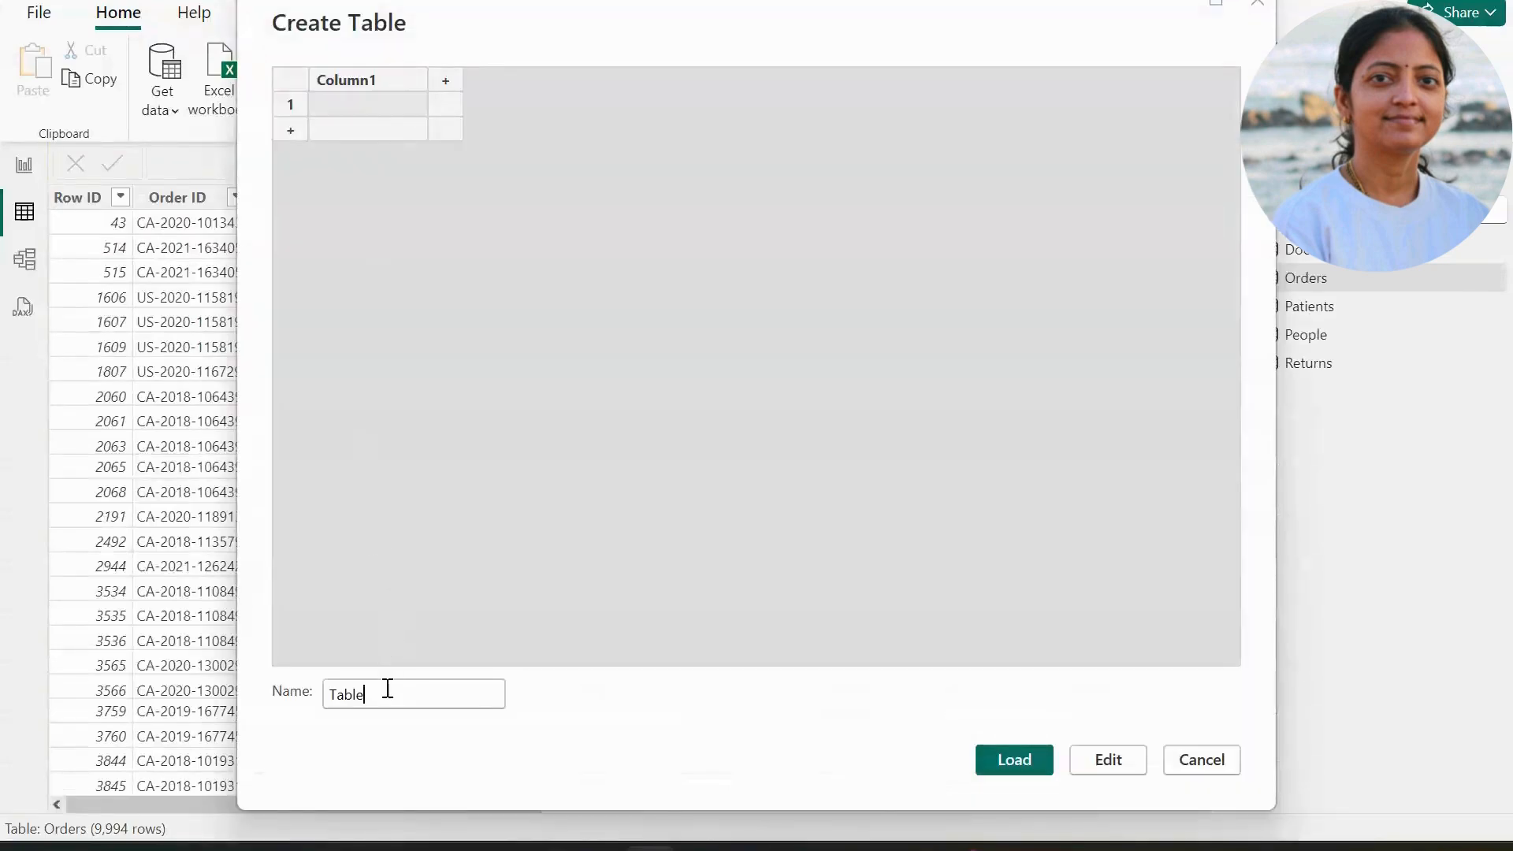
left_click_drag(388, 689, 312, 696)
type("lOCAT")
key("BackSpace")
key("BackSpace")
key("BackSpace")
key("BackSpace")
key("BackSpace")
type("Locations")
Name the first column of the Locations table "Loc_ID" and add a second column named "L_name".
left_click(374, 86)
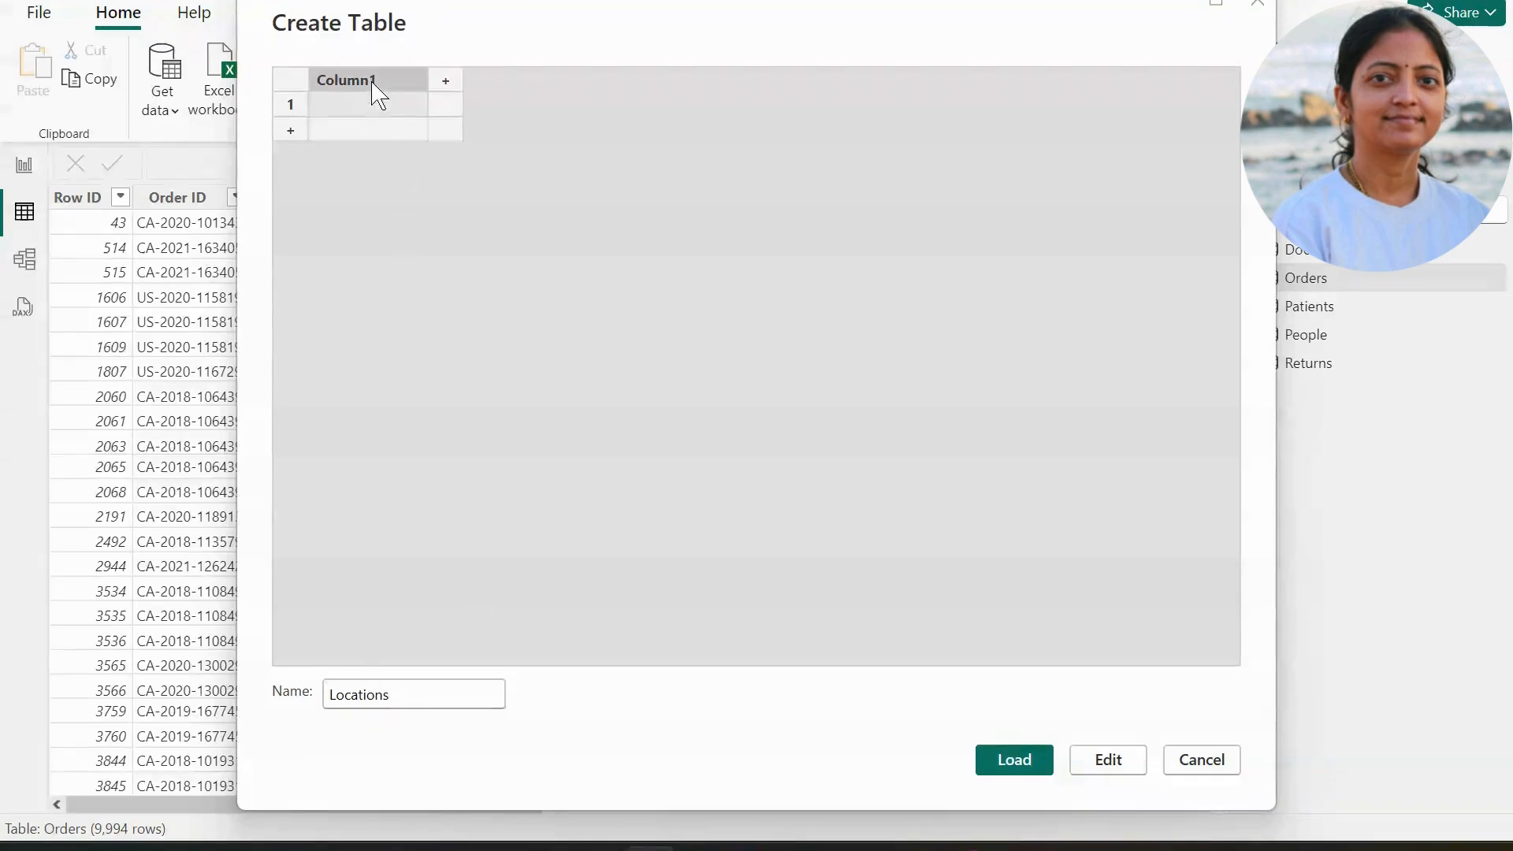
type("Loc")
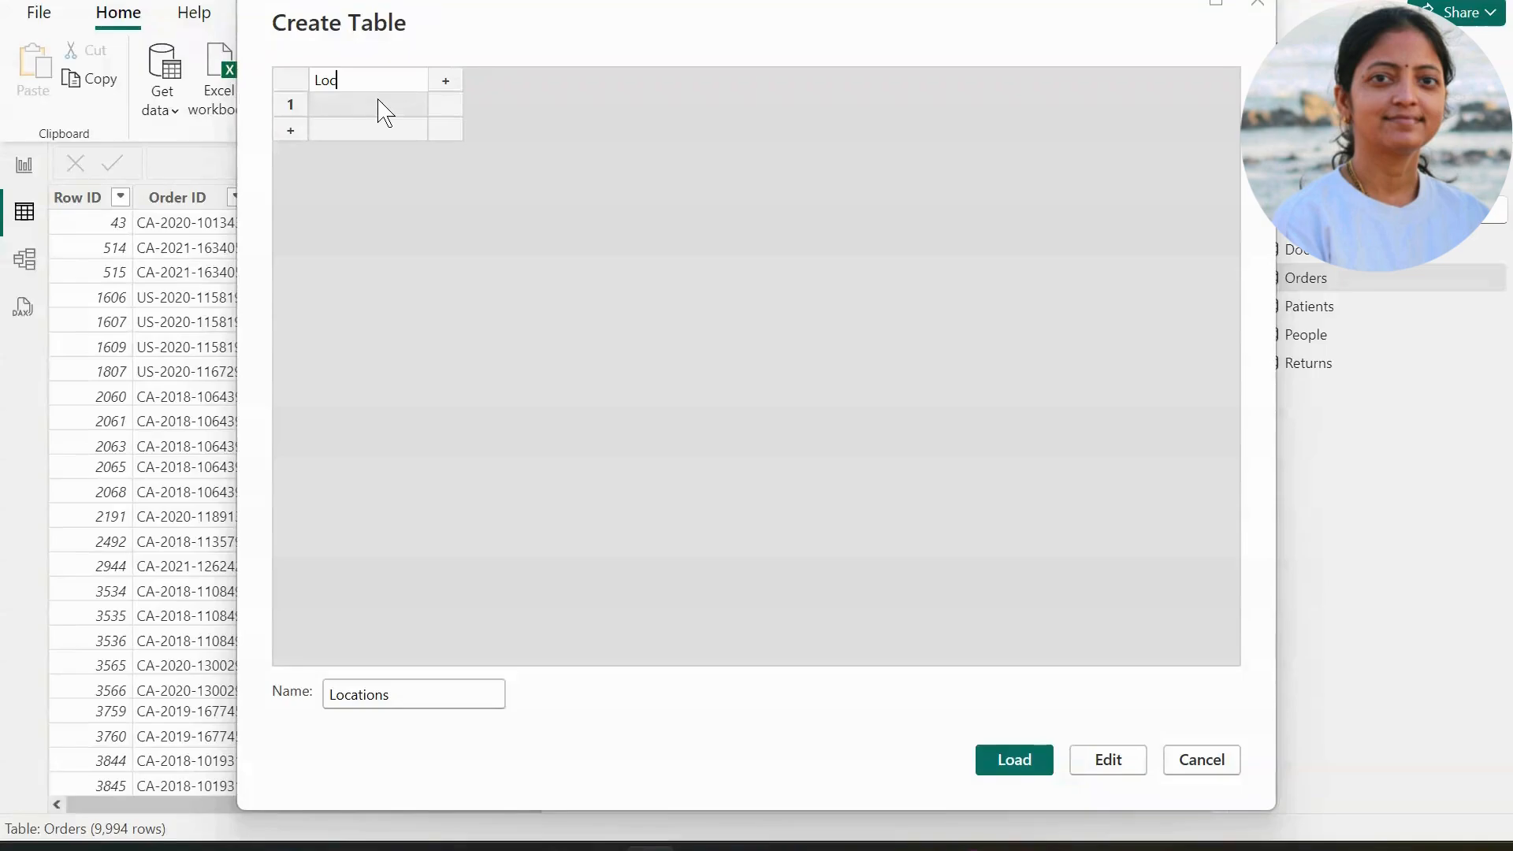
type("_i")
type("ID")
key("Tab")
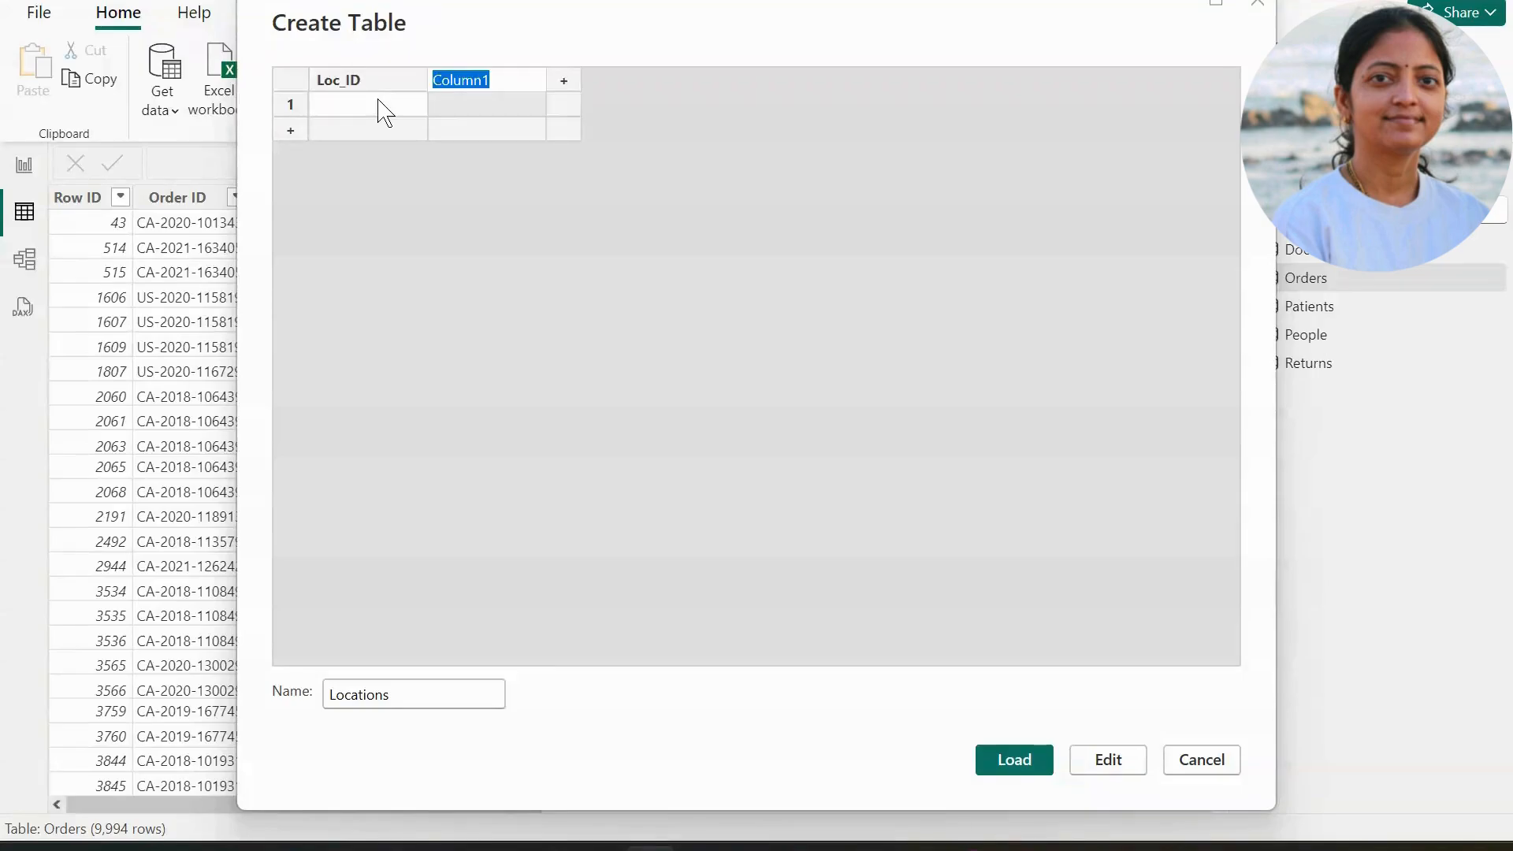
type("L_name")
key("Return")
Fill the Locations table with the rows 1 Bangalore and 2 Chennai, and load it.
left_click(382, 110)
type("1")
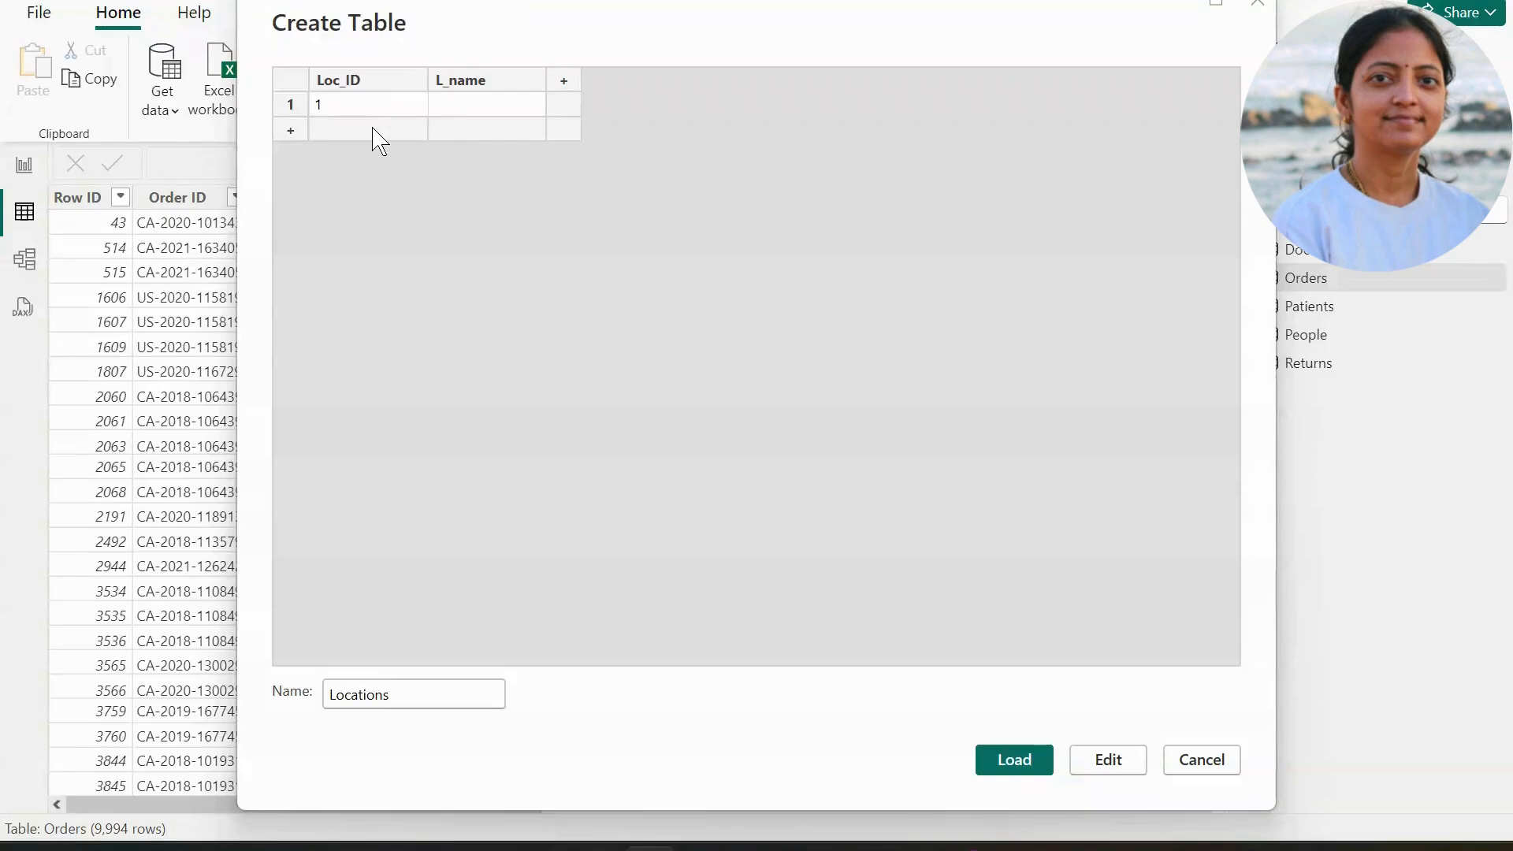
left_click(376, 139)
type("2")
left_click(446, 111)
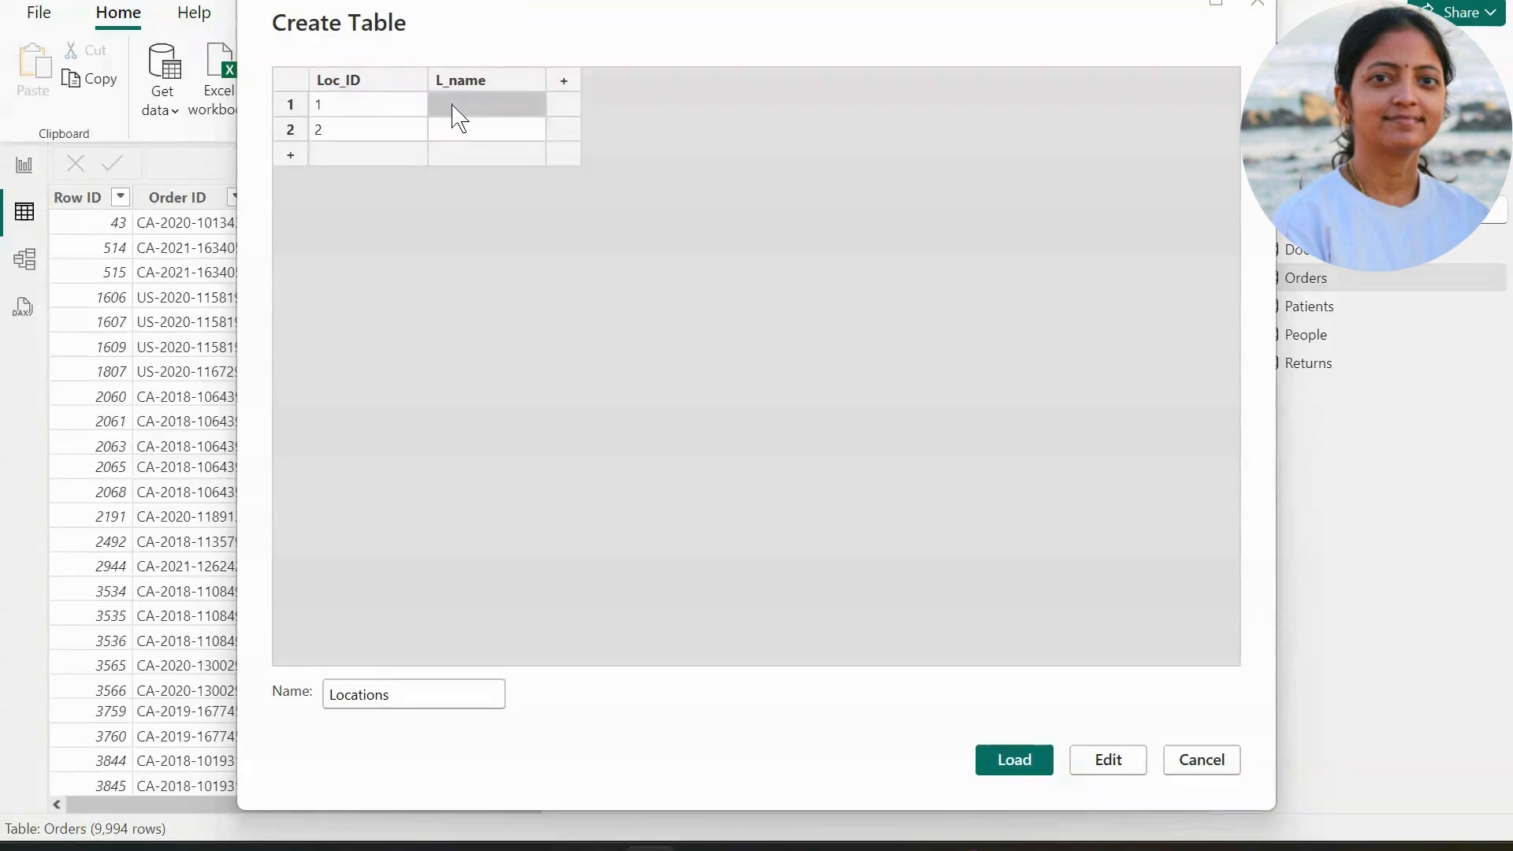
type("B")
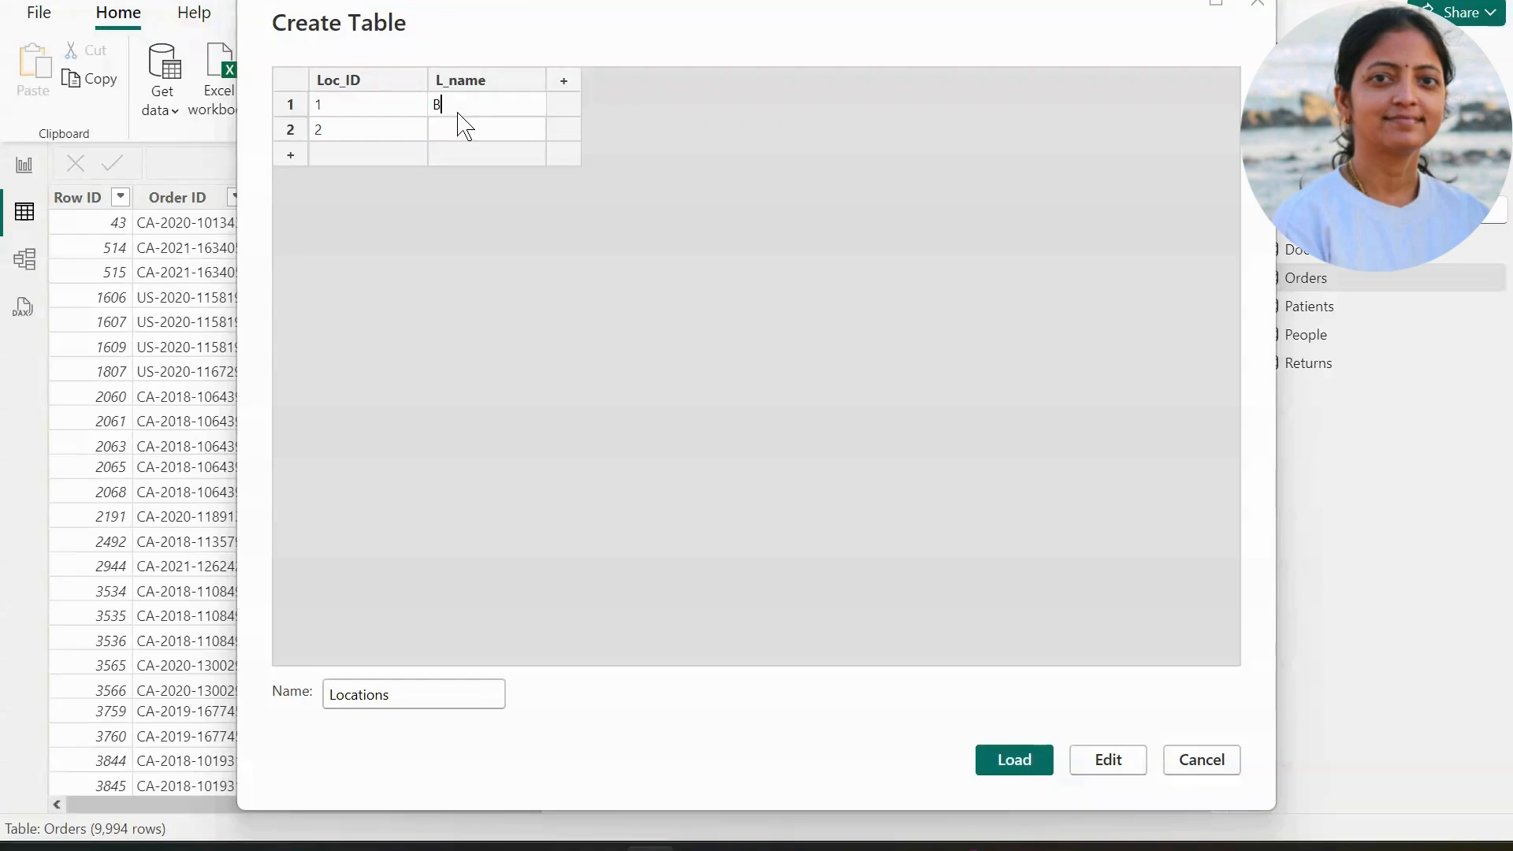
type("angalore")
left_click(465, 126)
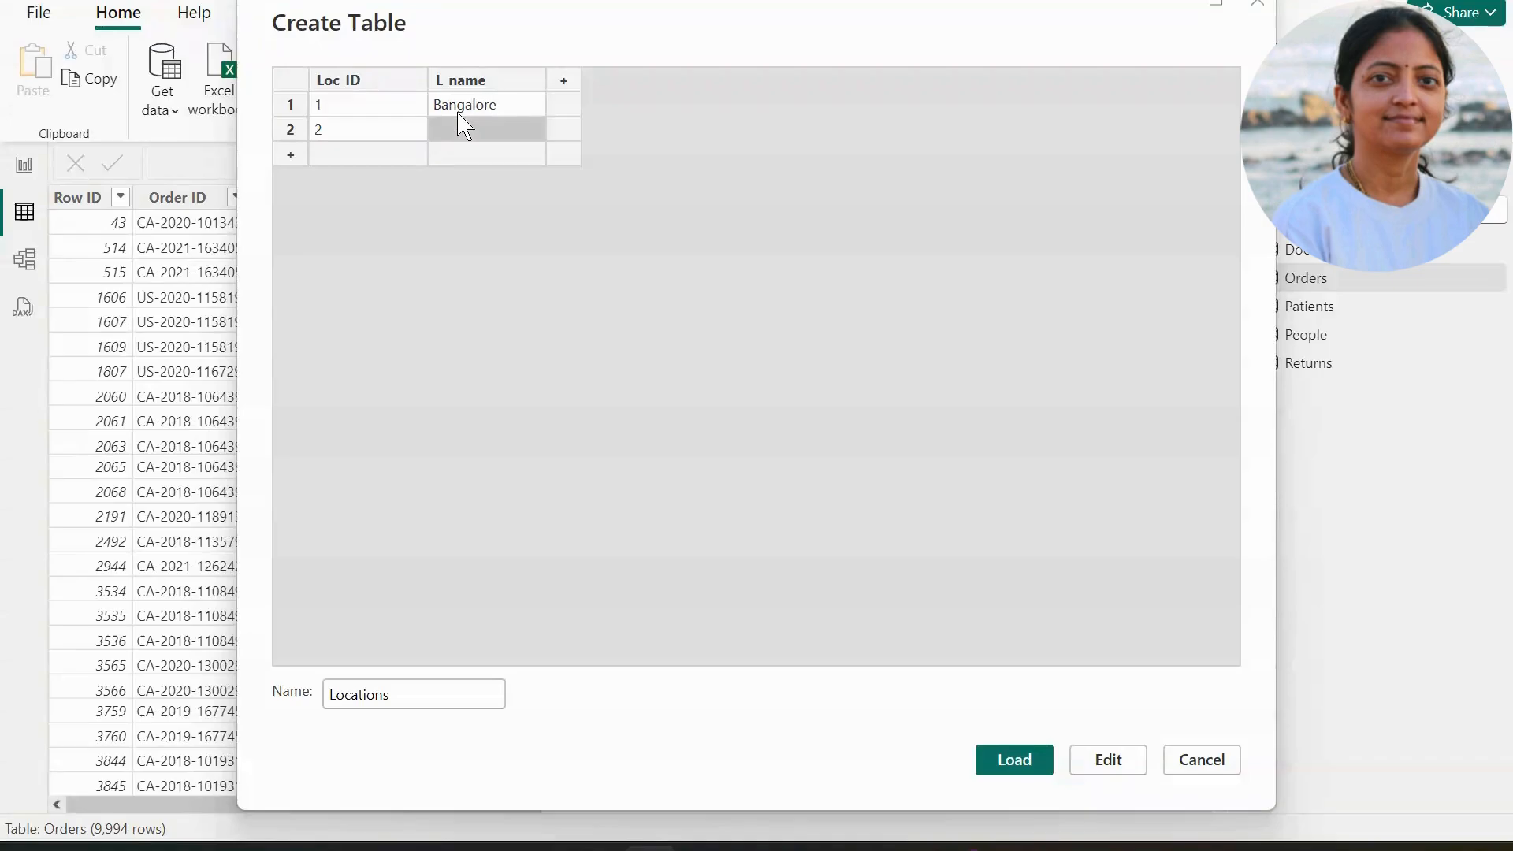
type("Chennai")
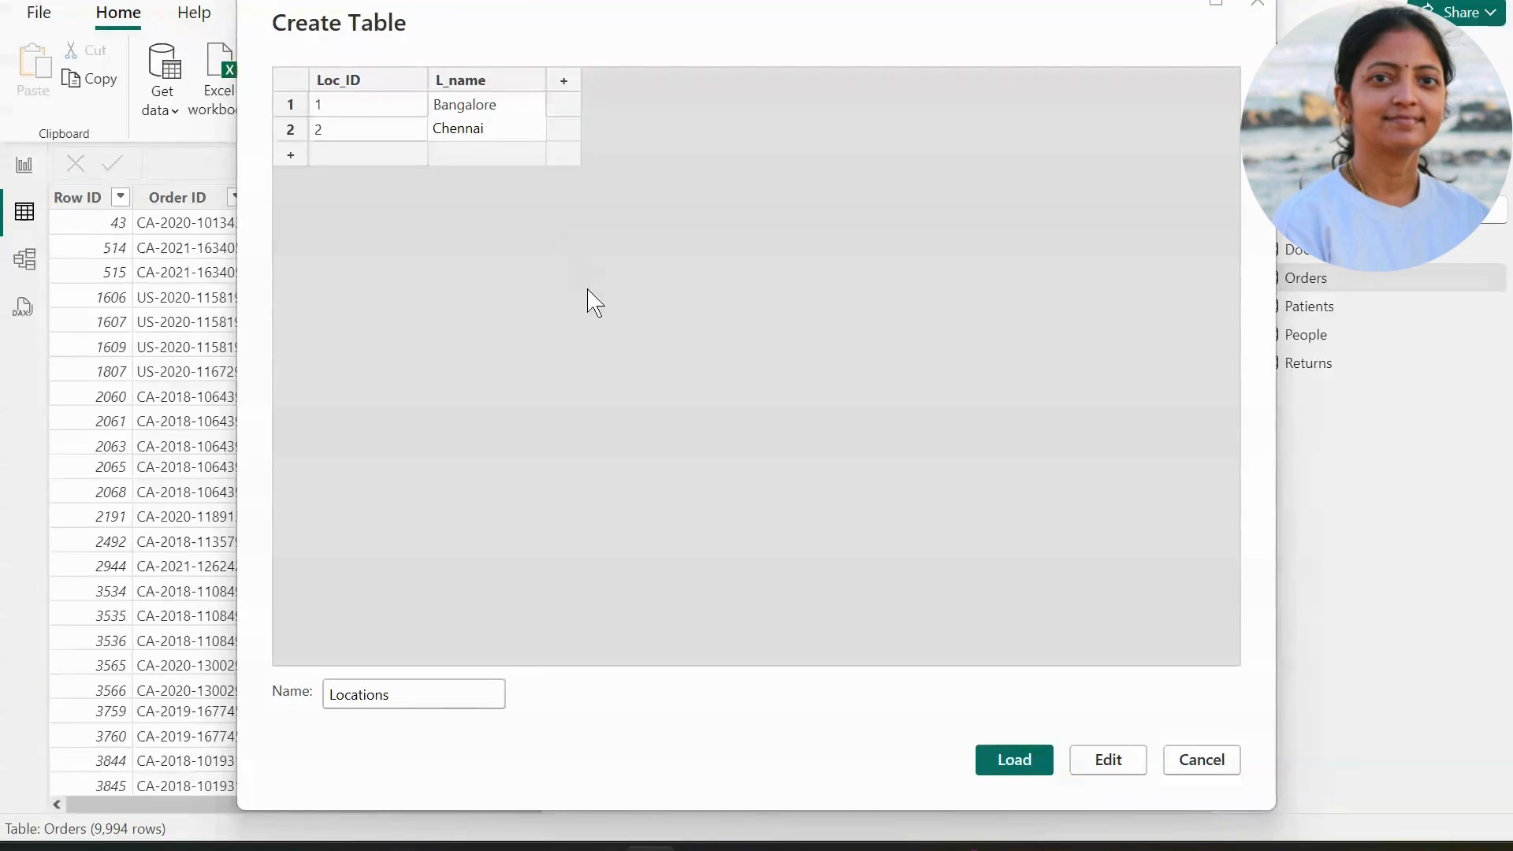
left_click(598, 309)
left_click(1014, 761)
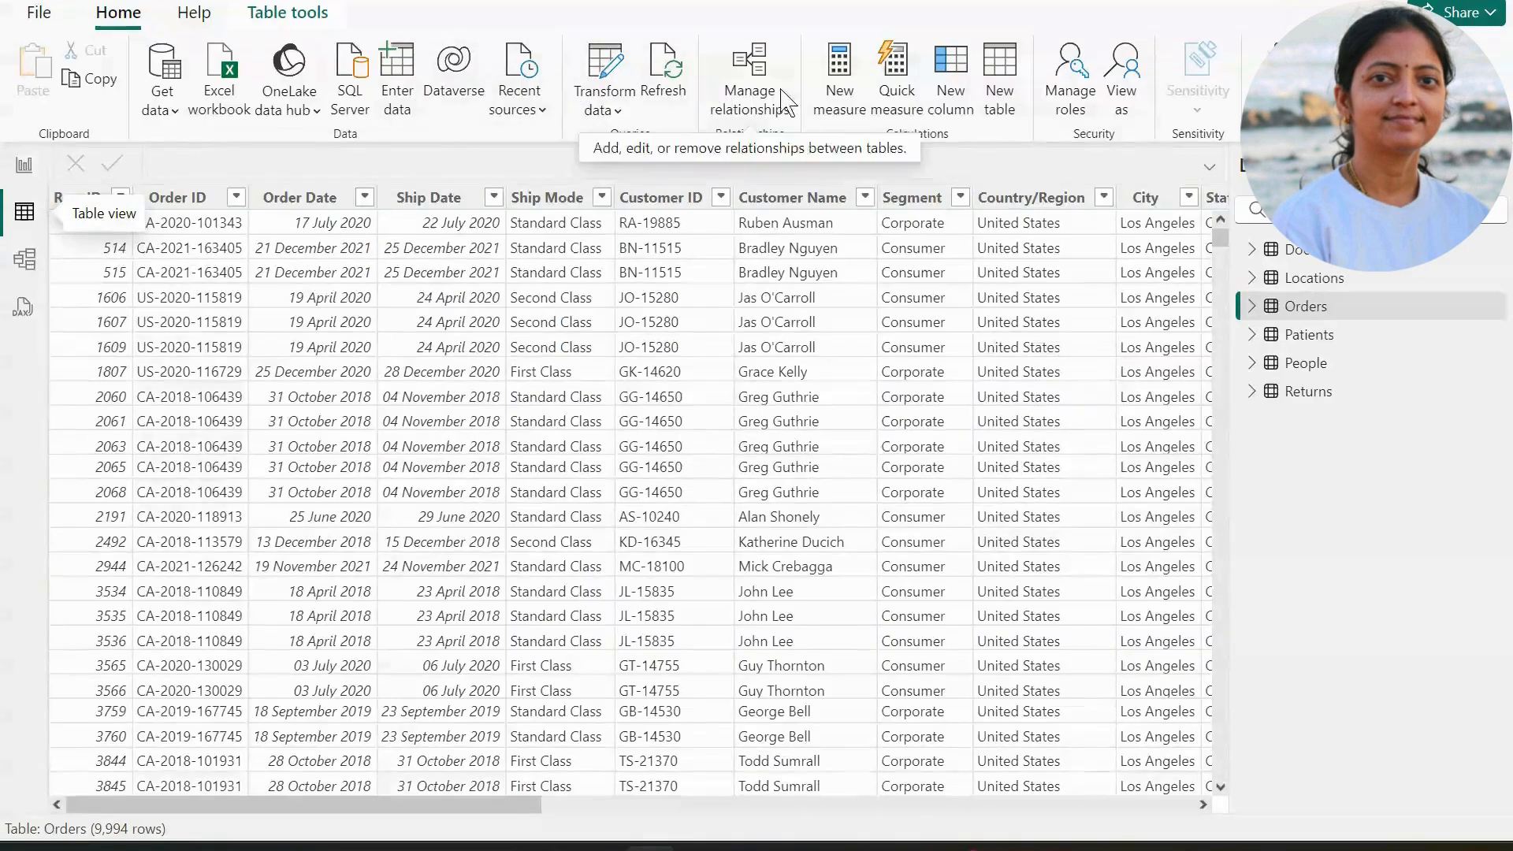
left_click(411, 79)
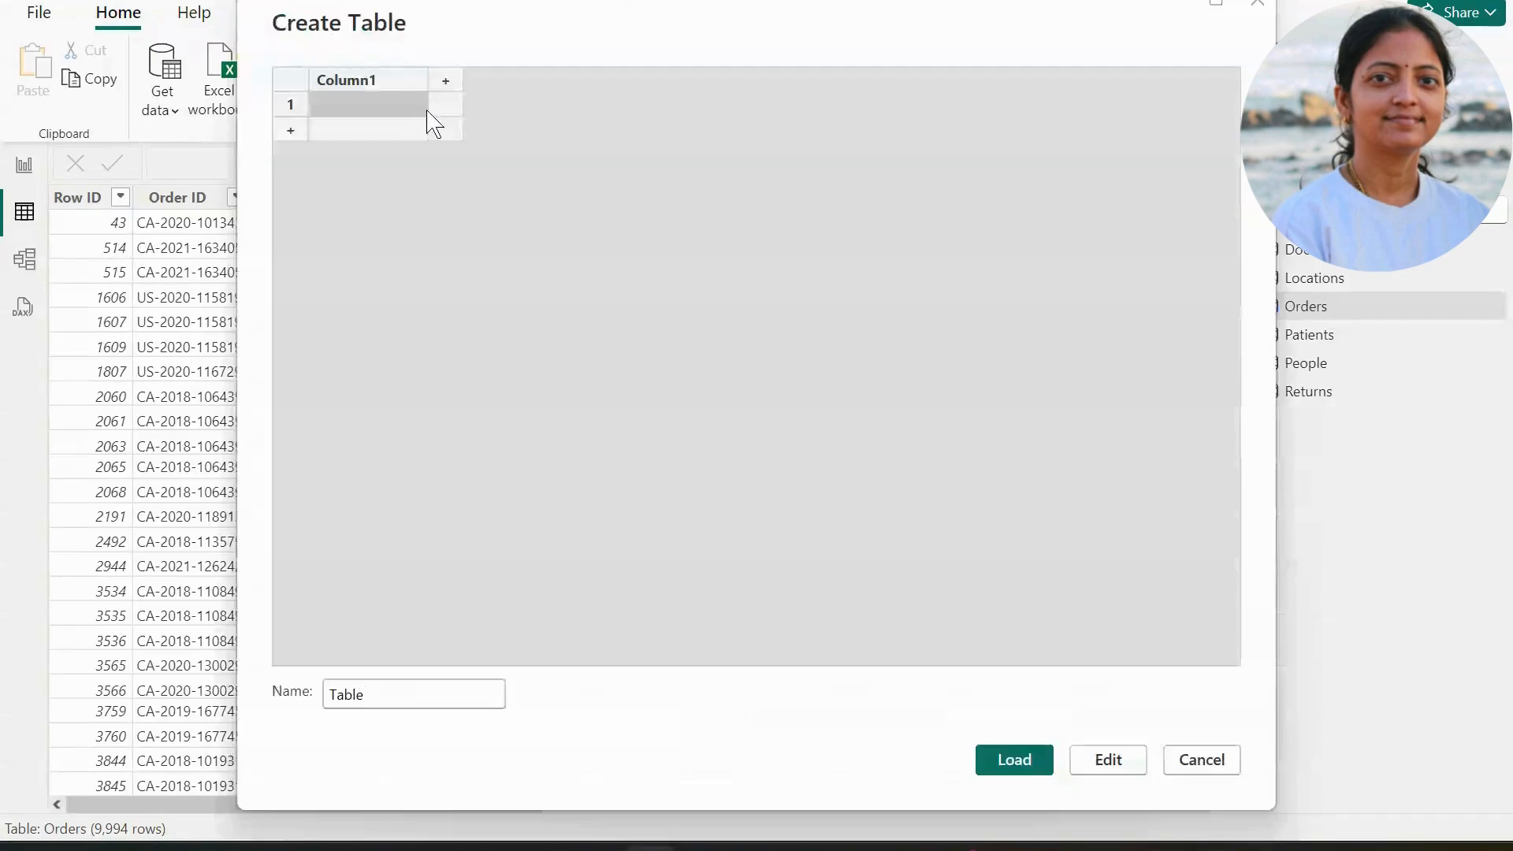
double_click(415, 692)
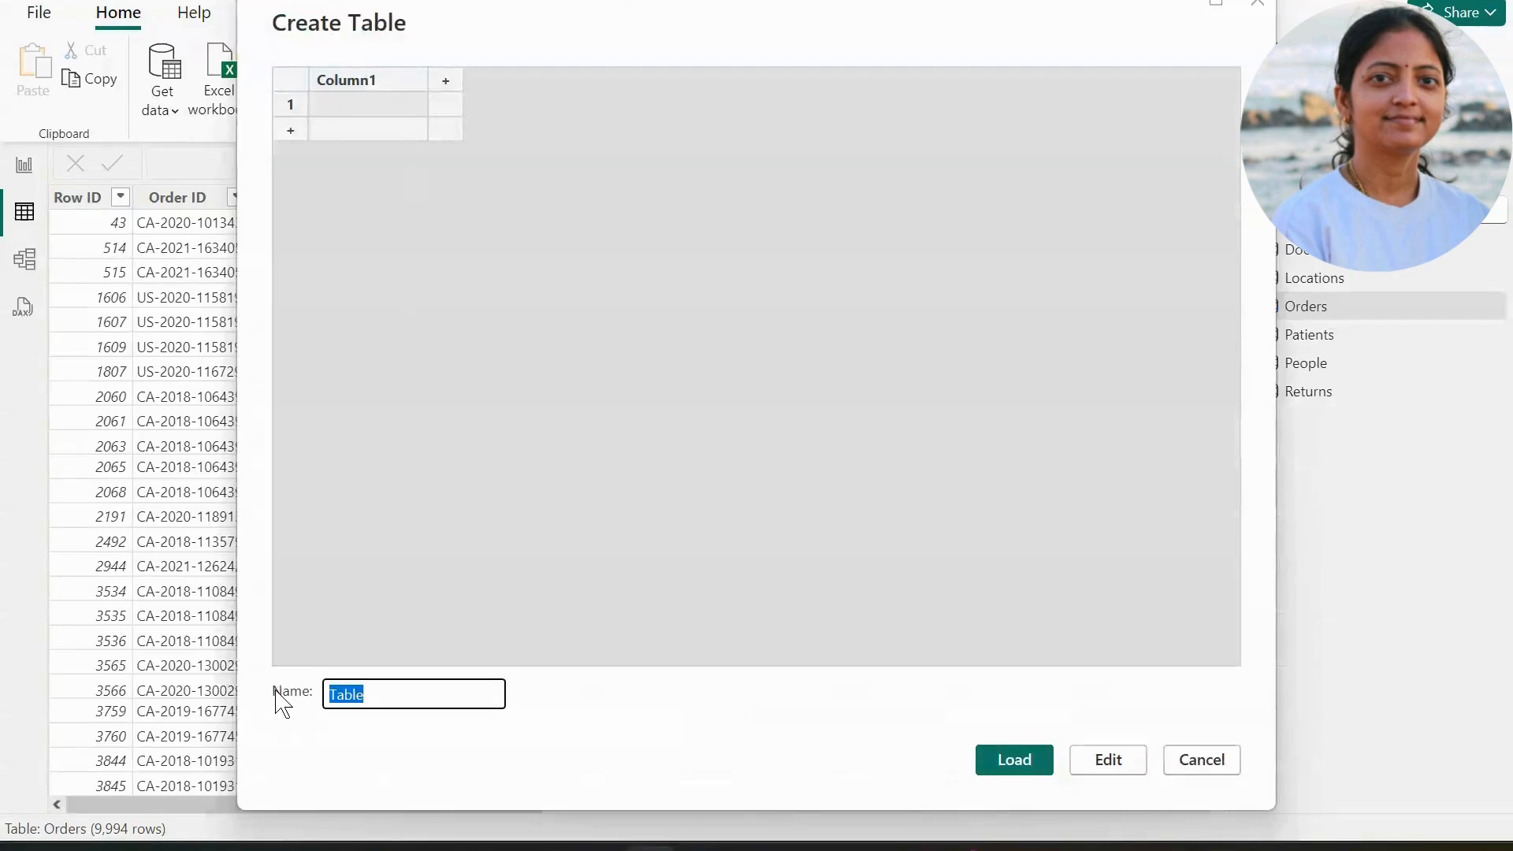
type("Revenue")
left_click(415, 86)
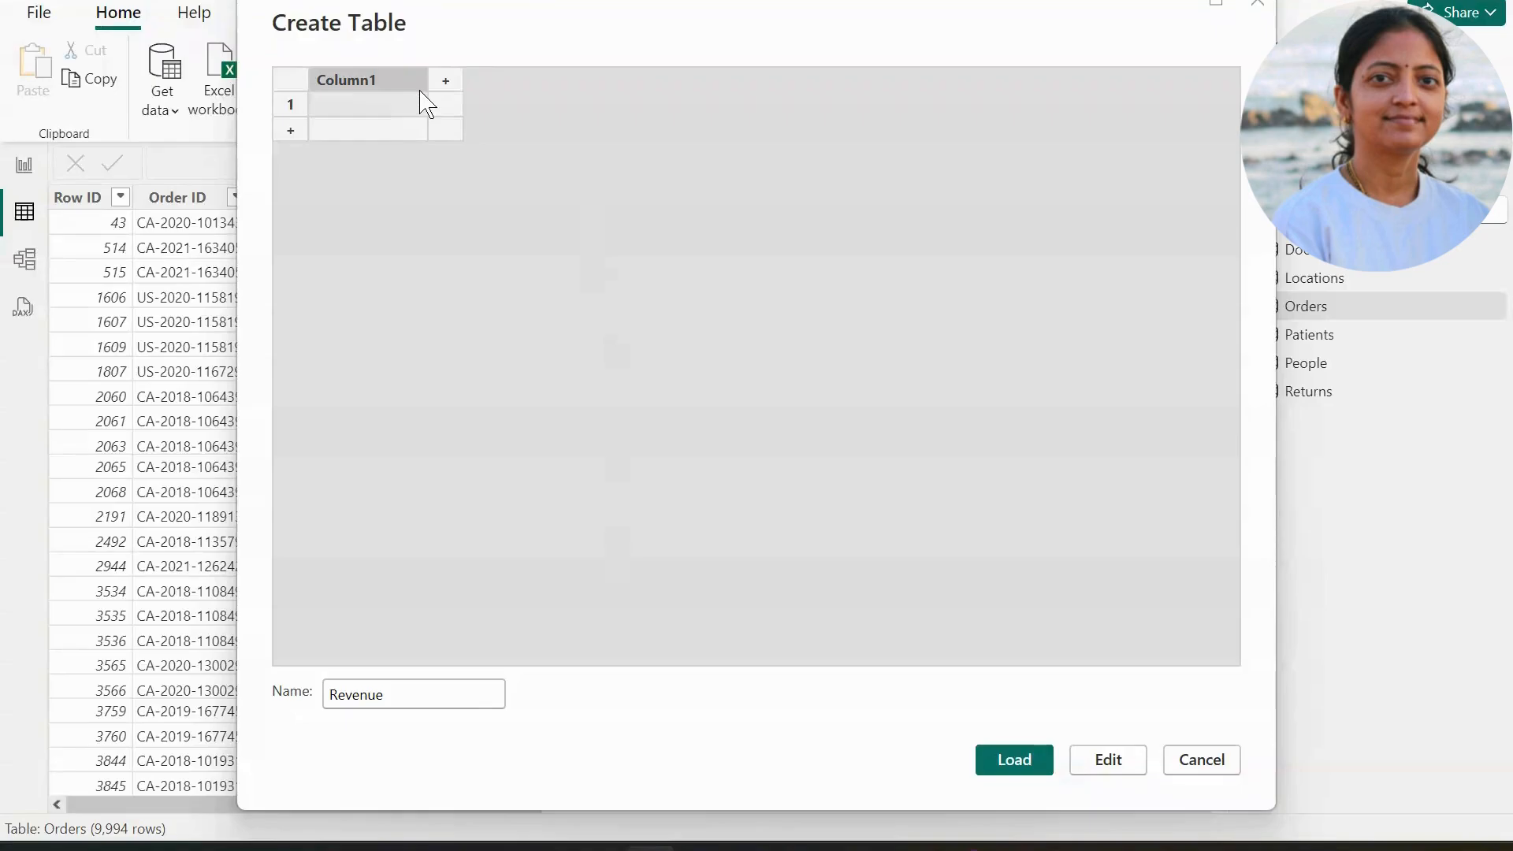
type("L")
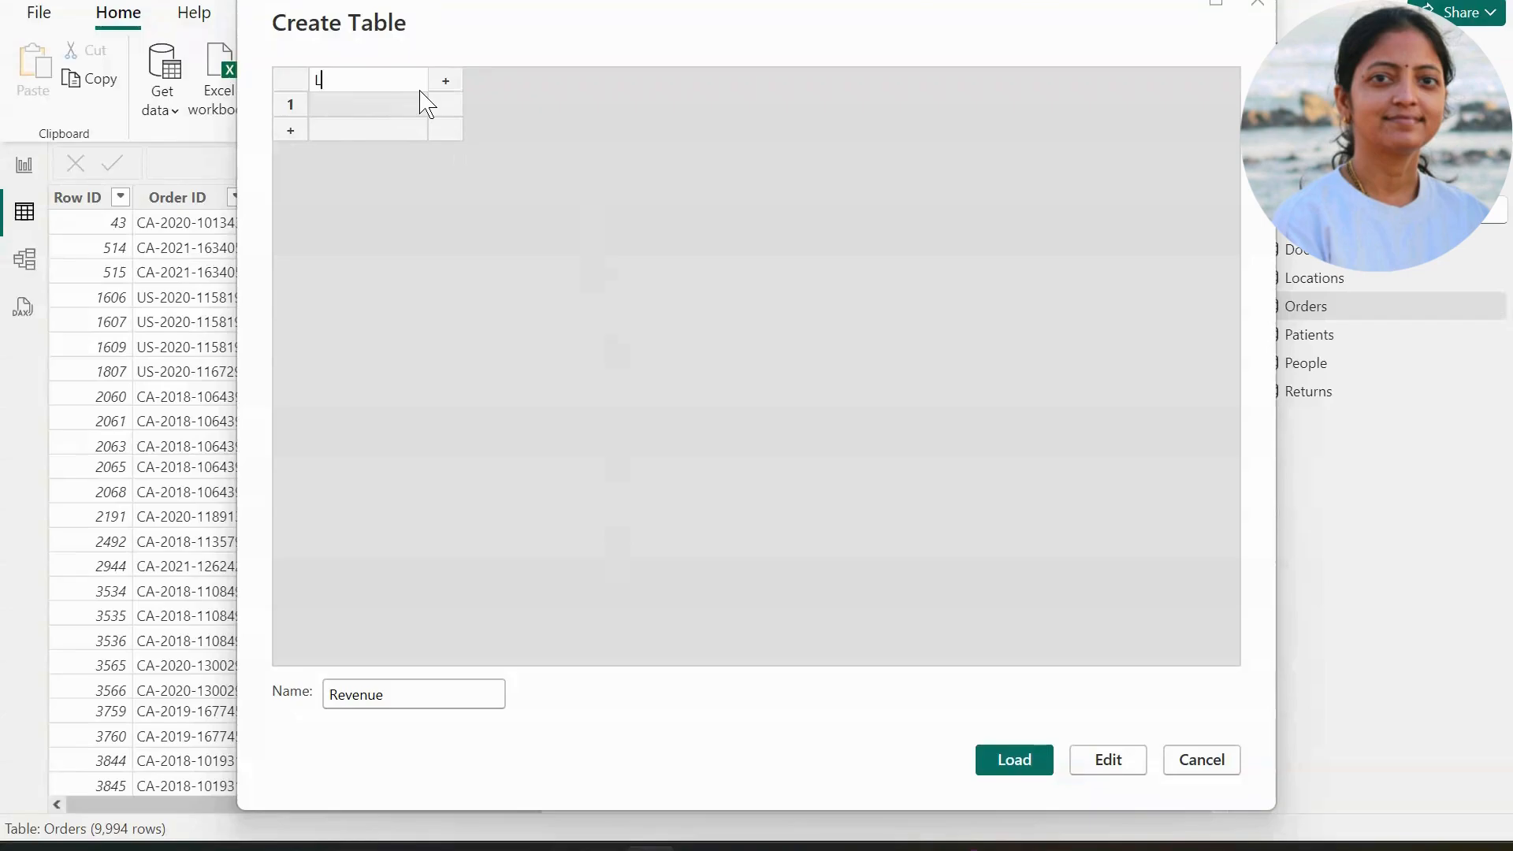
type("oc_Id")
left_click(1185, 761)
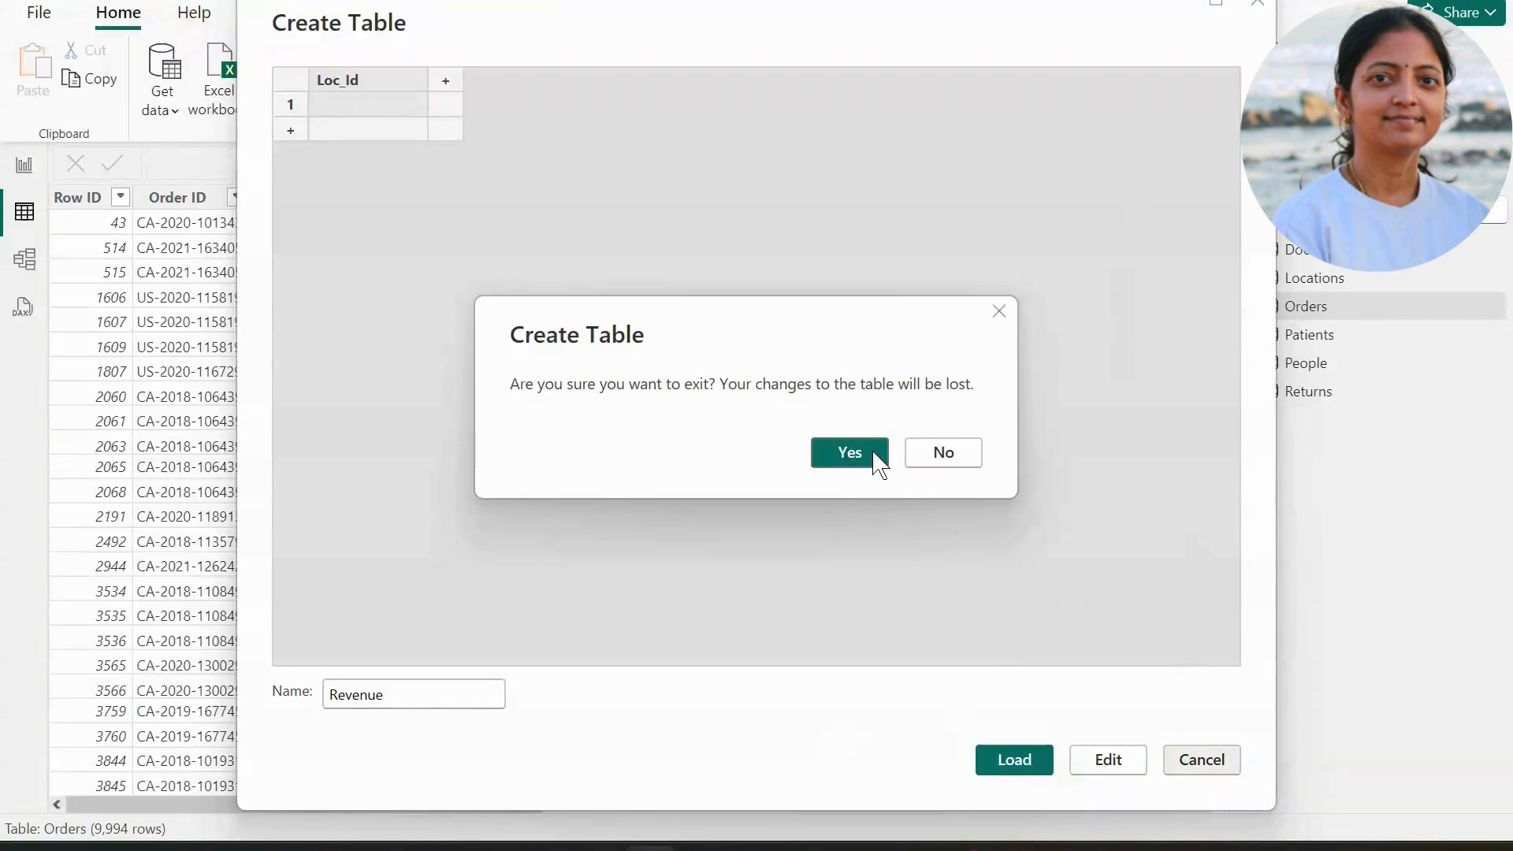
left_click(871, 453)
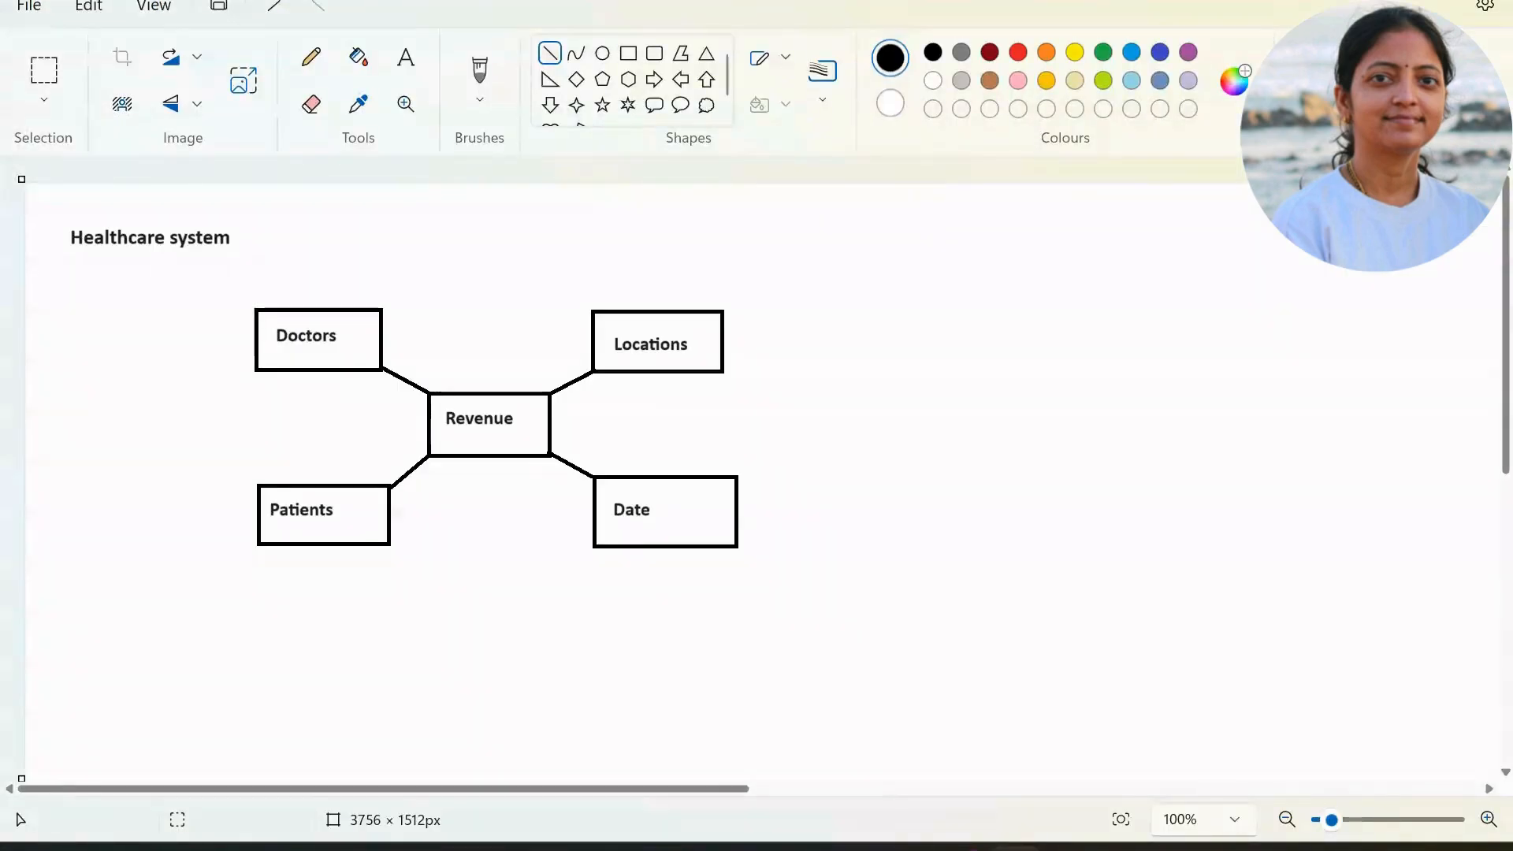
Return to Power BI and expand the Locations, Patients and Doctors tables to check their column names.
mouse_move(702, 848)
left_click(650, 848)
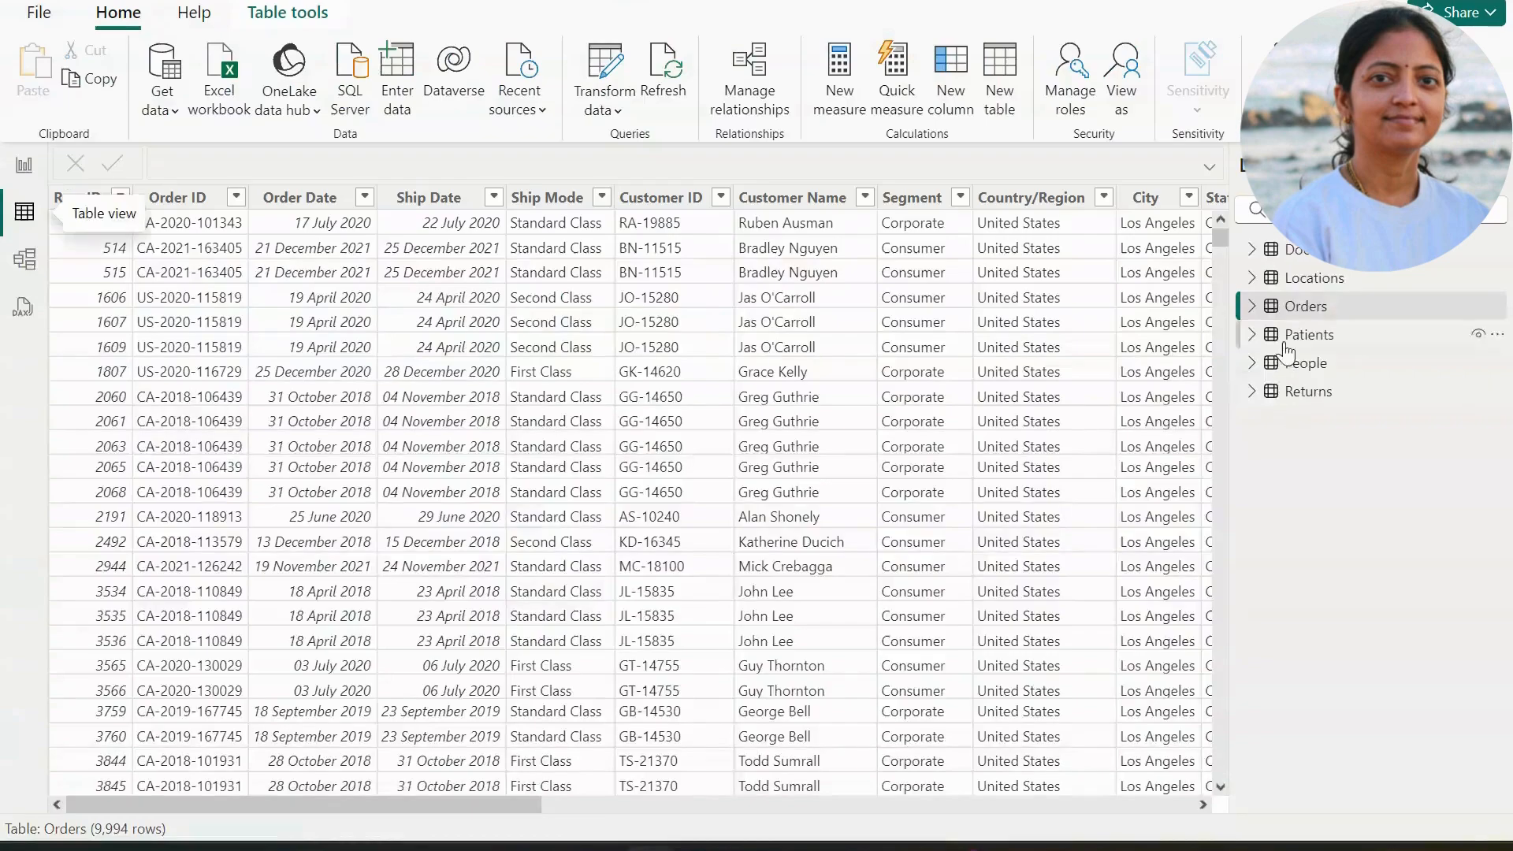
left_click(1252, 279)
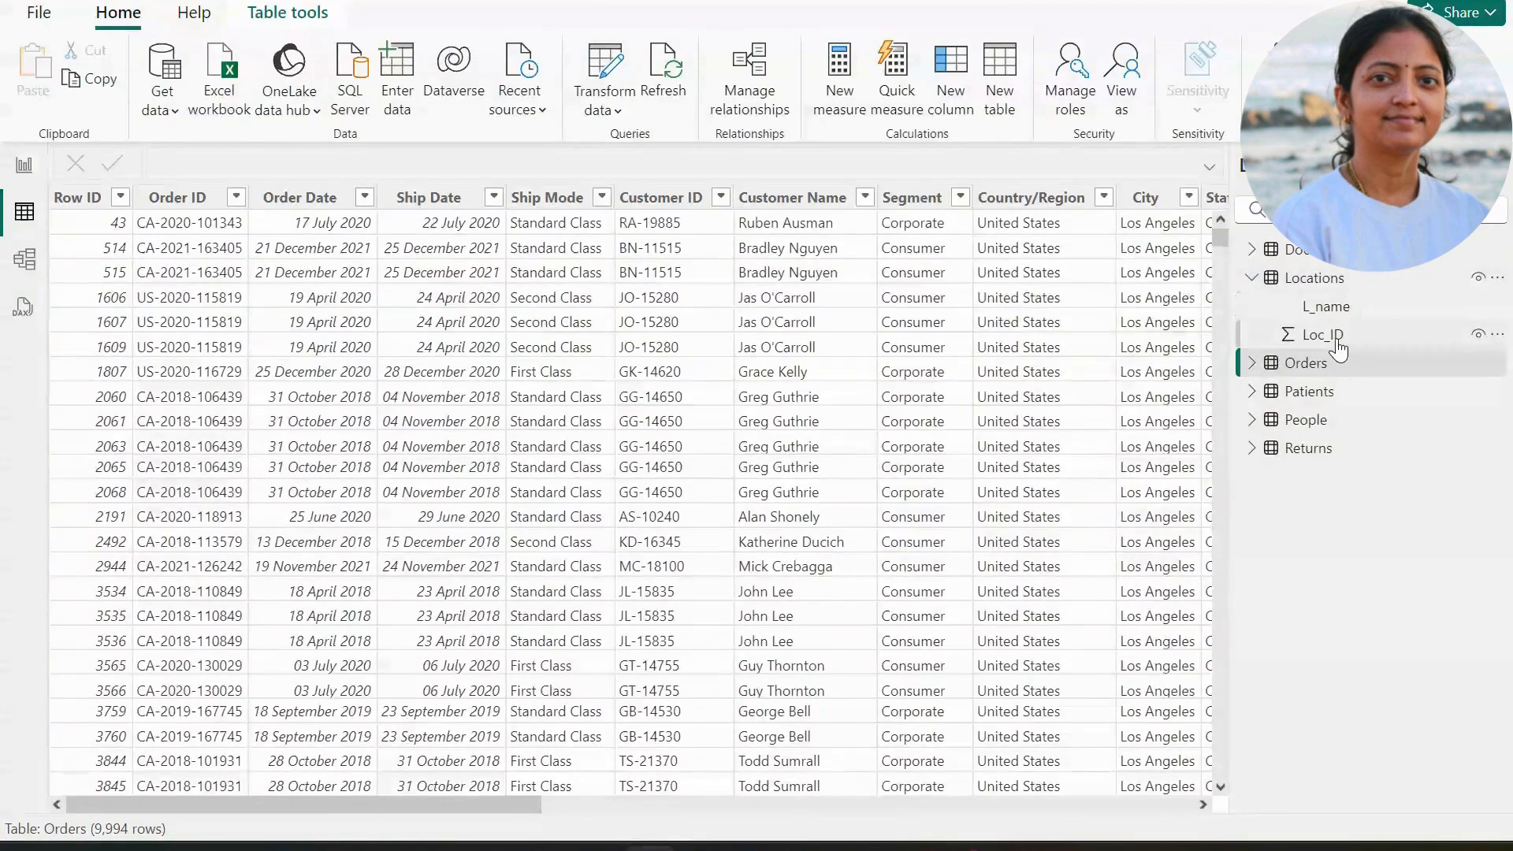
left_click(1254, 364)
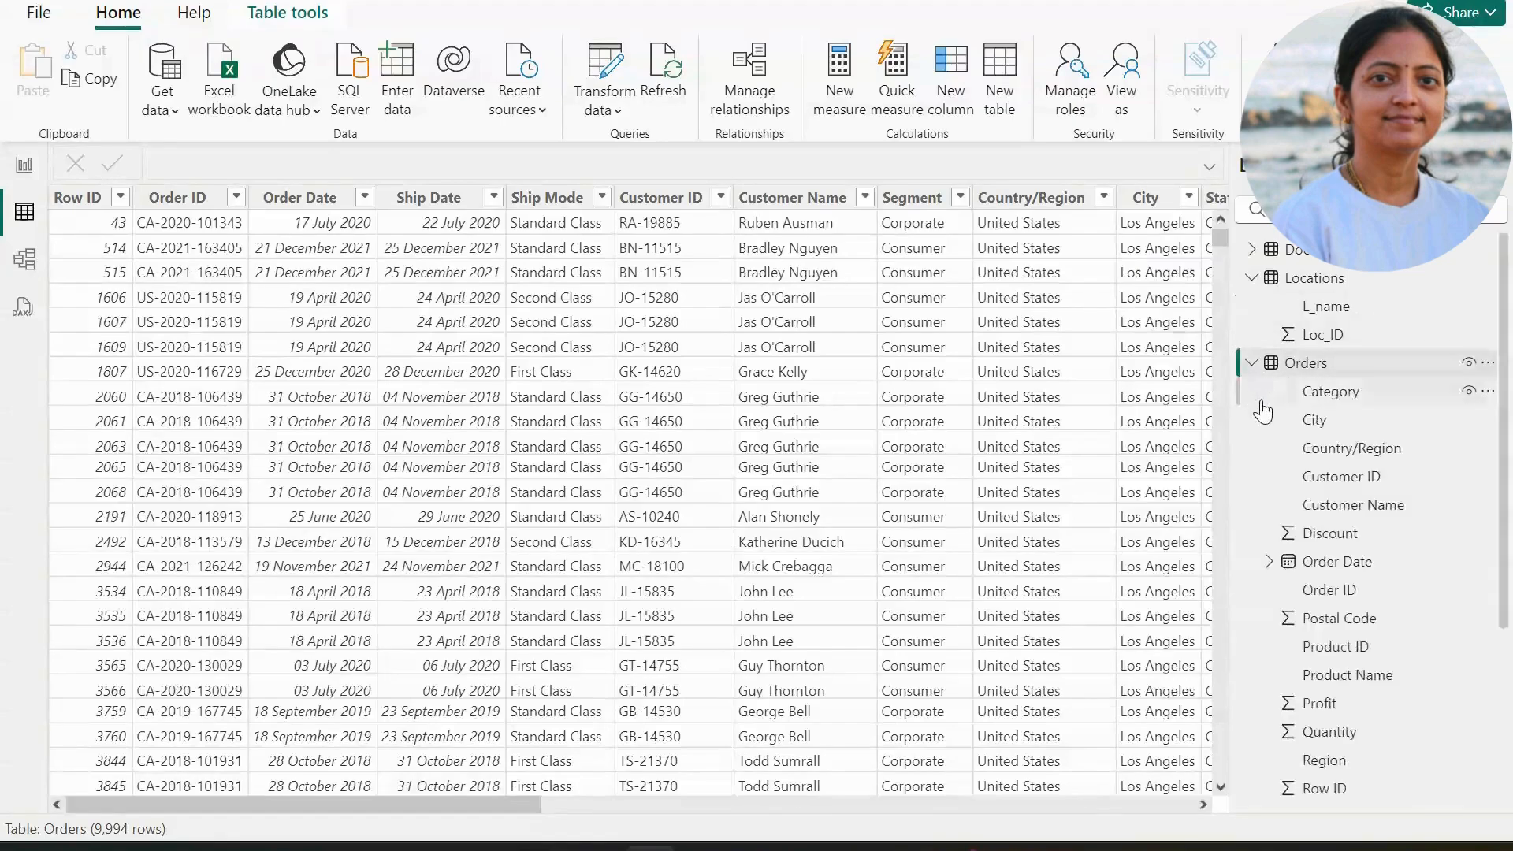
left_click(1255, 365)
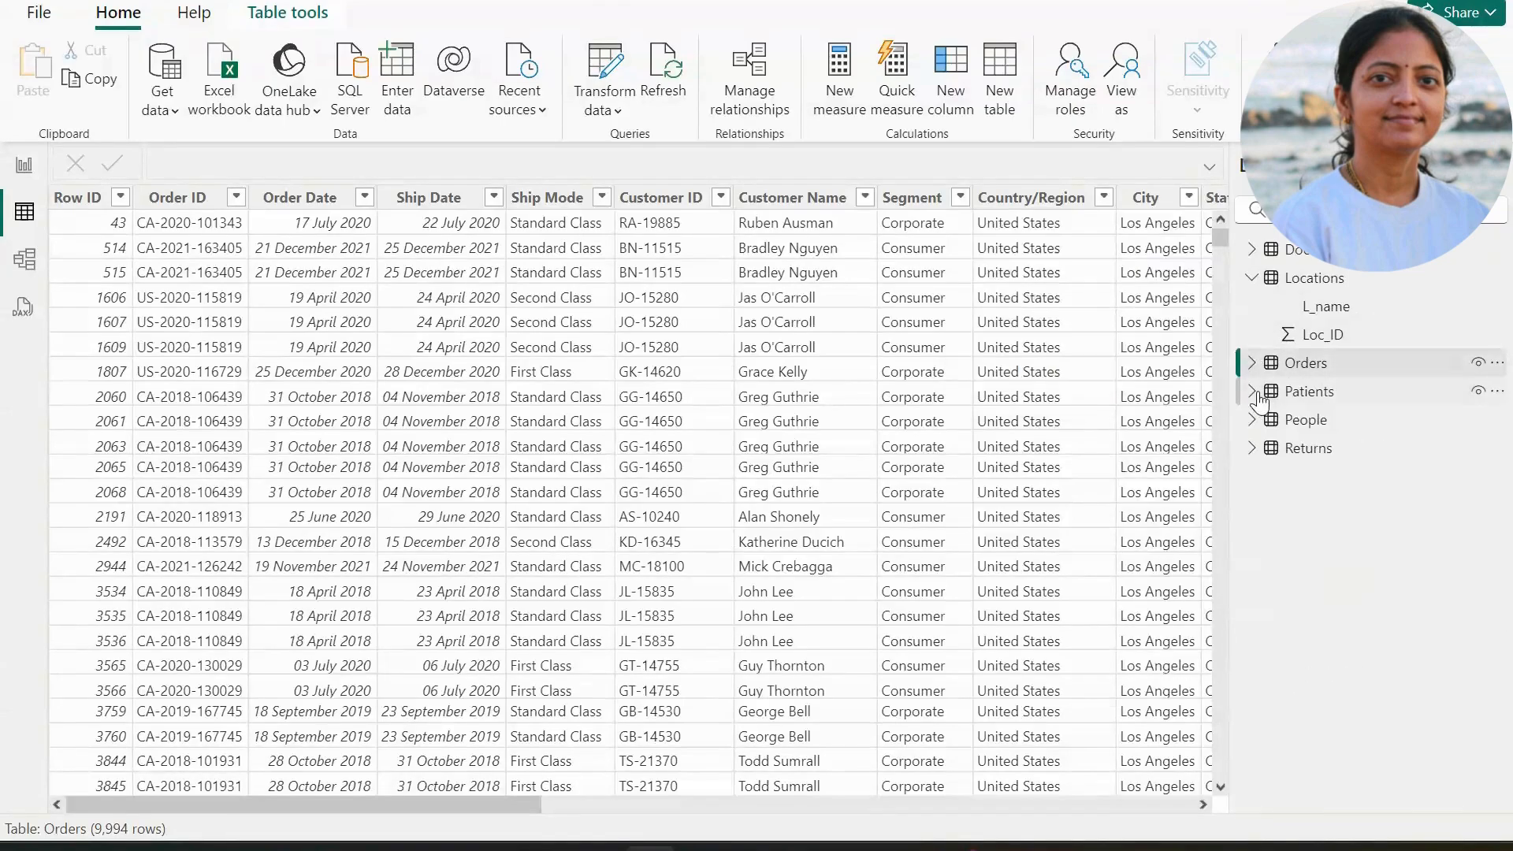
left_click(1254, 392)
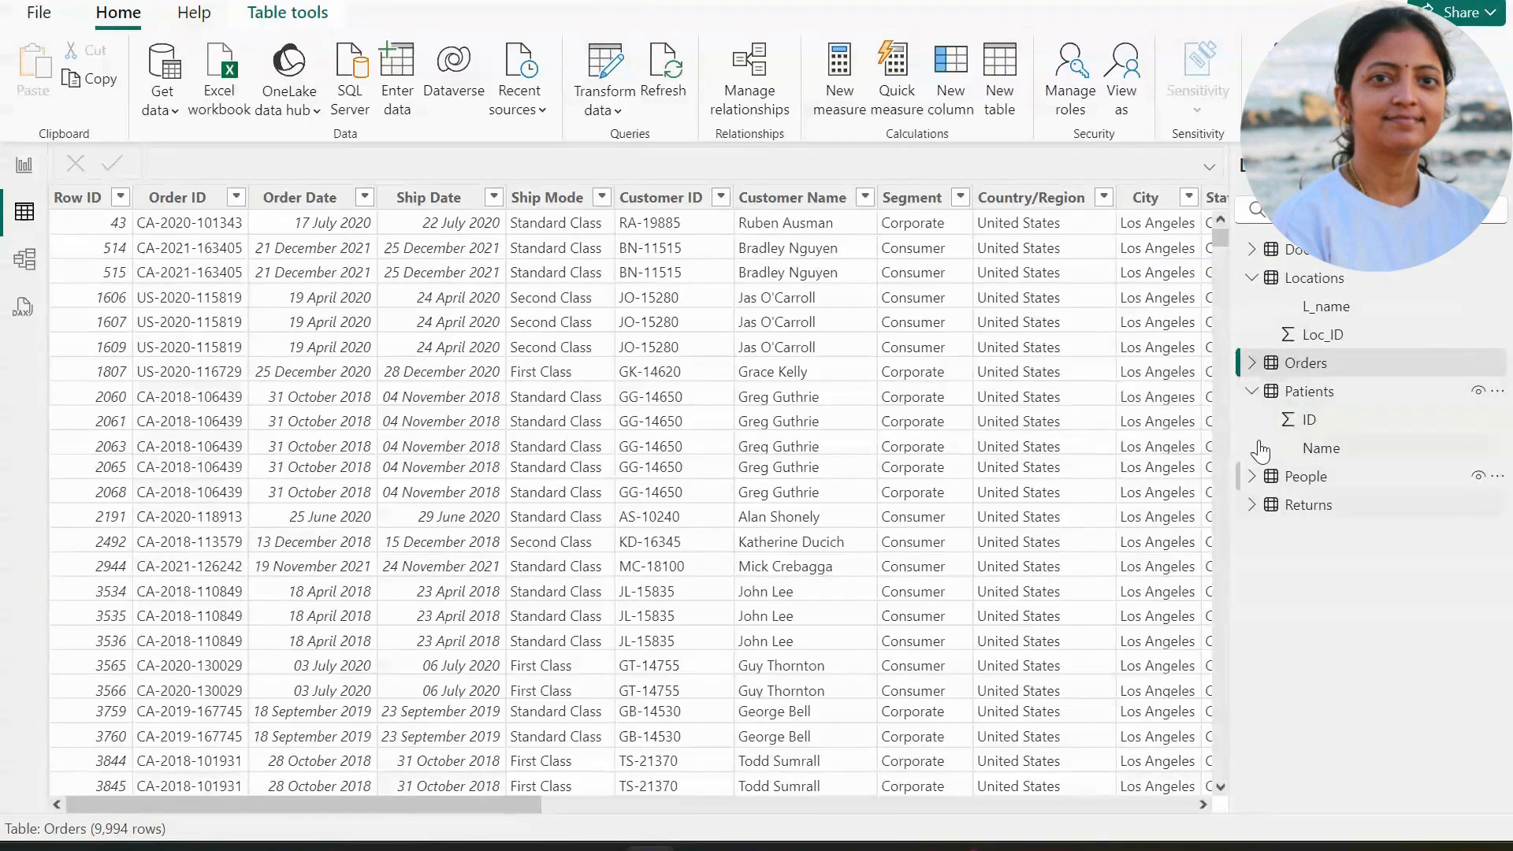
left_click(1252, 249)
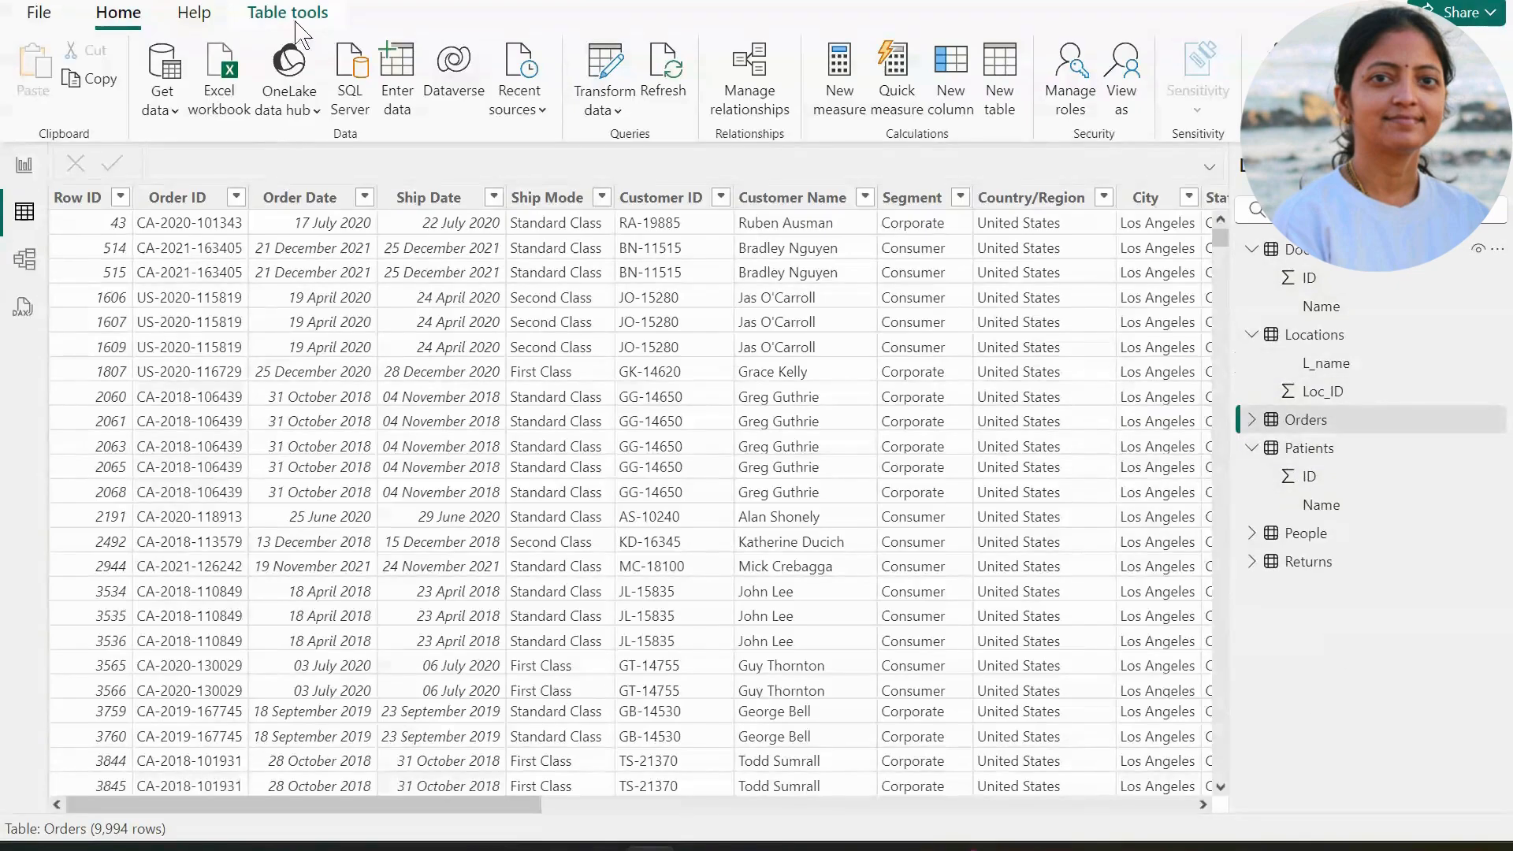
Start a new manually entered table, name it "Revenue", and move the dialog clear of the table list.
left_click(396, 79)
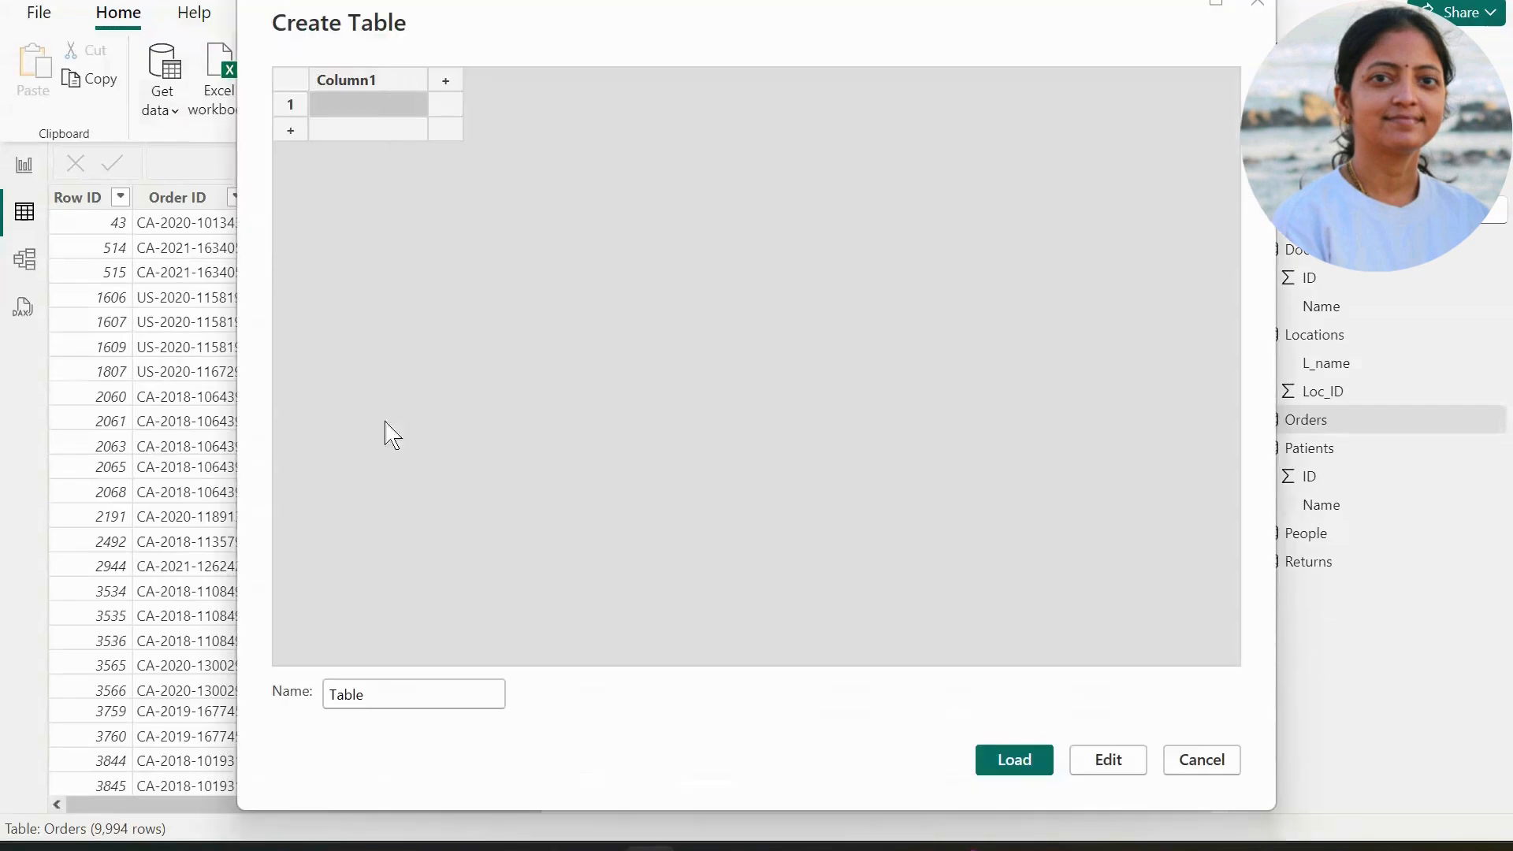
left_click_drag(376, 695, 277, 692)
type("Re")
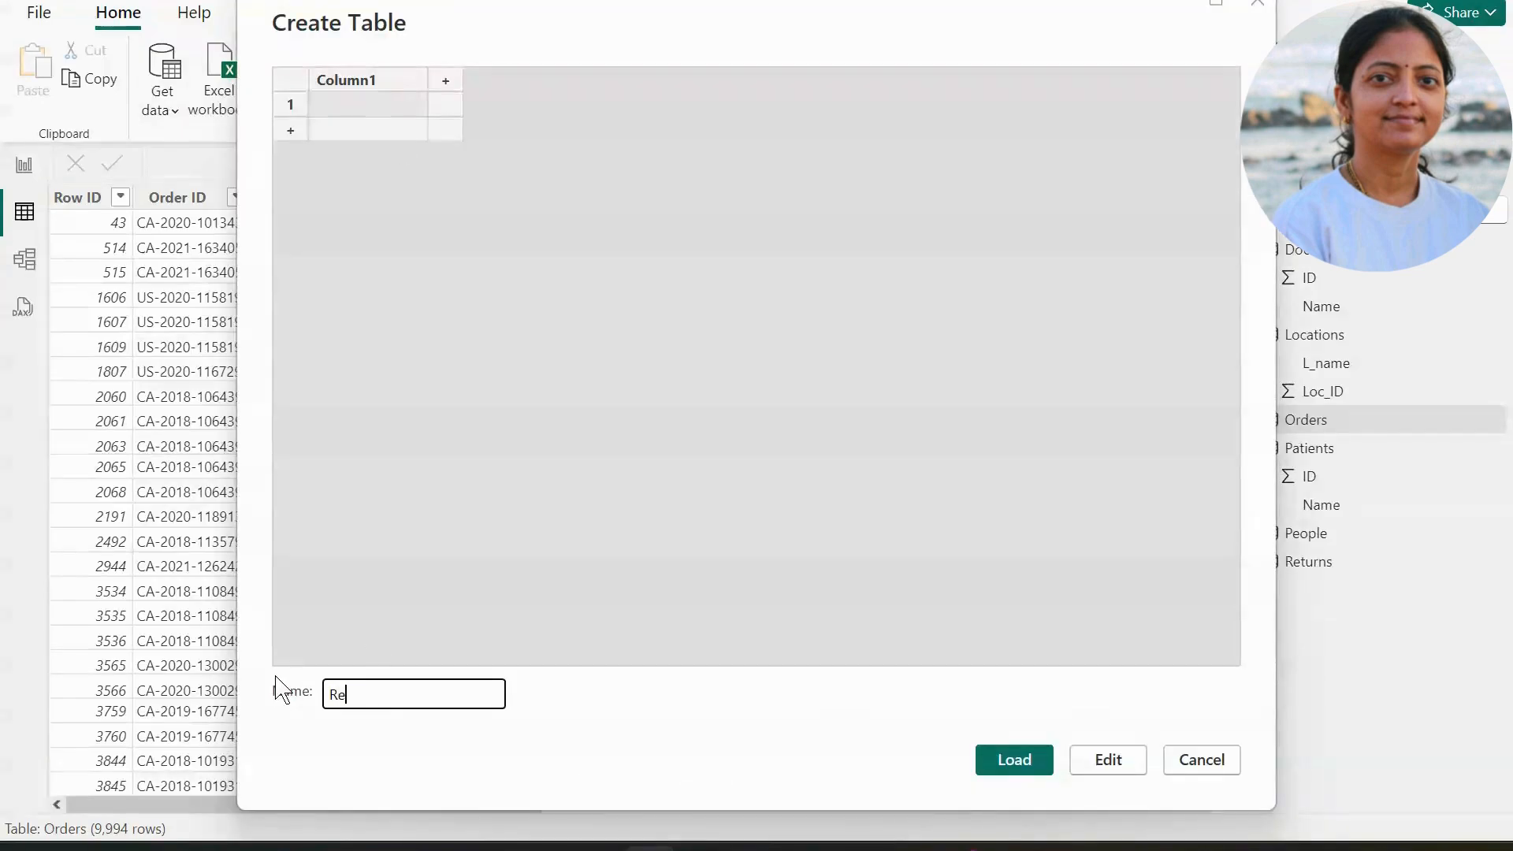
type("venue")
left_click(364, 67)
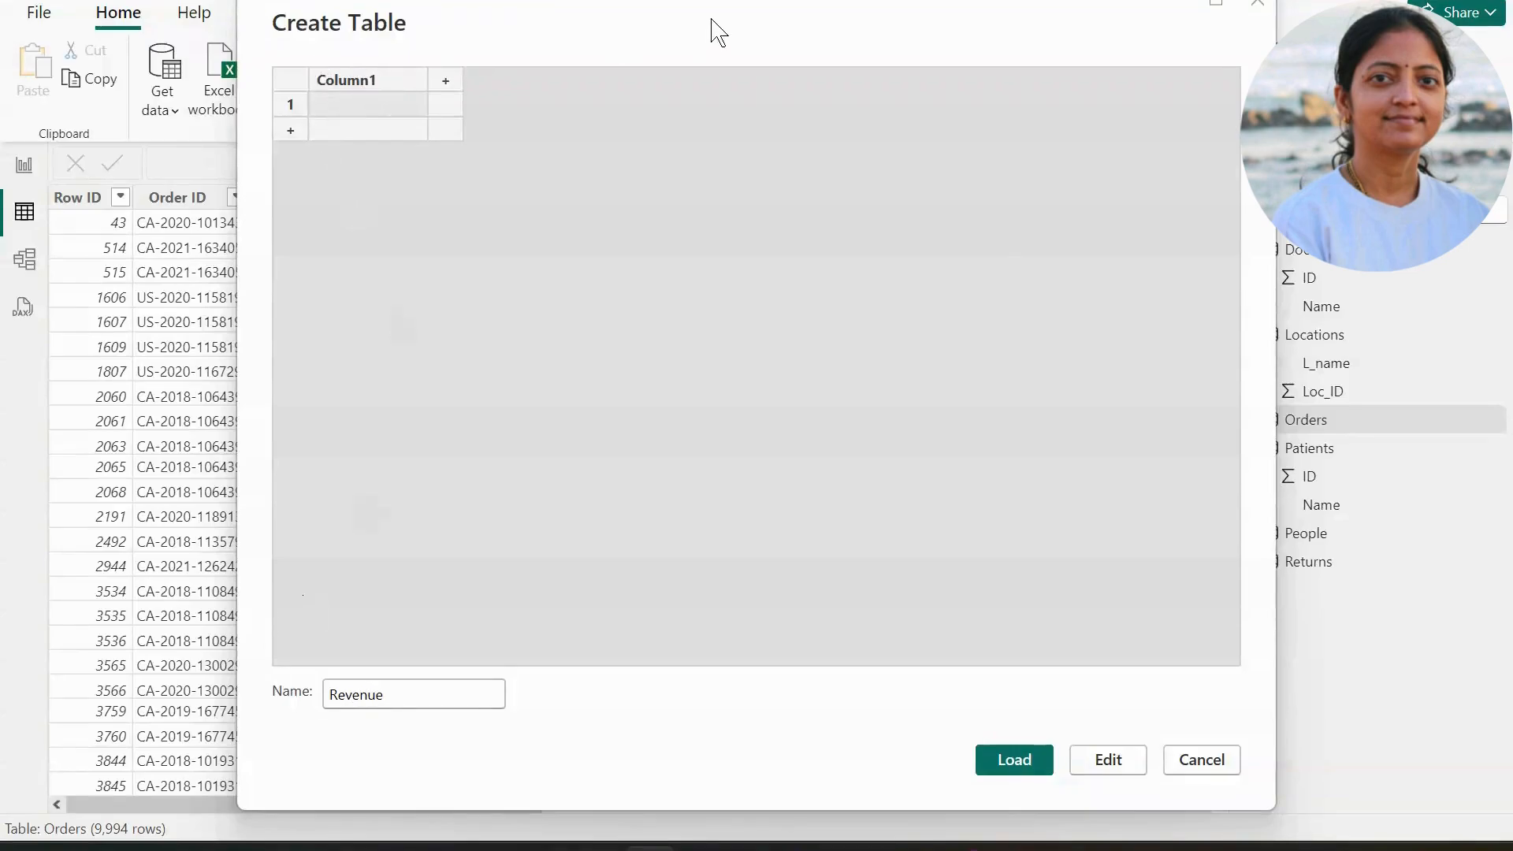
left_click_drag(719, 18, 567, 16)
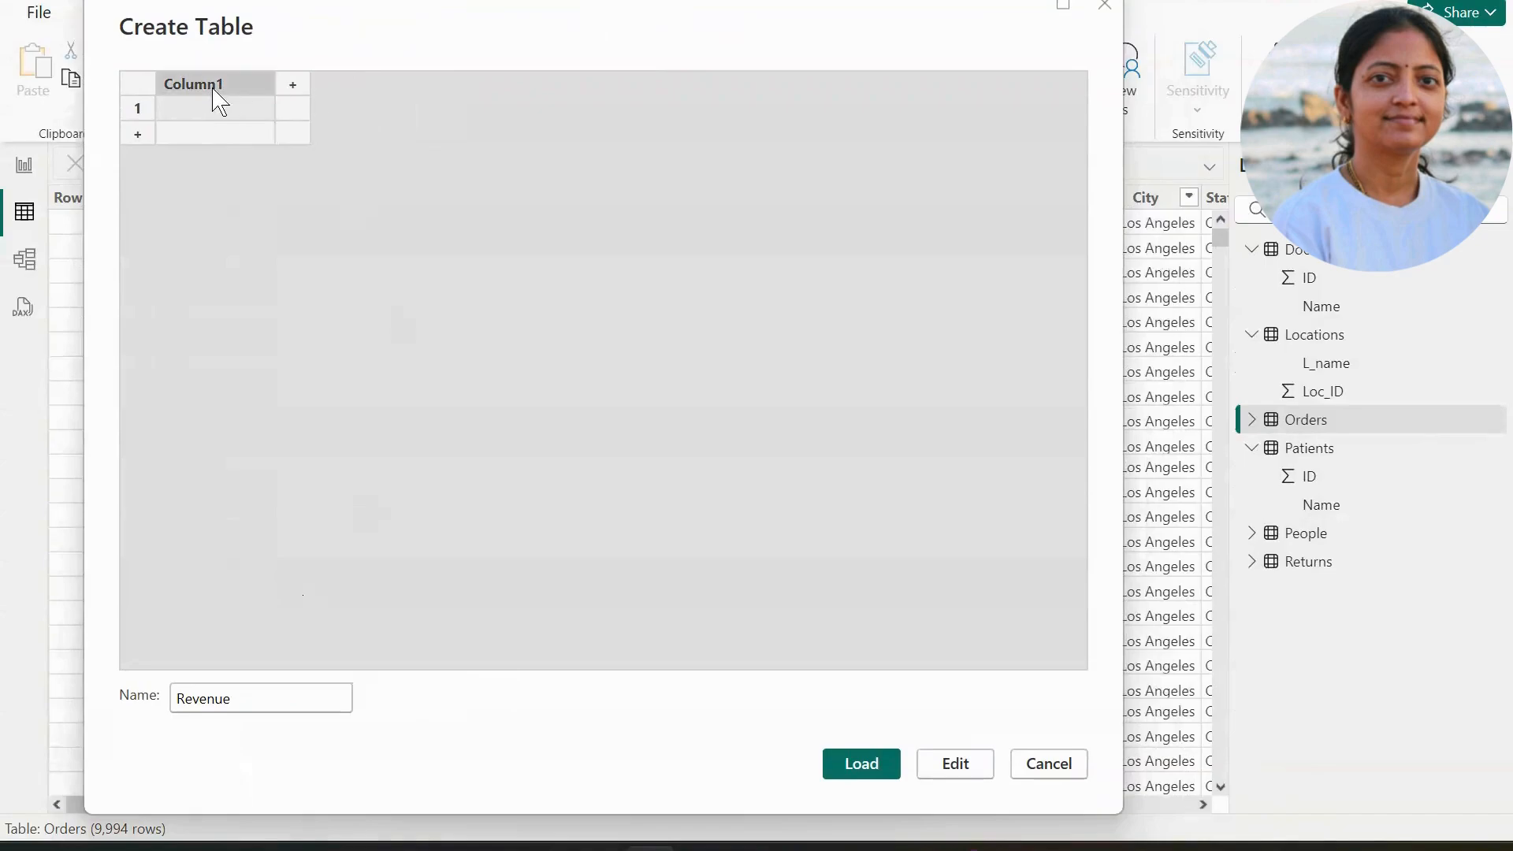
Name the Revenue table's columns Loc_ID, P_ID, D_ID, Date and Fees, adding each new column as needed.
double_click(260, 92)
type("Loc_ID")
key("Tab")
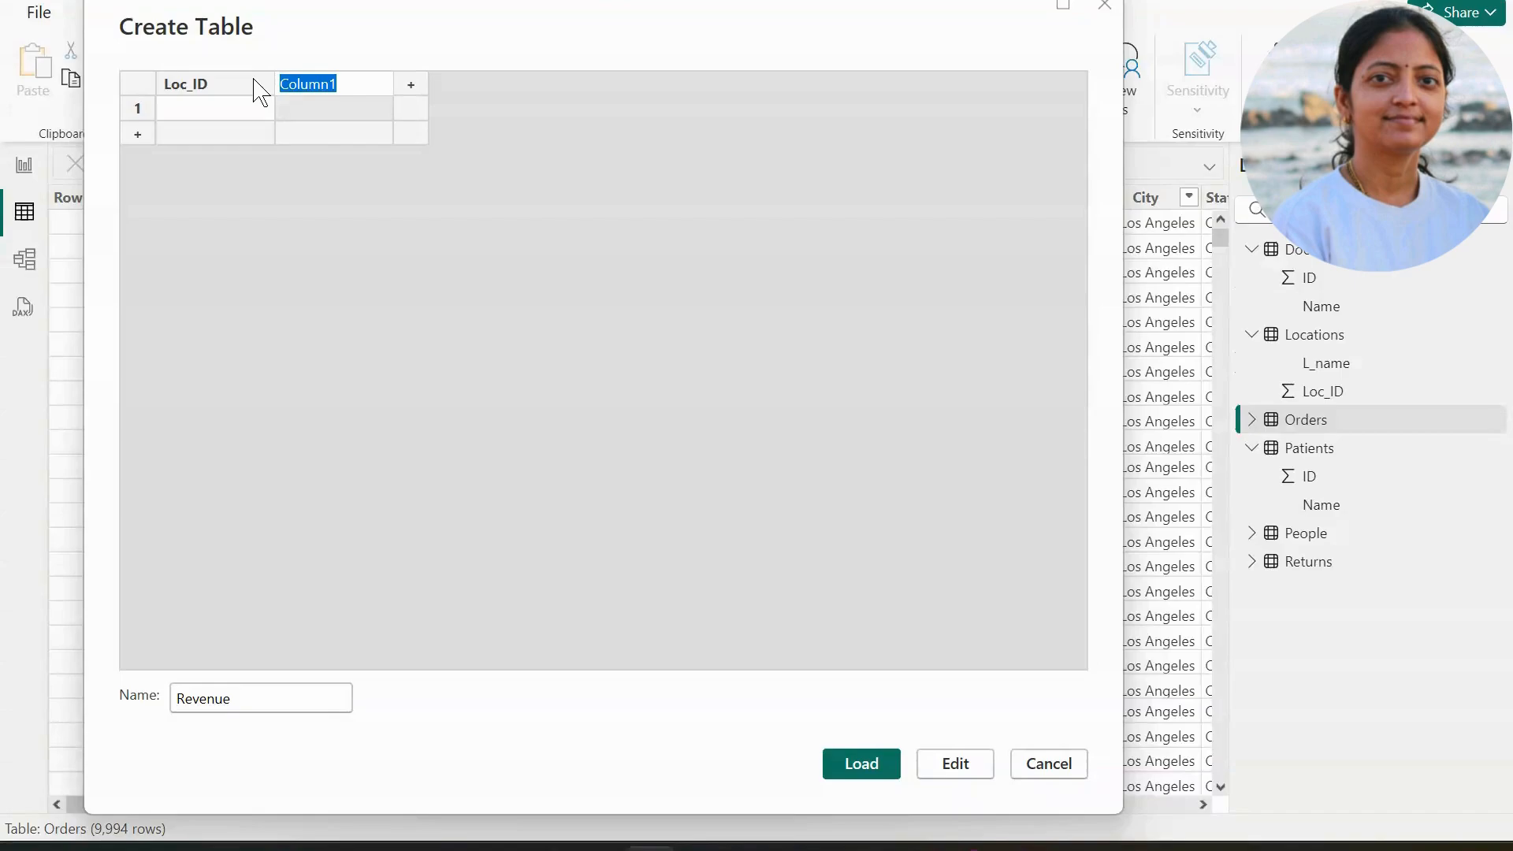
type("P_ID")
key("Tab")
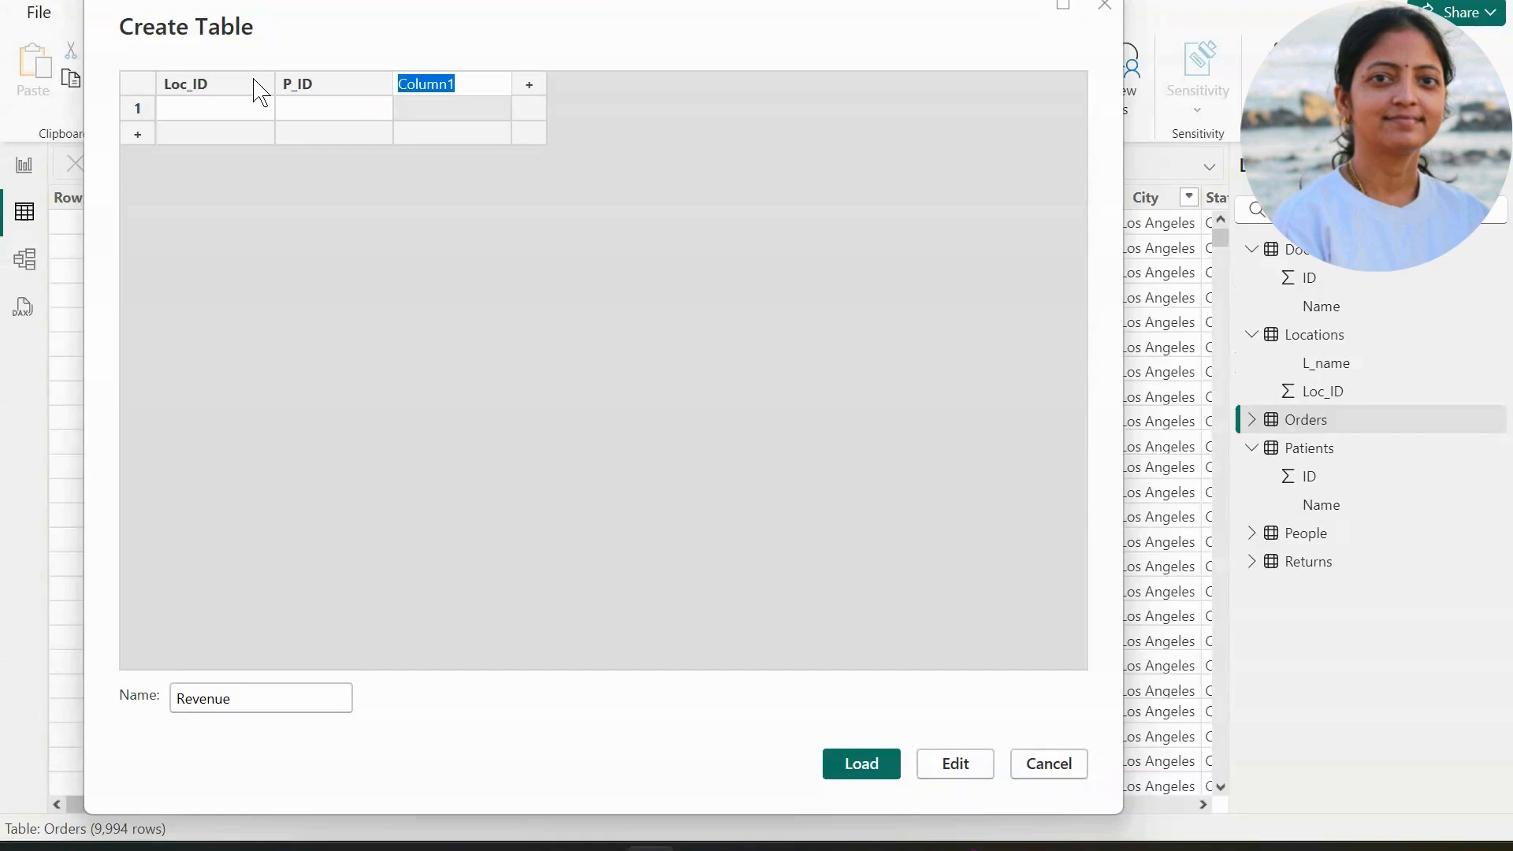
type("D_ID")
key("Tab")
type("Date")
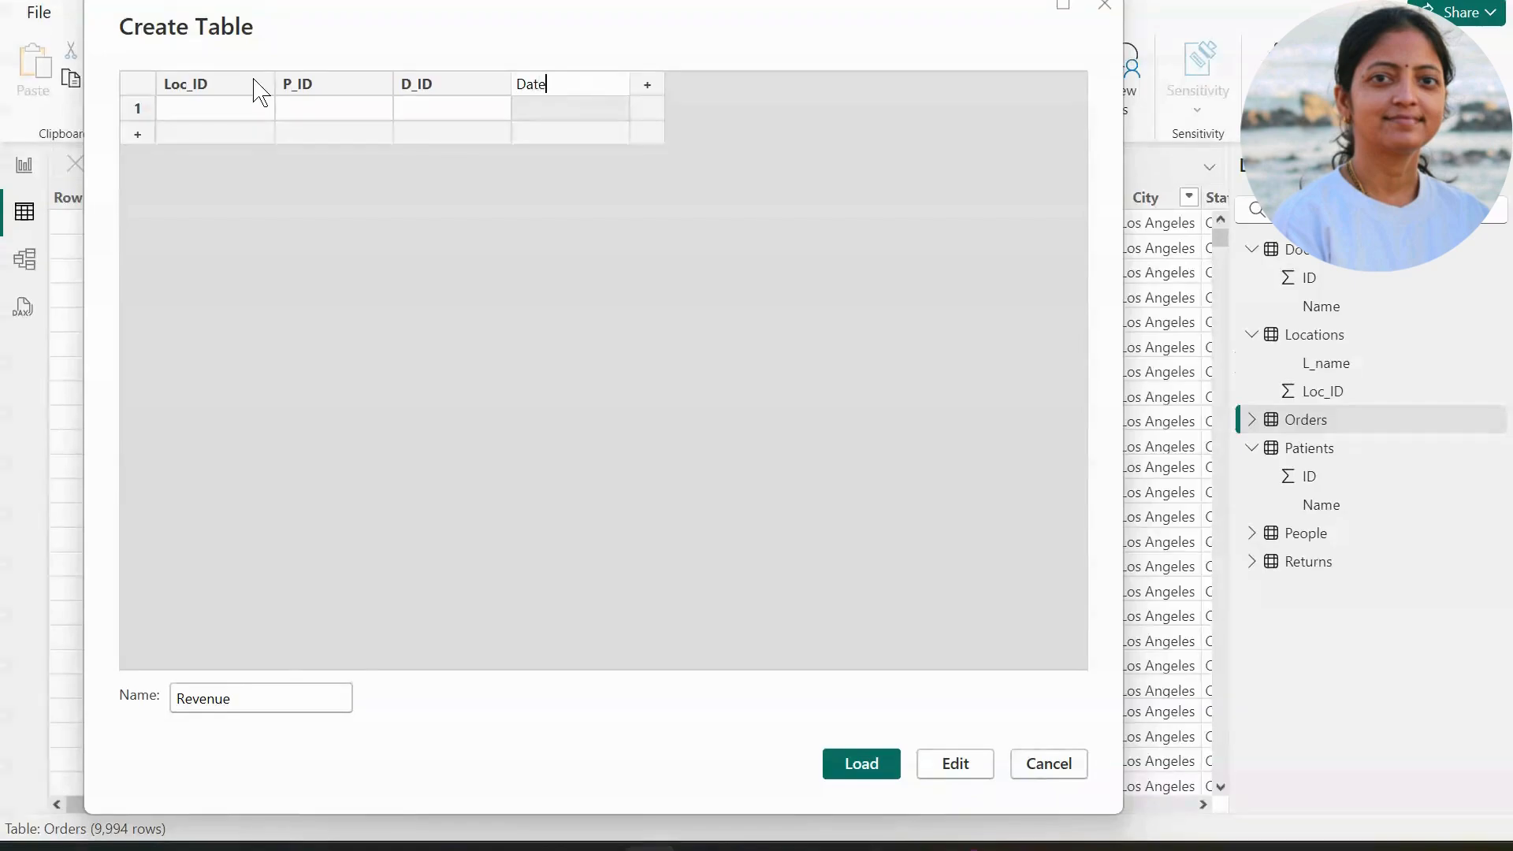
key("Tab")
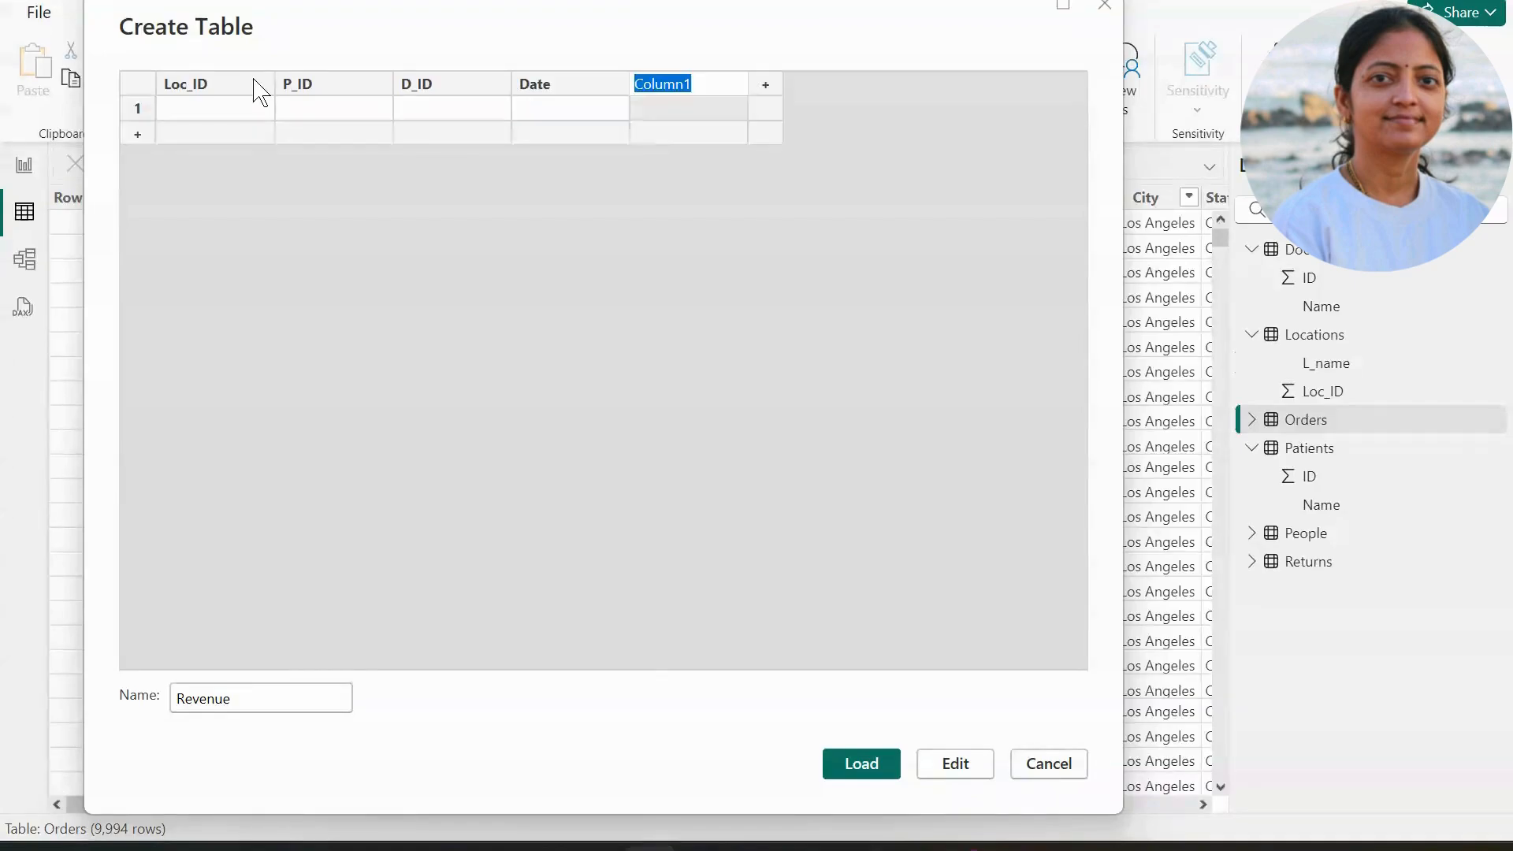
type("Fees")
Fill the first Revenue row with Loc_ID 1, P_ID 1, D_ID 1, Date 10-Dec-2023 and Fees 1000.
left_click(229, 109)
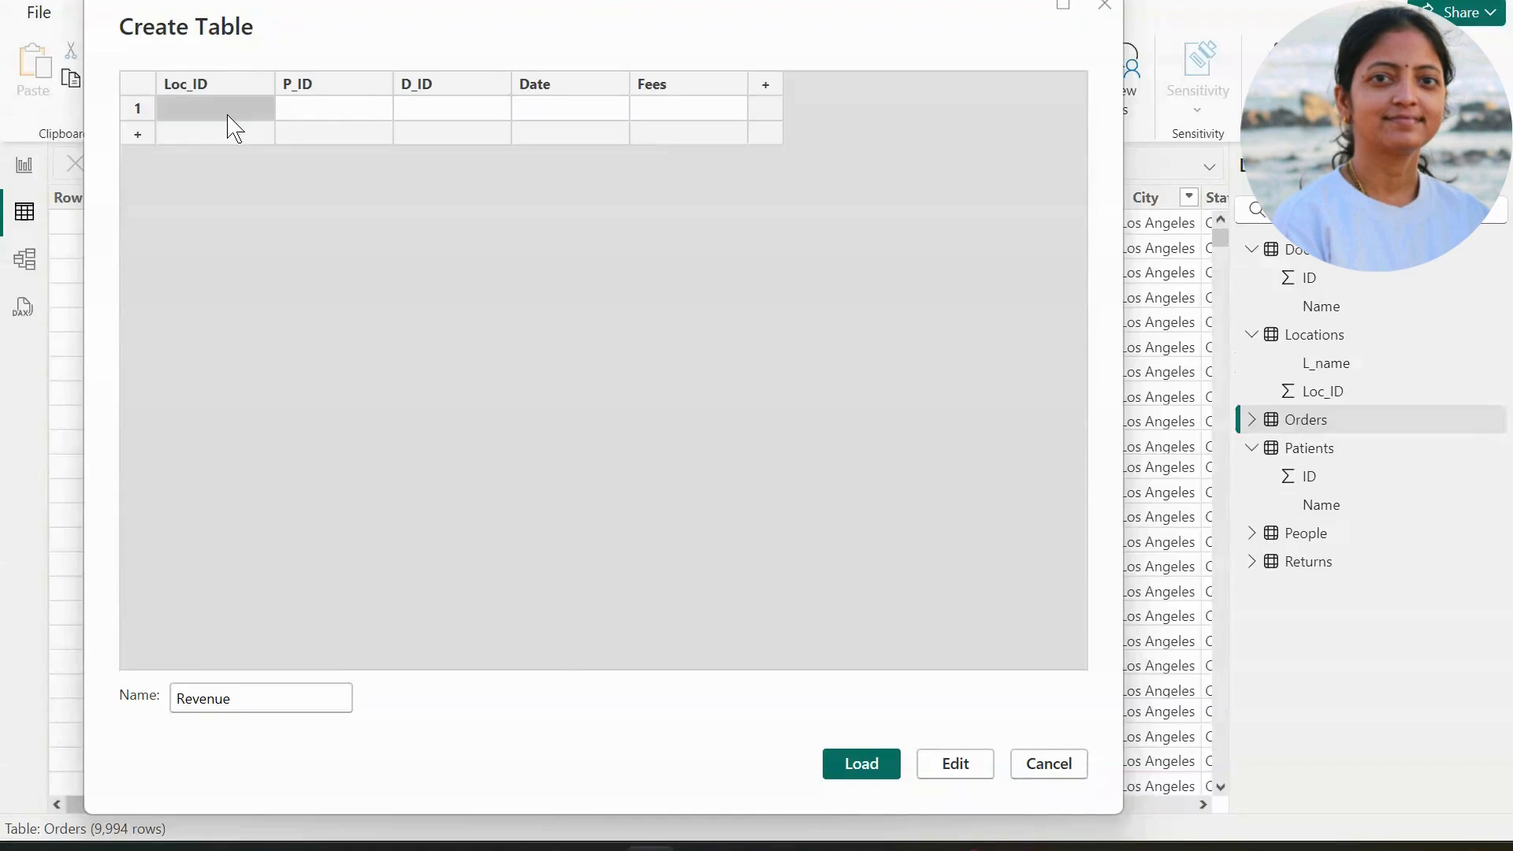
type("1")
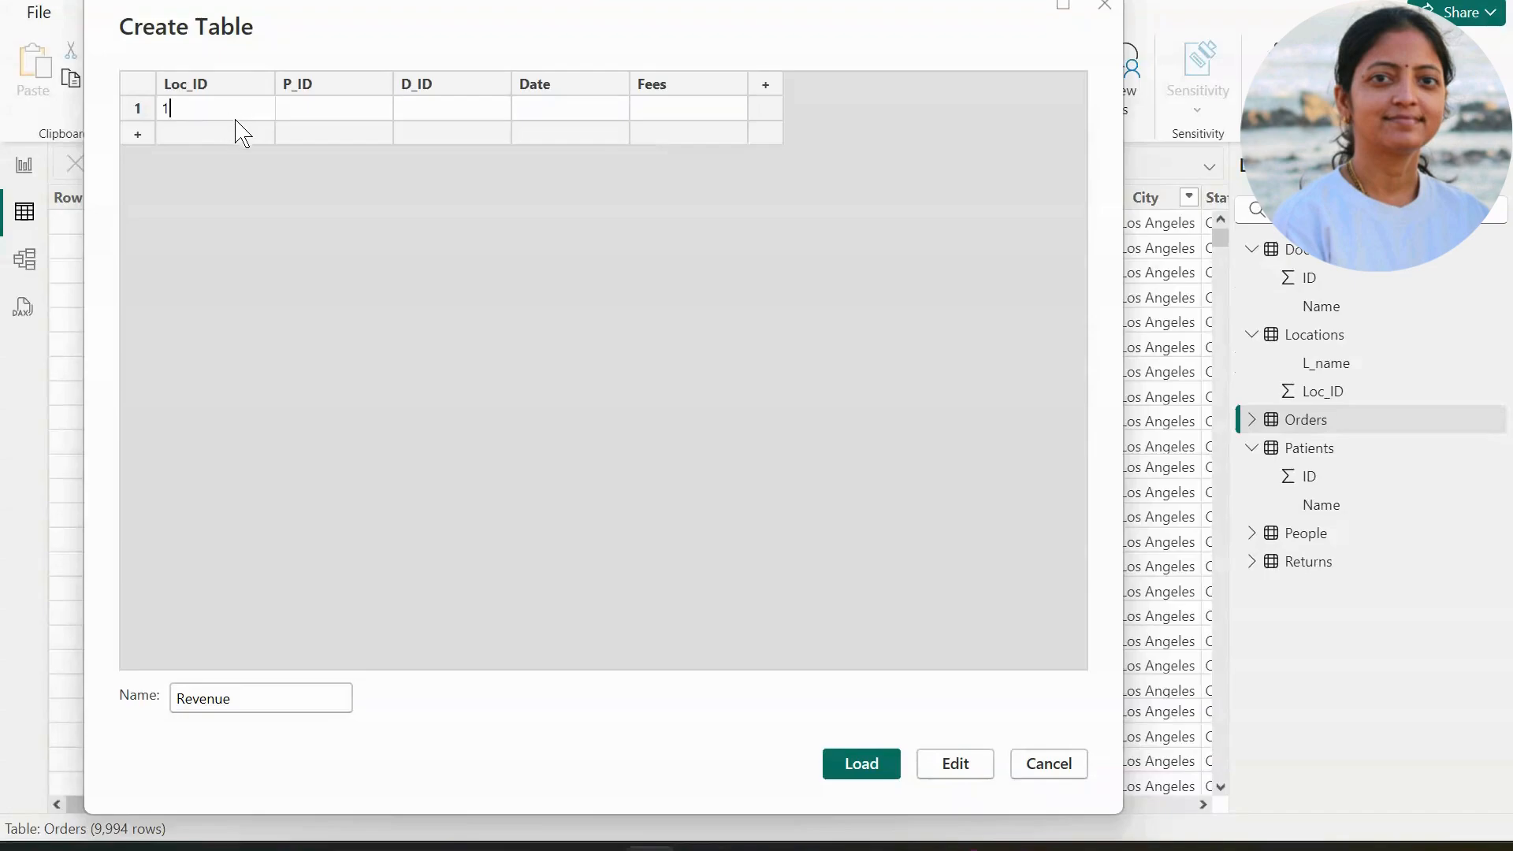
left_click(352, 114)
type("1")
left_click(444, 118)
type("1")
left_click(592, 124)
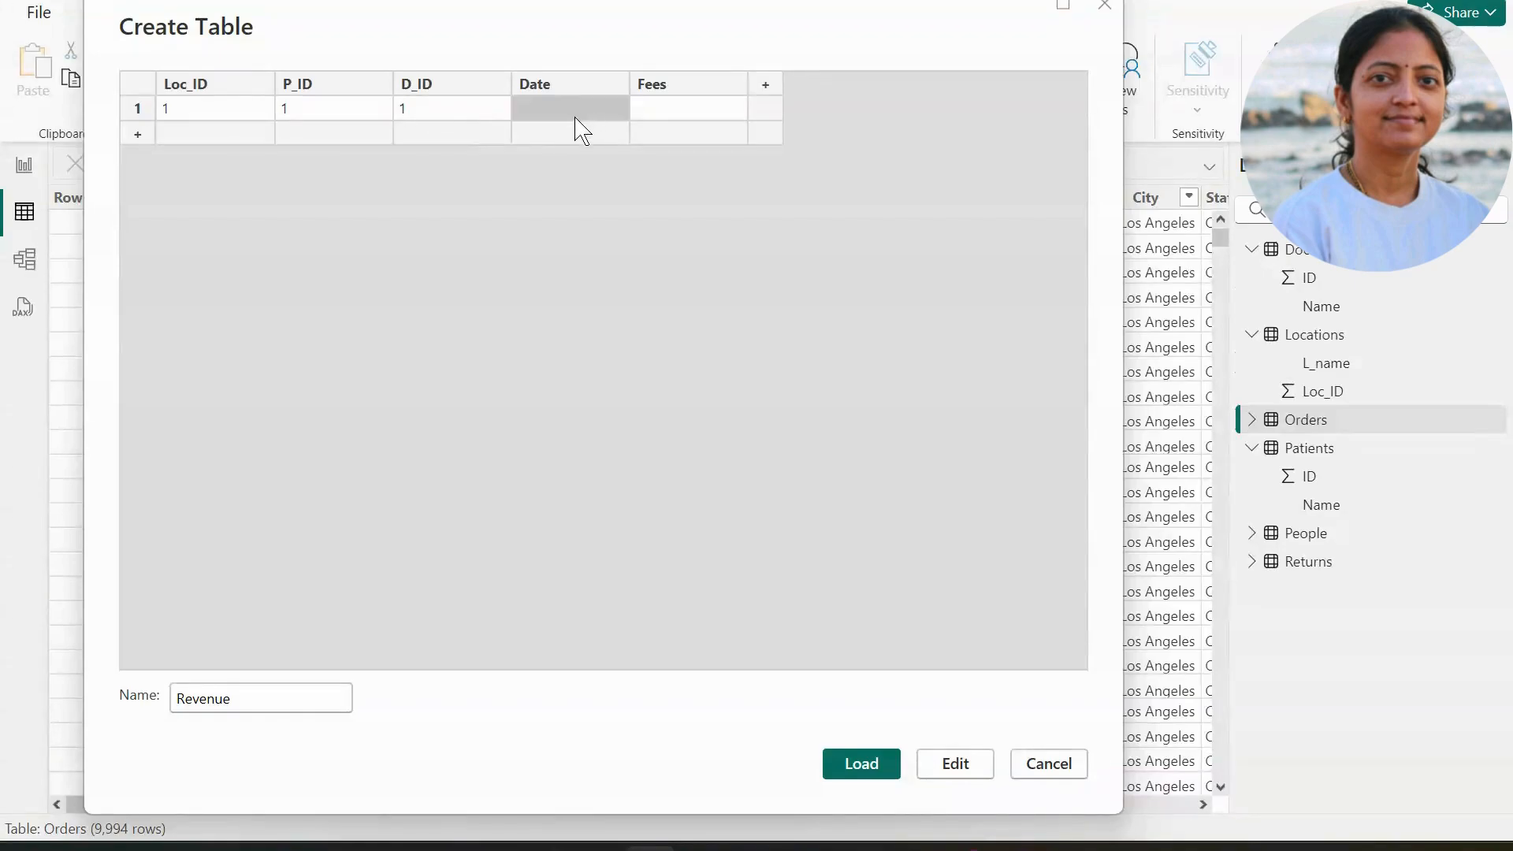
type("10-")
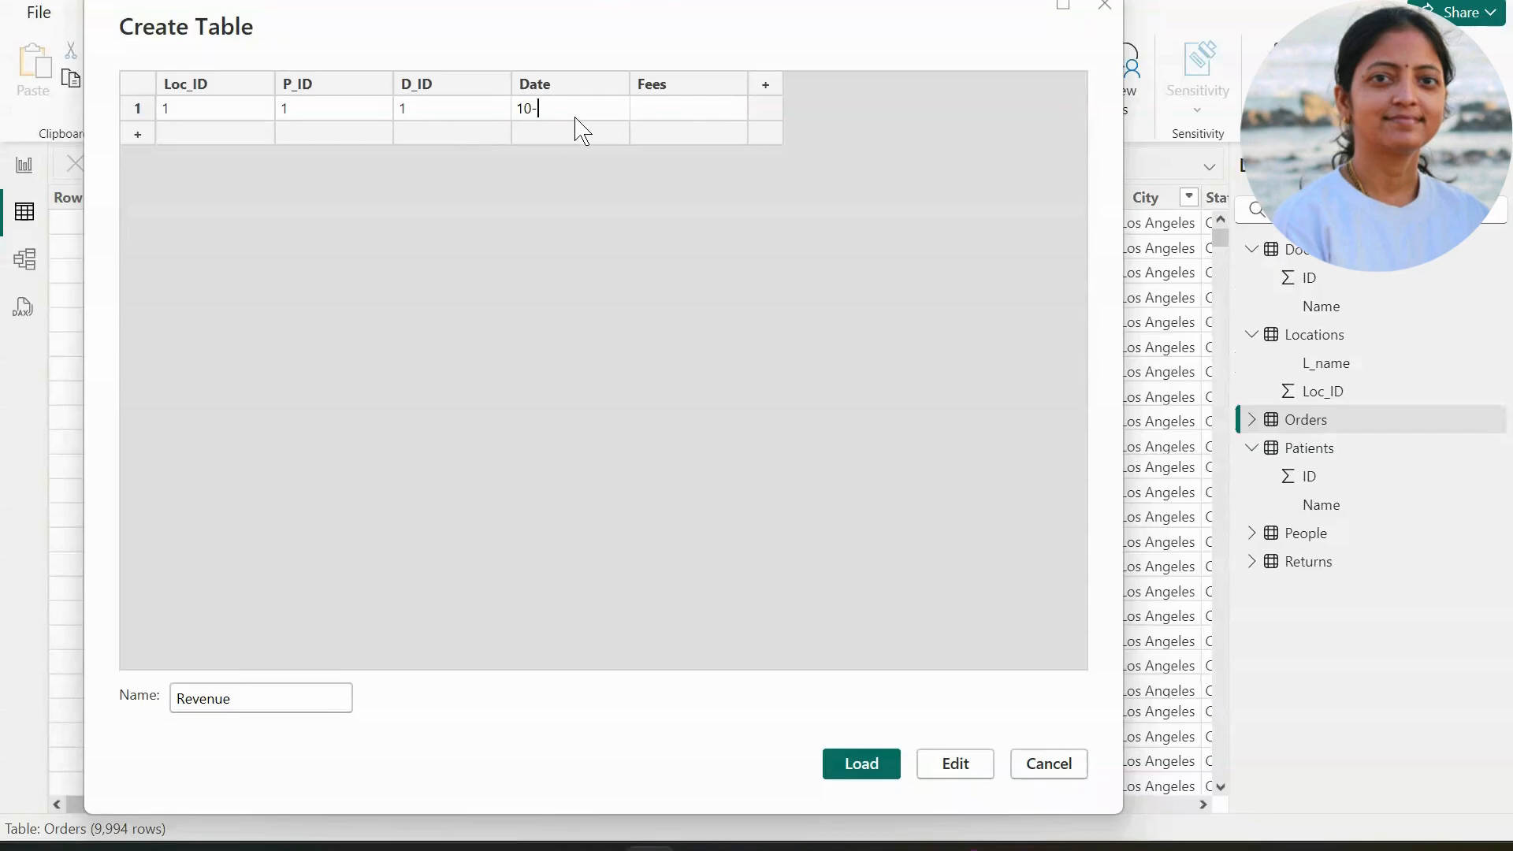
type("Dec-2023")
key("Tab")
type("1000")
key("Return")
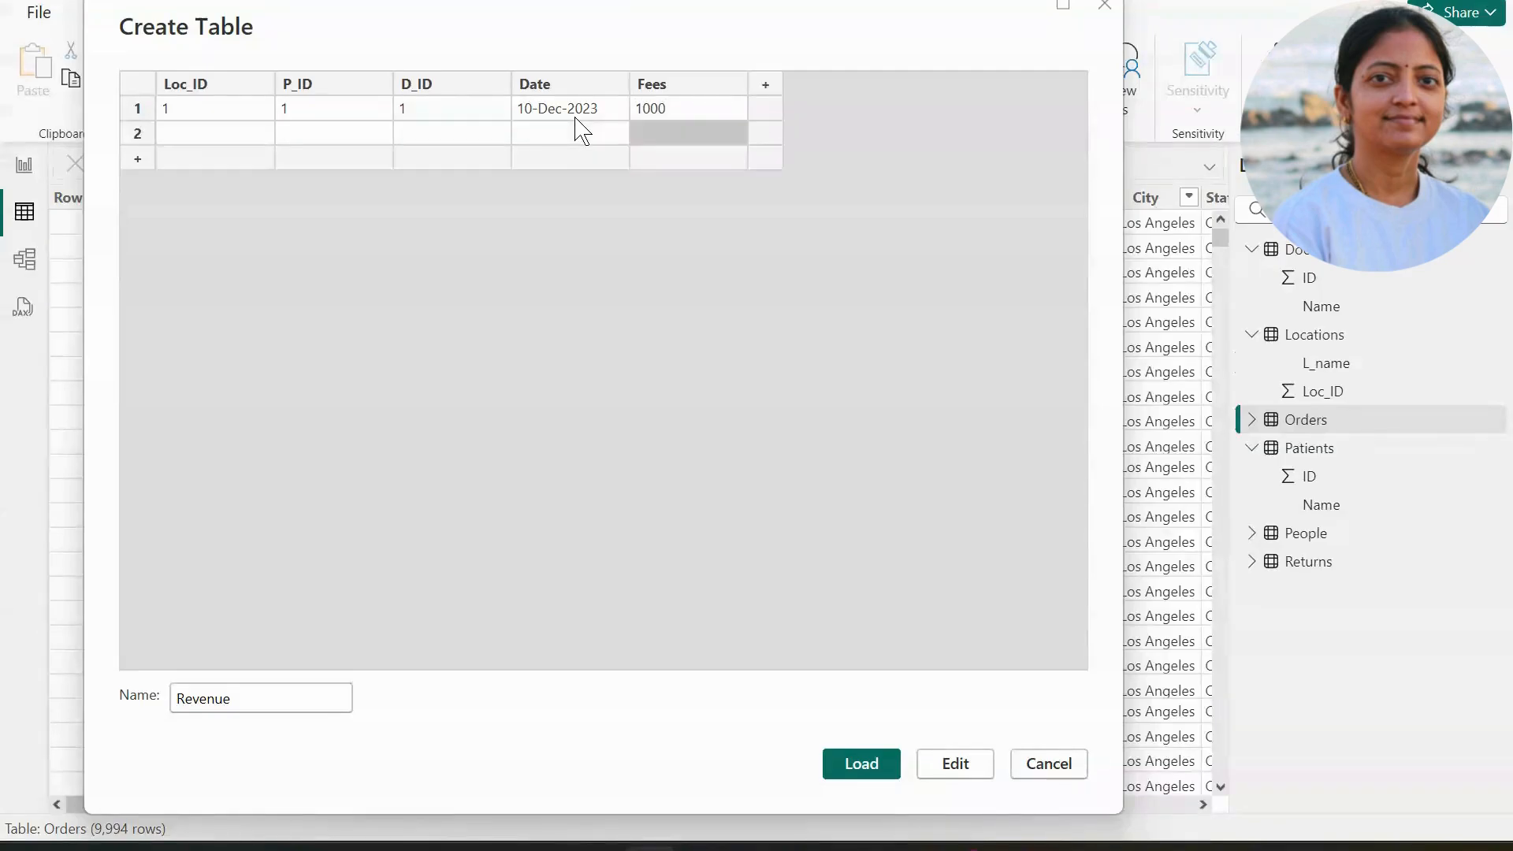
Fill the second Revenue row with Loc_ID 1, P_ID 2, D_ID 2, Date 24-Dec-2023 and Fees 1200.
key("Left")
key("Left")
key("Left")
key("Left")
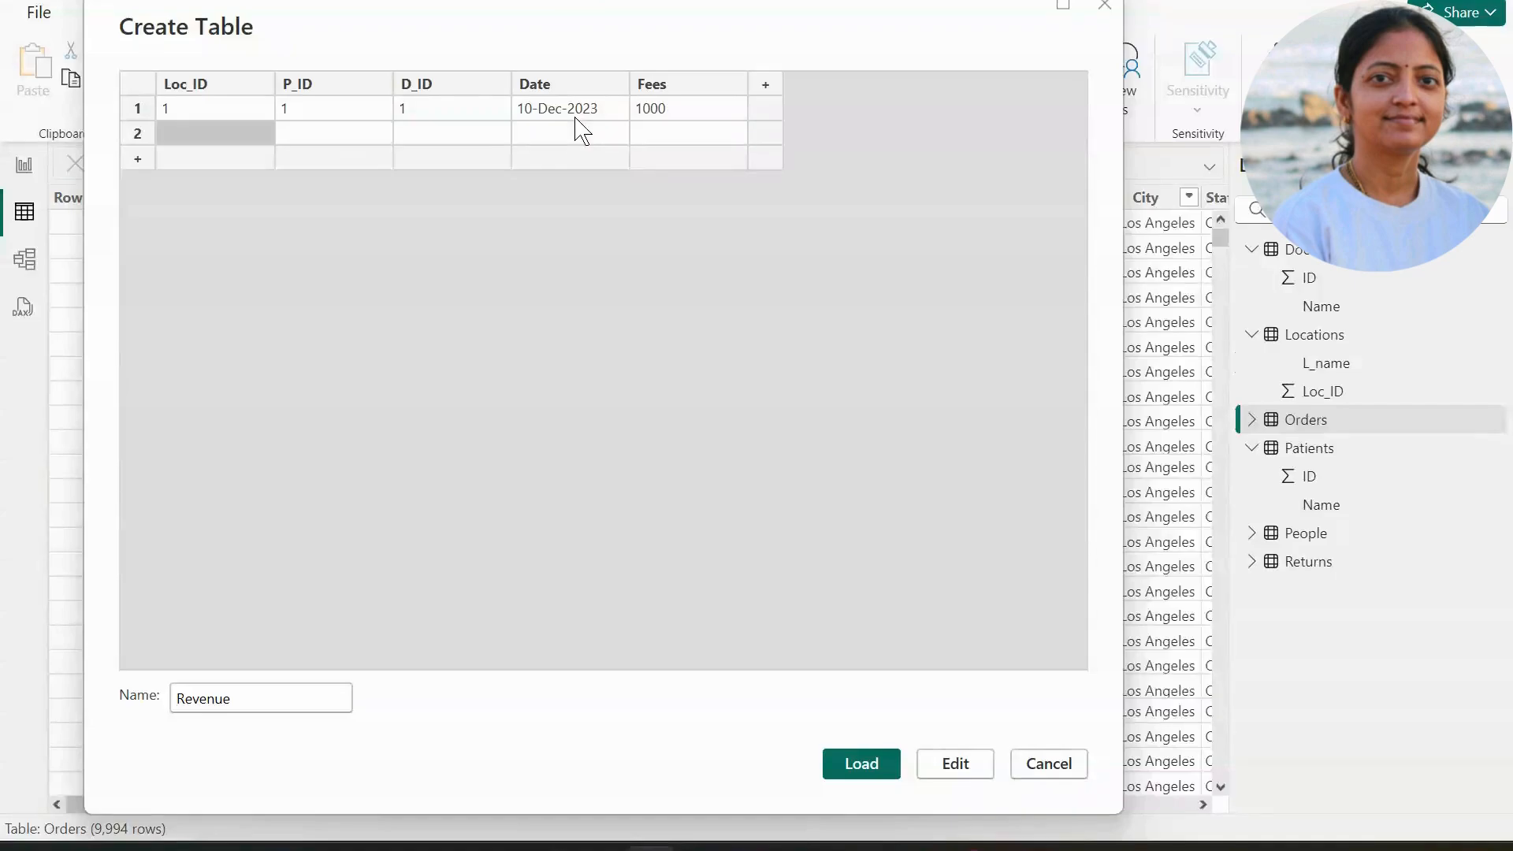
type("1")
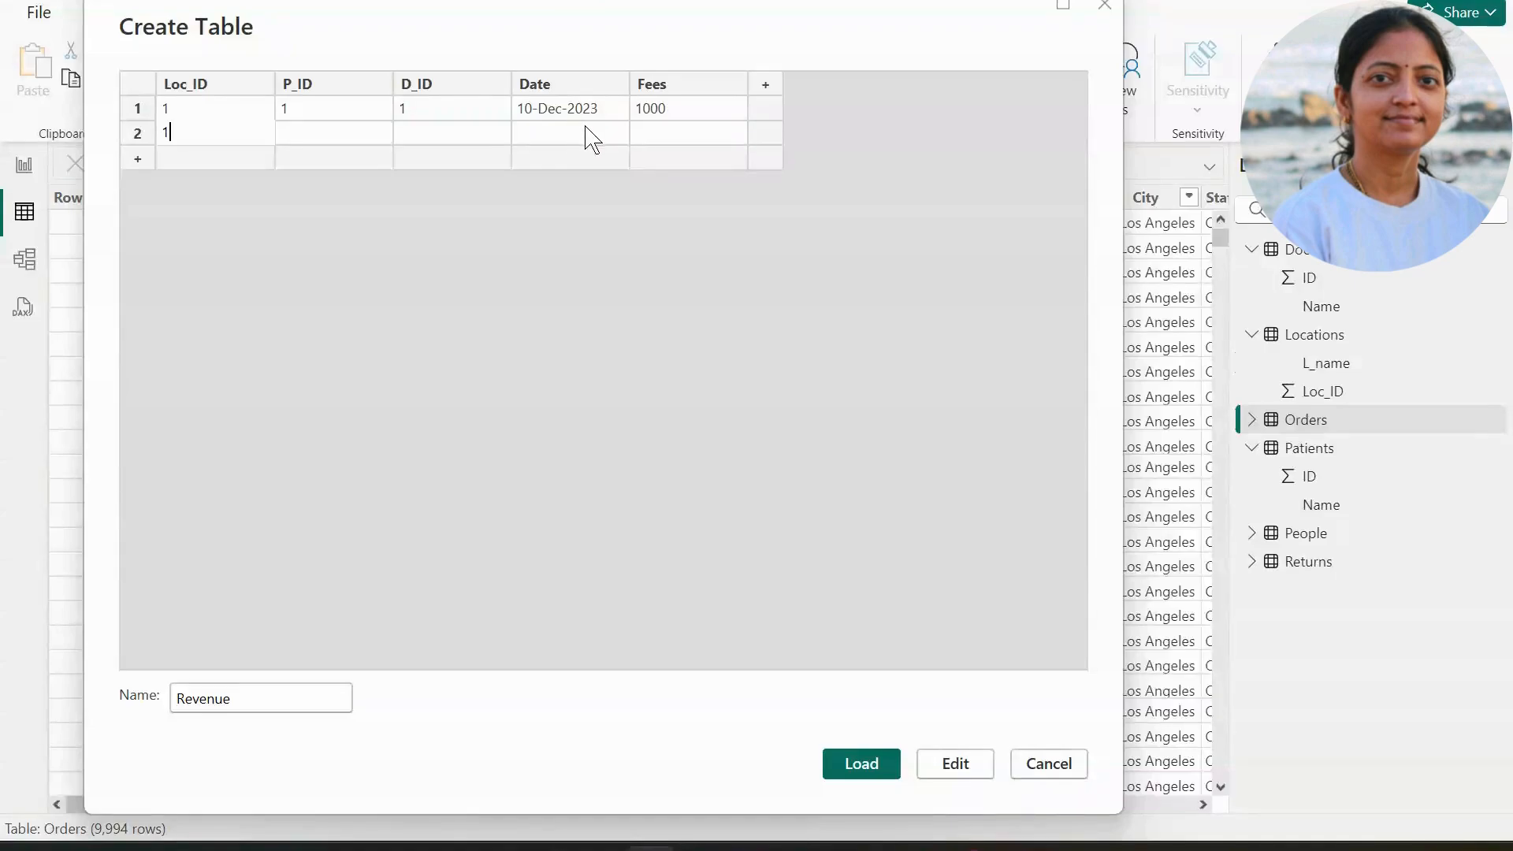
key("Tab")
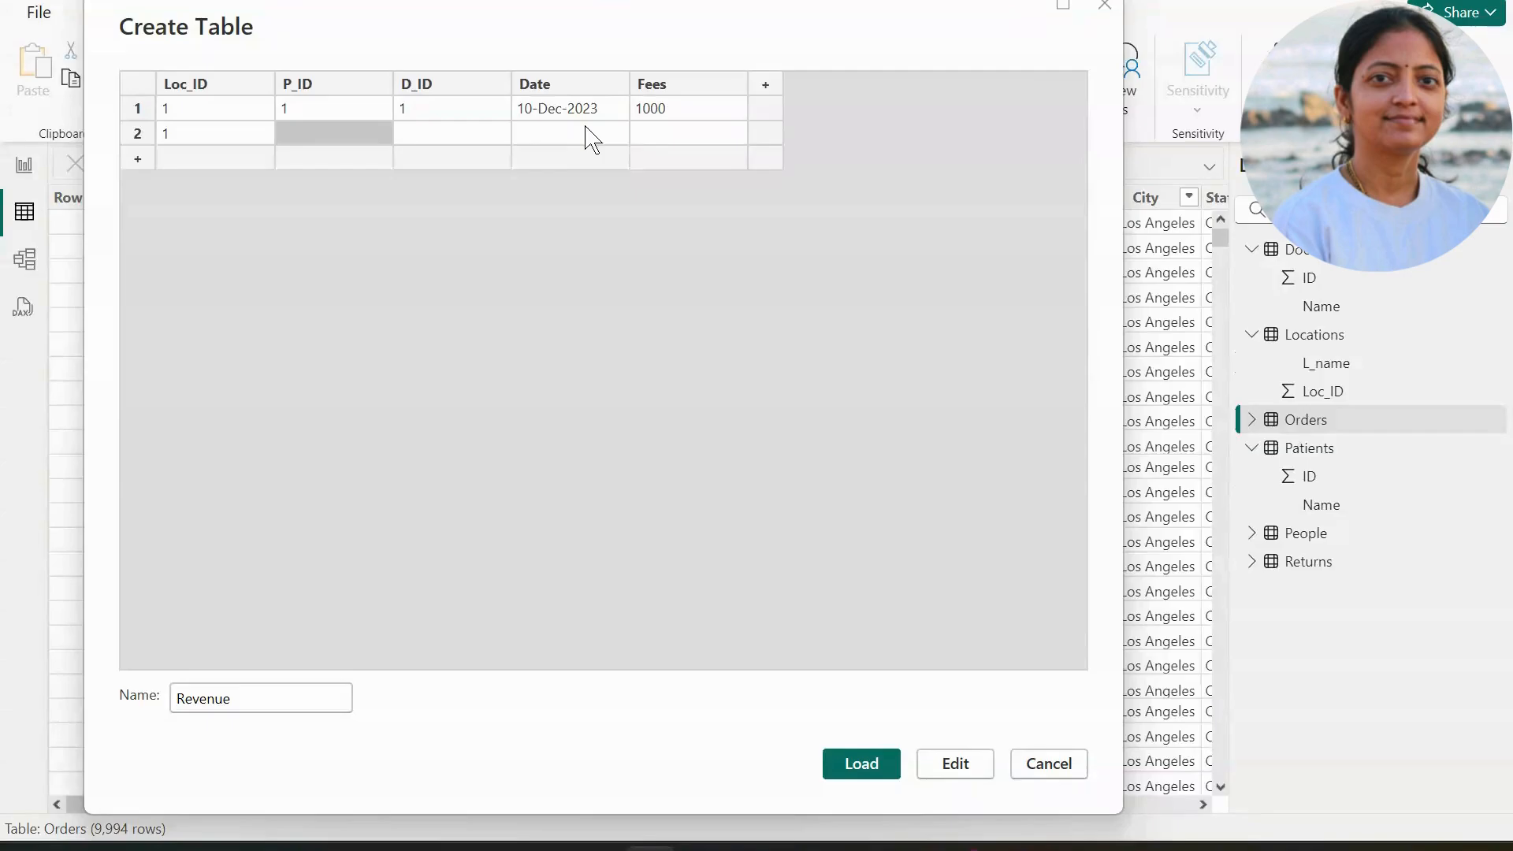
type("2")
key("Tab")
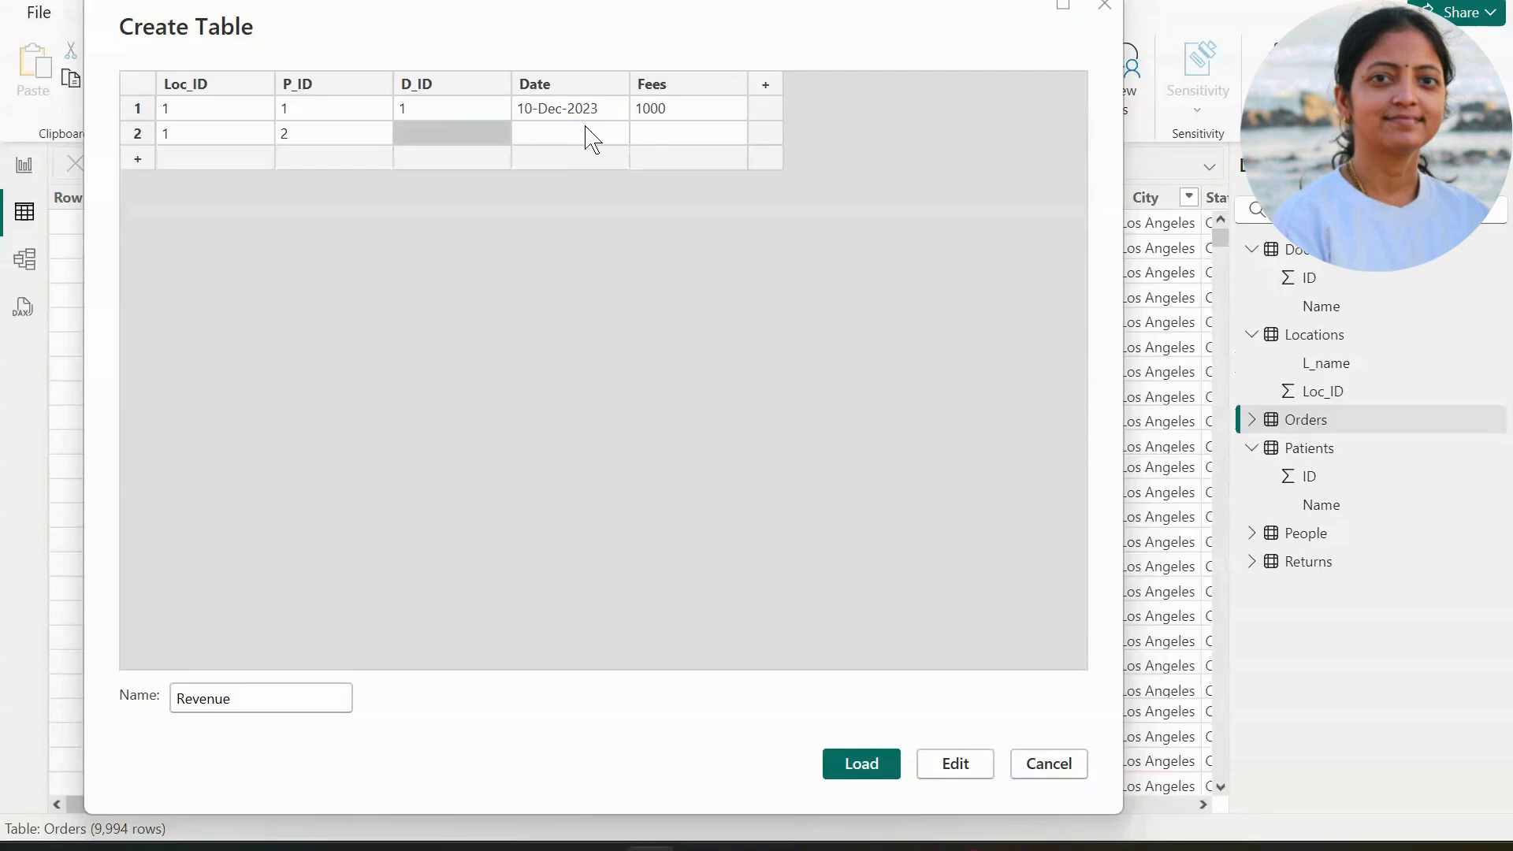
type("2")
key("Tab")
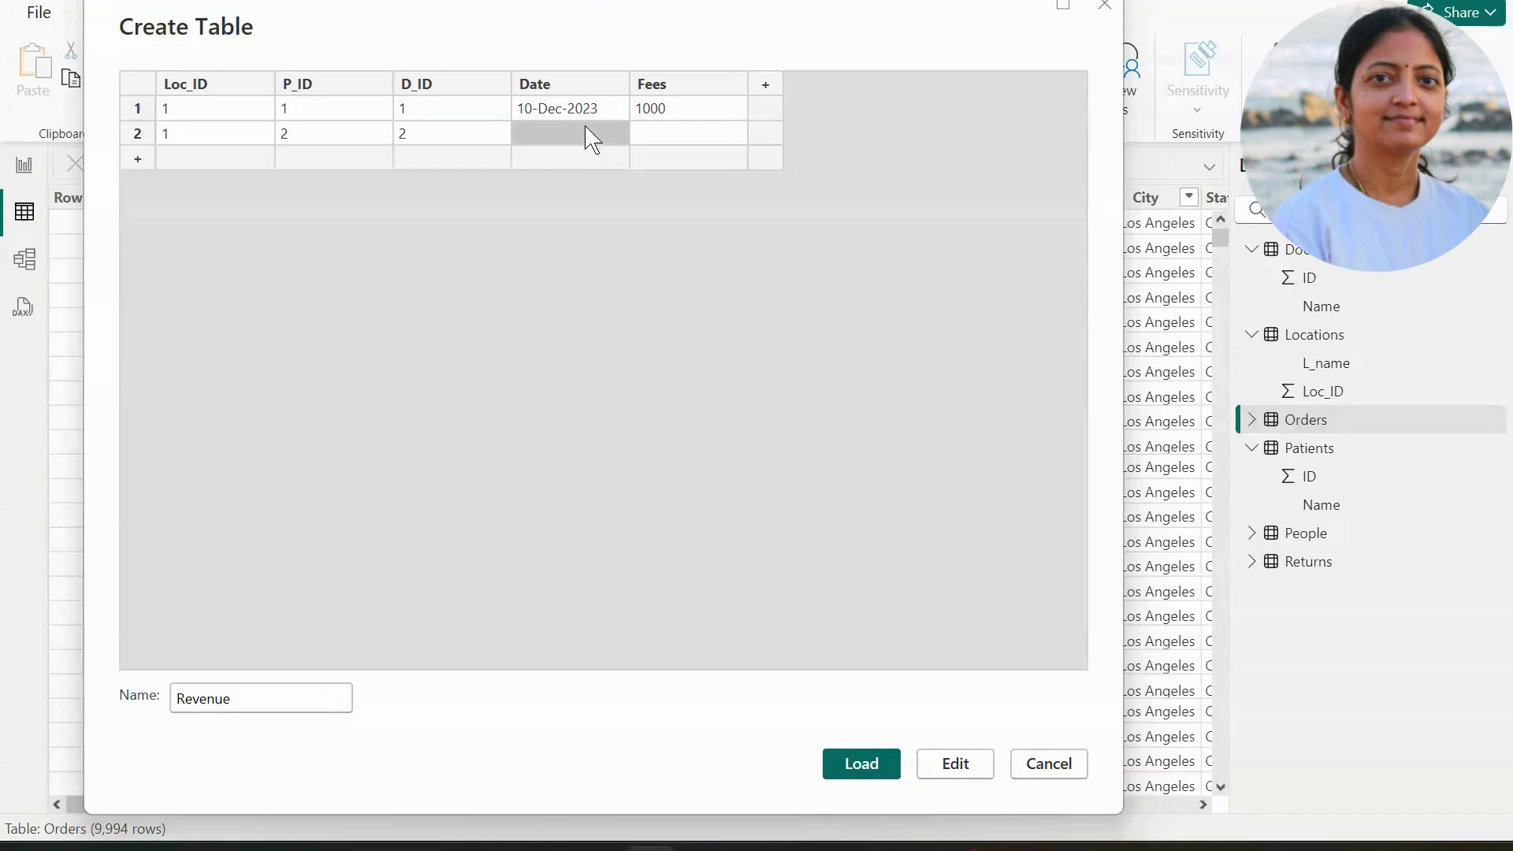
type("24")
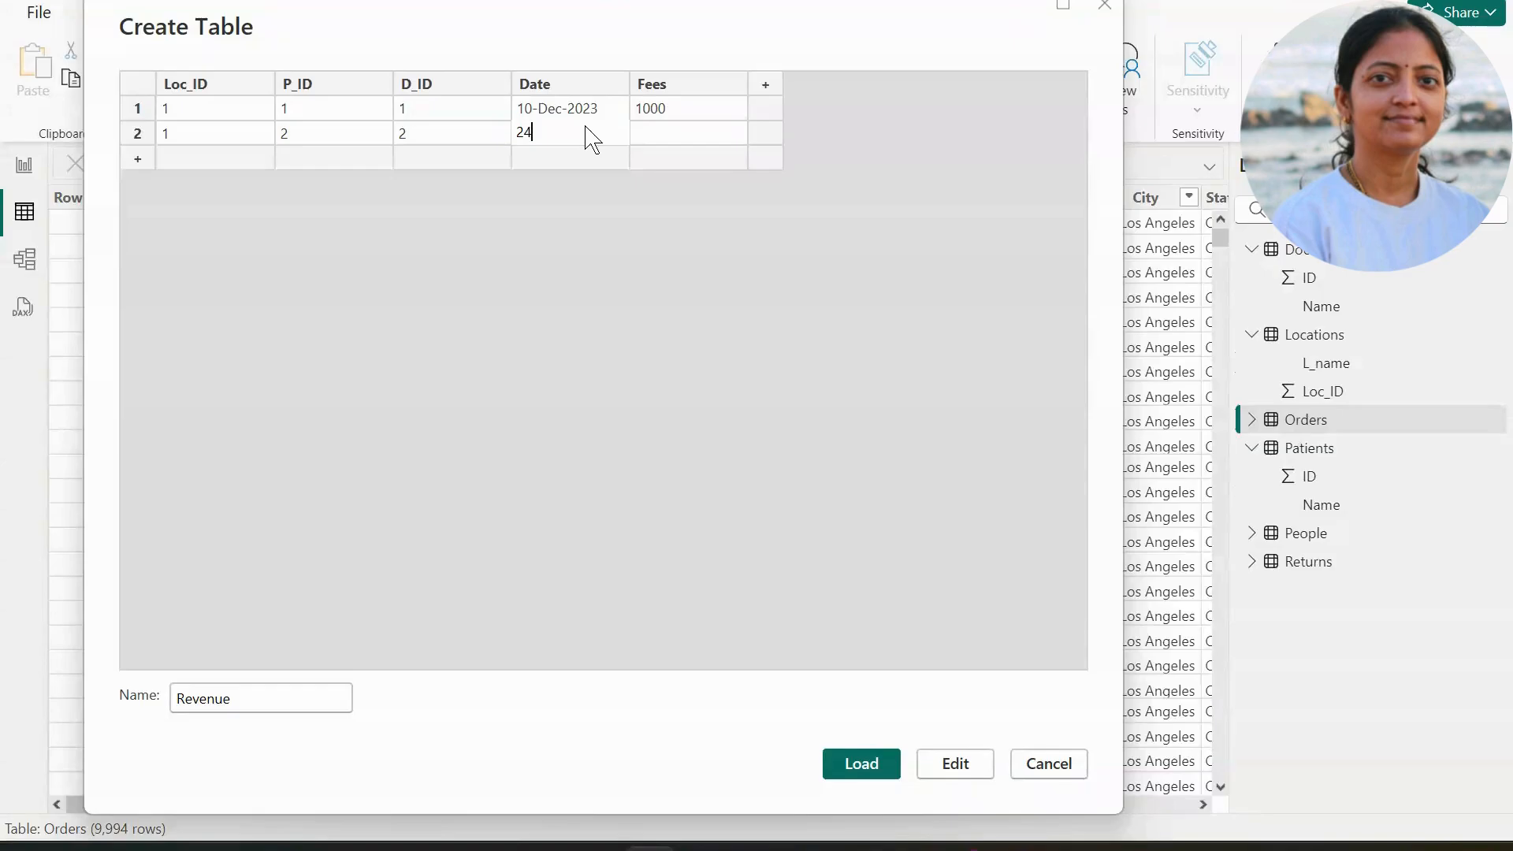
type("-Dec-2023")
key("Tab")
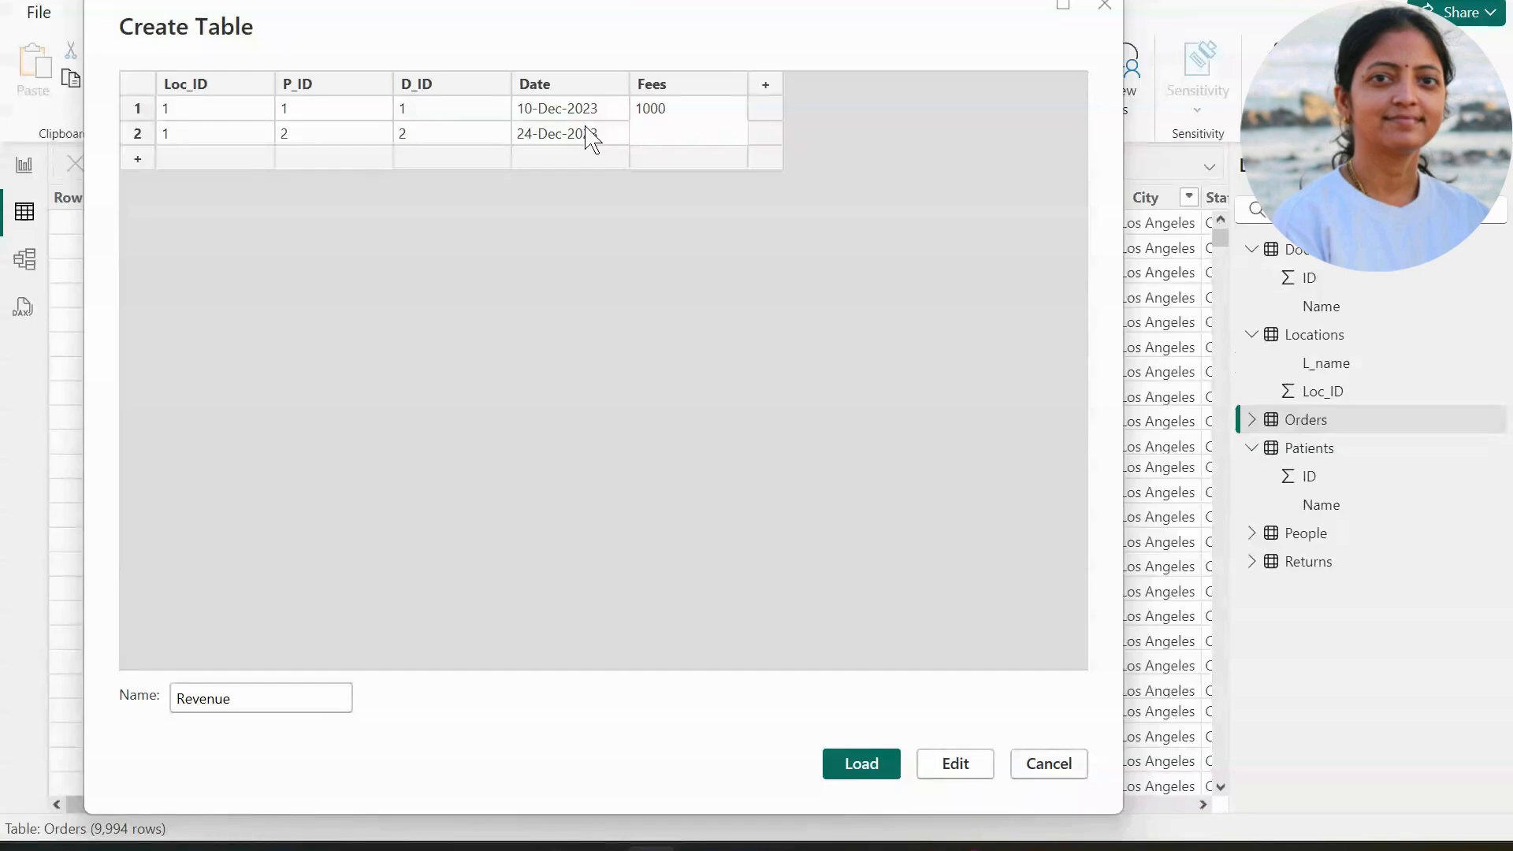
type("1200")
key("Return")
Fill the third Revenue row with Loc_ID 2, P_ID 3, D_ID 3, Date 14-Jan-2024 and Fees 800.
key("Left")
key("Left")
key("Left")
key("Left")
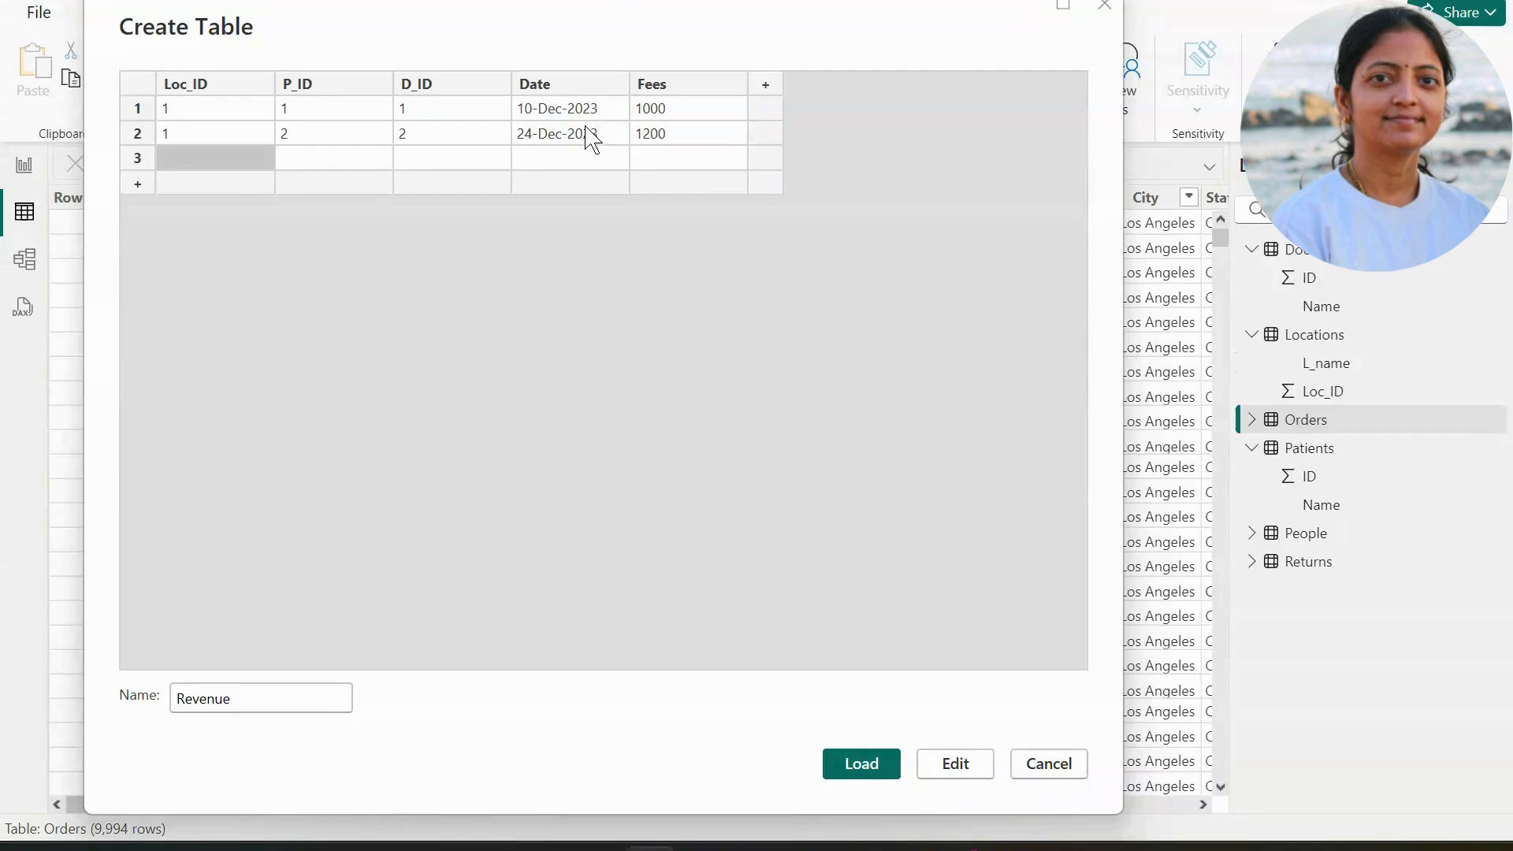
type("2")
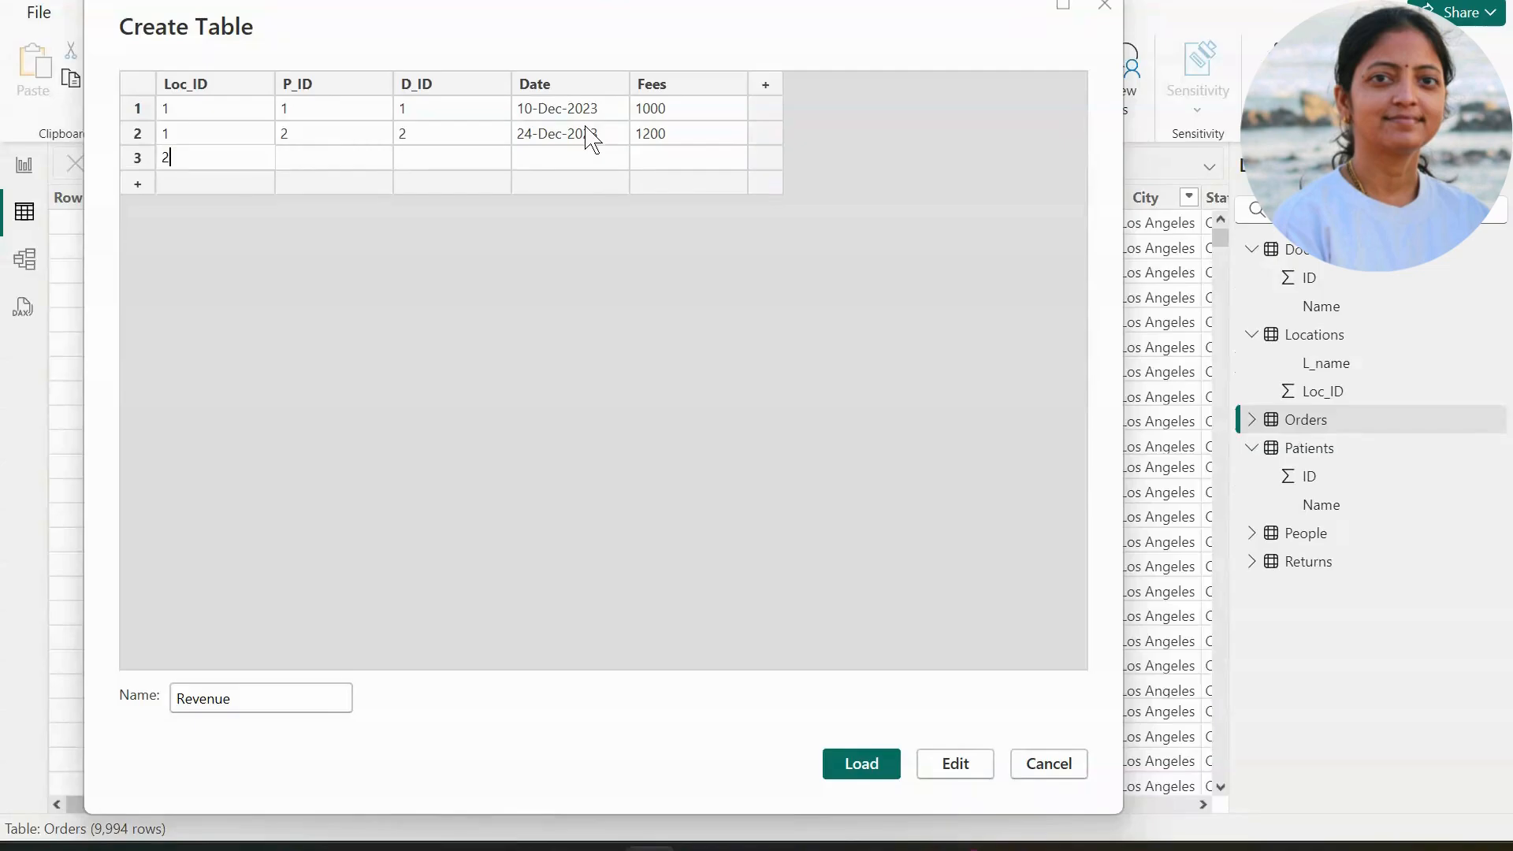
key("Tab")
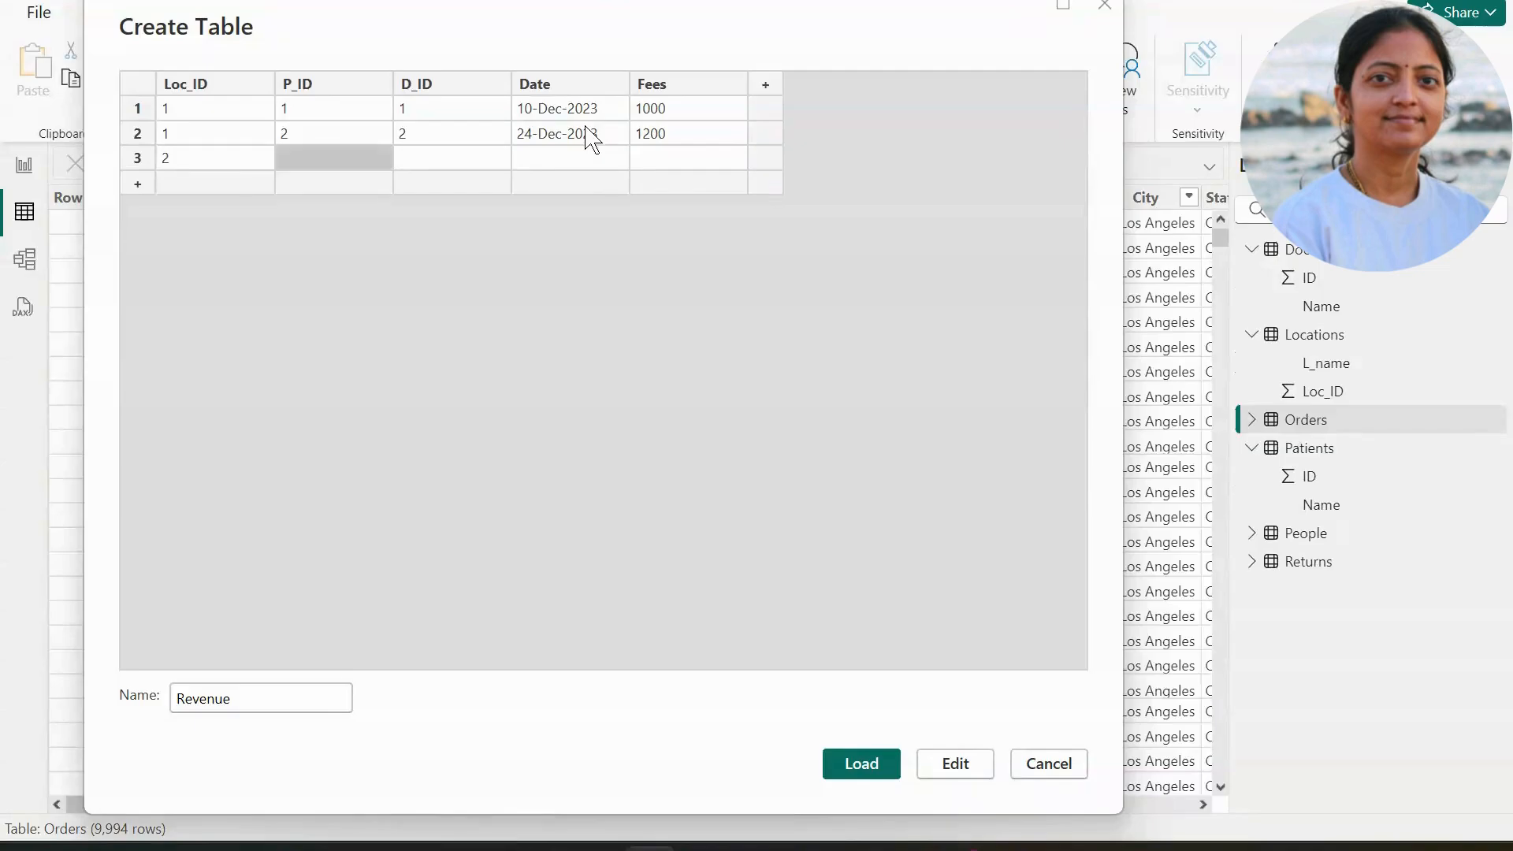
type("3")
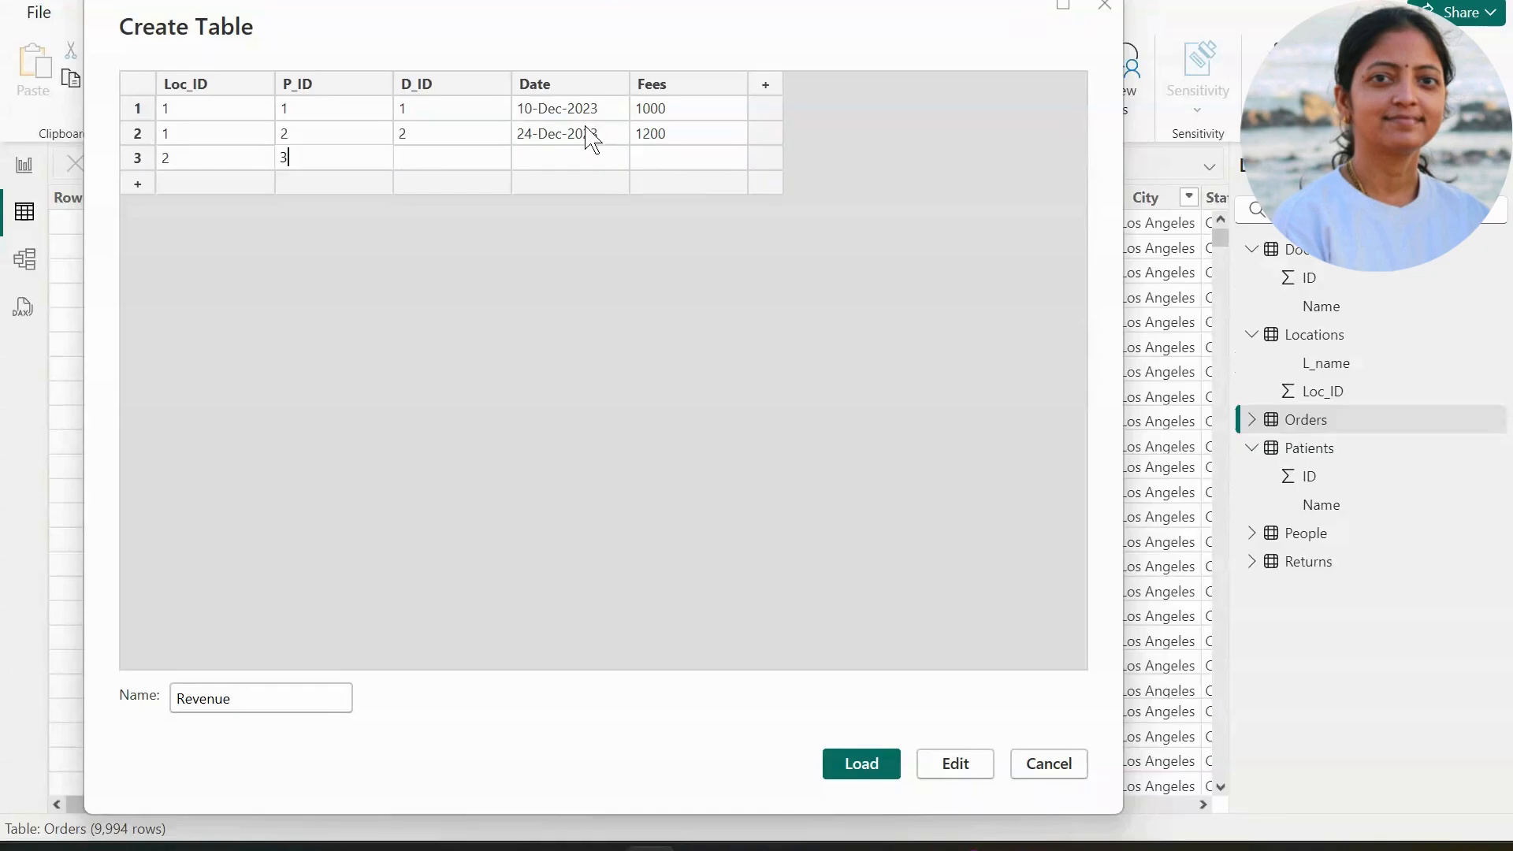
key("Tab")
type("3")
key("Tab")
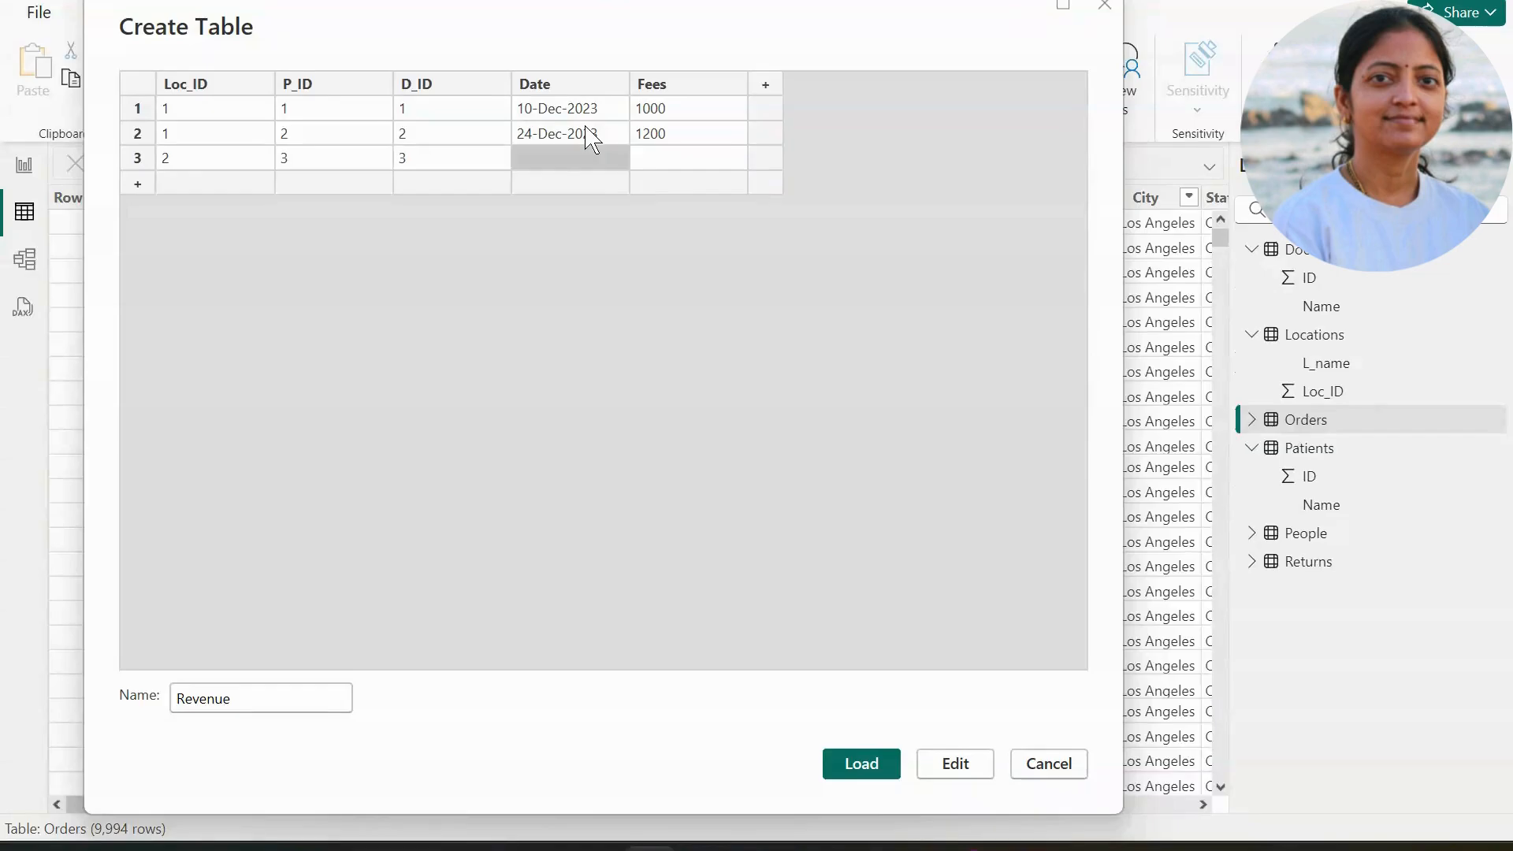
type("10")
key("BackSpace")
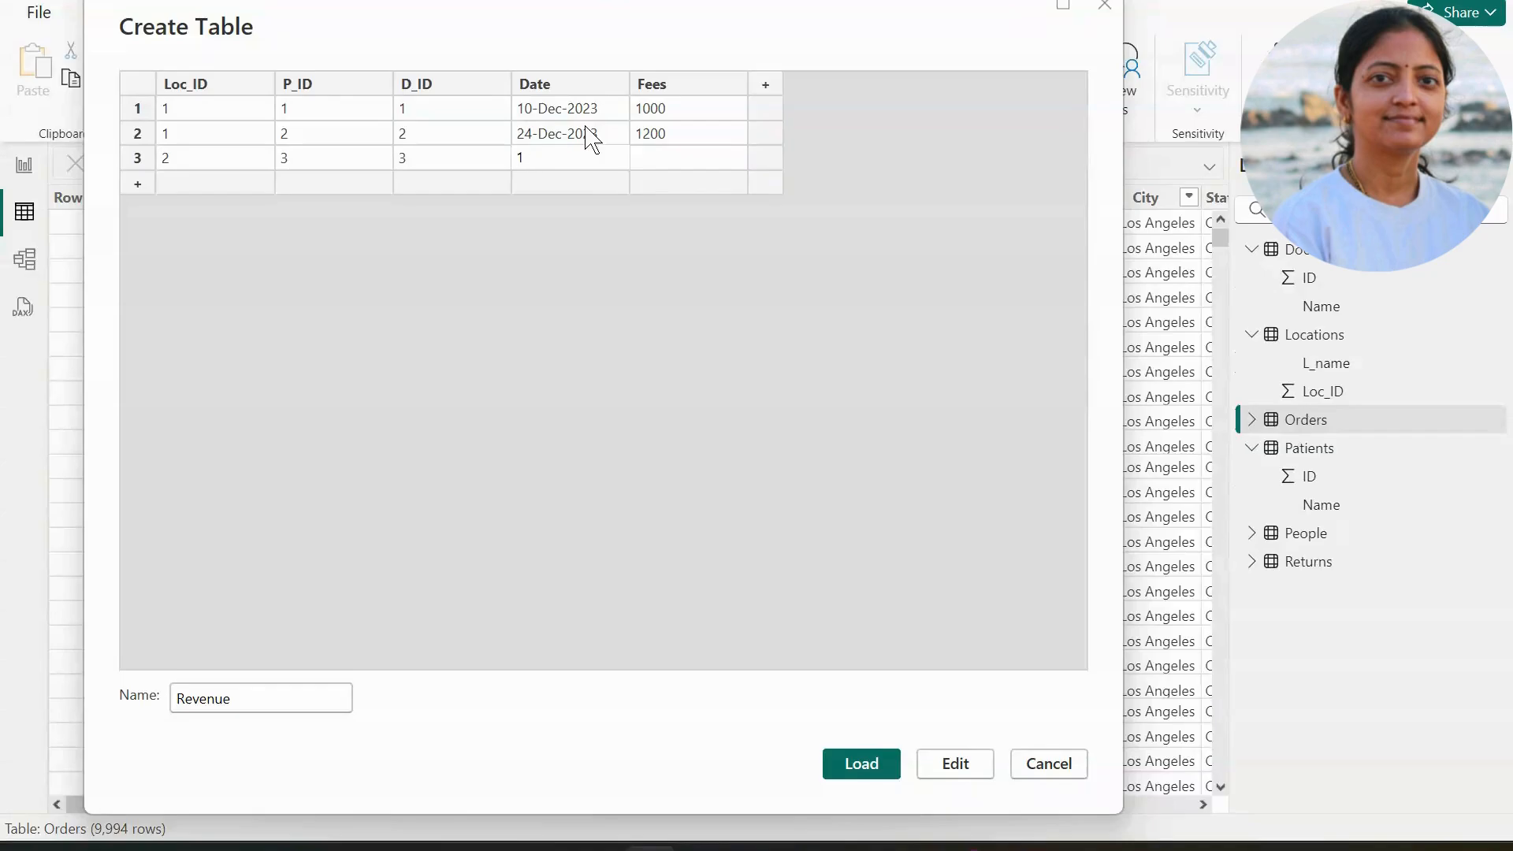
type("4-Jan-2024")
key("Tab")
type("800")
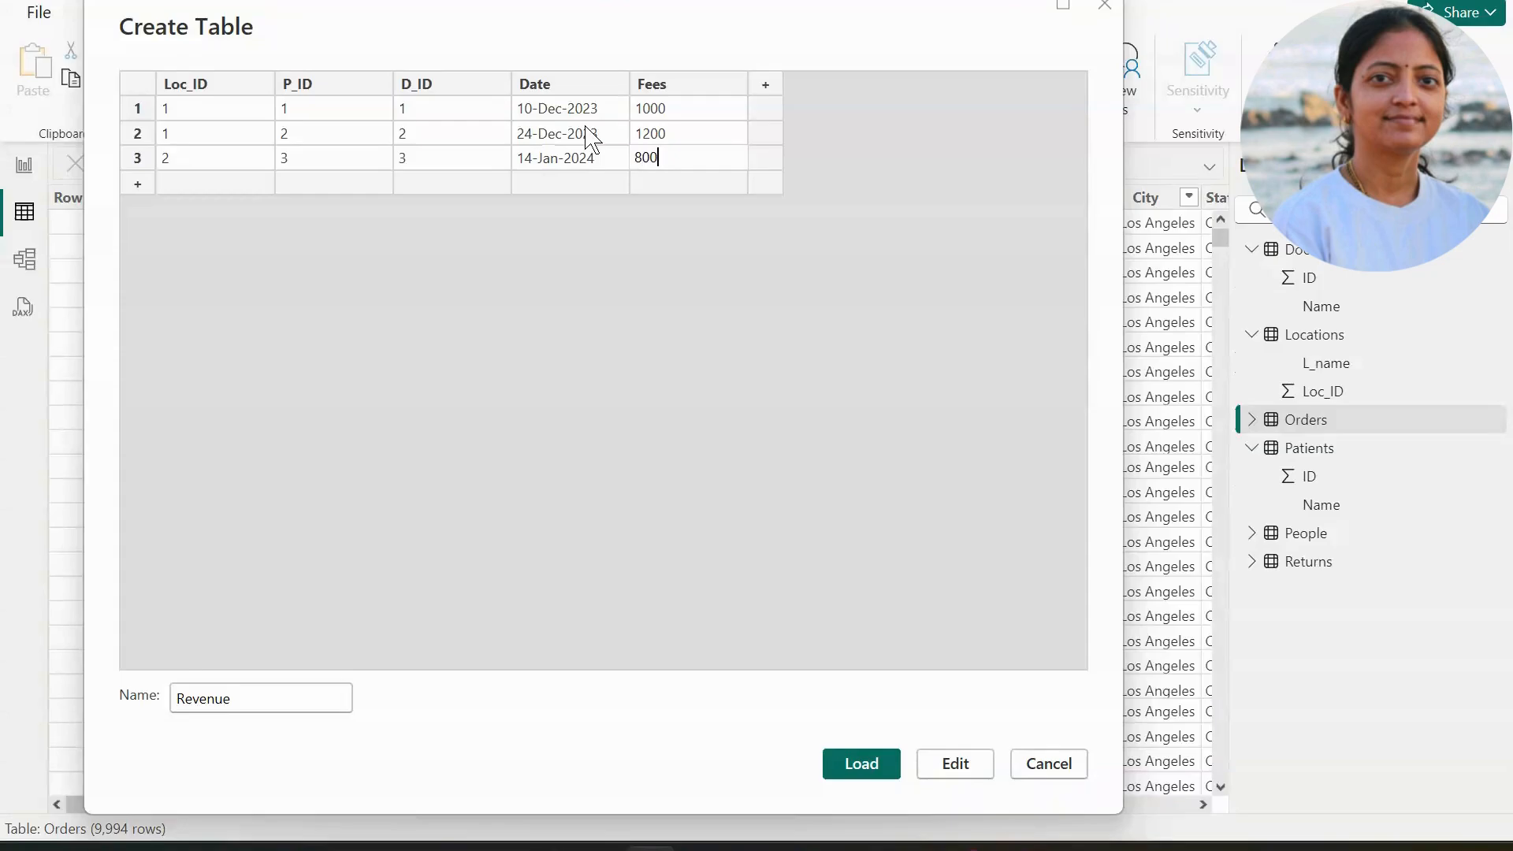
key("Return")
Fill the fourth Revenue row with Loc_ID 2, P_ID 3, D_ID 4, Date 25-Mar-2024 and Fees 1500.
key("Left")
key("Left")
key("Left")
key("Left")
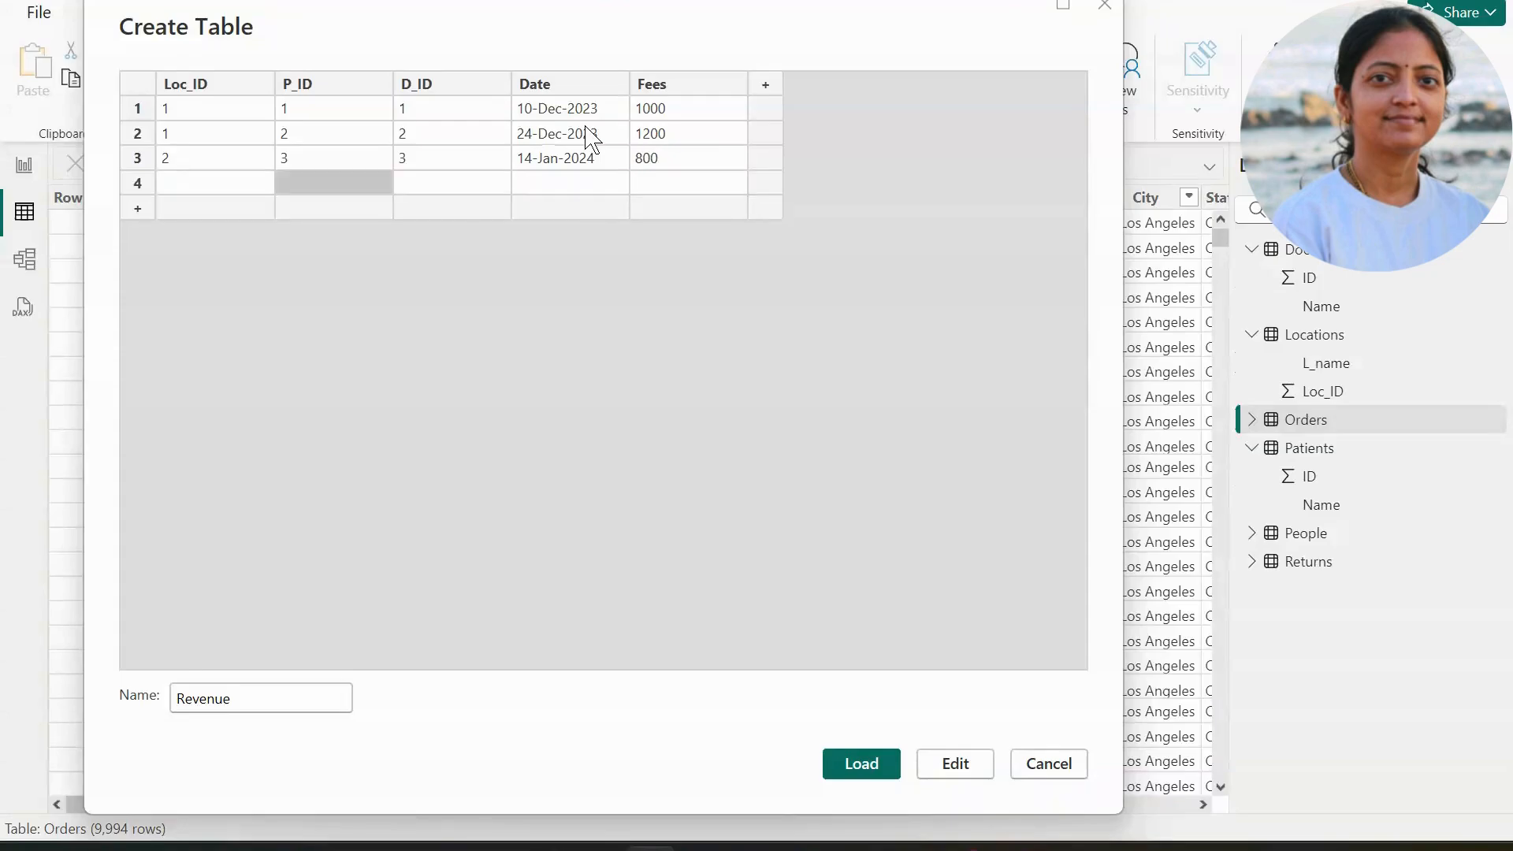
type("2")
key("Tab")
type("3")
key("Tab")
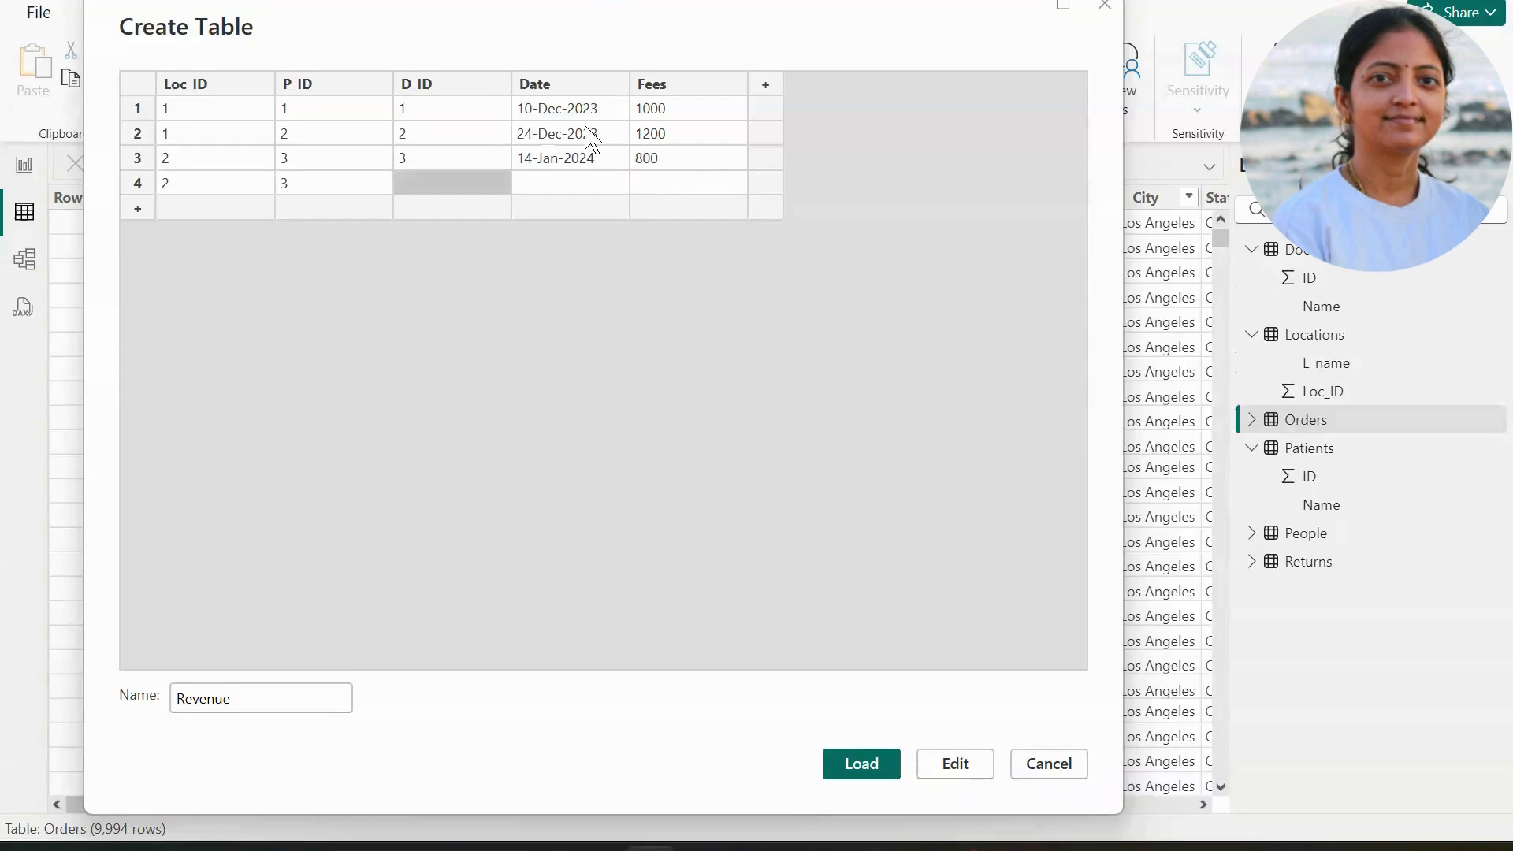
type("4")
key("Tab")
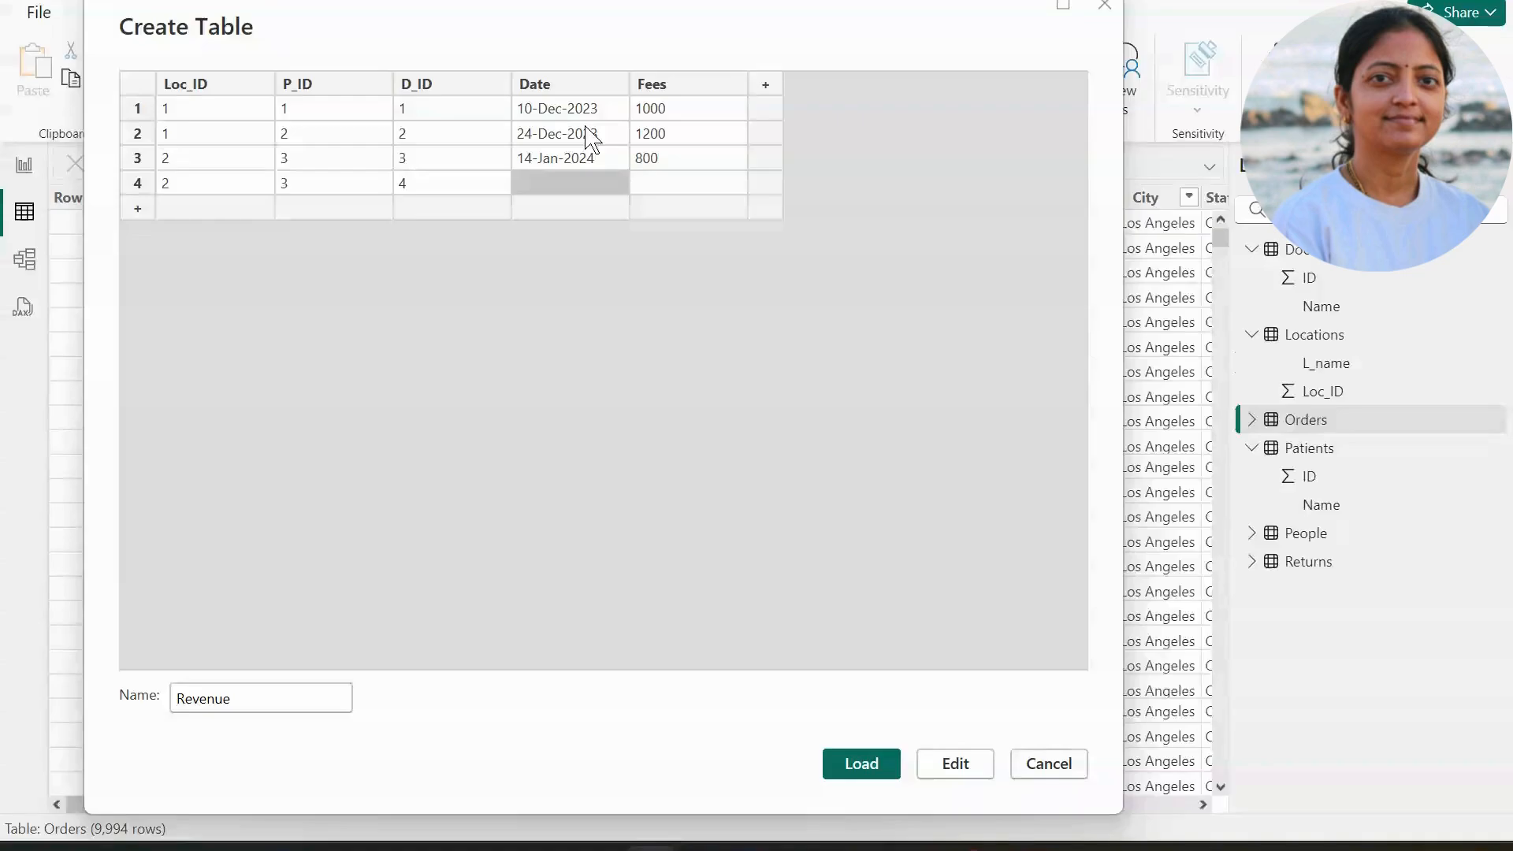
type("25-")
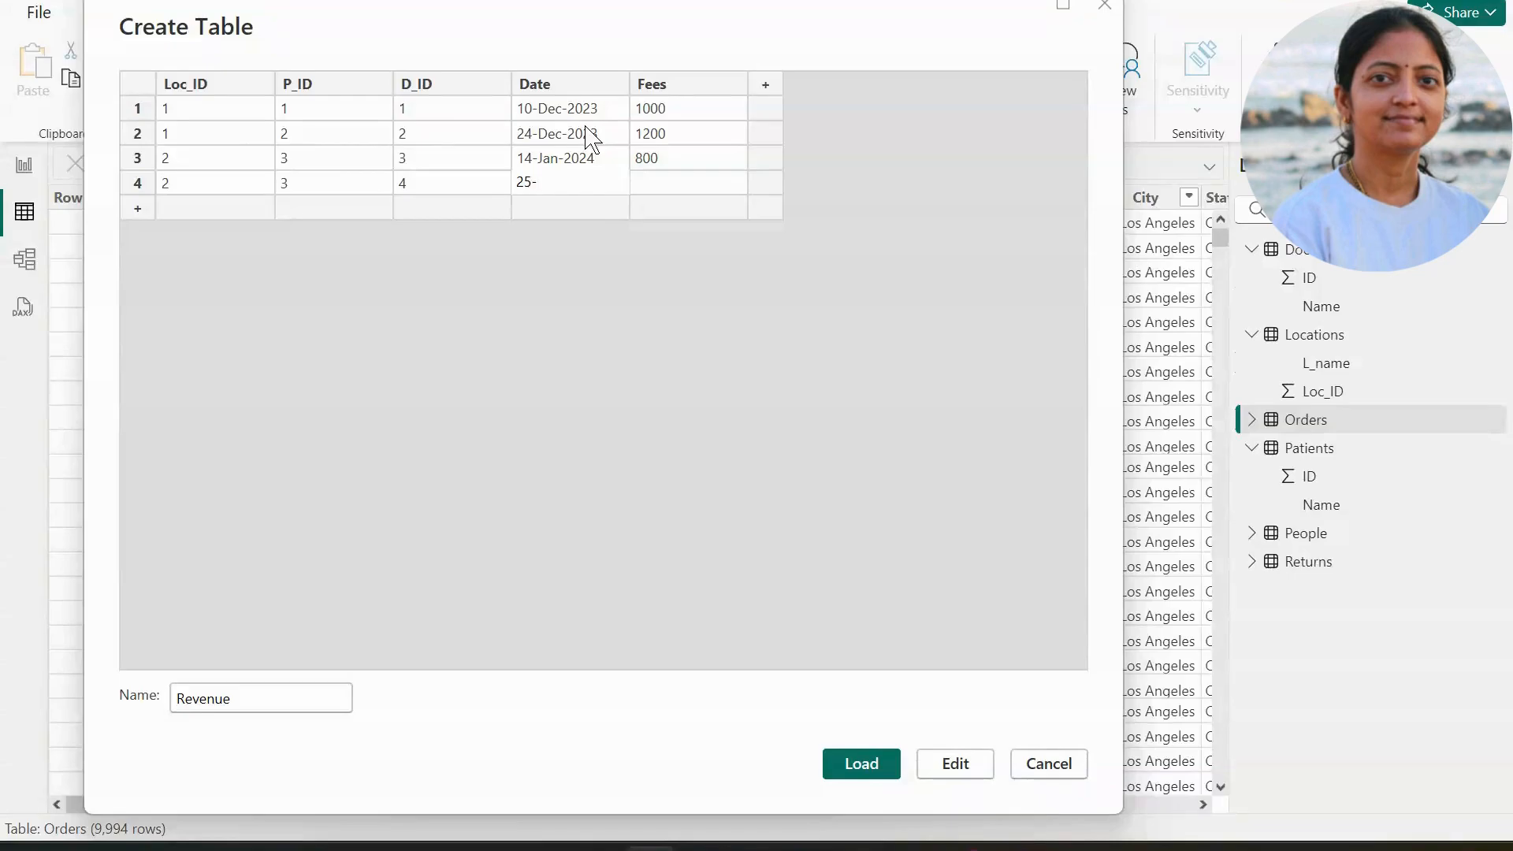
type("Mar-2024")
key("Tab")
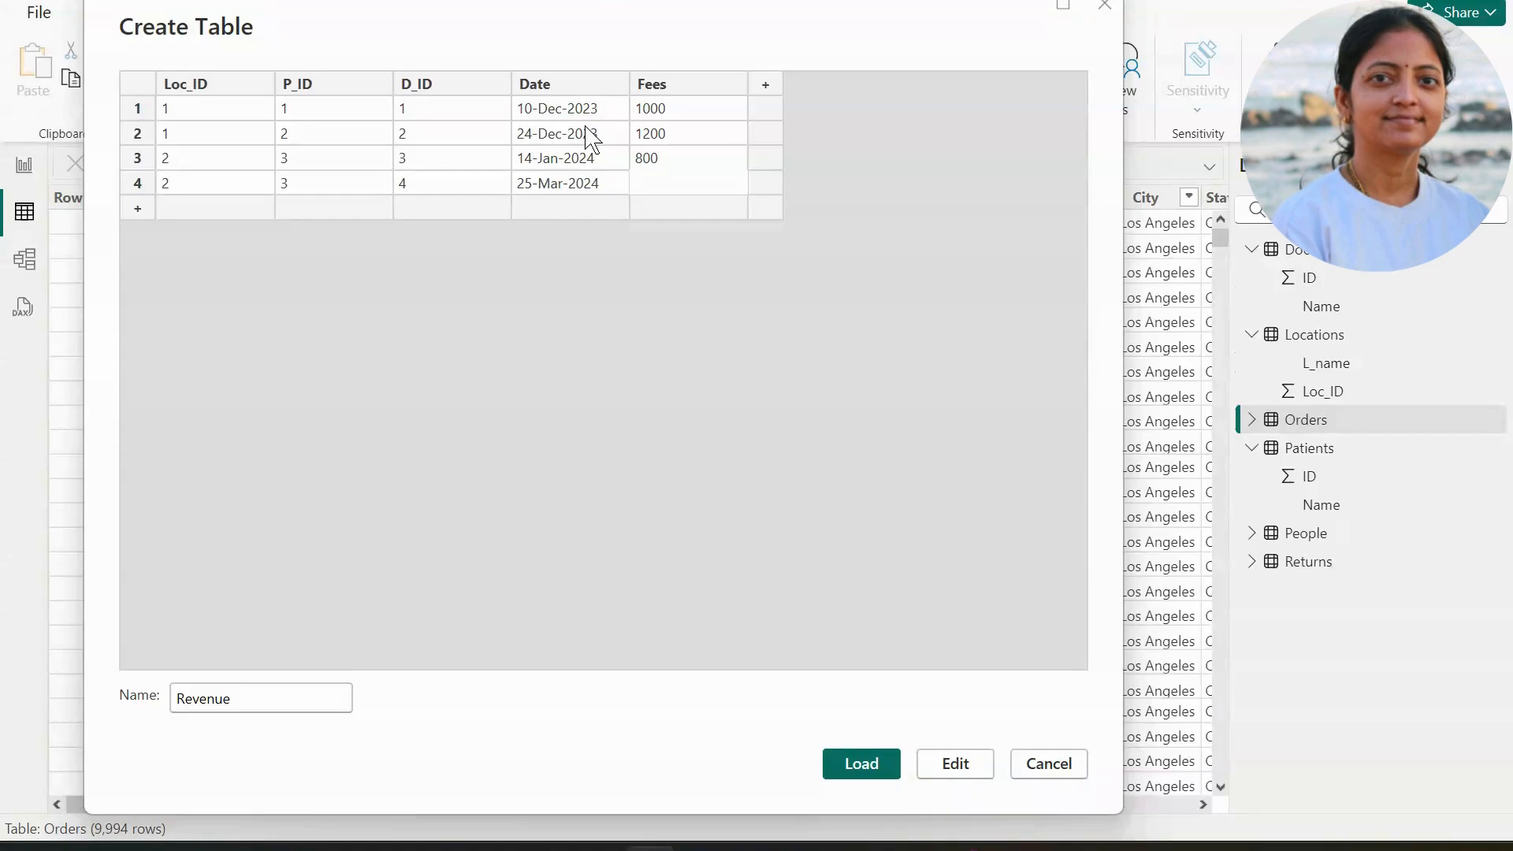
type("1500")
key("Return")
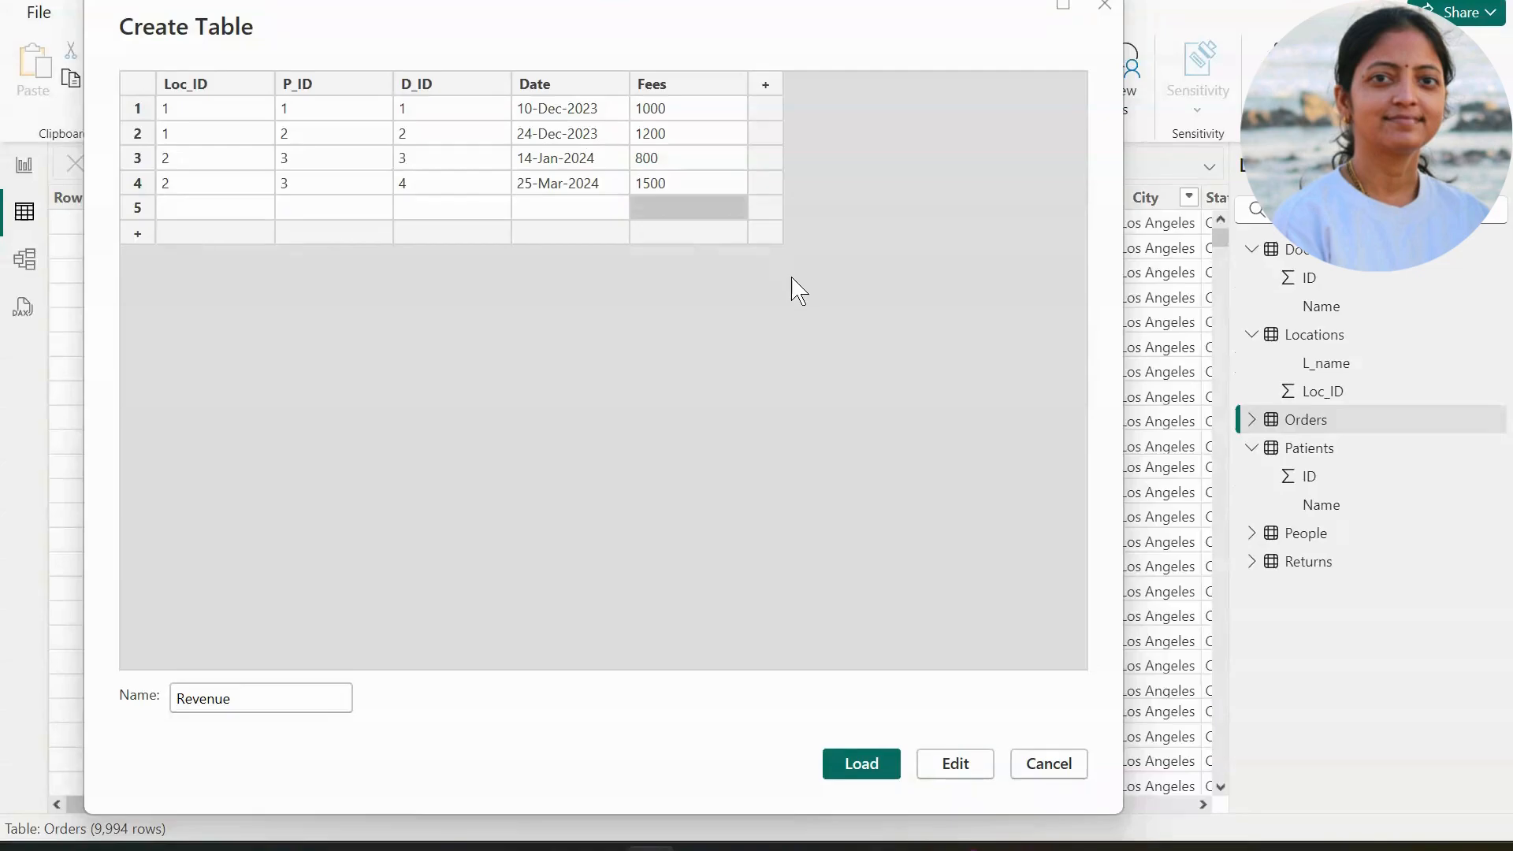
Fill the fifth Revenue row with Loc_ID 2, P_ID 4, D_ID 4, Date 17-June-2024 and Fees 900, and load the table.
key("Left")
key("Left")
key("Left")
key("Left")
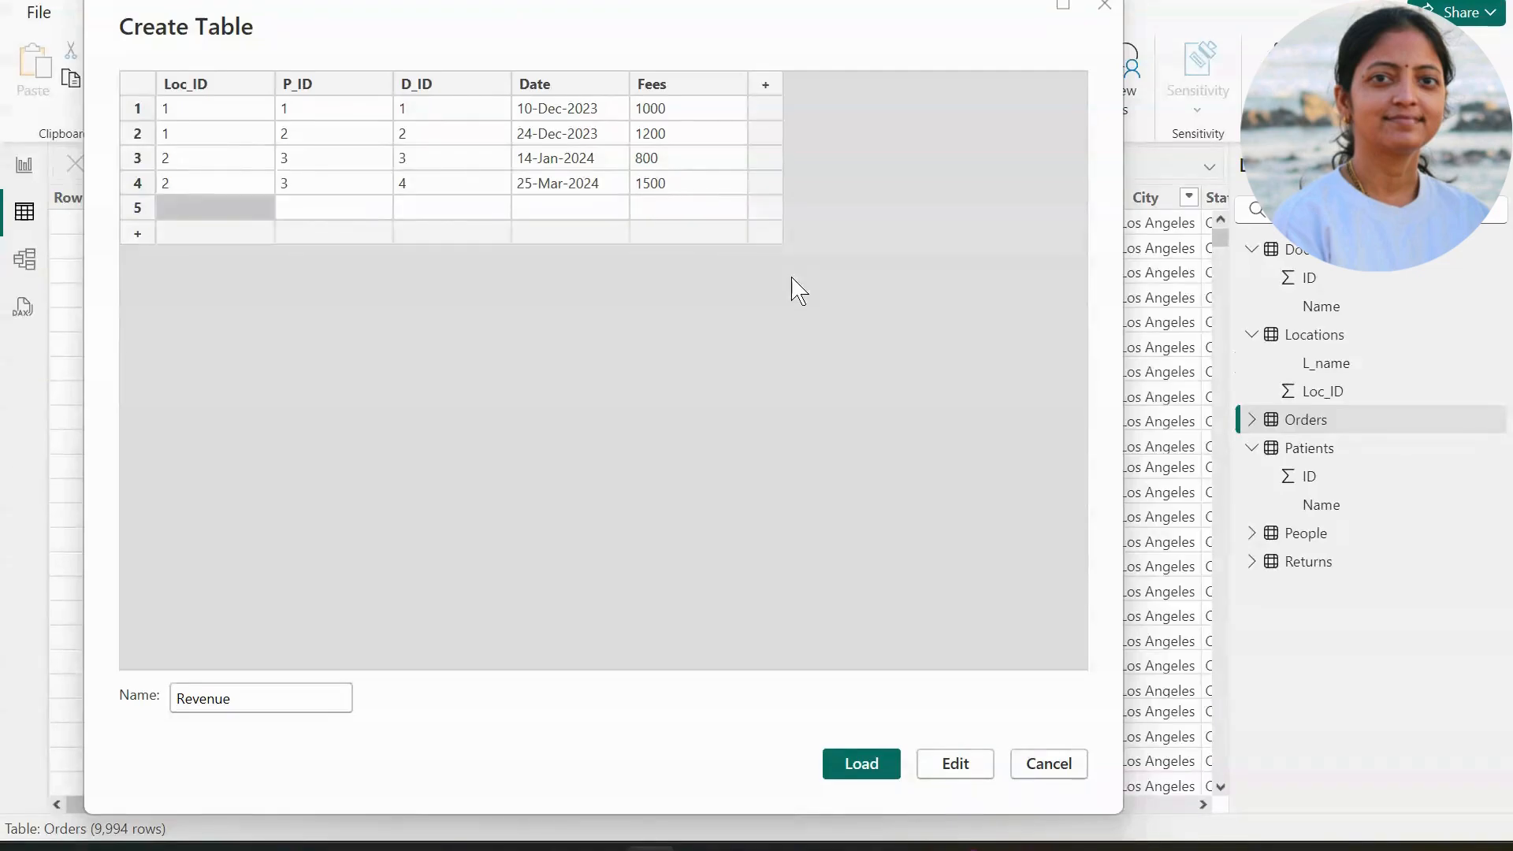
type("2")
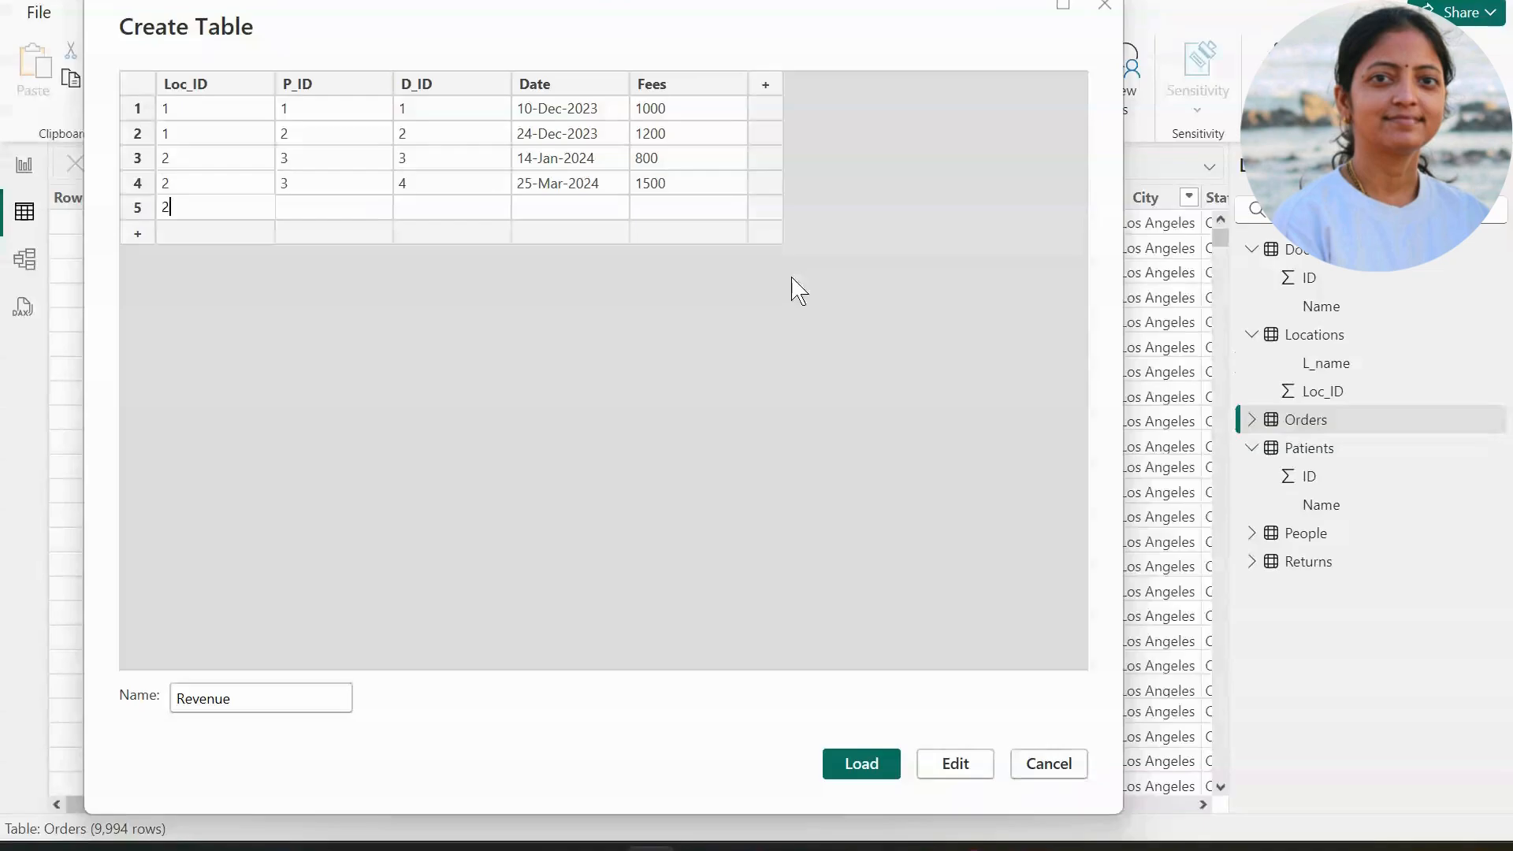
key("Tab")
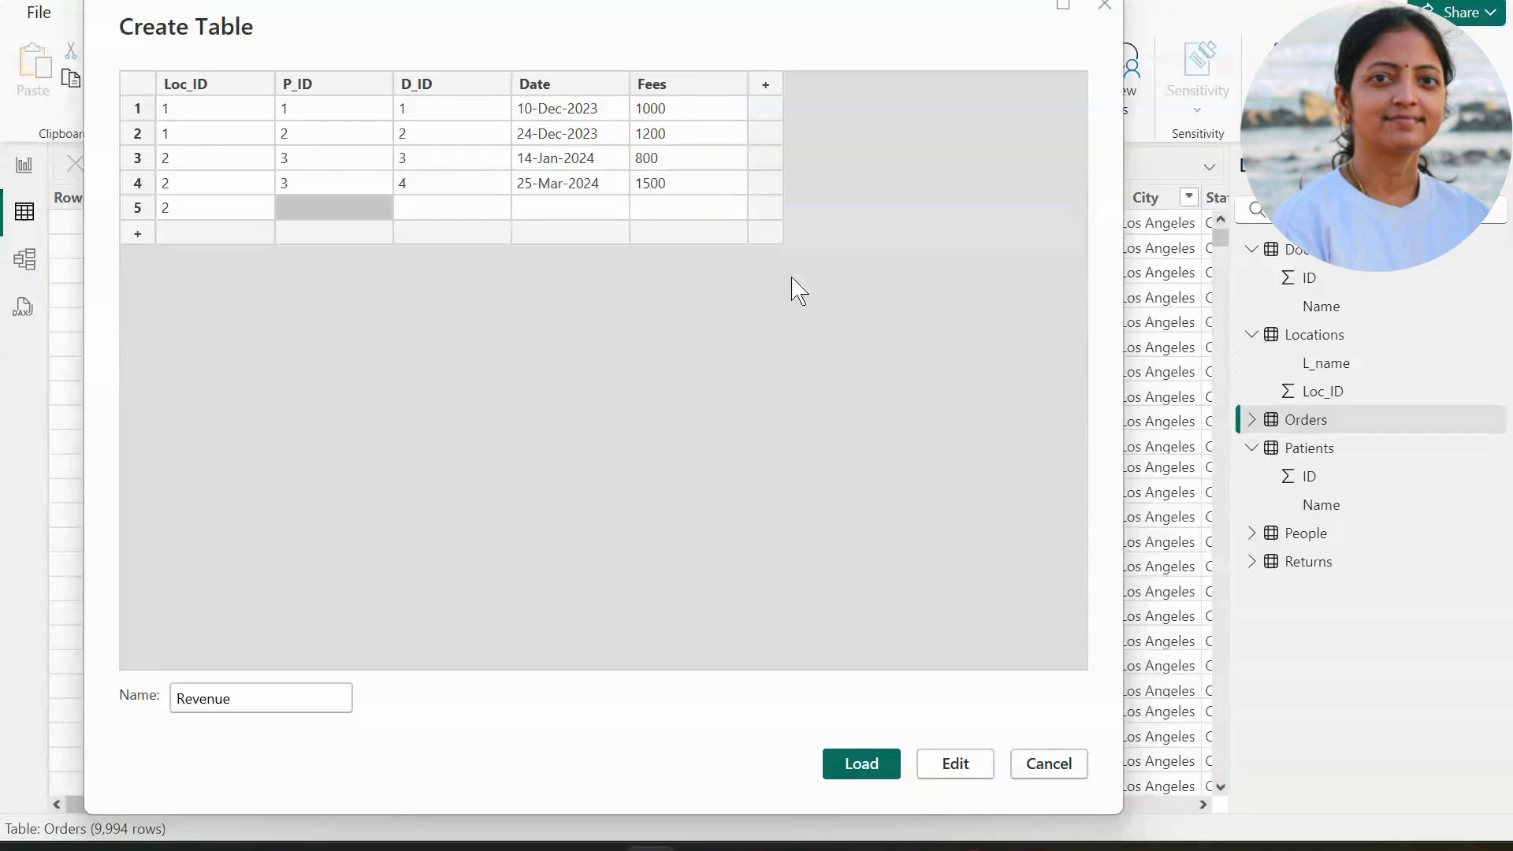
type("4")
key("Tab")
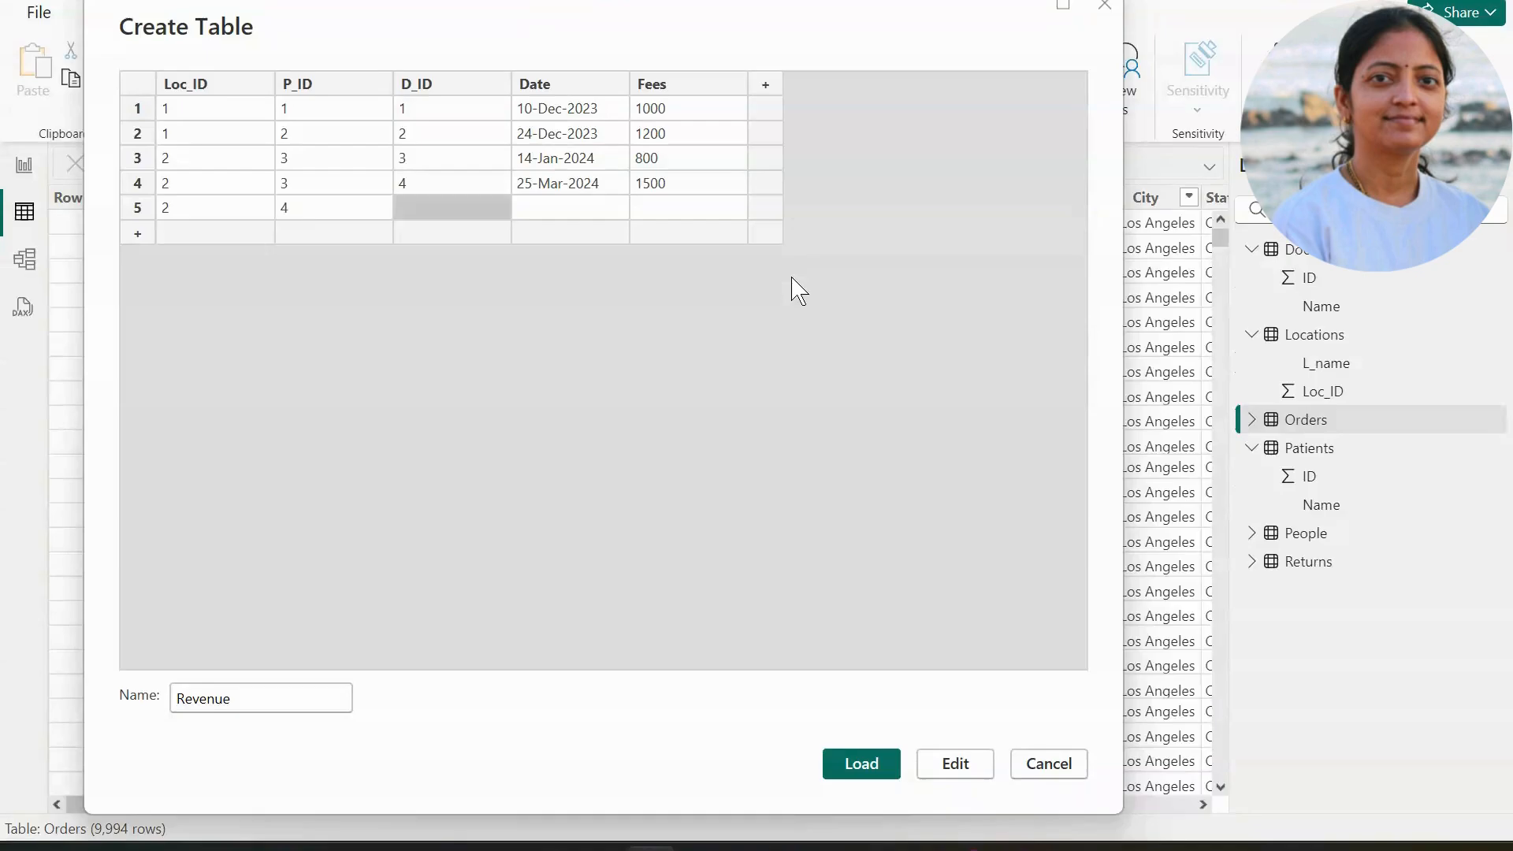
type("4")
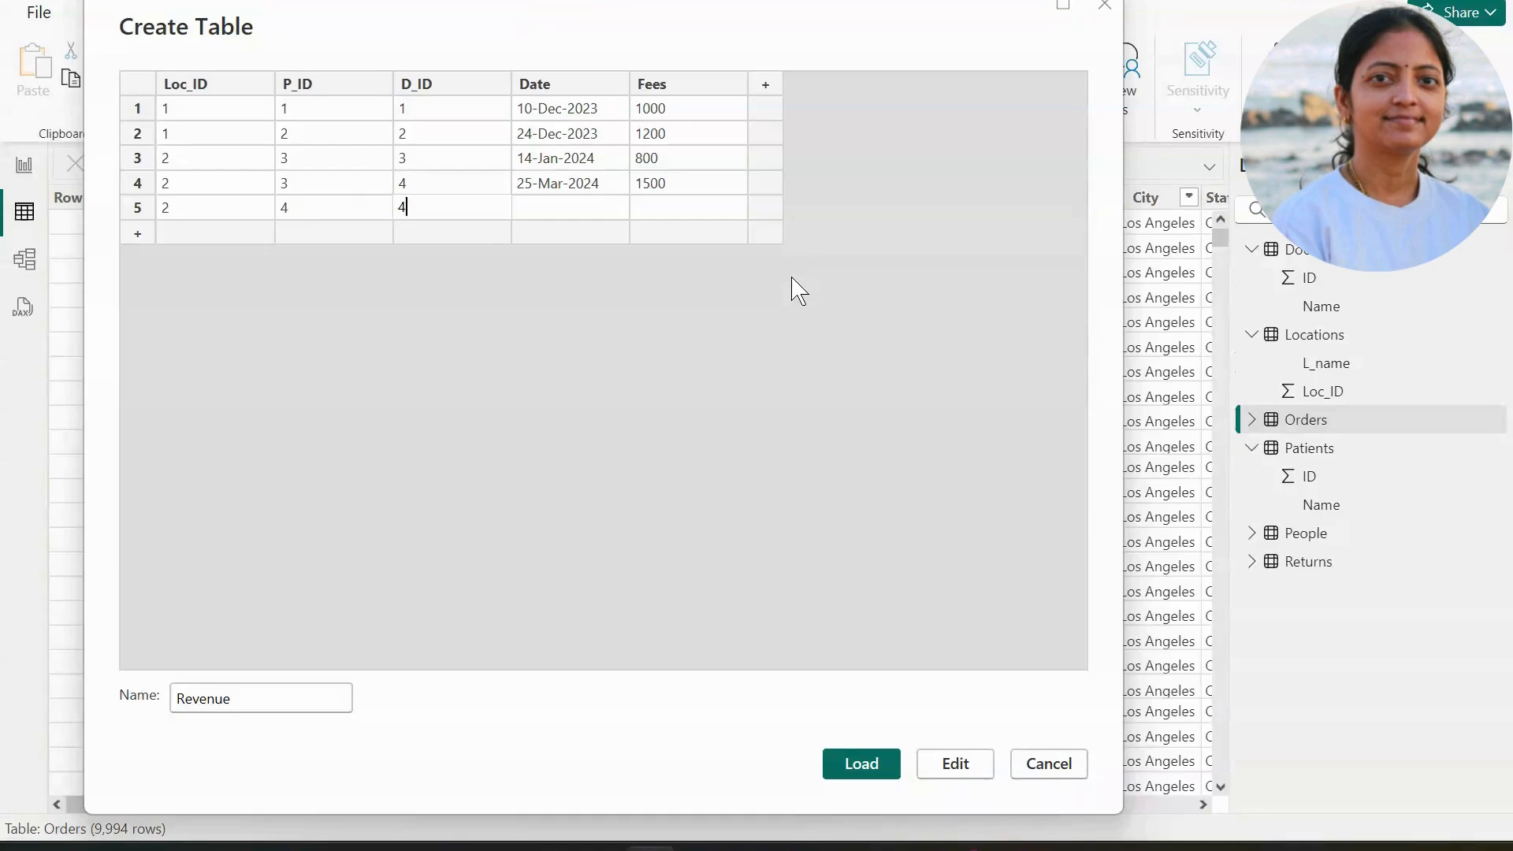
key("Tab")
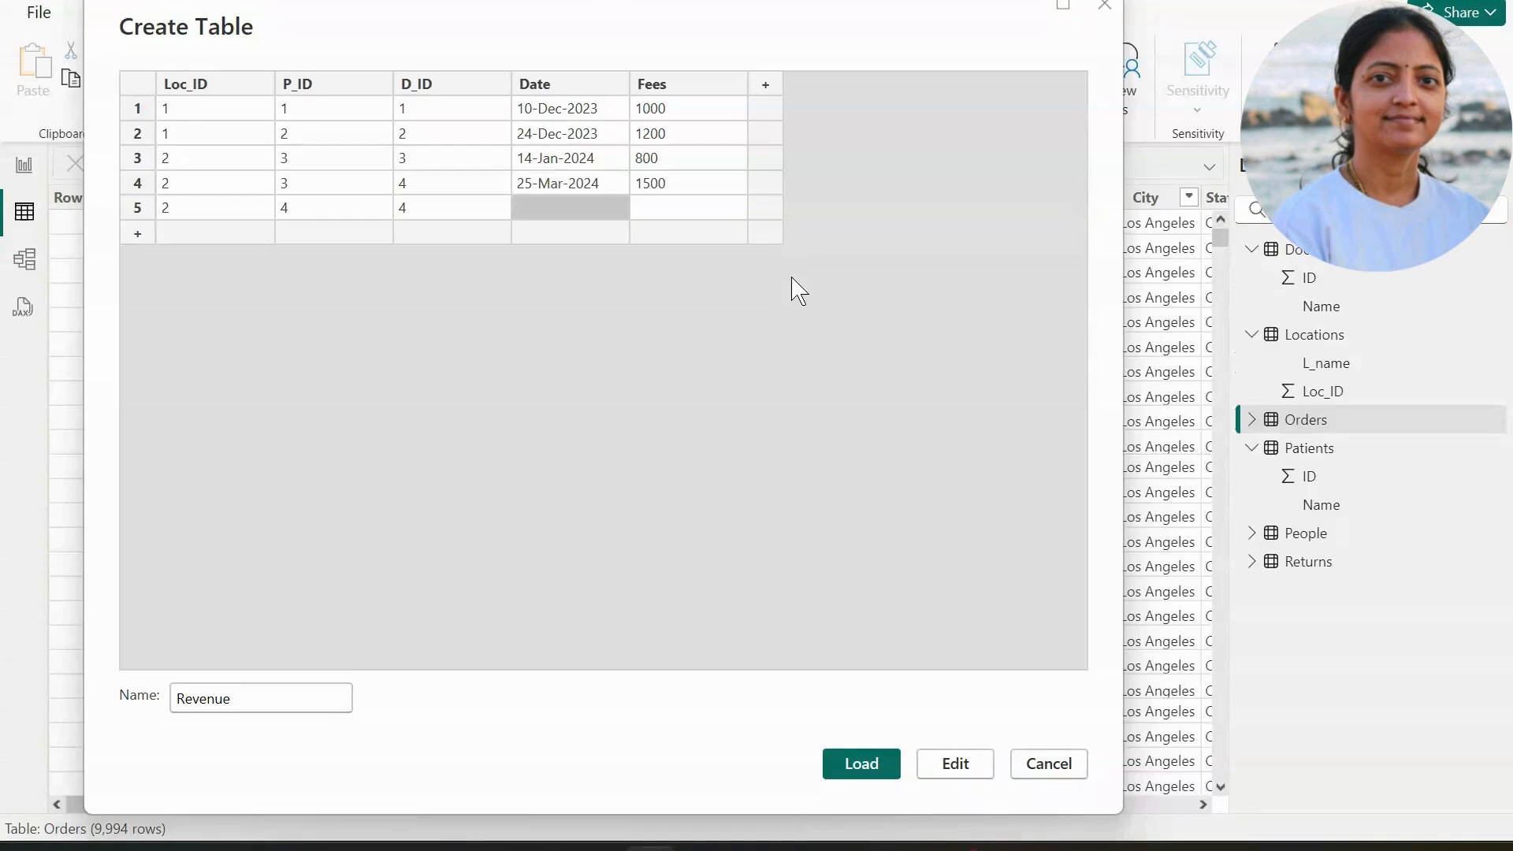
type("17")
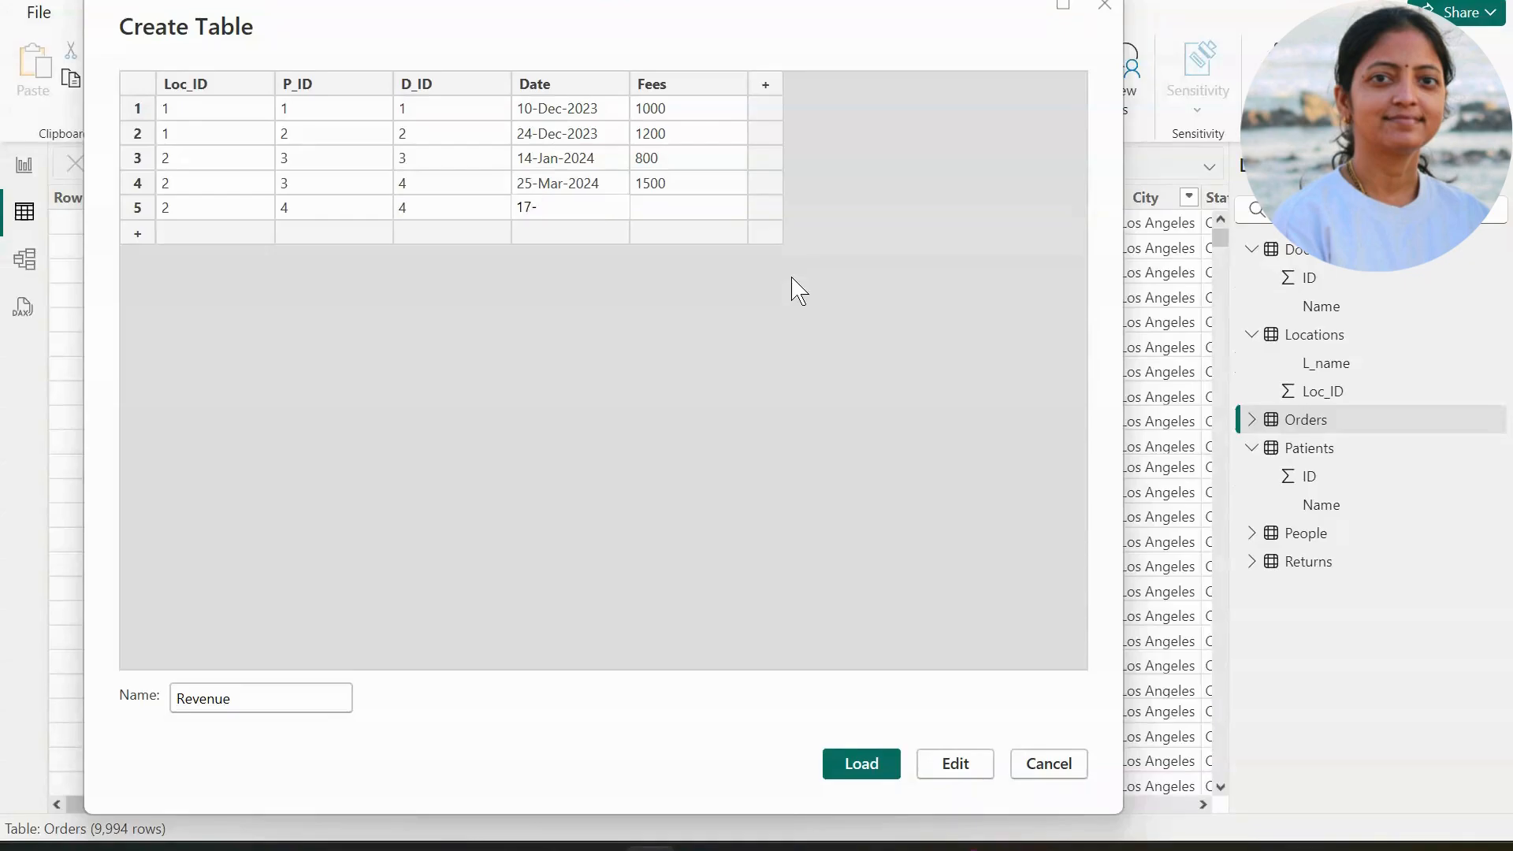
type("-June-2024")
key("Tab")
type("900")
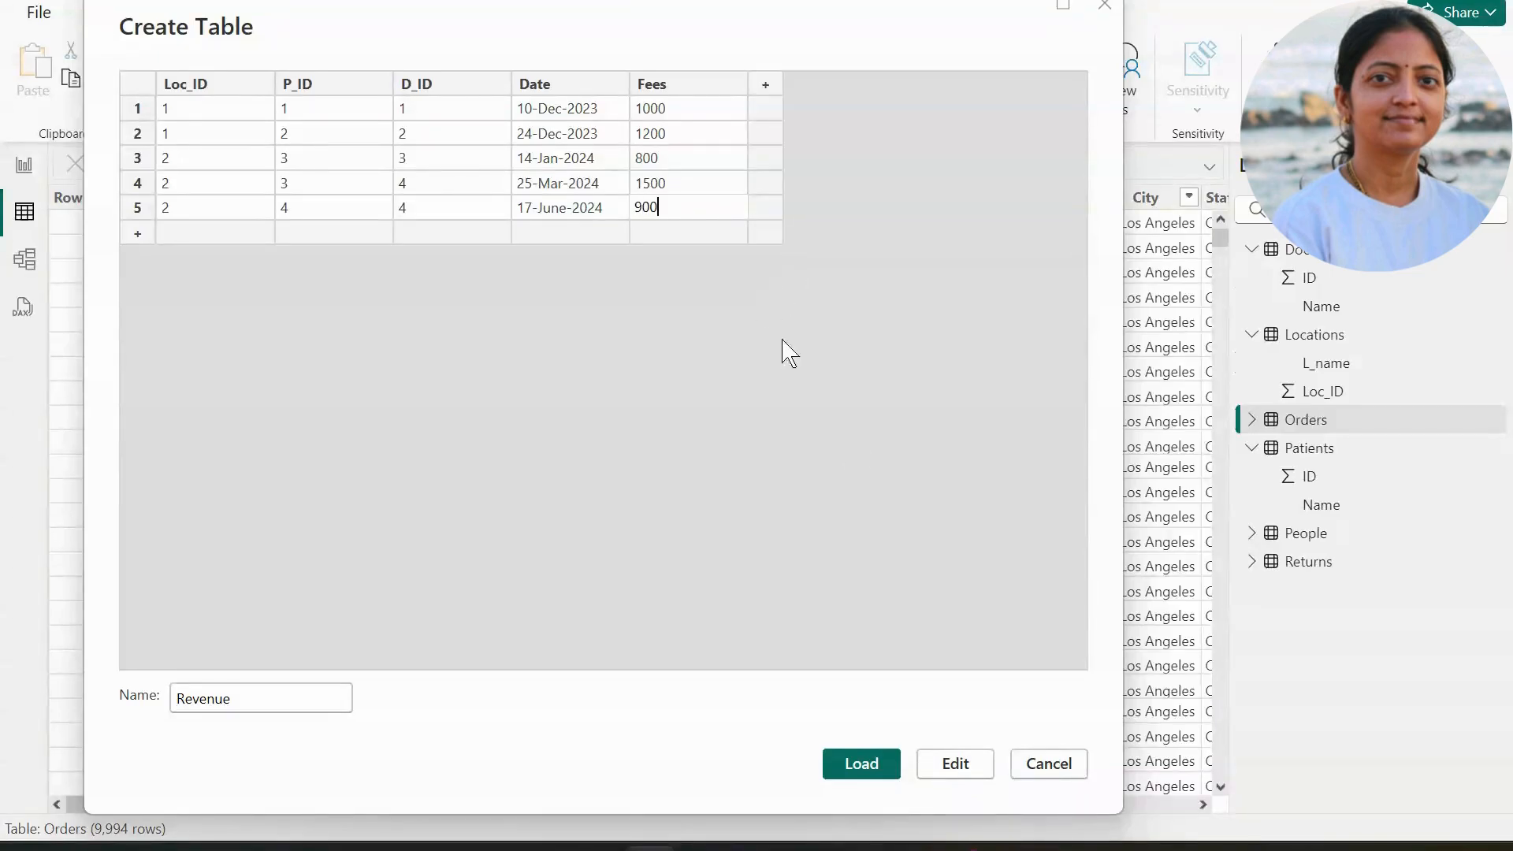
left_click(864, 766)
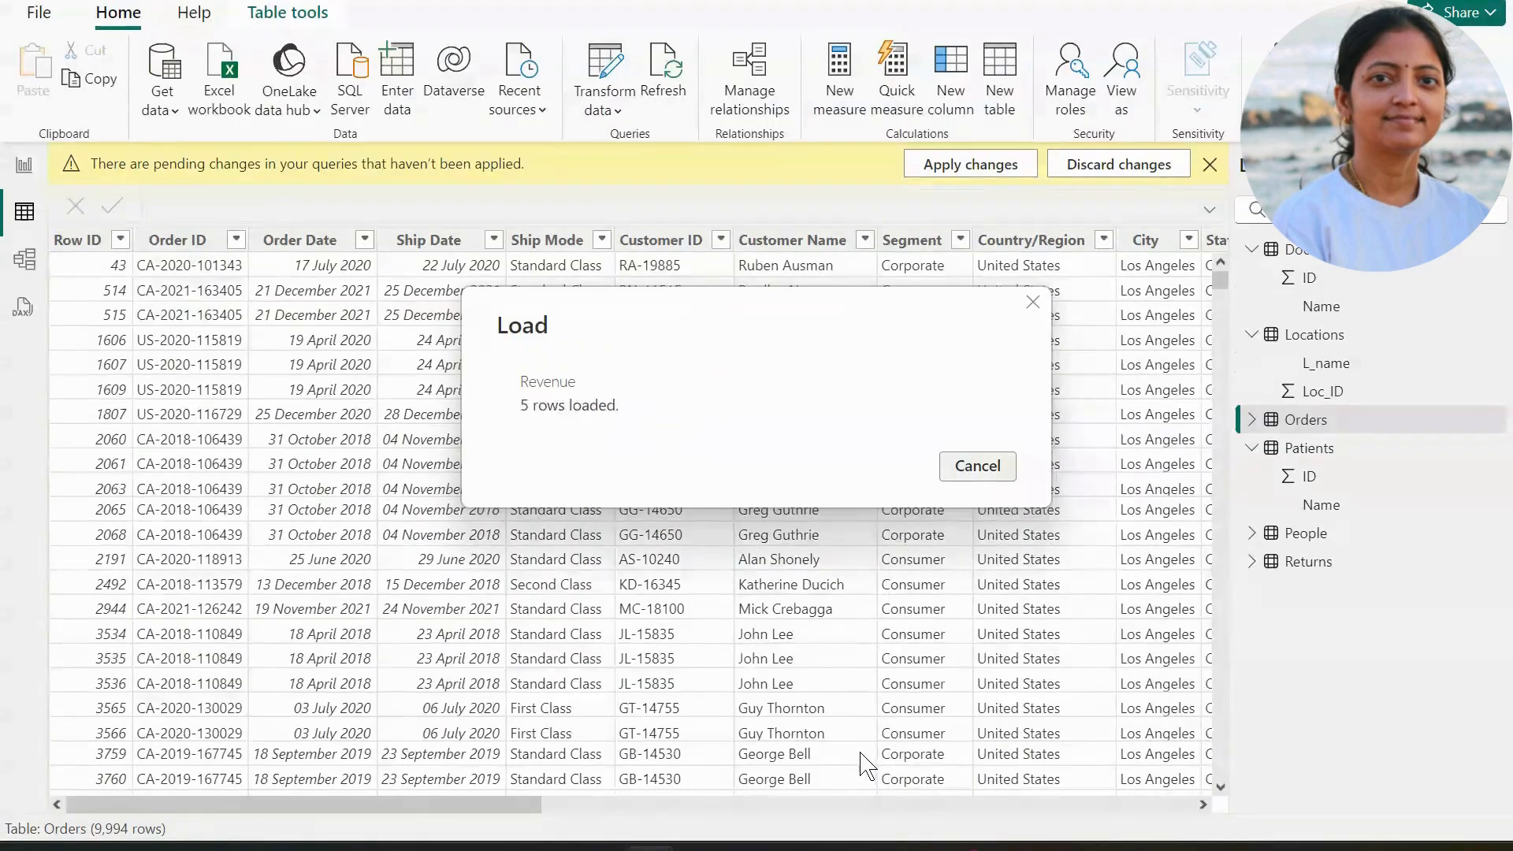
Create a new model view layout and place the Doctors, Locations, Patients and Revenue tables on it, with Revenue in the middle.
left_click(26, 262)
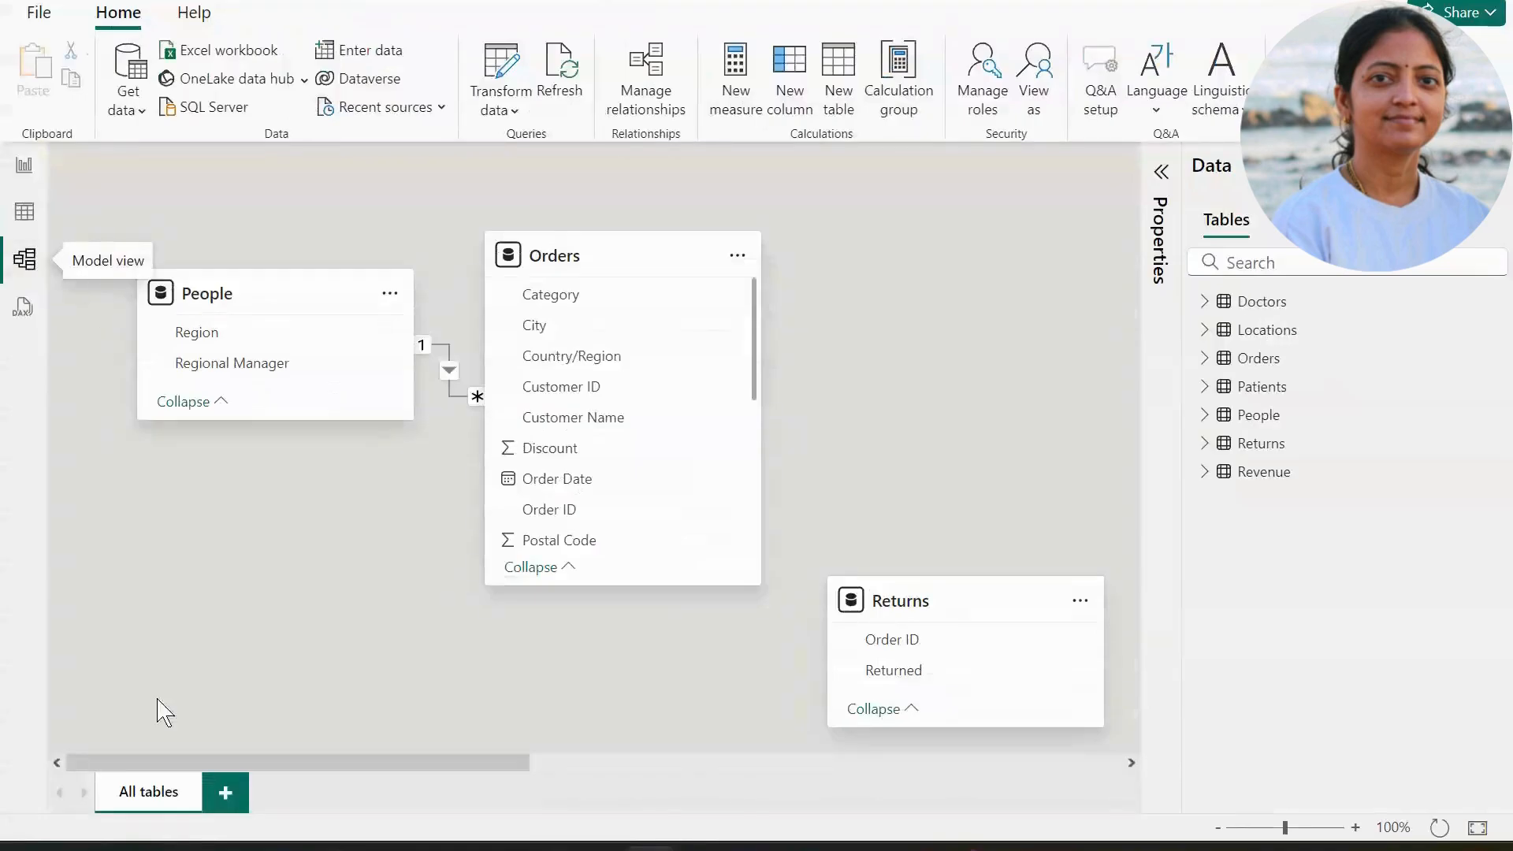
left_click(225, 793)
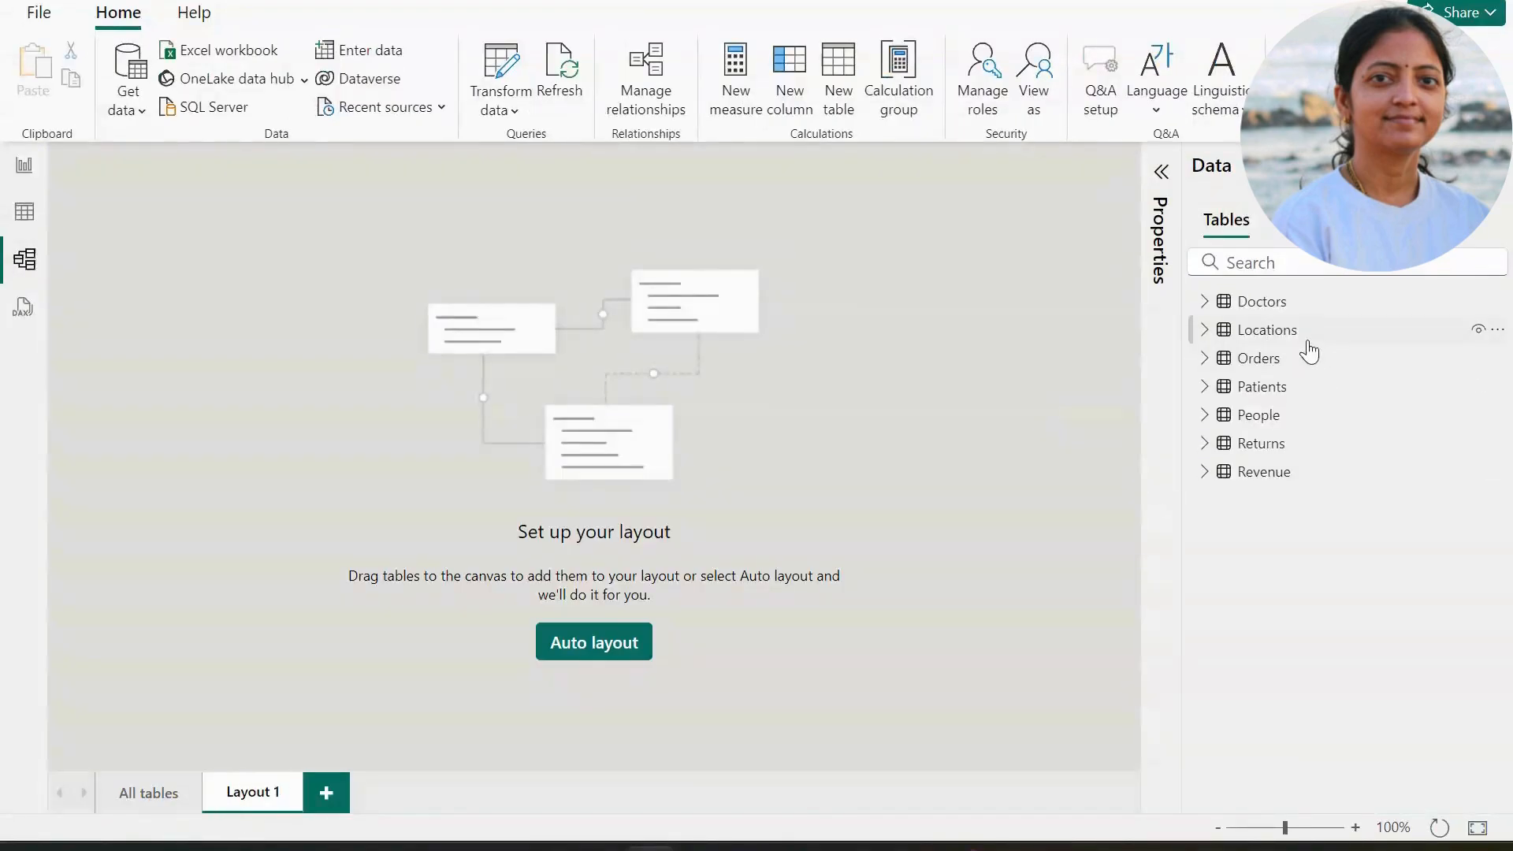
left_click_drag(1270, 304, 321, 274)
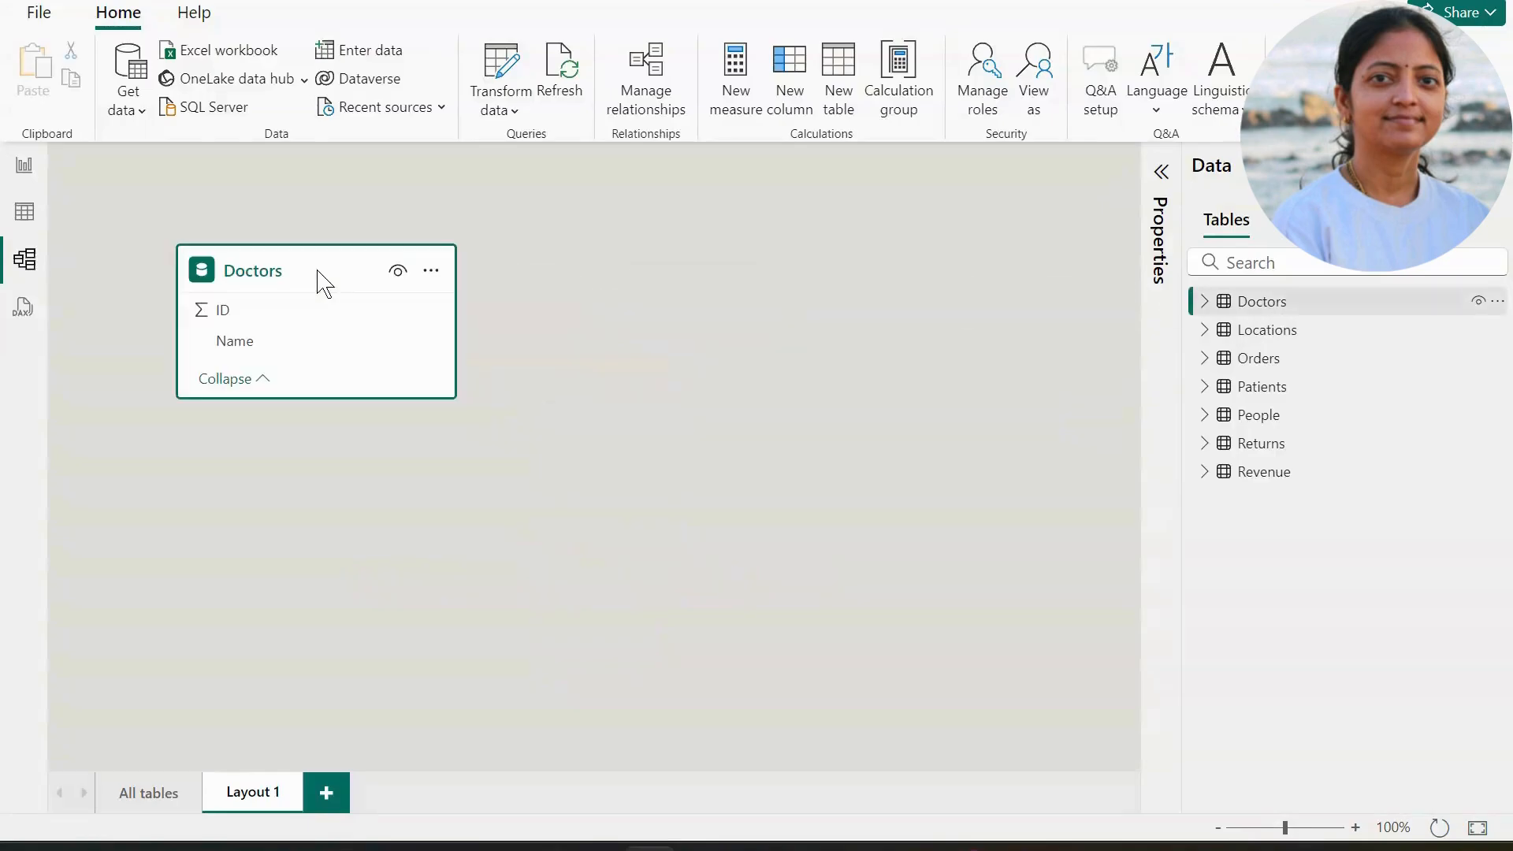
left_click_drag(1306, 338, 875, 297)
left_click_drag(1292, 400, 301, 591)
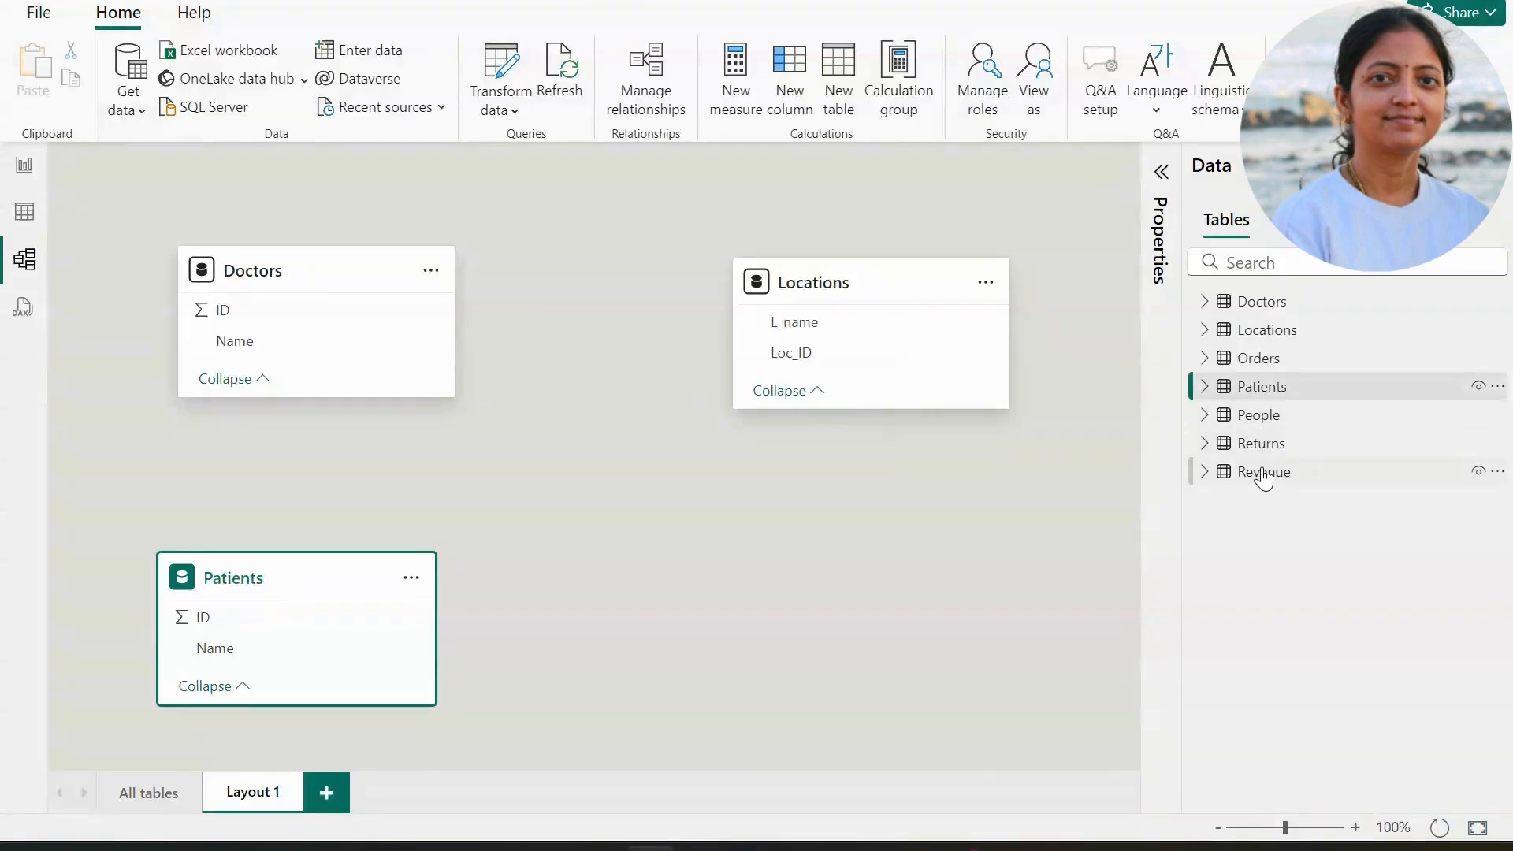
left_click_drag(1260, 473, 597, 492)
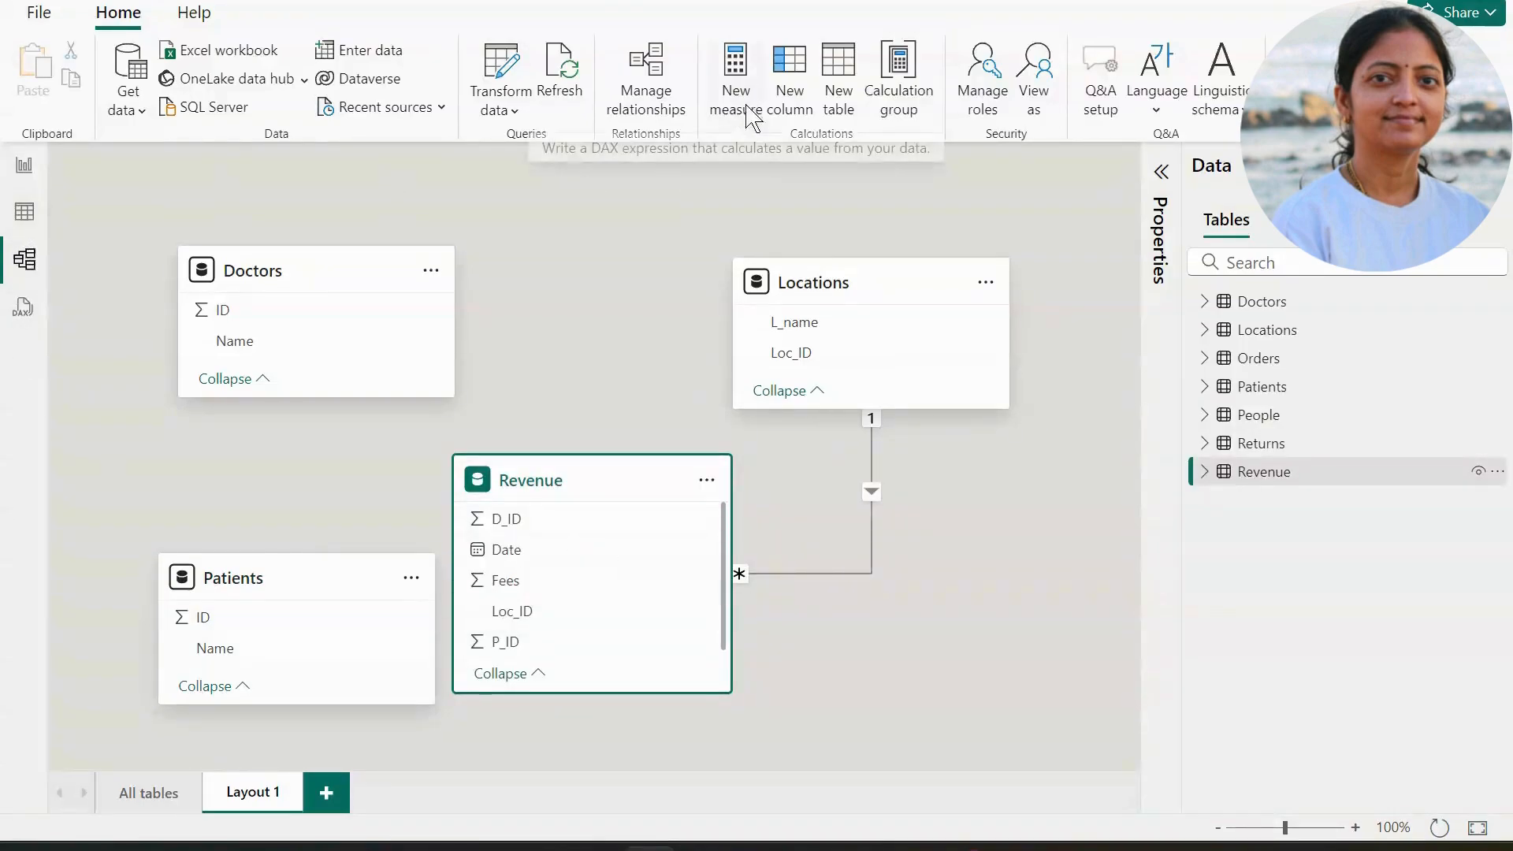
left_click(11, 211)
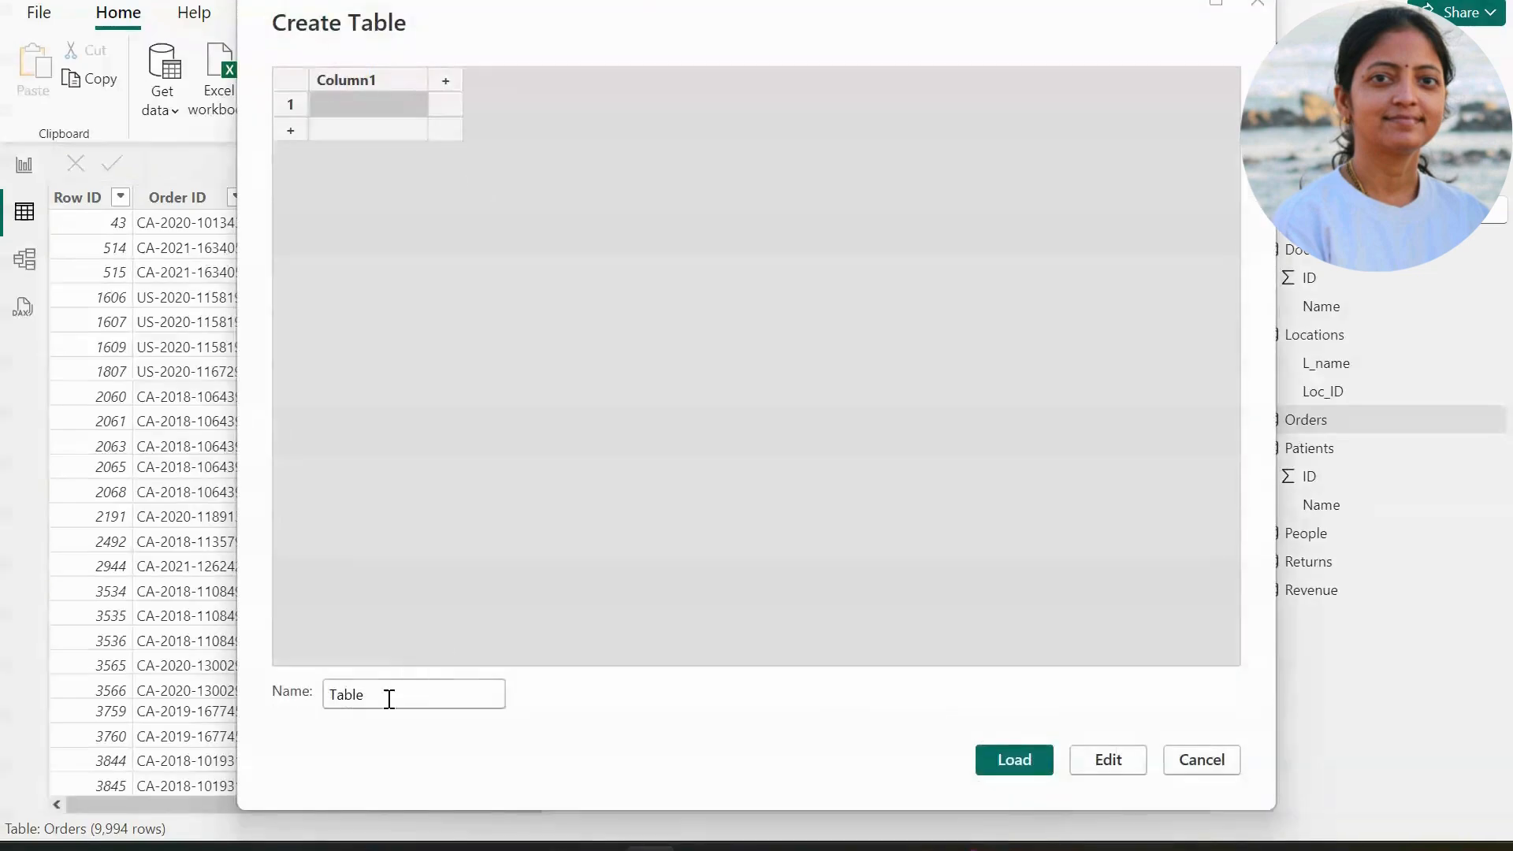
left_click_drag(389, 699, 253, 702)
type("Date")
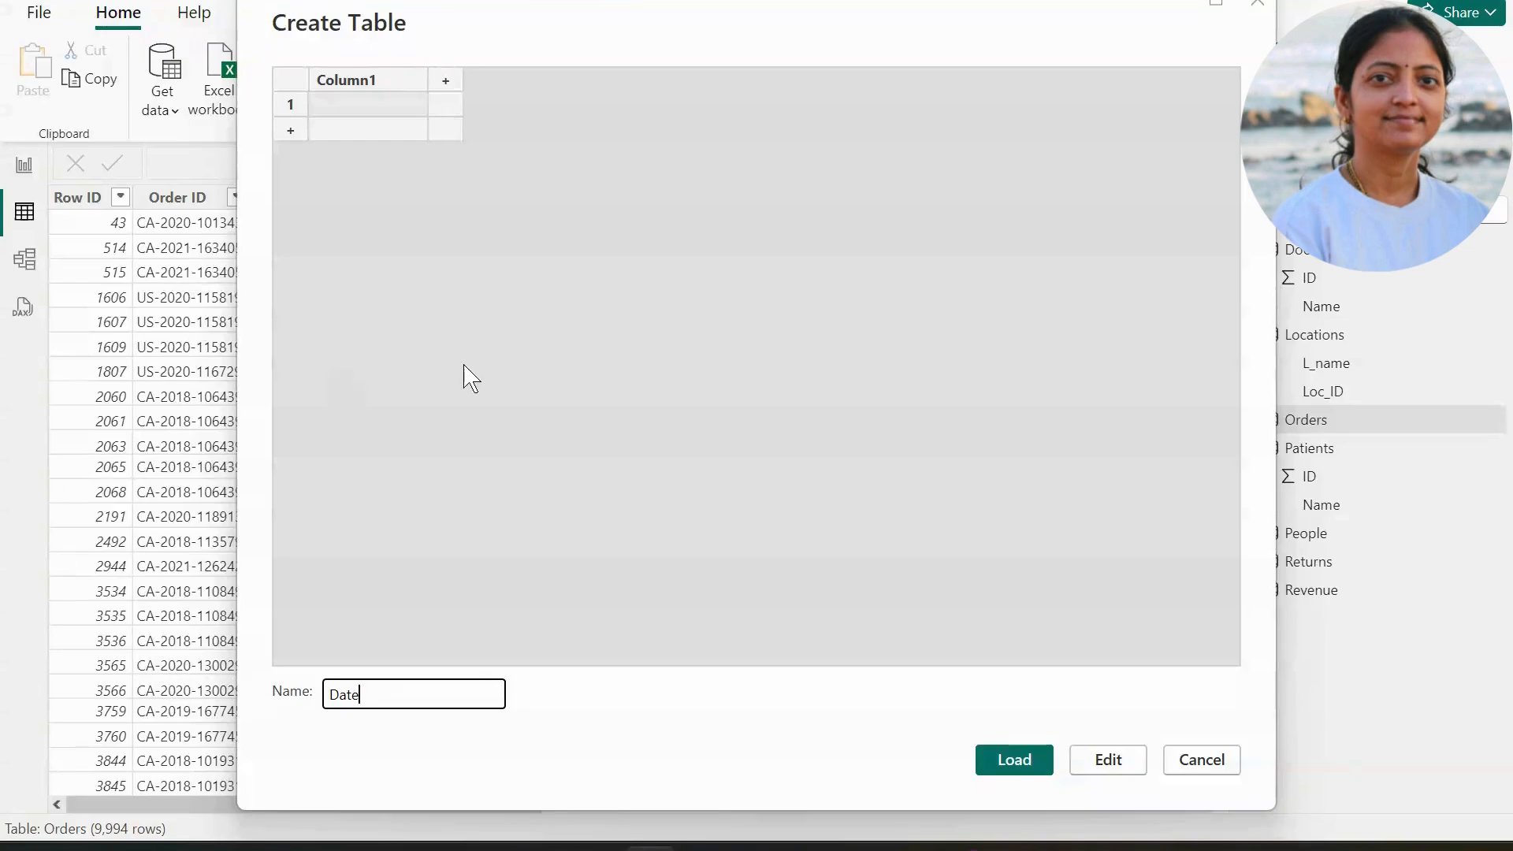
left_click_drag(1057, 16, 913, 10)
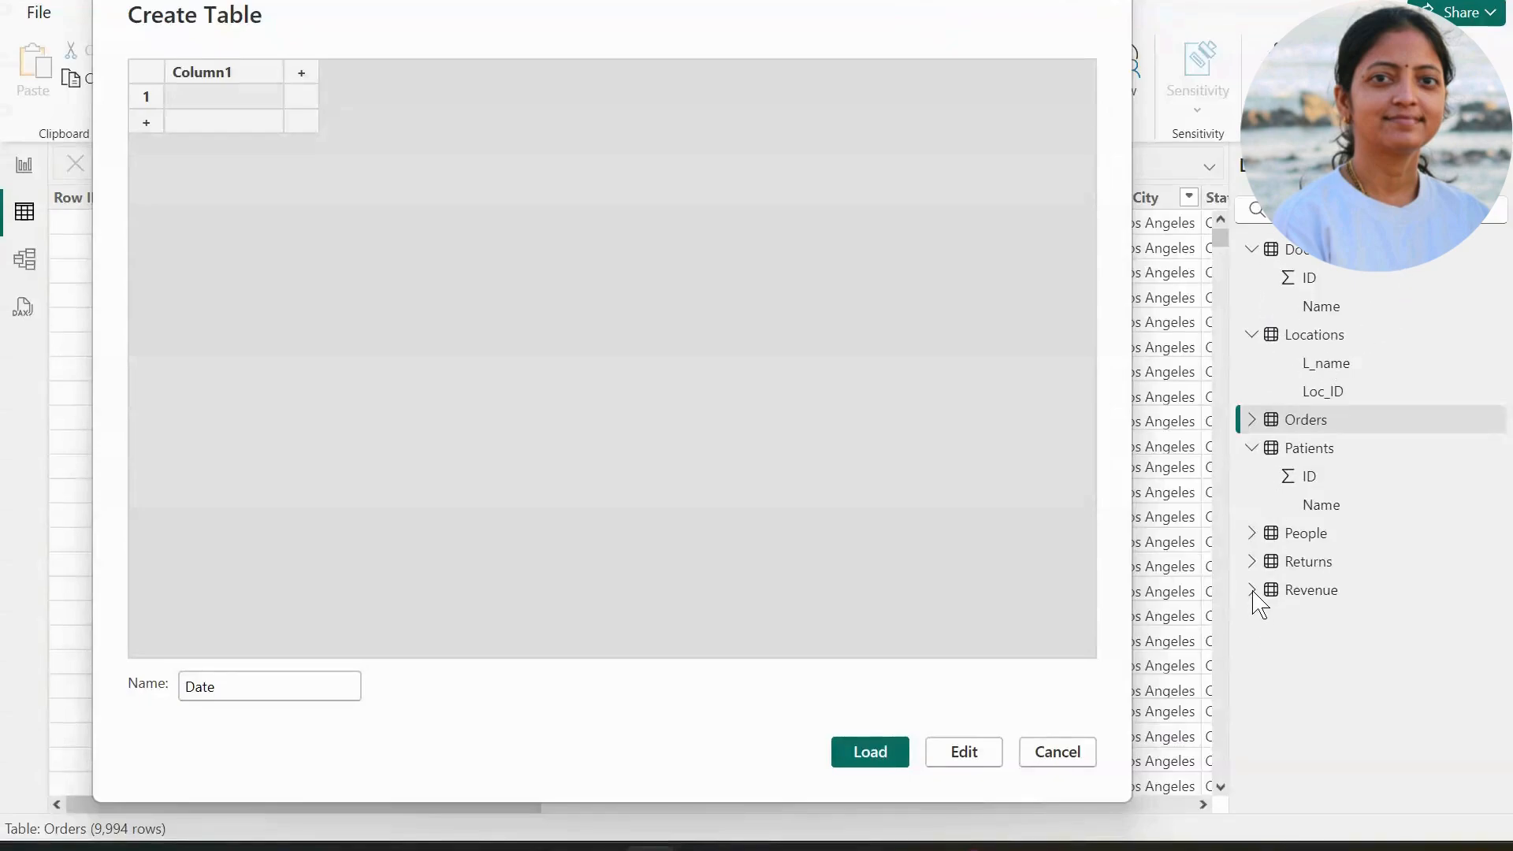
left_click(1064, 755)
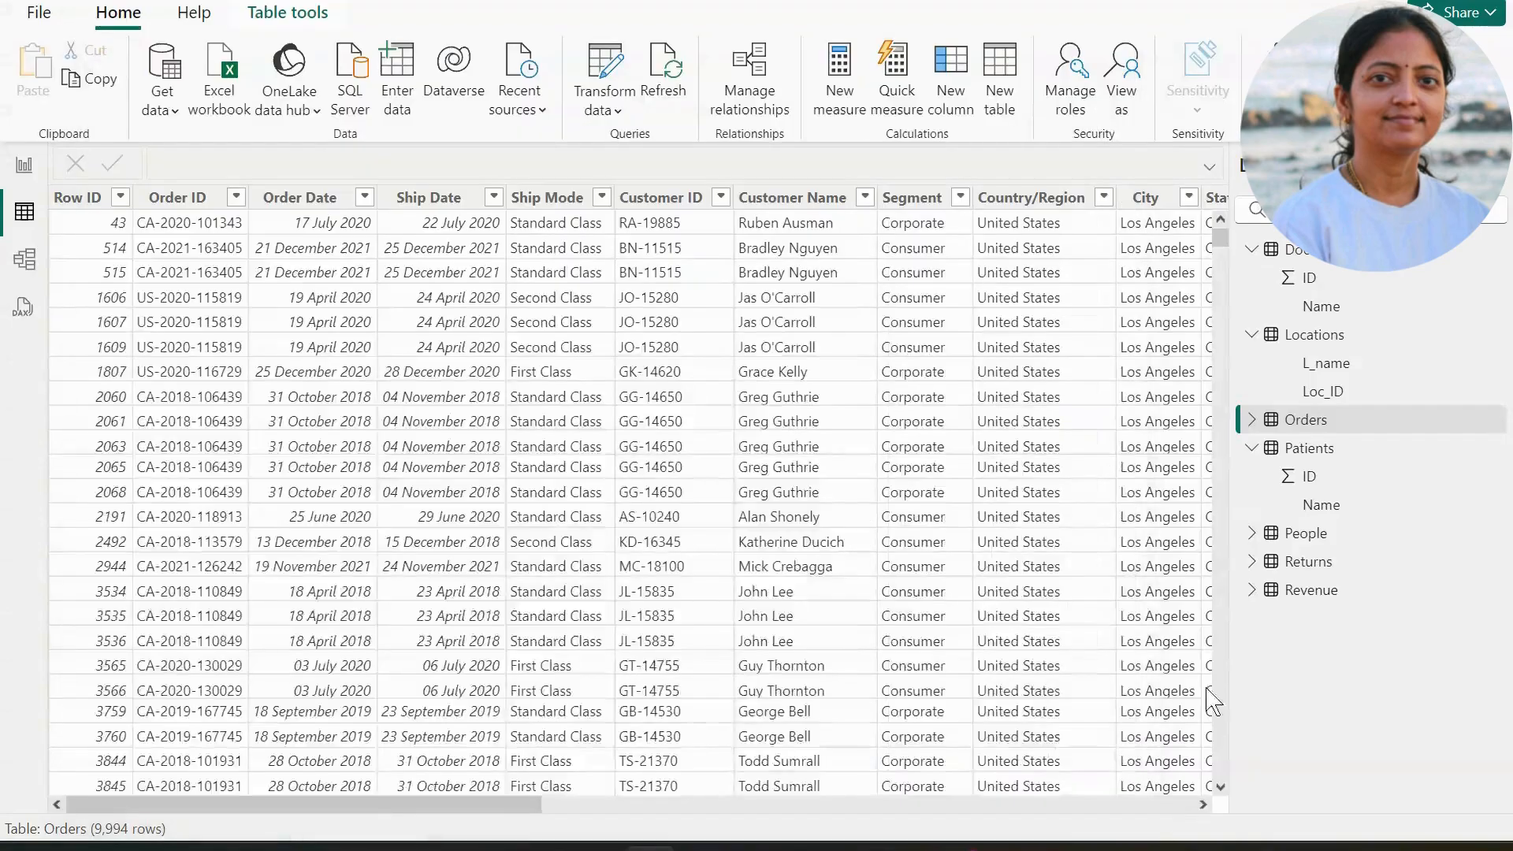
Display the Revenue table's rows and start a new manually entered table named "Date", keeping its dialog clear of those rows.
left_click(1251, 591)
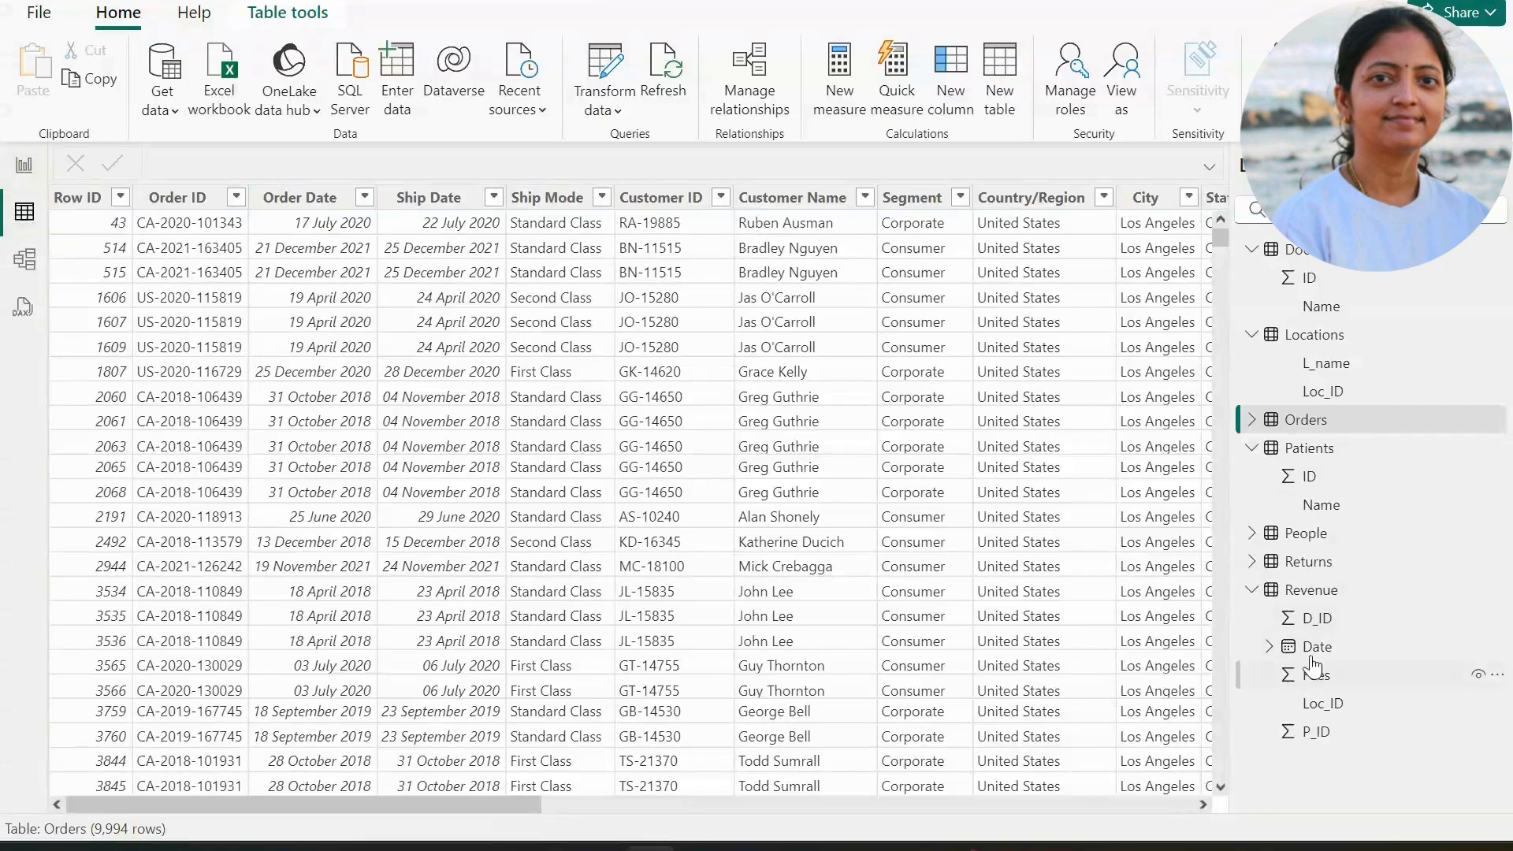
left_click(1312, 591)
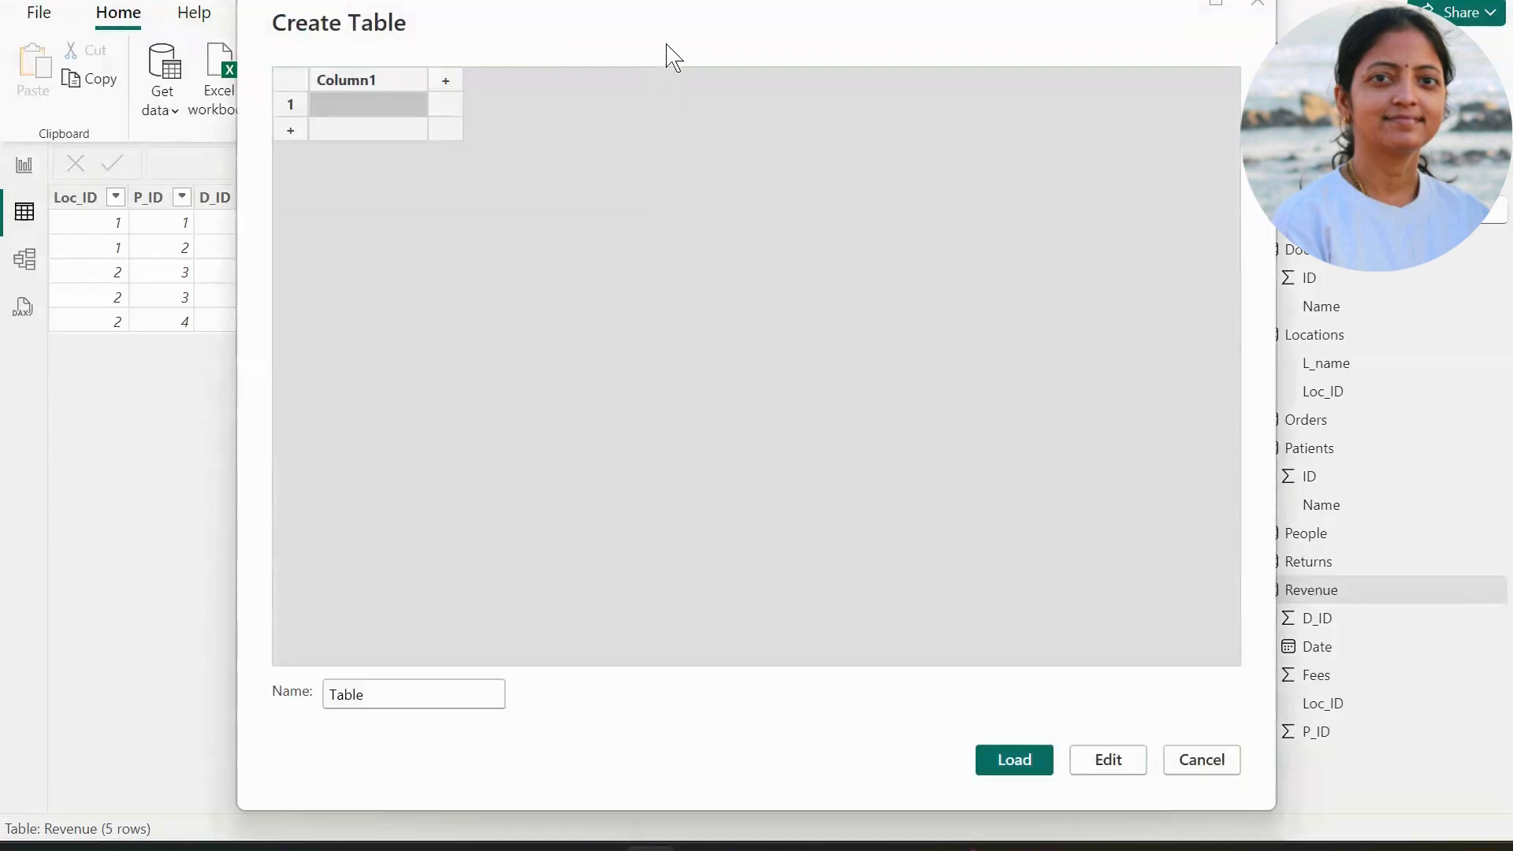
left_click_drag(683, 24, 912, 2)
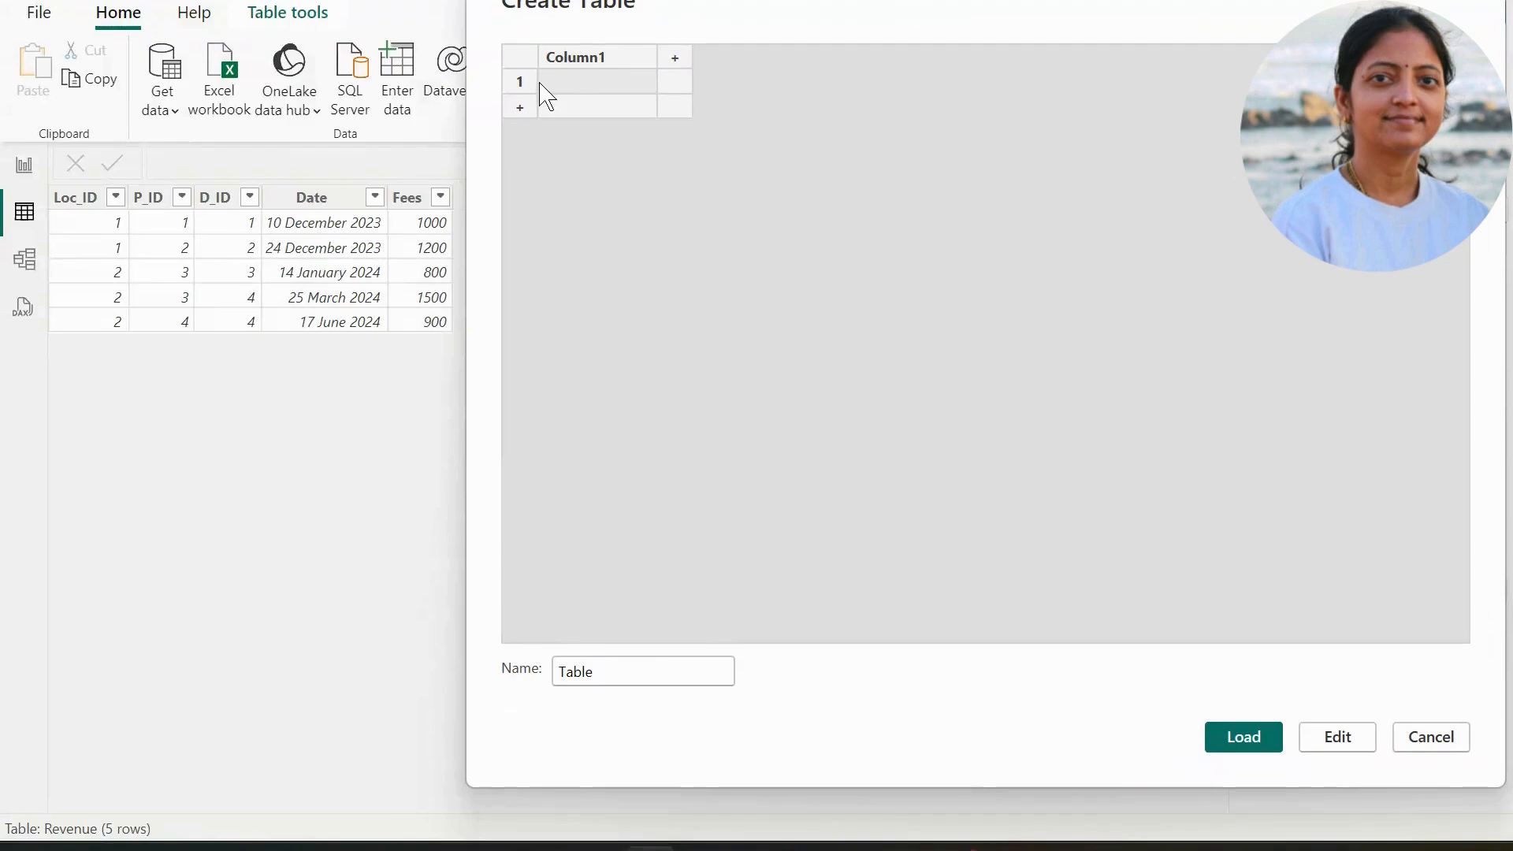
double_click(595, 668)
type("Date")
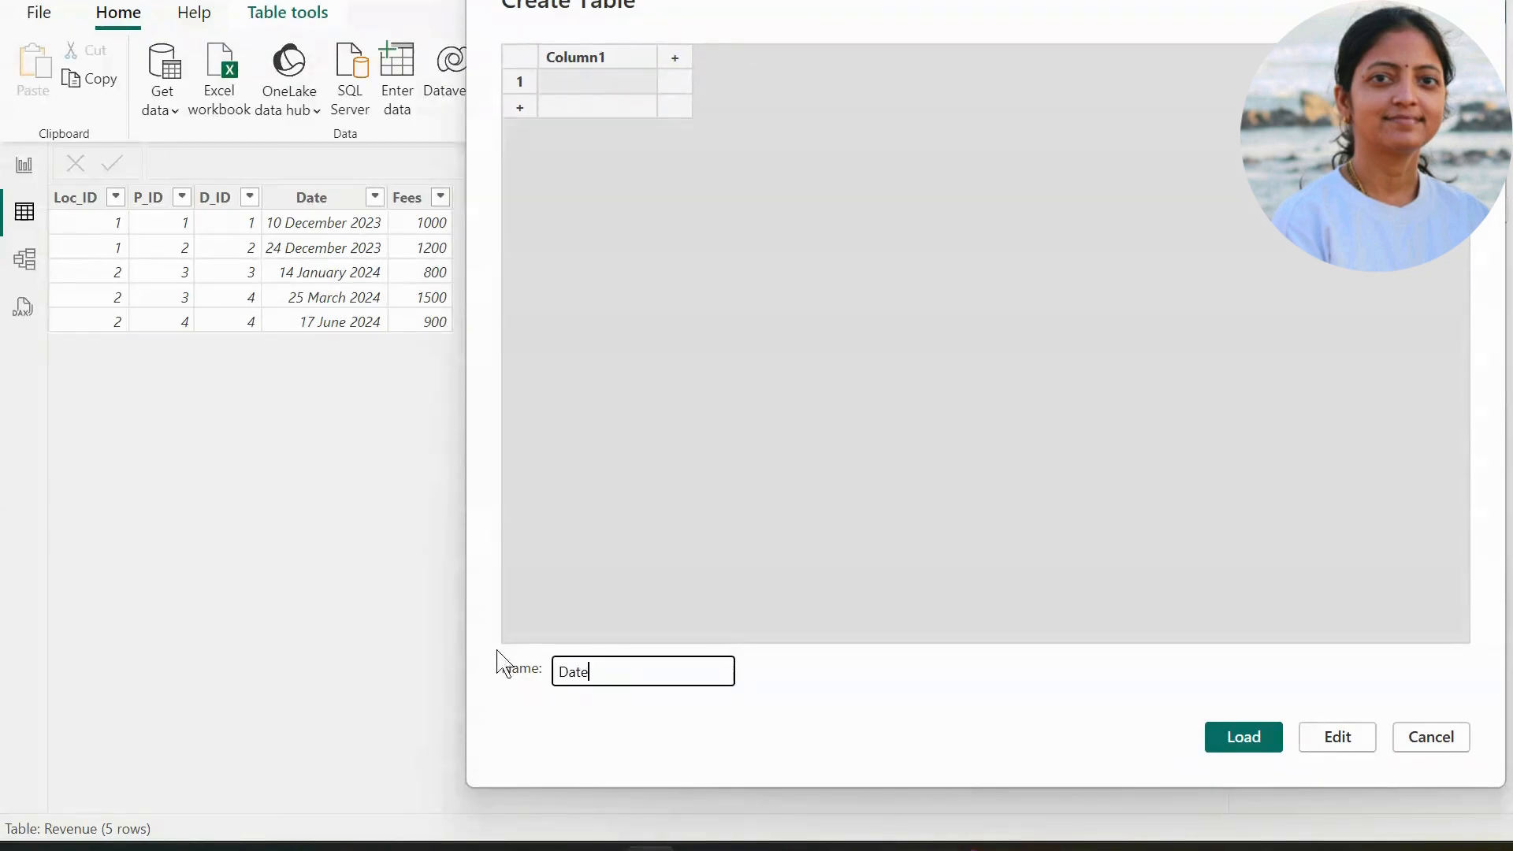
Name the Date table's first column Appointment_date and enter 10-Dec-2023 in its first row.
left_click(642, 56)
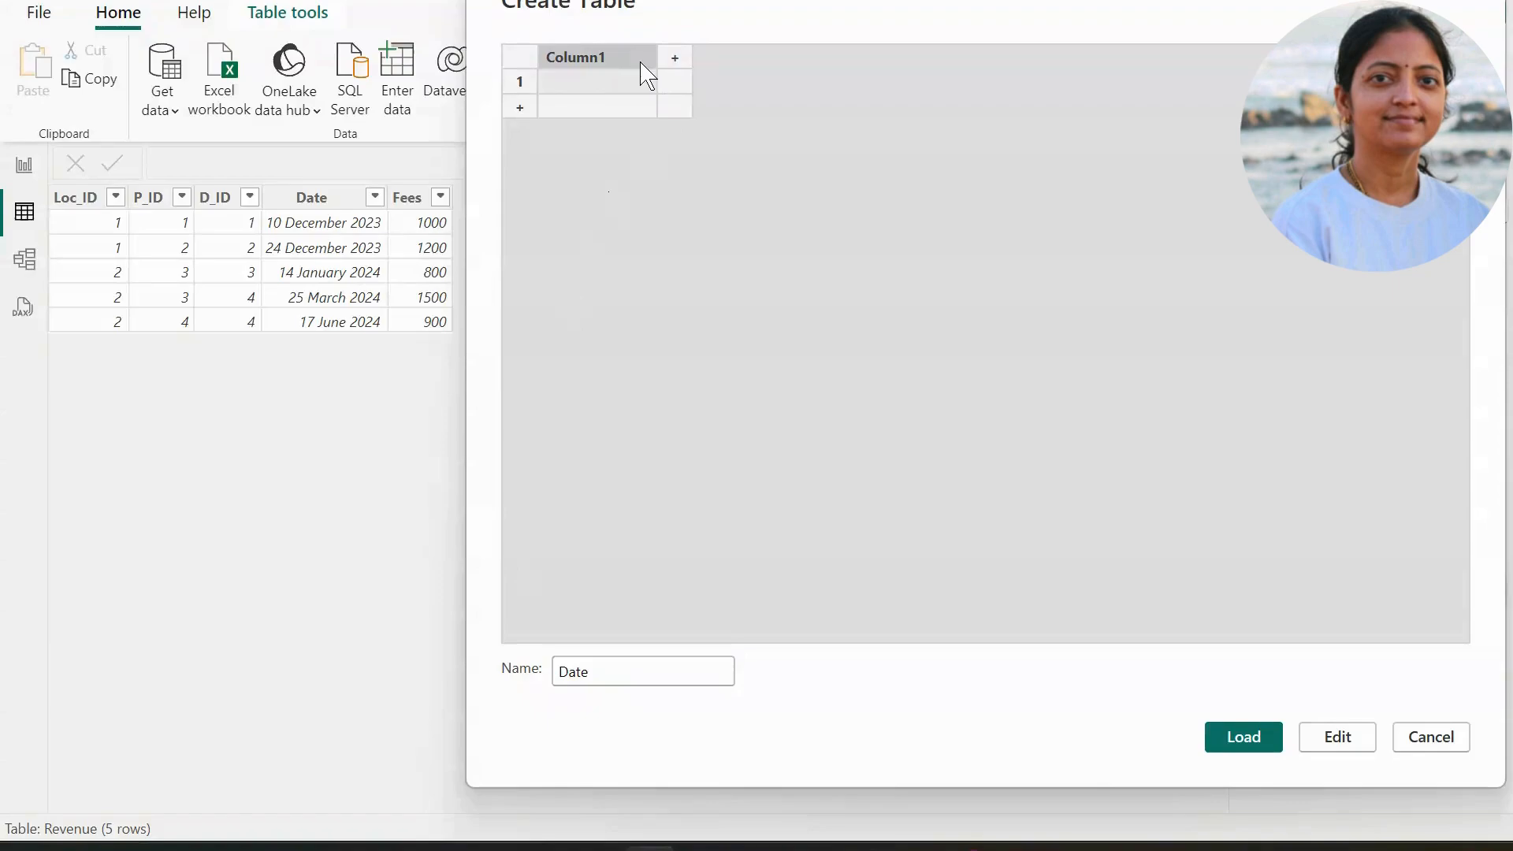
type("Ap")
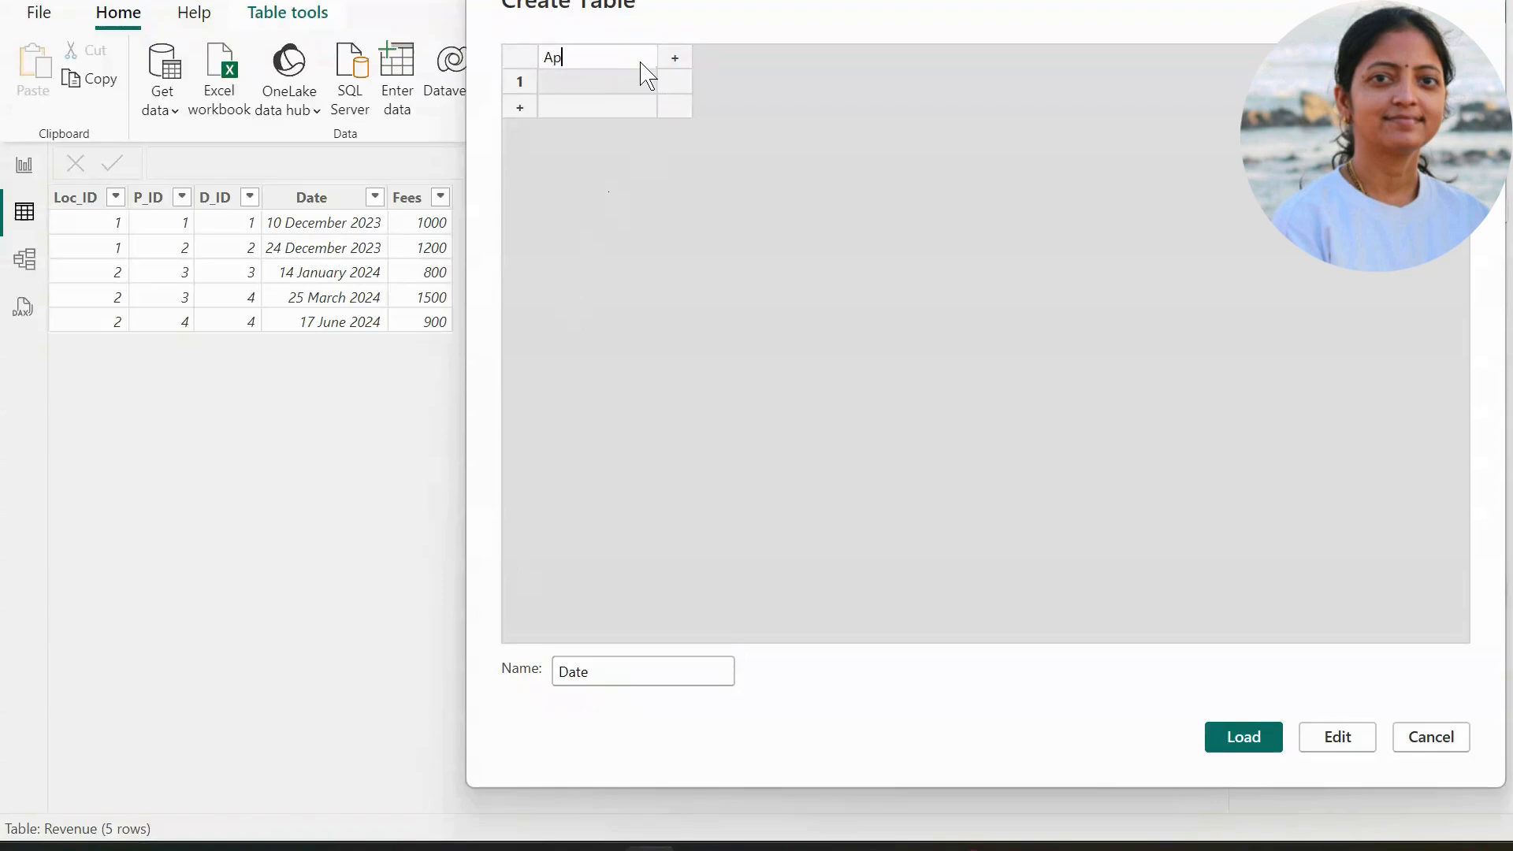
type("pointment")
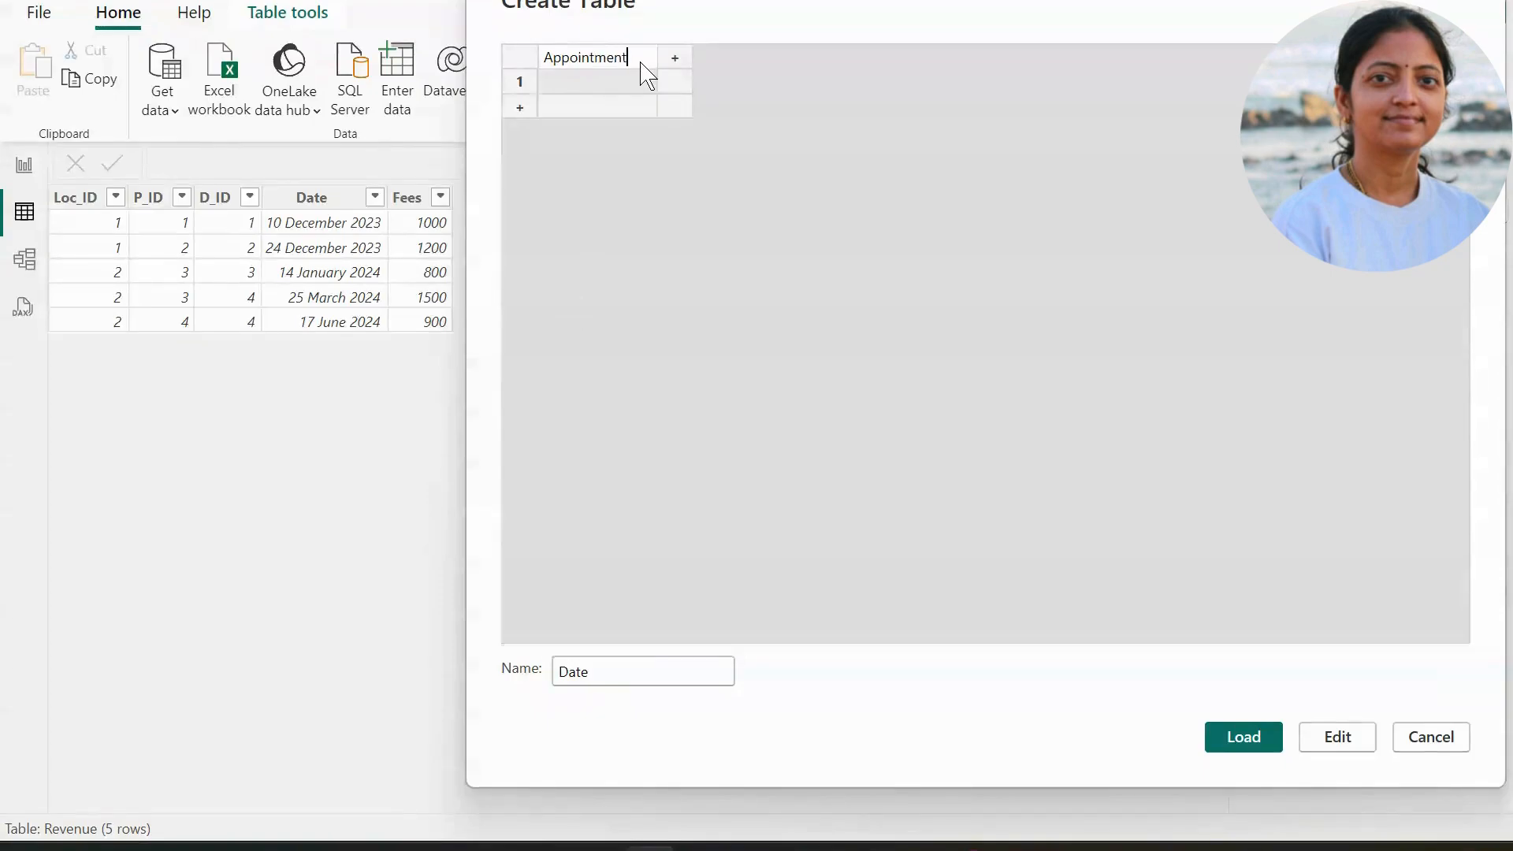
type("_date")
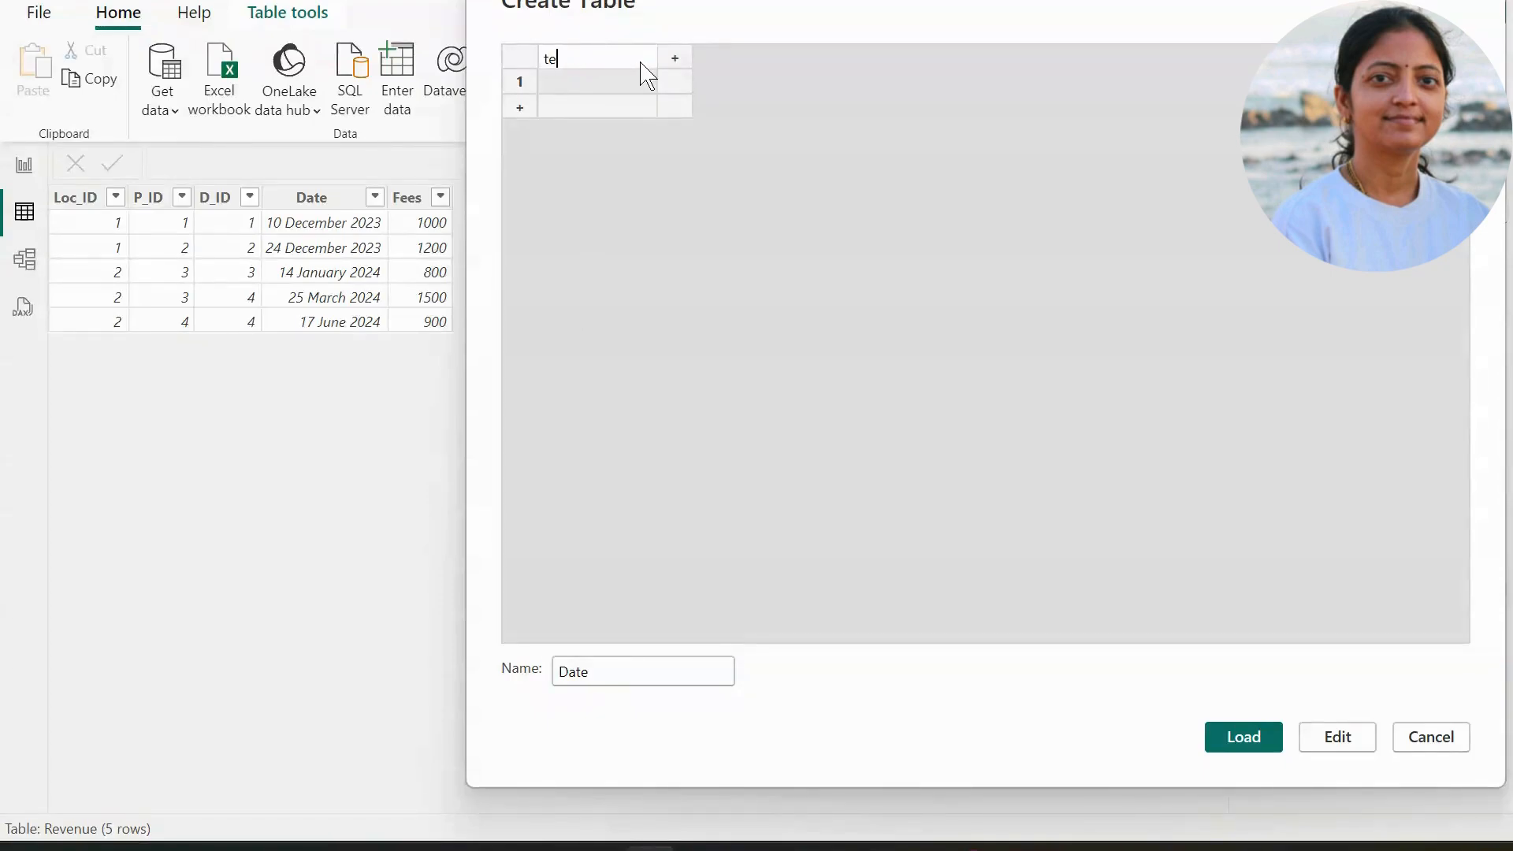
left_click(598, 83)
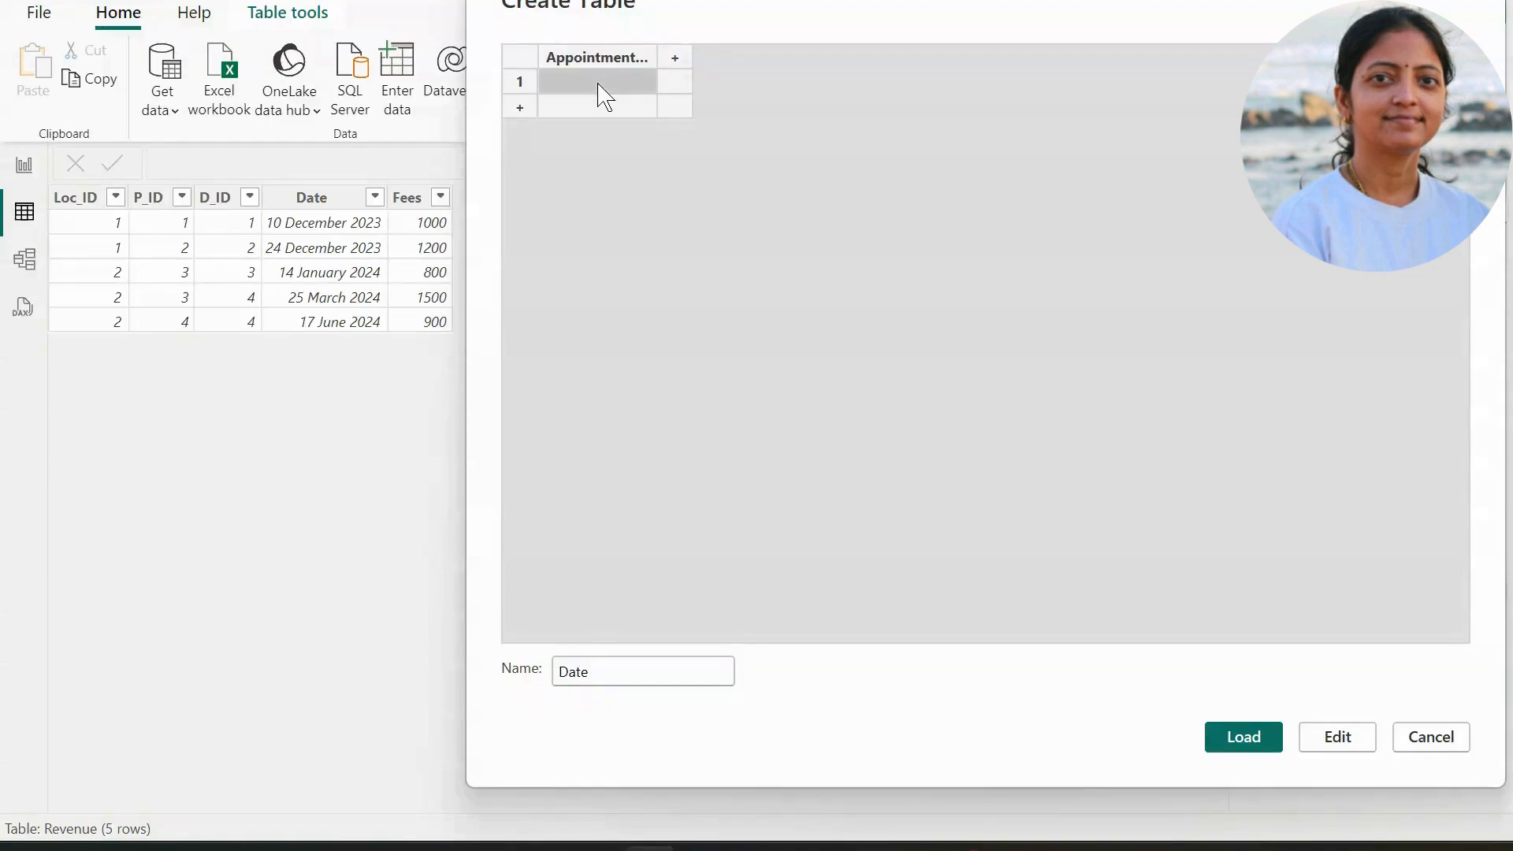
type("10-Dec-2023")
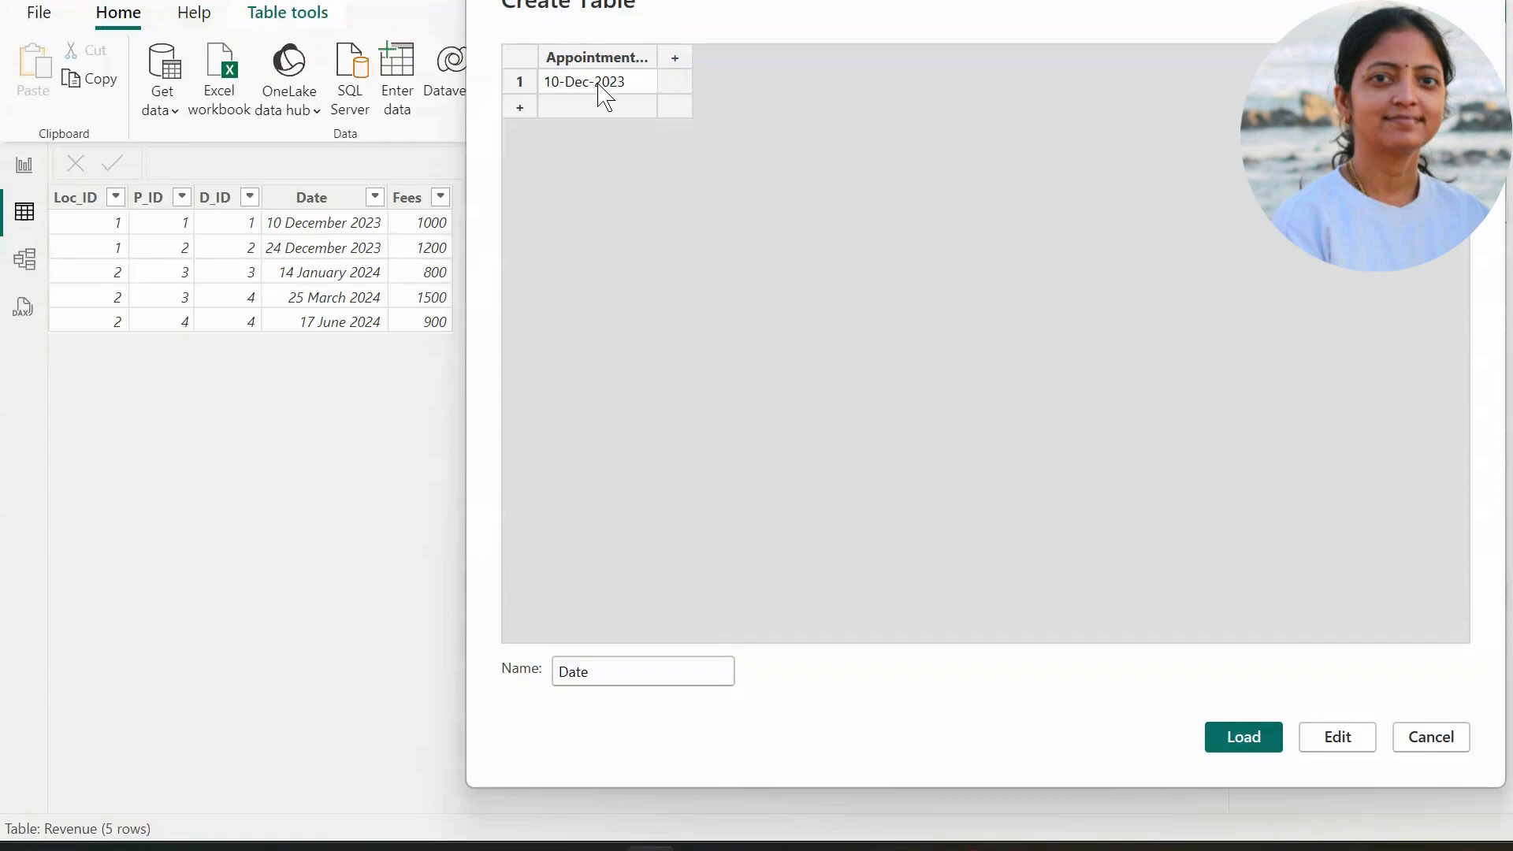
key("Return")
Fill the second and third rows of the Appointment_date column with 24-Dec-2023 and 14-Jan-2024.
type("24")
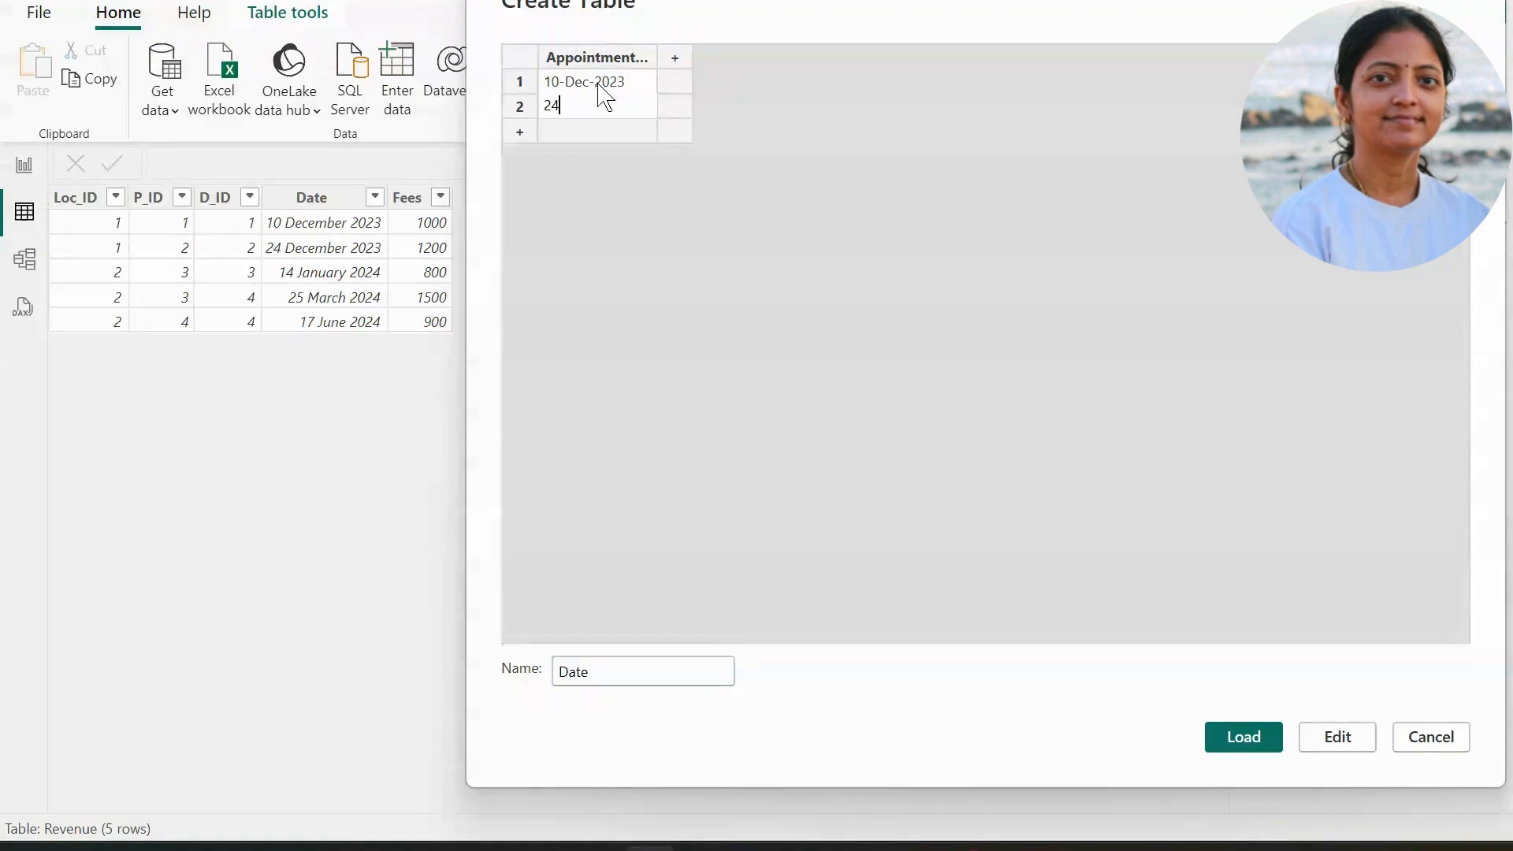
type("-Dec-2")
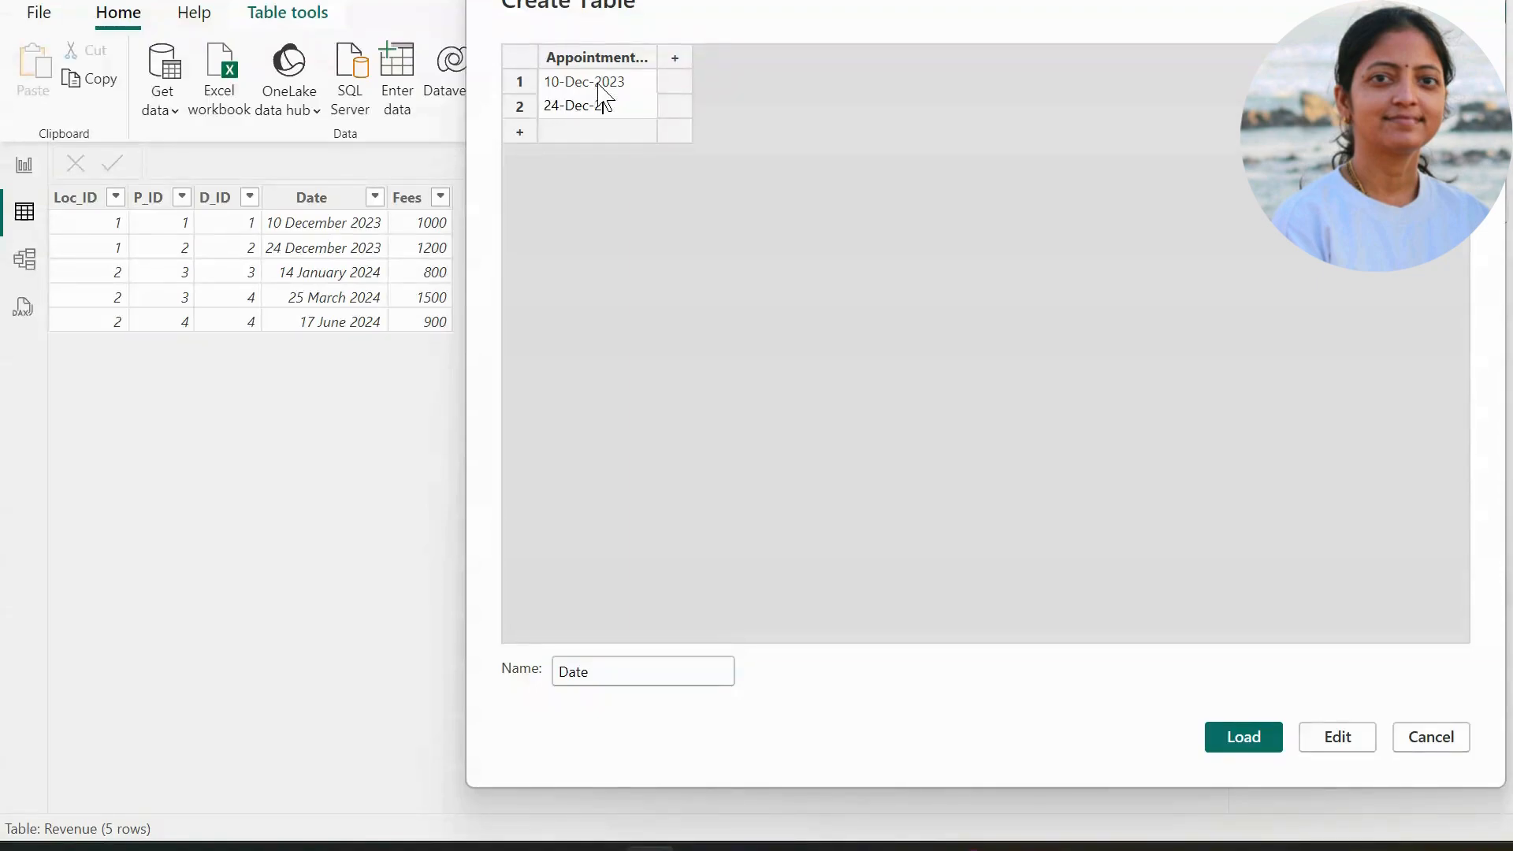
type("023")
key("Return")
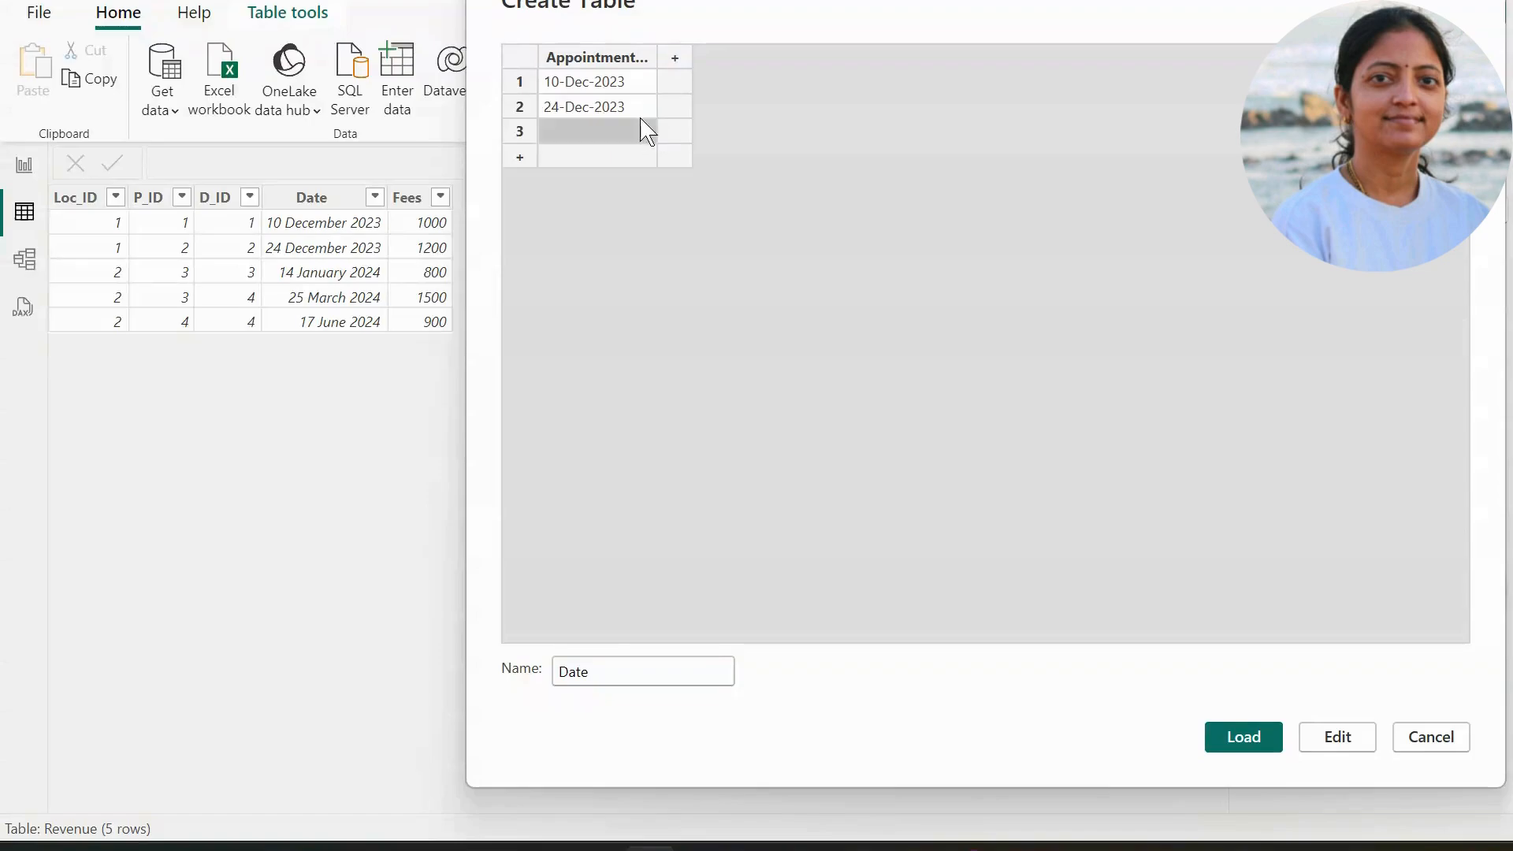
type("1")
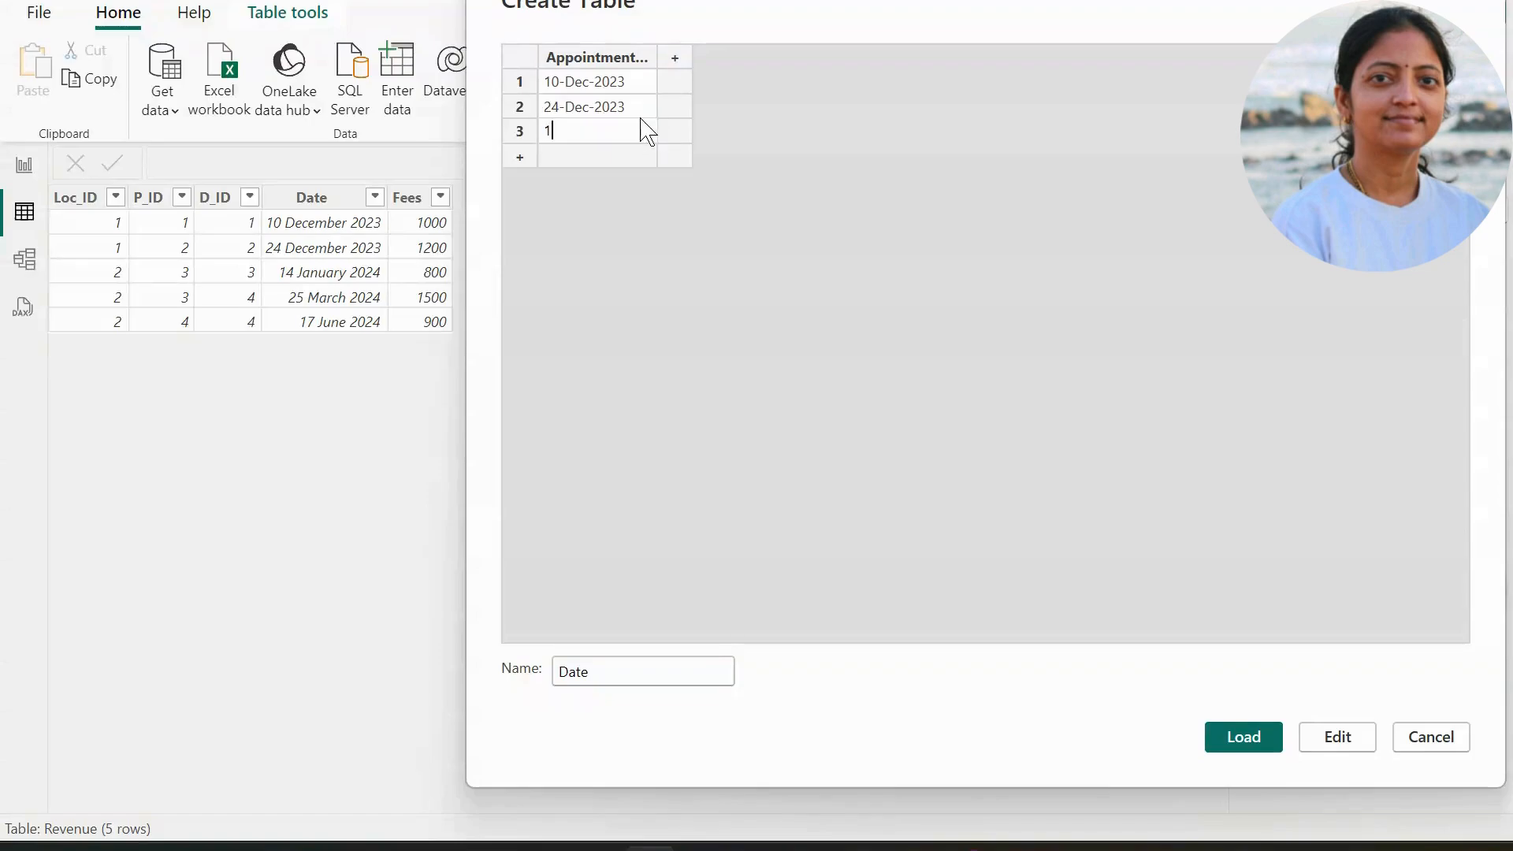
type("4-Jan-2024")
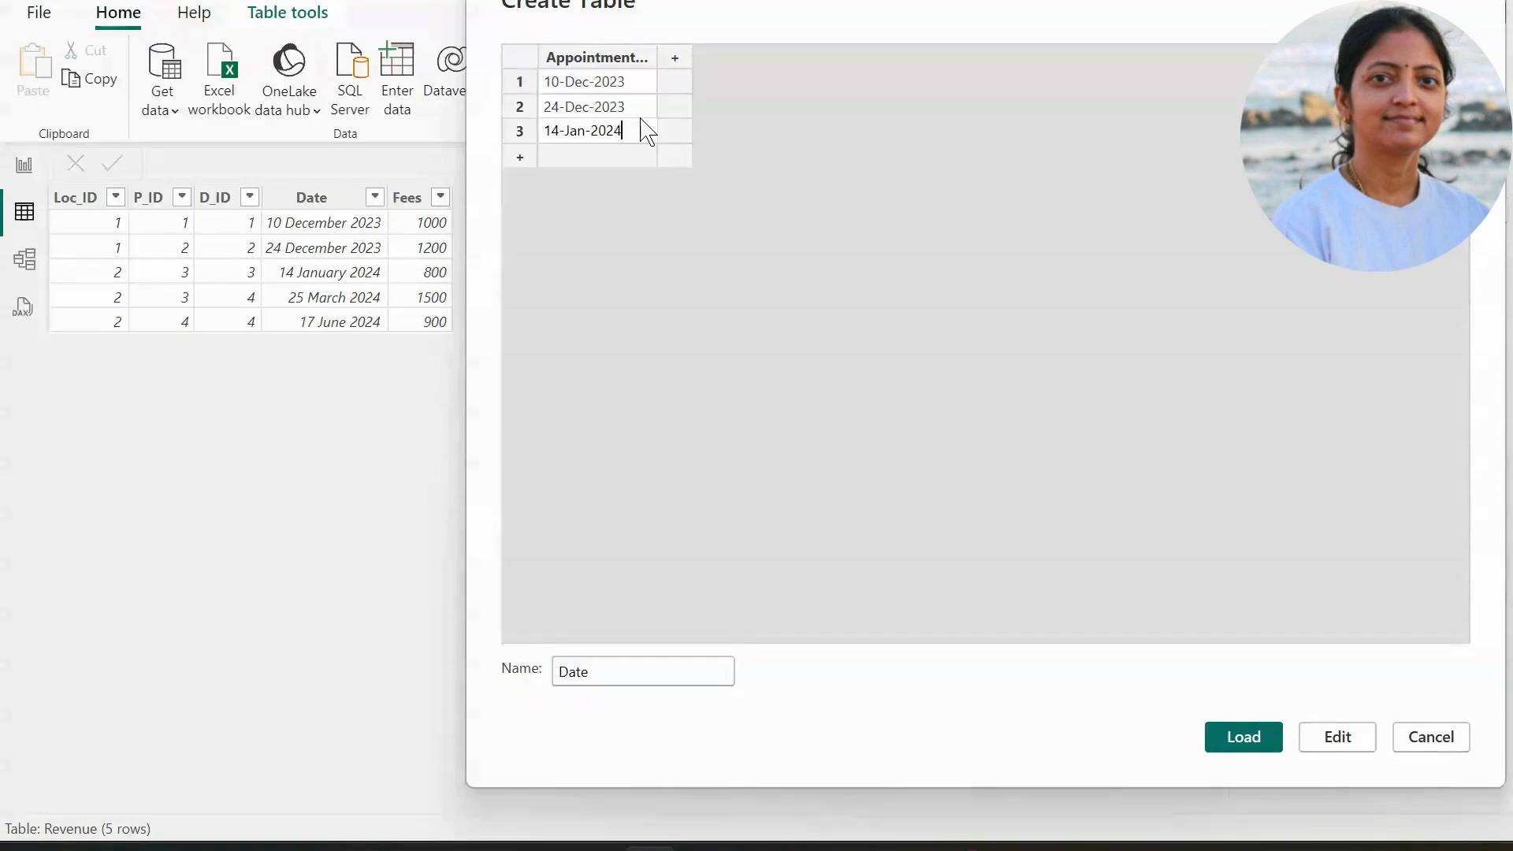
key("Return")
Fill the fourth and fifth Appointment_date rows with 25-Mar-2024 and 17-June-2024, and load the Date table.
type("2")
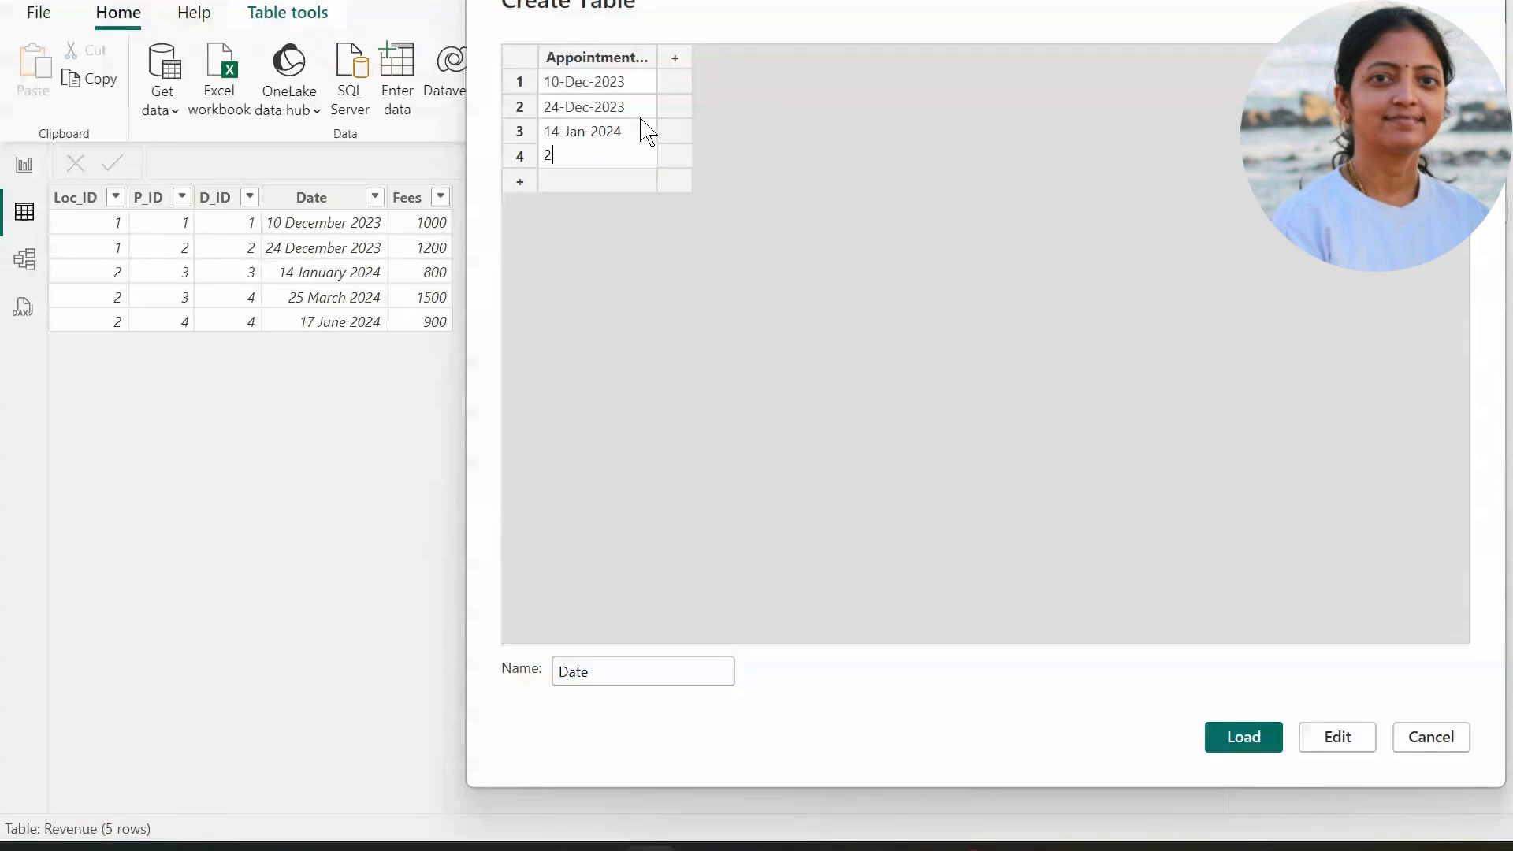
type("5-Mar")
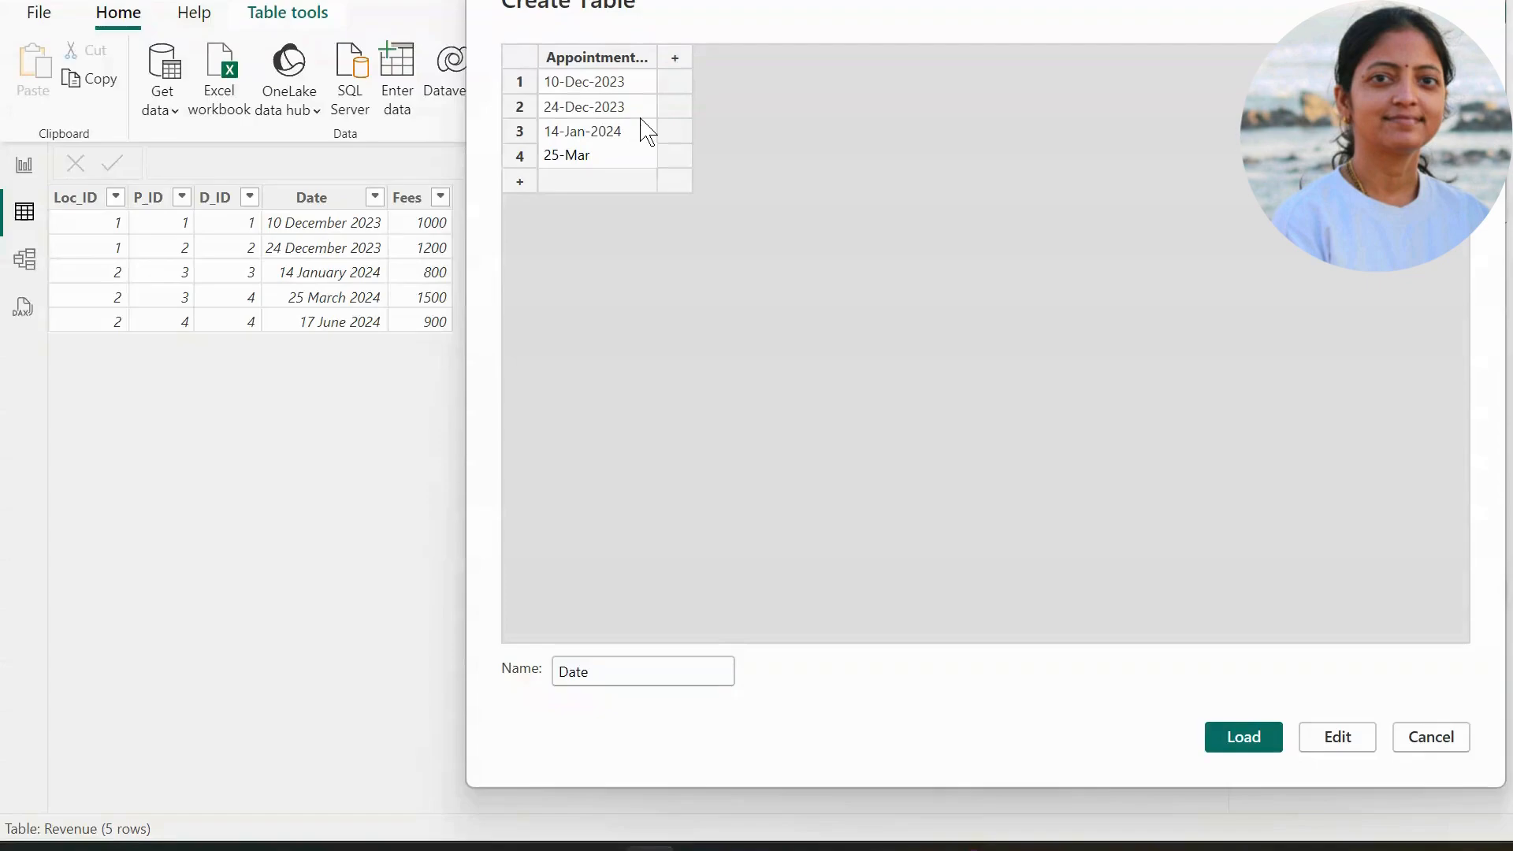
type("-2024")
key("Return")
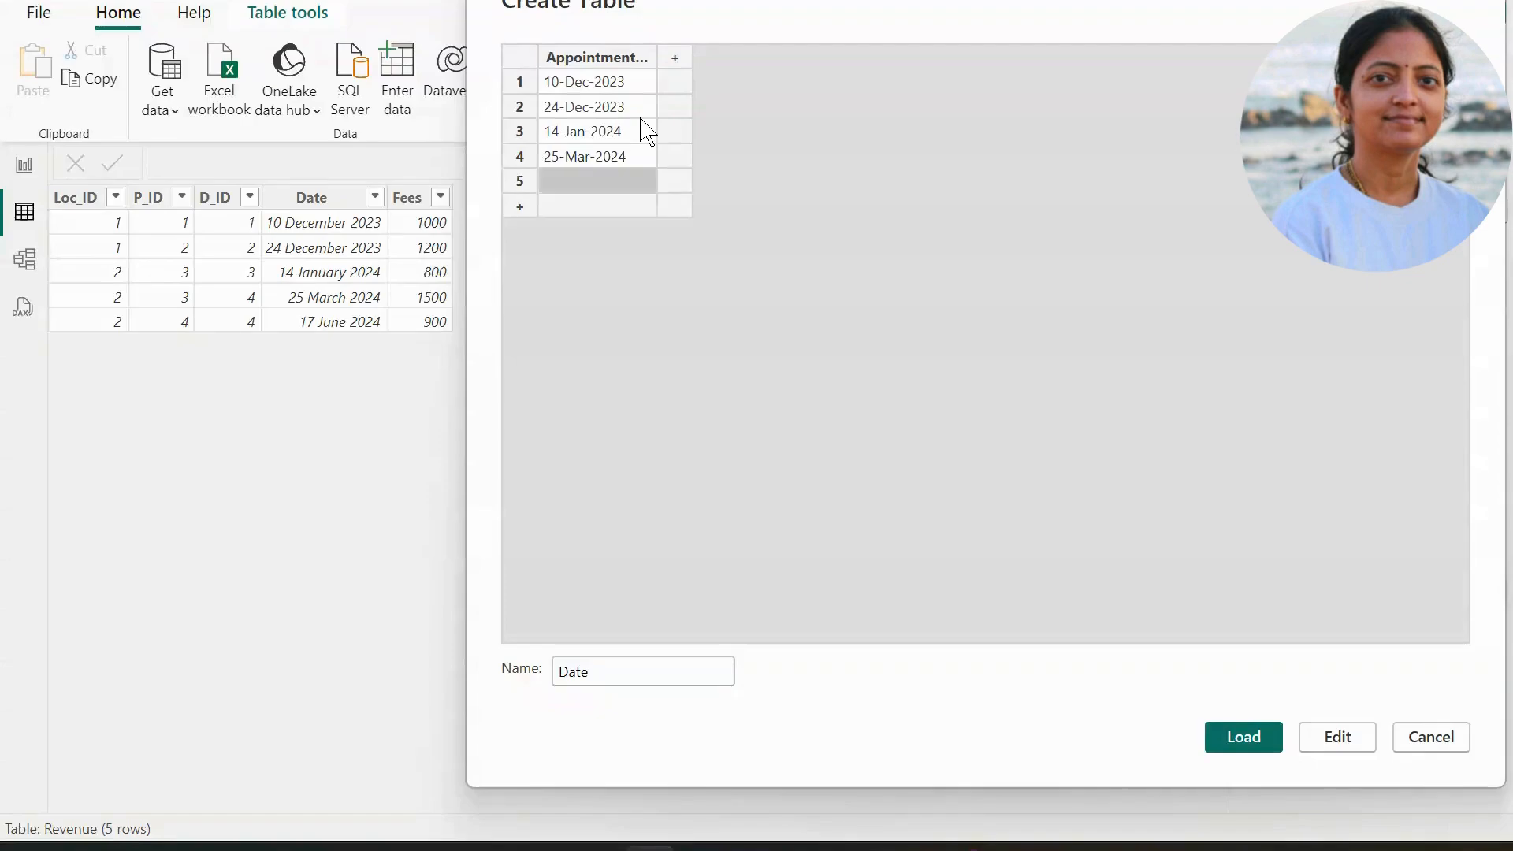
type("17-")
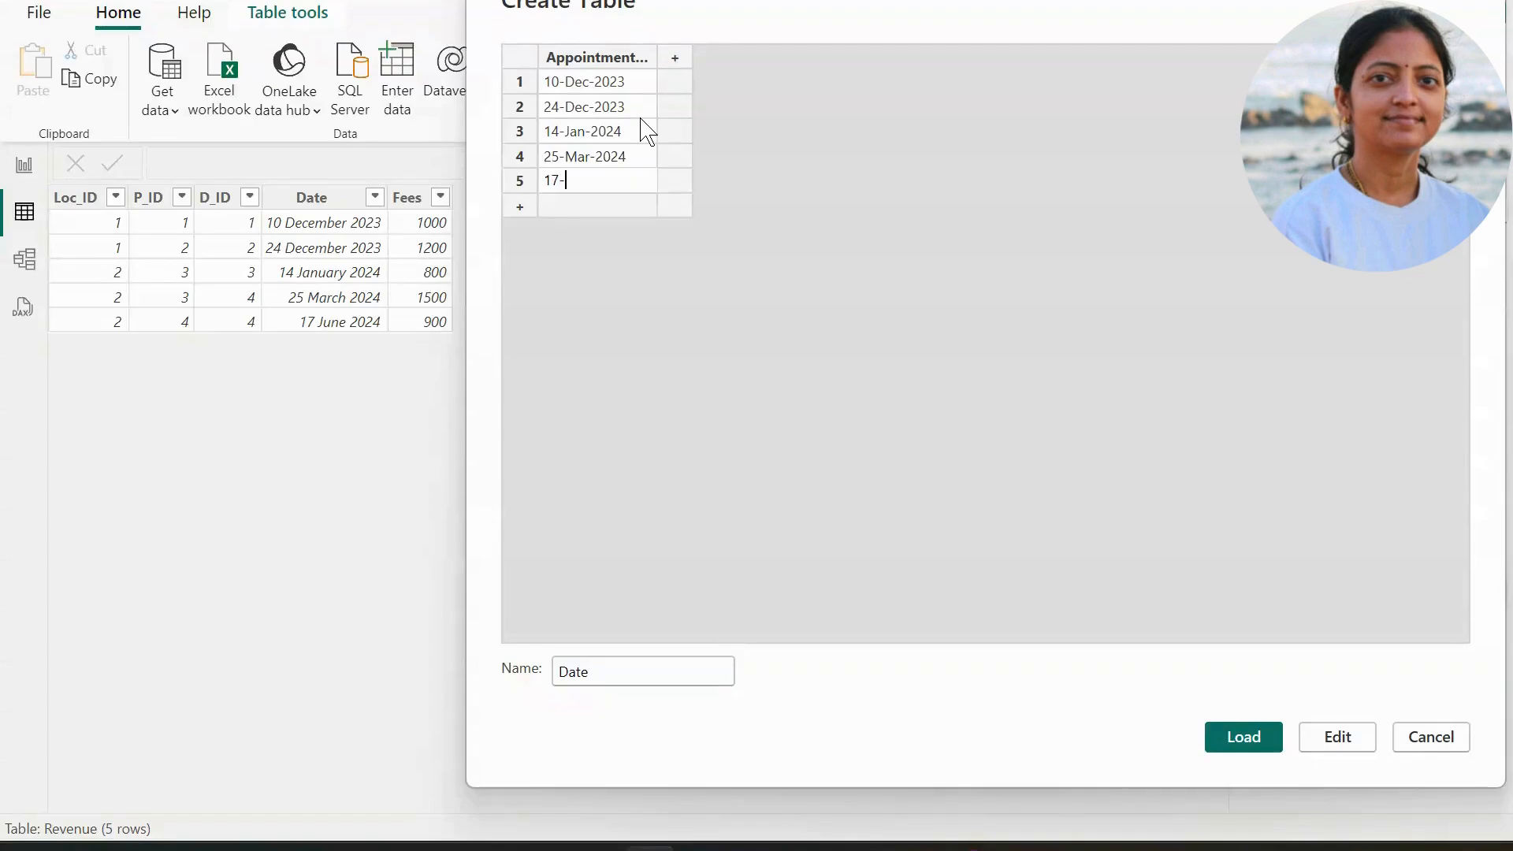
type("June-2024")
left_click(1250, 744)
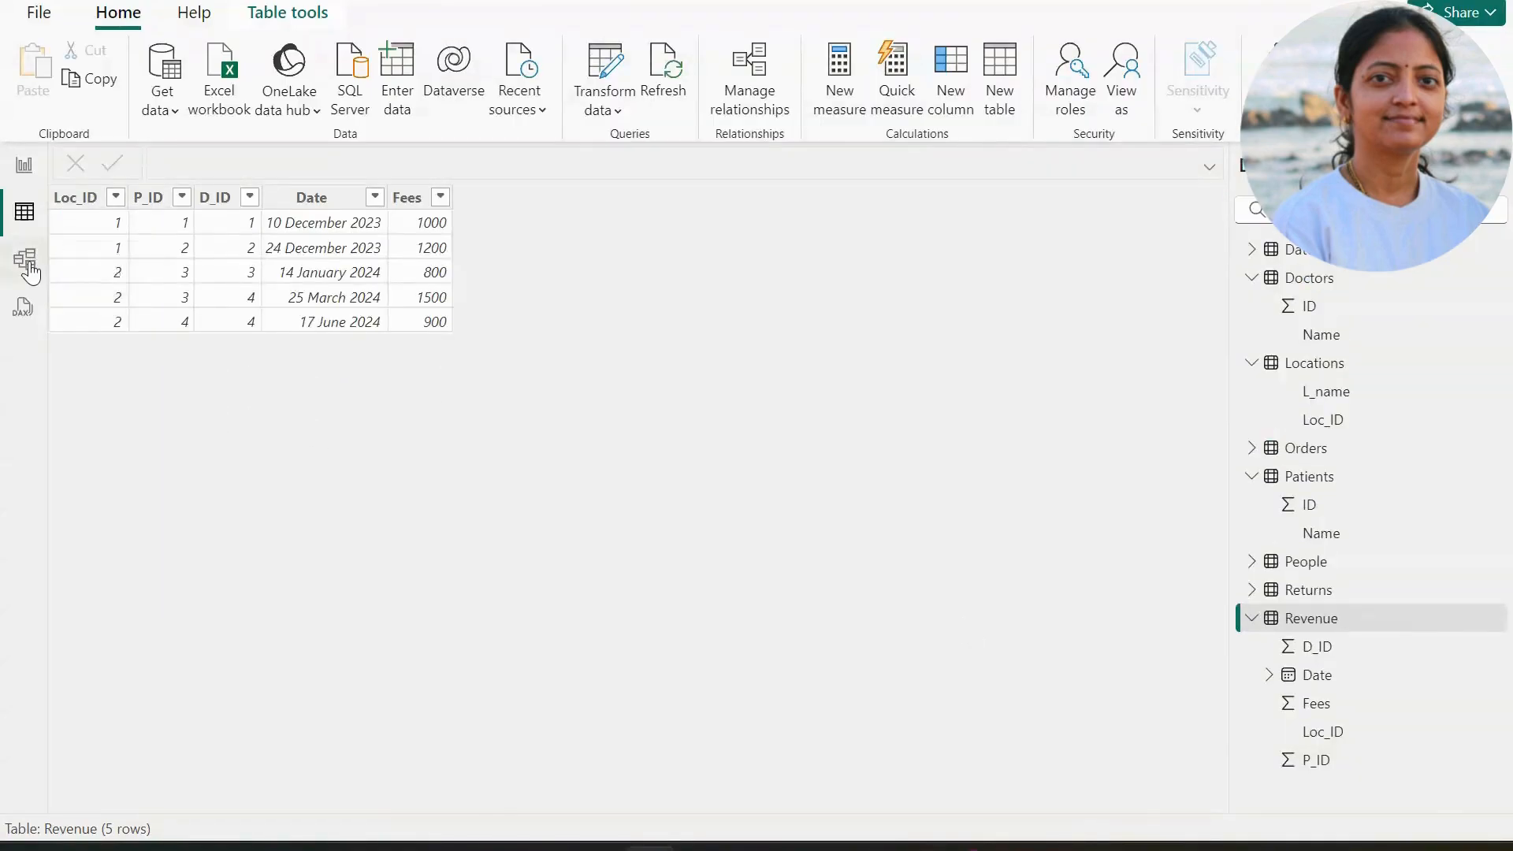
In the model view layout, shrink the Revenue table card and place the Date table below Locations.
left_click(26, 262)
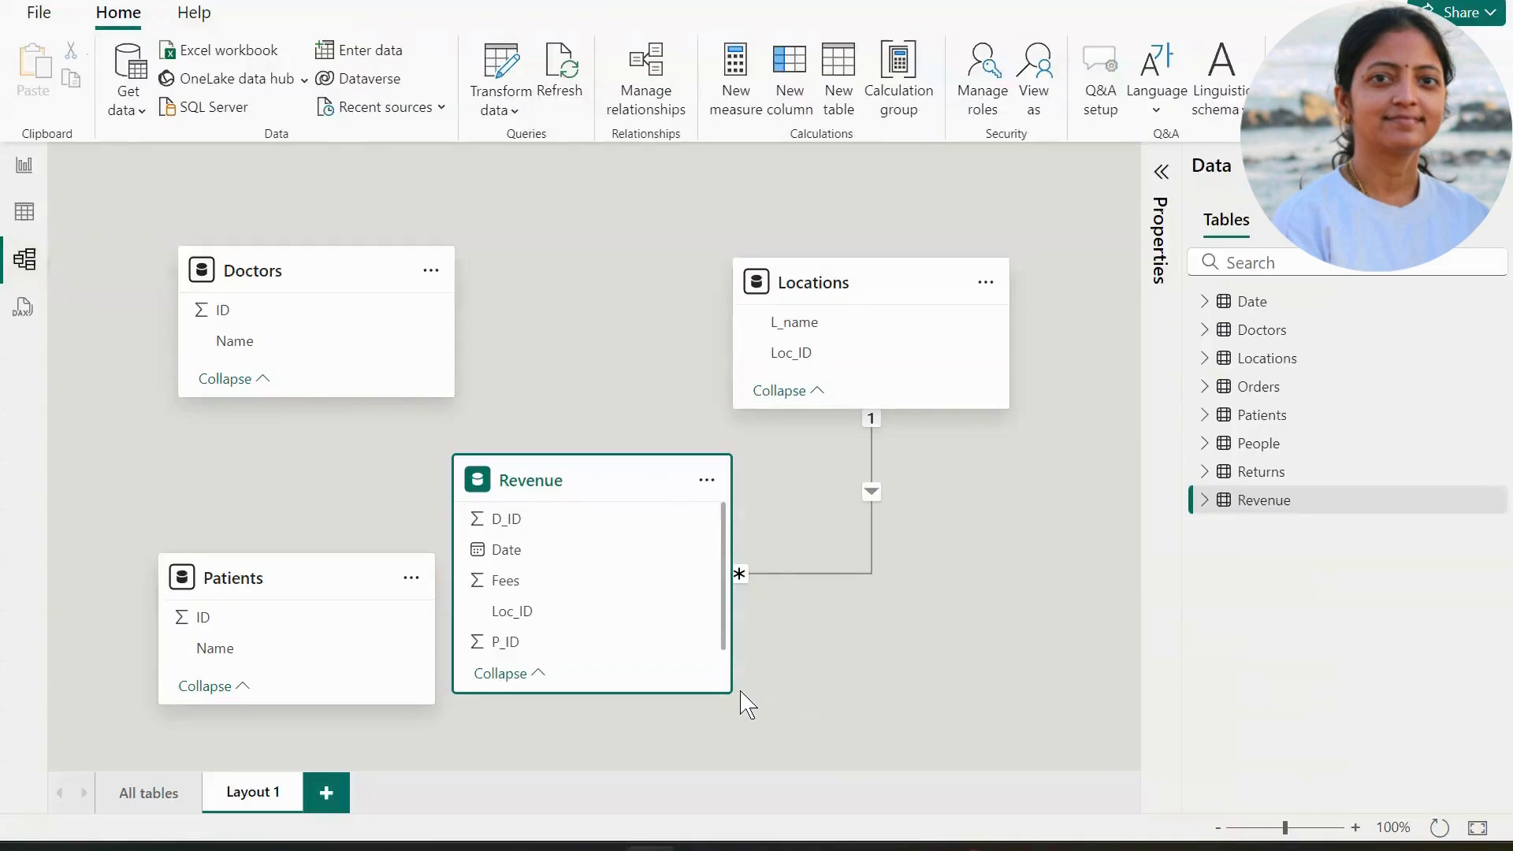
left_click_drag(727, 689, 682, 627)
left_click(991, 641)
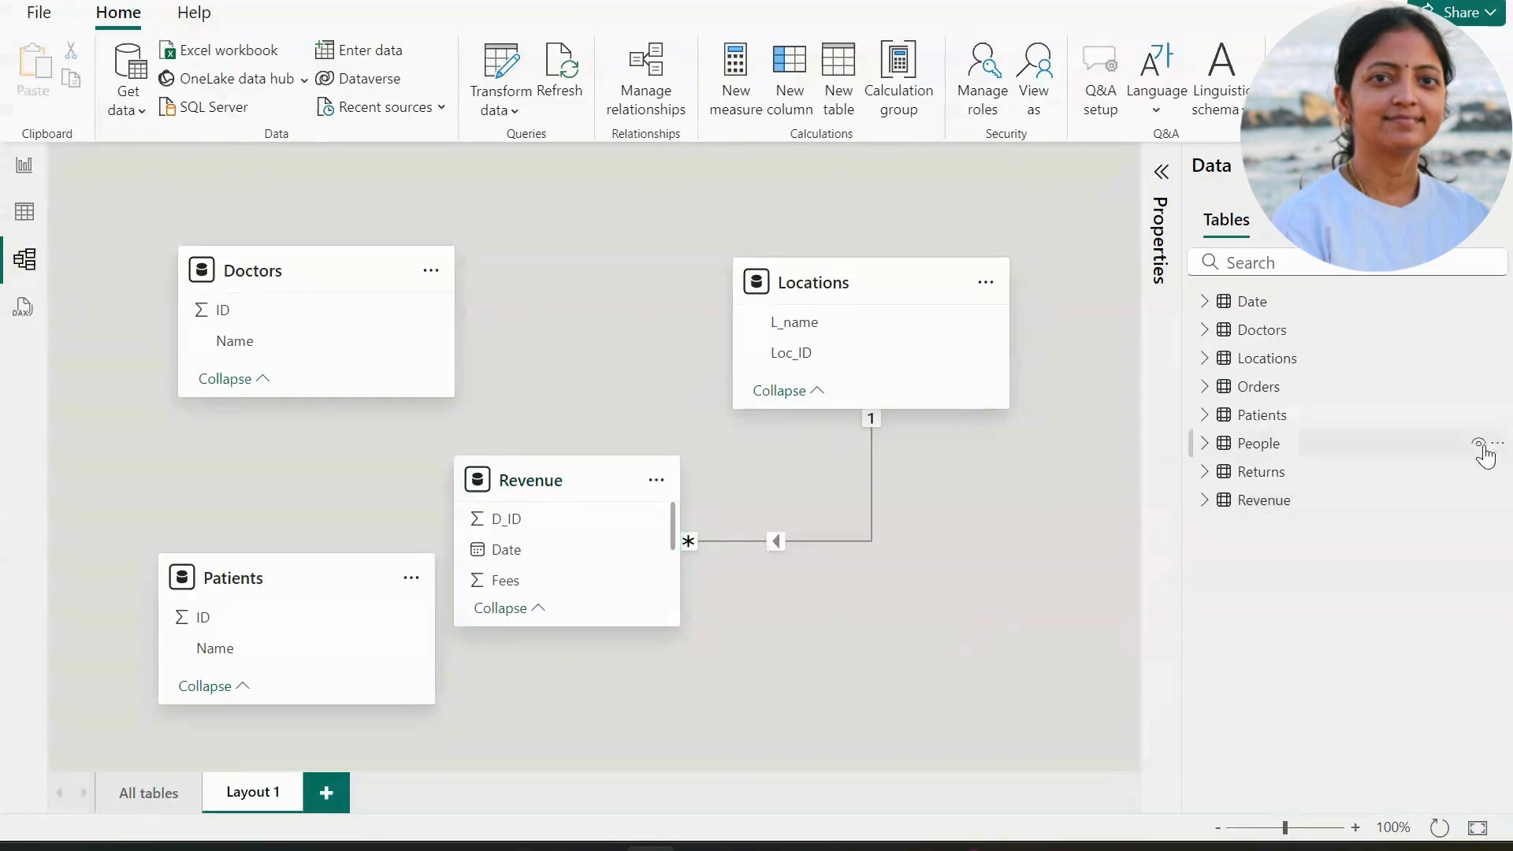
left_click_drag(1262, 313, 919, 597)
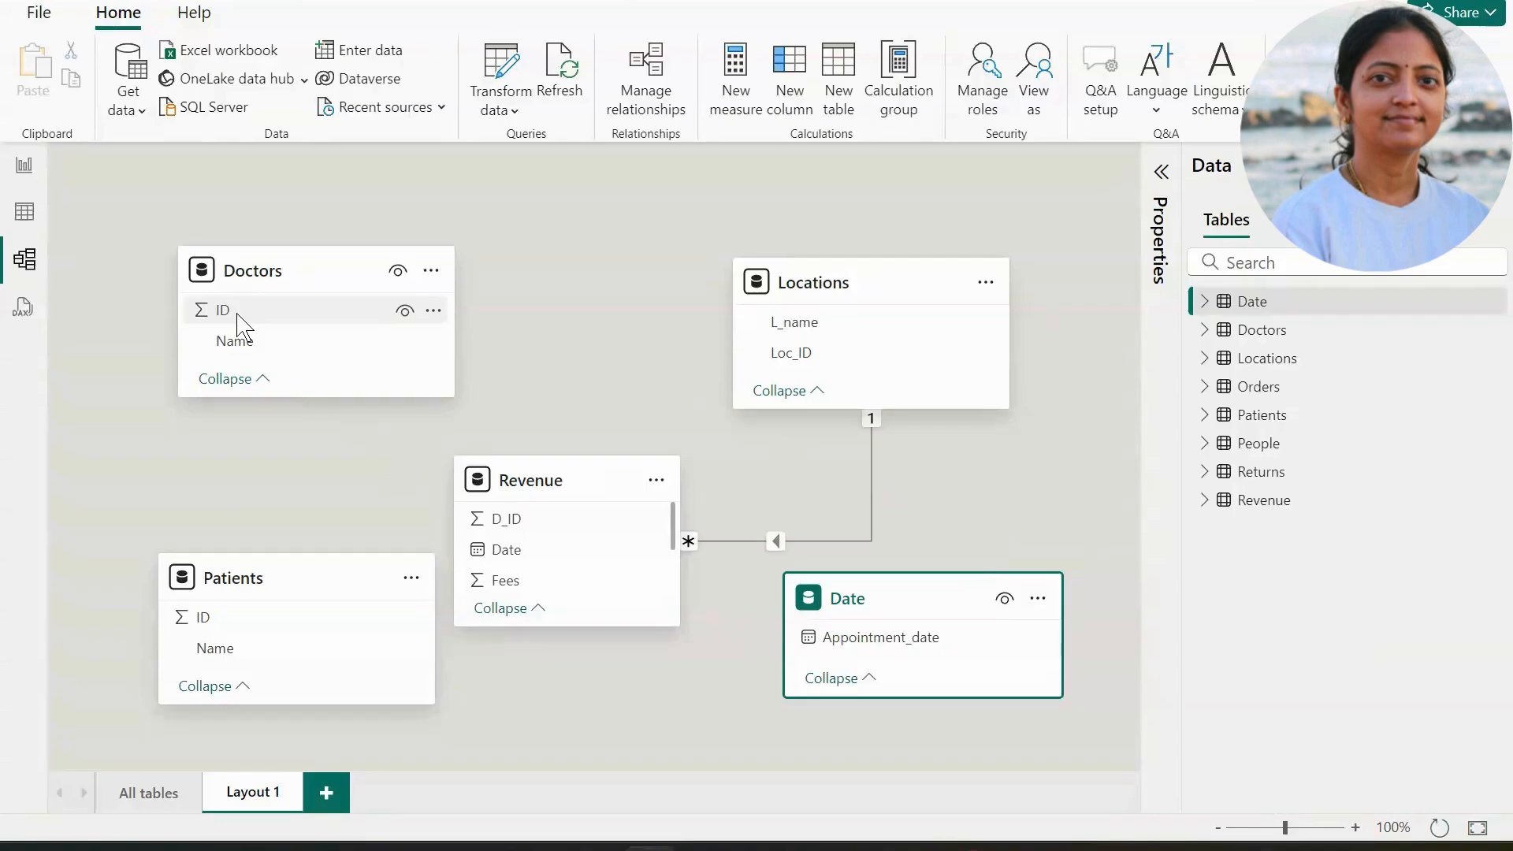
Create a one-to-many relationship from Doctors ID to Revenue D_ID, and make room by moving Patients lower and narrowing the Doctors card.
left_click_drag(237, 319, 524, 528)
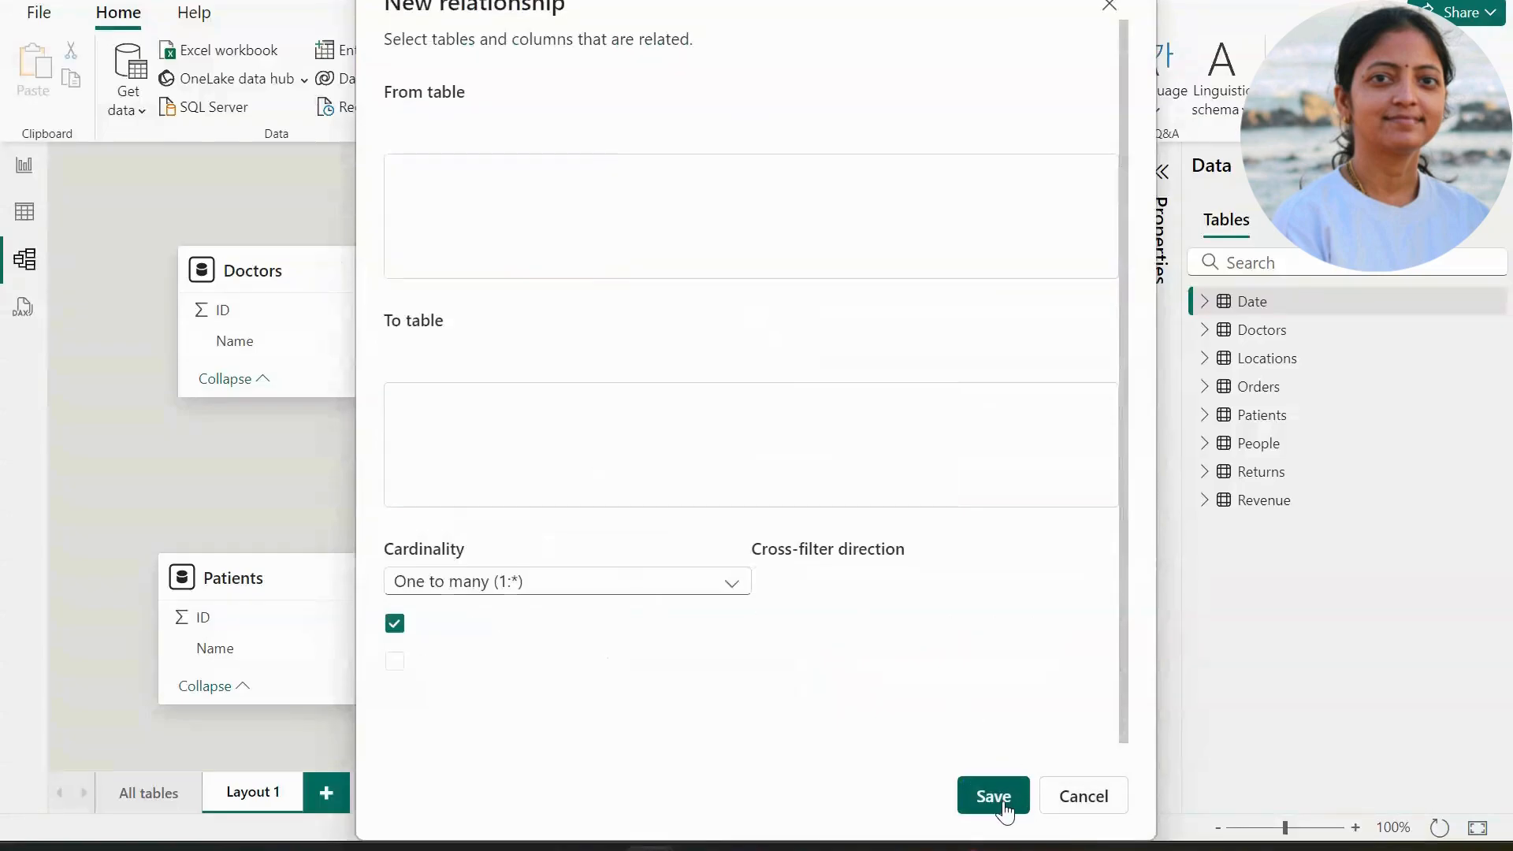
left_click(994, 797)
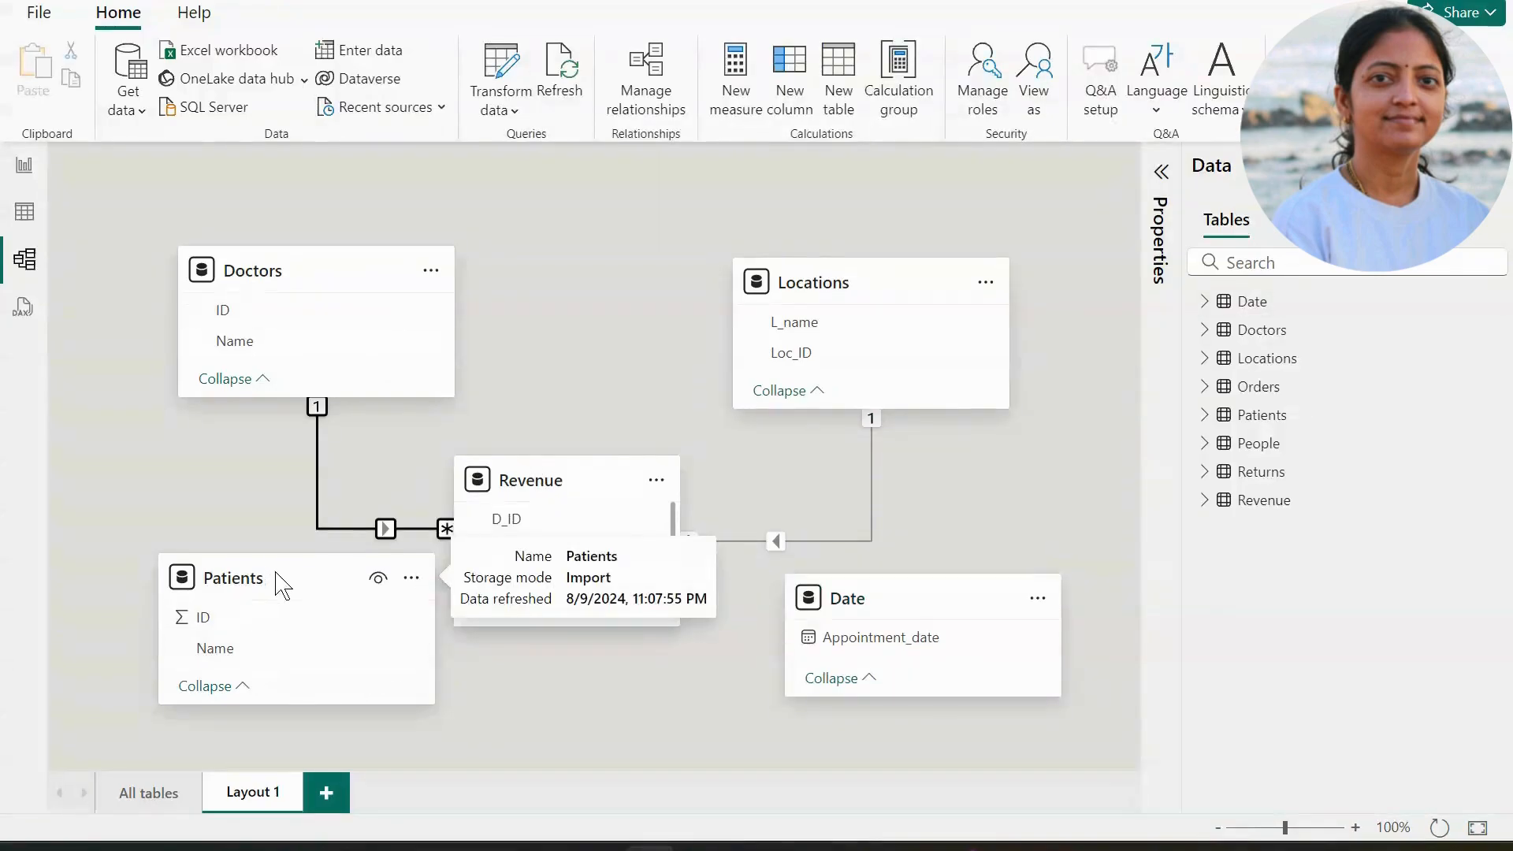
left_click_drag(275, 583, 263, 639)
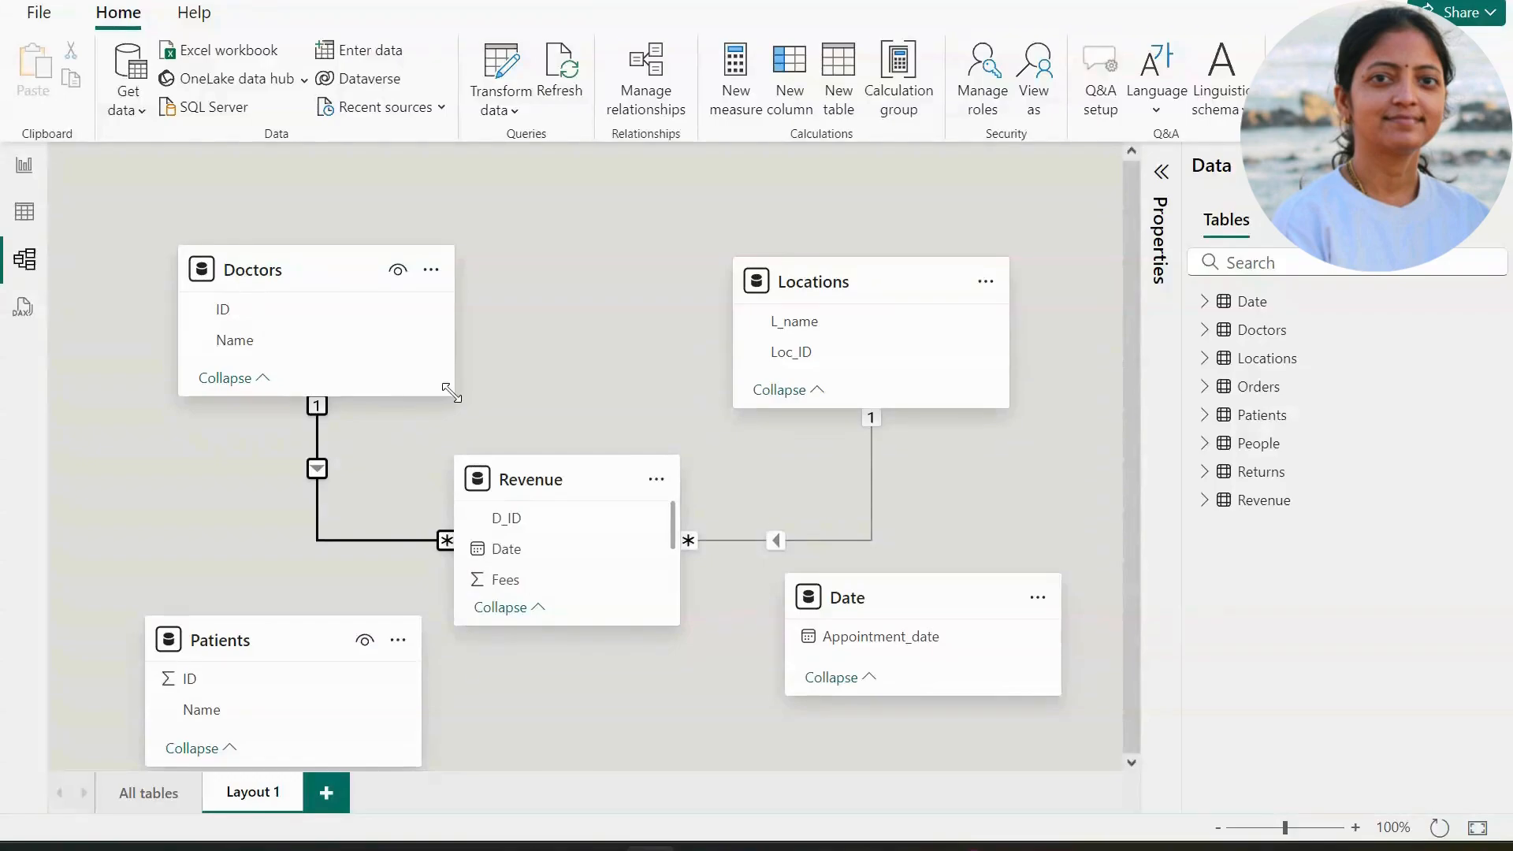
left_click_drag(452, 394, 398, 354)
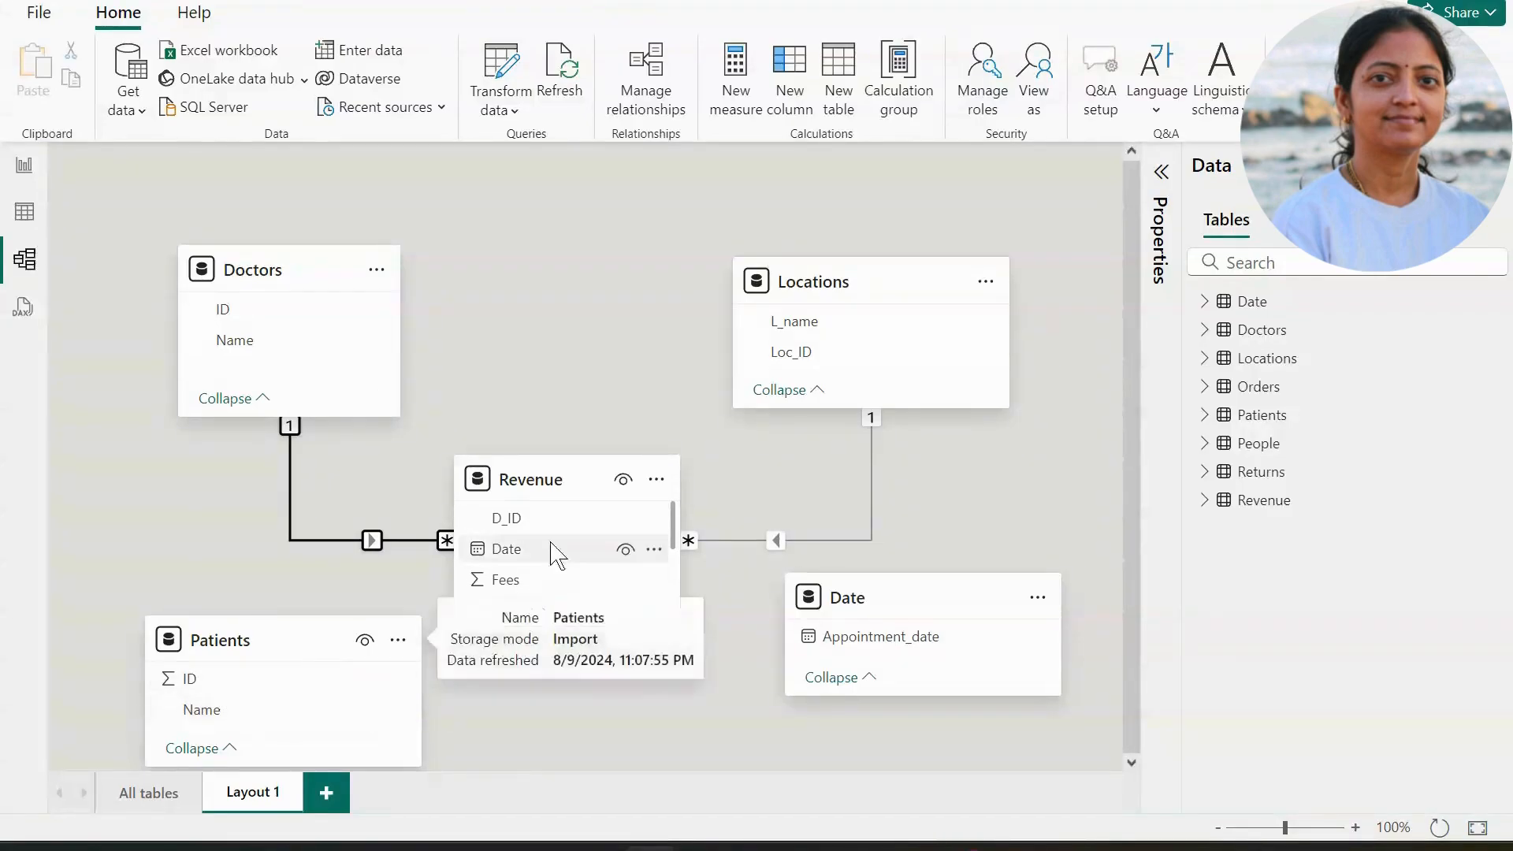
Create an active one-to-many relationship from Patients ID to Revenue P_ID with single cross-filter direction.
scroll(563, 564, "down", 3)
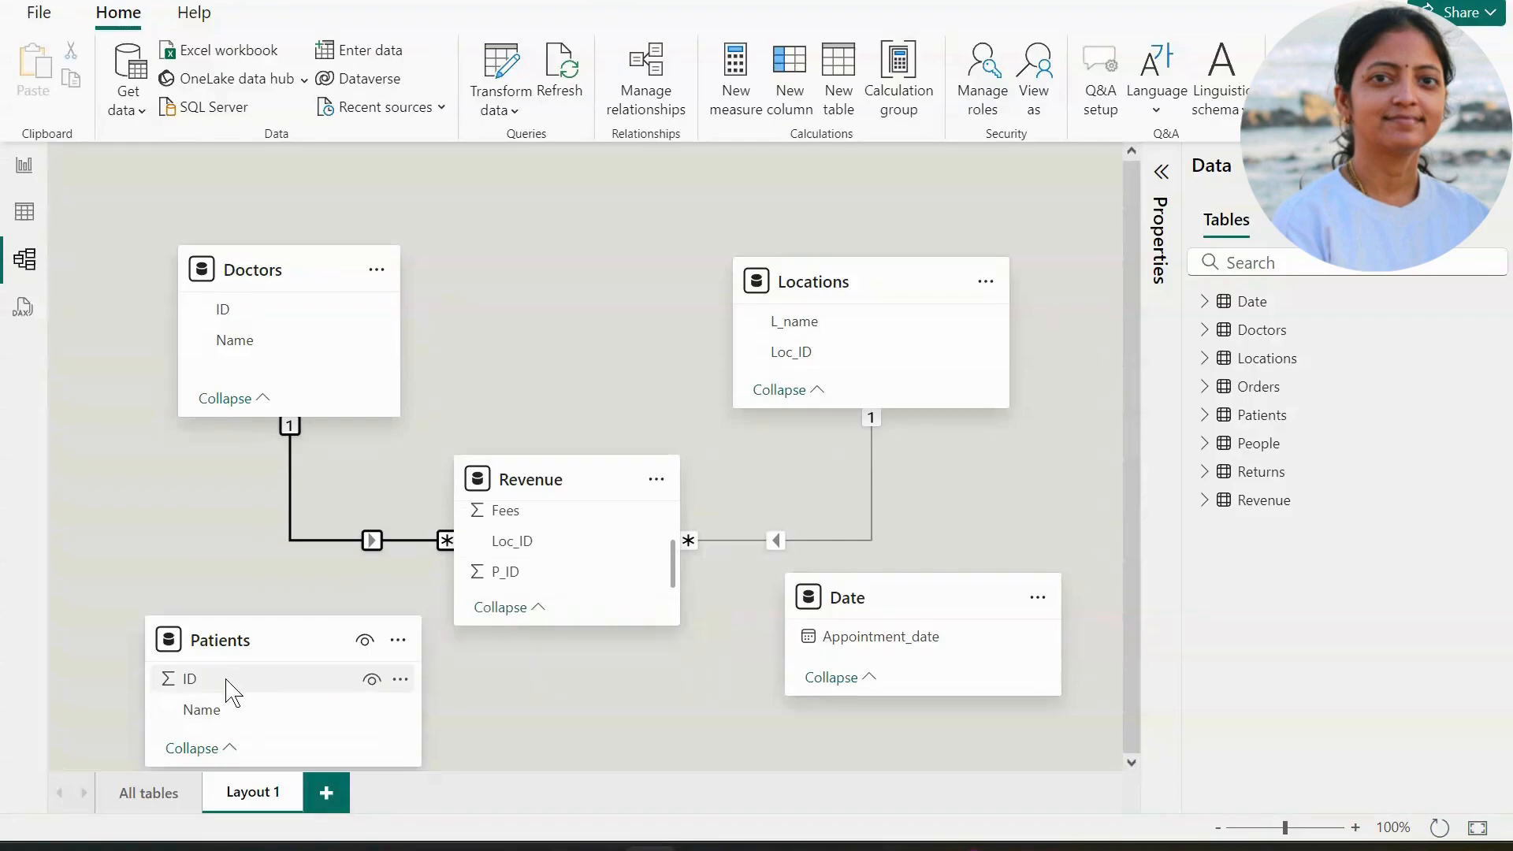
left_click_drag(233, 692, 524, 580)
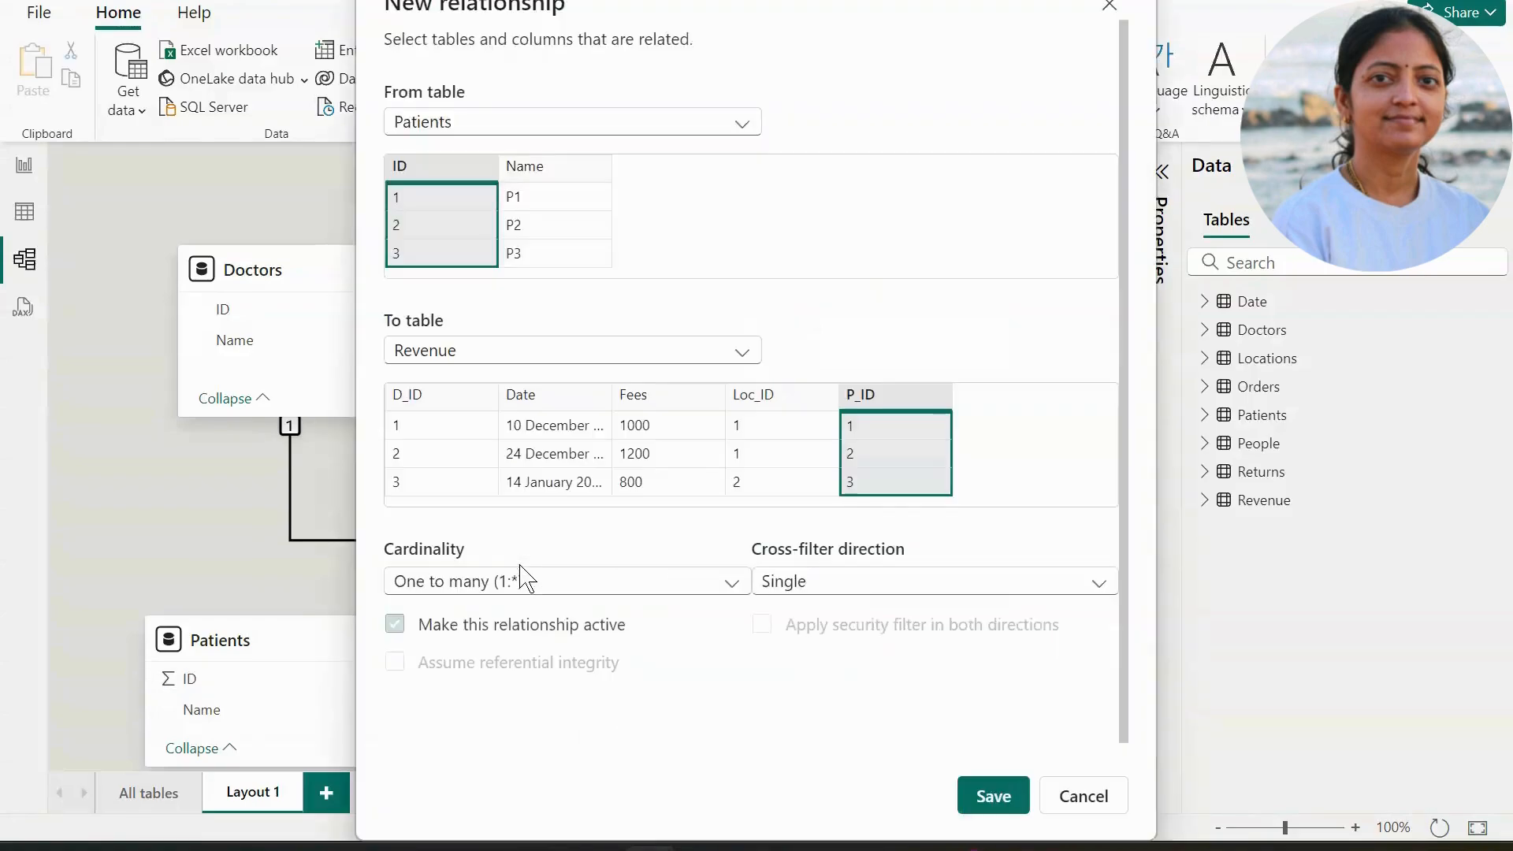
left_click(992, 798)
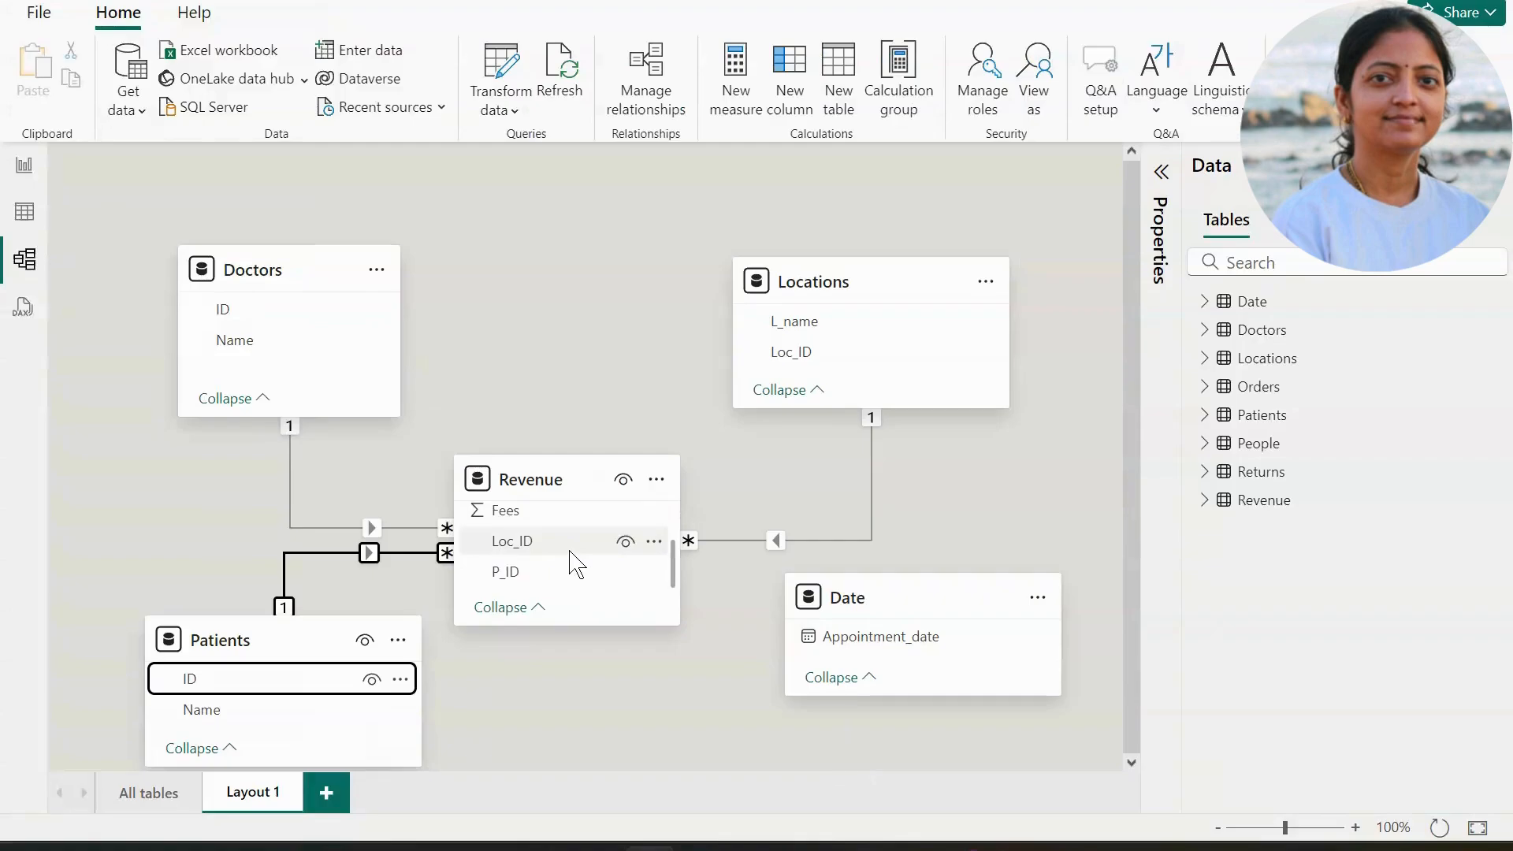
Create a one-to-one relationship from the Date table's Appointment_date to Revenue's Date, with cross-filter direction Both.
scroll(574, 562, "up", 2)
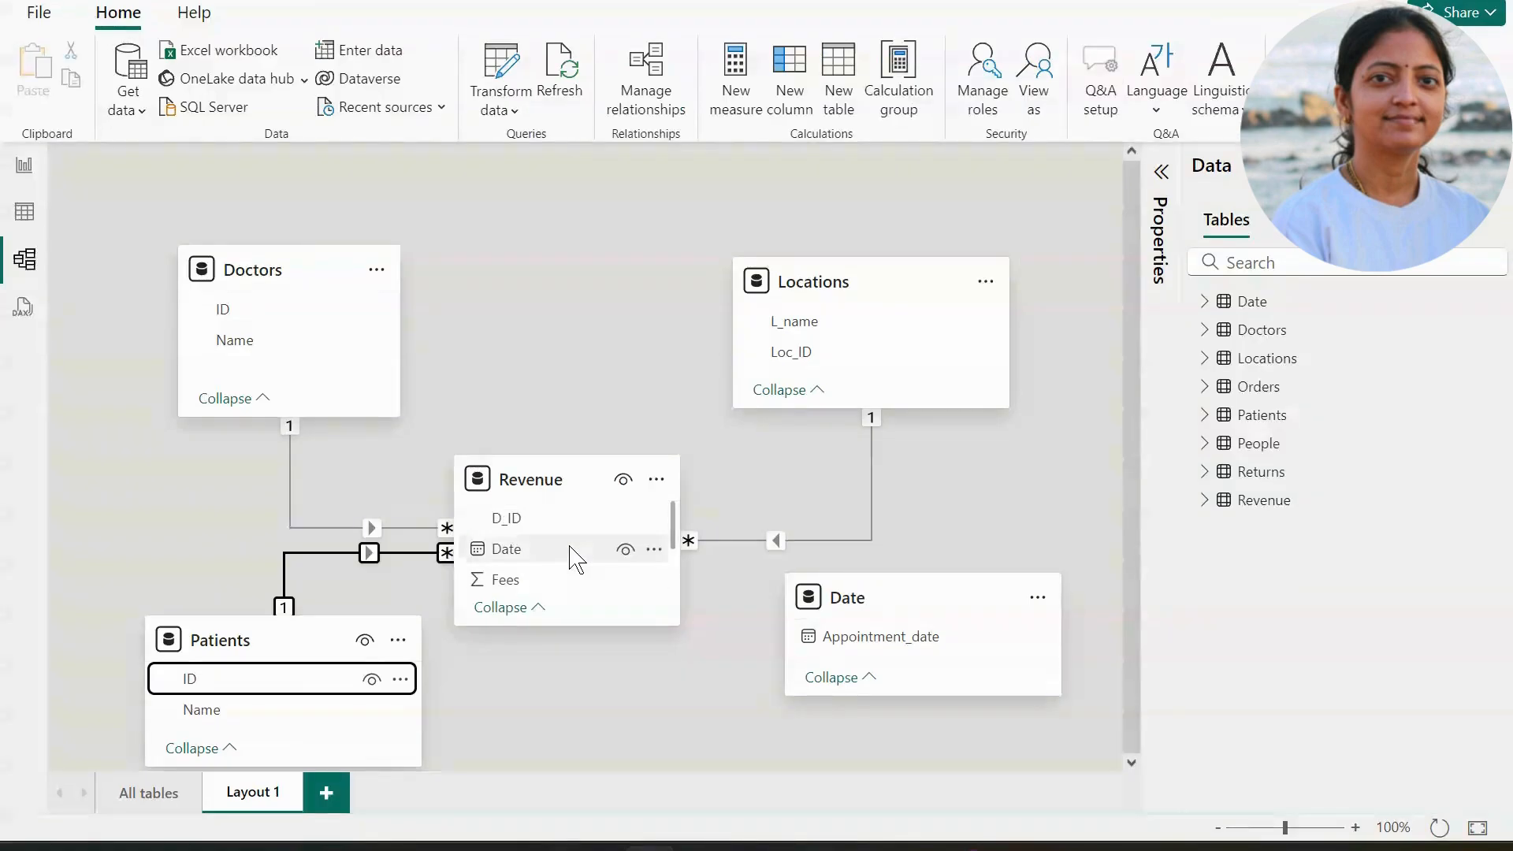
left_click_drag(863, 640, 557, 550)
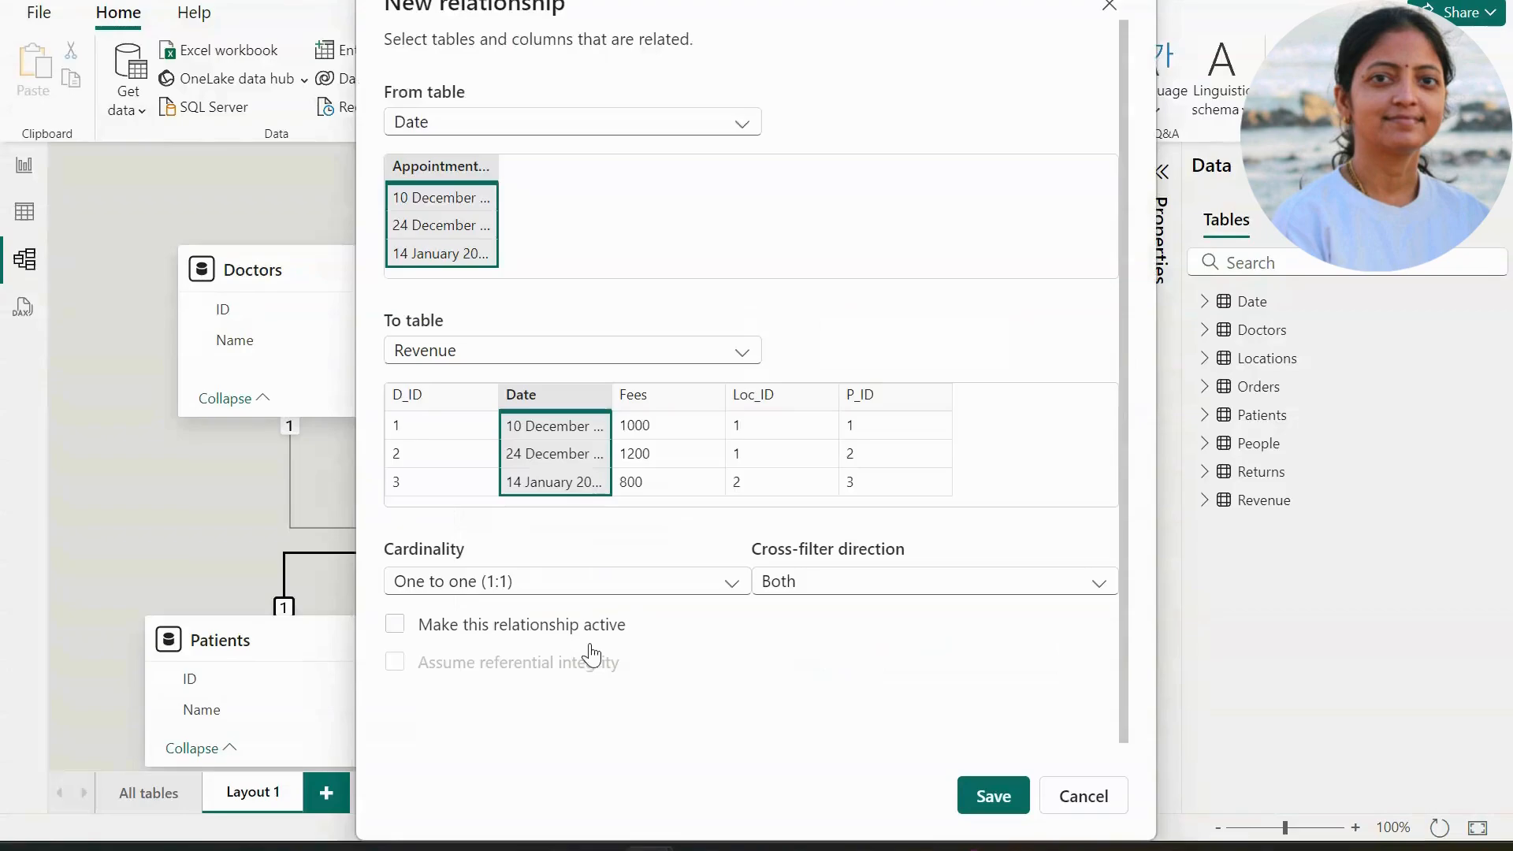
left_click(981, 804)
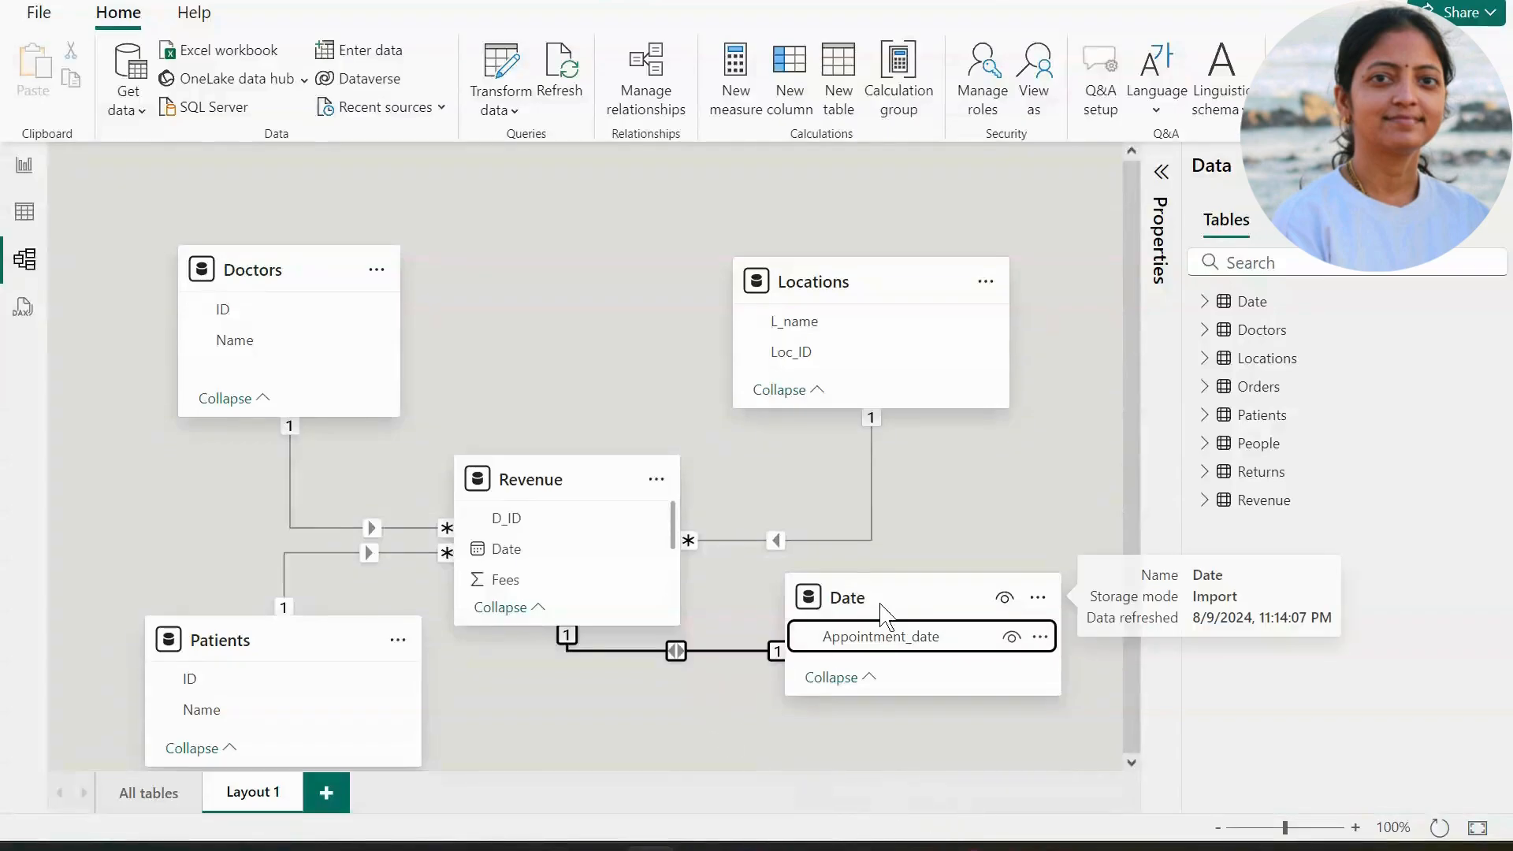
Spread out the star layout by moving the Date and Patients tables lower and the Revenue table higher.
left_click_drag(904, 601, 859, 669)
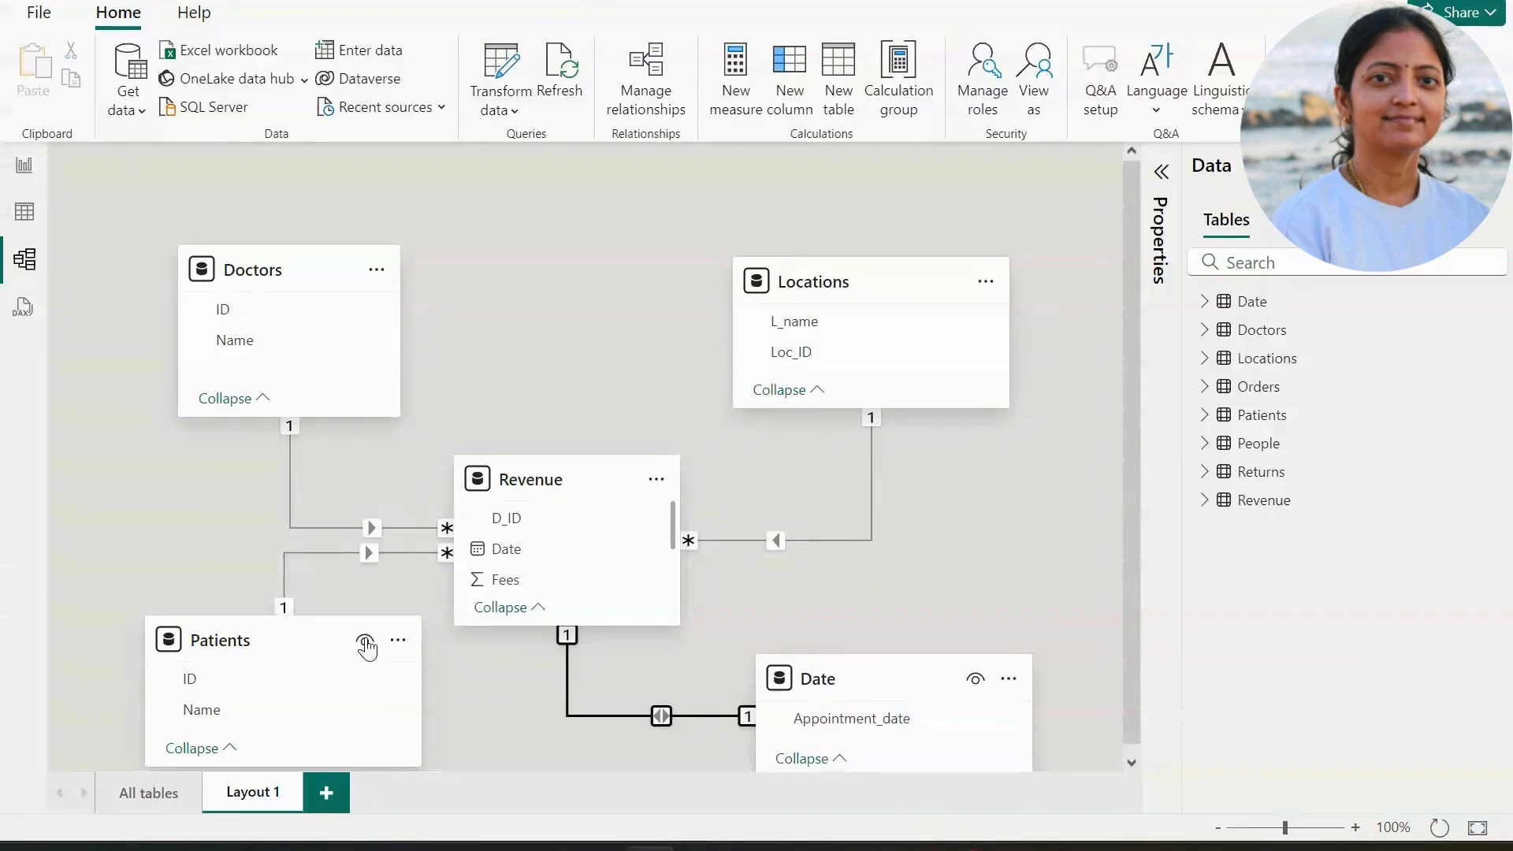
left_click_drag(321, 637, 329, 669)
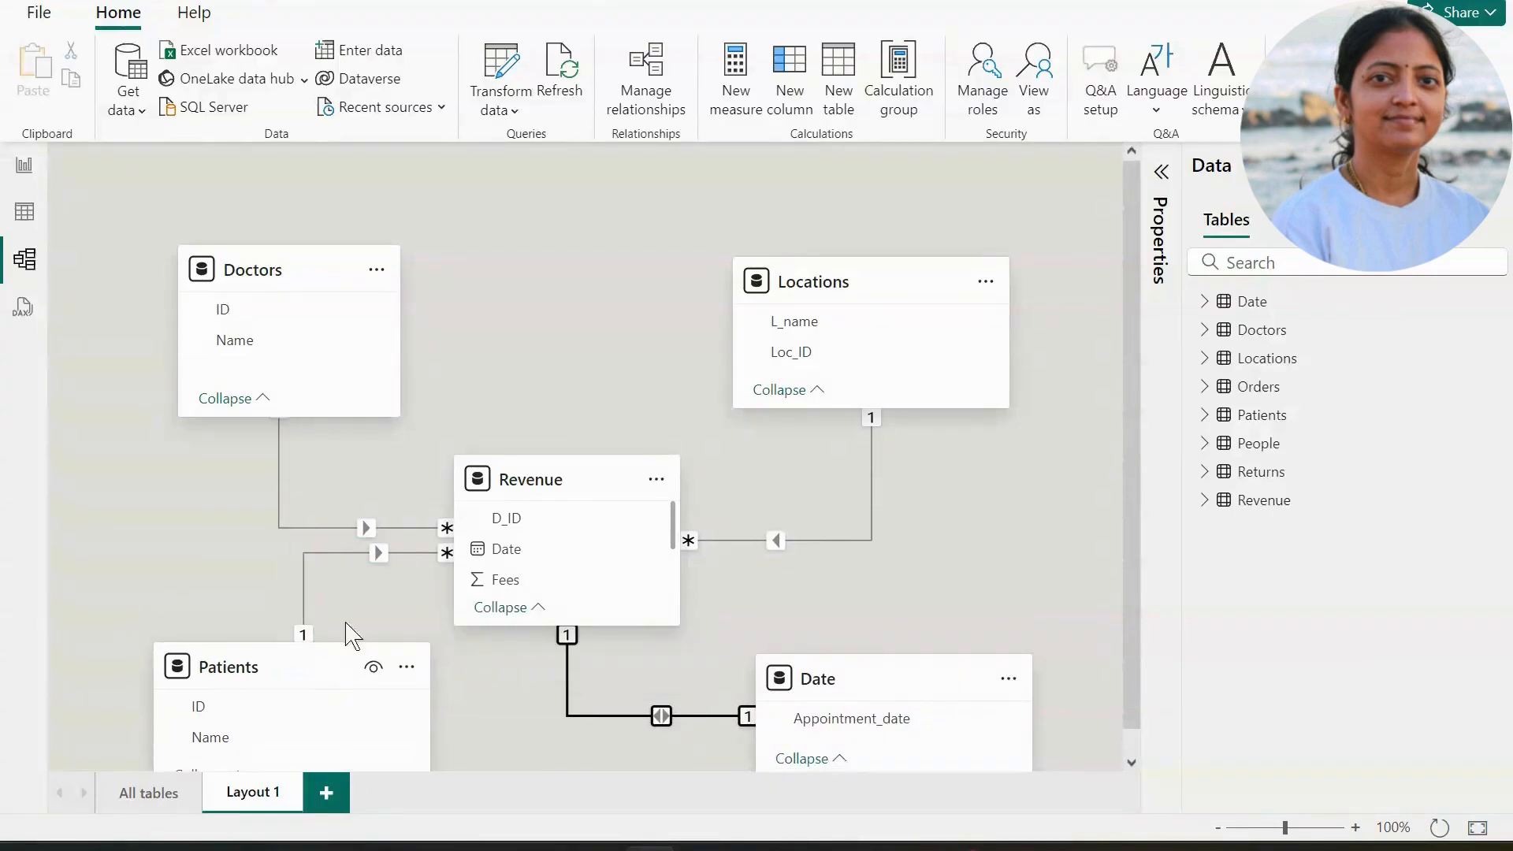
left_click_drag(541, 481, 562, 432)
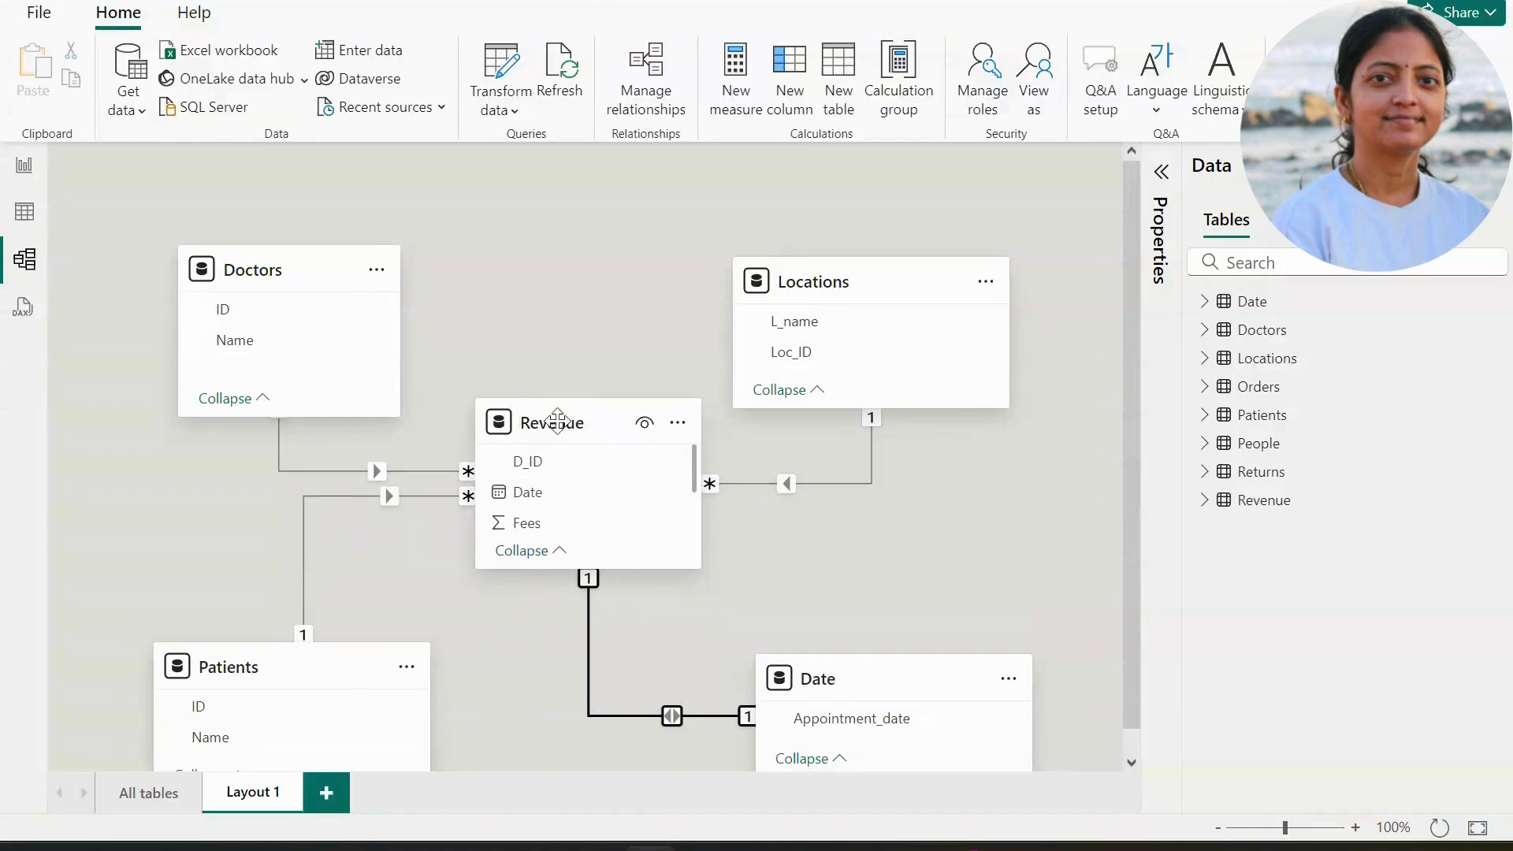
Compare the related tables in the layout with the Healthcare system sketch in Paint, and return to the Power BI model.
scroll(1110, 574, "down", 1)
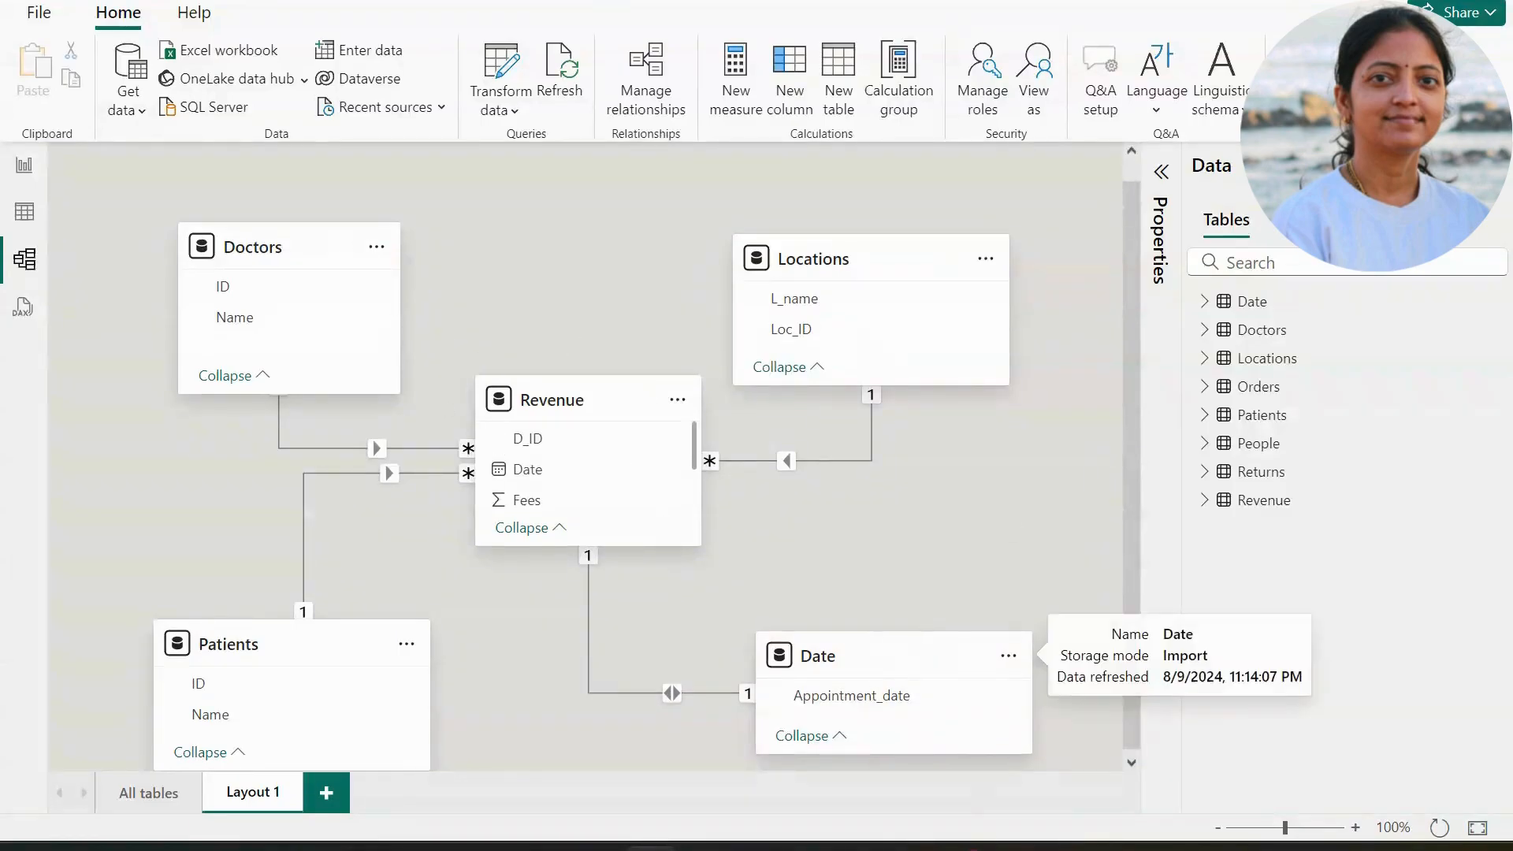
left_click(1009, 848)
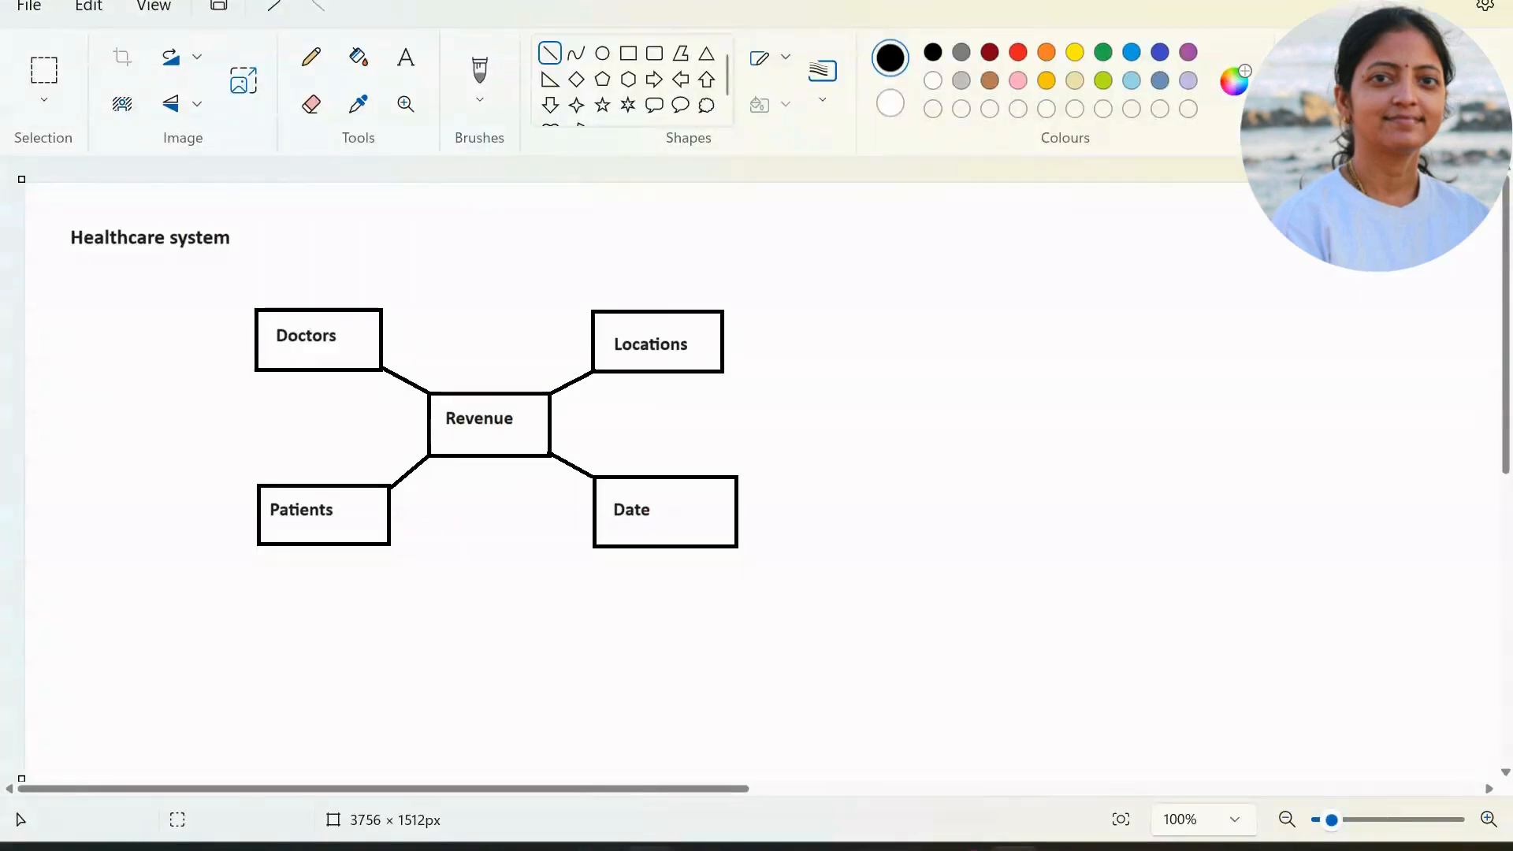
left_click(651, 848)
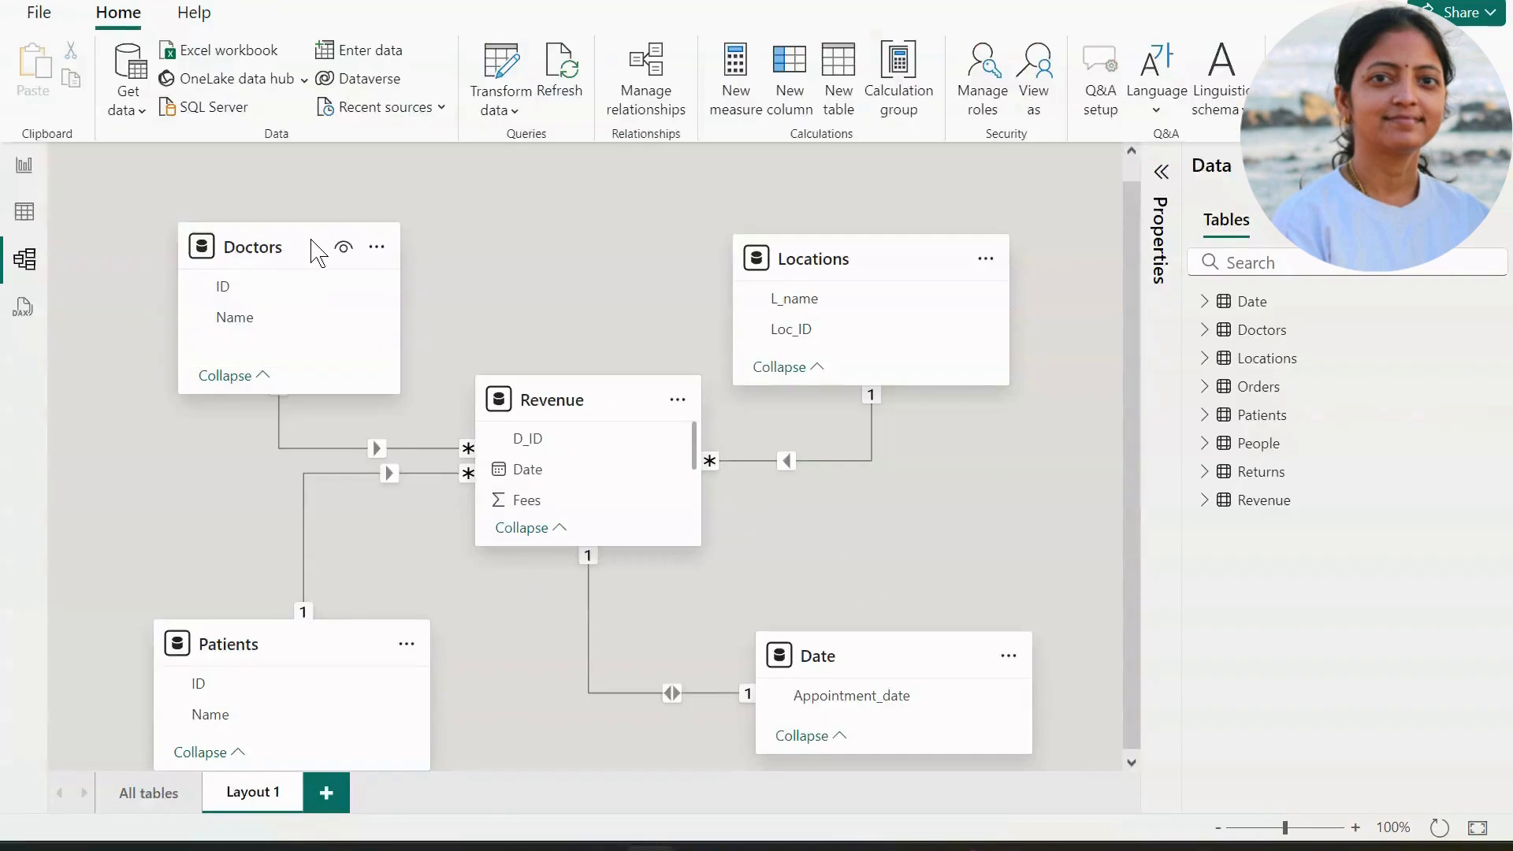
Create a table visual listing the Patients table's Name on report Page 2, and move it nearer the page's centre.
mouse_move(317, 254)
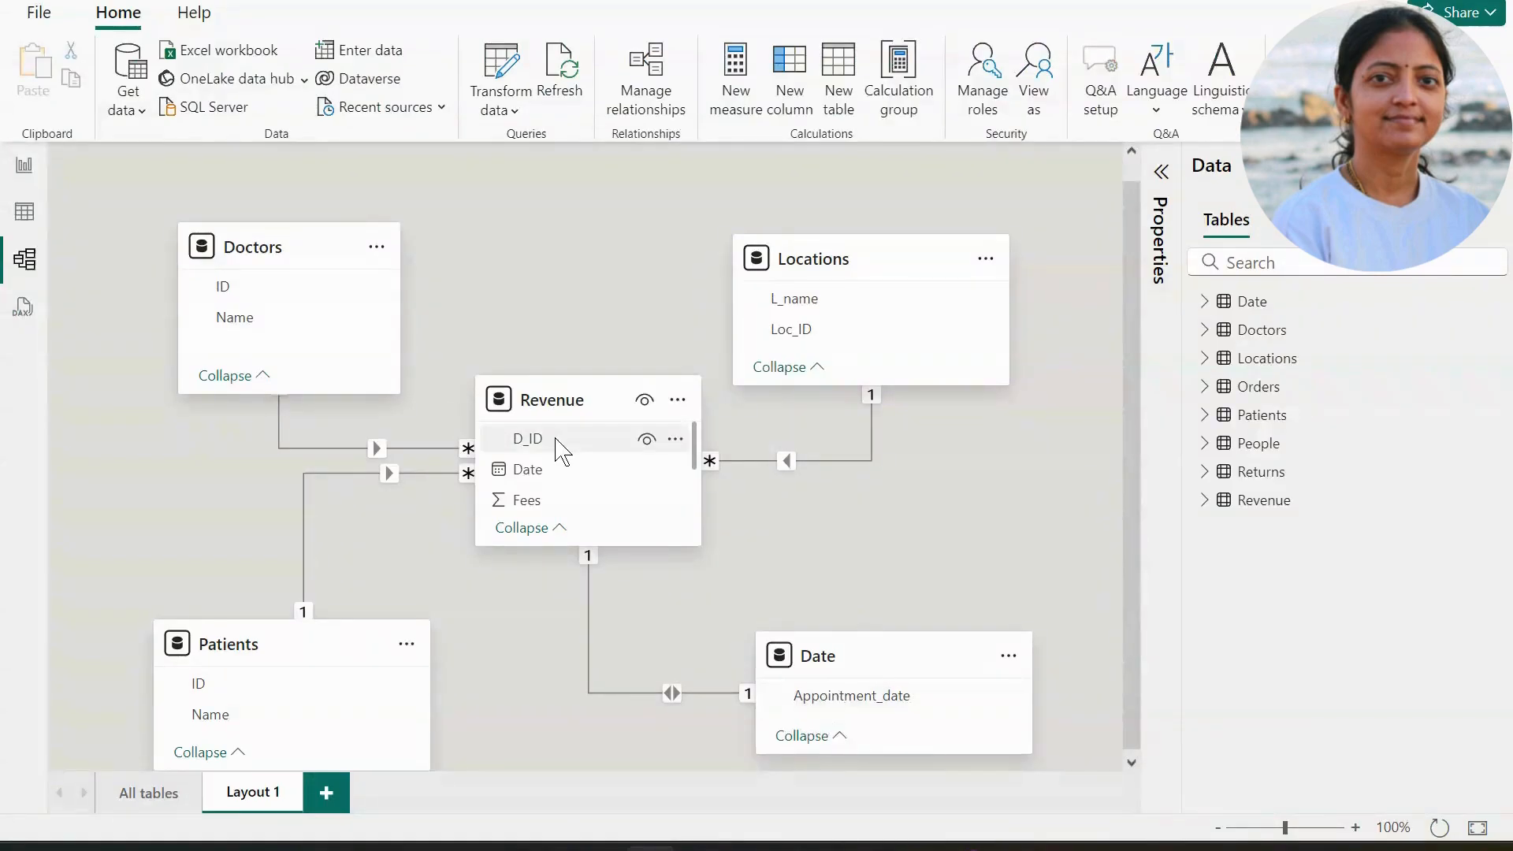
mouse_move(983, 358)
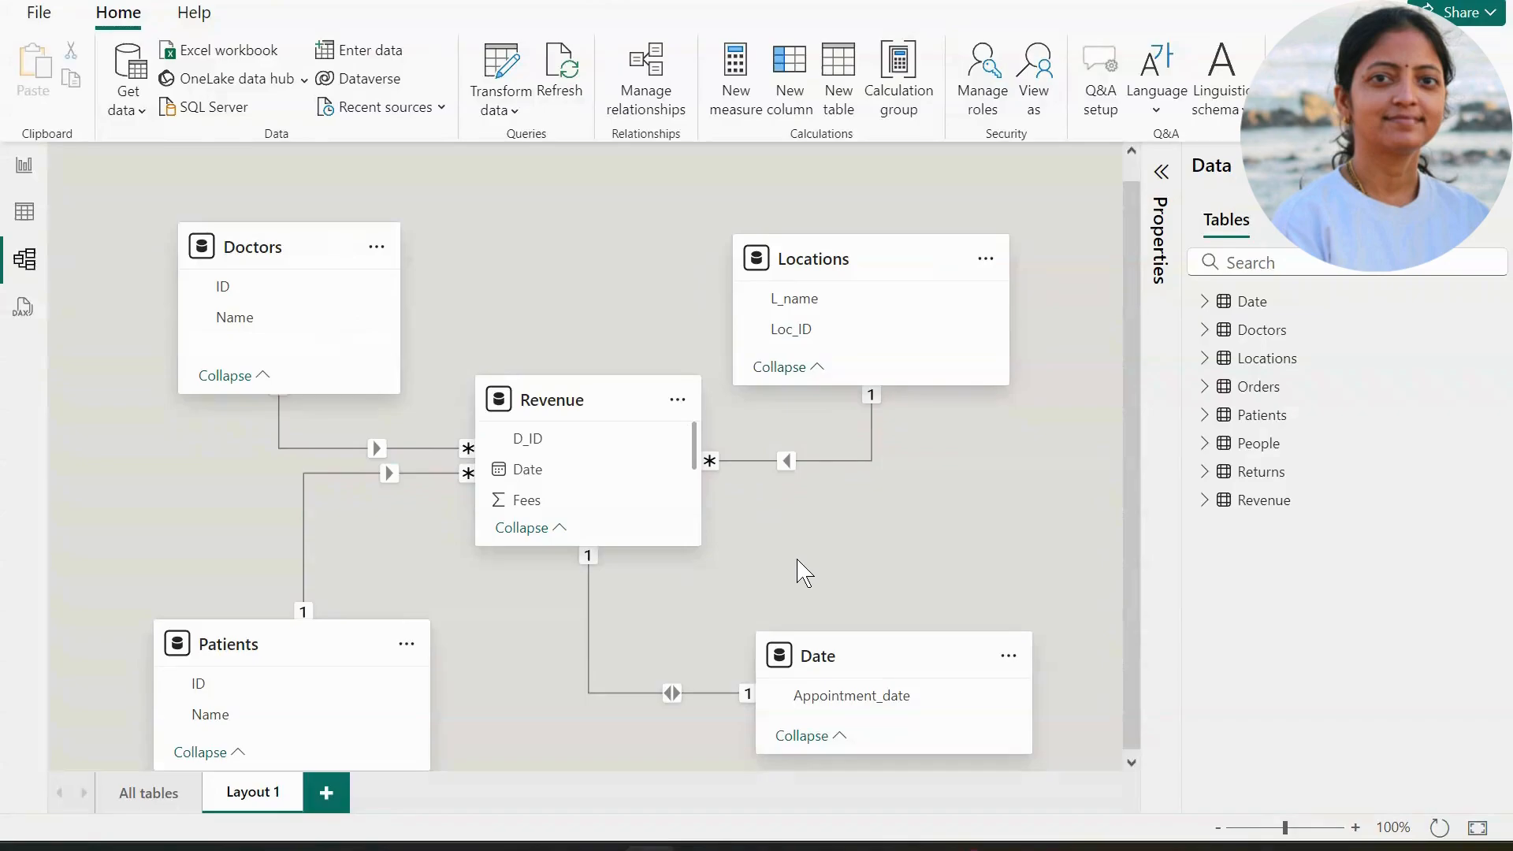
left_click(21, 173)
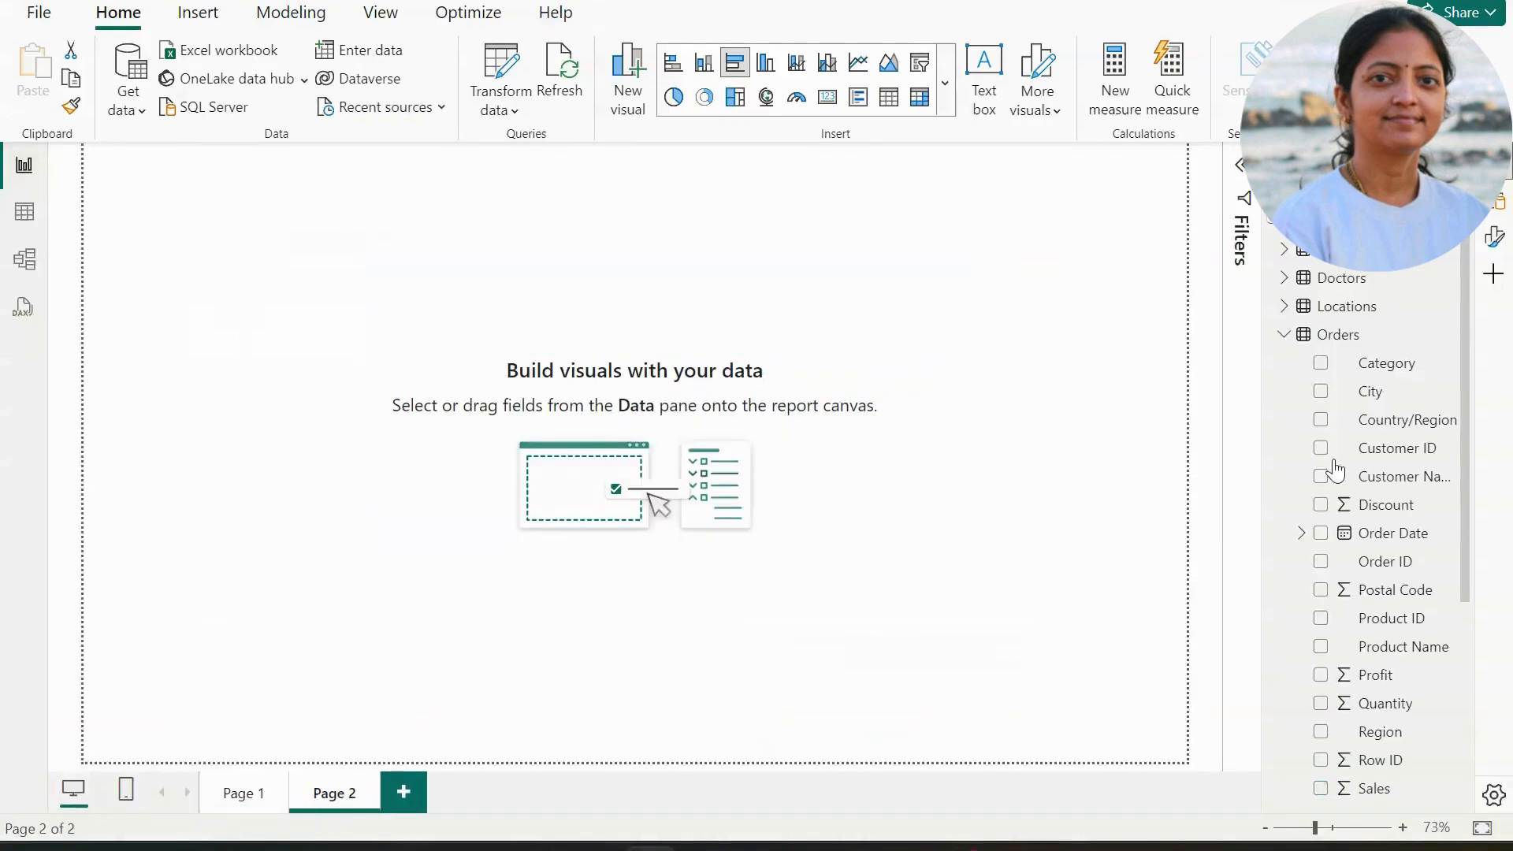
left_click(1284, 334)
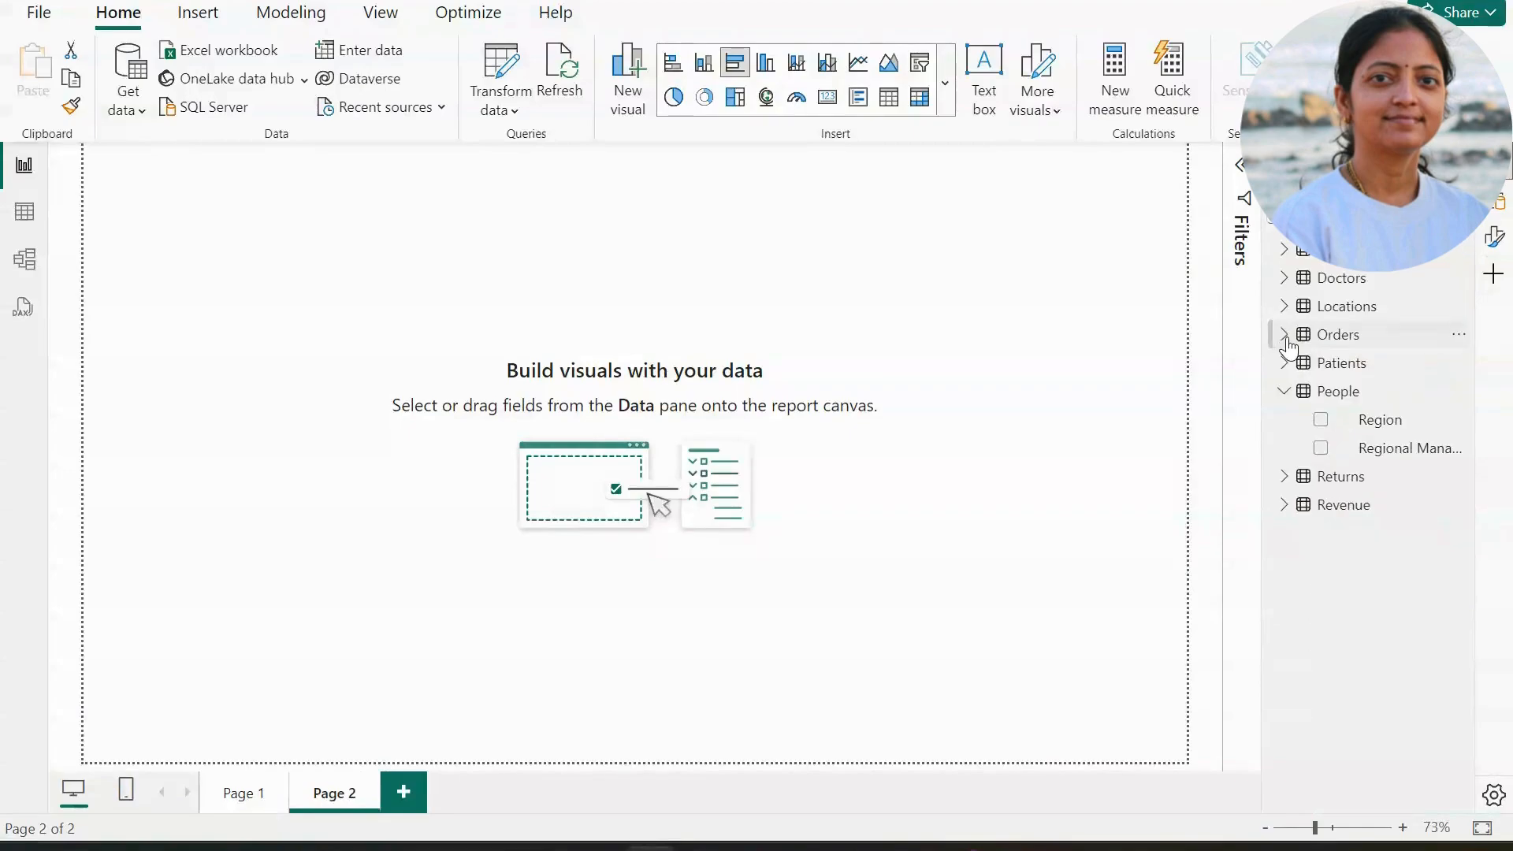
left_click(1286, 392)
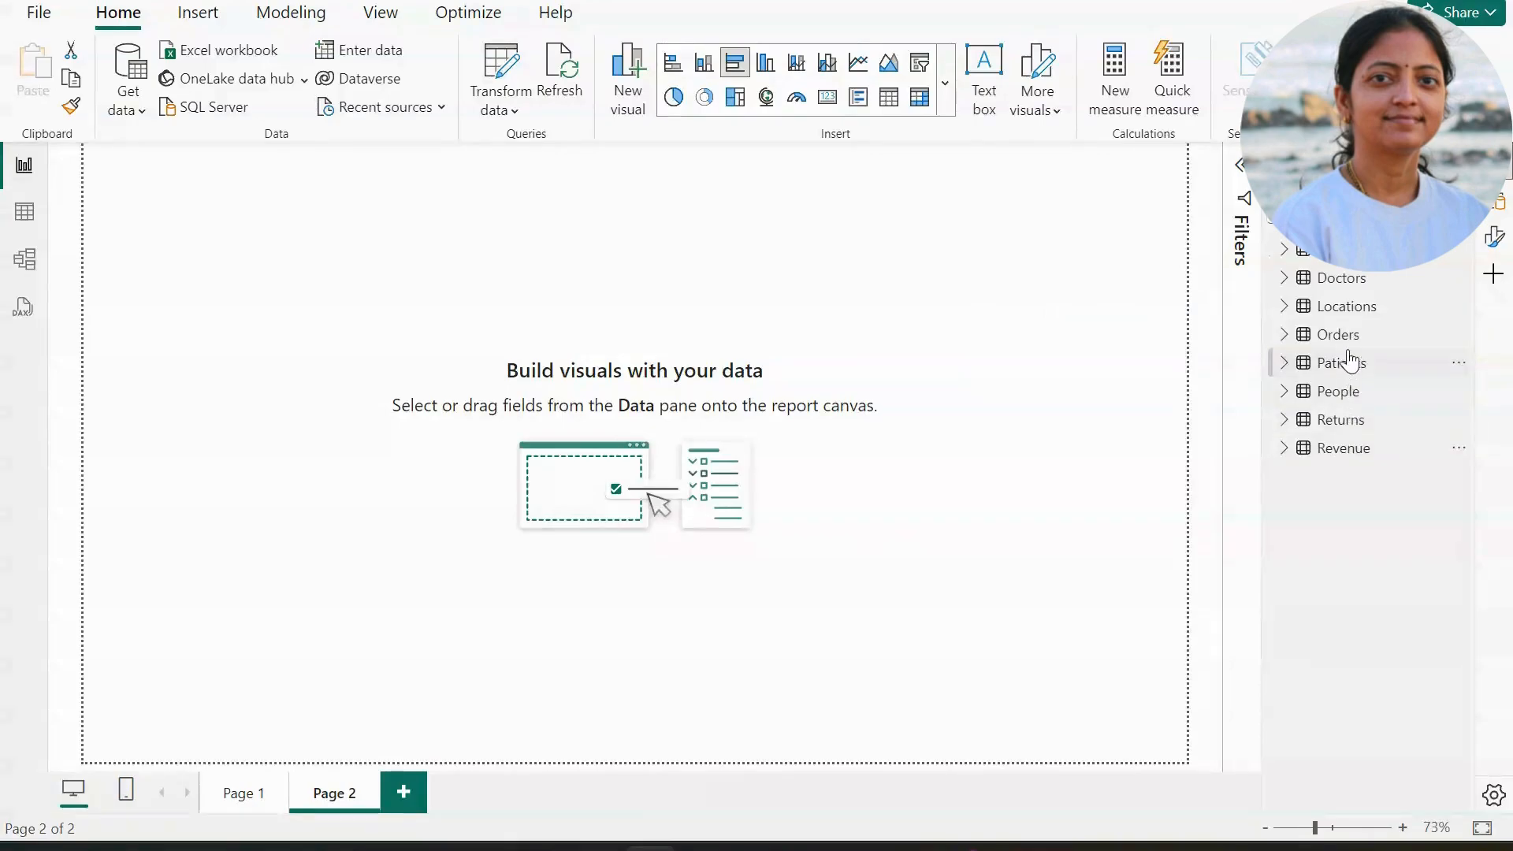
left_click(1287, 367)
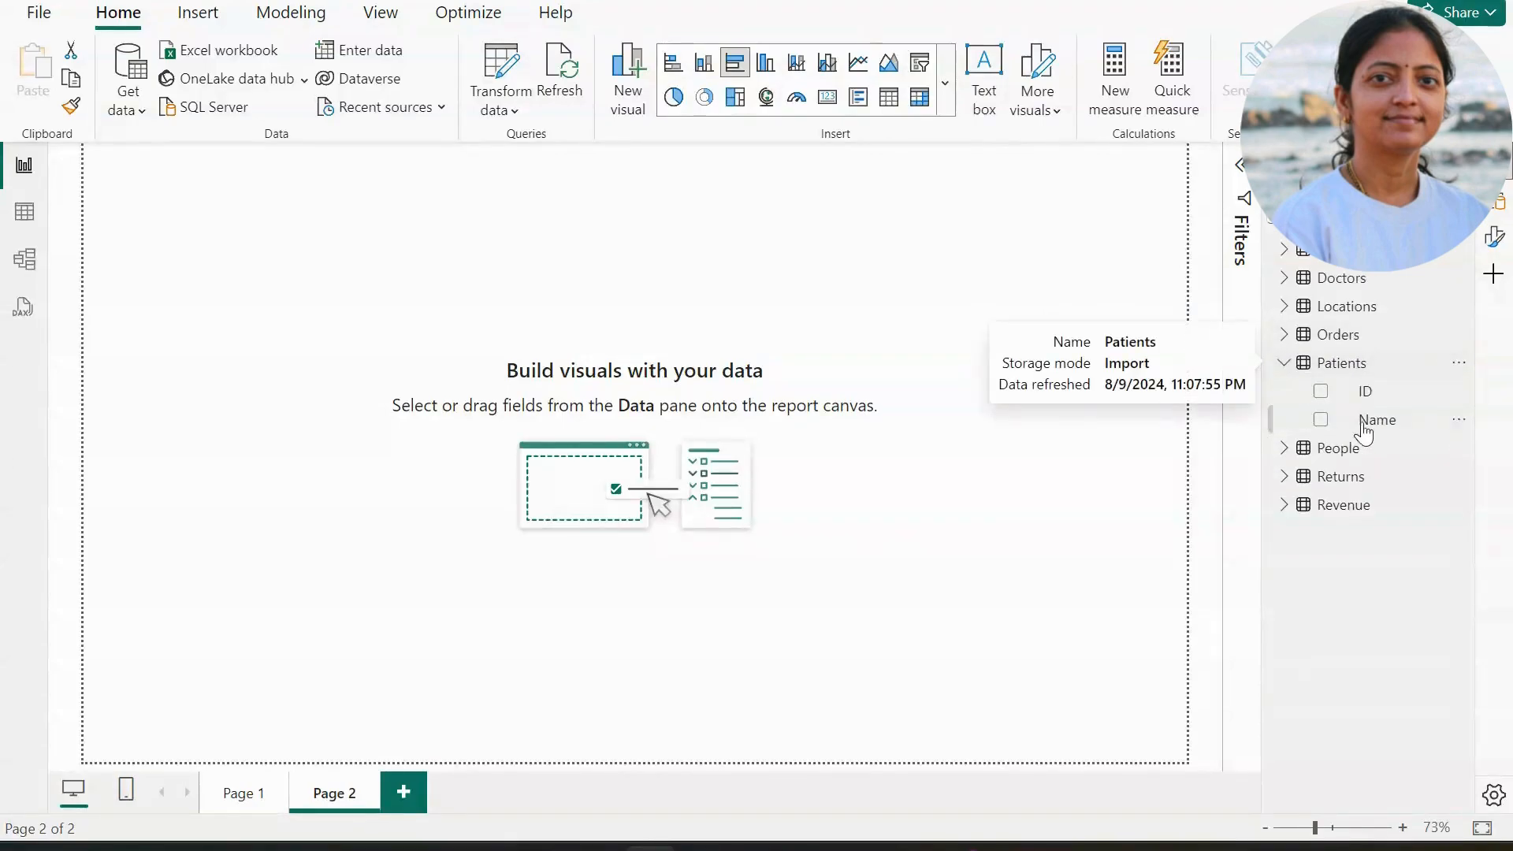
left_click(1321, 420)
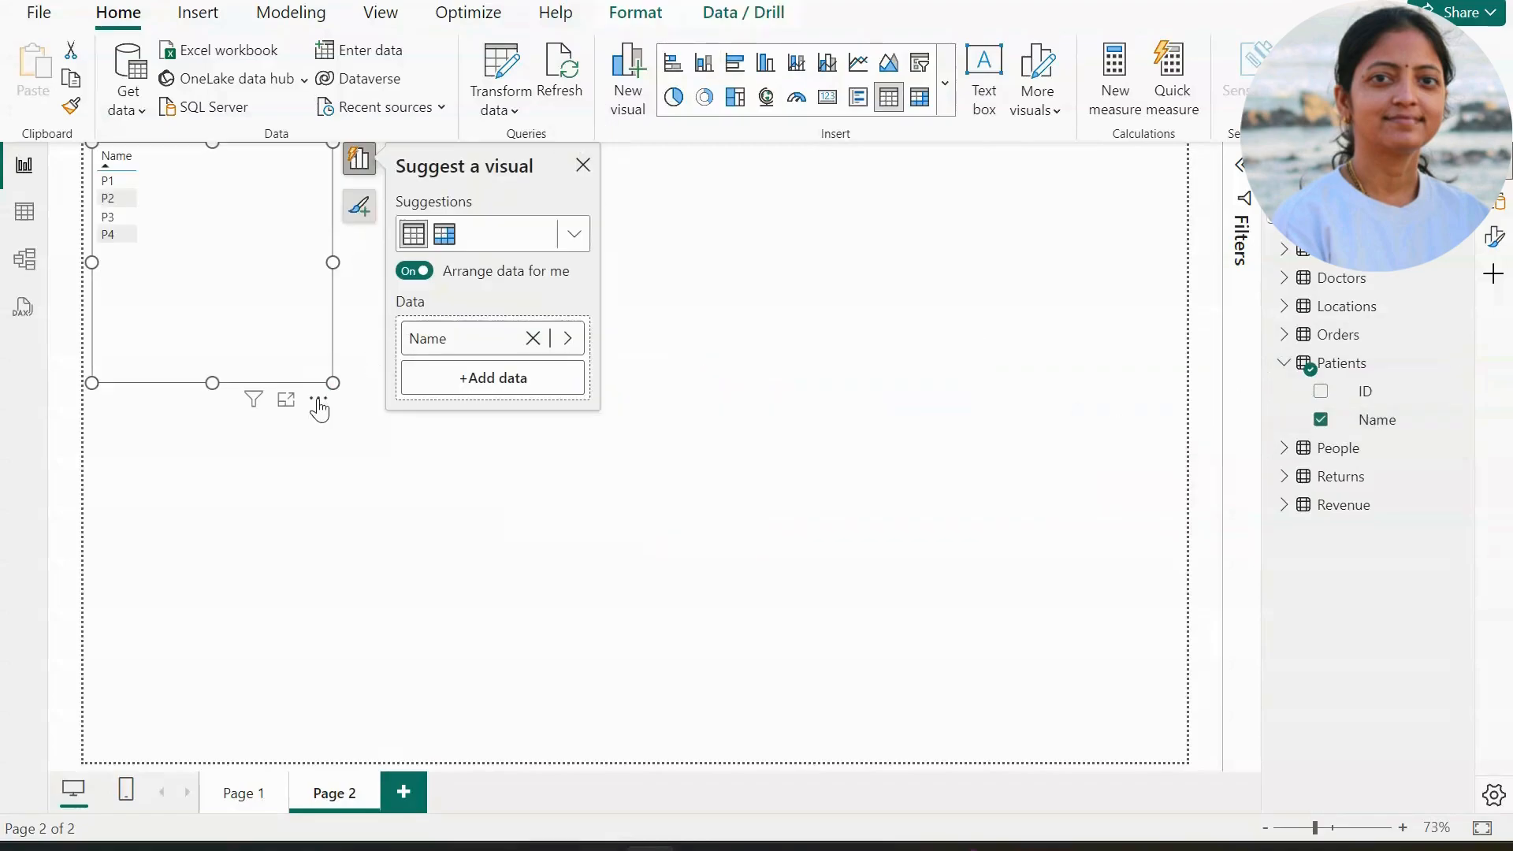
left_click_drag(319, 409, 514, 534)
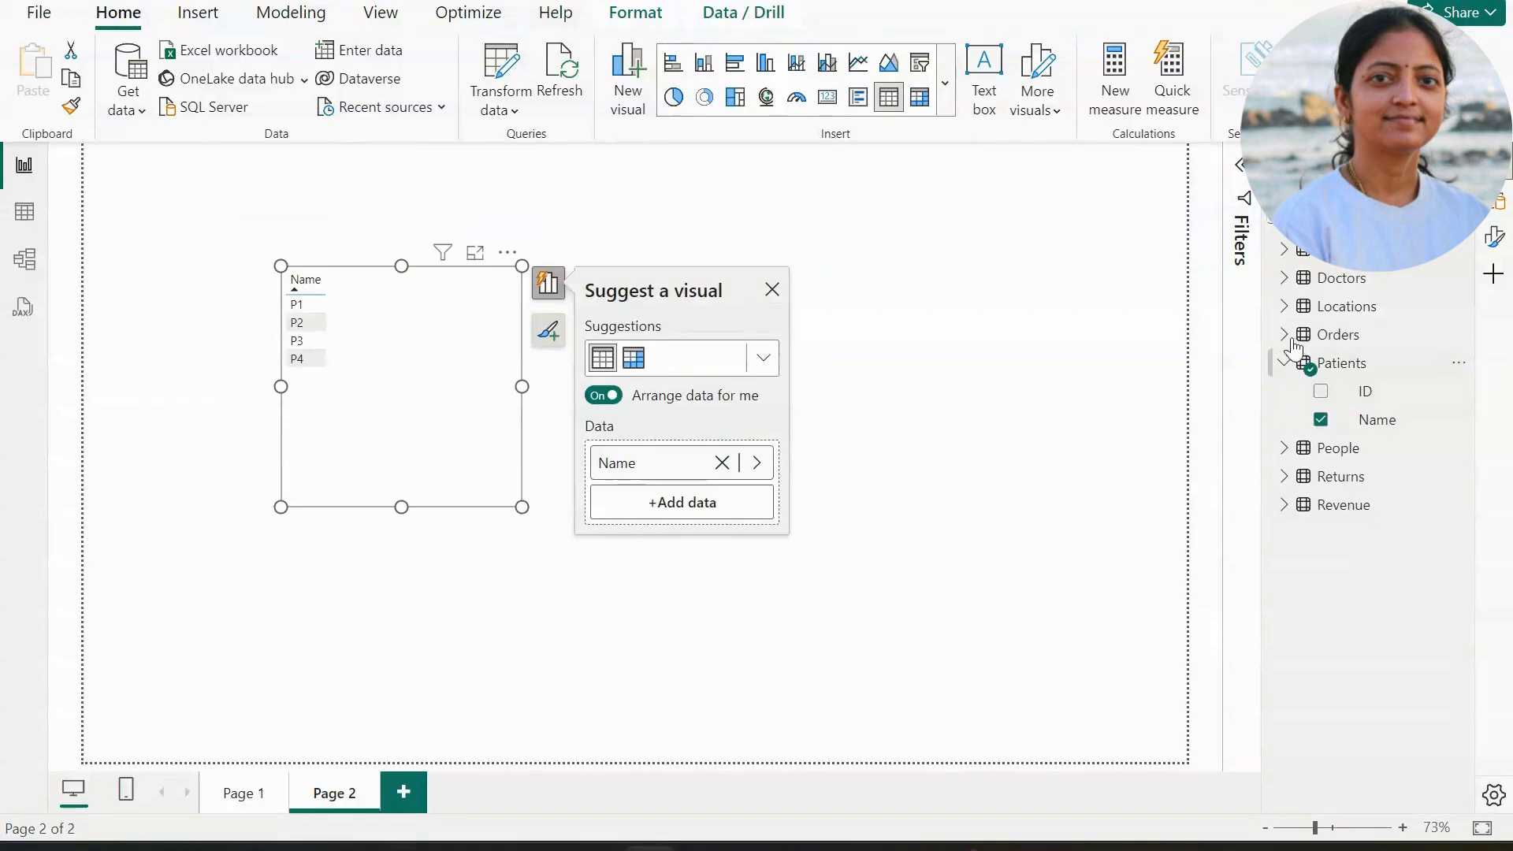
Add the Doctors table's Name and the Date table's Appointment_date to the patient visual.
left_click(1285, 278)
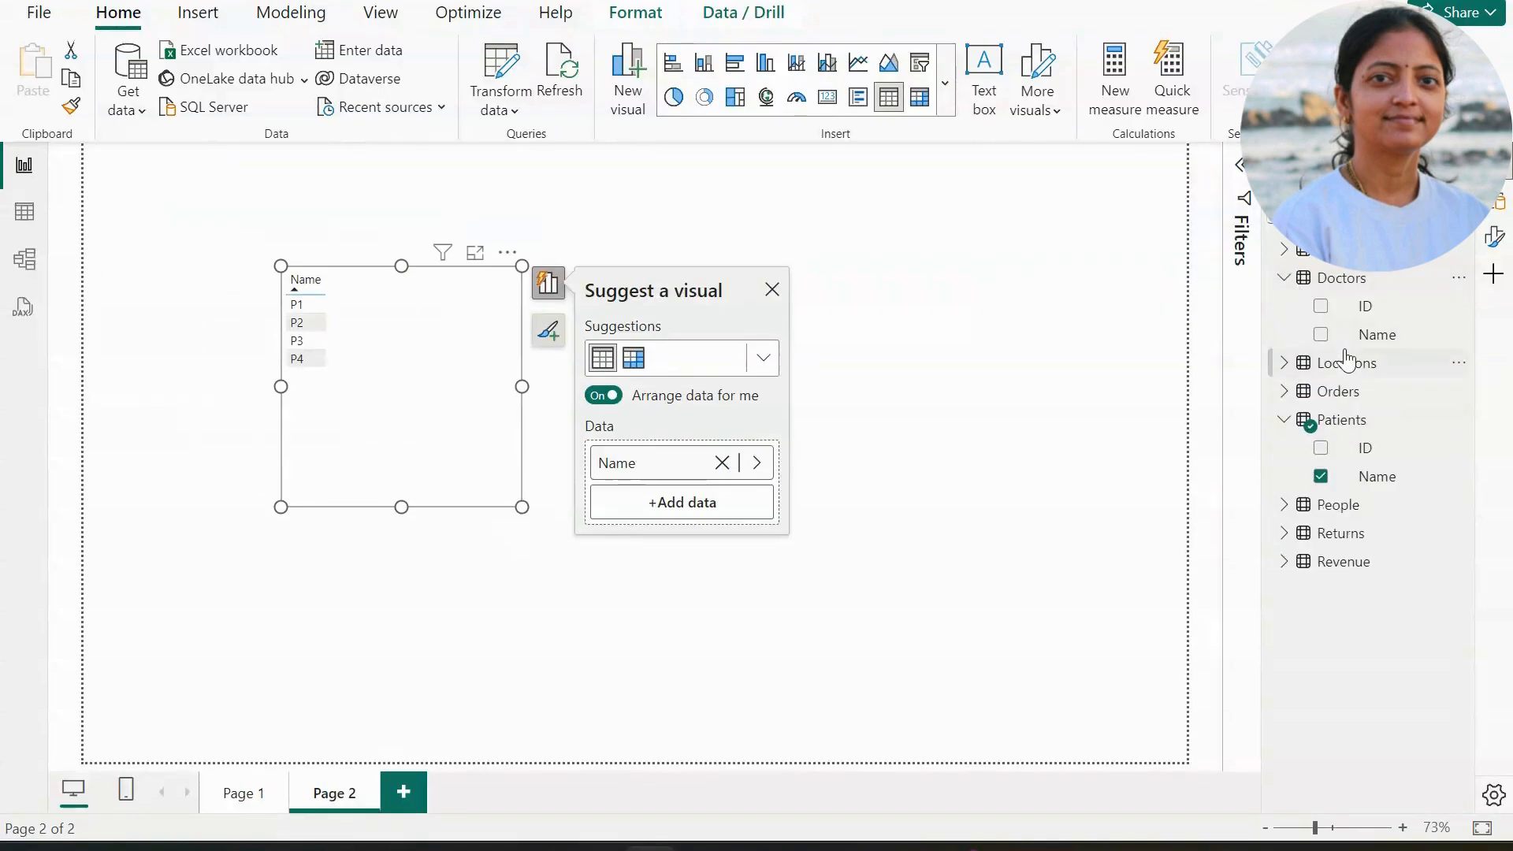
left_click(1321, 335)
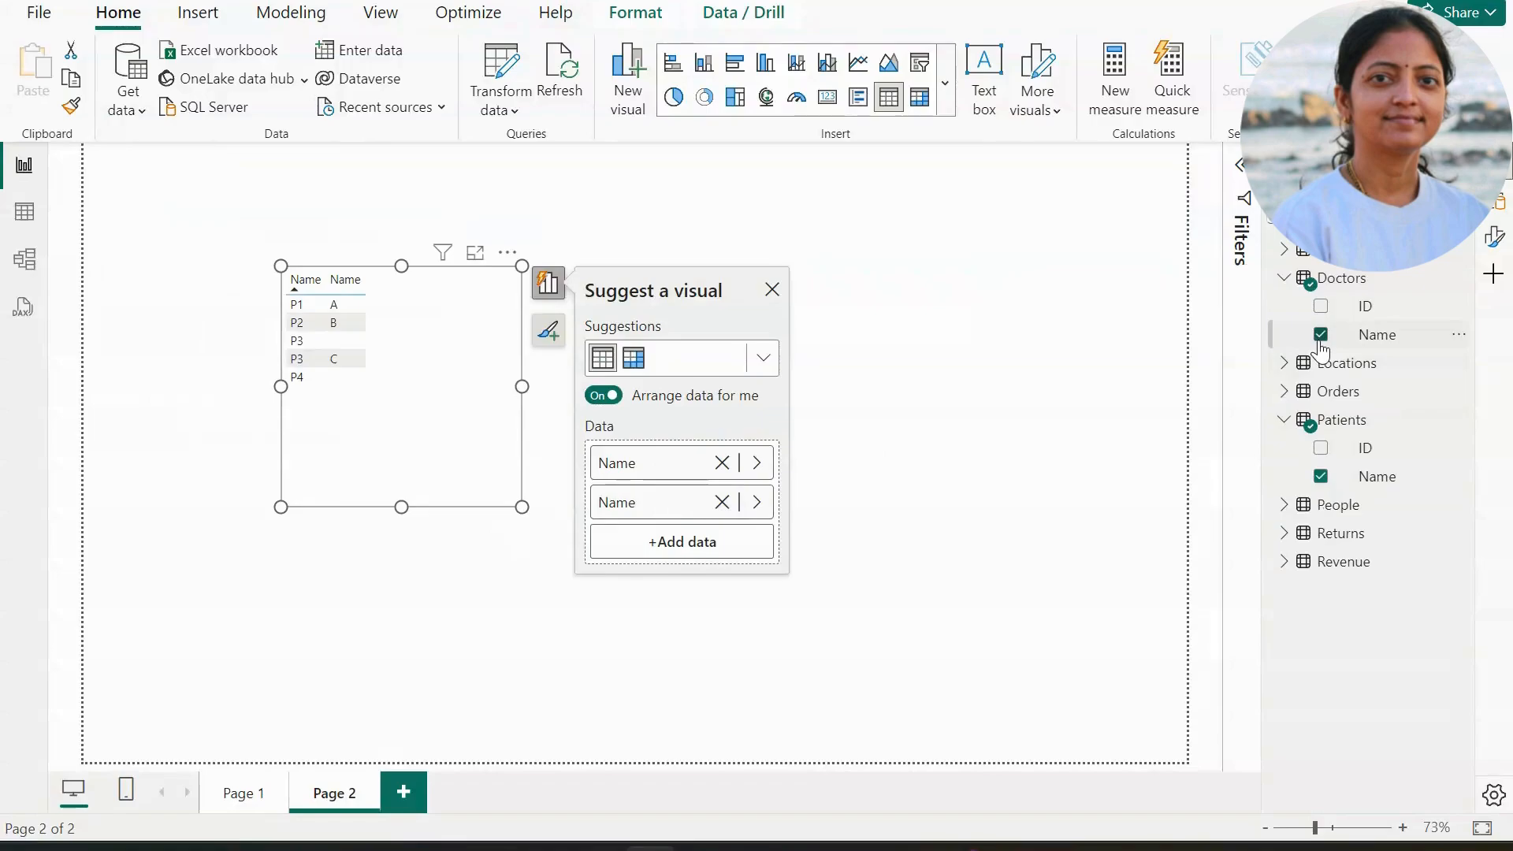
left_click(1285, 281)
scroll(1316, 288, "up", 1)
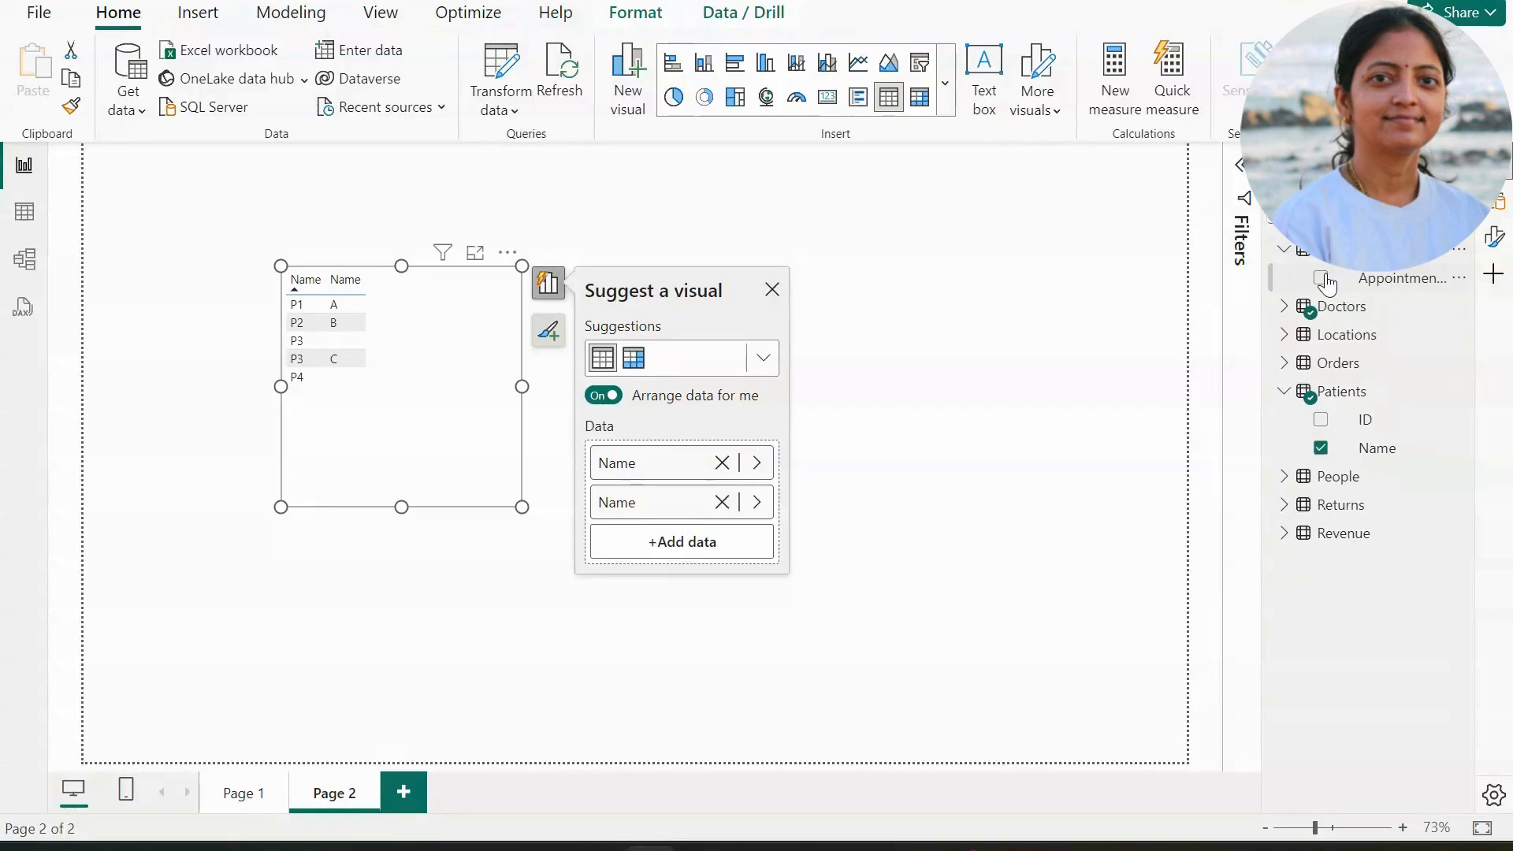
left_click(1322, 280)
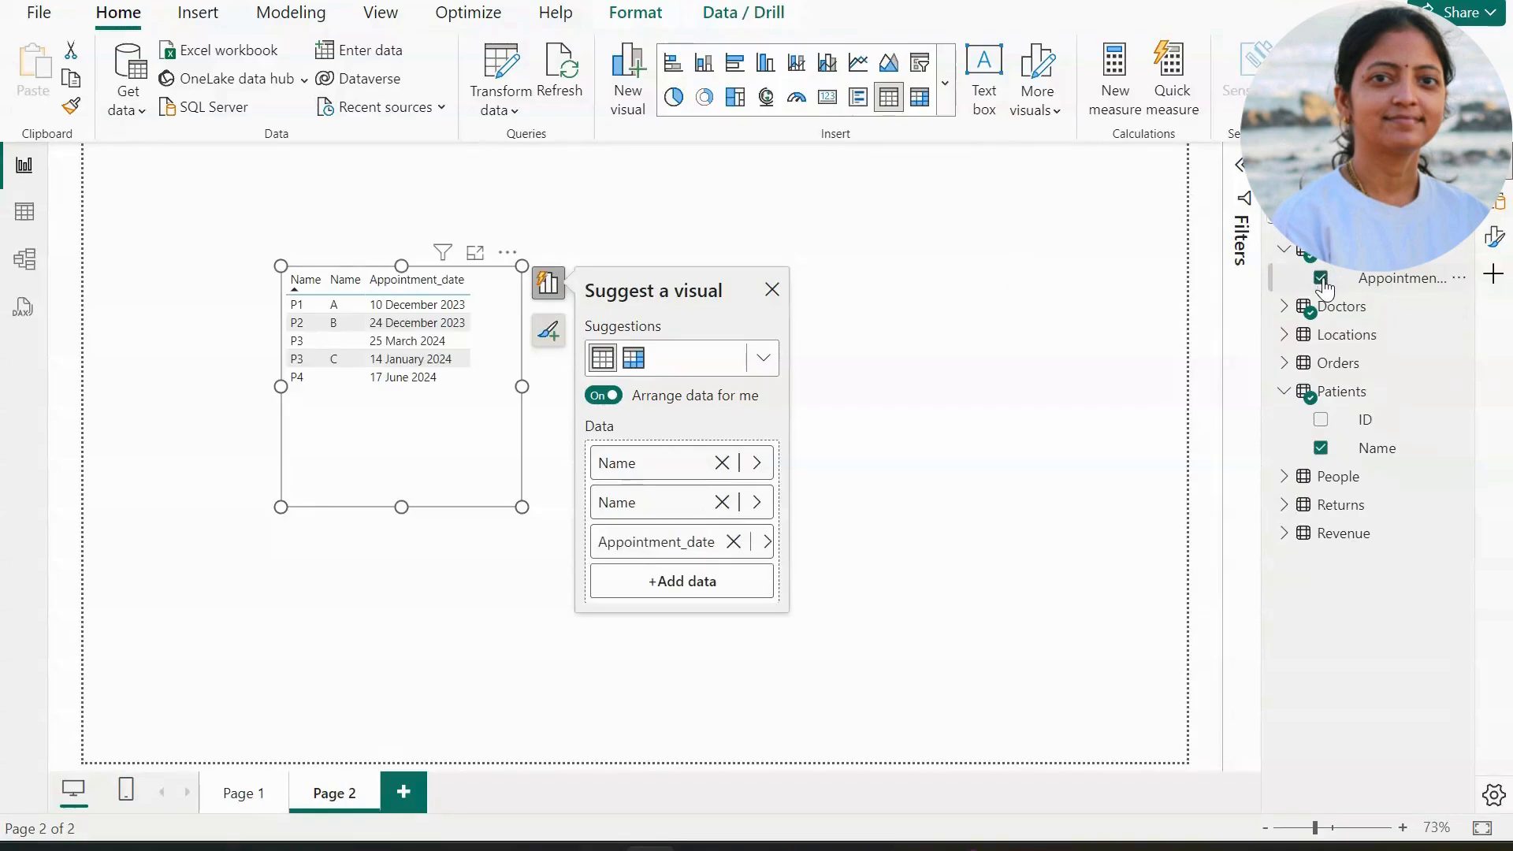
Add the Revenue table's Fees to the visual, and widen it as a plain table instead of a matrix.
left_click(1285, 534)
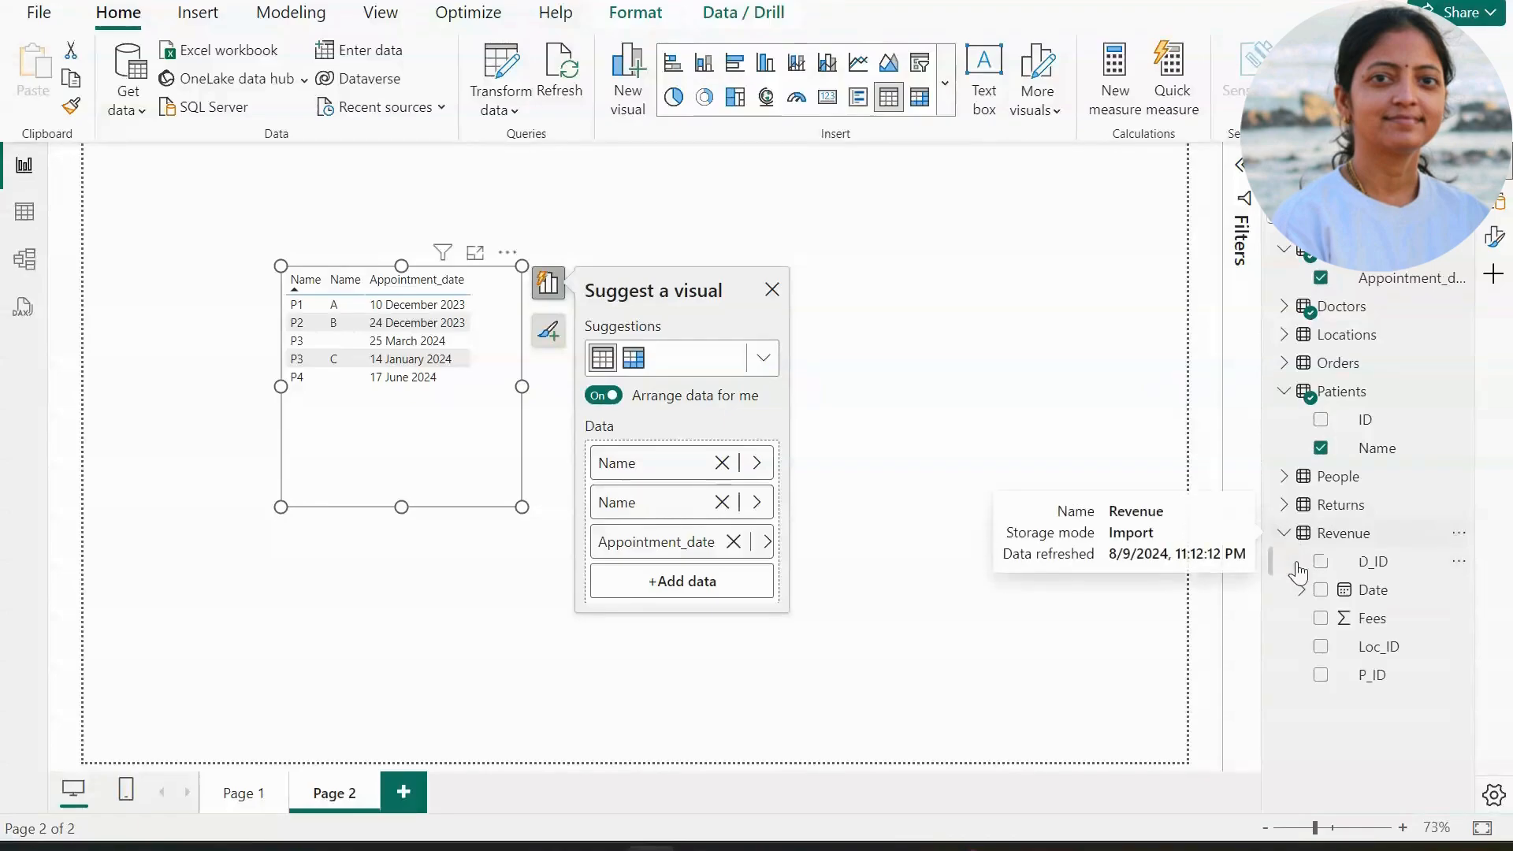
left_click(1322, 619)
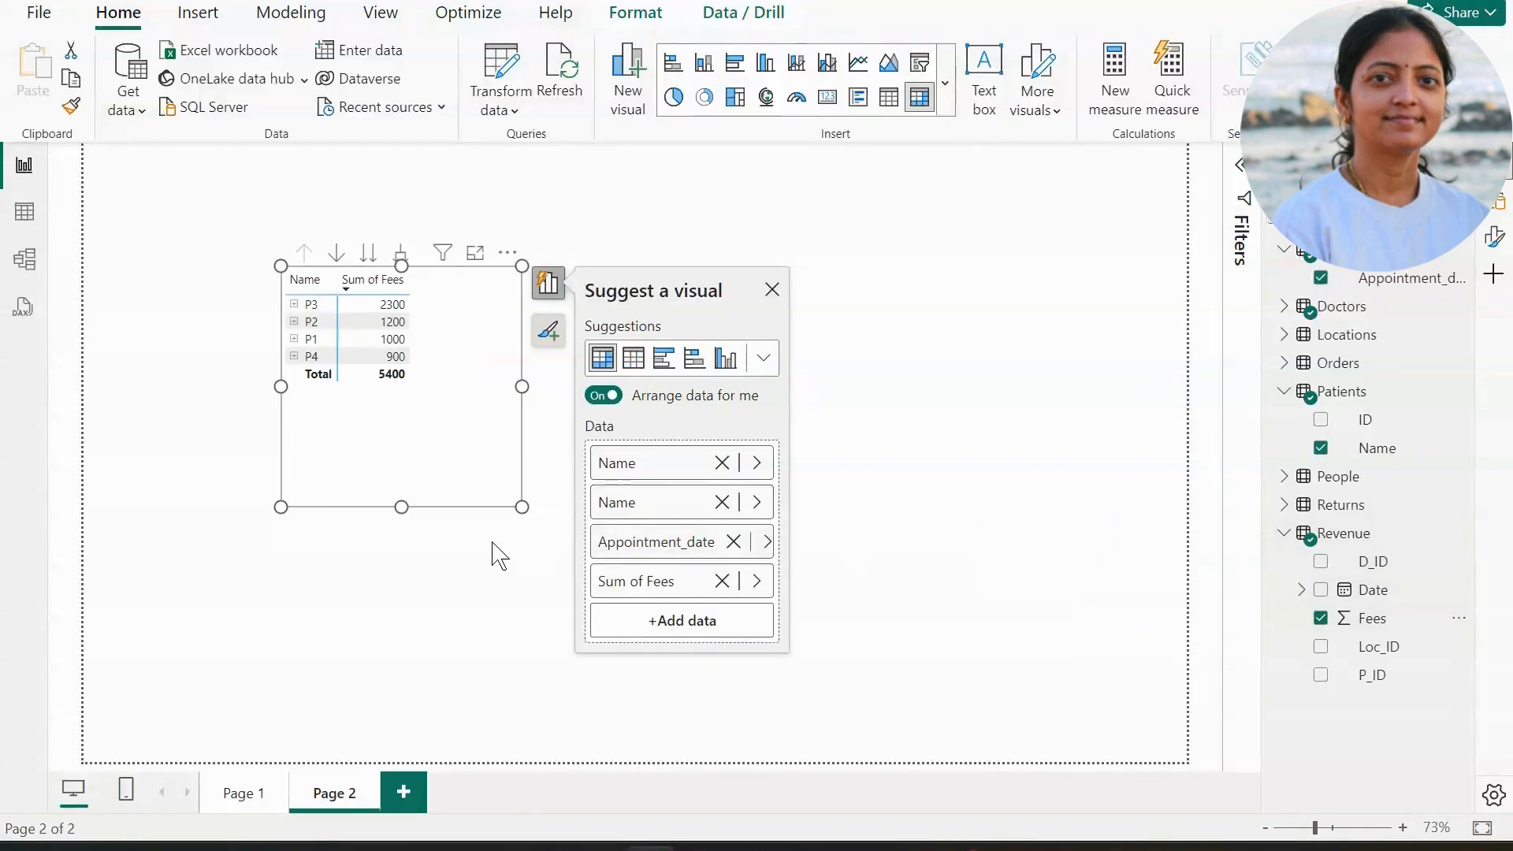
left_click_drag(522, 504, 676, 523)
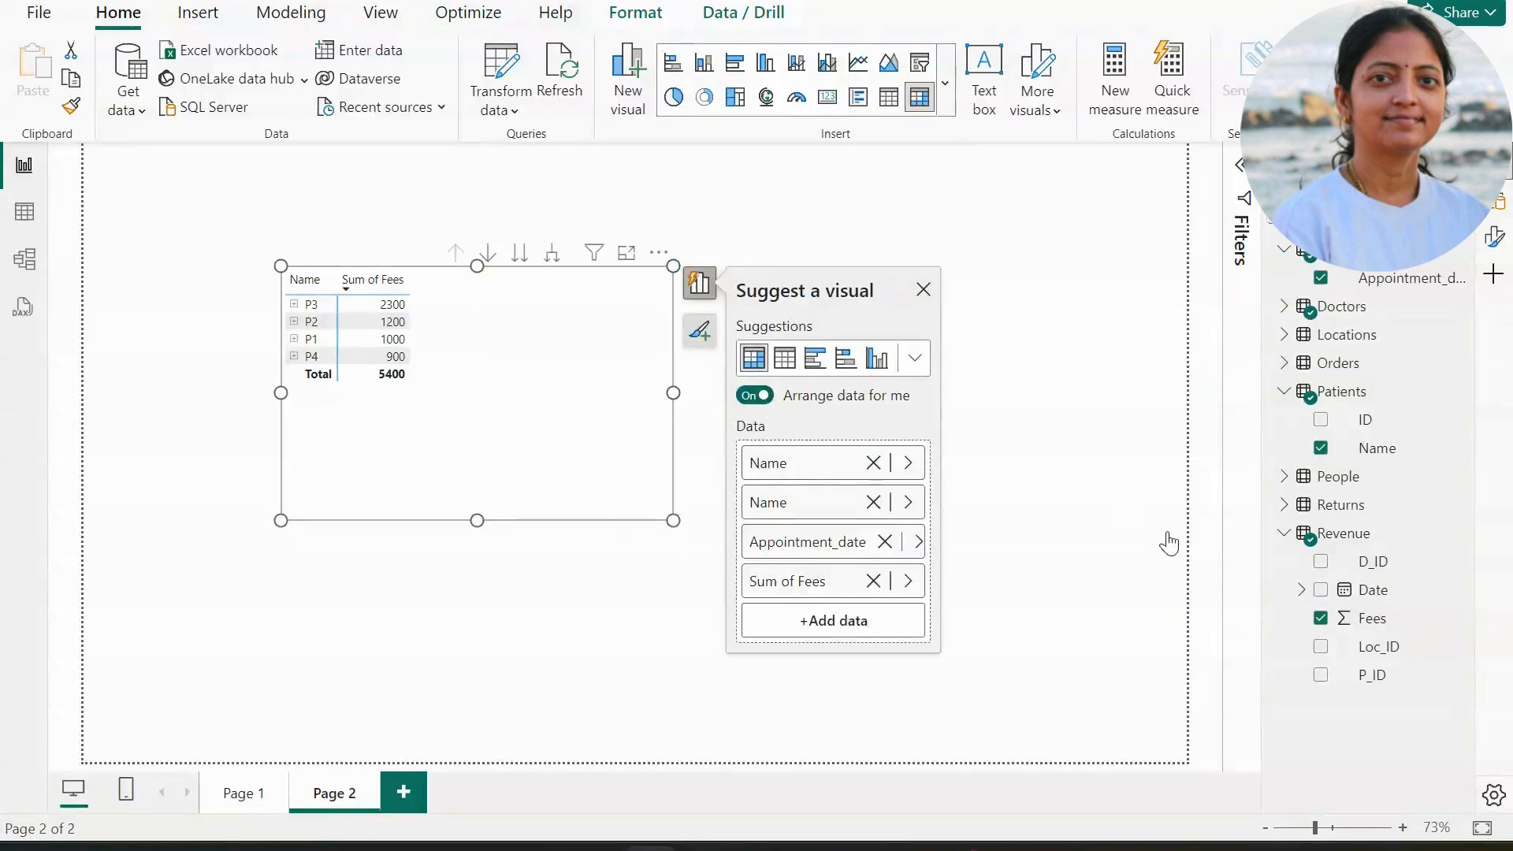
left_click(923, 290)
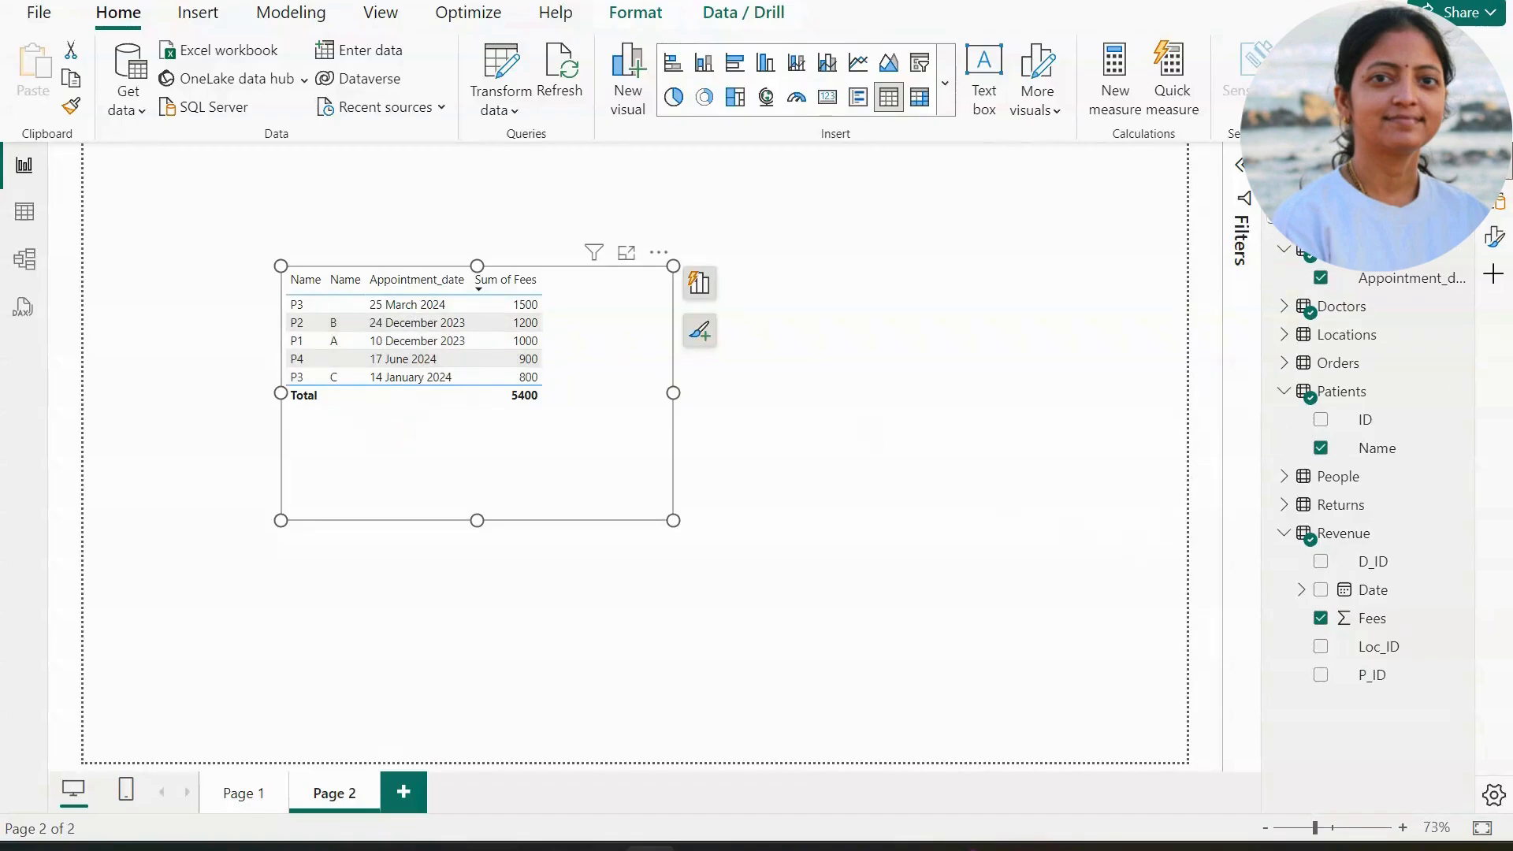
left_click(699, 284)
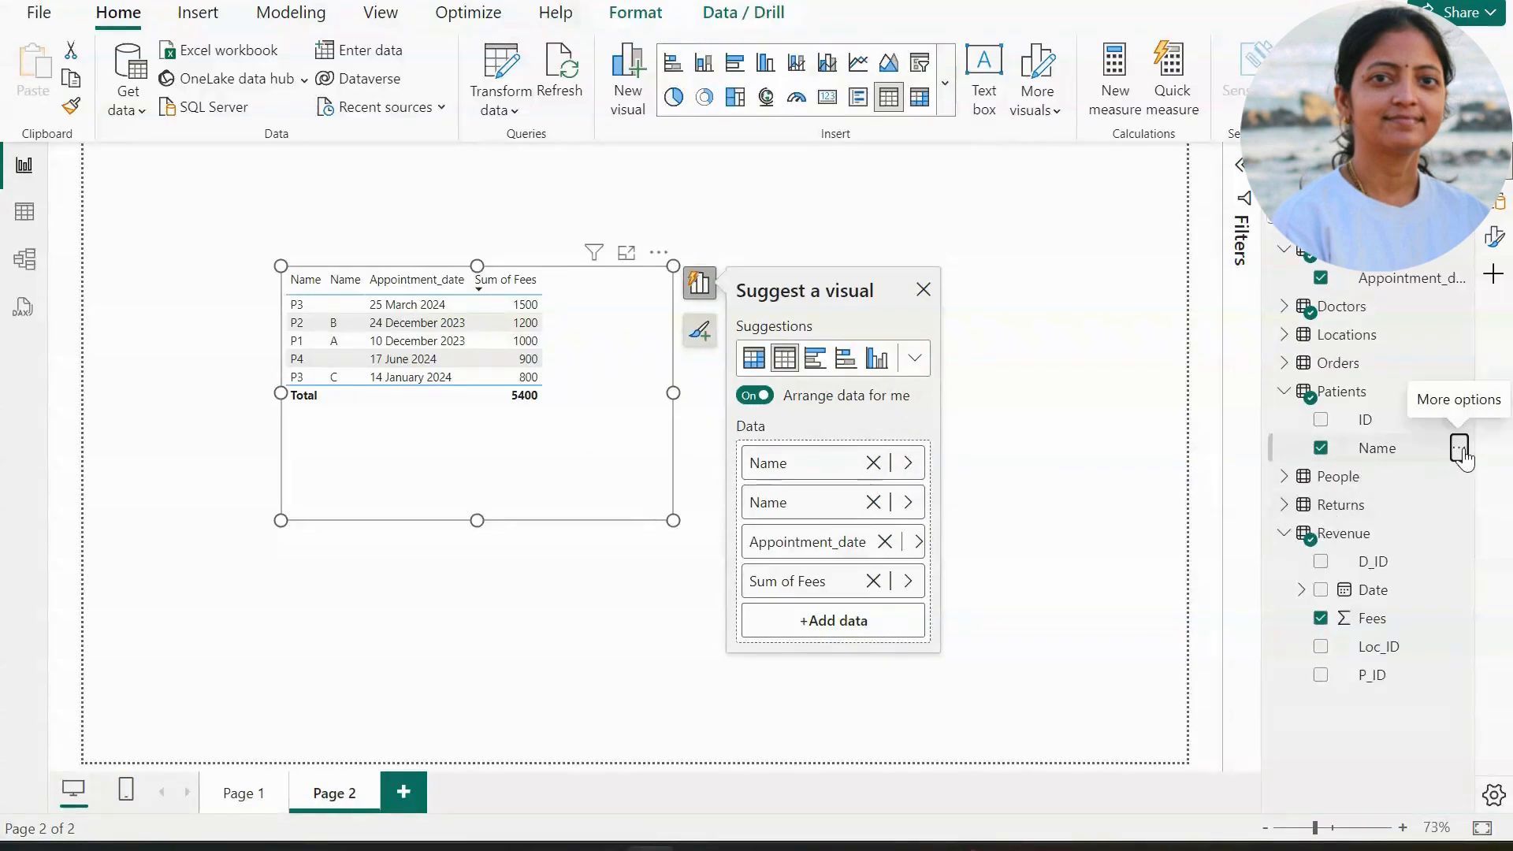
Rename the Patients table's Name field to Patient Name.
left_click(1460, 451)
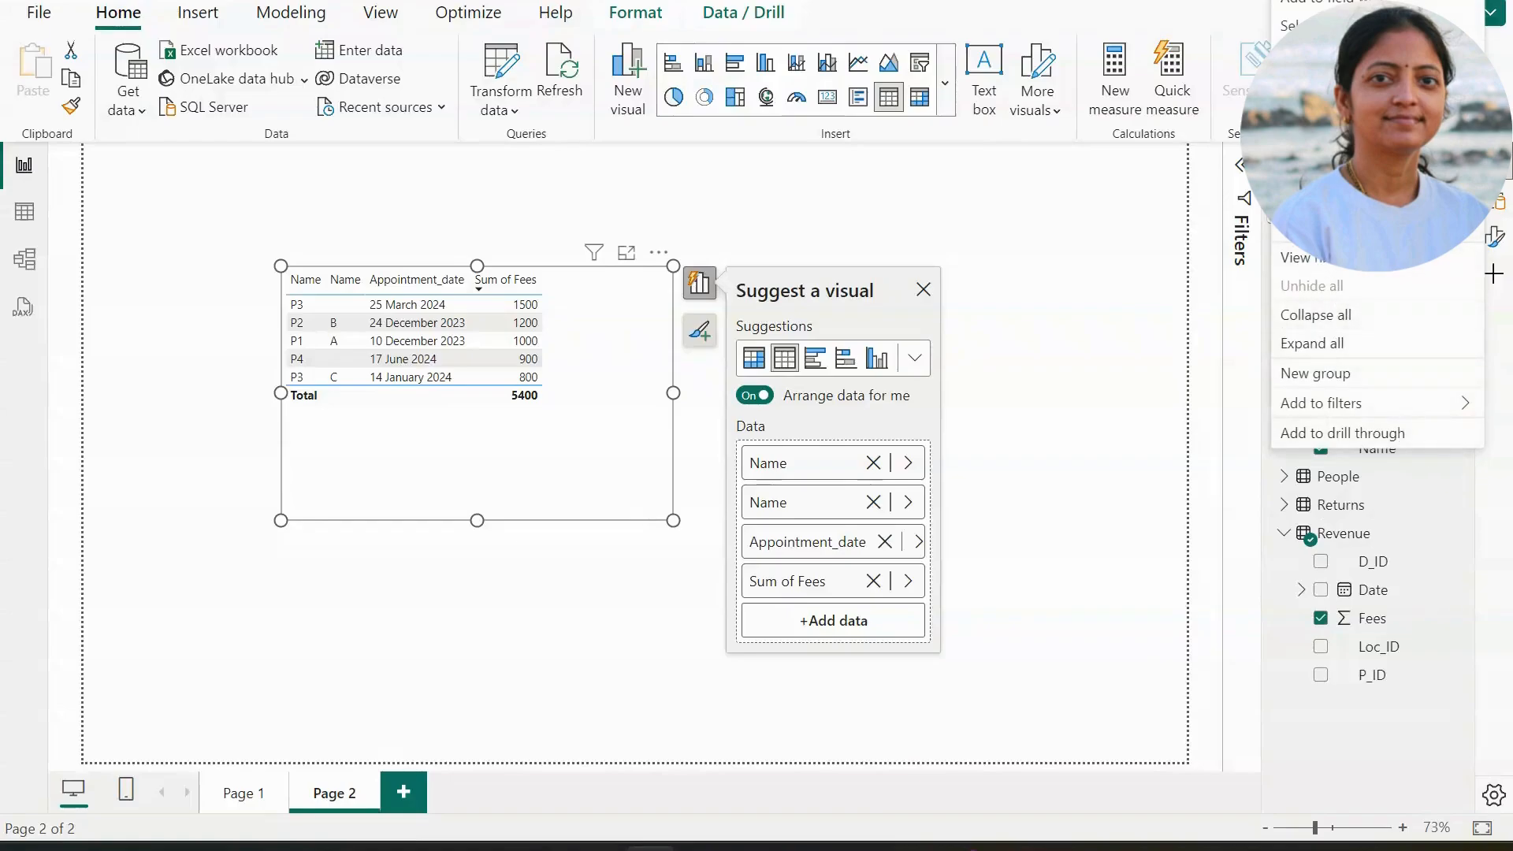
left_click(1305, 170)
left_click(1363, 447)
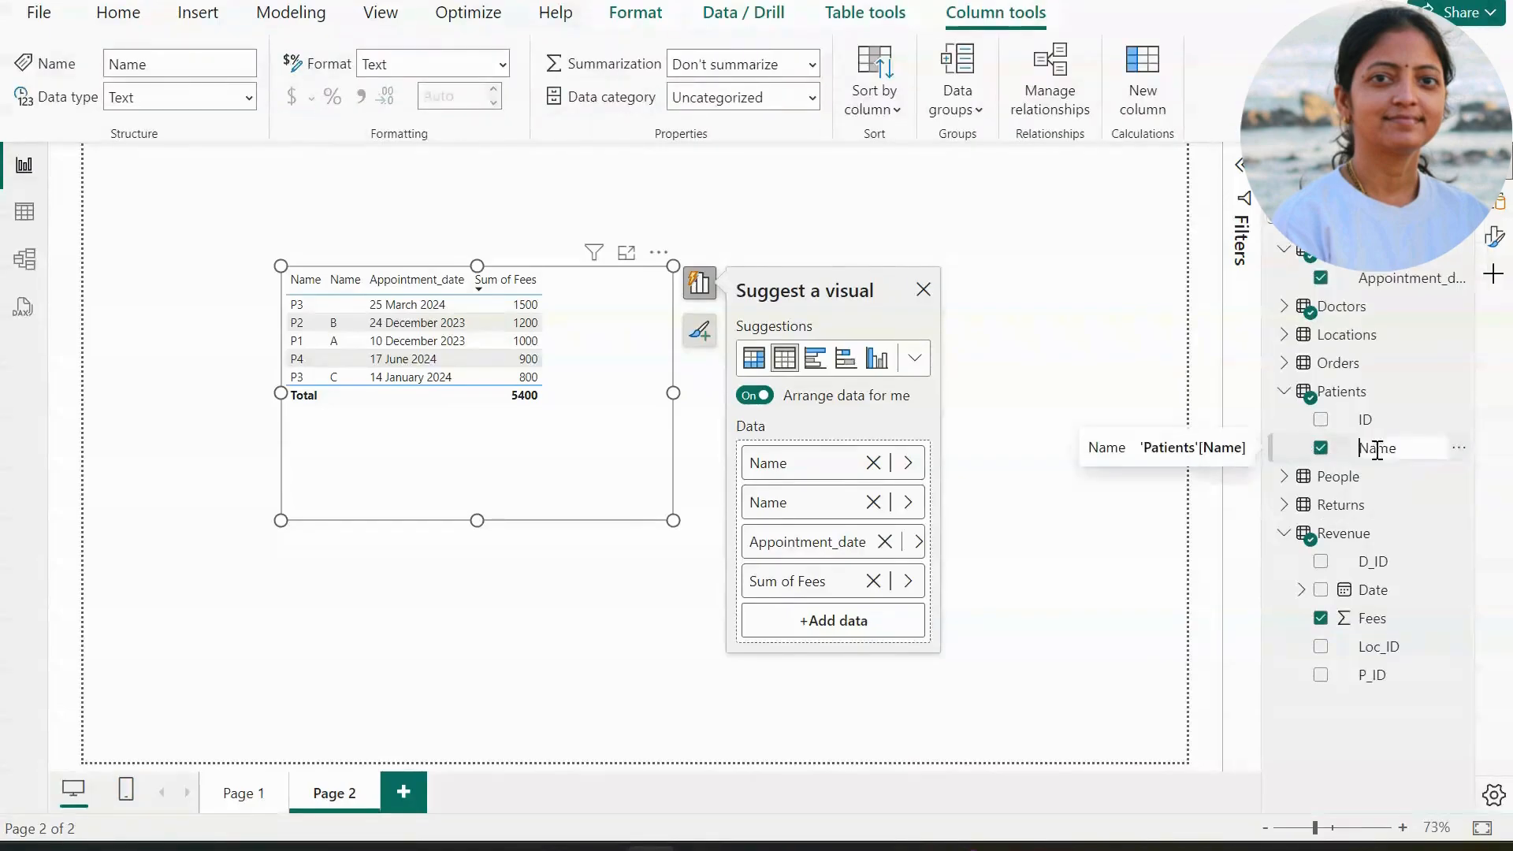
type("Patient")
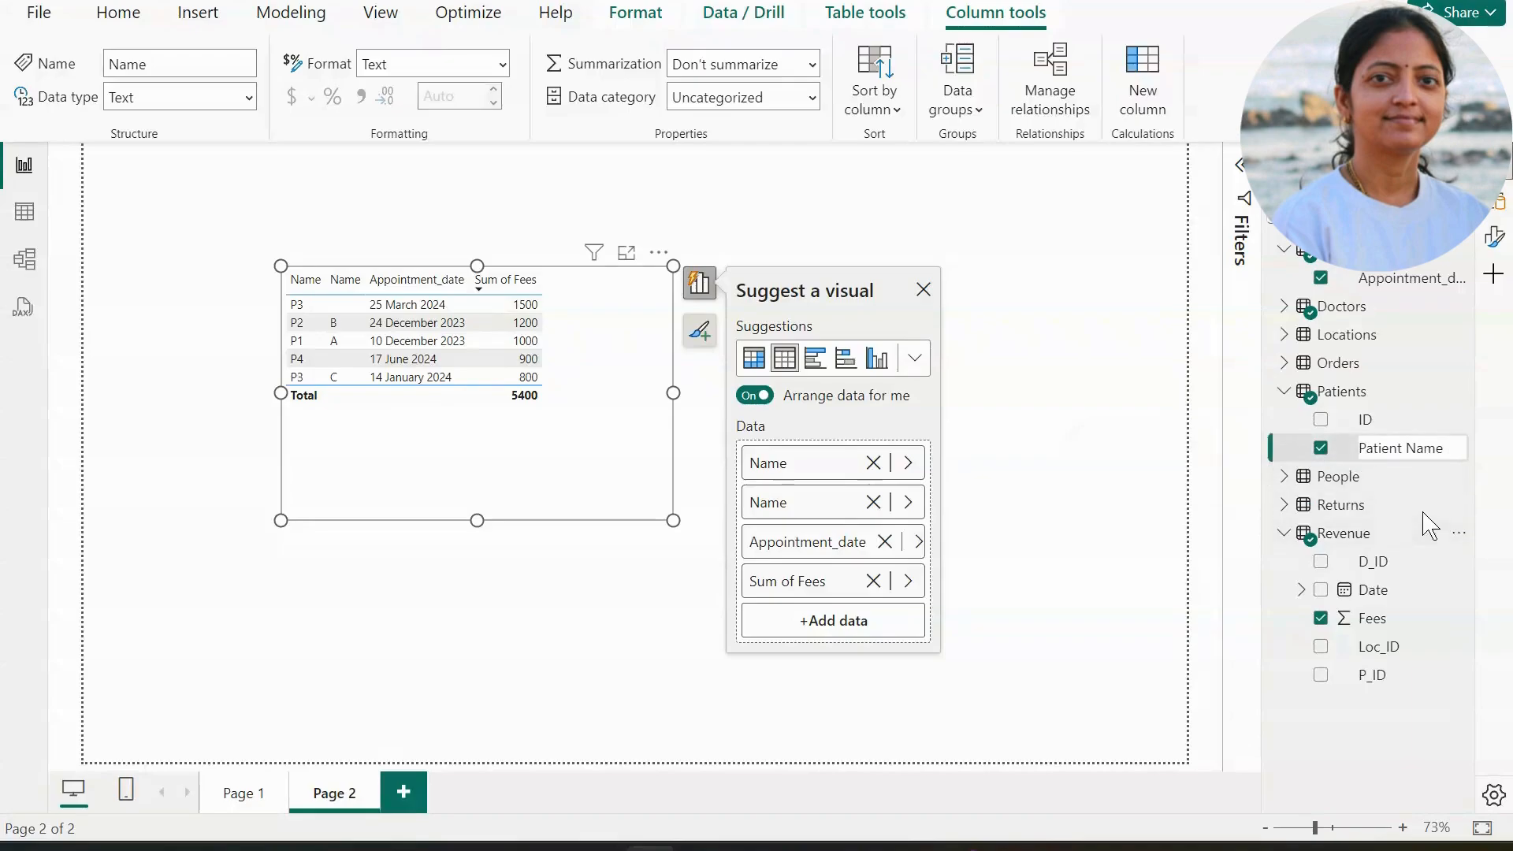
key("Return")
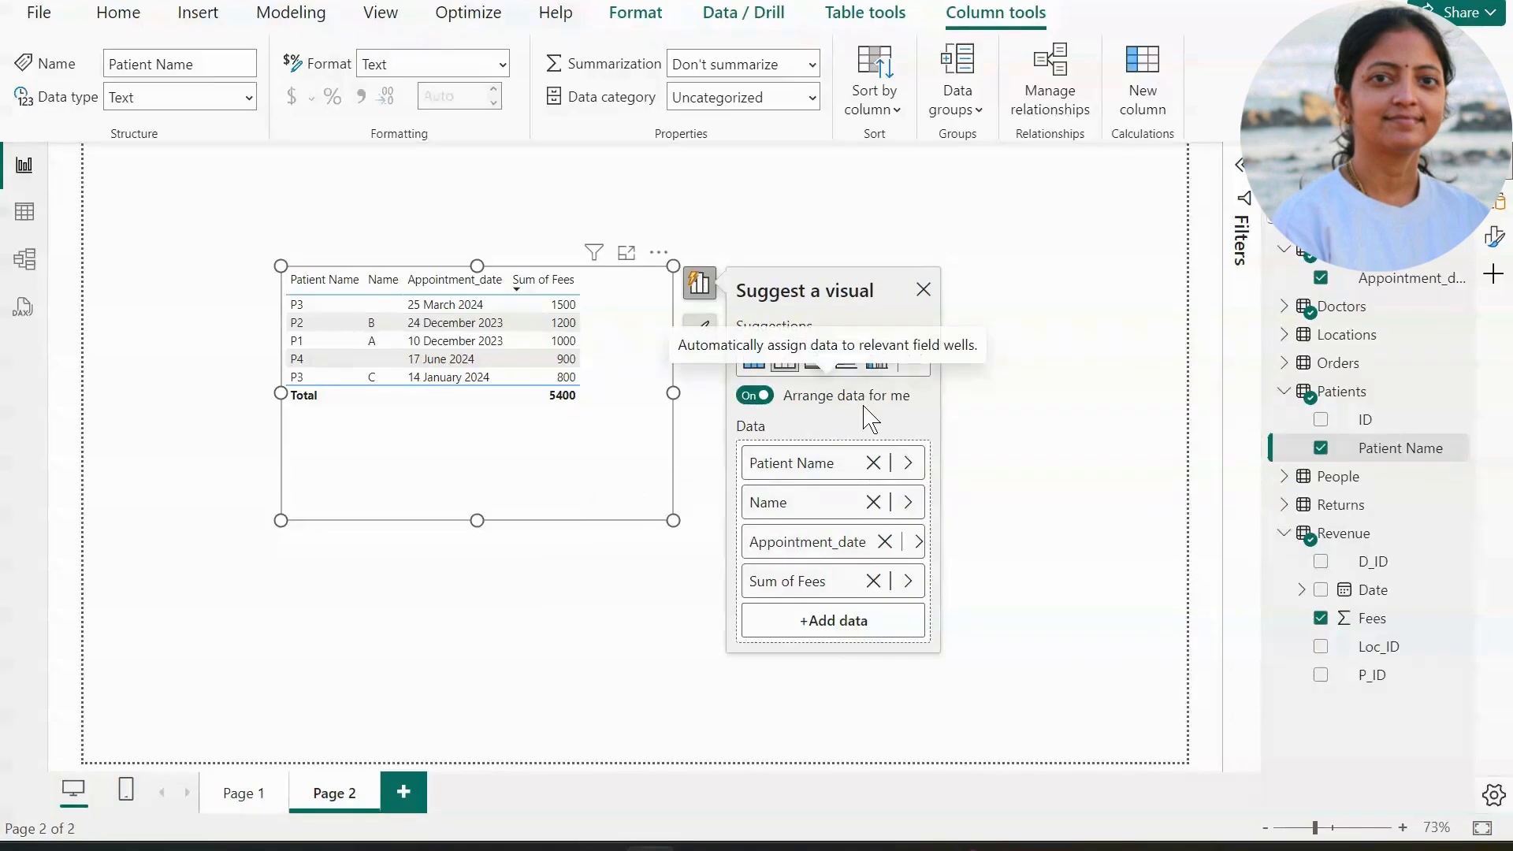
Order the table visual's columns with the doctors' Name before Patient Name, and remove Appointment_date from it.
left_click(1496, 208)
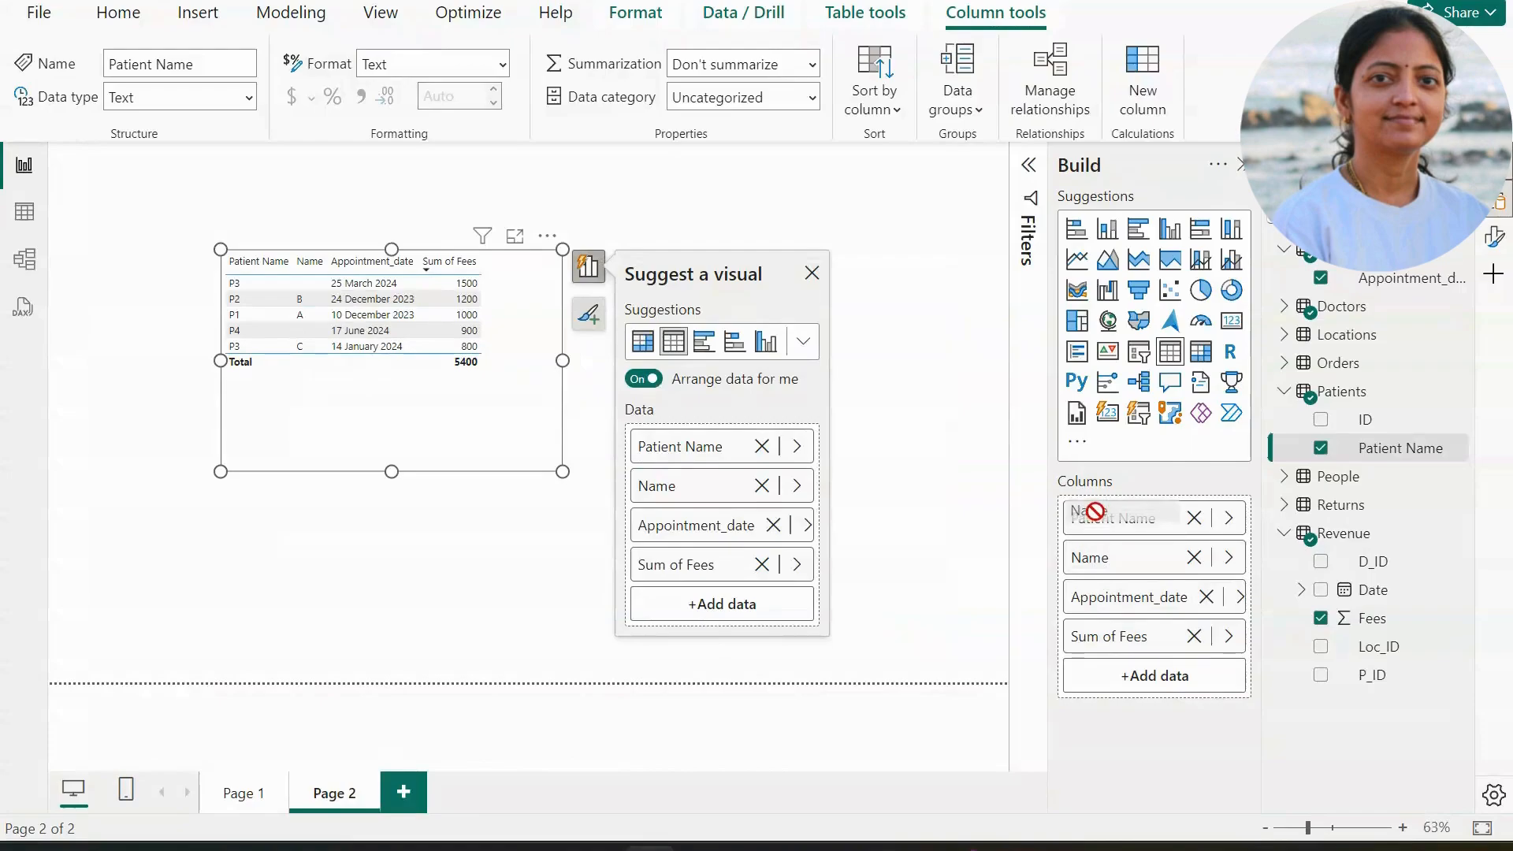
left_click_drag(1097, 520, 1086, 605)
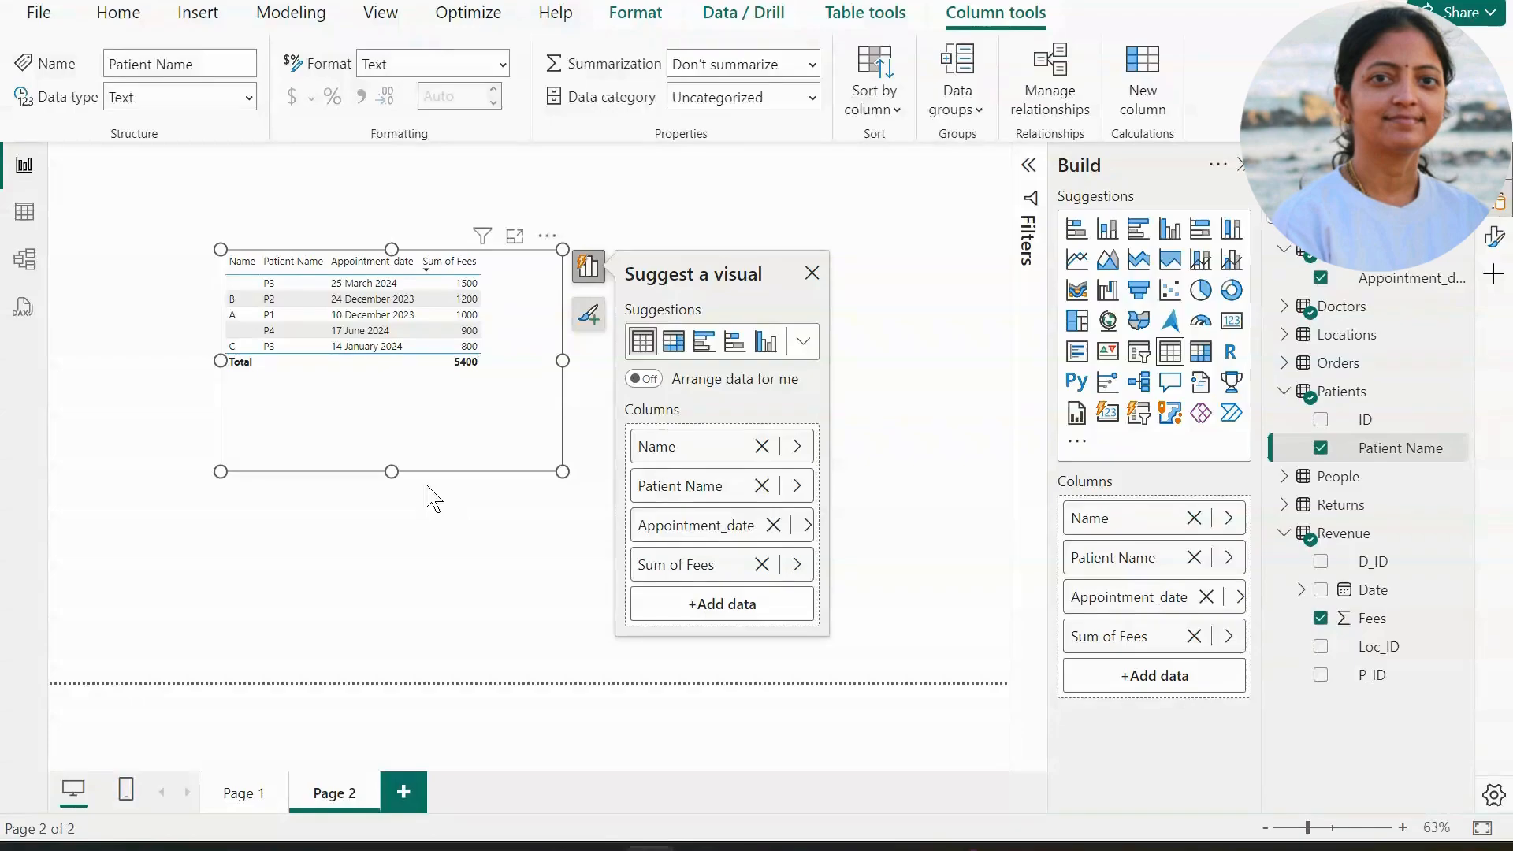
left_click(773, 525)
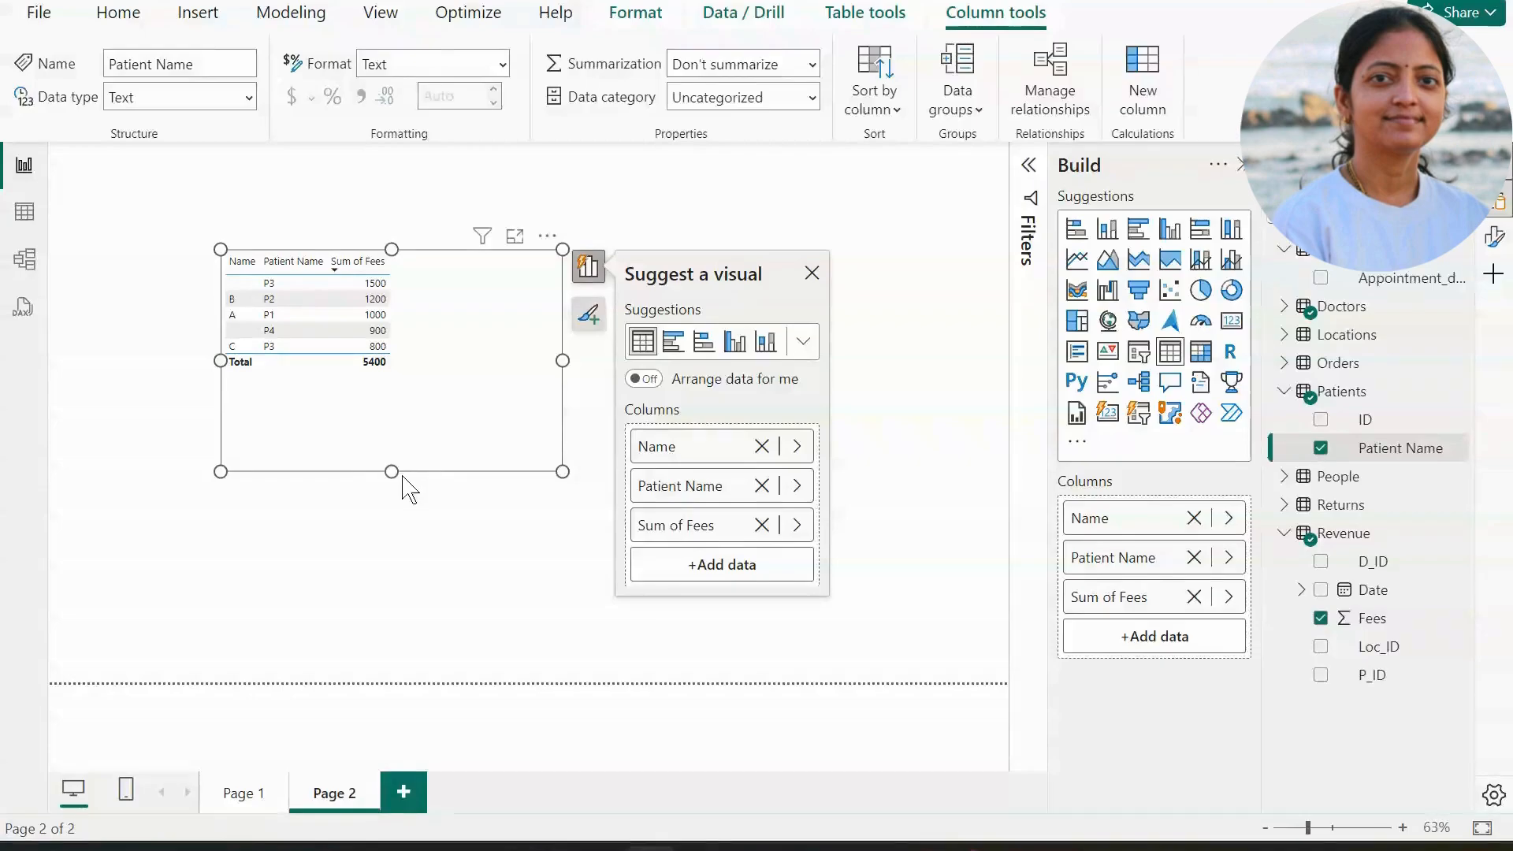
Reduce the table visual's height, shift it slightly left on the page, and deselect it.
left_click_drag(393, 470, 513, 339)
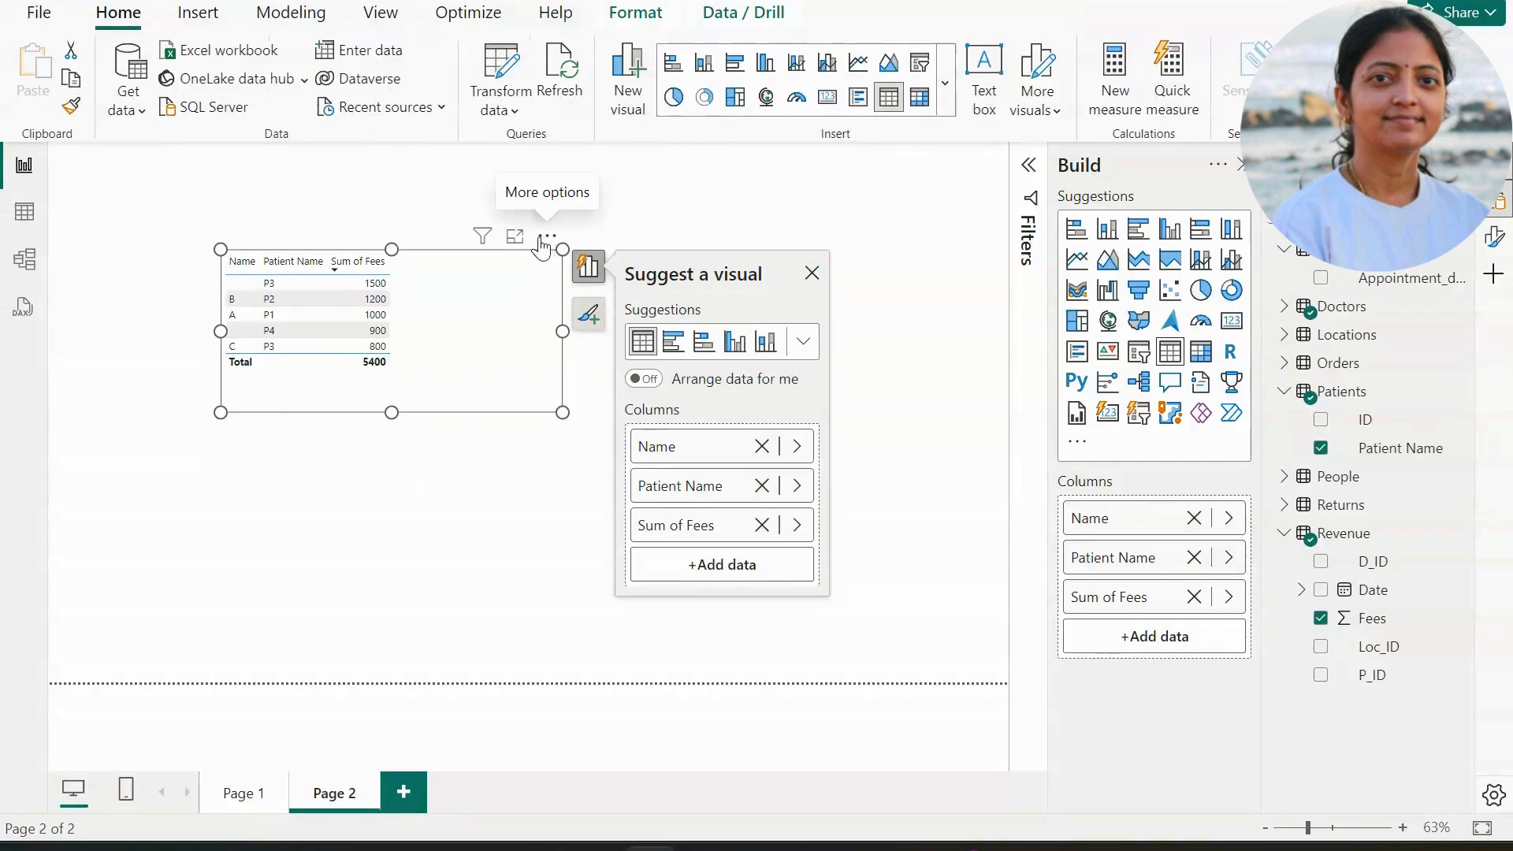
left_click_drag(551, 252, 508, 244)
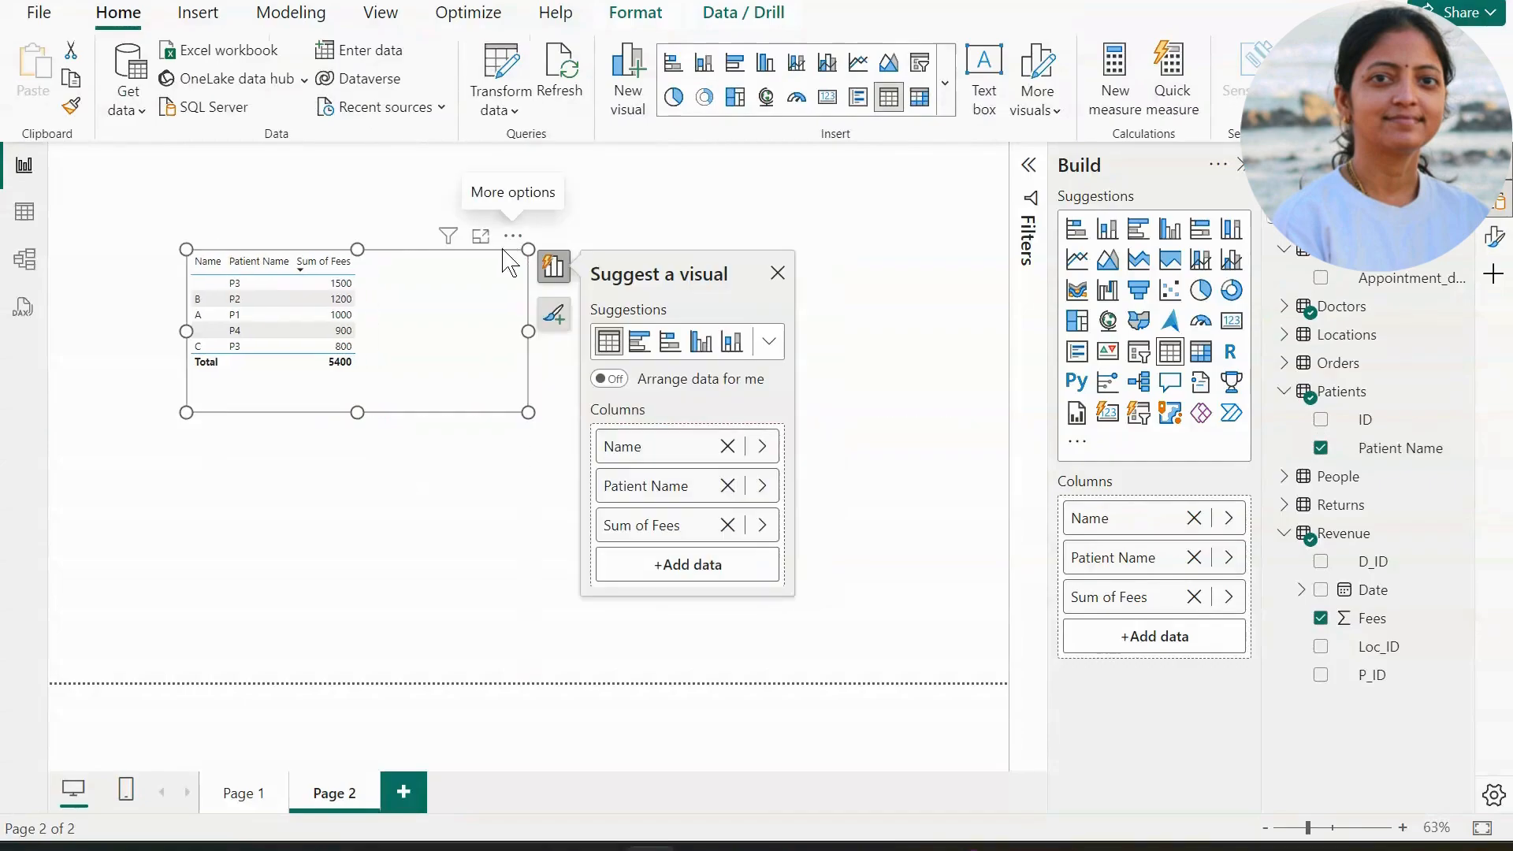
left_click(492, 587)
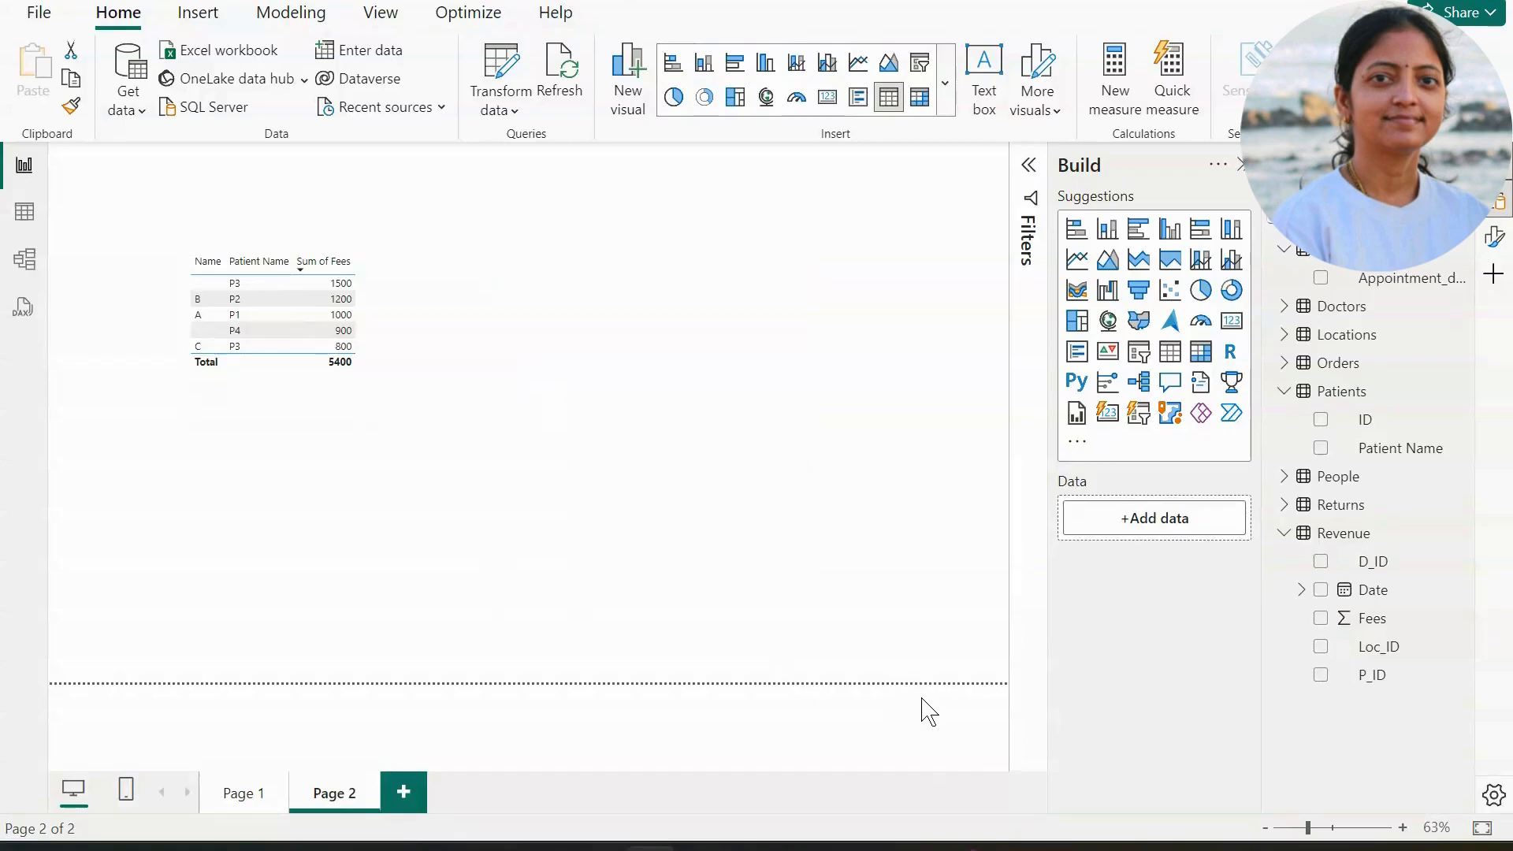
Switch to the browser and review the Day 5 Data Modelling topics in the Power-BI-Zero-to-Hero README on GitHub.
mouse_move(975, 840)
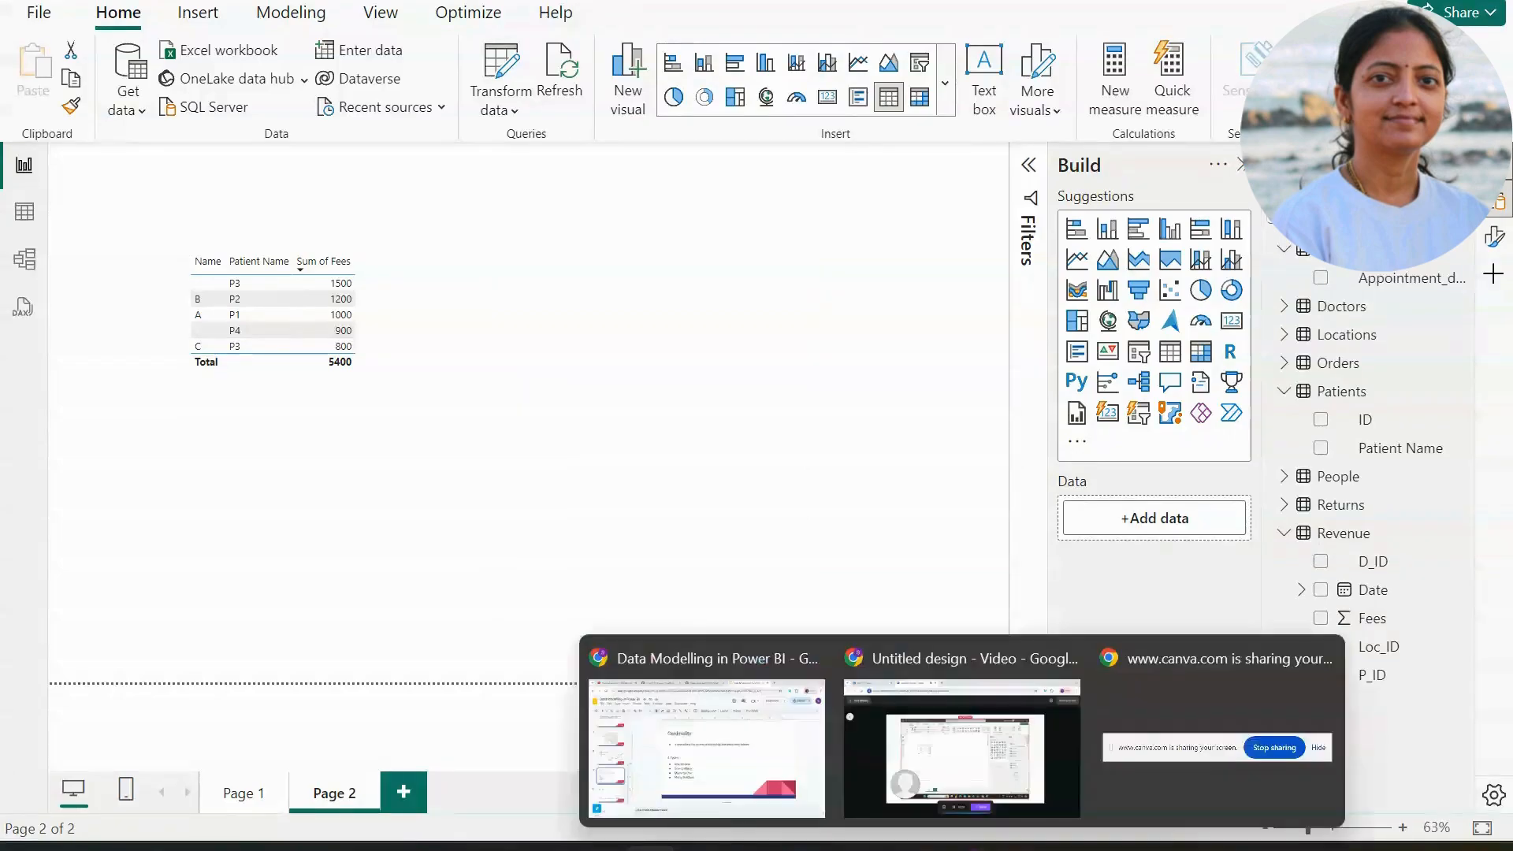
left_click(785, 733)
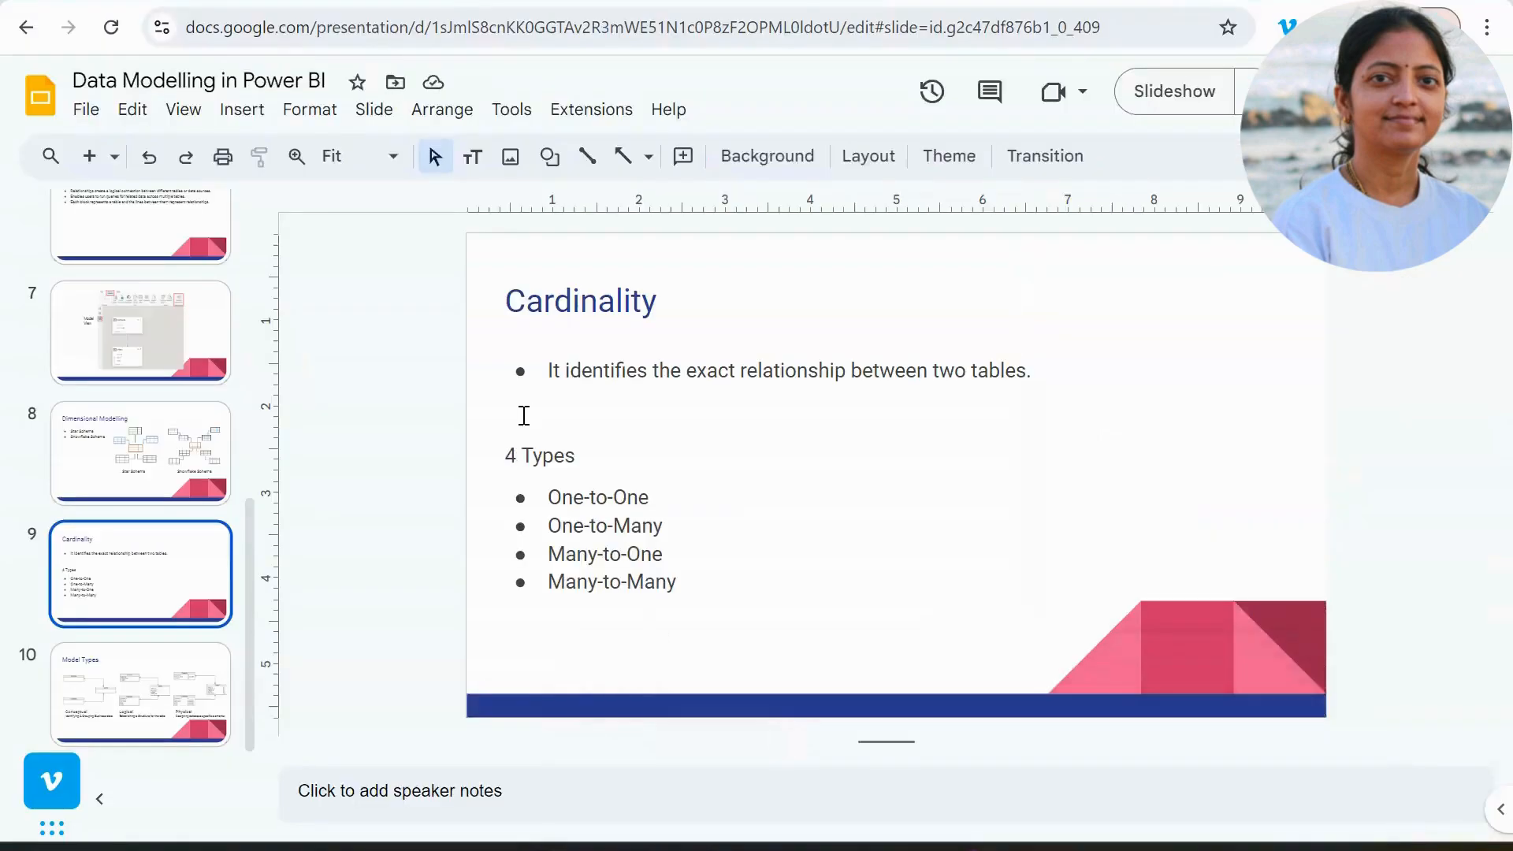
scroll(192, 551, "up", 6)
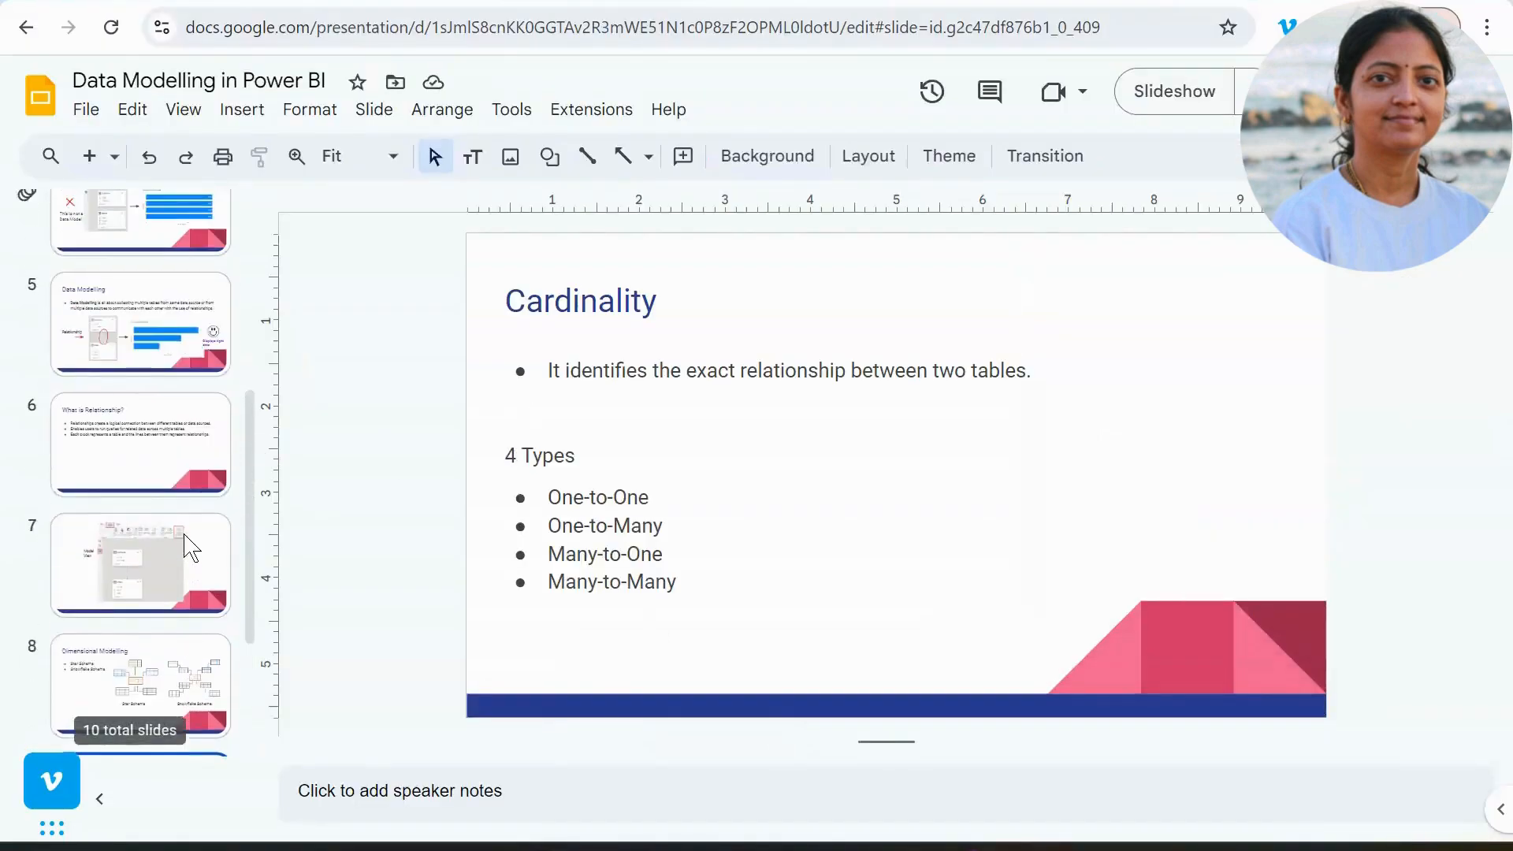
scroll(192, 550, "up", 3)
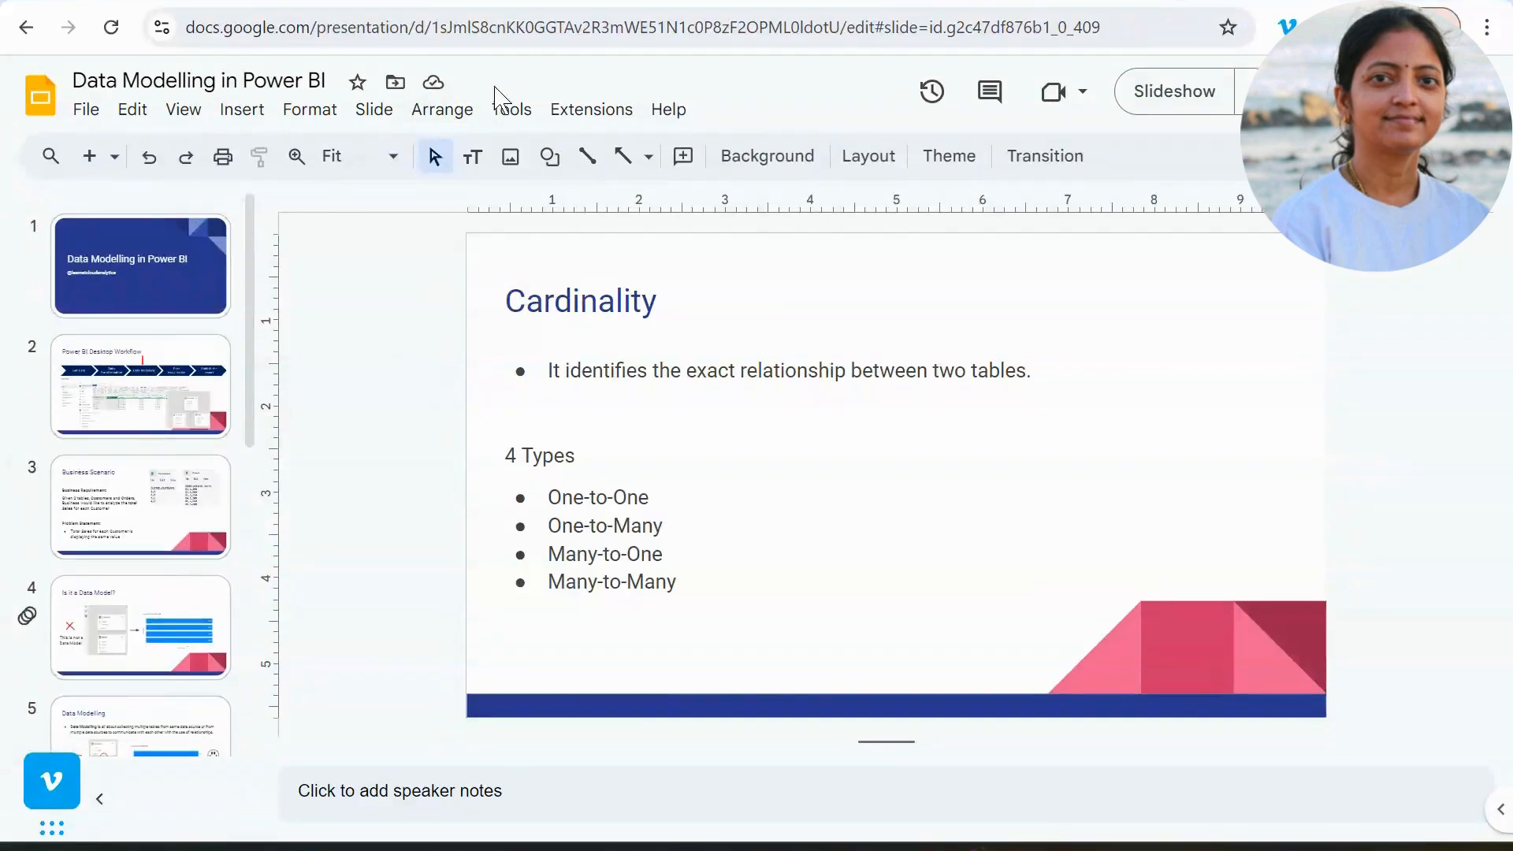
left_click(492, 4)
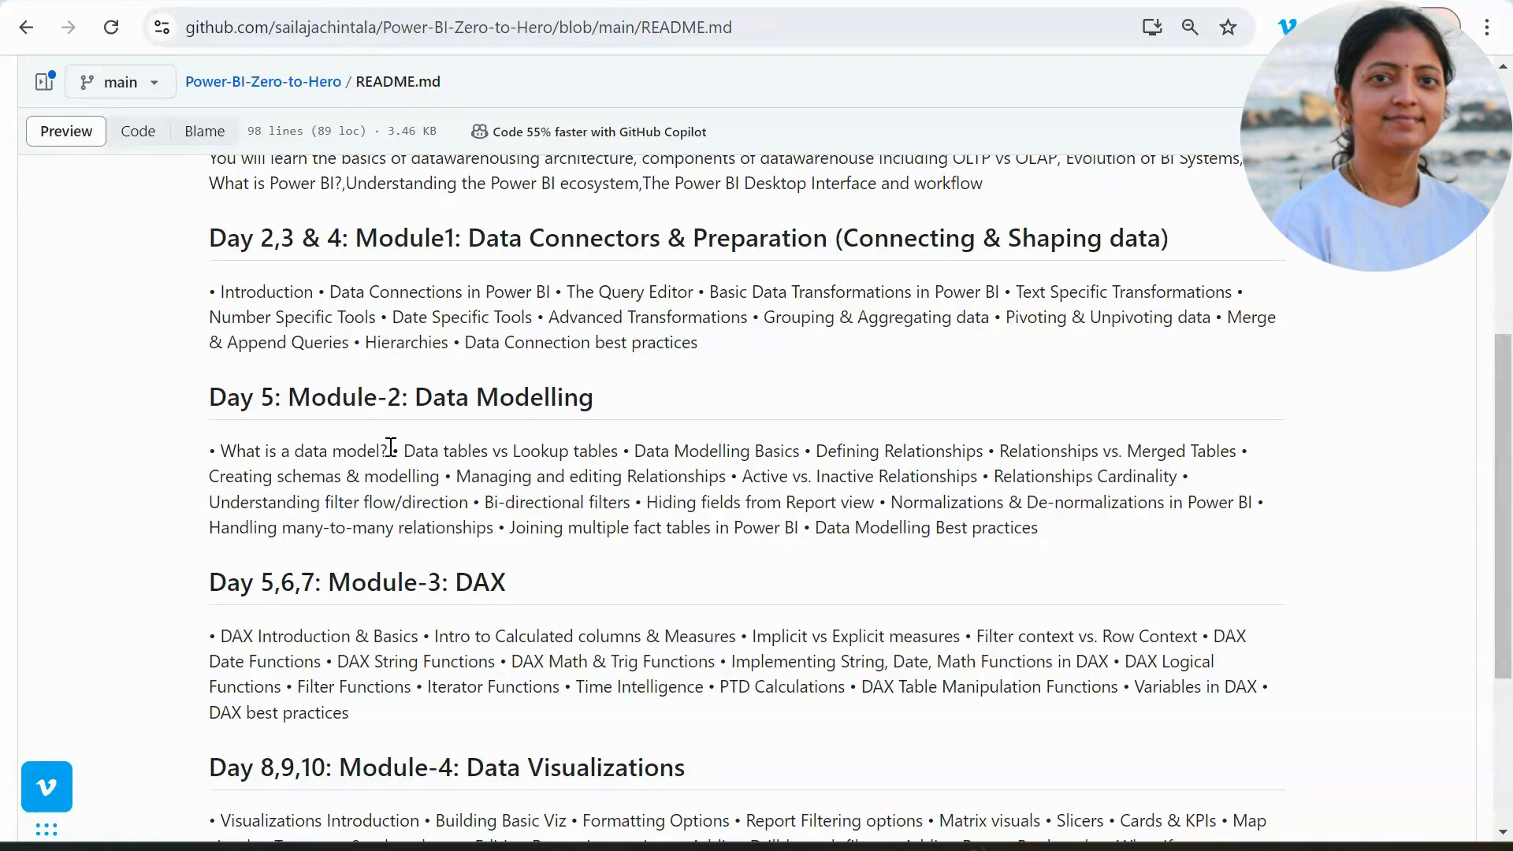
left_click_drag(404, 455, 621, 456)
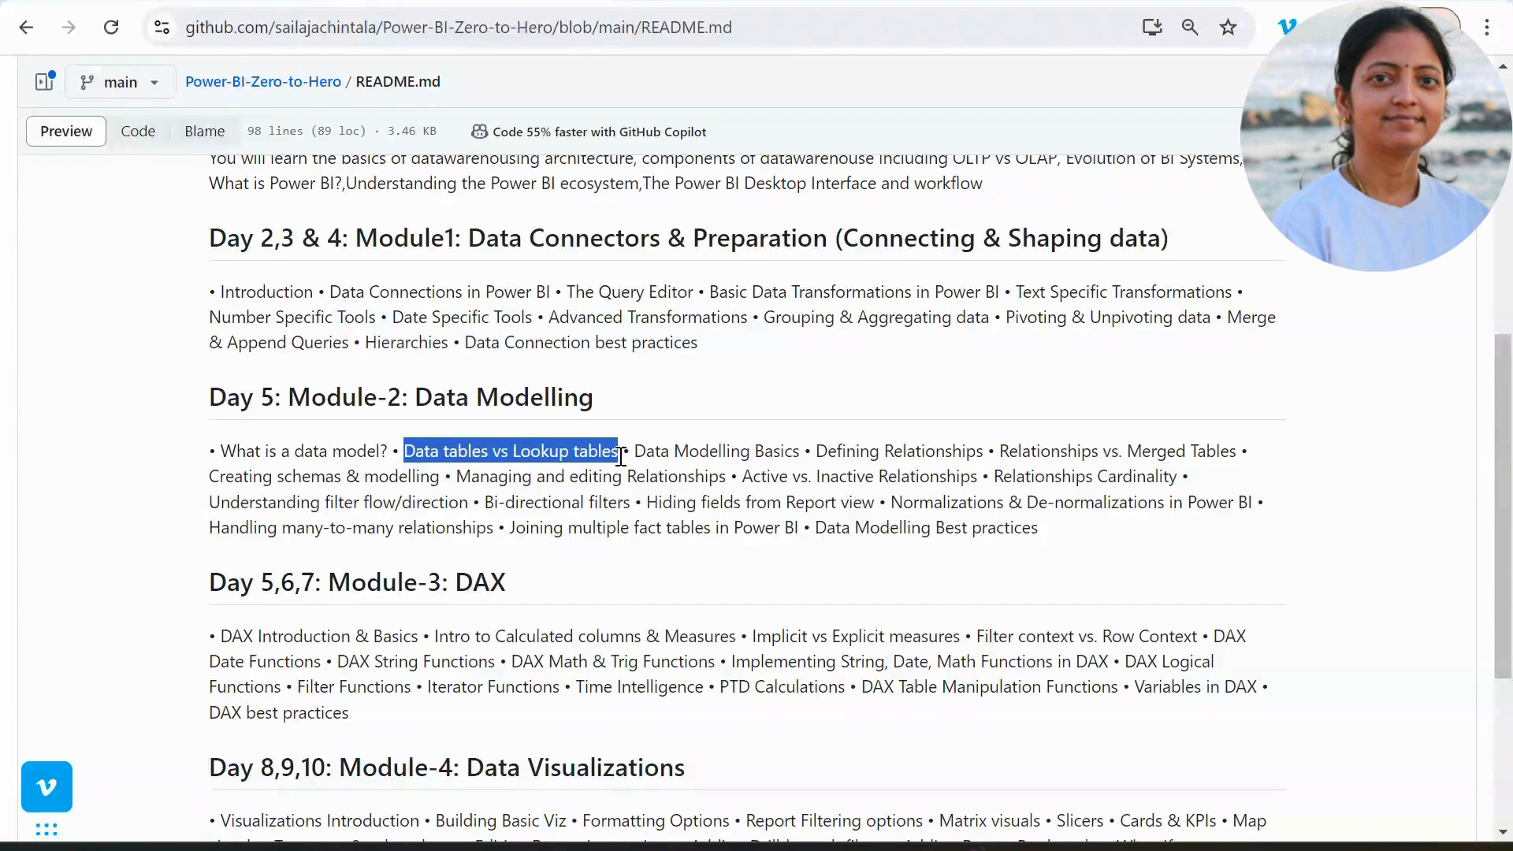
left_click(621, 456)
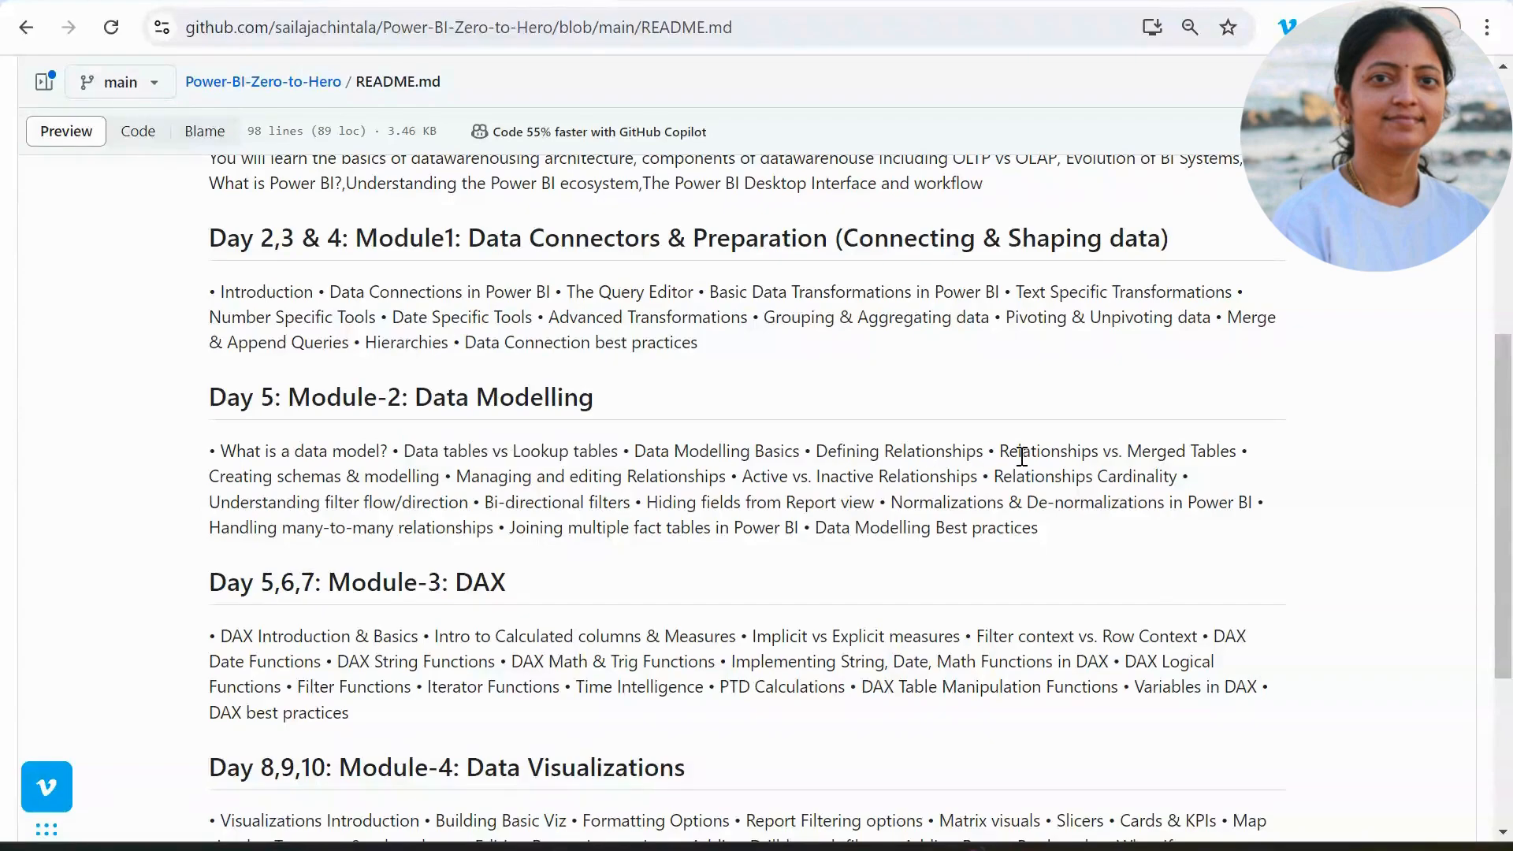
left_click_drag(1001, 453, 1248, 456)
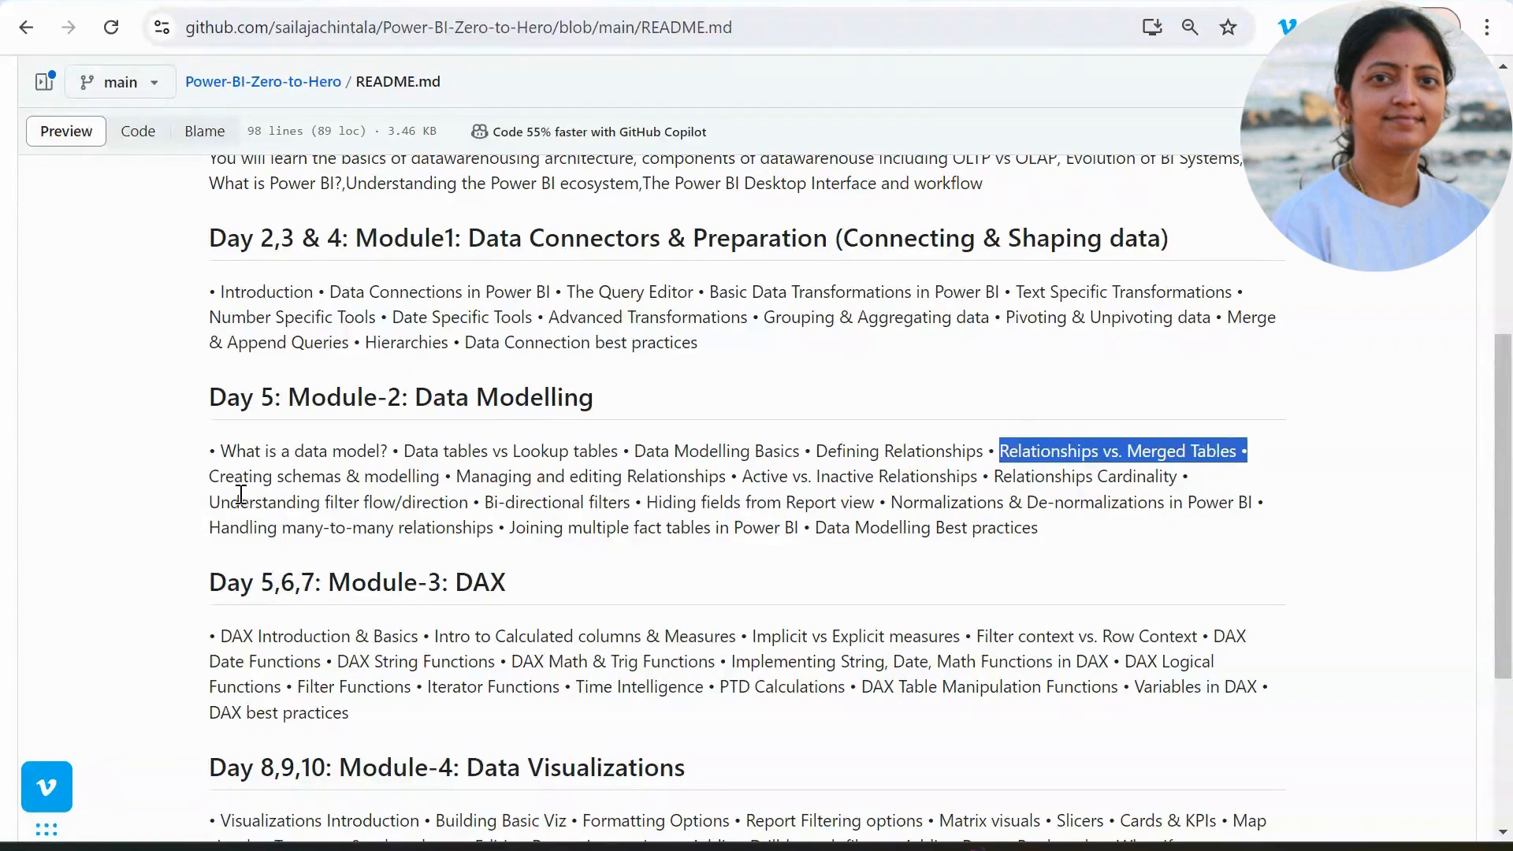
left_click_drag(271, 478, 447, 480)
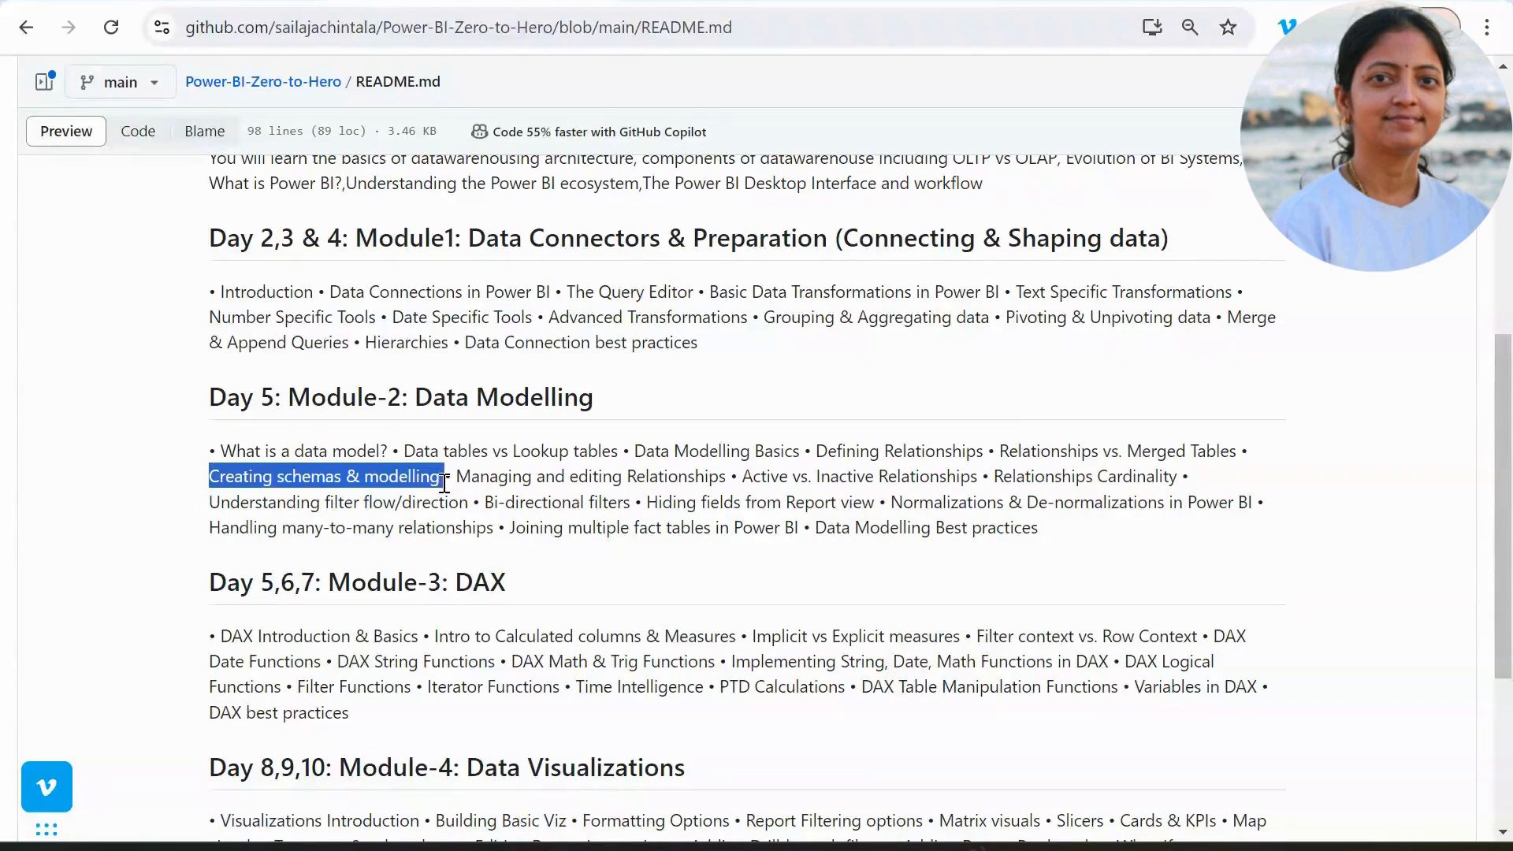
Return to the Google Slides presentation and review the Power BI Desktop Workflow, Business Scenario and Is it a Data Model? slides.
left_click(965, 2)
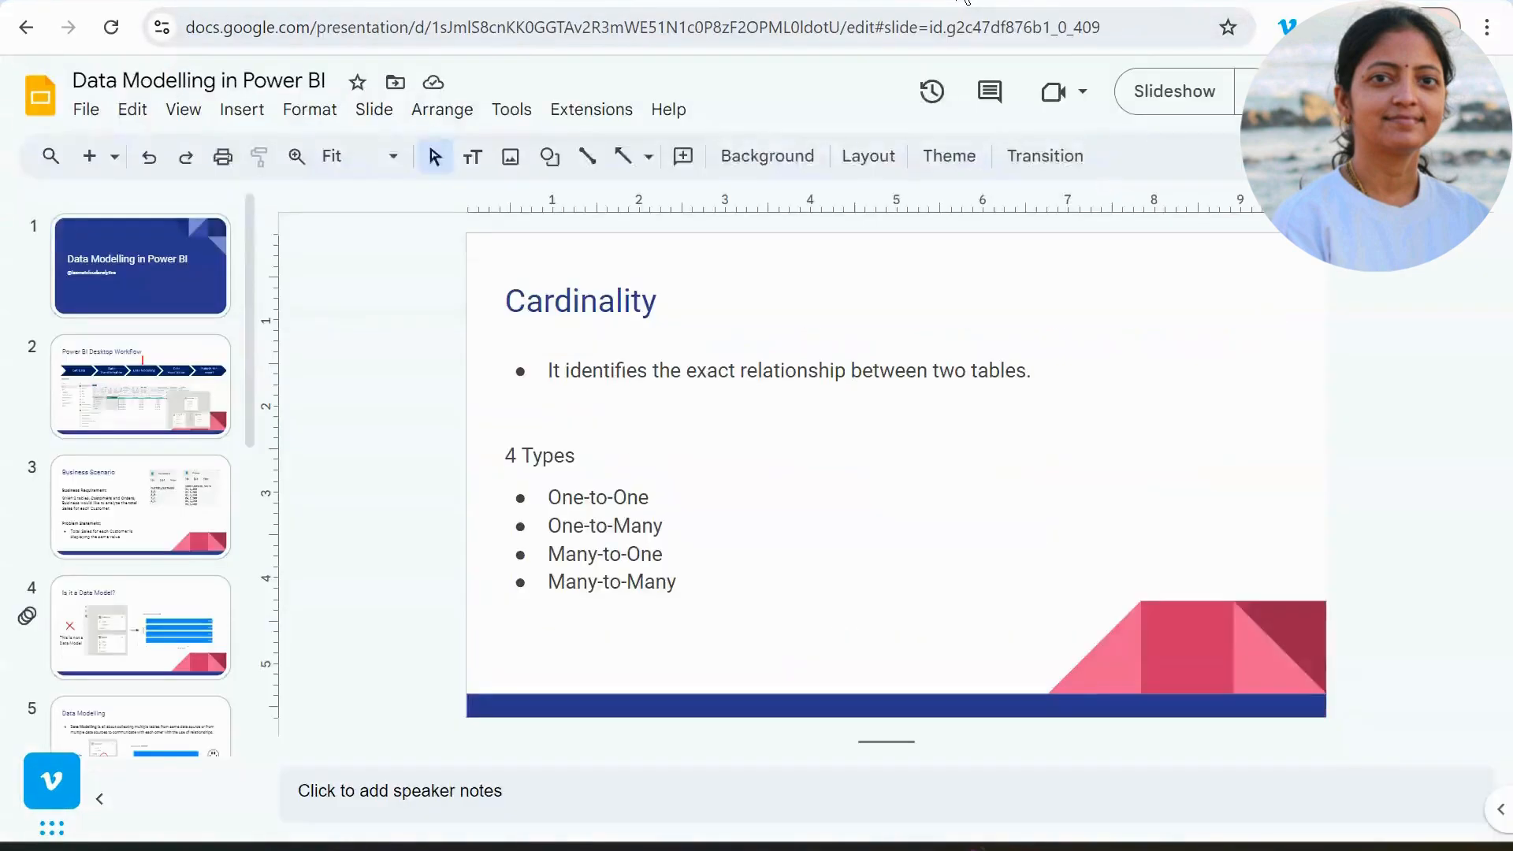
left_click(173, 416)
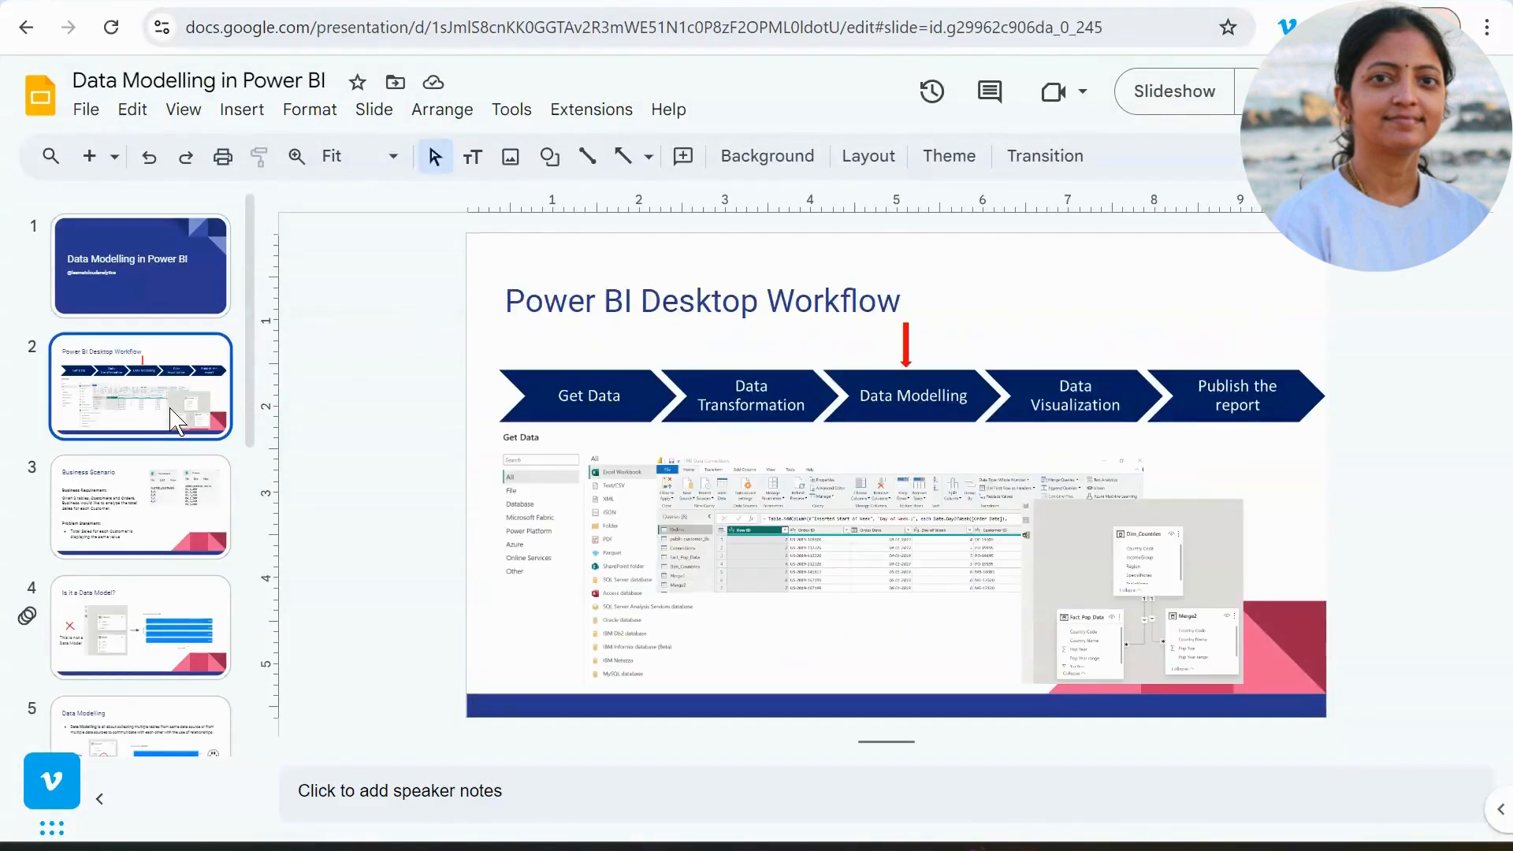
left_click(188, 487)
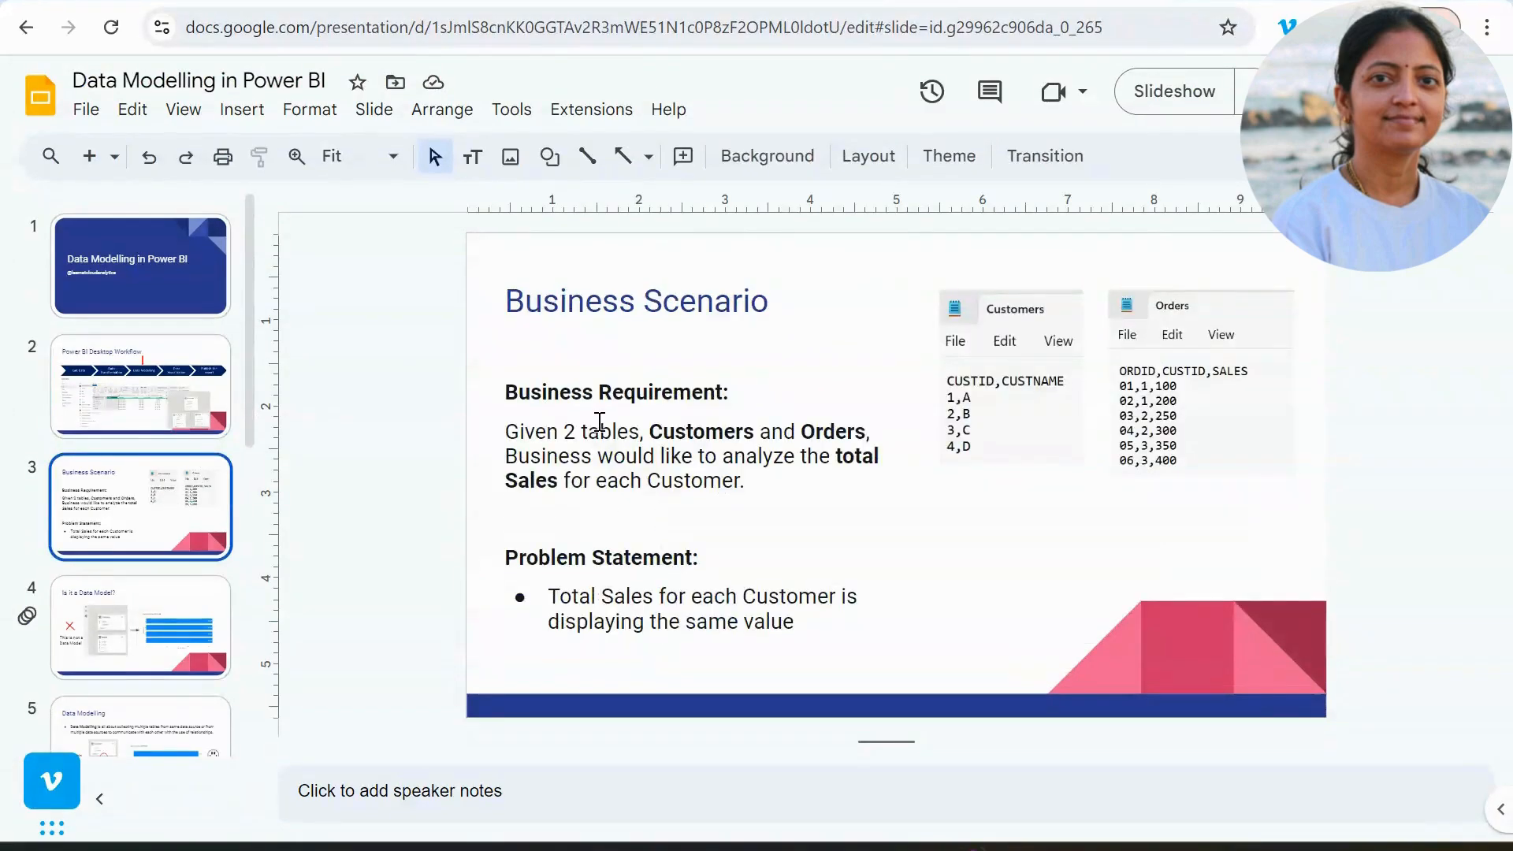
left_click(206, 627)
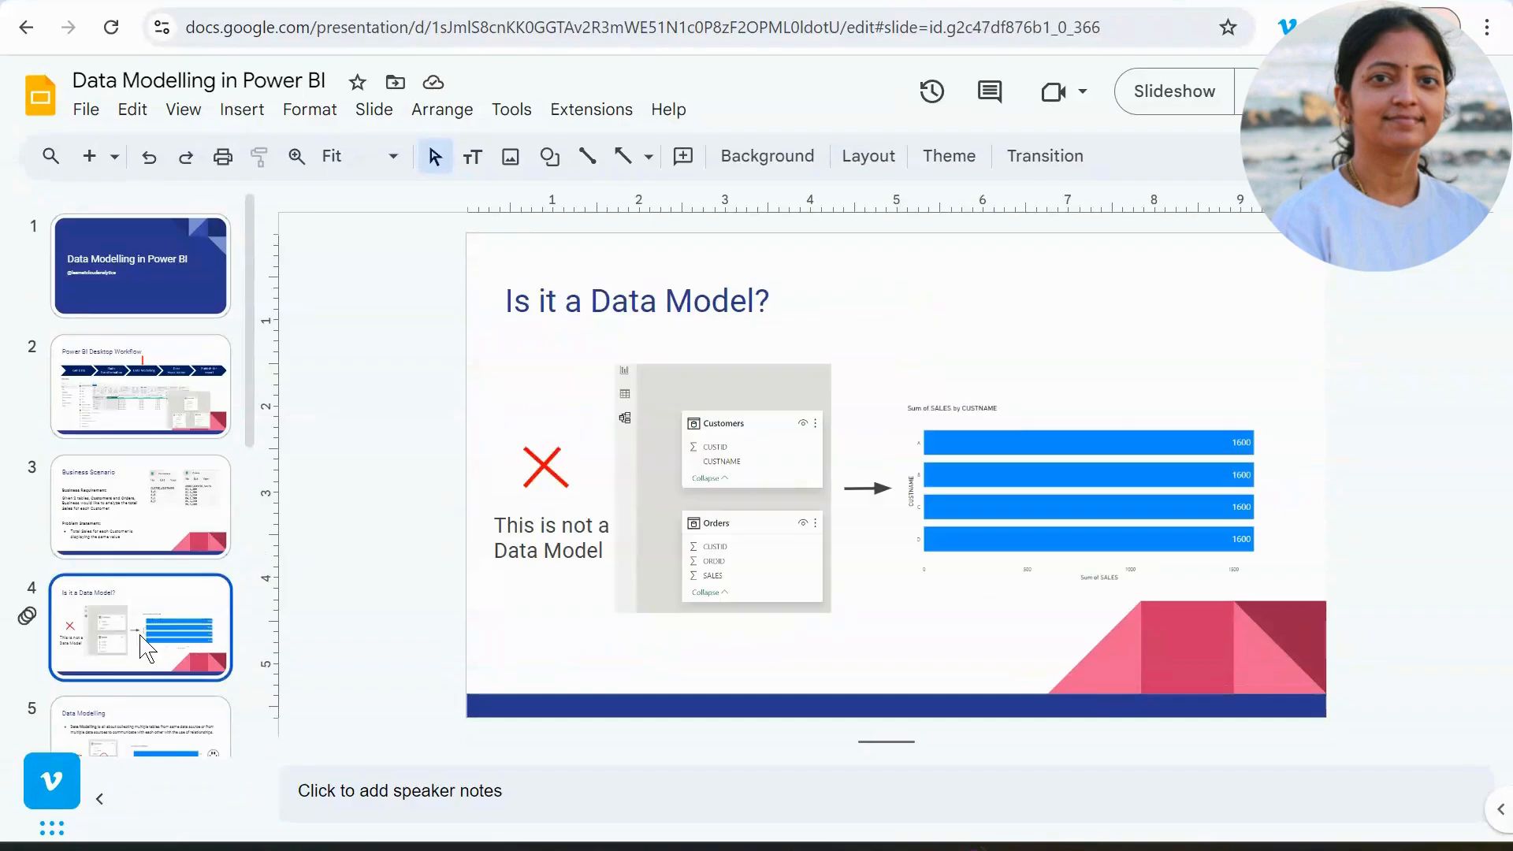